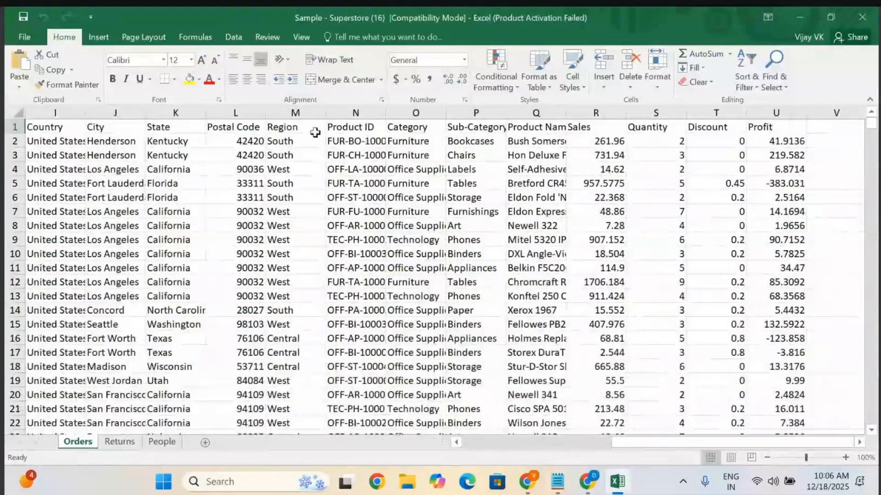
Copy the Region through Profit columns, header included, for the first 21 orders.
click(282, 128)
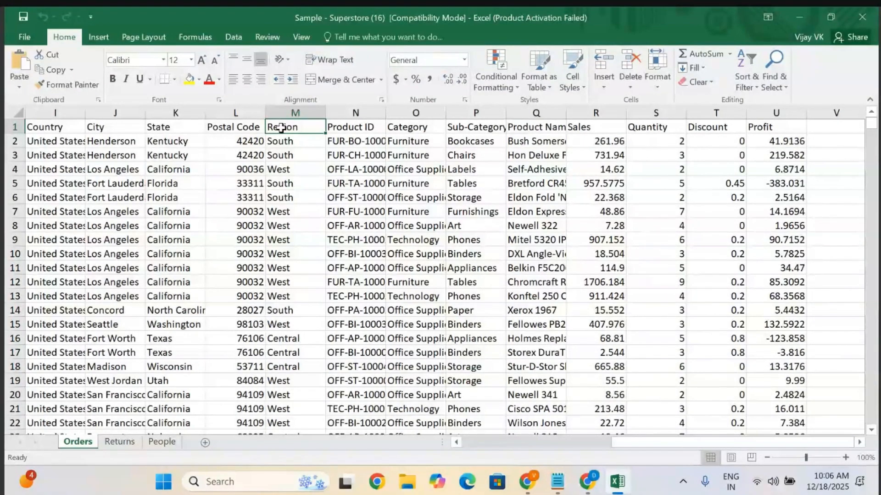
key(ctrl+shift+Right)
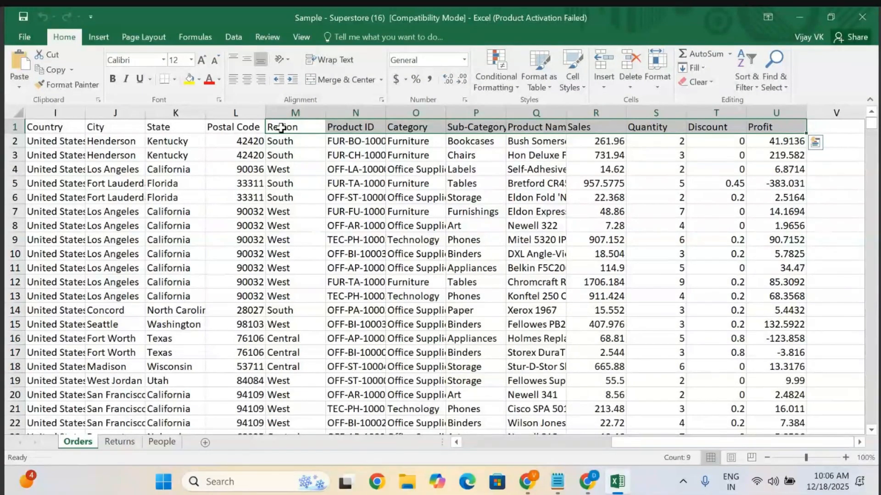
key(shift+Down)
key(shift+Down)
key(shift+Down)
key(shift+Down)
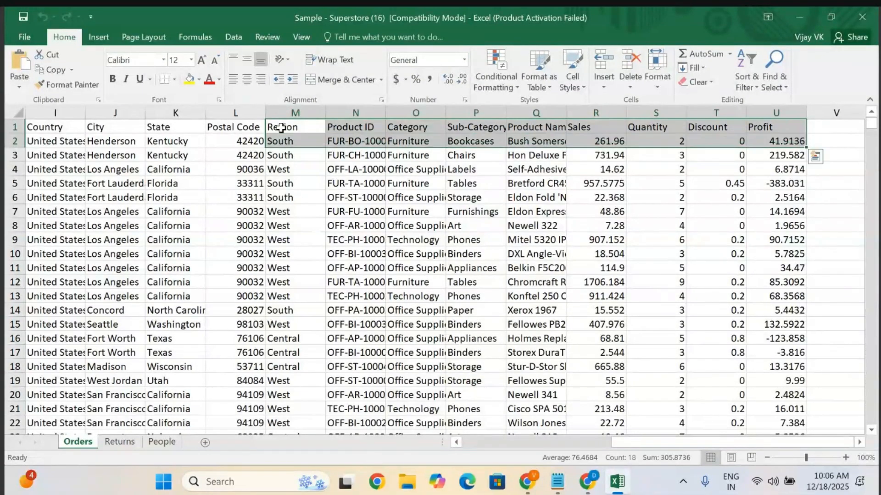
key(shift+Down)
key(shift+Down)
key(shift+Down)
key(shift+Down)
key(shift+Down)
key(shift+Down)
key(shift+Down)
key(shift+Down)
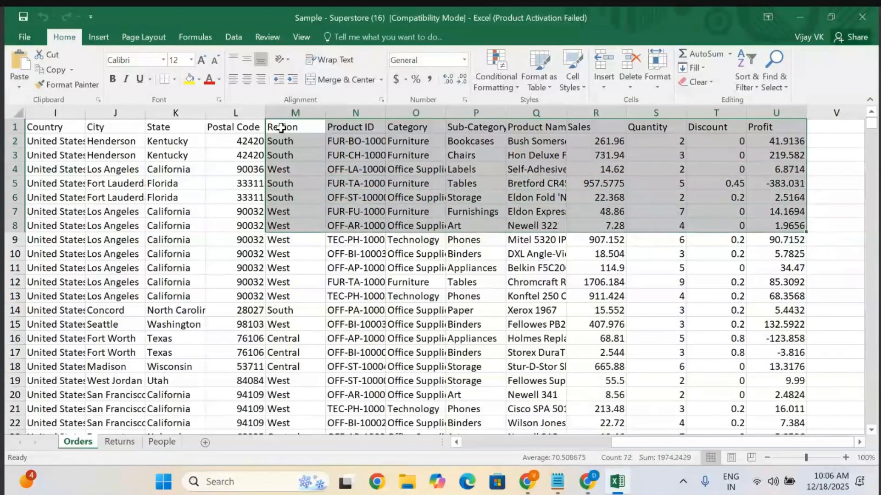
key(shift+Down)
key(shift+Down)
key(shift+Down)
key(shift+Down)
key(shift+Down)
key(shift+Down)
key(shift+Down)
key(shift+Down)
key(shift+Down)
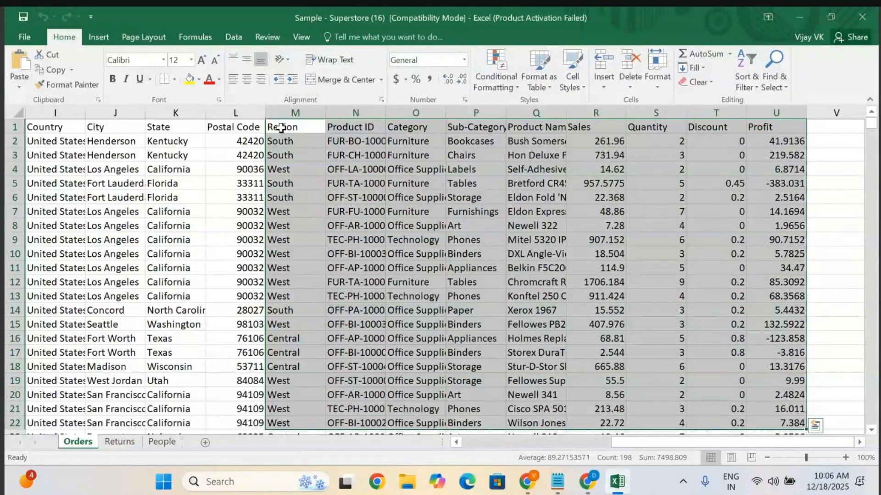
key(ctrl+c)
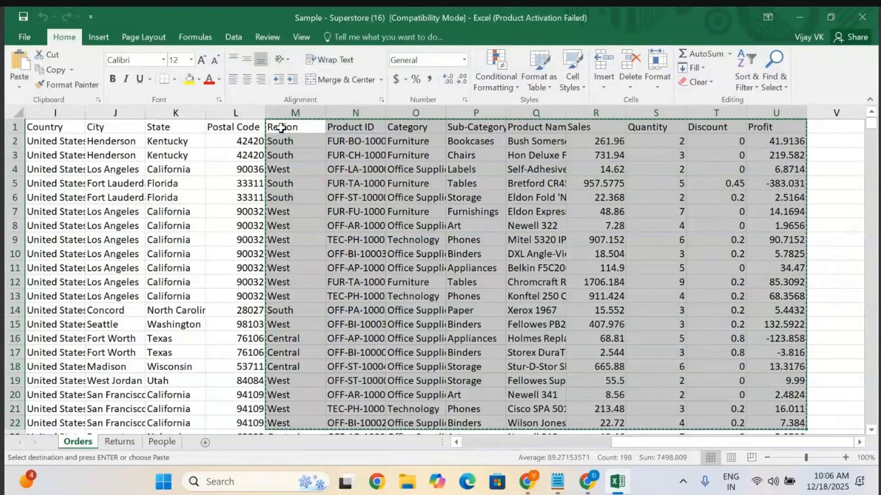
Add a new sheet and paste the copied data into it.
click(205, 442)
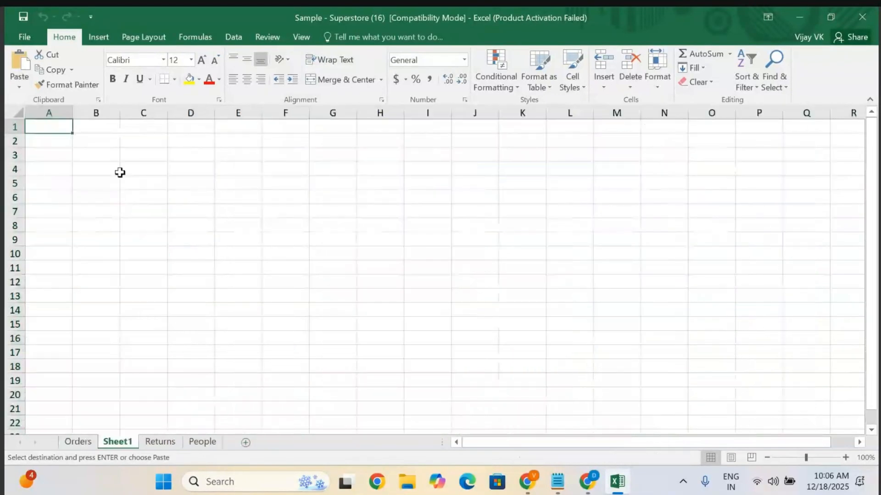
key(ctrl+v)
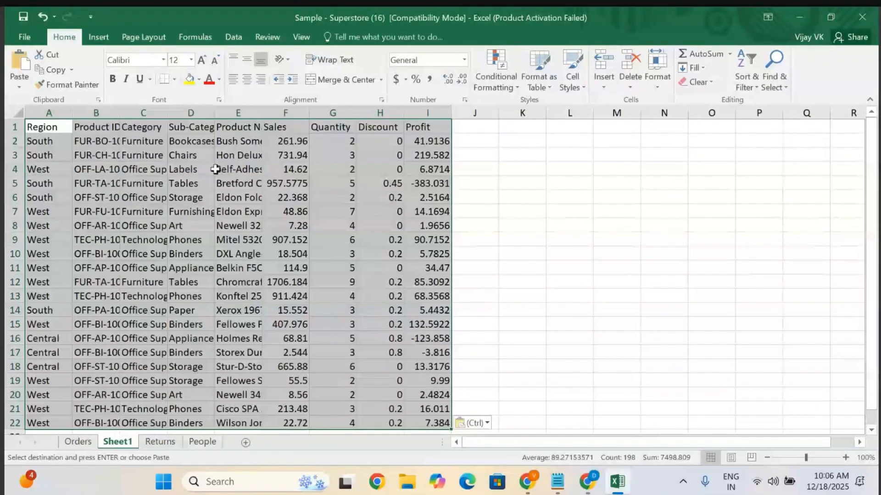
click(436, 198)
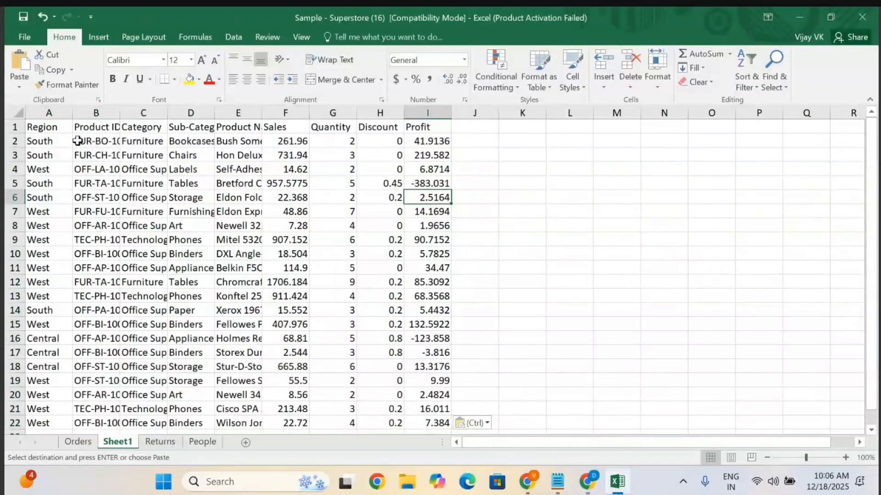
Autofit all column widths on the new sheet.
click(17, 113)
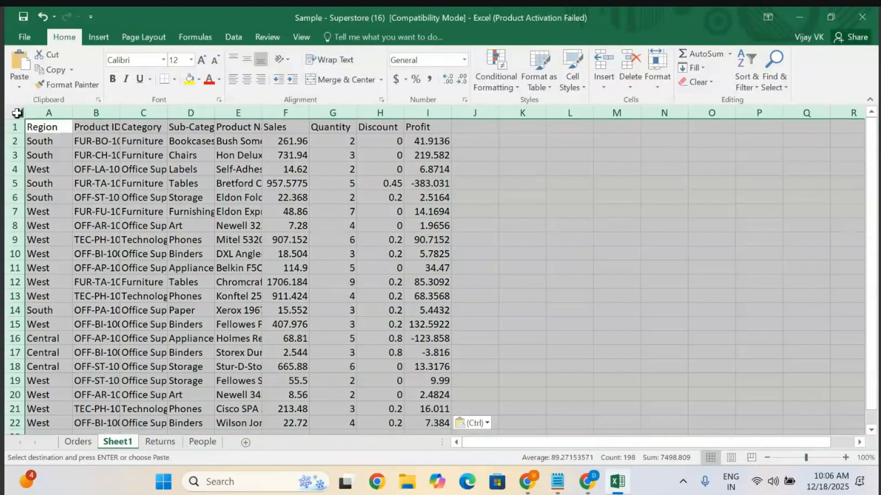
double_click(72, 113)
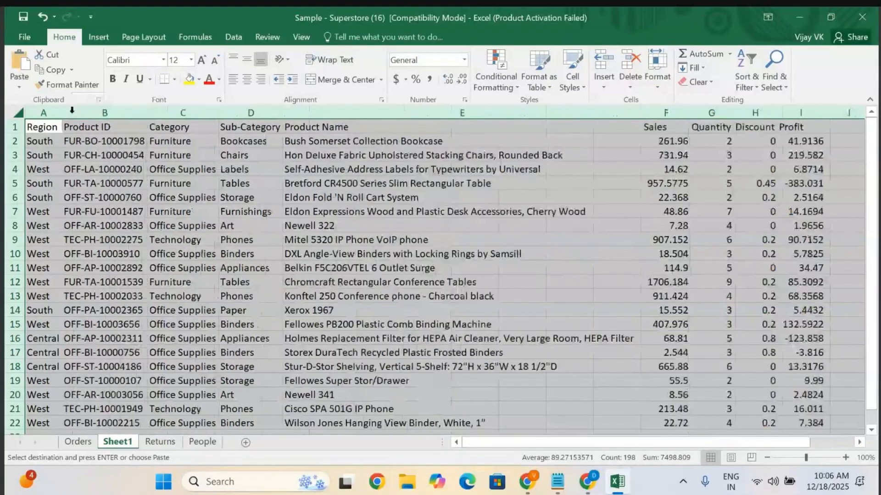
scroll(392, 231, right, 2)
scroll(392, 232, left, 2)
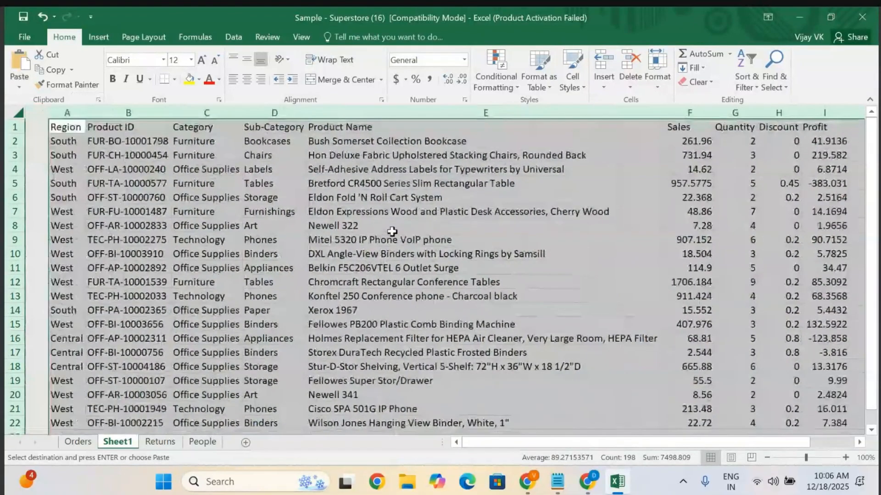
click(536, 234)
scroll(535, 233, down, 4)
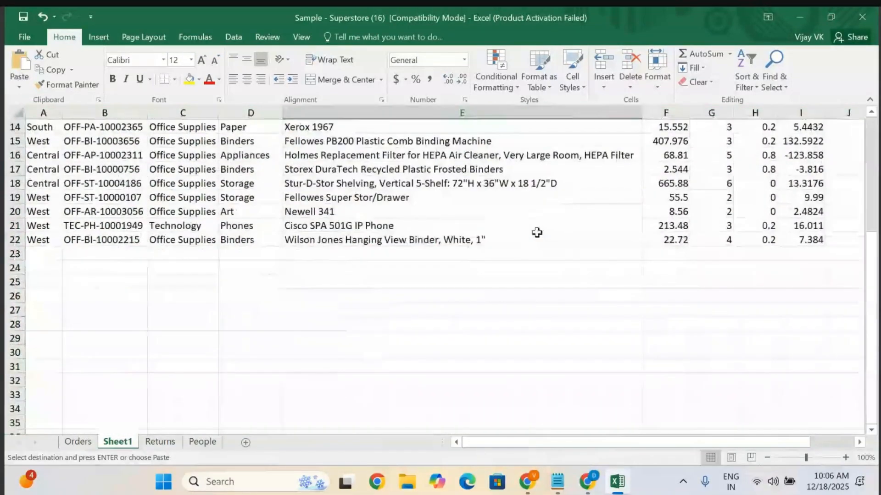
scroll(535, 232, up, 4)
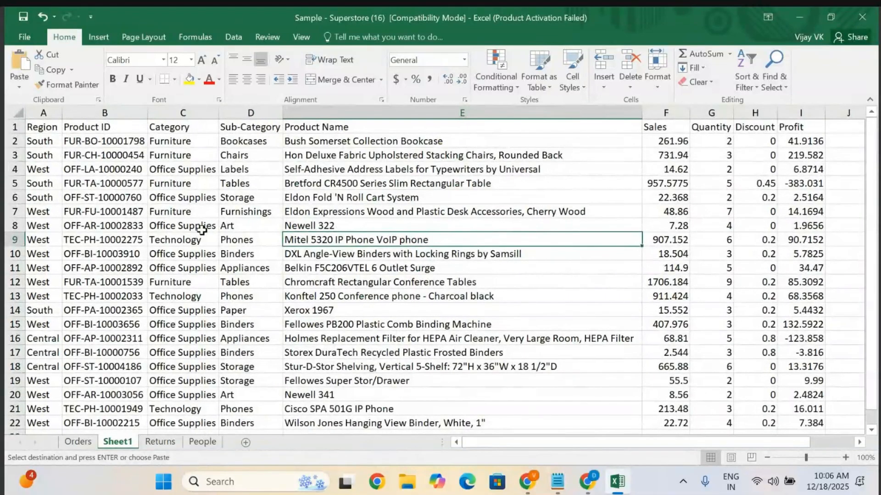
Format the range A1:I22 as a table with a medium purple style and headers.
click(43, 129)
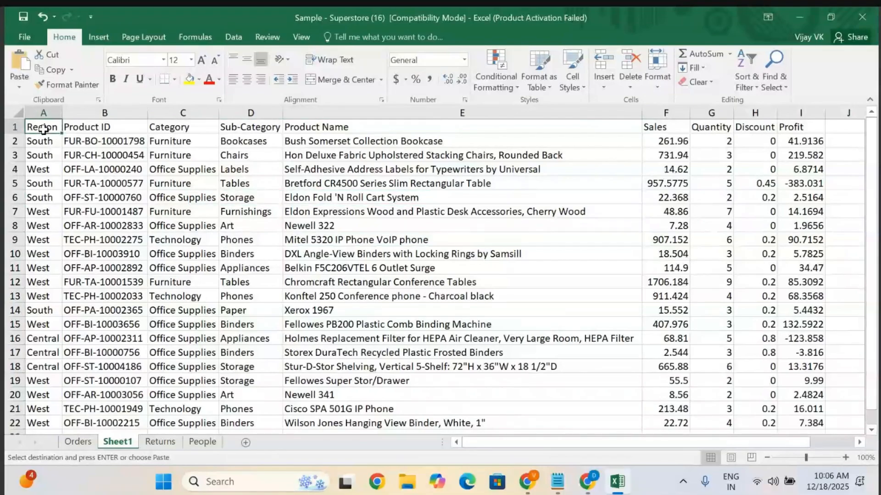
key(ctrl+shift+Right)
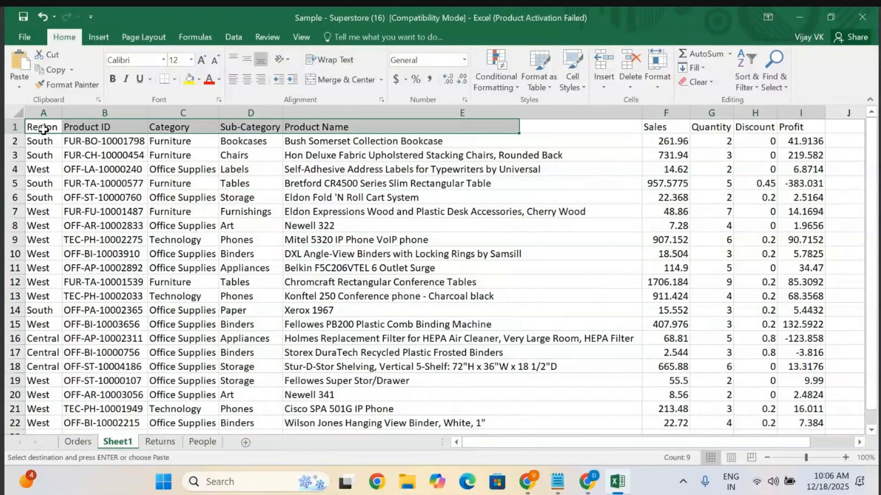
key(ctrl+shift+Down)
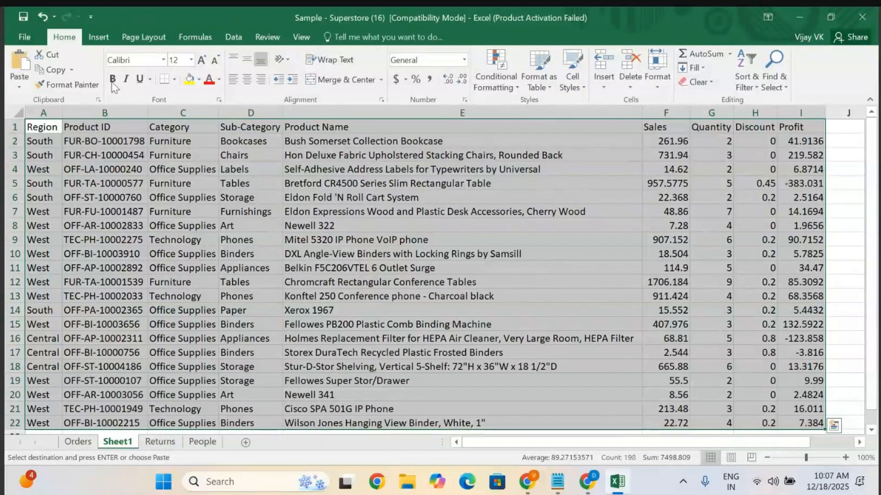
click(243, 35)
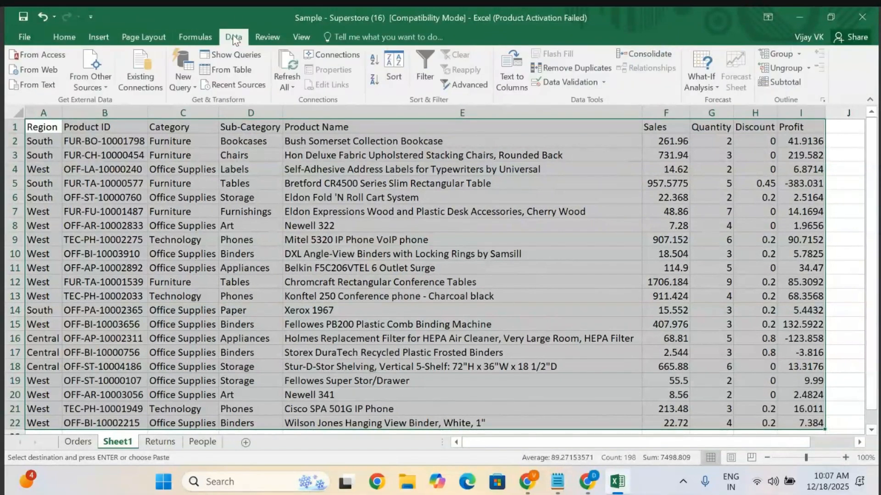
click(98, 37)
click(64, 38)
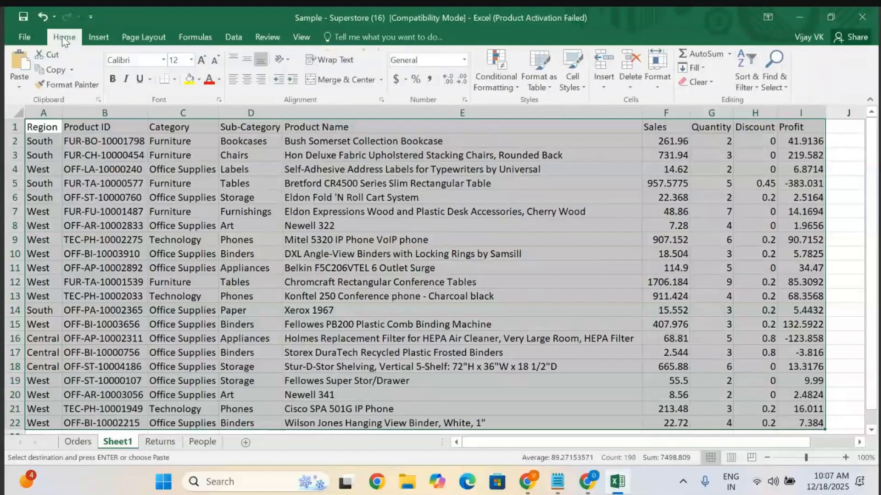
click(539, 82)
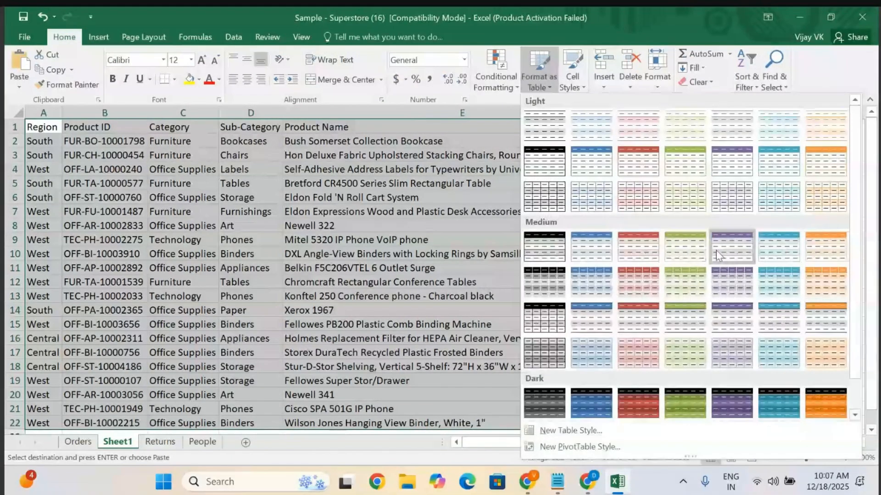
click(728, 277)
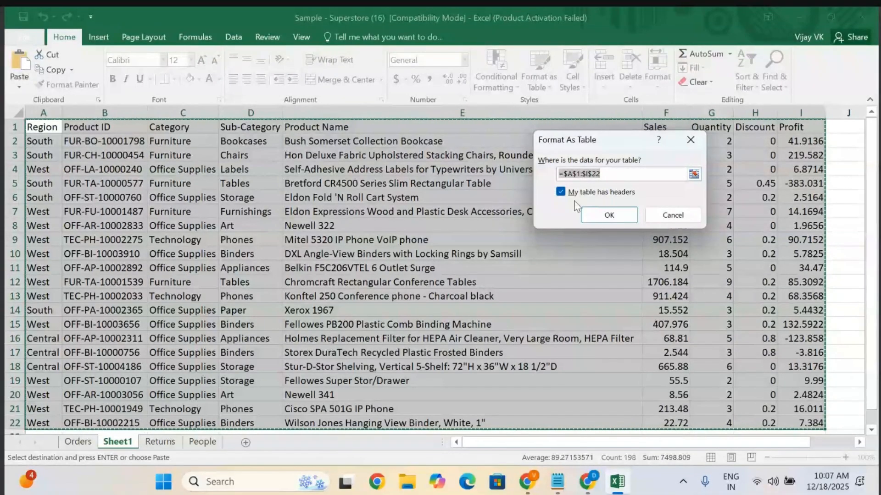
click(599, 214)
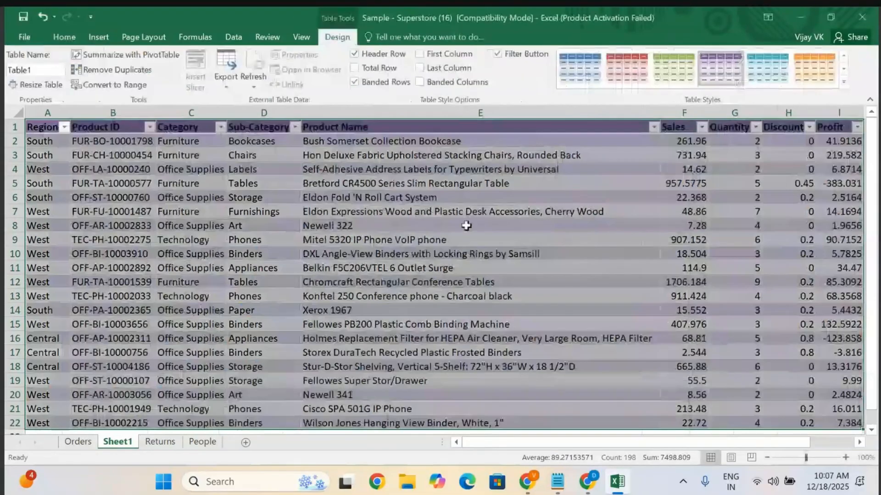
Open the Sub-Category filter list and close it without filtering.
click(395, 259)
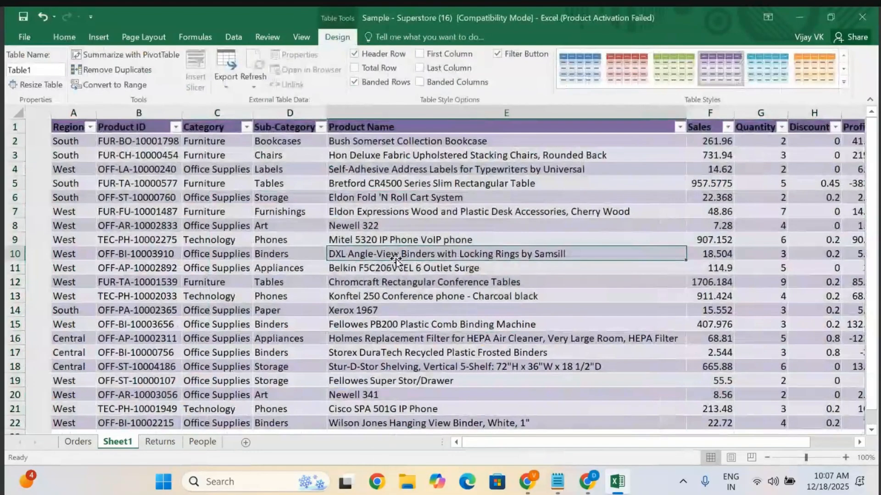
click(295, 127)
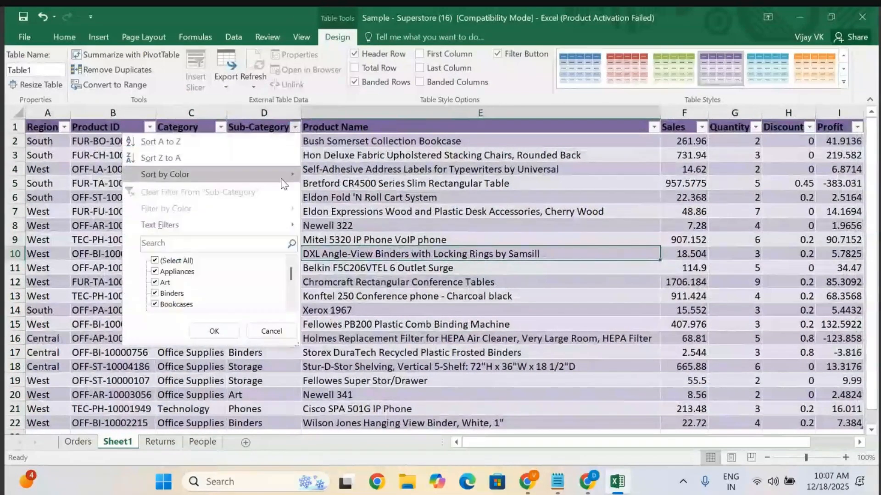
click(442, 298)
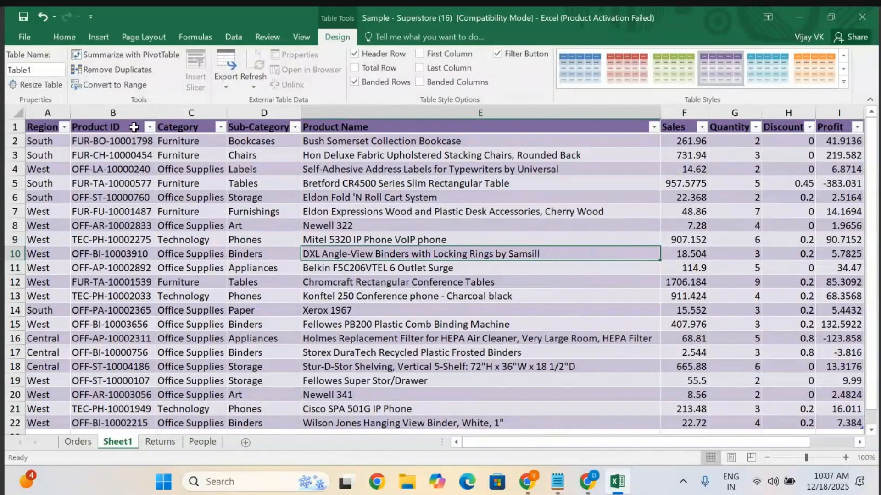
Set the header row's font colour to a grey theme colour.
click(14, 128)
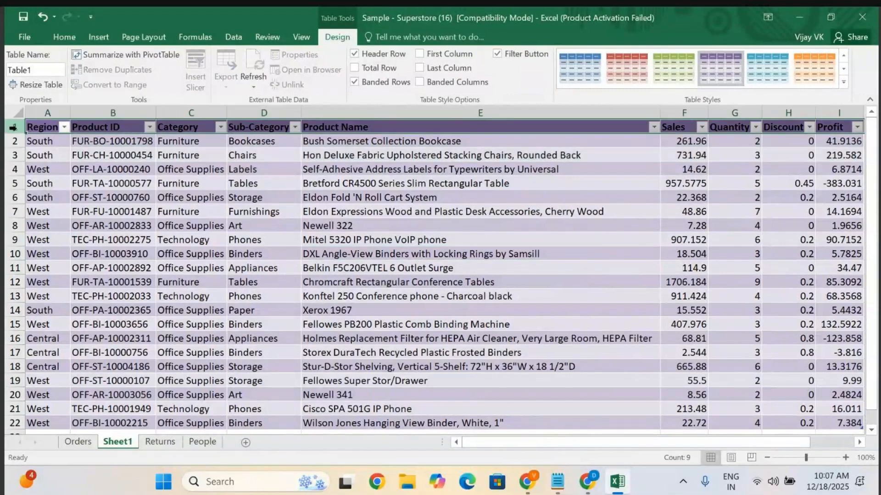
click(54, 17)
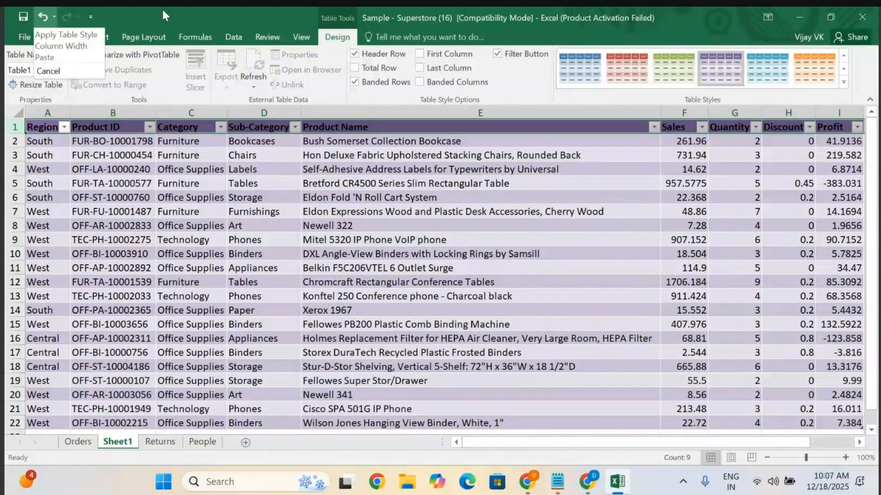
click(161, 7)
drag(161, 8, 222, 29)
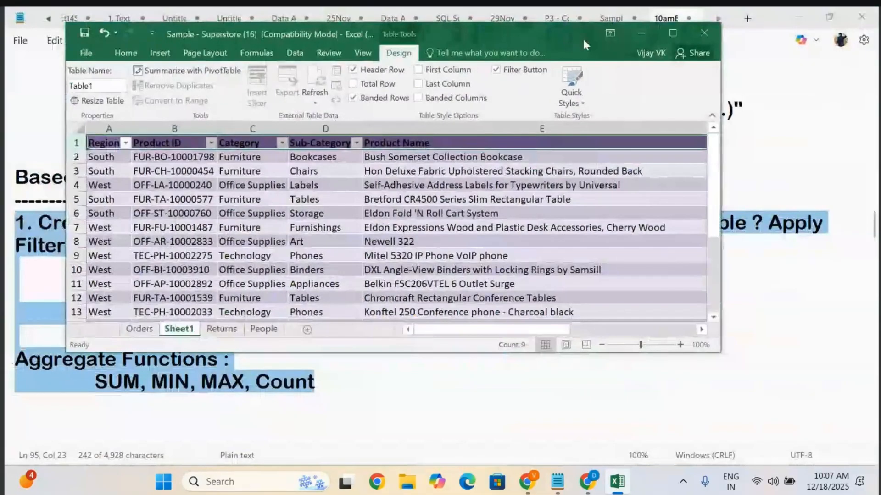
click(673, 33)
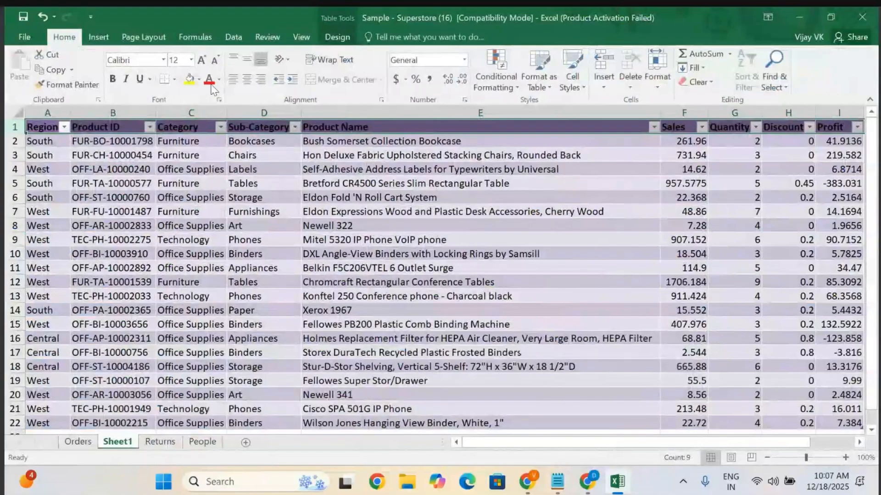
click(220, 82)
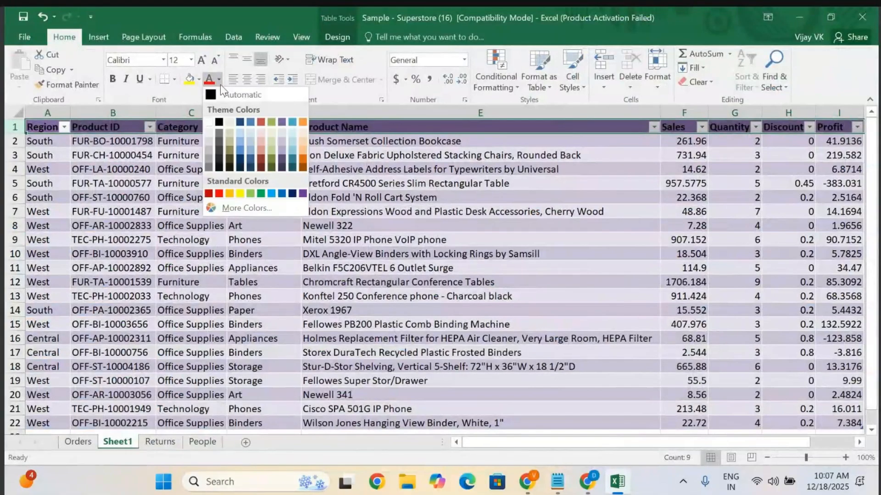
click(230, 130)
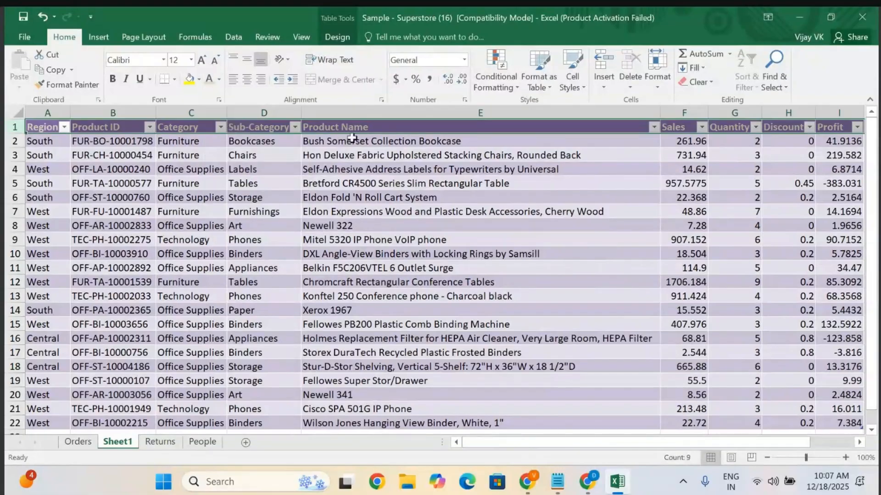
drag(351, 135, 367, 159)
scroll(519, 248, down, 1)
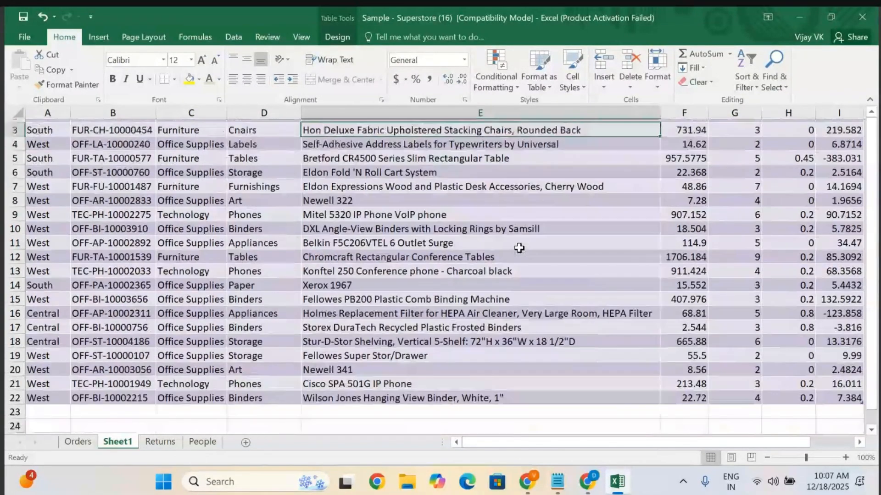
scroll(519, 248, up, 1)
scroll(519, 248, right, 2)
scroll(519, 248, right, 1)
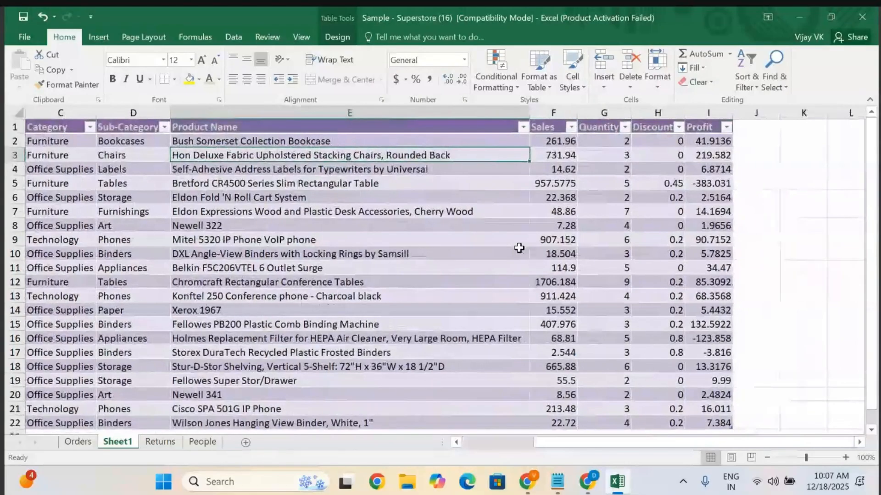
scroll(501, 443, left, 3)
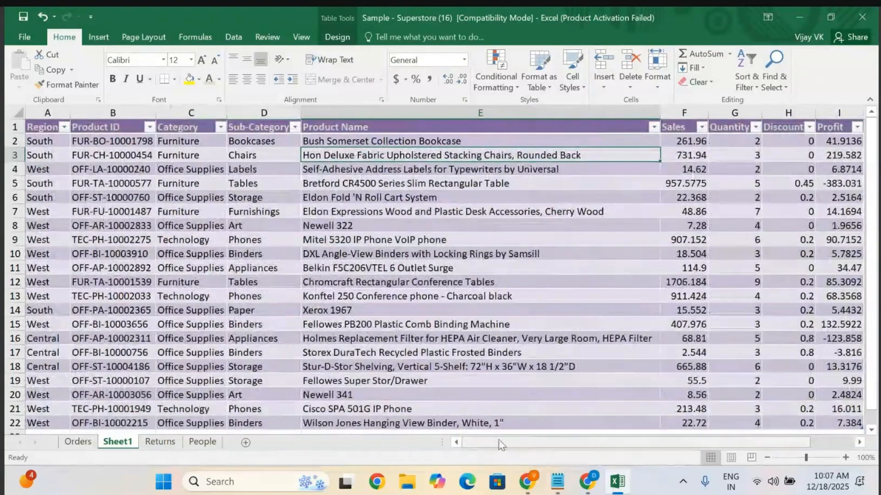
click(253, 179)
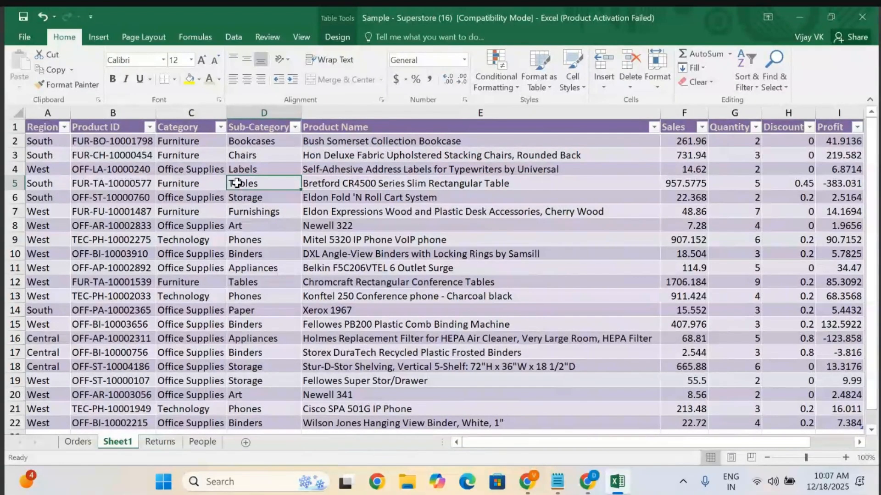
Filter the Sub-Category column to show only rows that equal Tables.
click(251, 231)
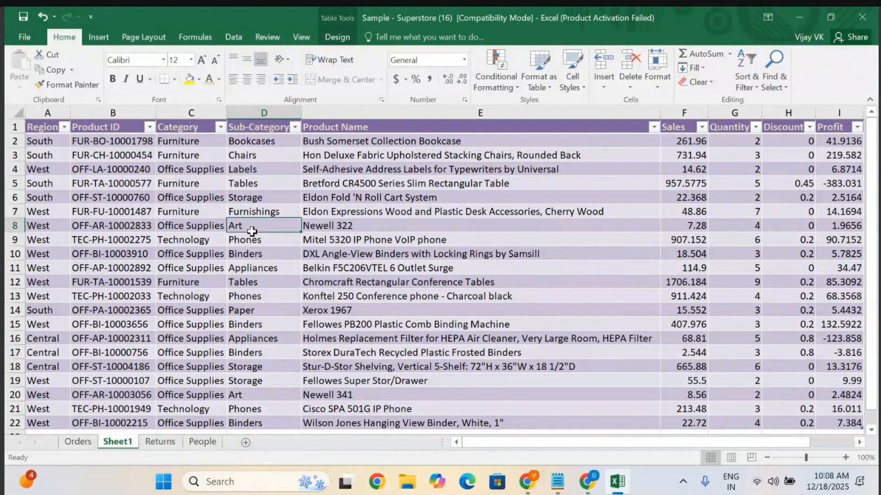
click(255, 158)
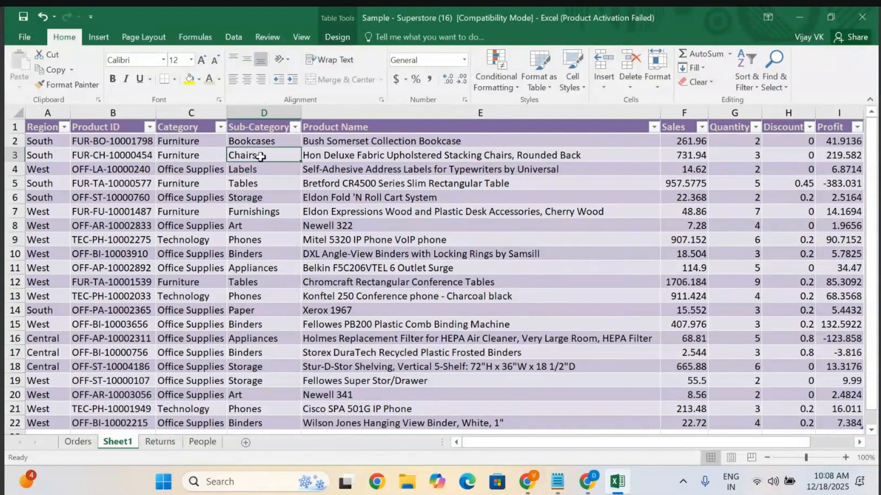
click(294, 127)
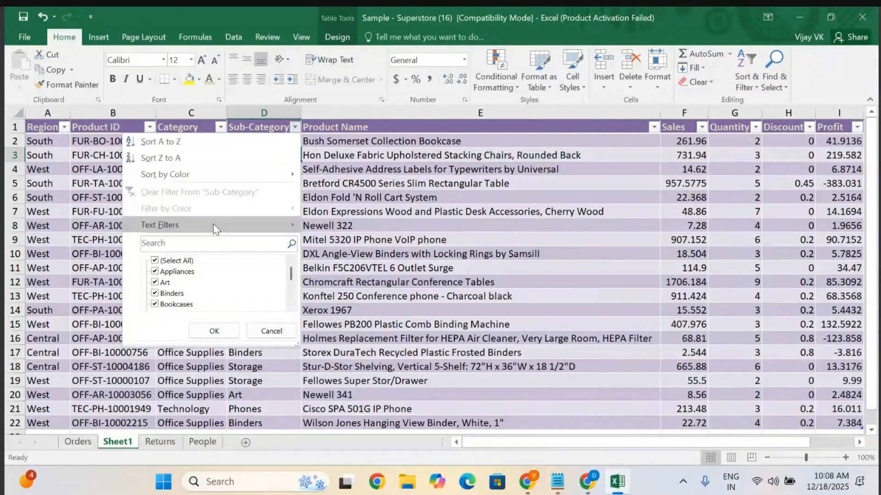
mouse_move(209, 224)
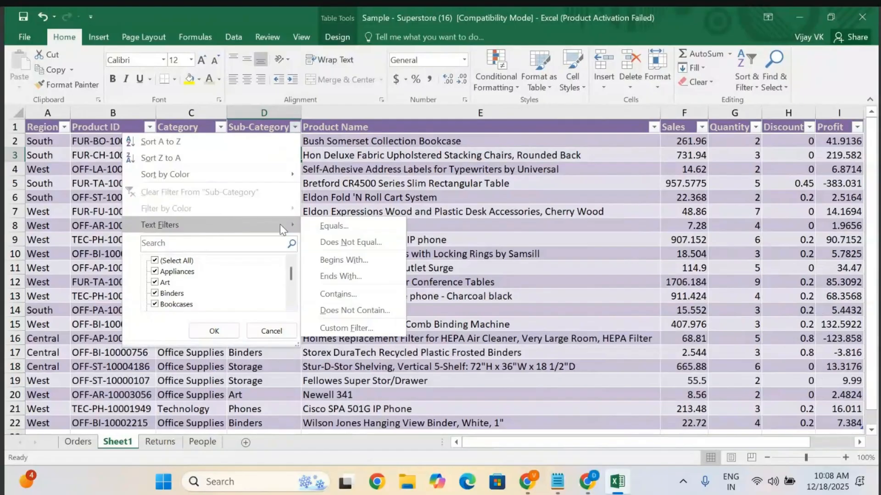
click(339, 227)
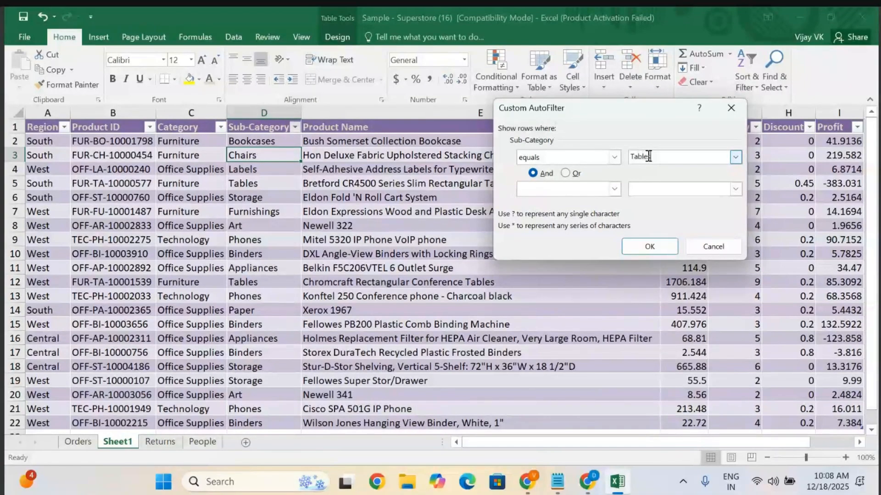
click(647, 245)
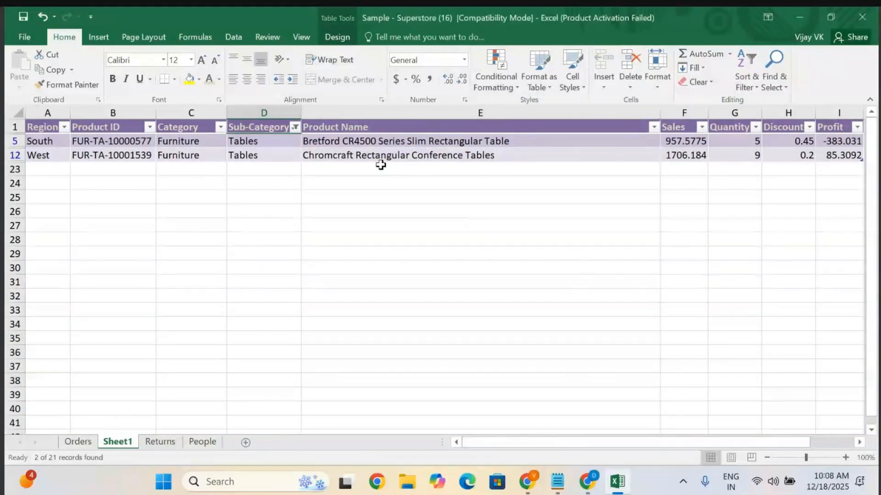
Clear the filter from the Sub-Category column.
scroll(379, 163, right, 3)
scroll(380, 163, left, 3)
click(296, 129)
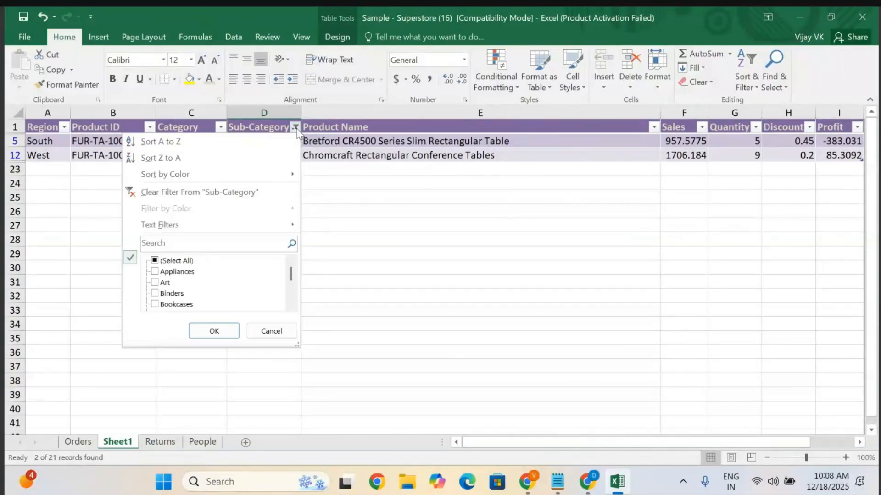
click(232, 192)
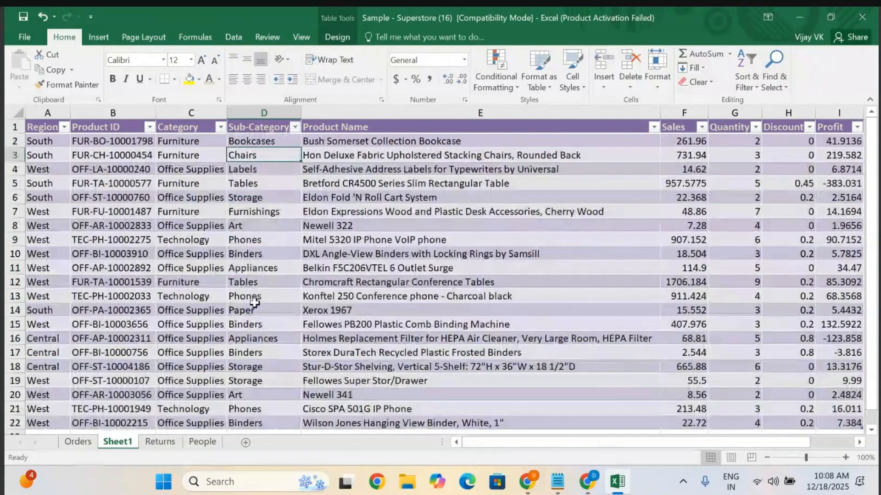
Apply a custom 'contains' text filter on the Category column to show Furniture rows.
click(220, 127)
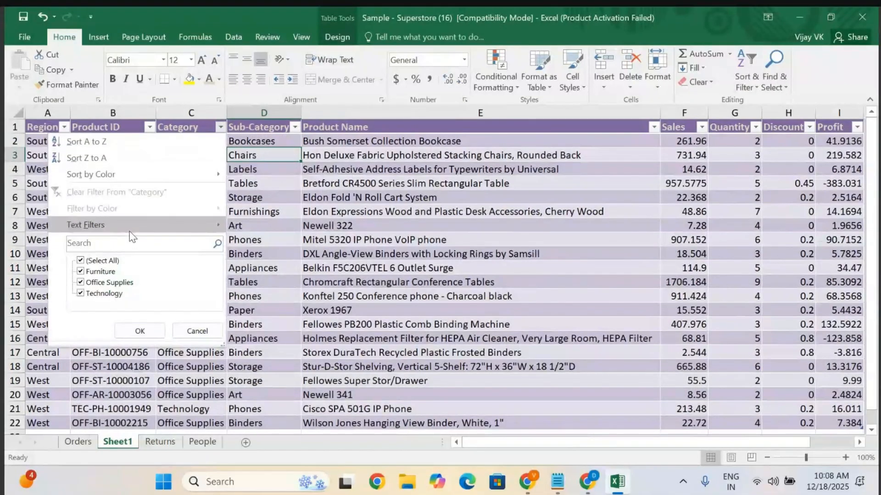
mouse_move(134, 227)
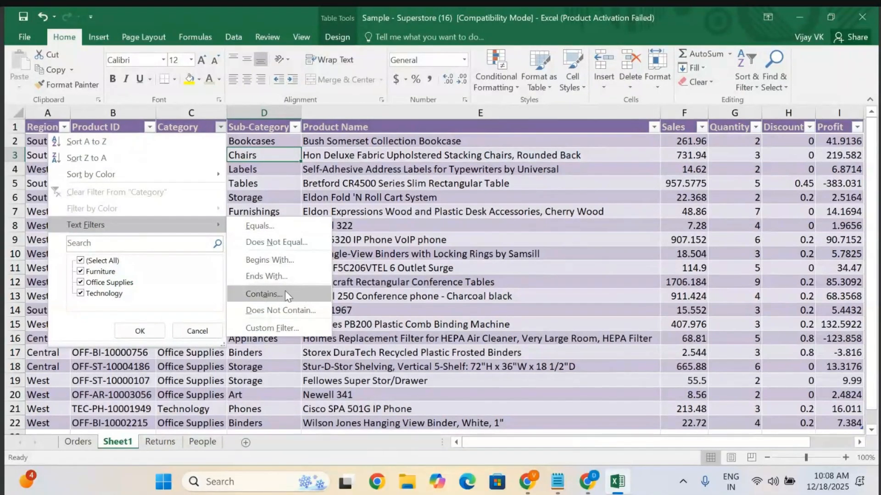
click(274, 294)
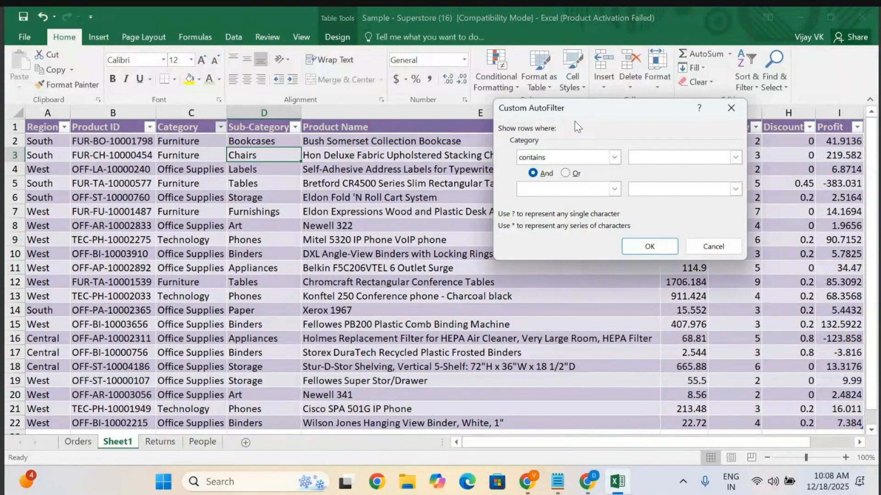
drag(595, 112, 466, 147)
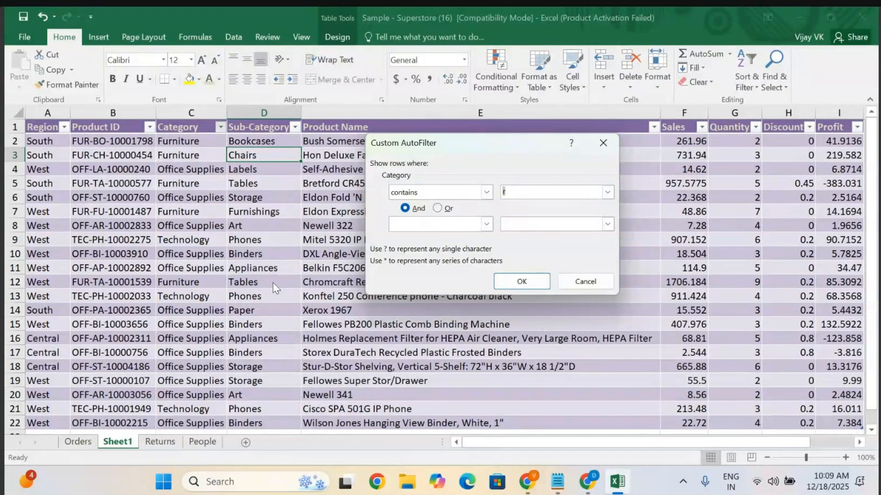
click(522, 281)
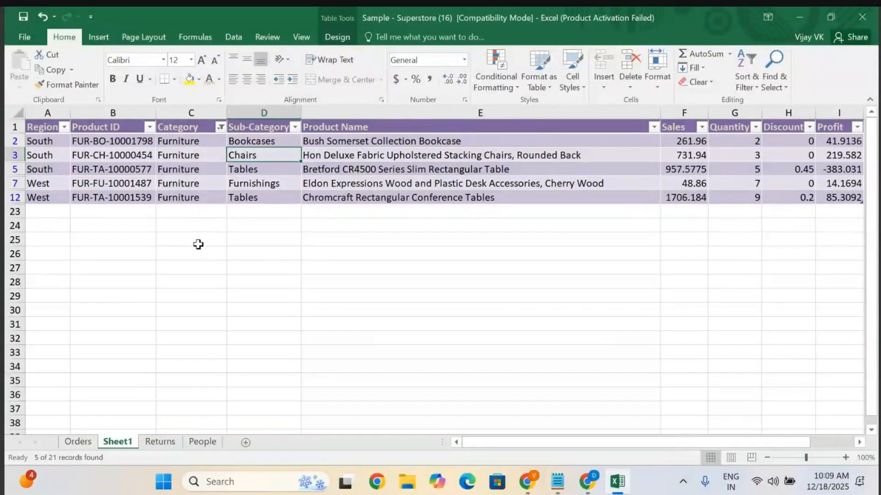
Undo the Category filter.
click(220, 127)
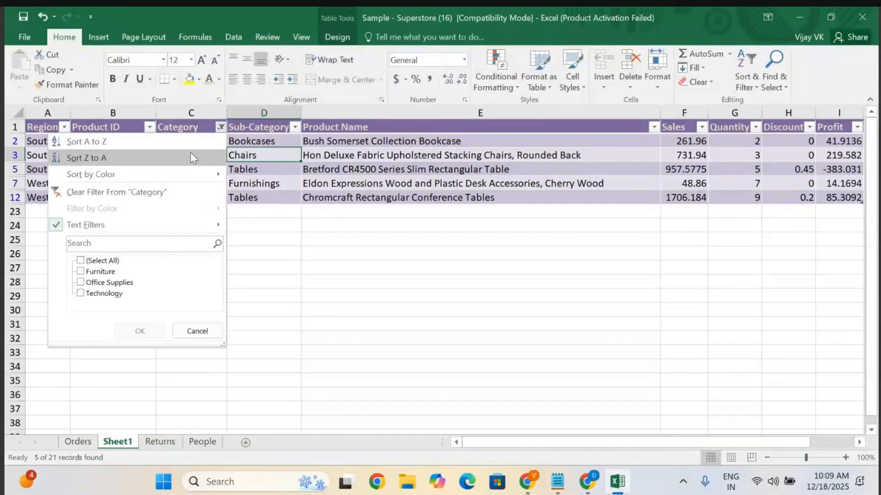
key(Escape)
key(ctrl+z)
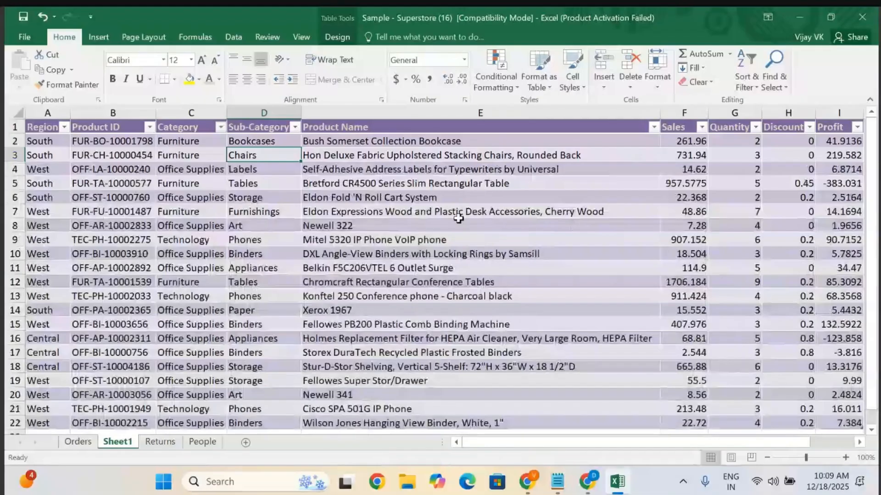
Open the Product ID filter list and close it without filtering.
scroll(458, 218, right, 2)
scroll(459, 218, left, 2)
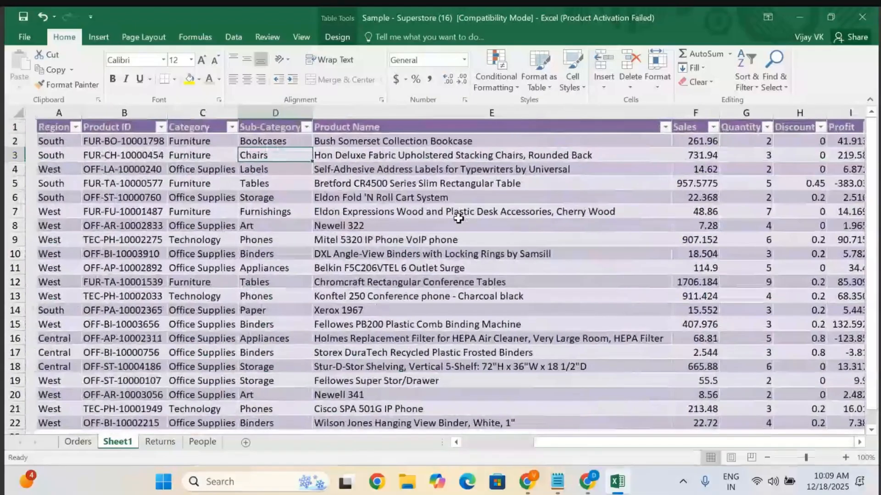
scroll(436, 218, right, 2)
scroll(367, 225, left, 2)
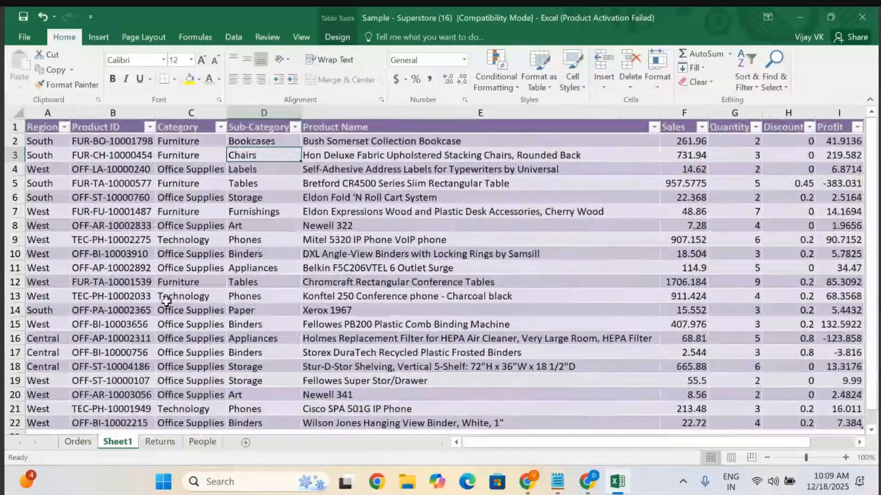
click(149, 127)
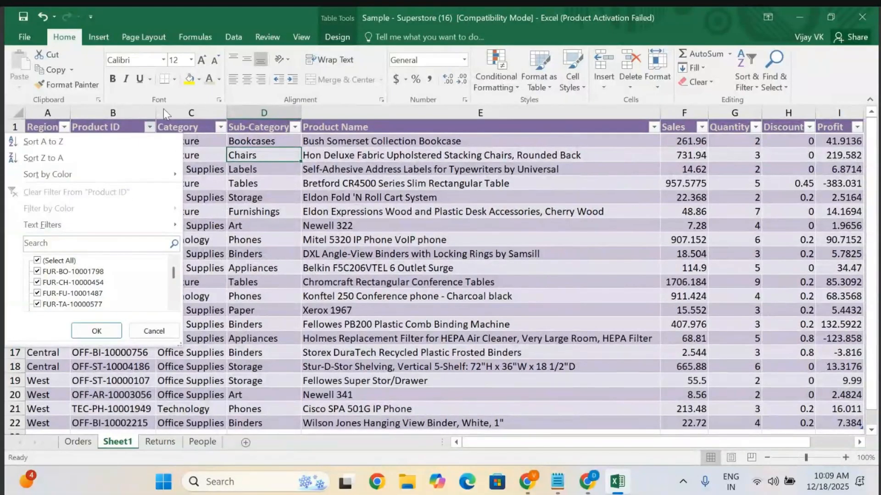
click(191, 104)
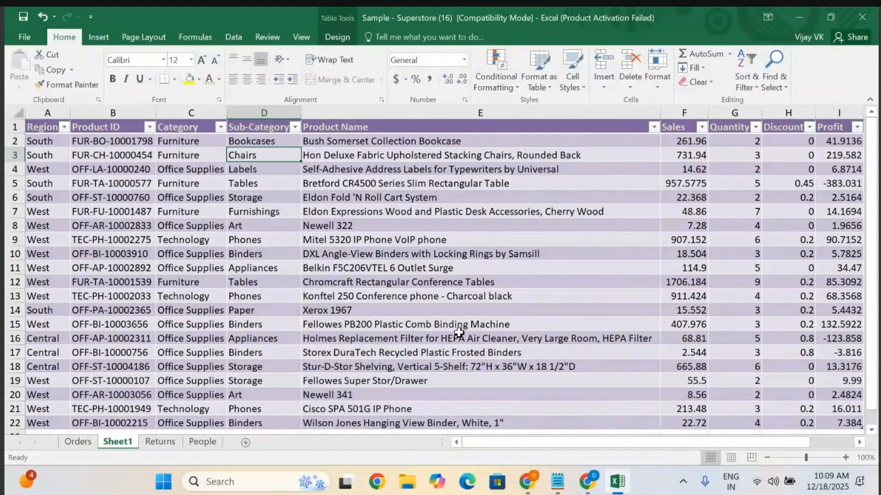
scroll(459, 331, right, 2)
scroll(459, 331, down, 1)
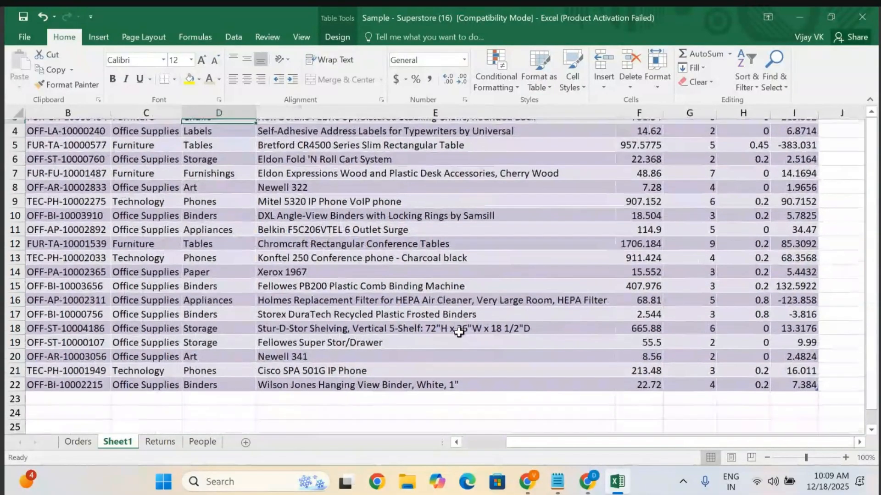
scroll(459, 331, up, 1)
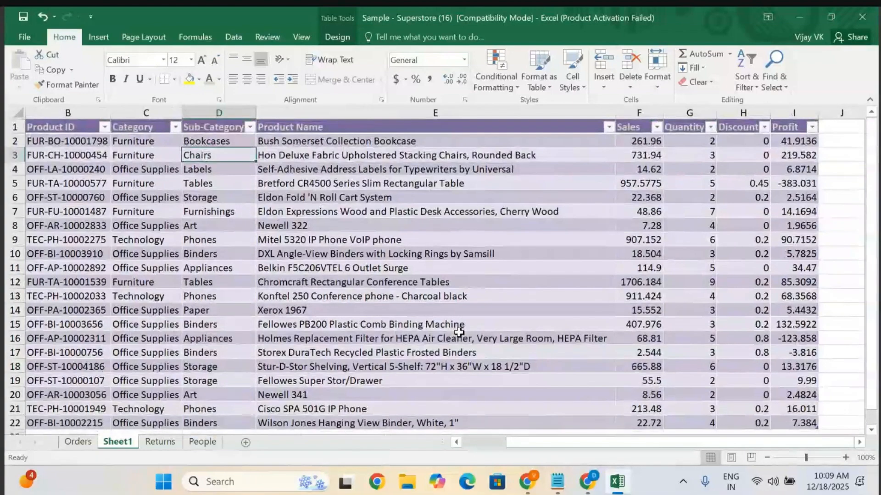
scroll(459, 331, down, 2)
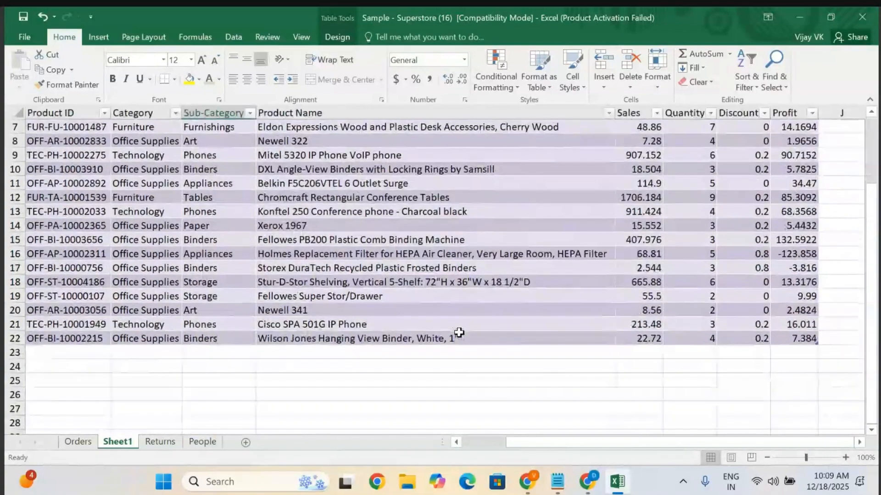
click(577, 369)
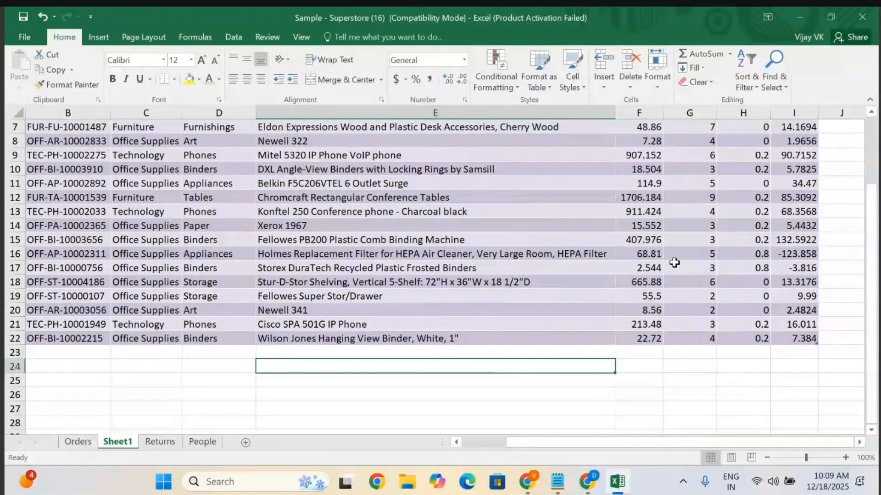
scroll(674, 257, up, 2)
scroll(674, 257, right, 3)
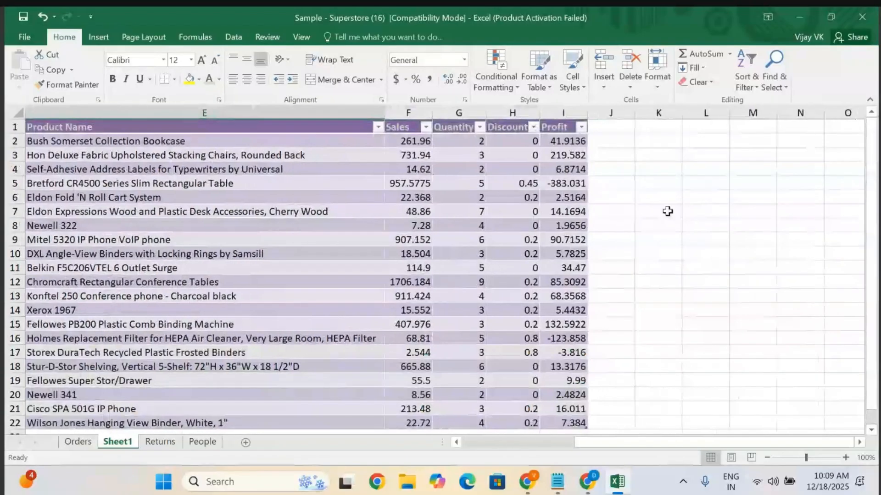
Enter the heading 'Sales Calculation' in cell L4 and widen column L to fit it.
click(693, 169)
text(Sale)
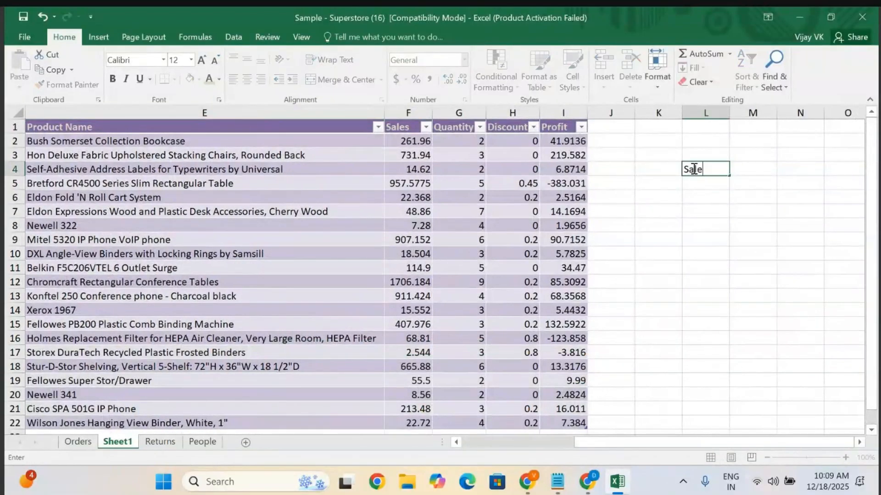
text(s Calculation)
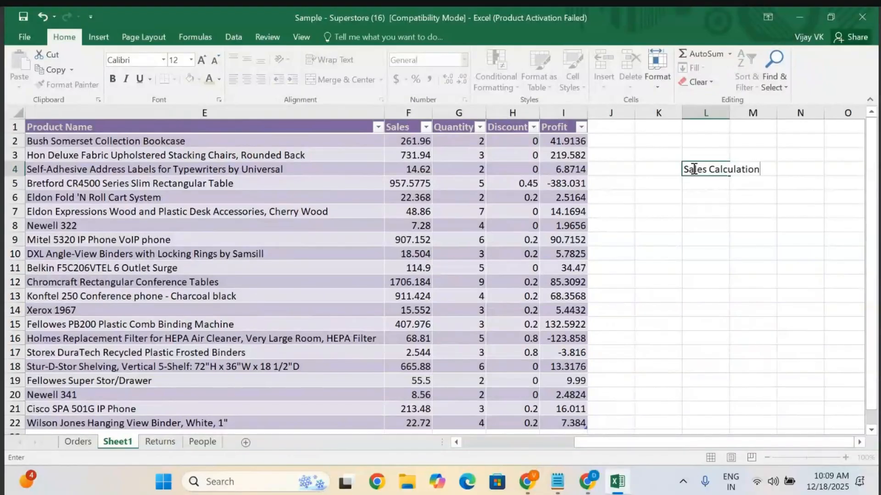
click(755, 217)
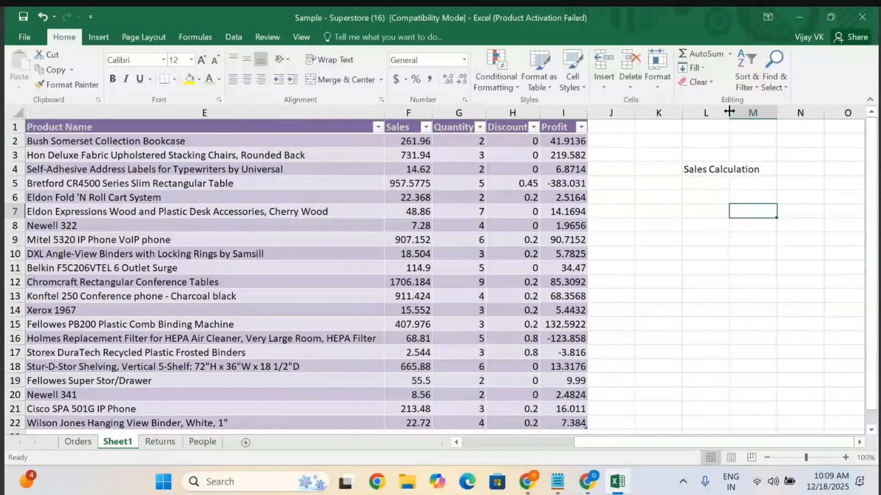
drag(729, 111, 762, 112)
Label cell K6 'Sum' and enter a SUM formula in L6 totalling the Sales range F2:F22.
click(661, 196)
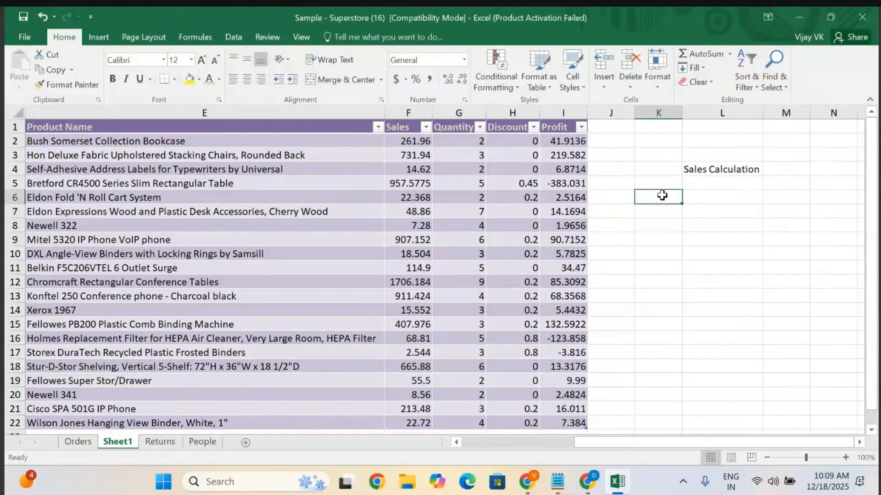
text(Sum)
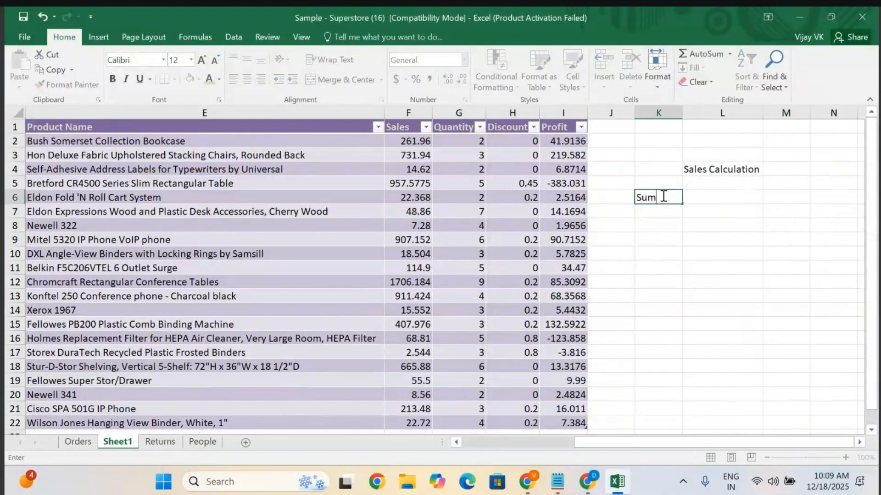
click(694, 195)
text(=su)
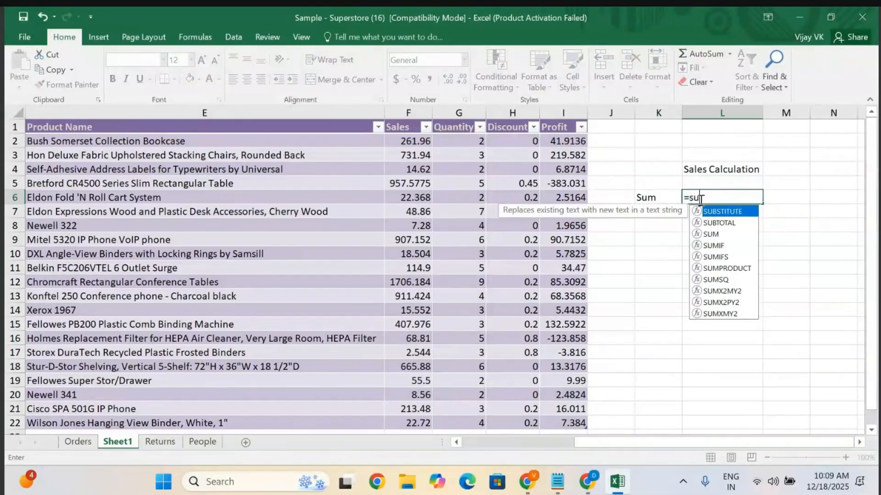
text(m)
key(Tab)
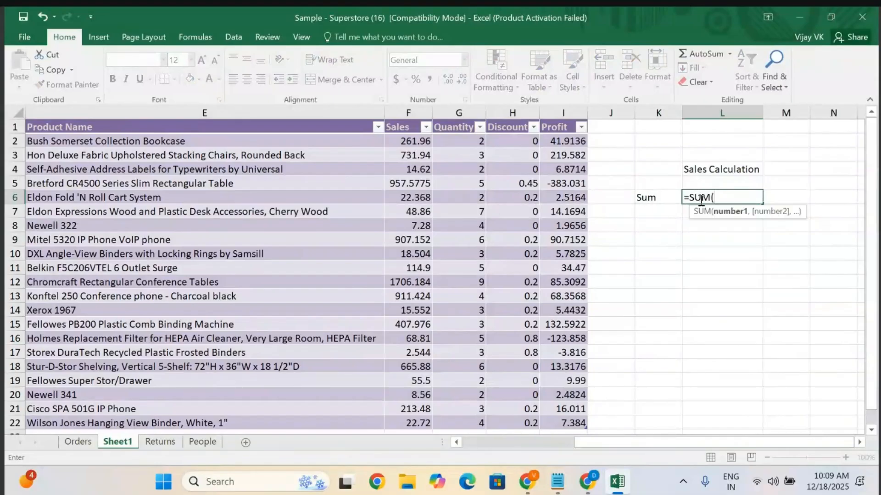
click(405, 140)
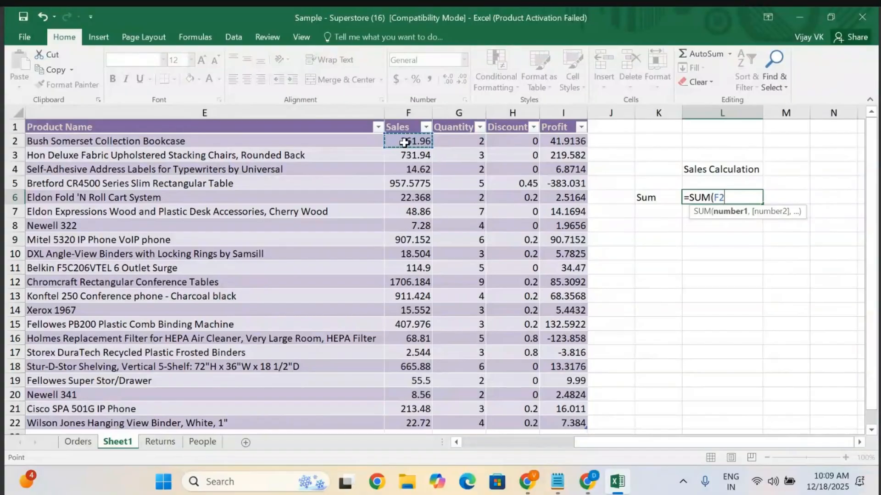
key(shift+Down)
key(shift+Down)
key(shift+Down)
key(shift+Down)
key(shift+Down)
key(shift+Down)
key(shift+Down)
key(shift+Down)
key(shift+Down)
key(shift+Down)
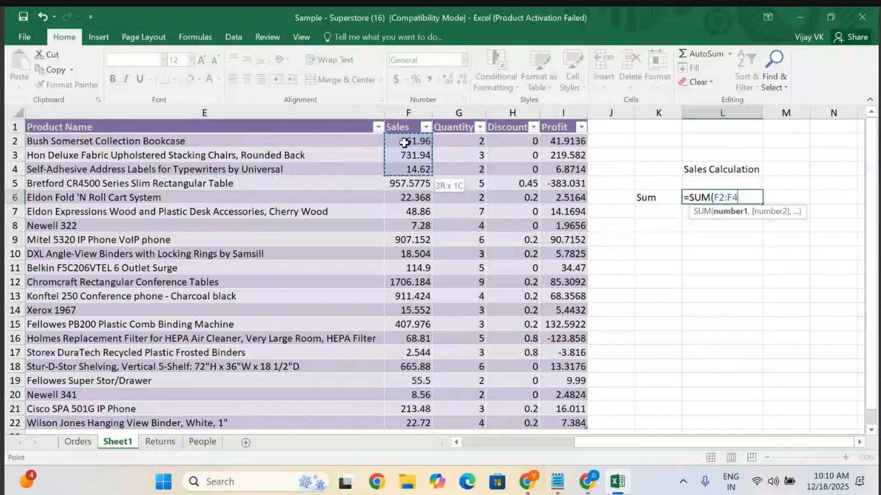
key(shift+Down)
key(shift+Down)
key(shift+Down)
key(shift+Down)
key(shift+Down)
key(shift+Down)
key(shift+Down)
key(shift+Down)
key(shift+Down)
key(shift+Down)
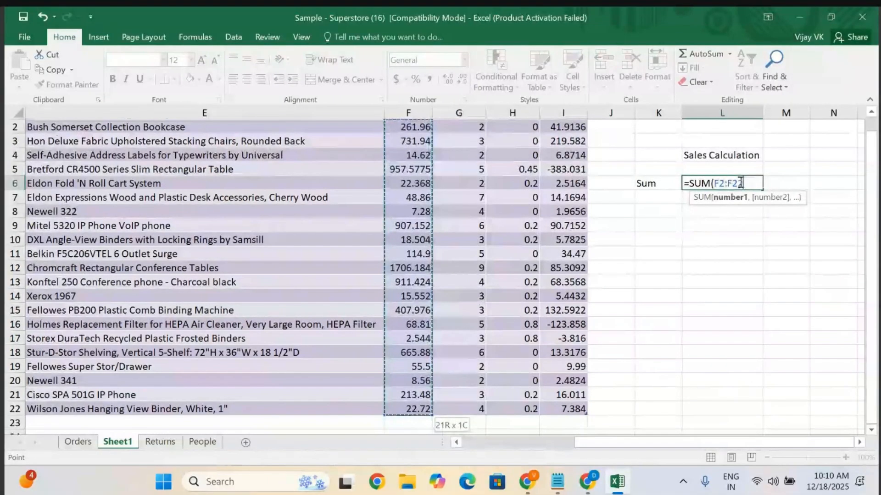
key(Return)
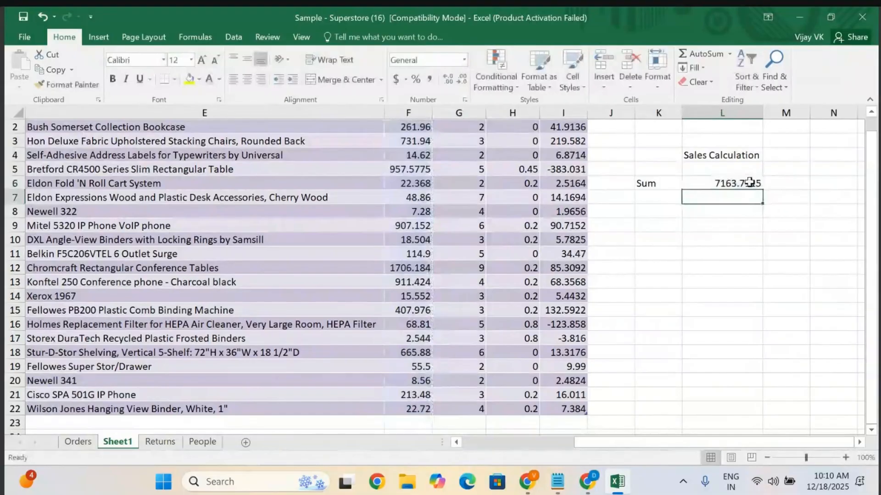
Label cell K8 'Min' and enter a MIN formula in L8 over the Sales range F2:F22.
click(652, 214)
text(Min)
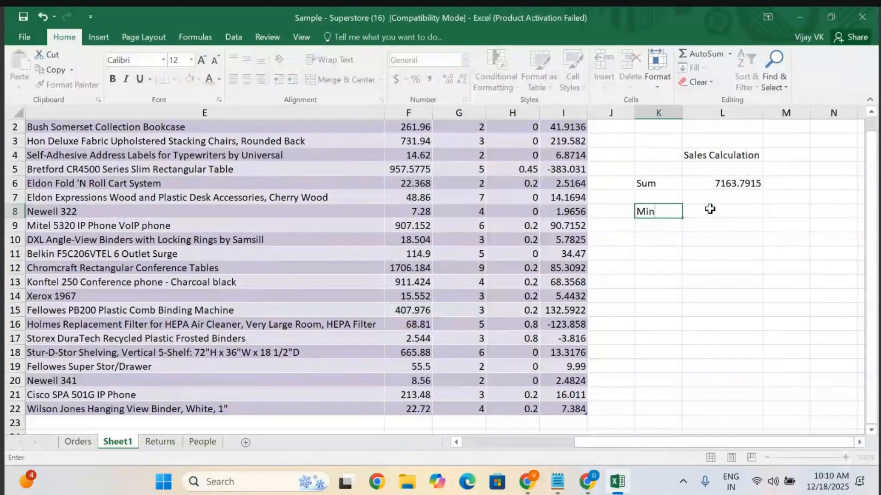
click(710, 209)
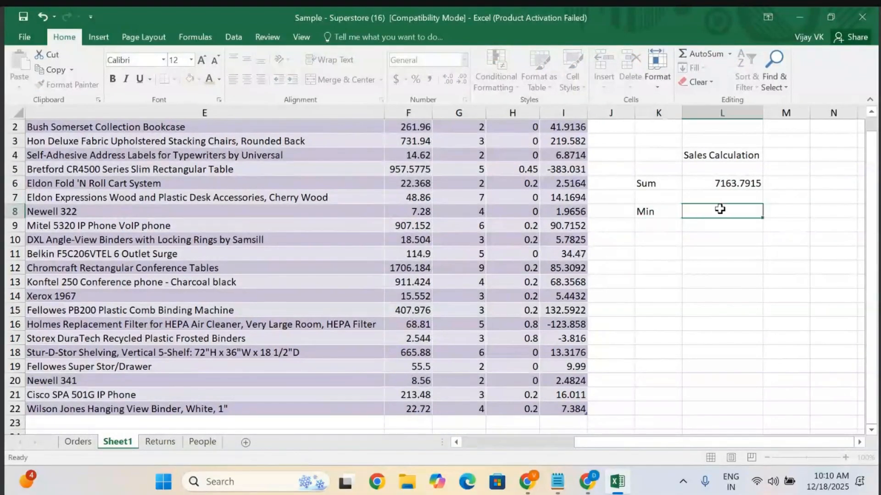
text(=min)
key(Tab)
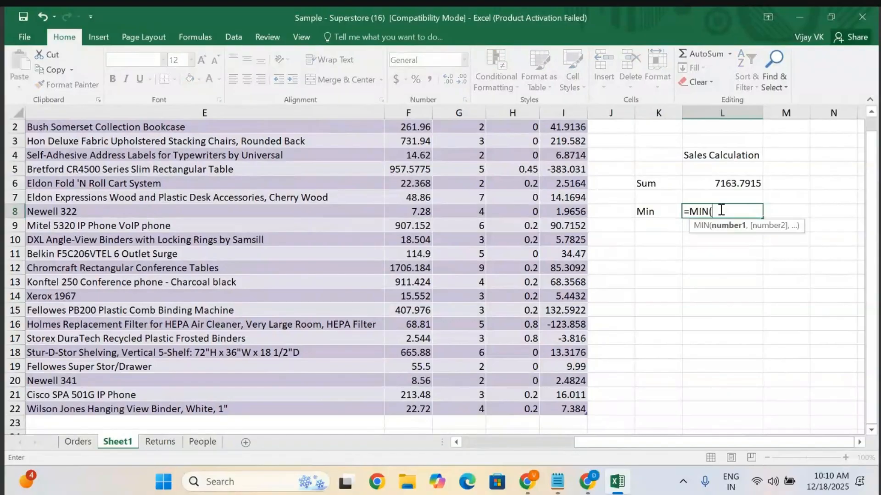
scroll(535, 249, up, 1)
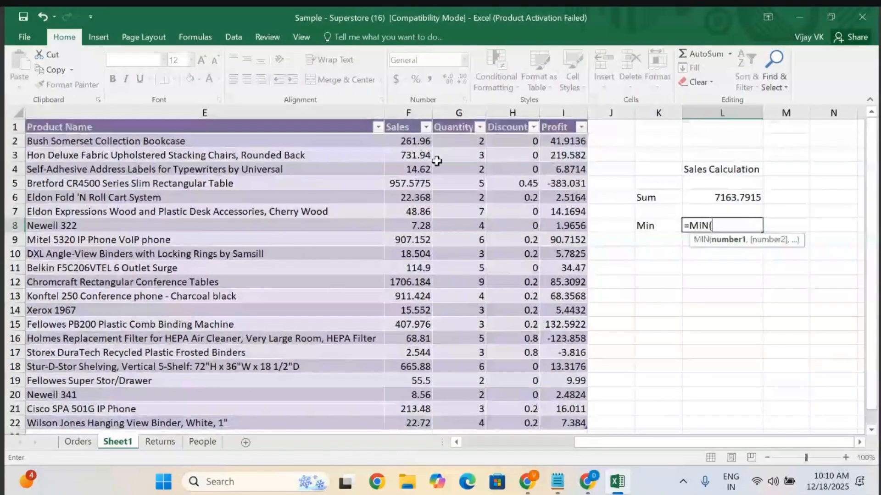
click(414, 140)
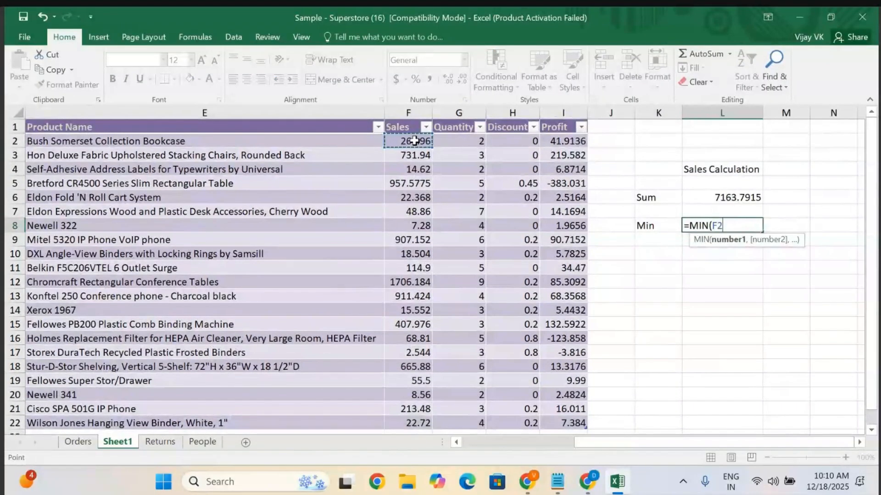
drag(414, 141, 414, 423)
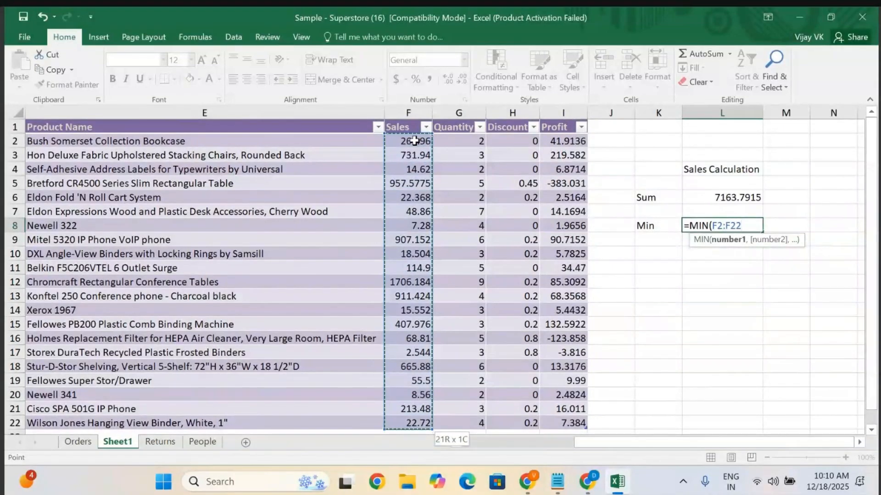
key(Return)
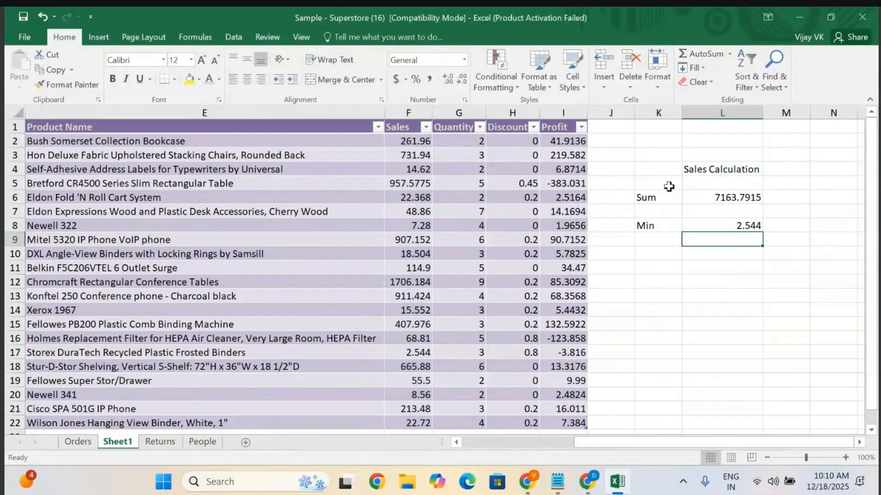
click(754, 225)
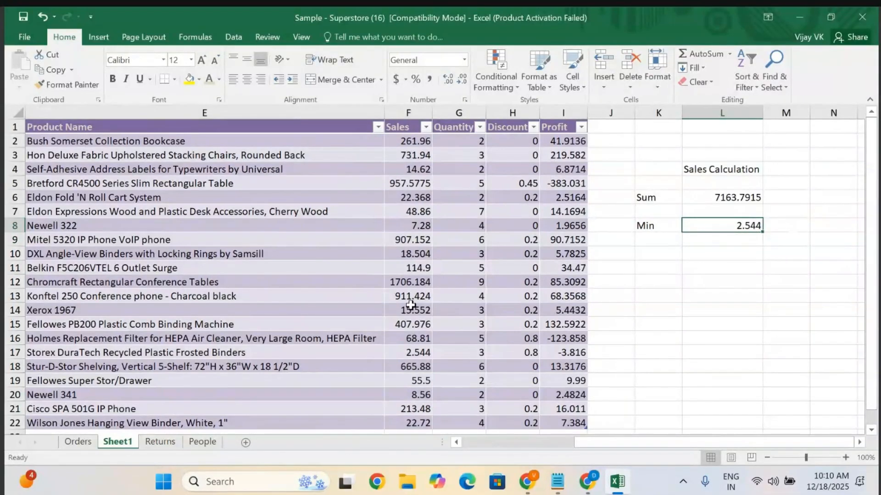
Label cell K10 'Max' and enter a MAX formula in L10 over the Sales range F2:F17.
scroll(410, 305, down, 1)
scroll(415, 339, up, 1)
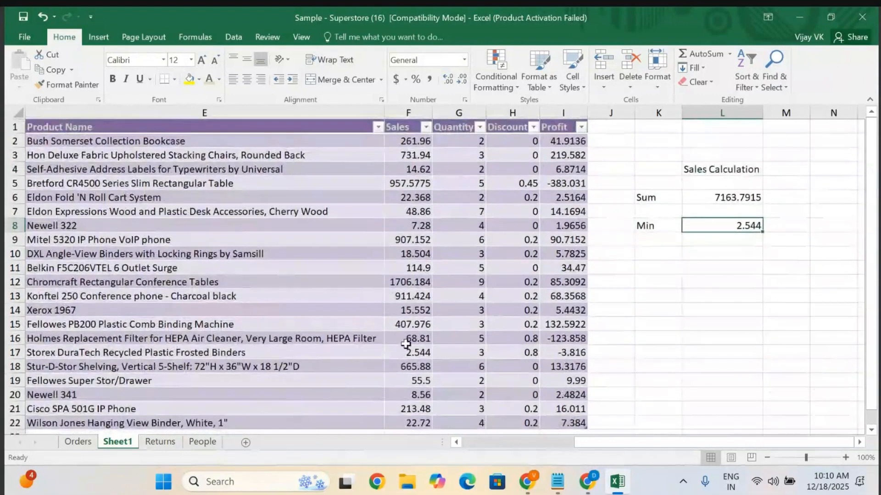
click(658, 252)
text(Max)
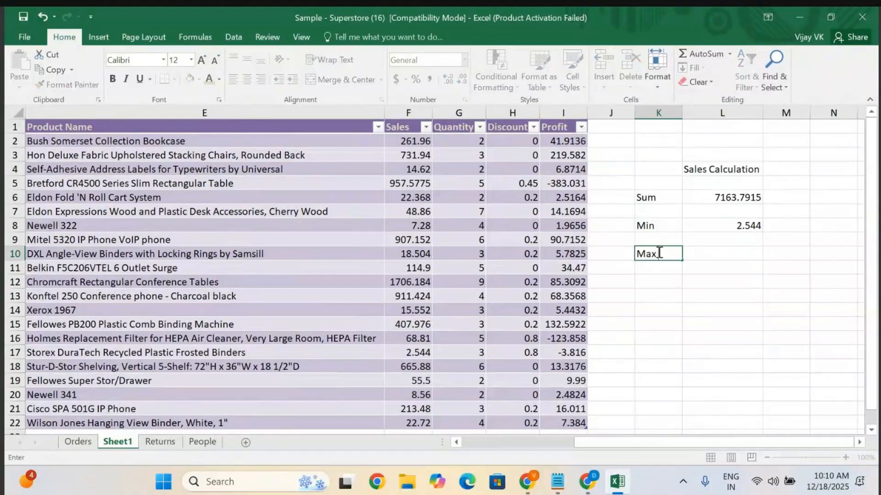
click(704, 254)
text(=max)
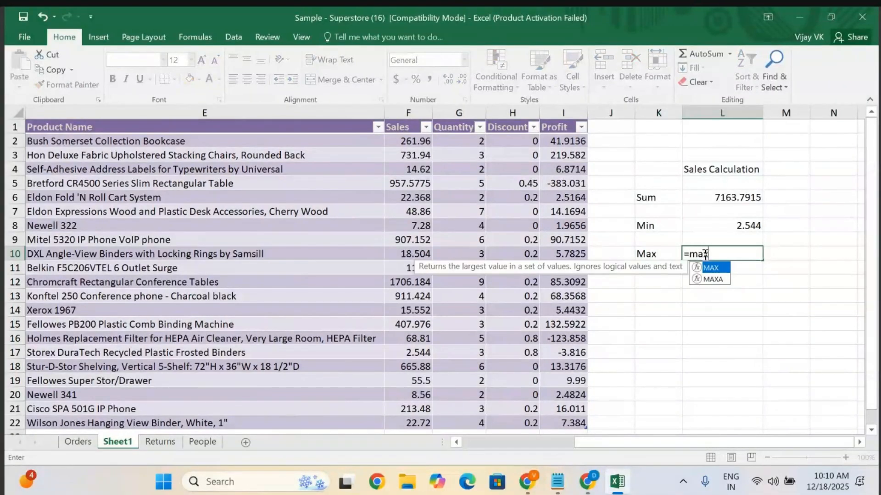
key(Tab)
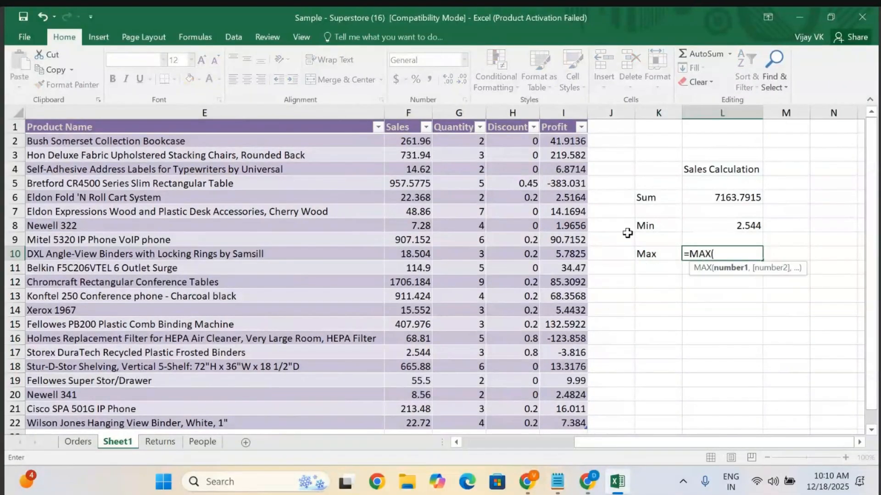
drag(415, 140, 410, 353)
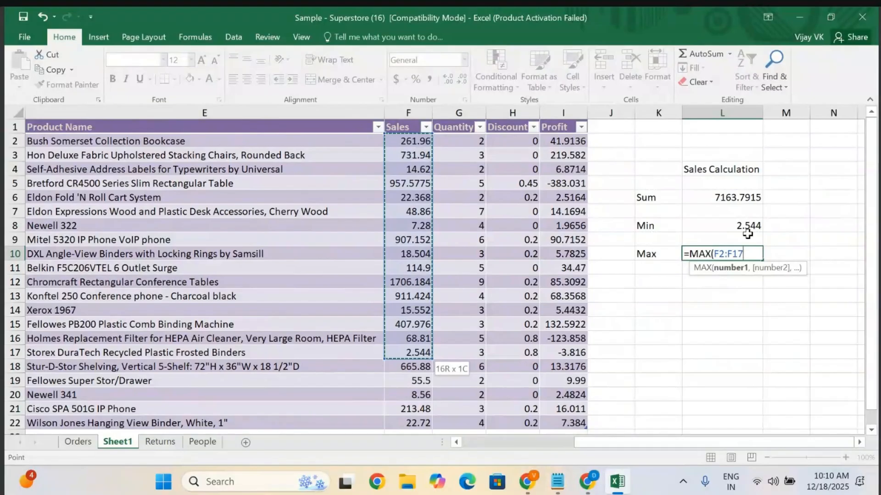
key(Return)
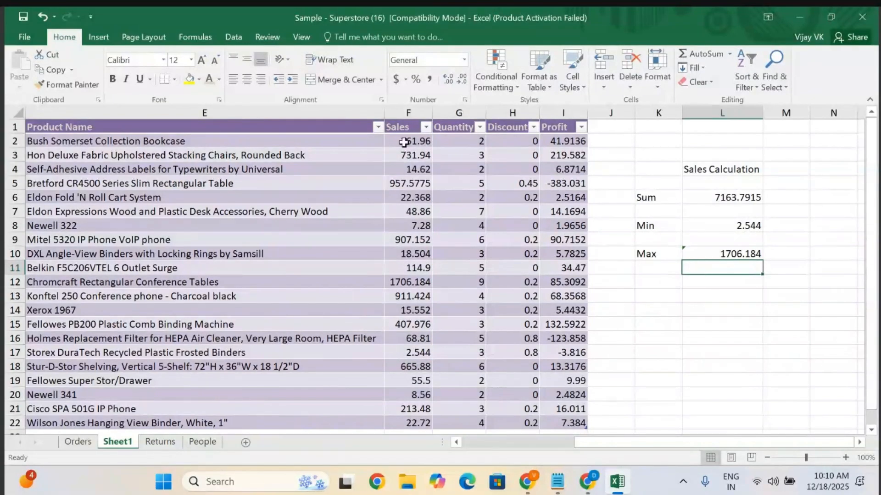
click(415, 283)
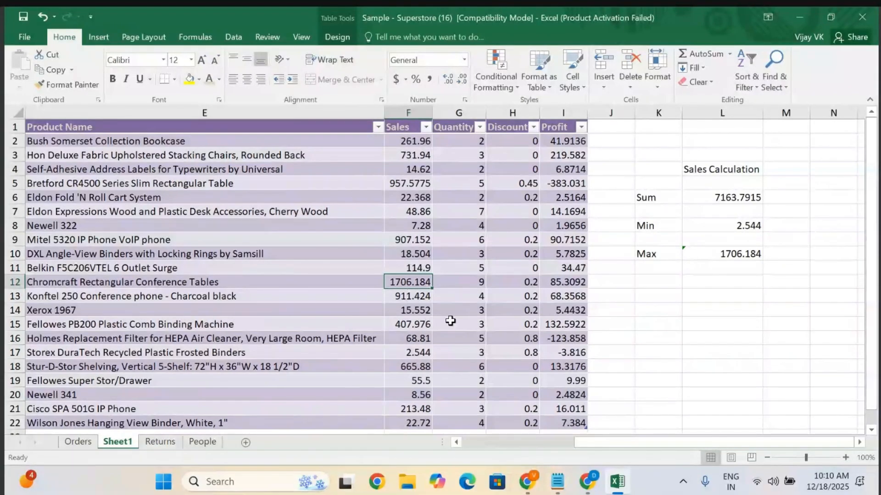
Label cell K13 'Count' and enter a COUNT formula in L13 over the Sales range F2:F20.
click(664, 290)
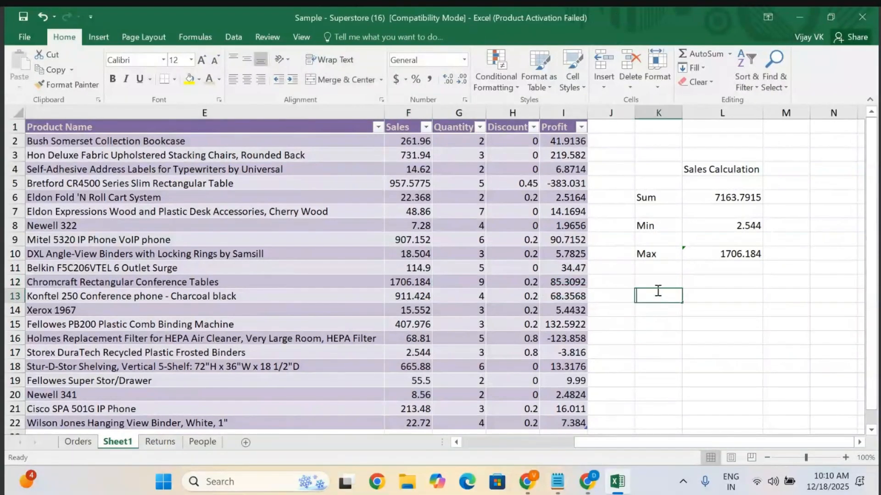
text(Count)
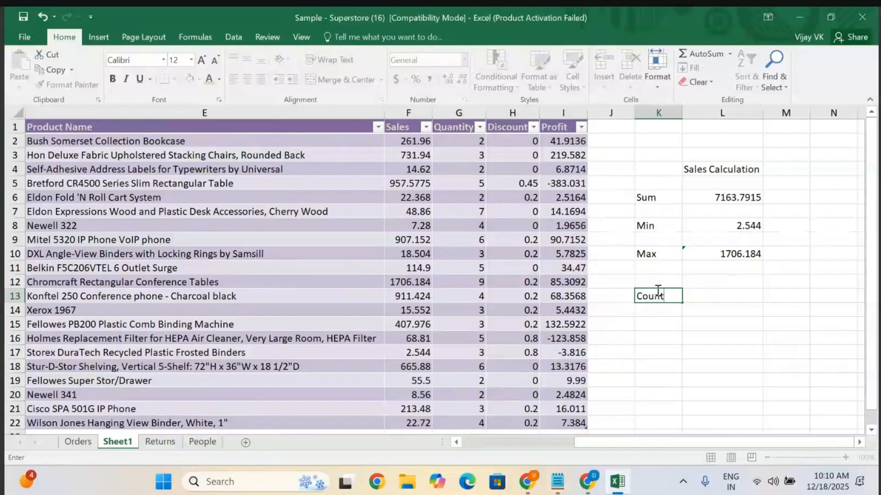
click(719, 294)
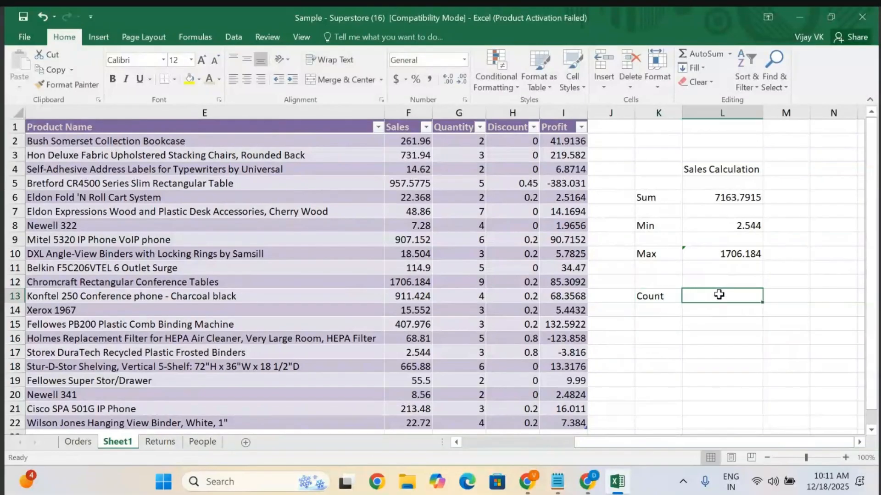
text(=cou)
key(Tab)
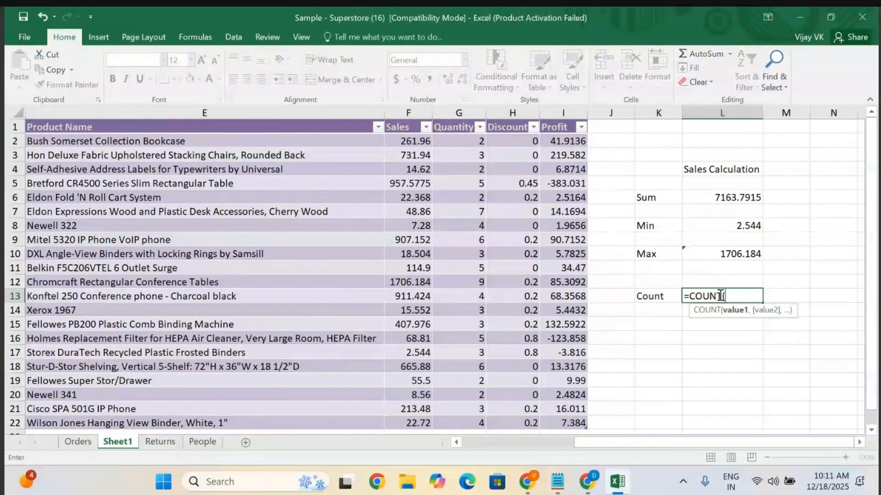
click(413, 139)
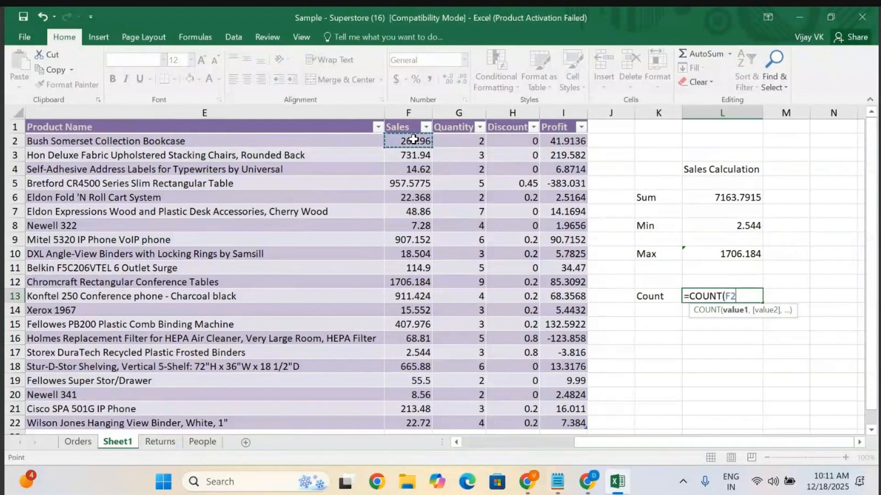
drag(413, 139, 415, 397)
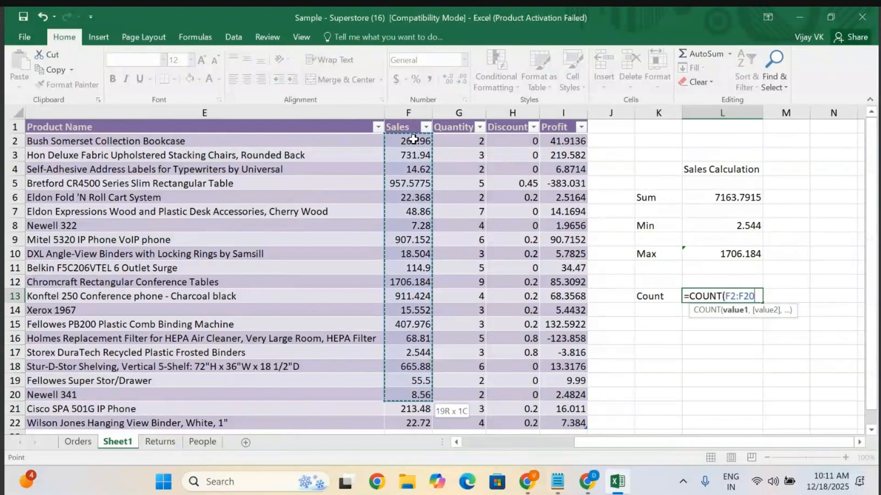
key(Return)
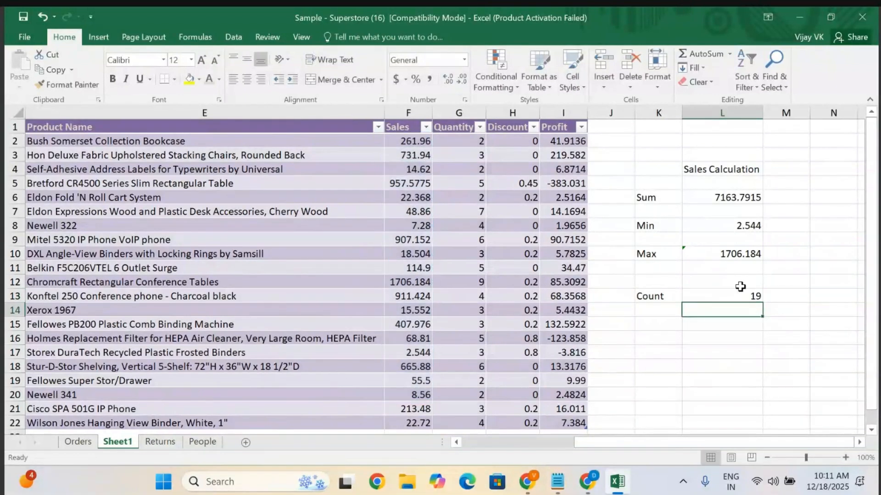
click(750, 296)
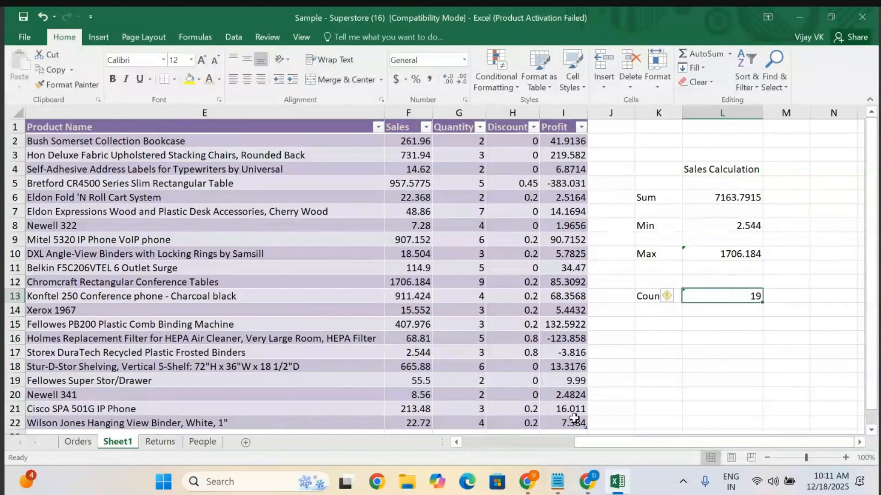
Switch to the notes file and insert three blank lines below the heading '2. How to Save Our Table ?'.
click(558, 481)
scroll(519, 318, down, 3)
scroll(520, 318, down, 5)
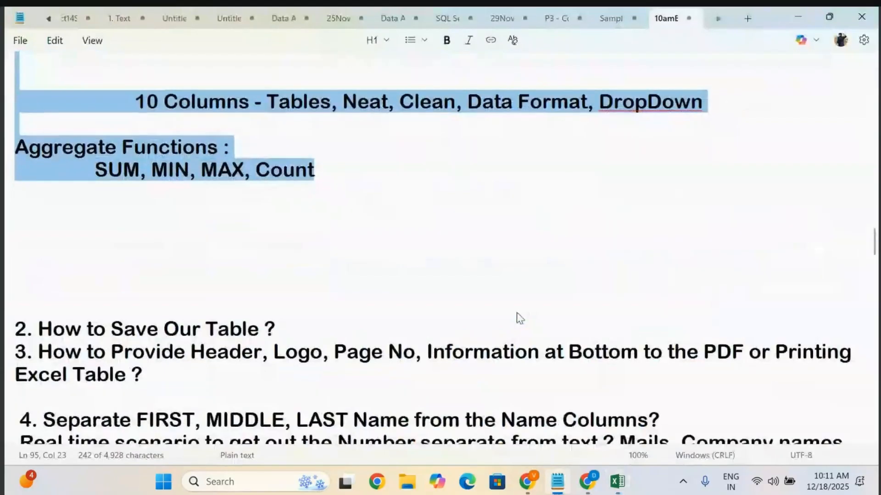
click(315, 193)
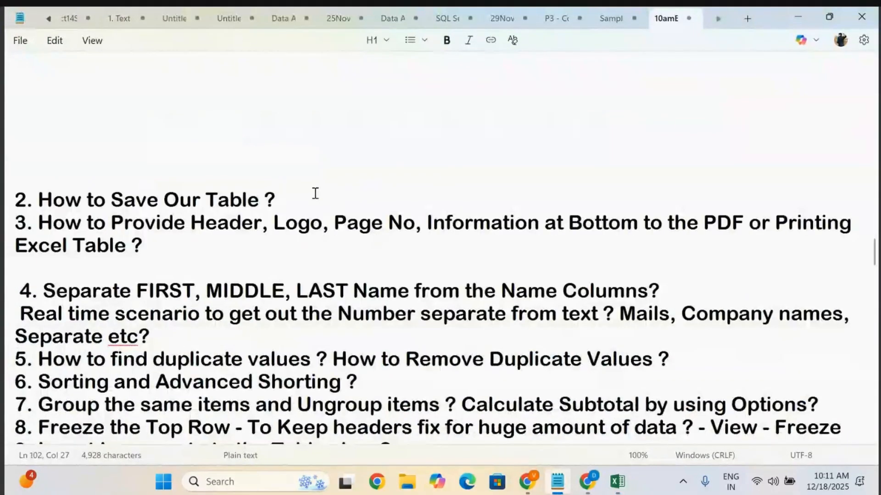
key(Return)
key(Return)
key(Return)
key(Return)
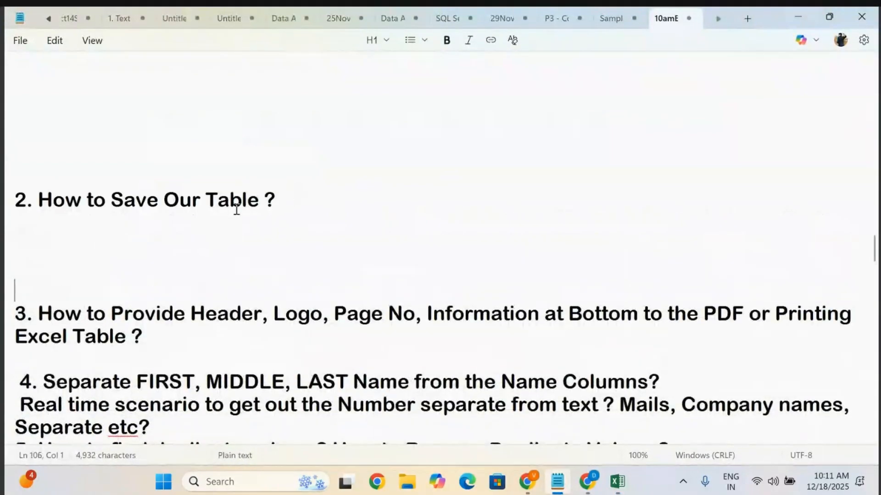
drag(283, 198, 6, 187)
click(355, 206)
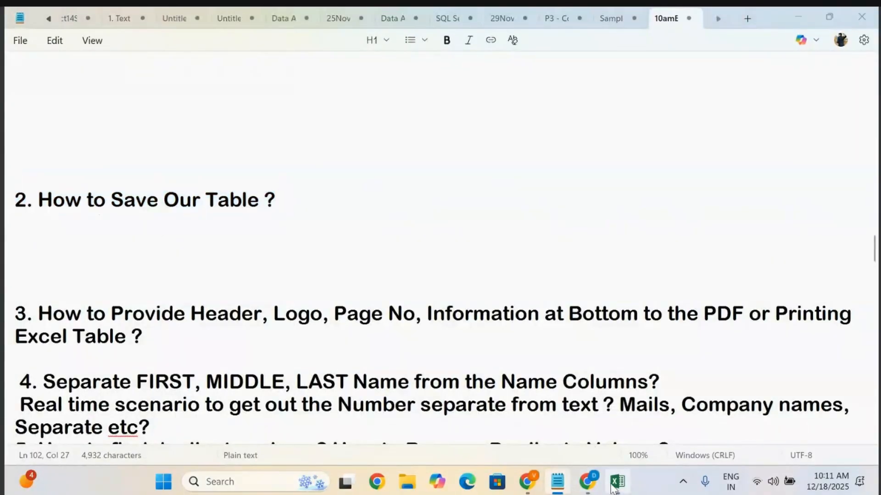
Switch back to Excel and save the workbook to the Desktop as 'Excel Data', continuing past the compatibility check.
click(616, 482)
click(658, 195)
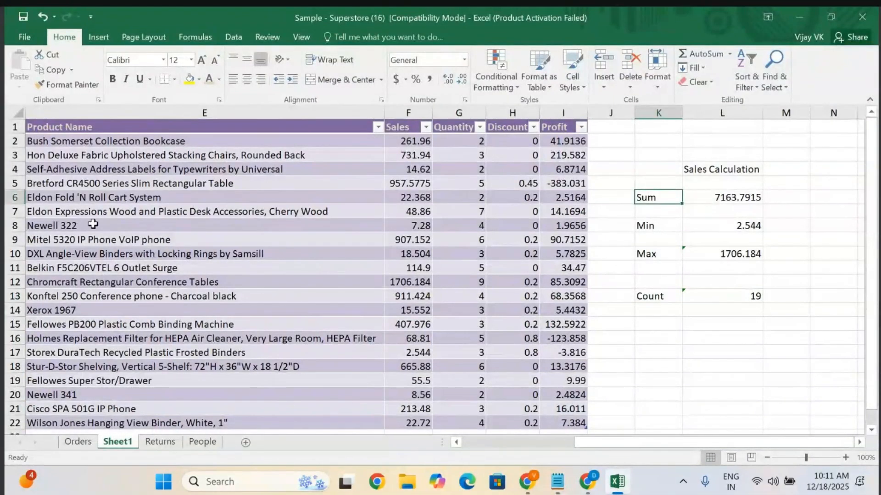
click(25, 37)
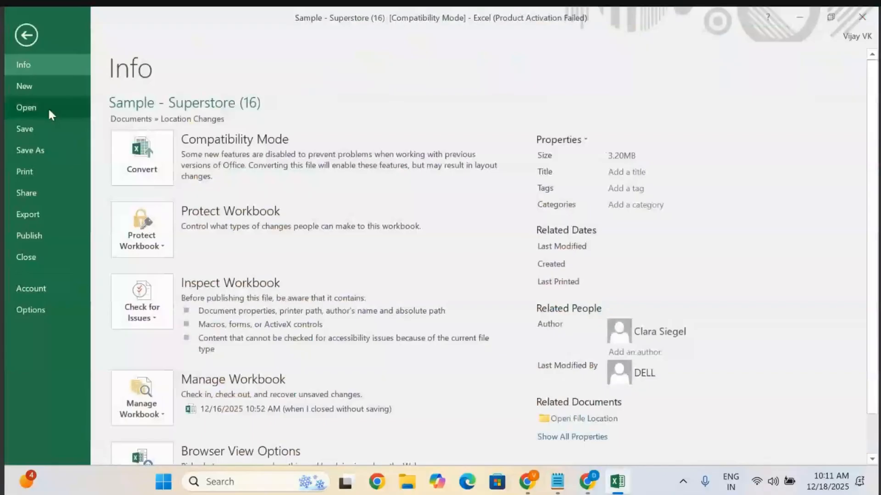
click(28, 149)
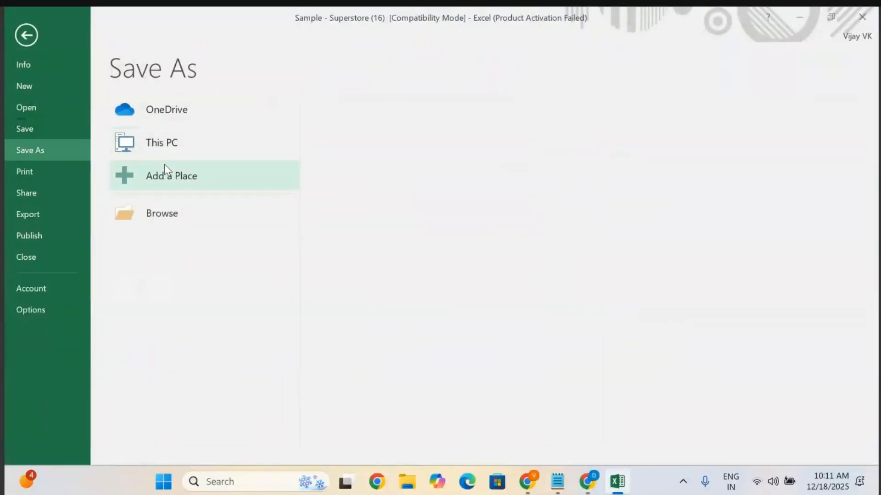
click(157, 144)
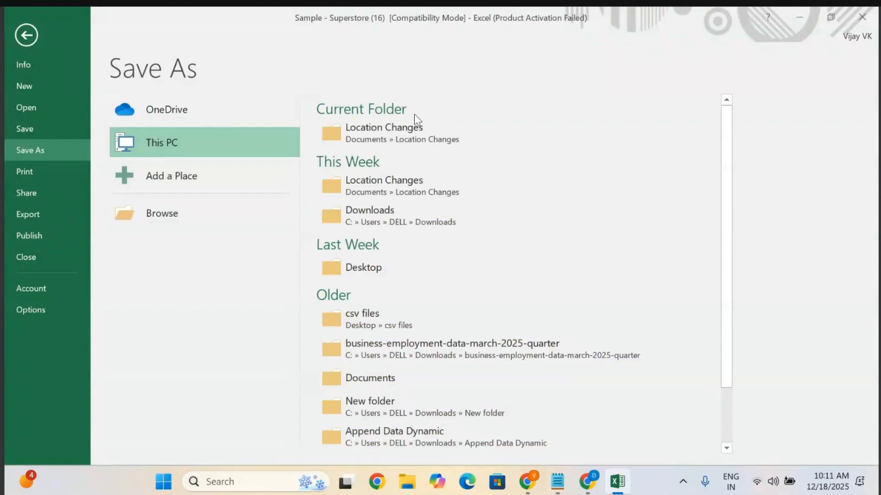
click(364, 268)
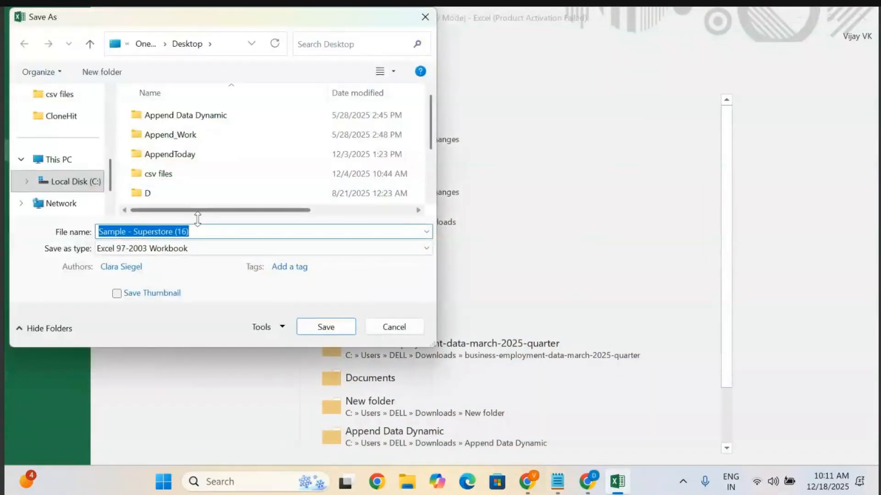
click(203, 232)
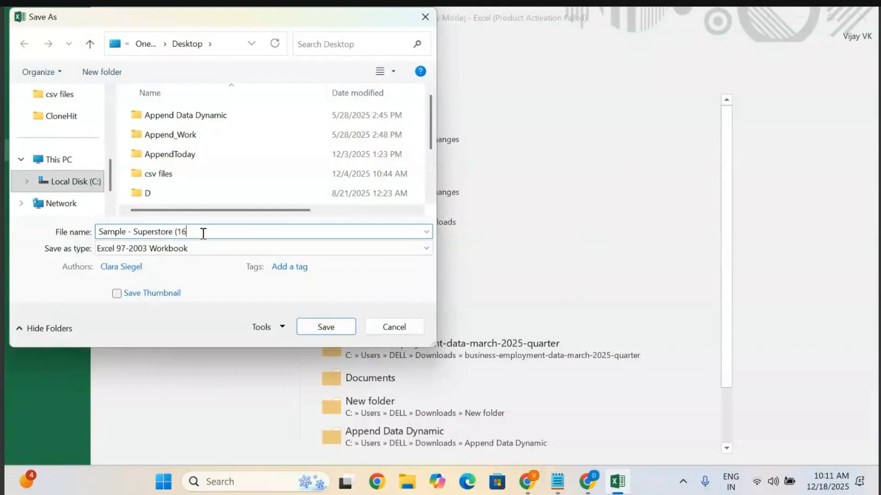
key(BackSpace)
key(BackSpace)
key(BackSpace)
key(BackSpace)
key(BackSpace)
key(BackSpace)
key(BackSpace)
key(BackSpace)
key(BackSpace)
key(BackSpace)
key(BackSpace)
key(BackSpace)
key(BackSpace)
key(BackSpace)
key(BackSpace)
key(BackSpace)
key(BackSpace)
key(BackSpace)
key(BackSpace)
key(BackSpace)
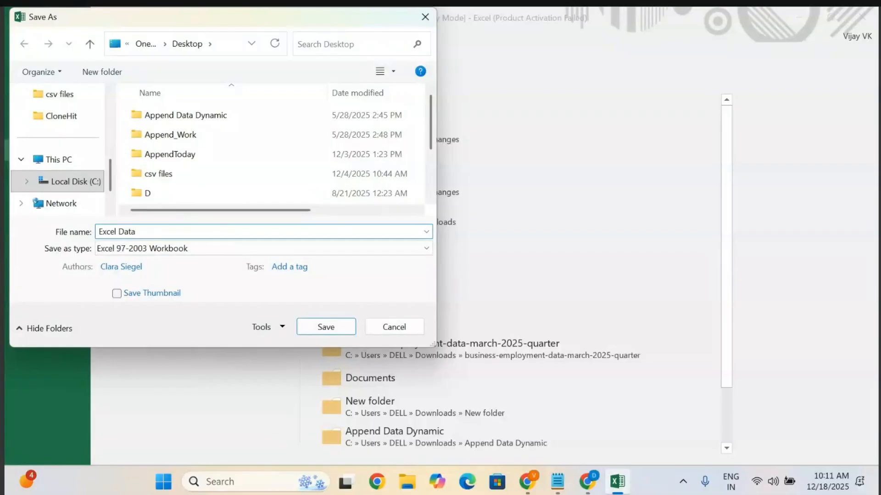
click(314, 328)
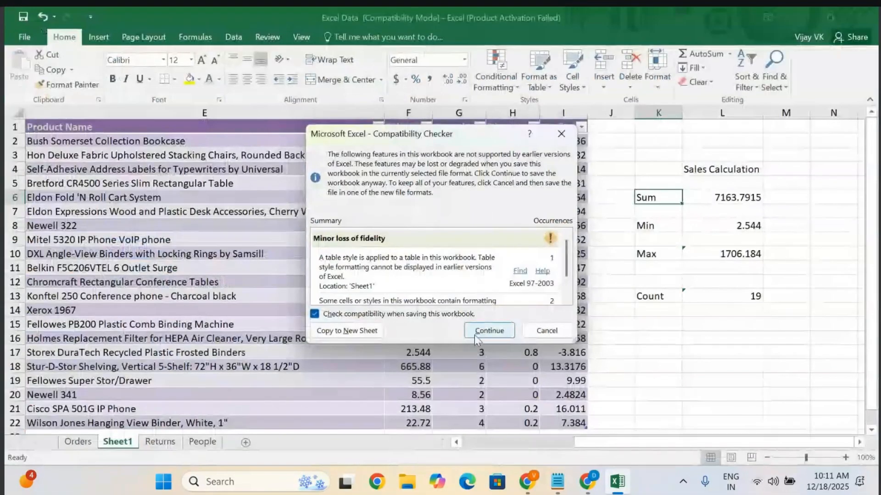
click(475, 335)
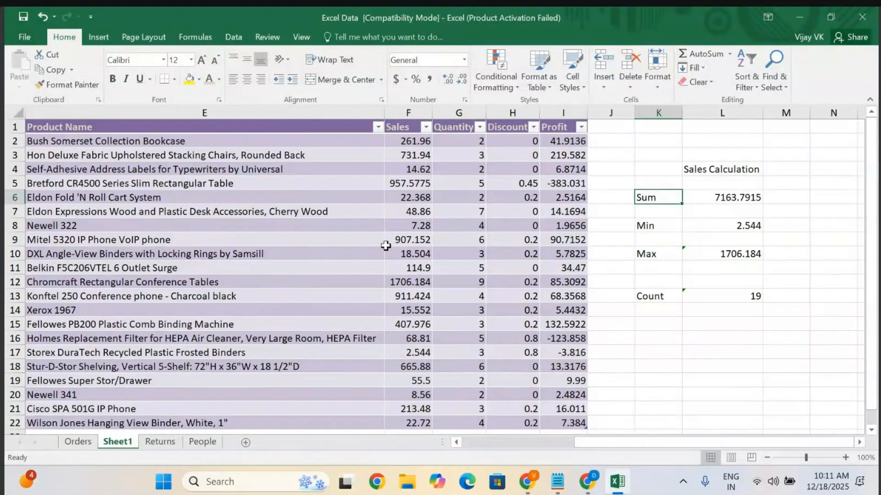
Switch to the notes file and insert three blank lines below the heading '3. How to Provide Header, Logo, Page No...'.
click(557, 482)
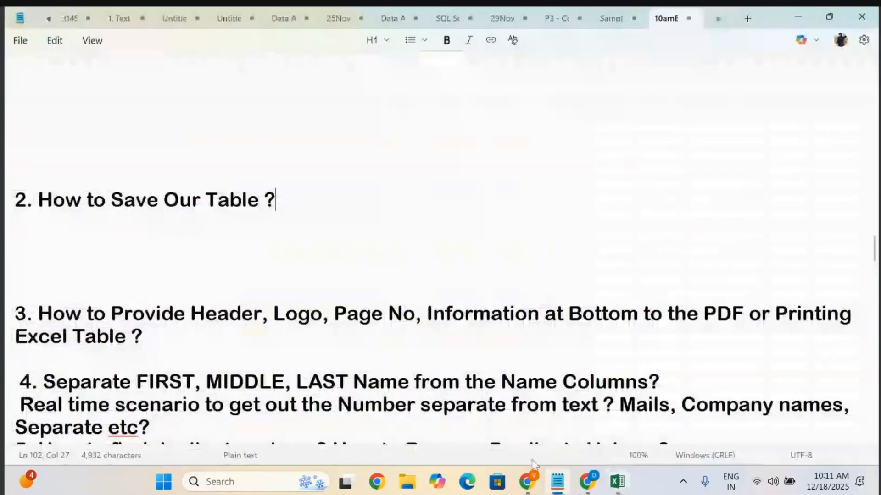
scroll(460, 295, down, 2)
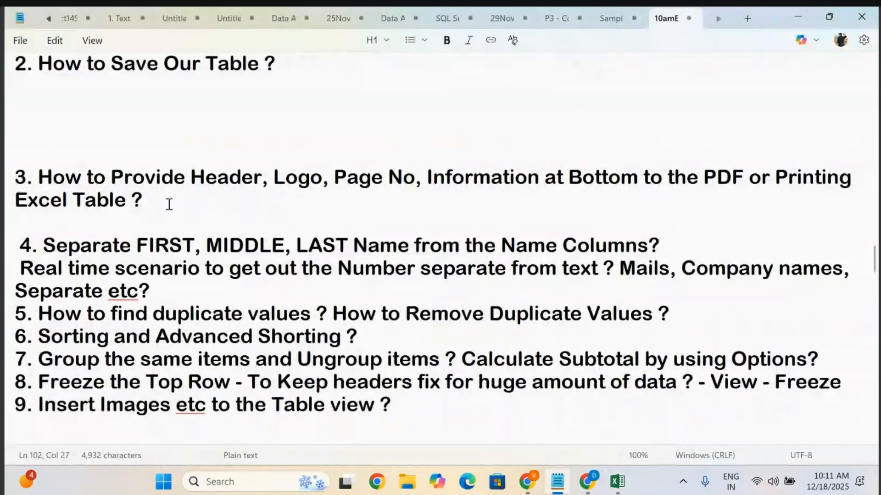
click(169, 204)
key(Return)
key(Return)
key(Return)
key(Return)
key(Return)
key(Return)
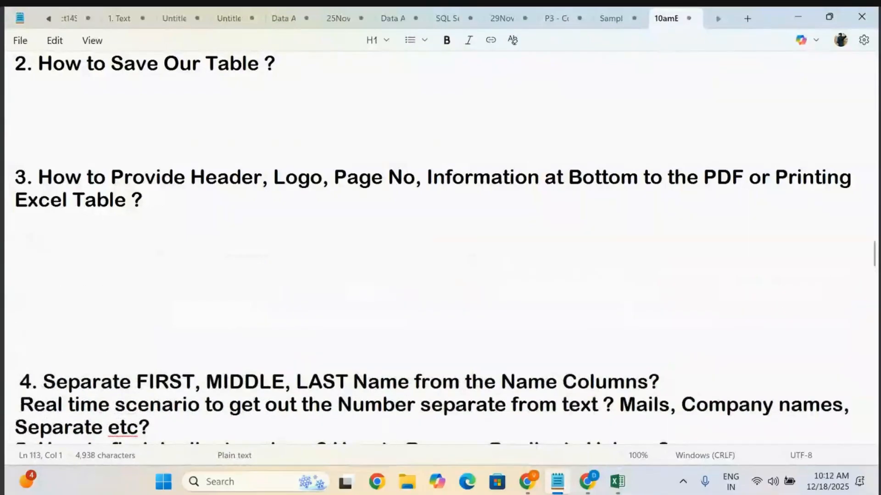
Delete the blank lines below and above the heading '2. How to Save Our Table ?'.
click(80, 158)
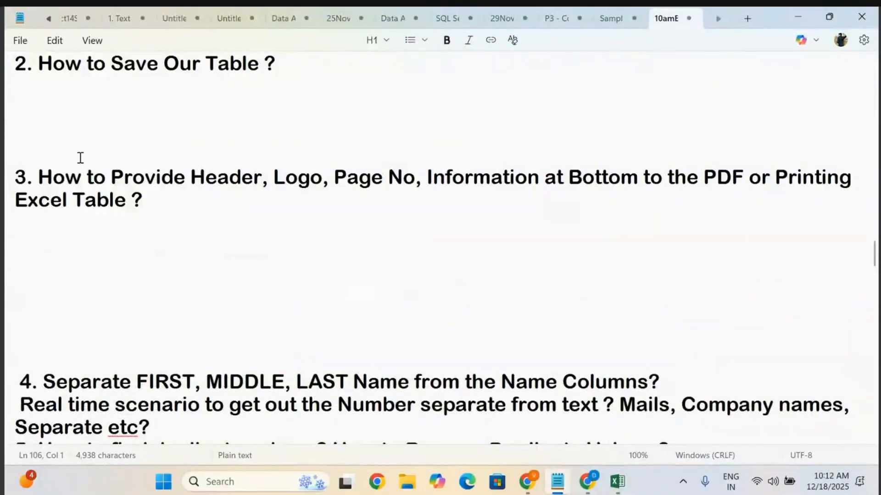
key(BackSpace)
key(BackSpace)
key(BackSpace)
key(BackSpace)
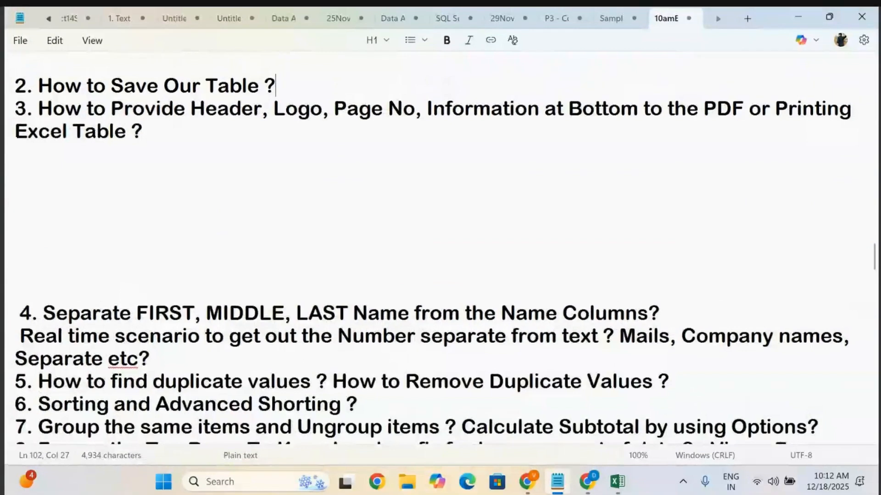
scroll(106, 153, up, 1)
scroll(145, 157, up, 3)
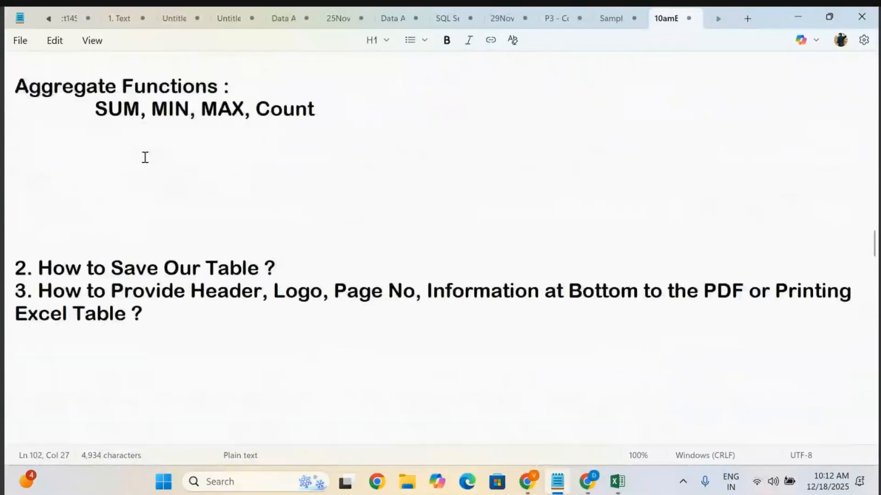
click(42, 252)
key(BackSpace)
key(BackSpace)
key(BackSpace)
key(BackSpace)
key(BackSpace)
key(BackSpace)
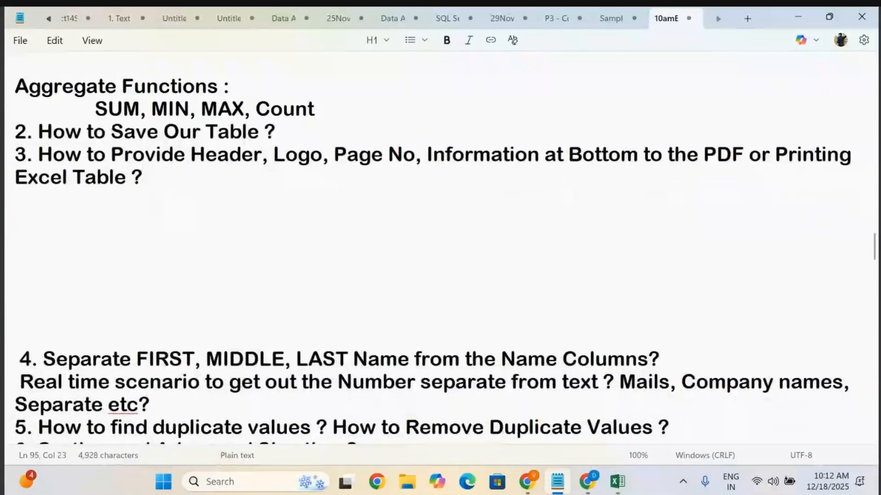
Add two more blank lines after the heading 3 question ending 'Excel Table ?'.
click(291, 171)
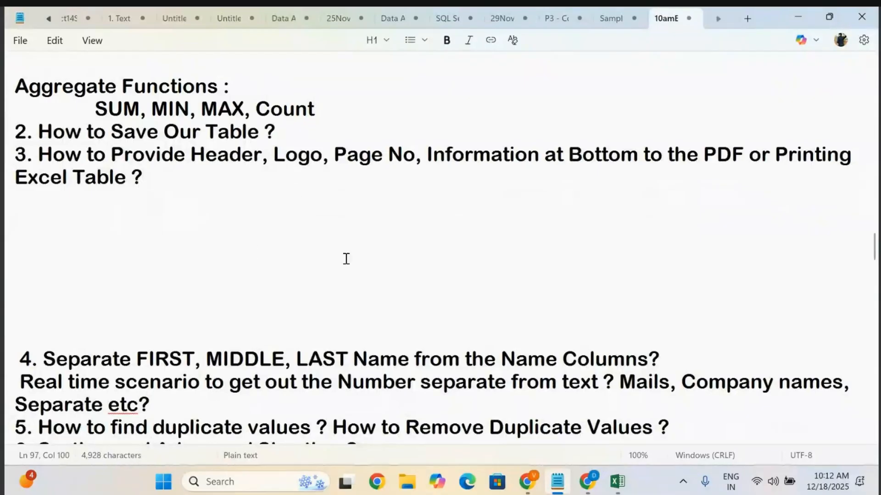
key(Return)
key(Return)
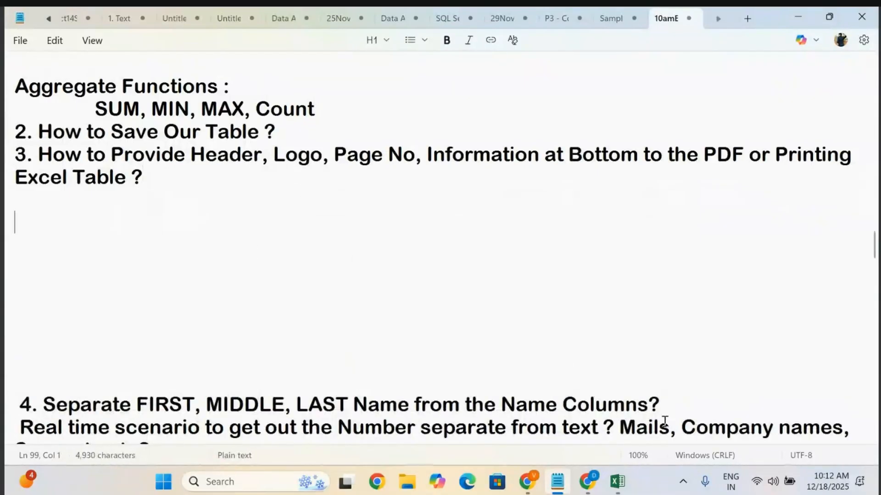
Switch to Excel and, on the Orders sheet, enter a SUM formula in W4 over the Sales range R2:R9995.
click(587, 482)
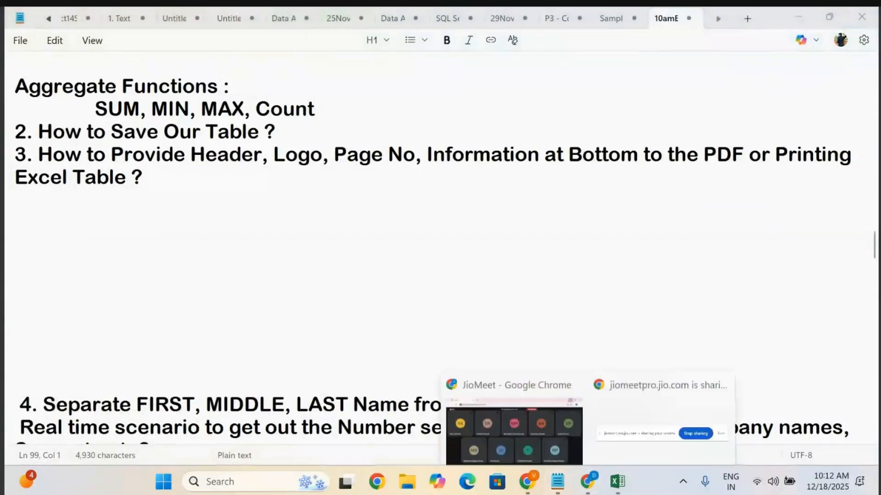
click(617, 482)
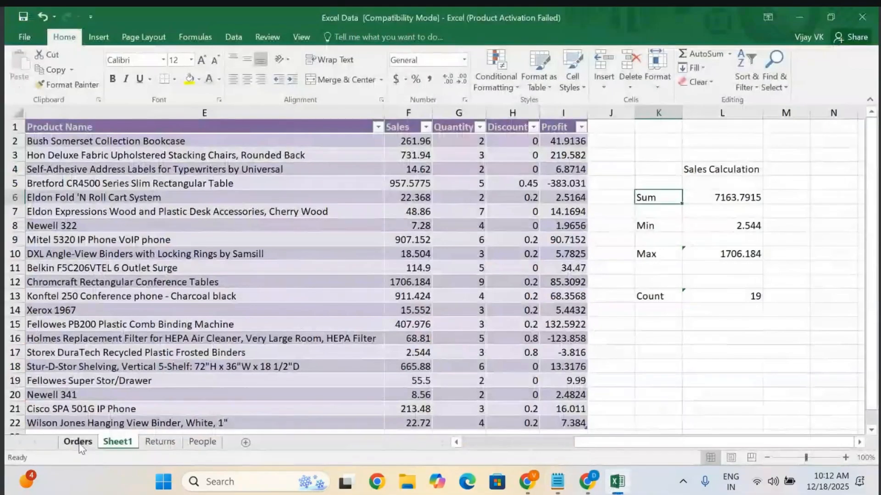
click(78, 443)
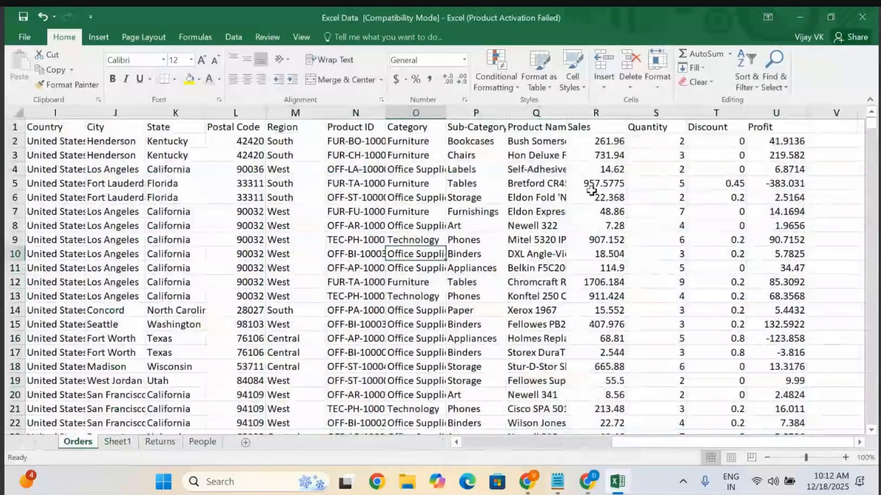
scroll(579, 283, down, 3)
scroll(582, 282, up, 3)
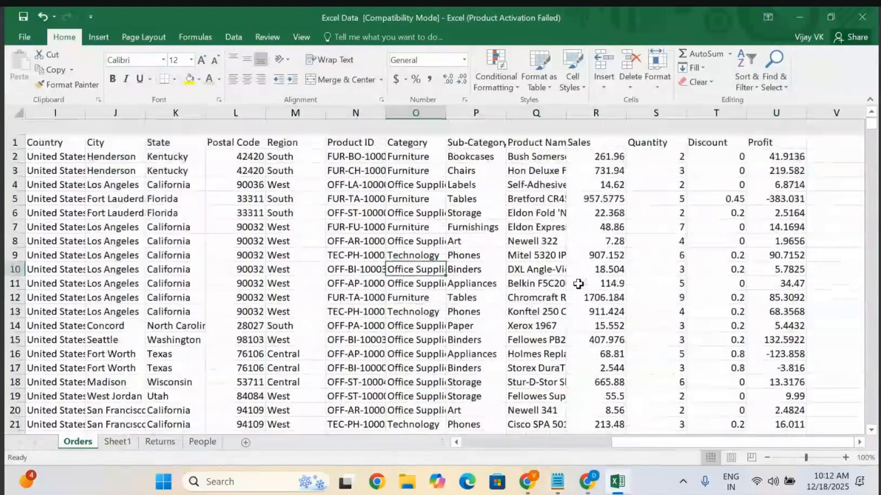
click(596, 140)
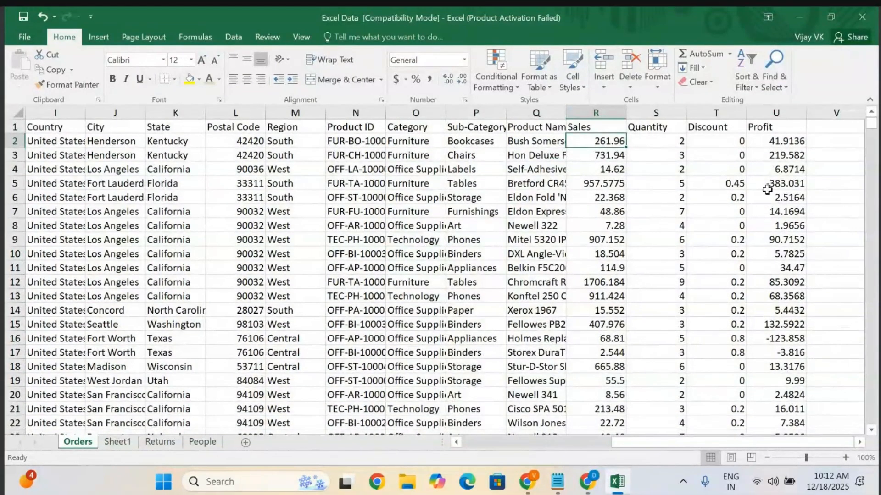
scroll(767, 190, right, 2)
click(789, 173)
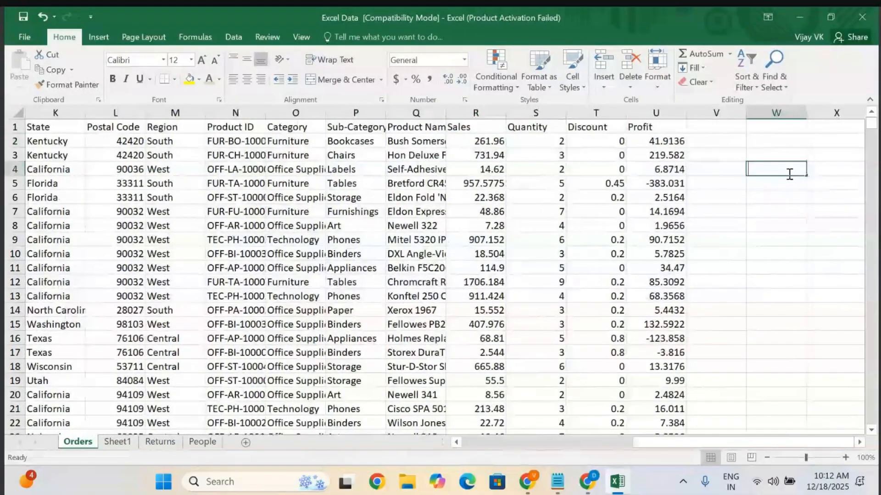
text(=sum)
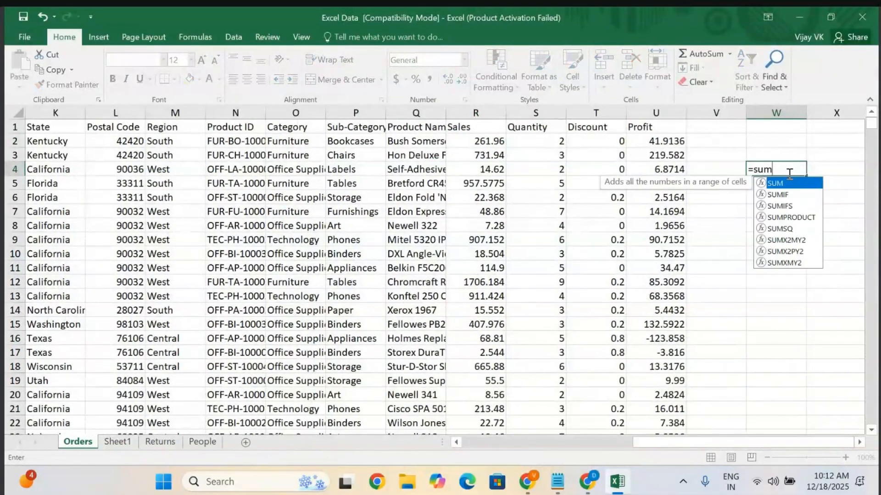
key(Tab)
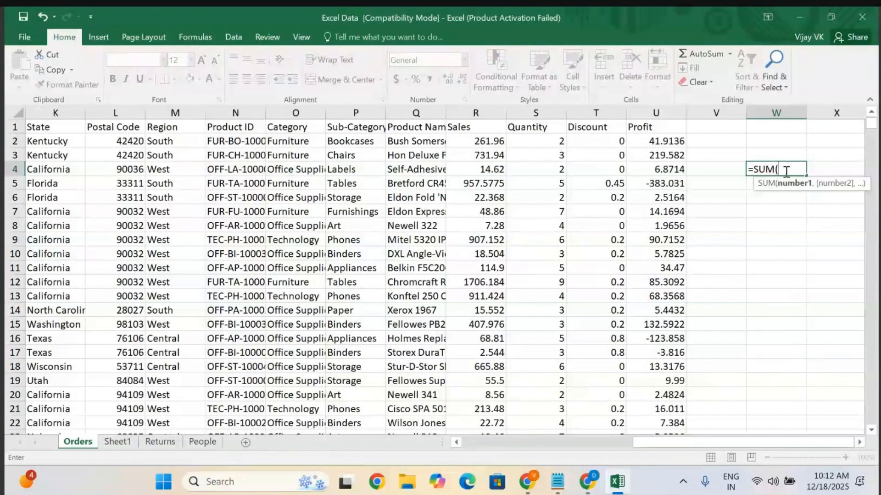
click(482, 138)
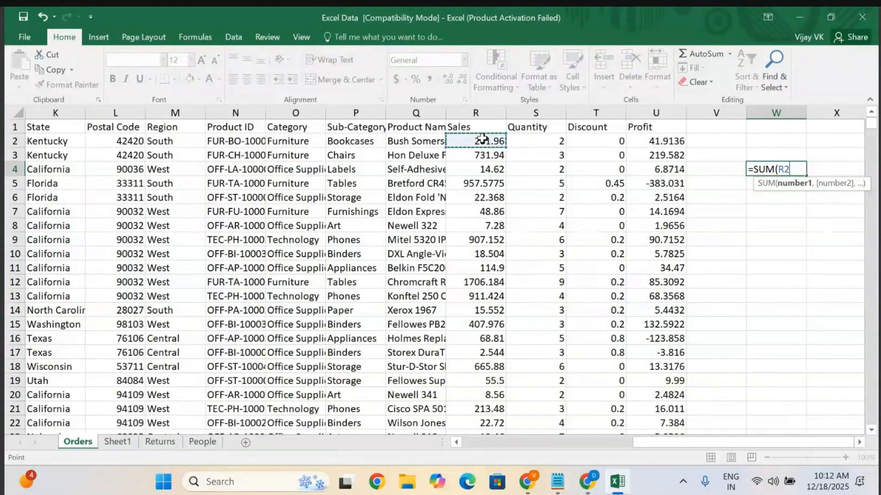
key(ctrl+shift+Down)
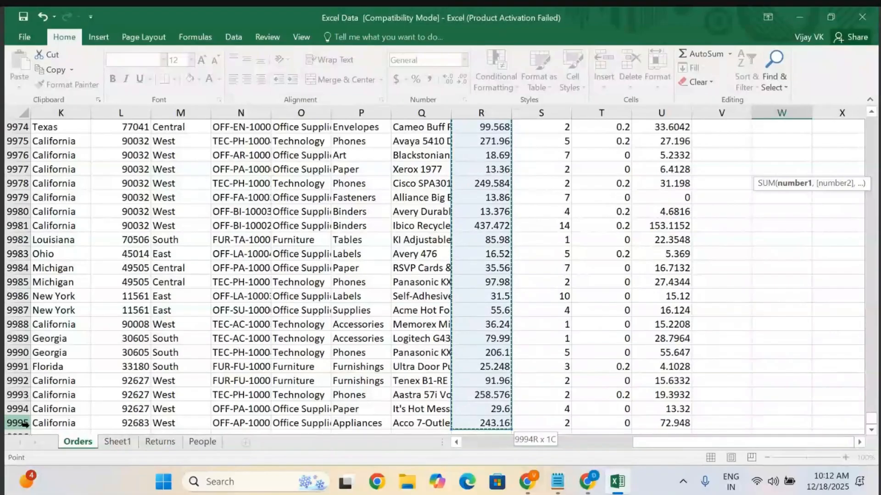
scroll(422, 397, up, 20)
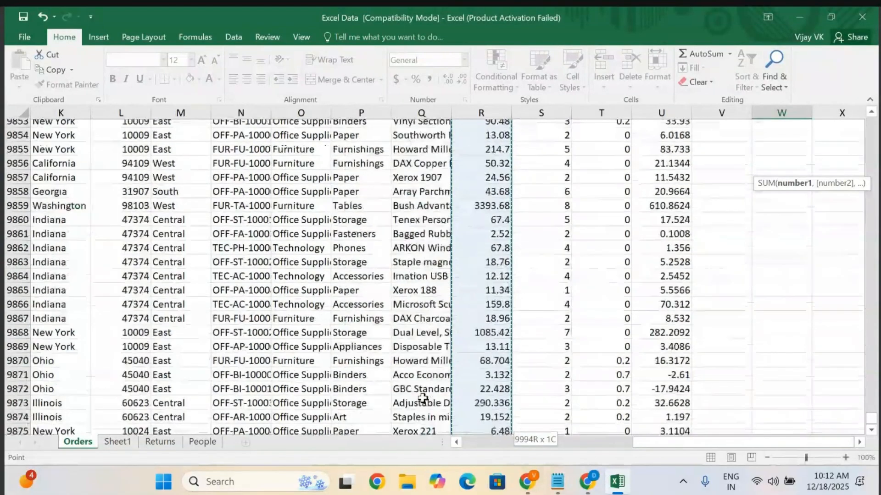
scroll(422, 397, up, 20)
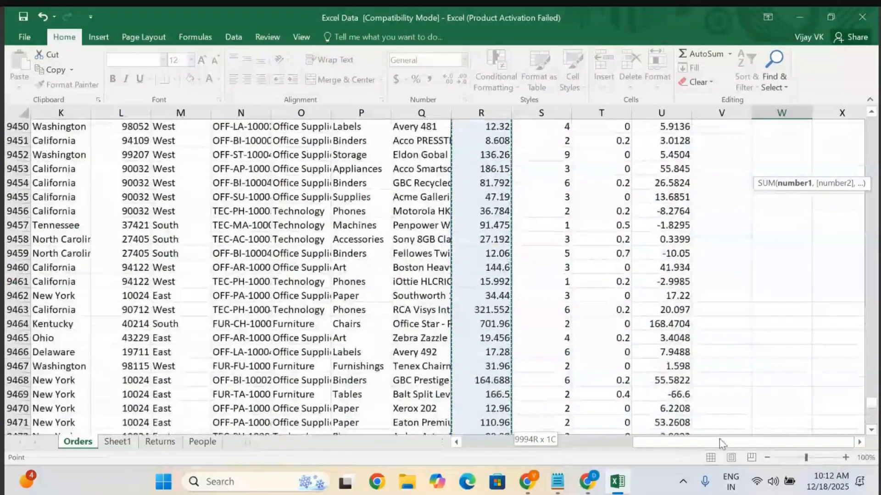
drag(873, 408, 873, 216)
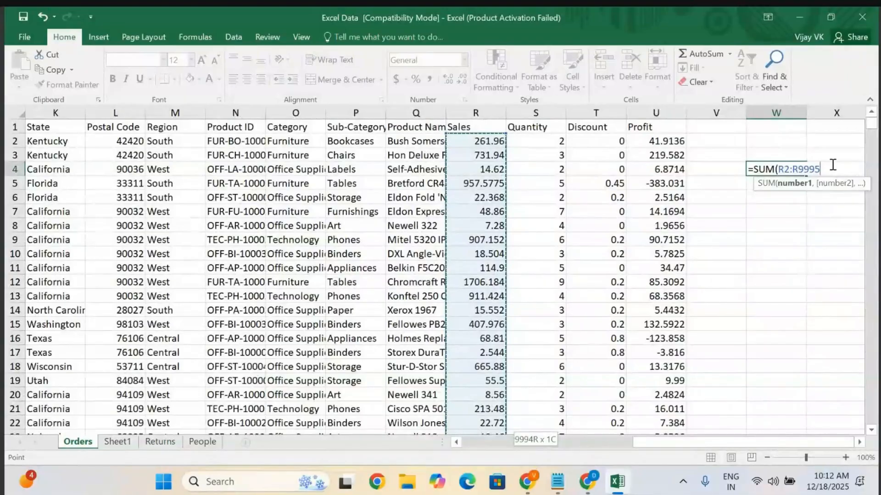
key(Return)
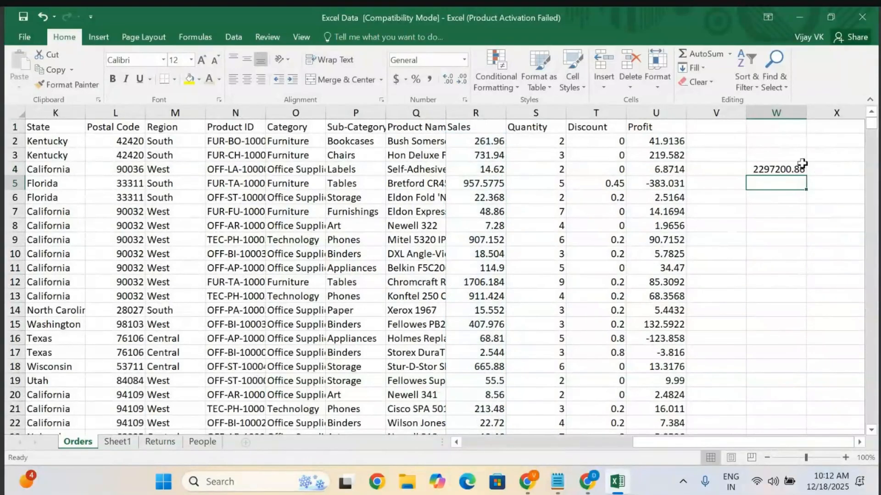
Inspect the Orders sheet's SUM cell, then return to Sheet1's sales calculation area.
click(782, 167)
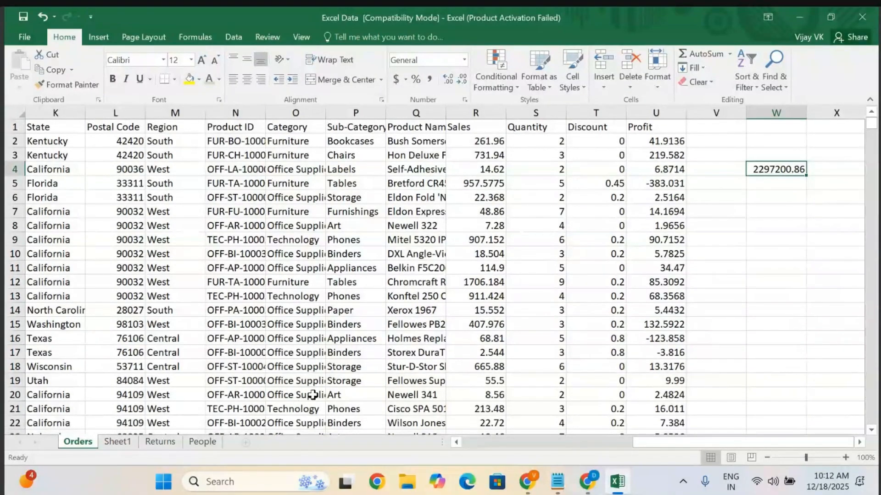
click(118, 441)
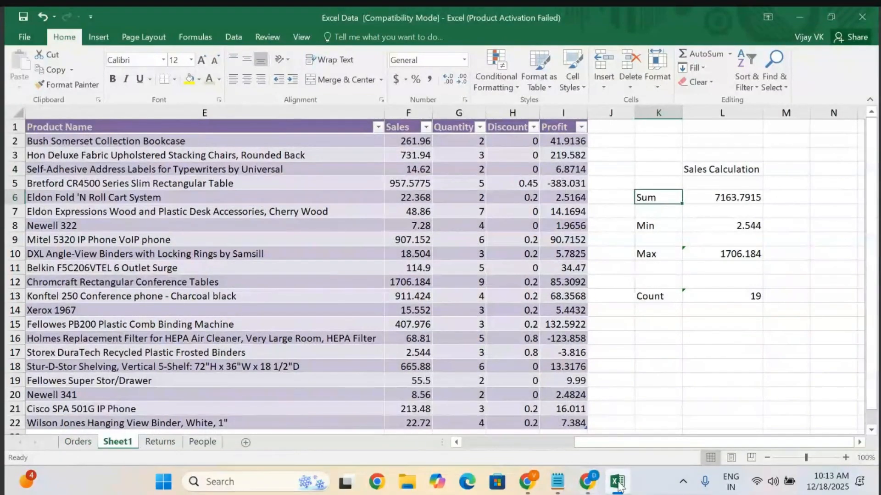
mouse_move(619, 485)
click(619, 272)
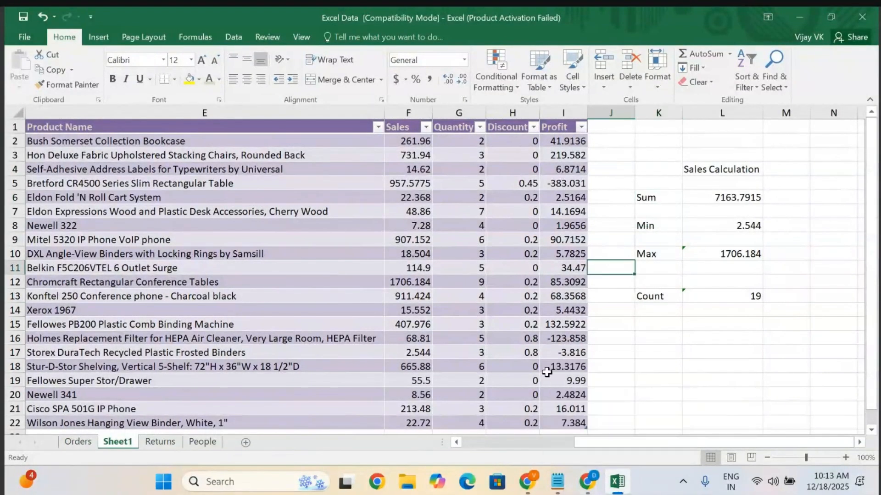
Switch to the notes file and insert two blank lines below the heading '2. How to Save Our Table ?'.
click(557, 481)
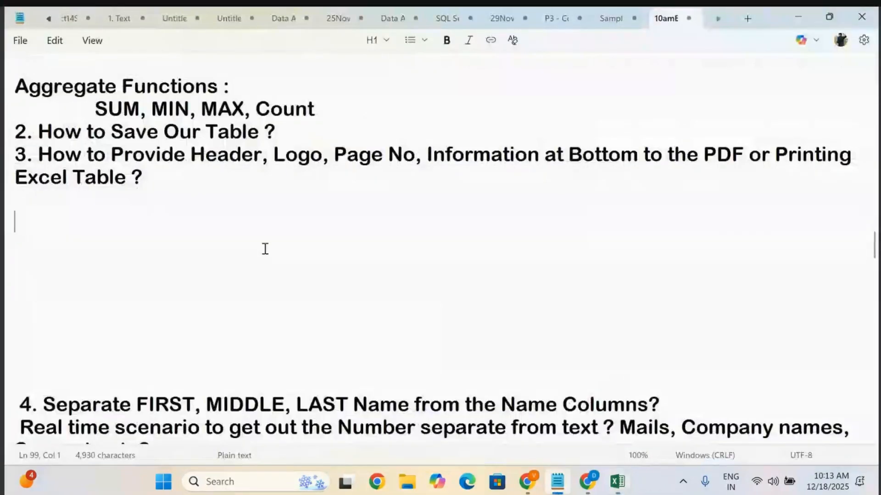
click(299, 131)
key(Return)
key(Return)
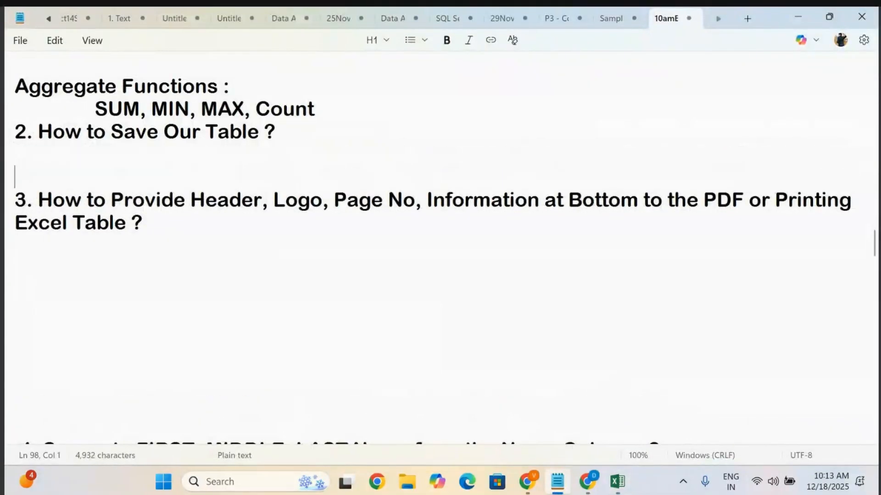
Below heading 3, add an indented line reading 'D- Mart'.
click(181, 220)
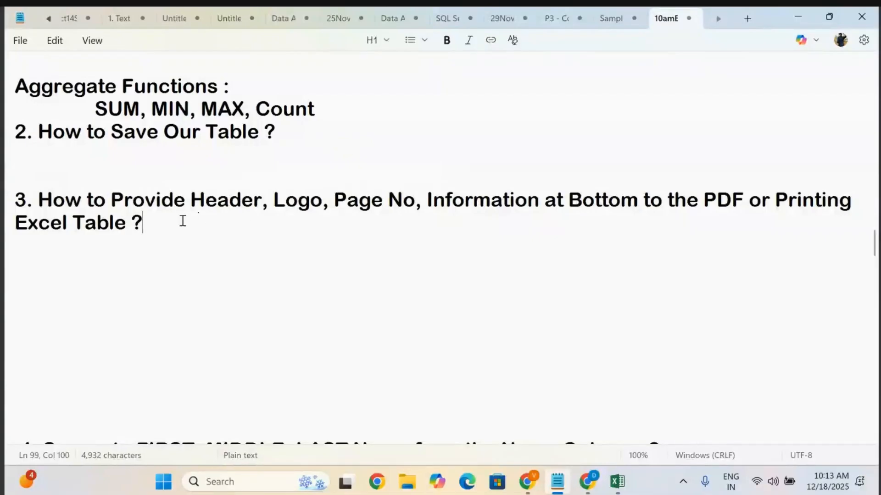
key(Return)
key(Return)
key(Tab)
key(Tab)
key(Tab)
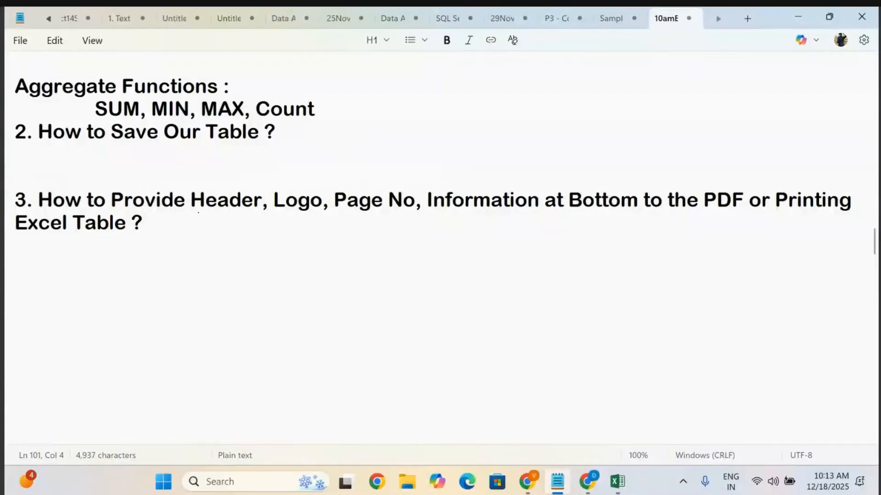
text(D- Mart)
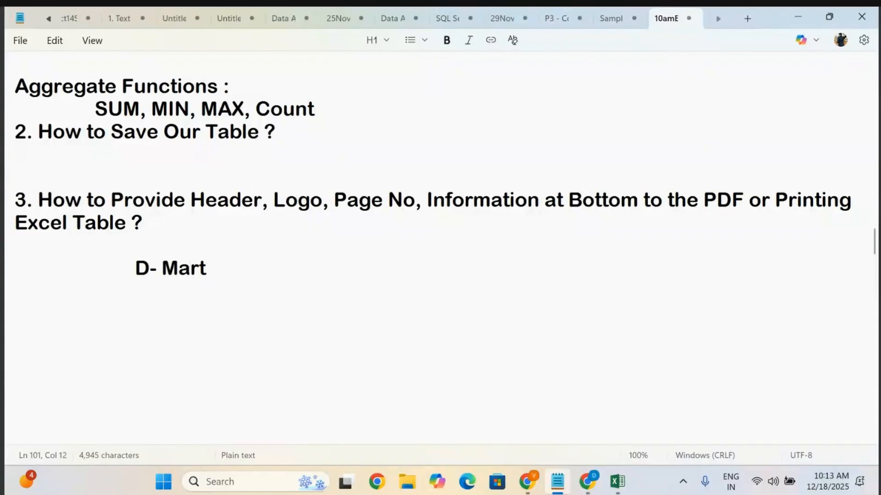
Add a further indented line '100 Outlets in Hyd' beneath 'D- Mart'.
key(Return)
key(Tab)
key(Tab)
key(Tab)
key(Tab)
key(Tab)
key(Tab)
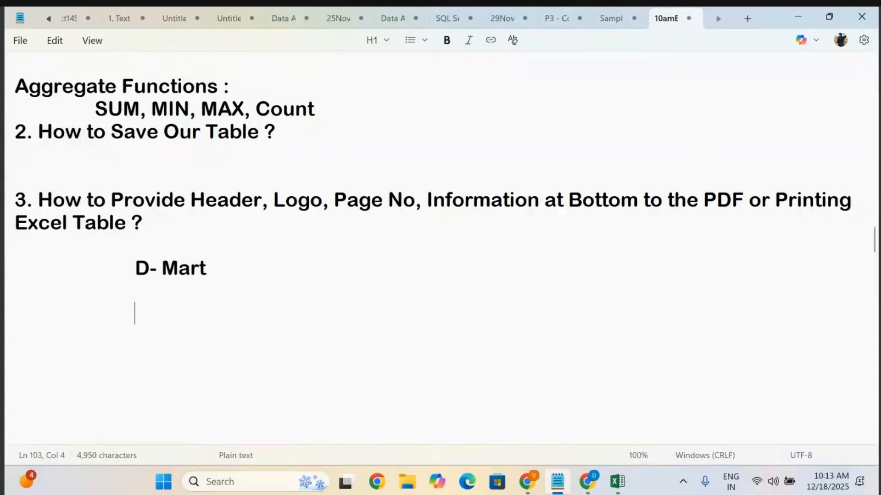
text(100 )
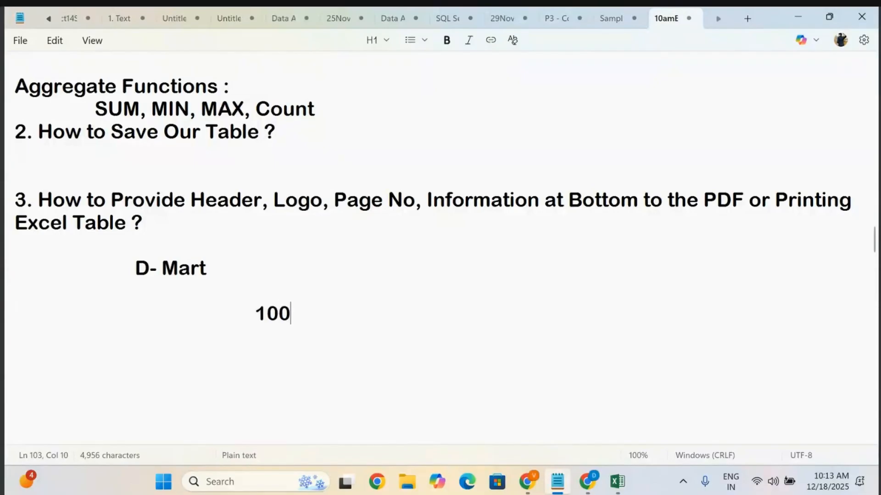
text(Out)
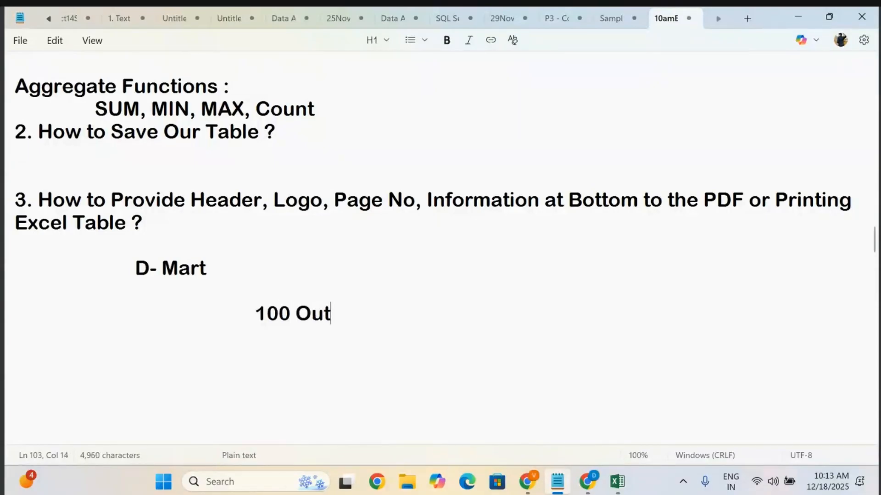
text(lets in Hyd)
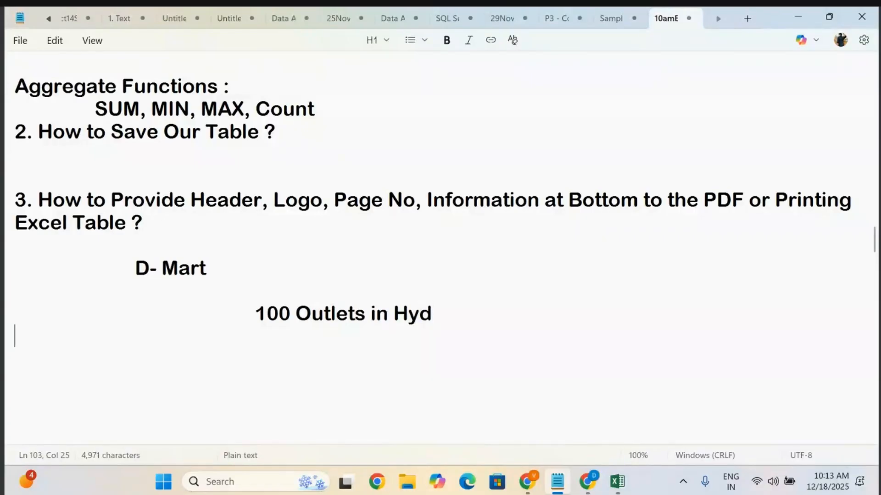
Add an indented line 'Manager - 20 Counters' below '100 Outlets in Hyd'.
key(Return)
key(Tab)
key(Tab)
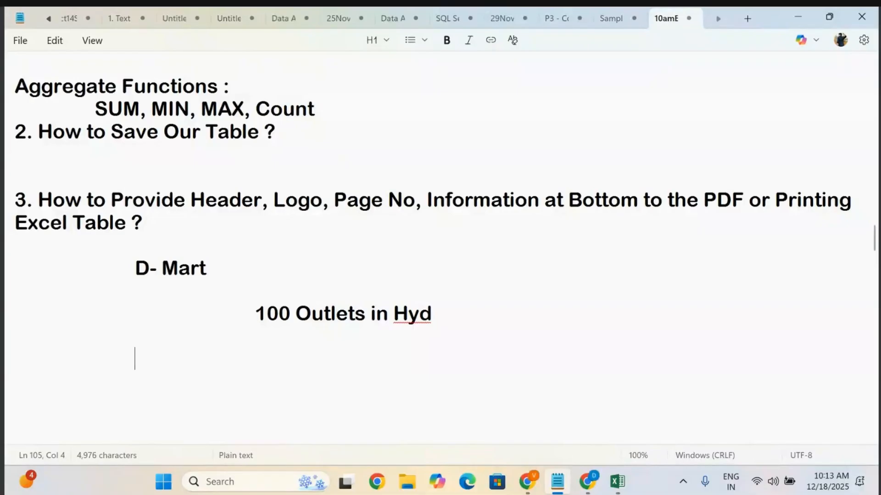
text(Manager )
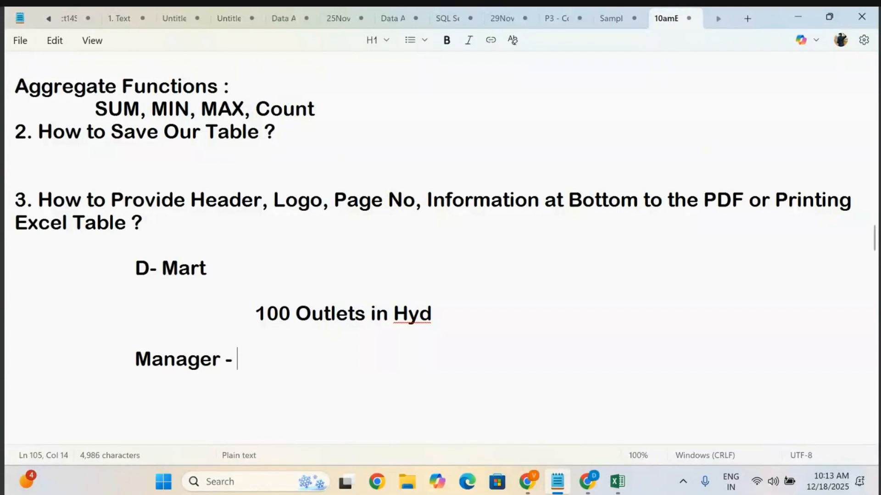
text(- 20 Co)
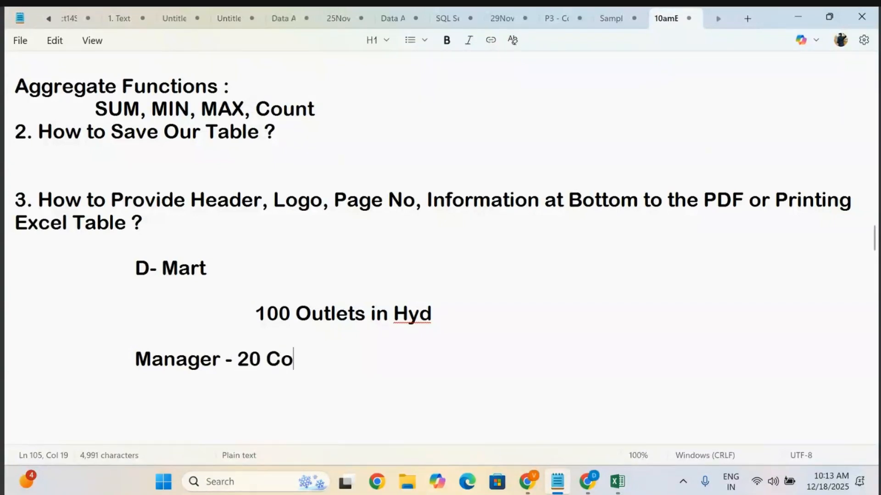
text(unters)
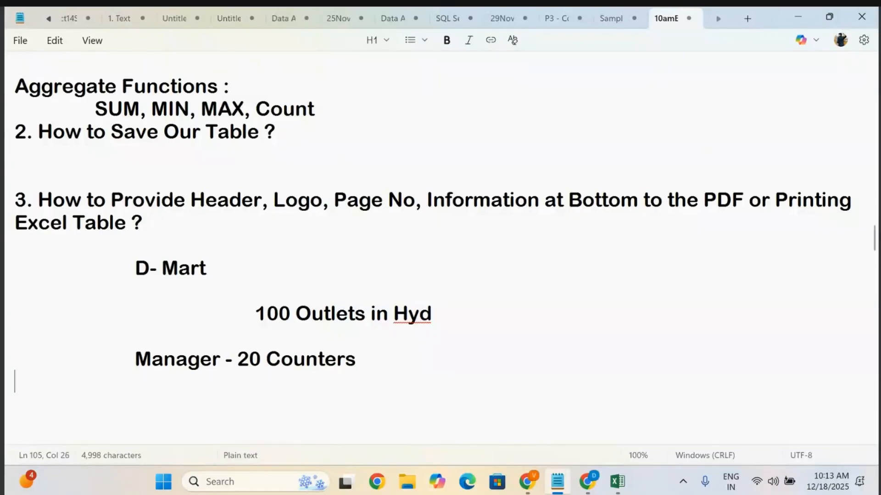
Add a deeper-indented line 'Data and Turn Overs - Madhapur - D Mart' beneath the Manager line.
key(Return)
key(Tab)
key(Tab)
key(Tab)
text(D)
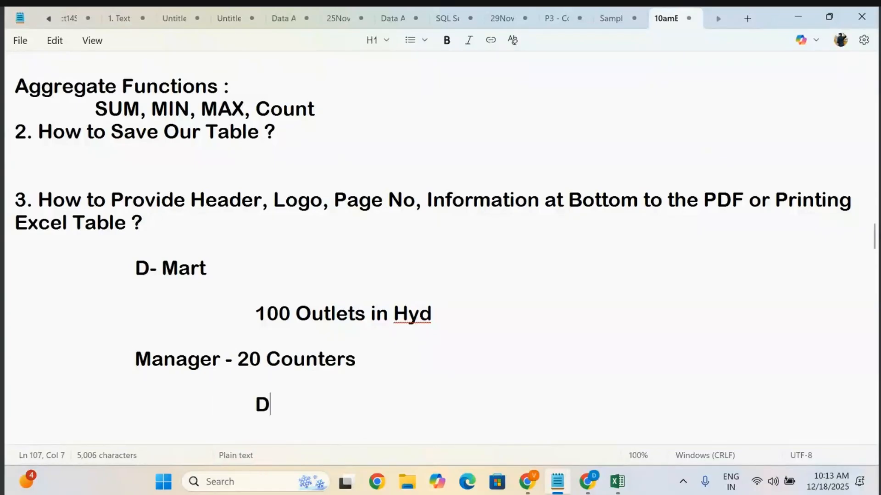
text(ata and )
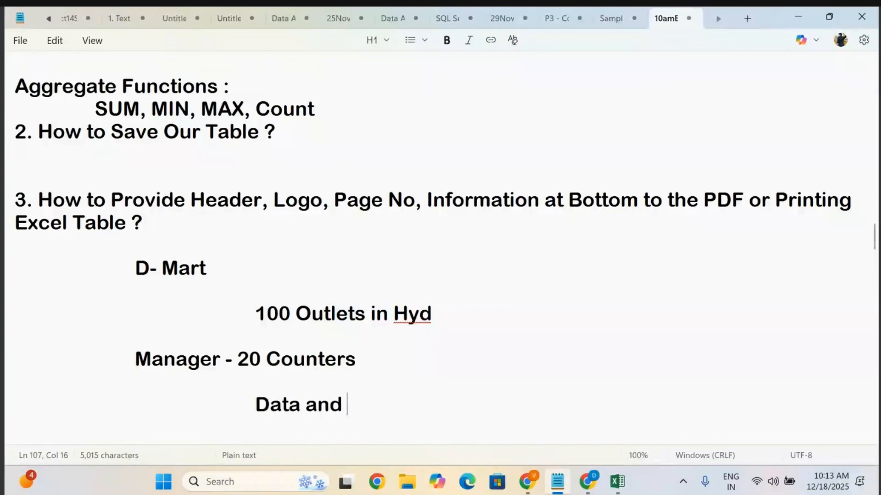
text(Turn Overs)
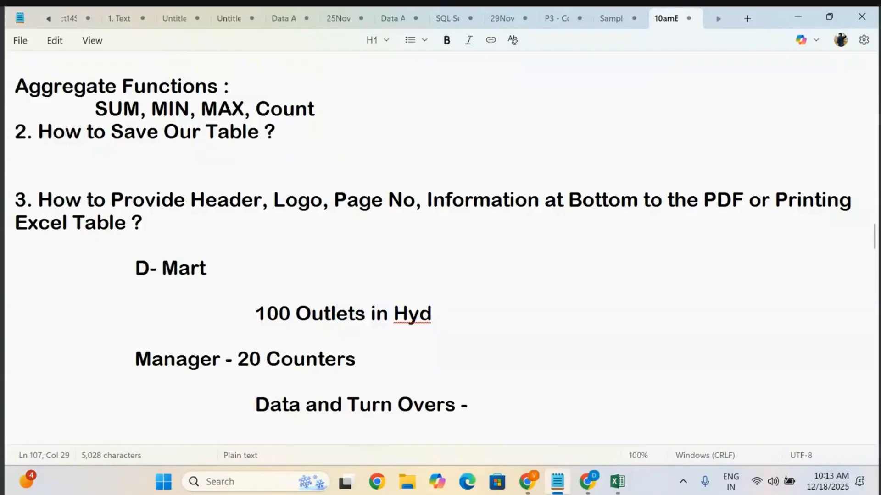
text(- Hi)
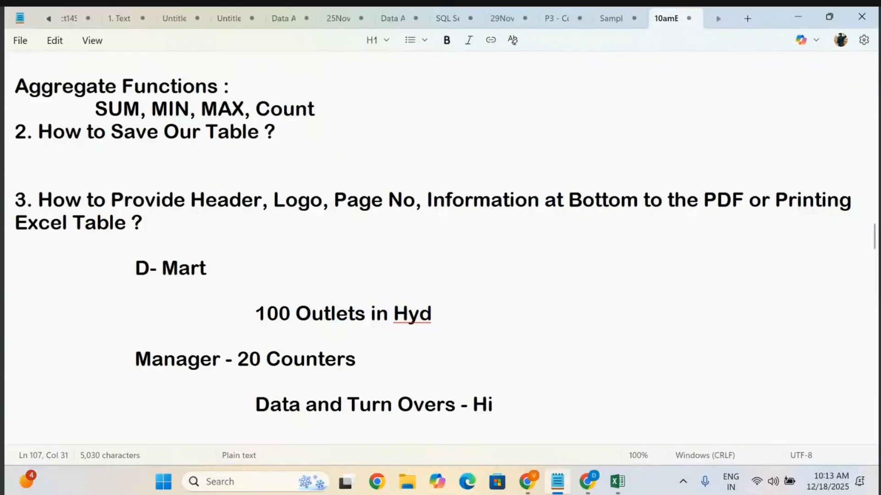
text(Te)
key(BackSpace)
key(BackSpace)
key(BackSpace)
key(BackSpace)
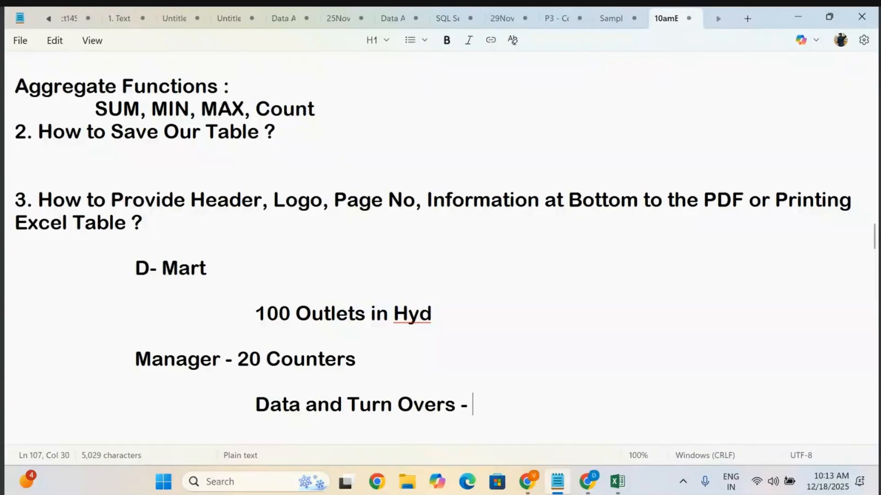
text(Mana)
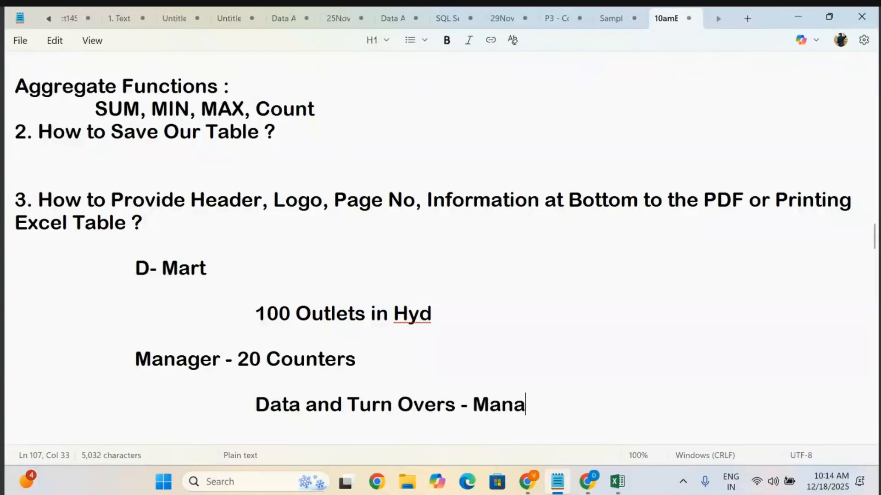
key(BackSpace)
key(BackSpace)
text(dhapur)
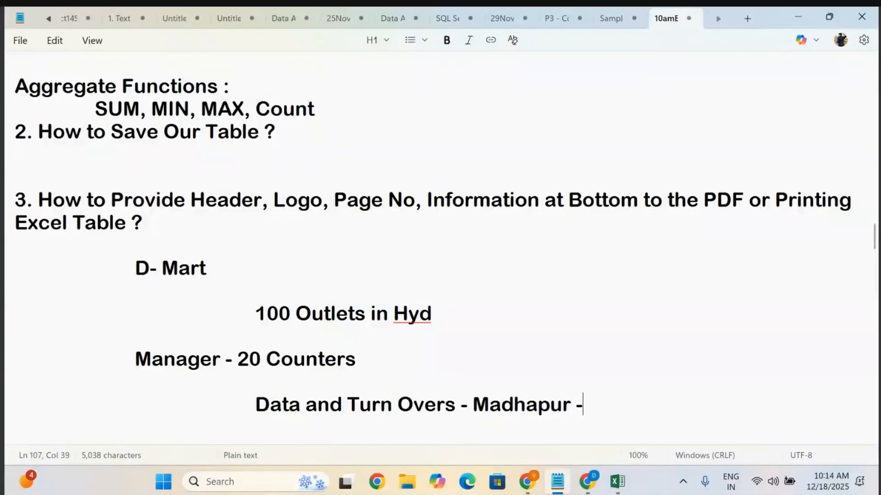
text( - D Mart)
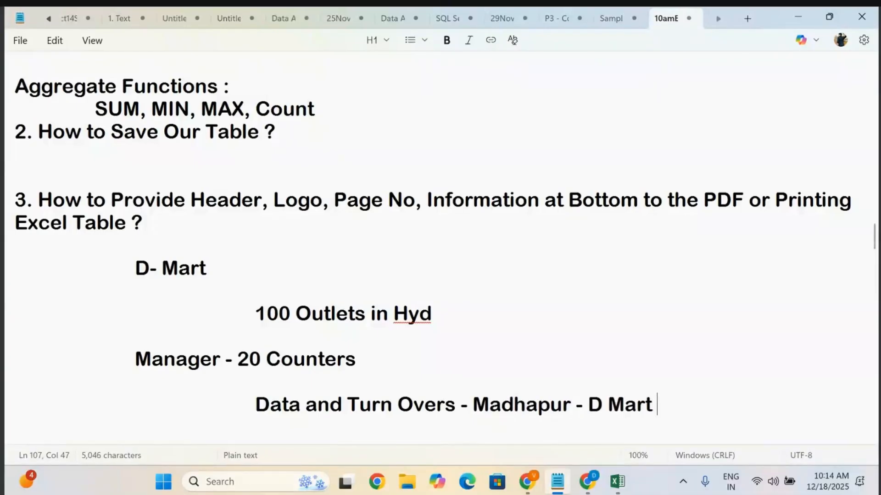
After a few blank lines, add an indented line 'Tables - Logo D Mart - Manager - Some - Madhapur 01'.
scroll(432, 243, down, 3)
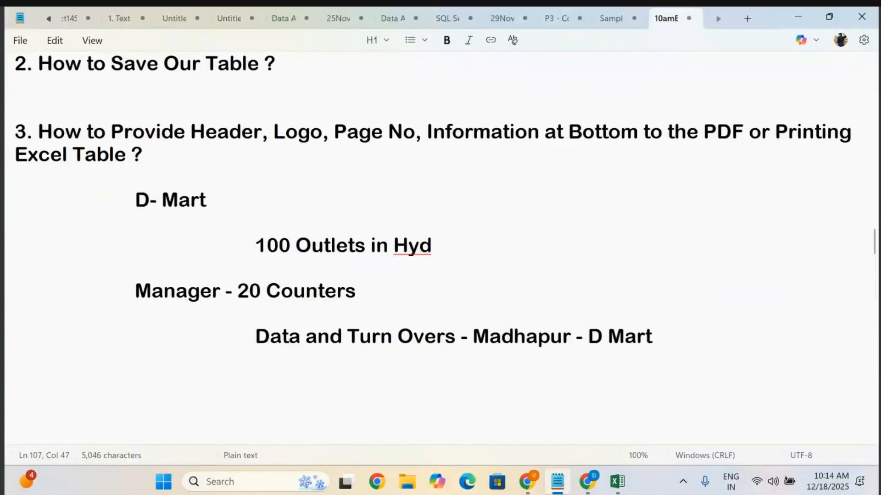
key(Return)
key(Return)
key(Return)
key(Tab)
key(Tab)
key(Tab)
key(Tab)
key(Tab)
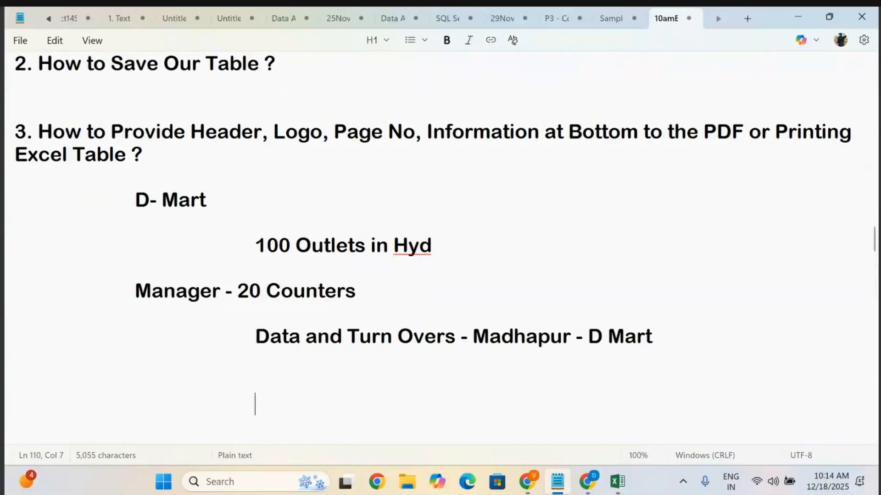
text(Tables - L)
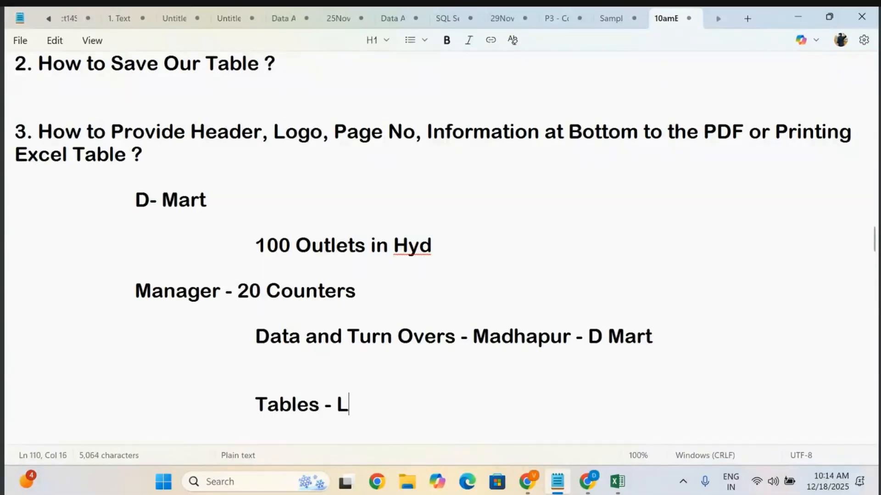
text(ogo D )
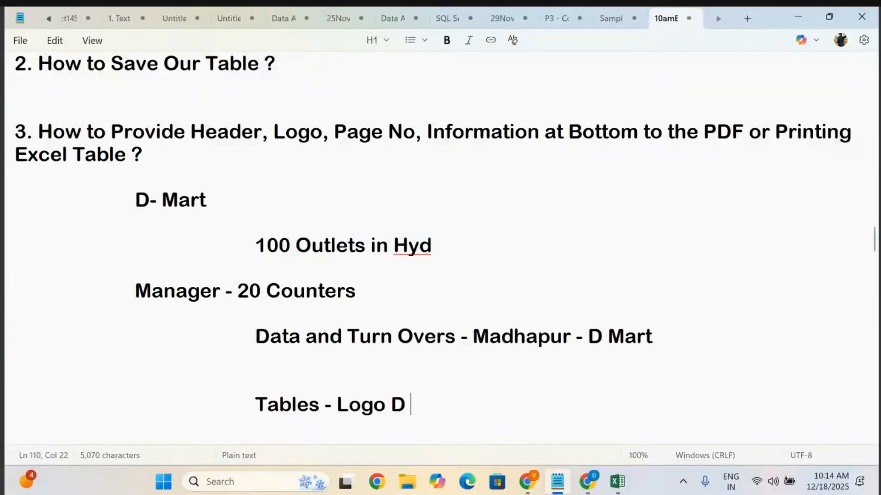
text(Mart )
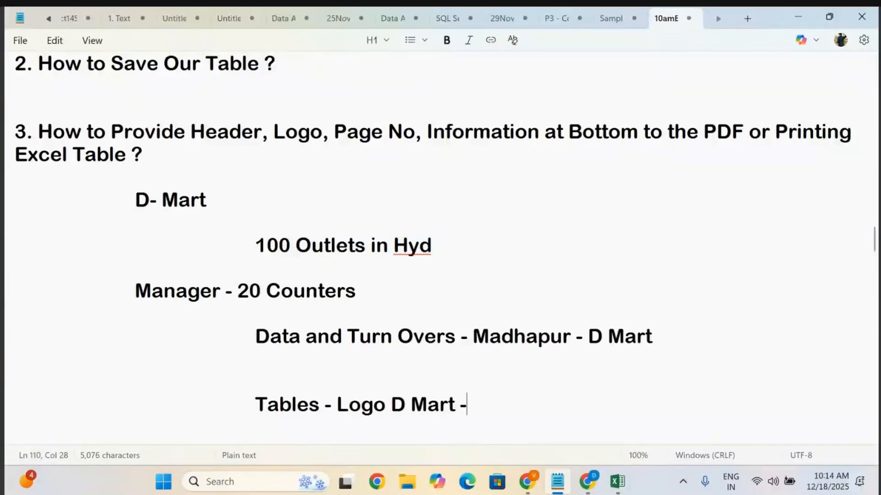
text(- manager)
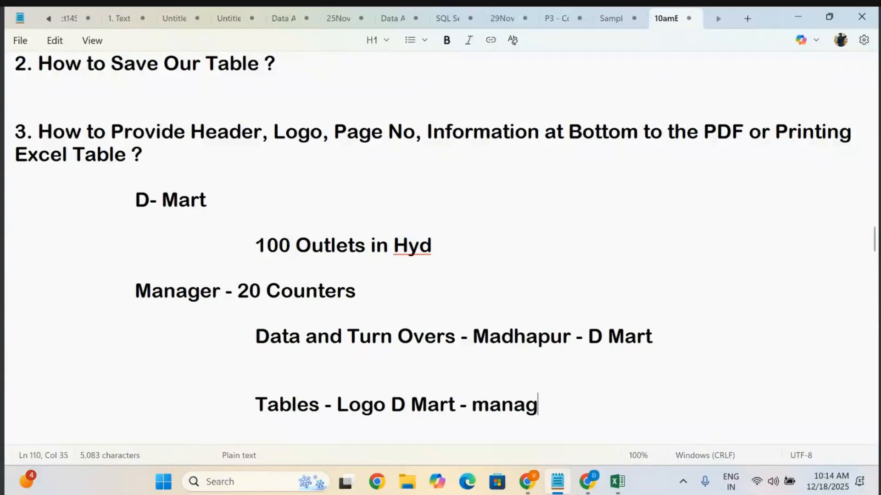
key(BackSpace)
key(BackSpace)
key(BackSpace)
key(BackSpace)
key(BackSpace)
key(BackSpace)
key(BackSpace)
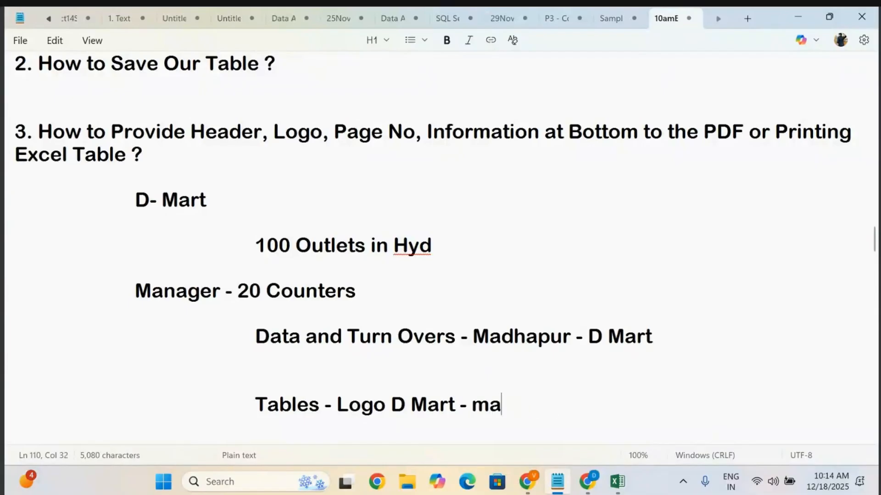
text(mag)
key(BackSpace)
text(nager)
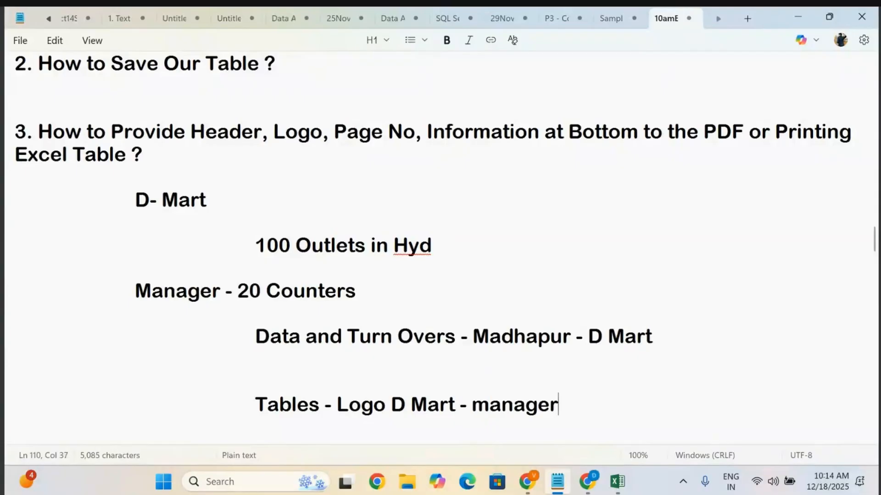
key(BackSpace)
key(BackSpace)
key(BackSpace)
key(BackSpace)
key(BackSpace)
key(BackSpace)
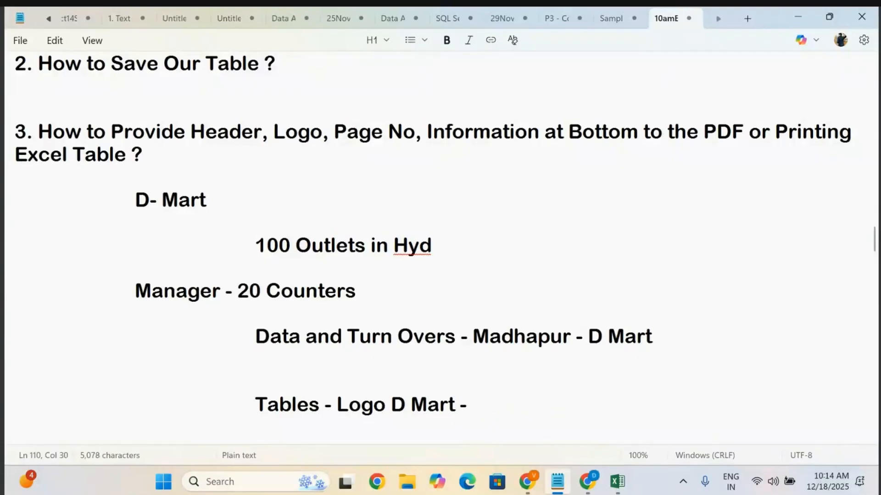
text(Manager -)
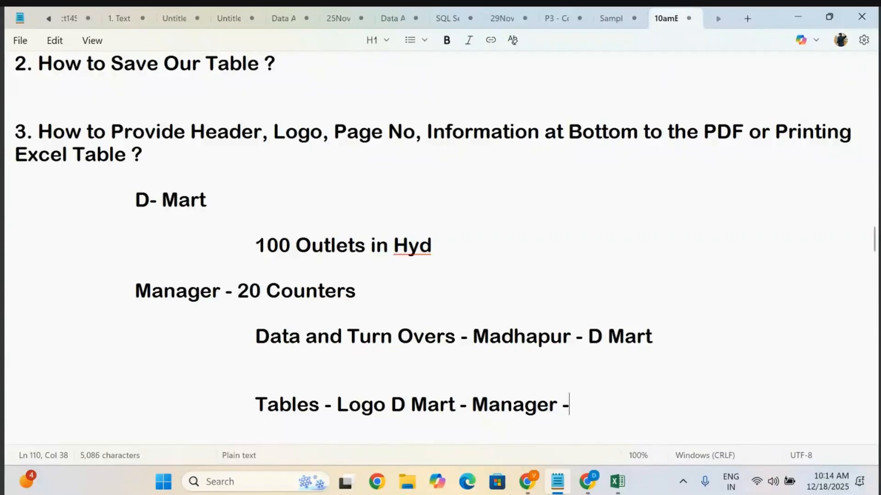
text( Some )
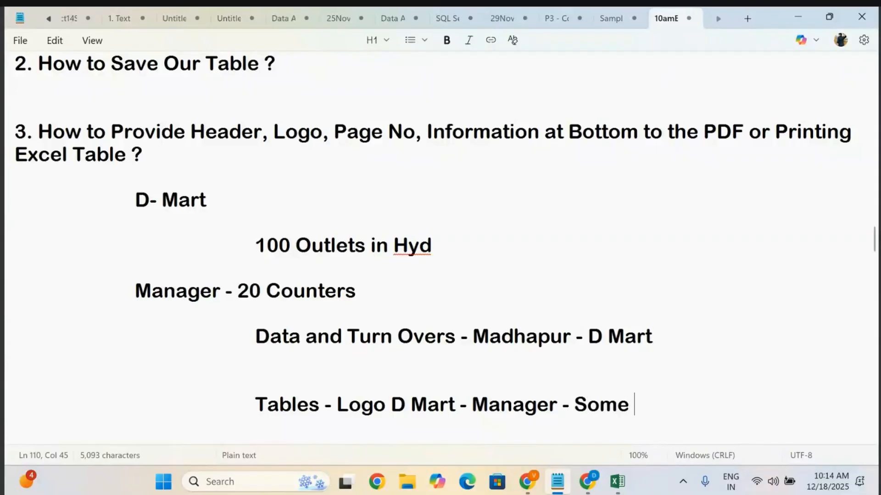
text(- Madhapu)
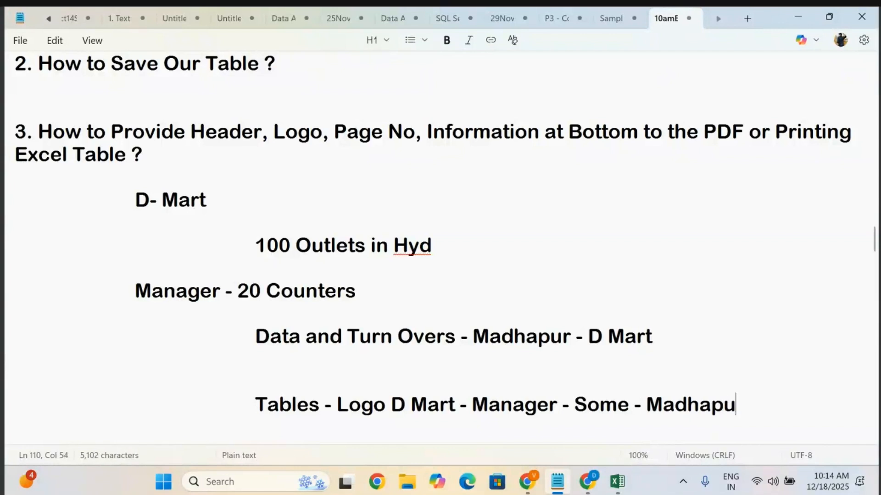
text(r 01)
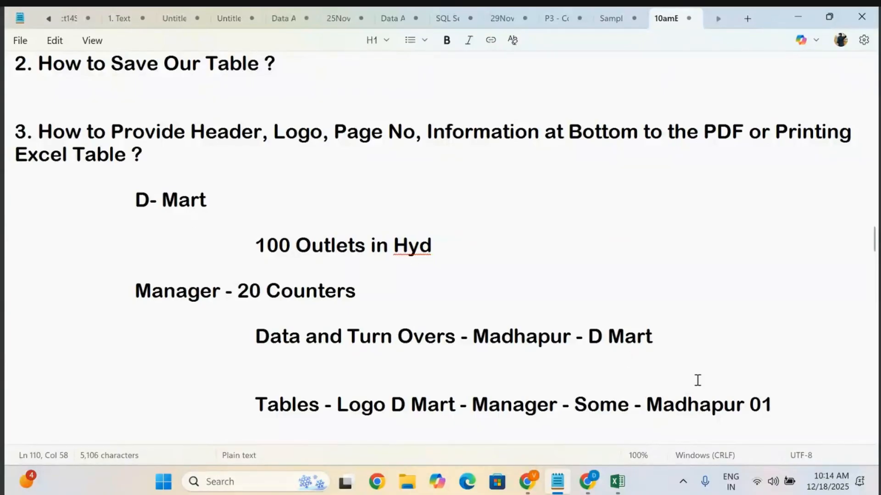
Start a new indented line reading 'Manager -' a few lines further down.
key(Return)
key(Return)
key(Return)
key(Tab)
key(Tab)
key(Tab)
key(Tab)
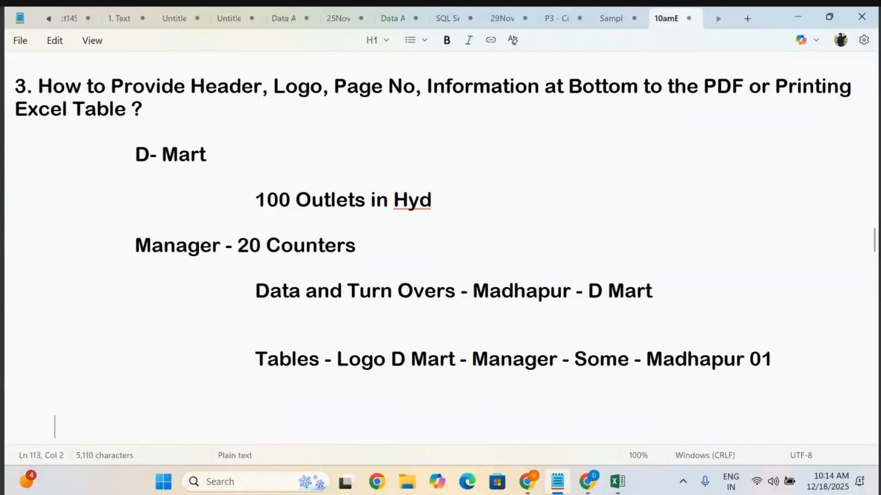
text(Ma)
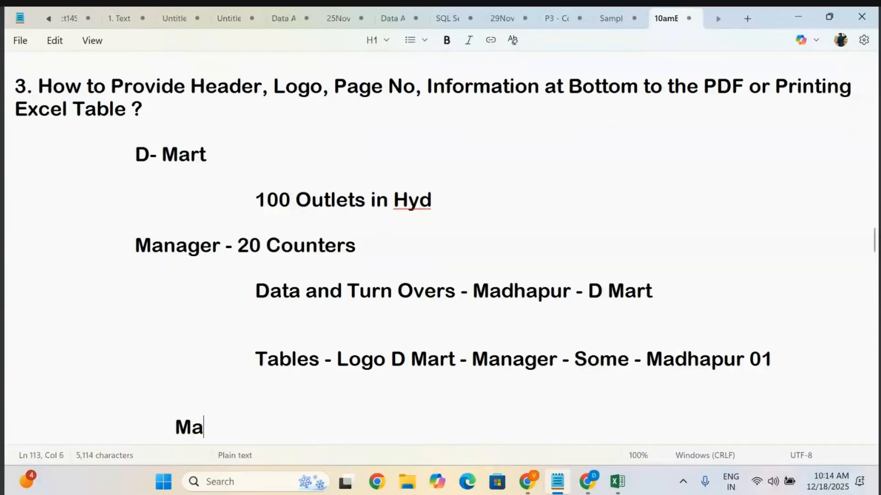
text(nager -)
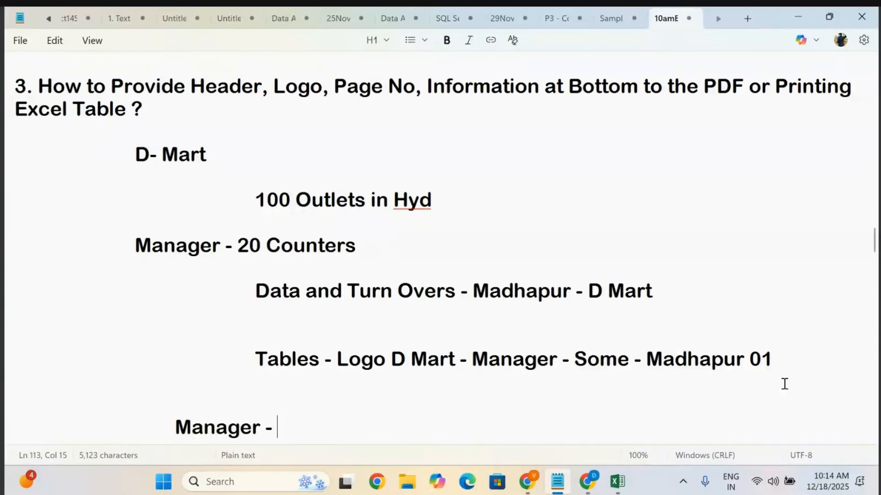
Switch to the Excel workbook and clear the Sum label, the Sum result and the 'Sales Calculation' title on Sheet1.
click(617, 487)
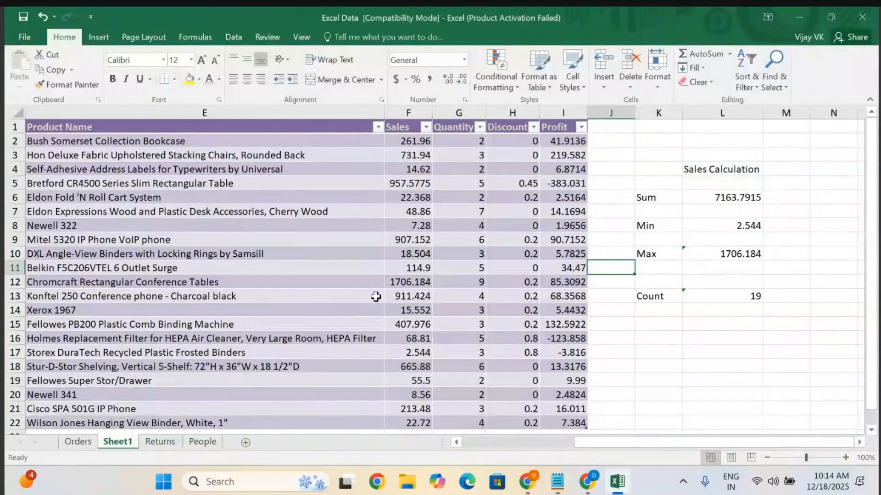
scroll(376, 297, left, 2)
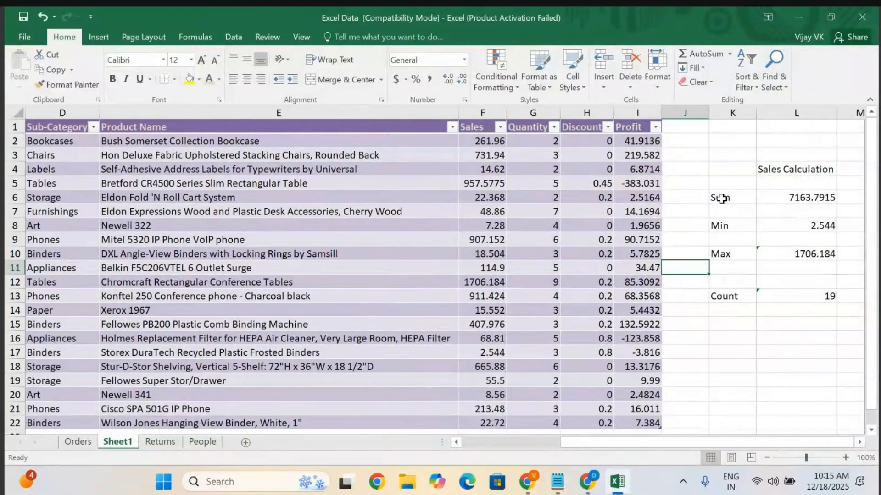
click(722, 199)
key(Delete)
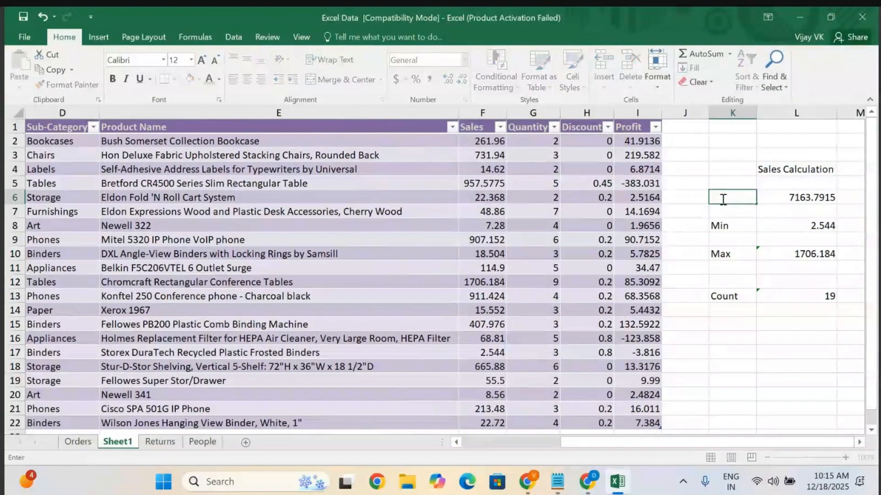
click(797, 197)
key(BackSpace)
click(786, 169)
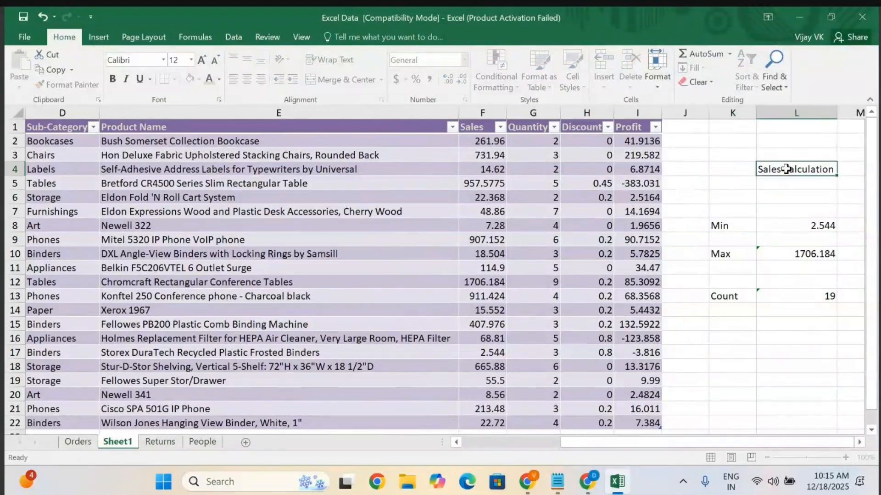
key(BackSpace)
Clear the Min, Max and Count labels and their result values from the calculation area beside the table.
click(796, 226)
key(BackSpace)
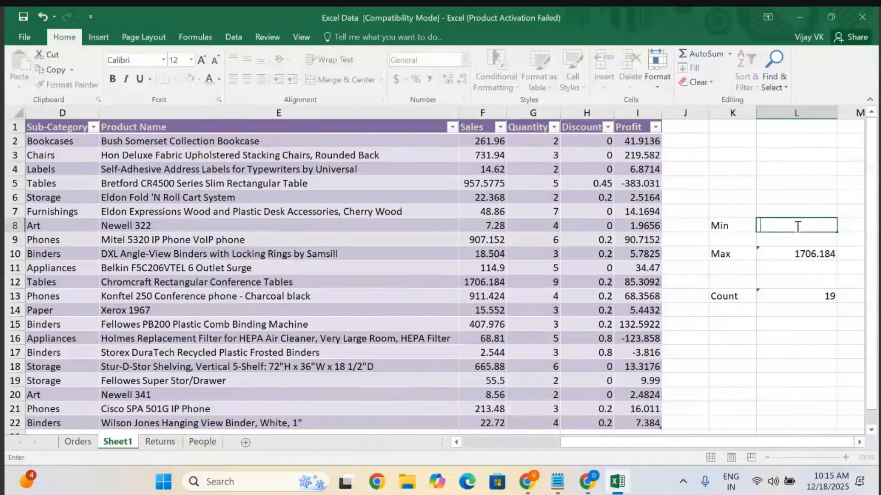
click(744, 230)
key(Delete)
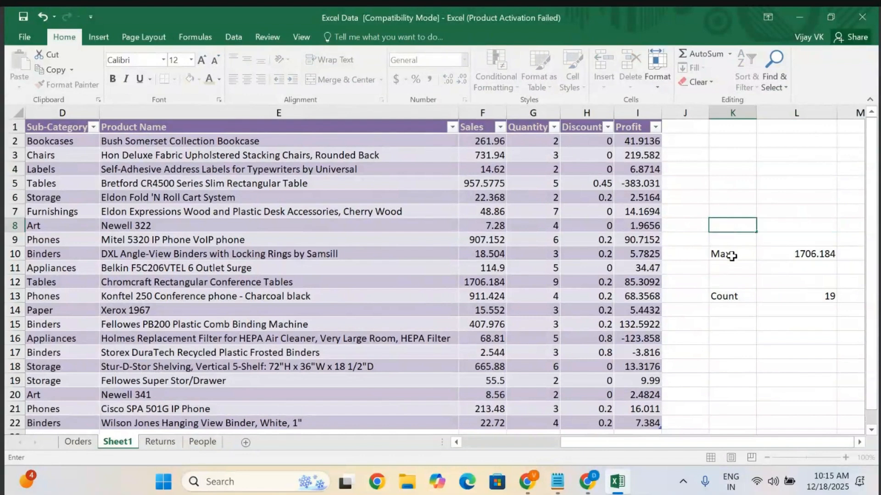
click(731, 256)
key(Delete)
click(814, 253)
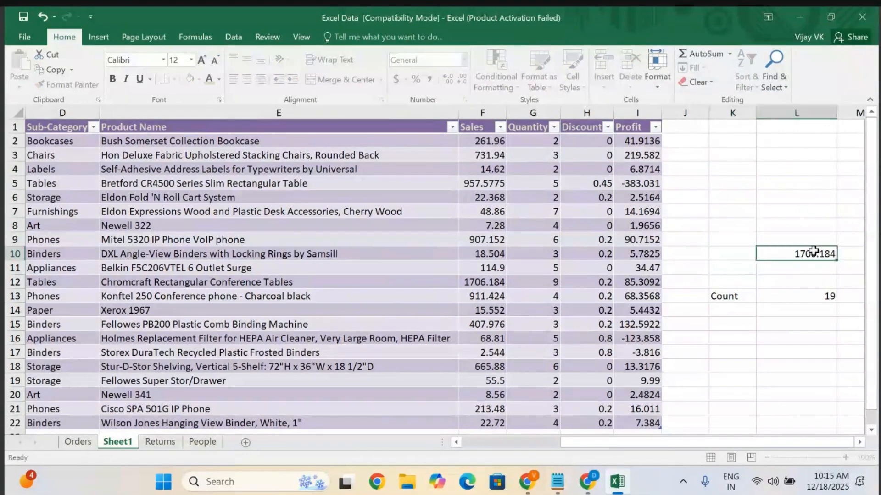
key(BackSpace)
click(719, 297)
key(Delete)
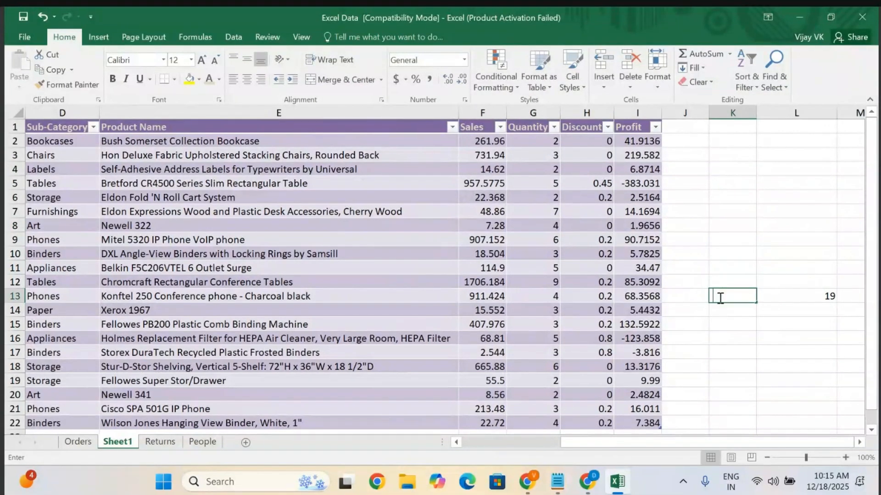
click(820, 298)
key(BackSpace)
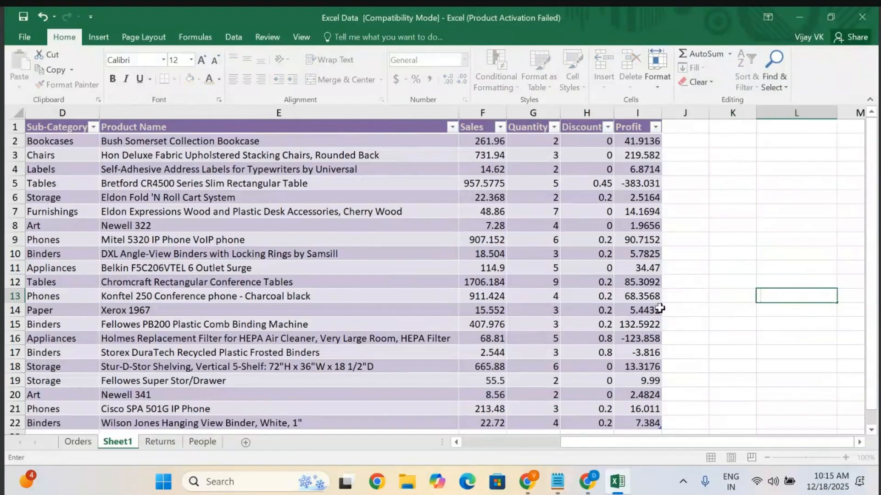
click(381, 277)
scroll(381, 277, left, 3)
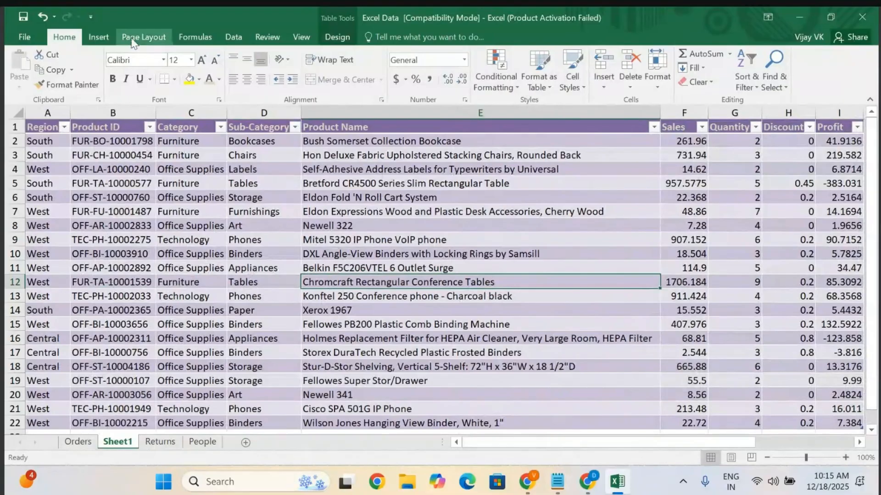
click(229, 40)
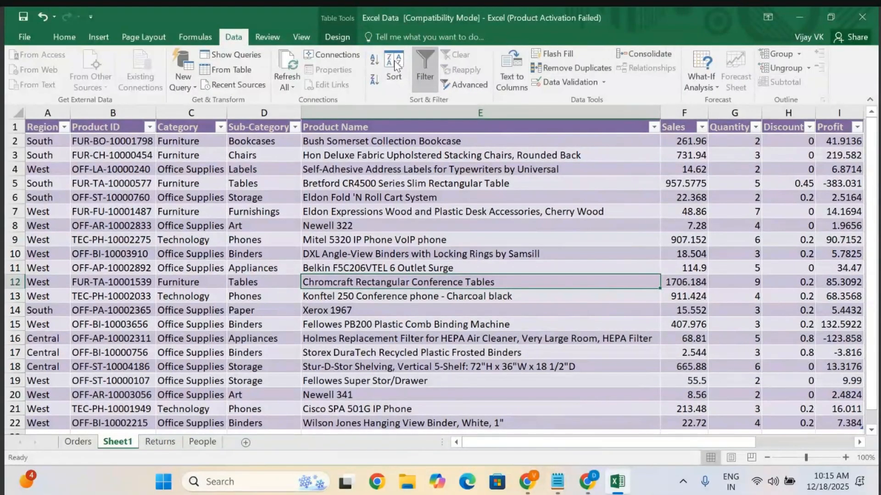
click(195, 36)
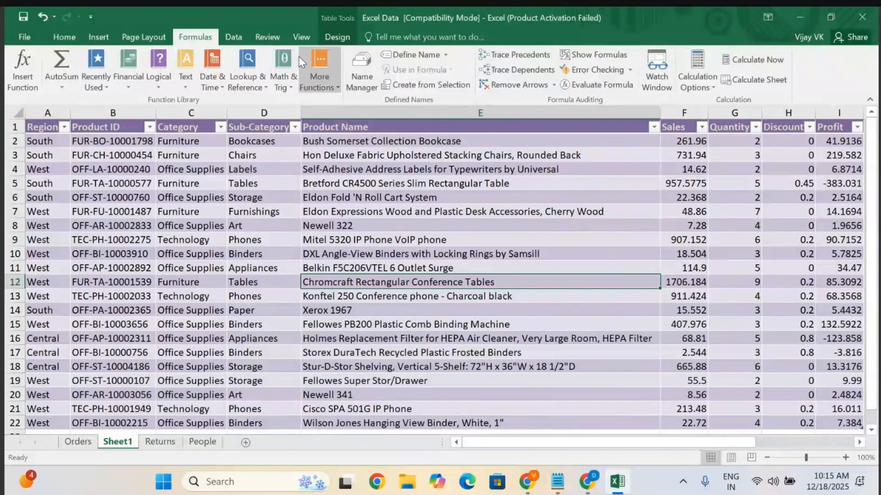
click(98, 36)
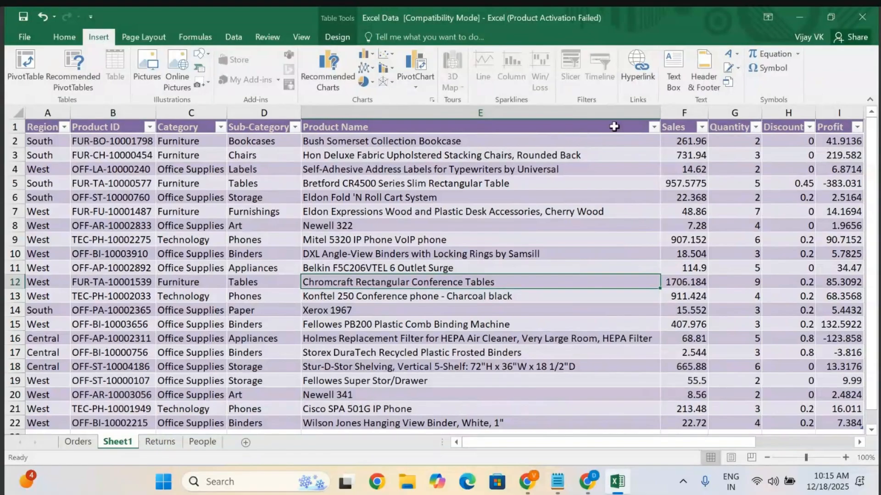
Switch the sheet into Page Layout view through the Header & Footer command, leaving header editing.
click(706, 73)
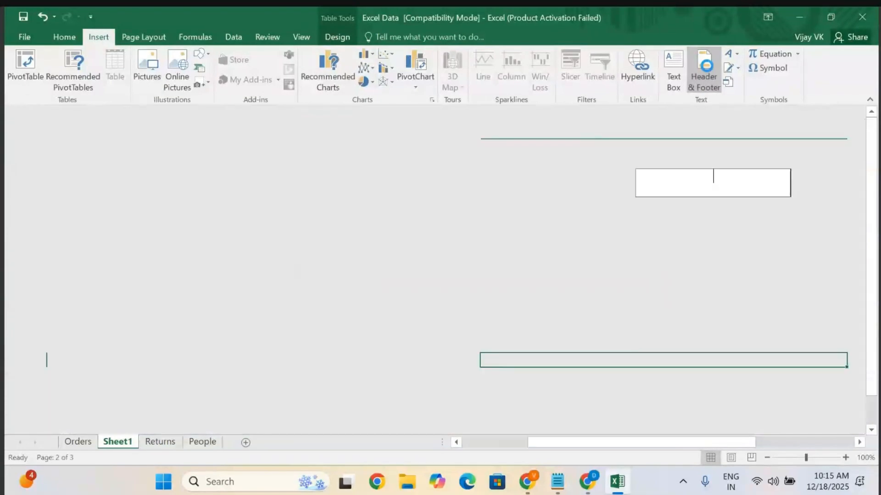
key(Escape)
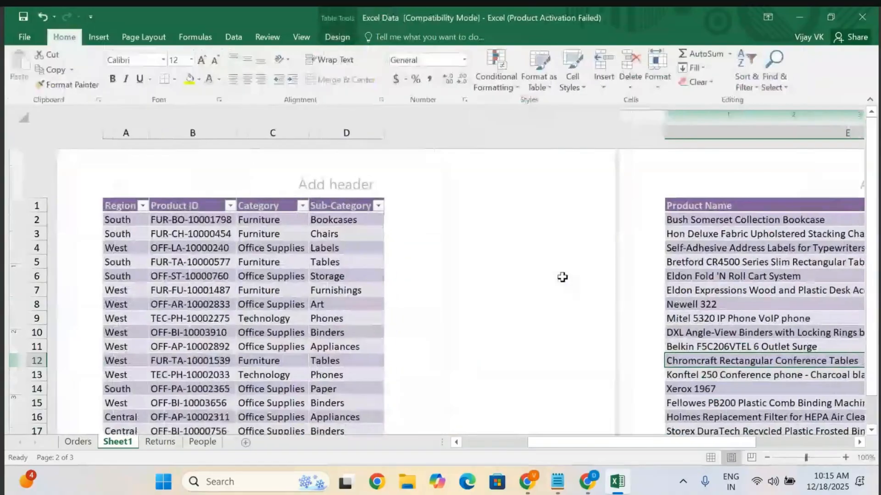
scroll(565, 283, down, 4)
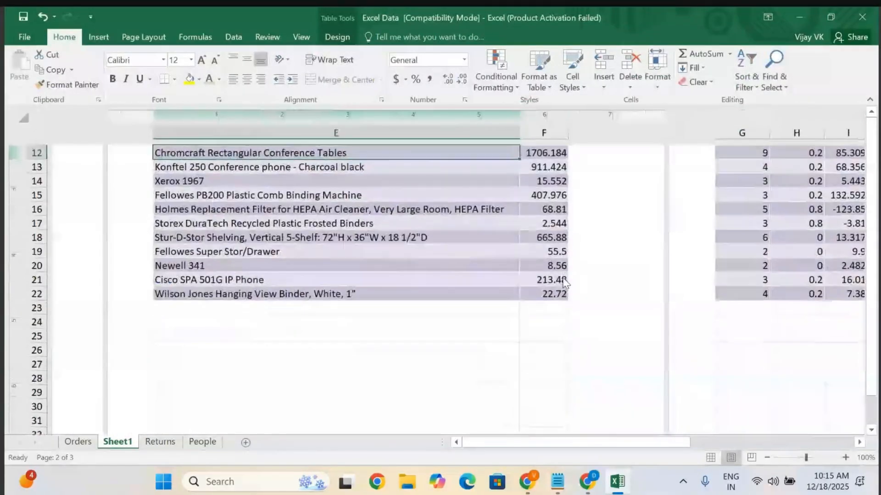
scroll(565, 283, up, 4)
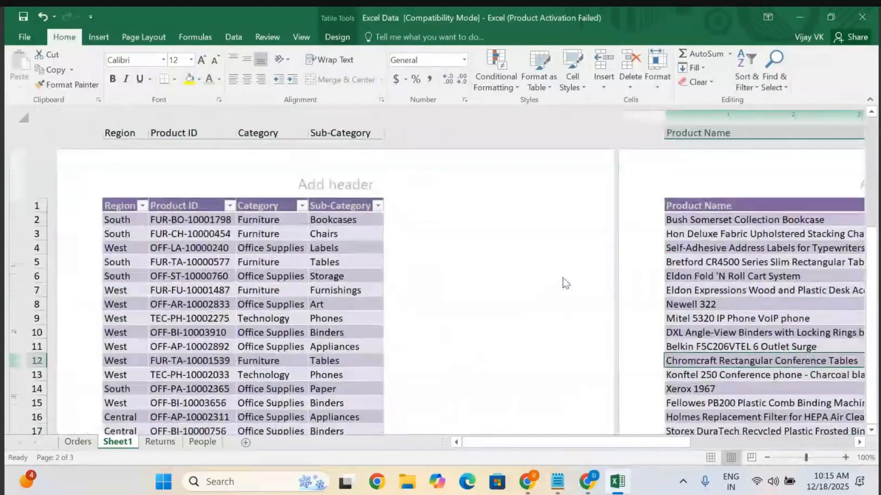
scroll(565, 283, down, 3)
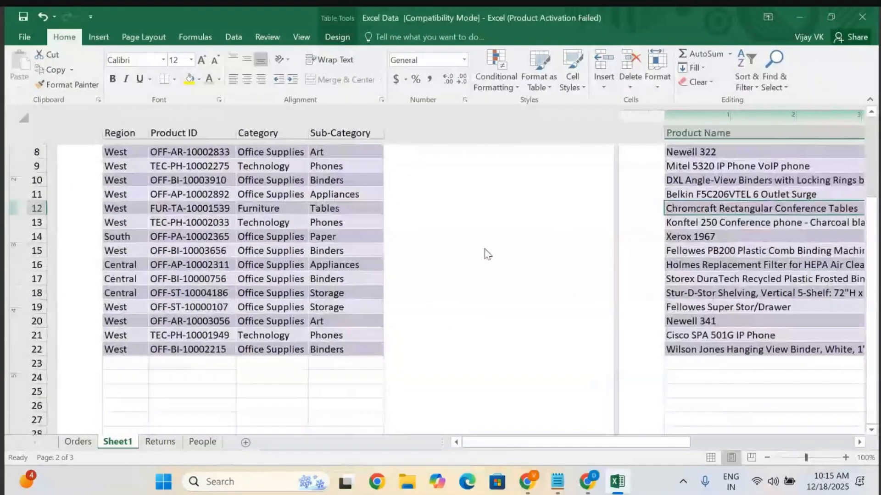
Set the page size of the worksheet to A5.
click(99, 37)
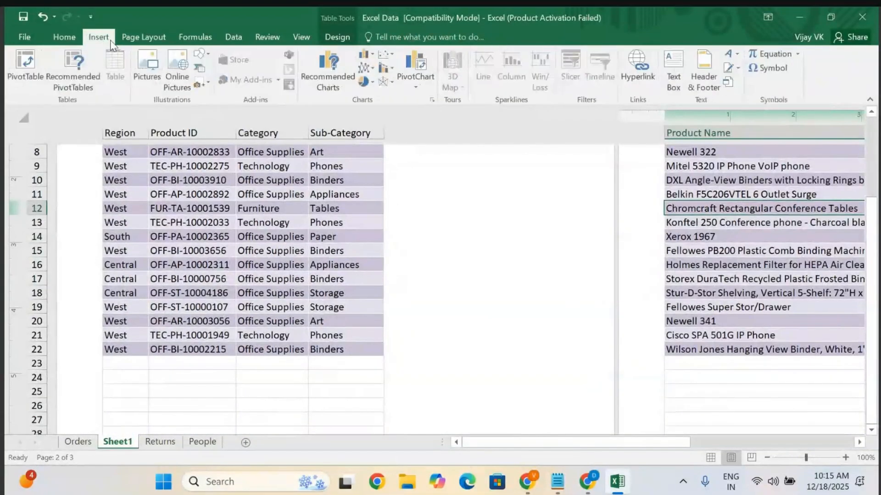
click(145, 37)
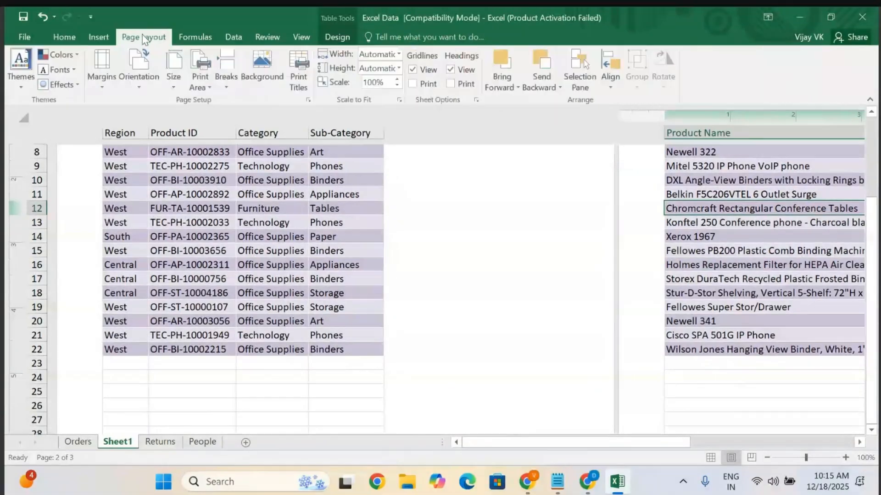
click(101, 87)
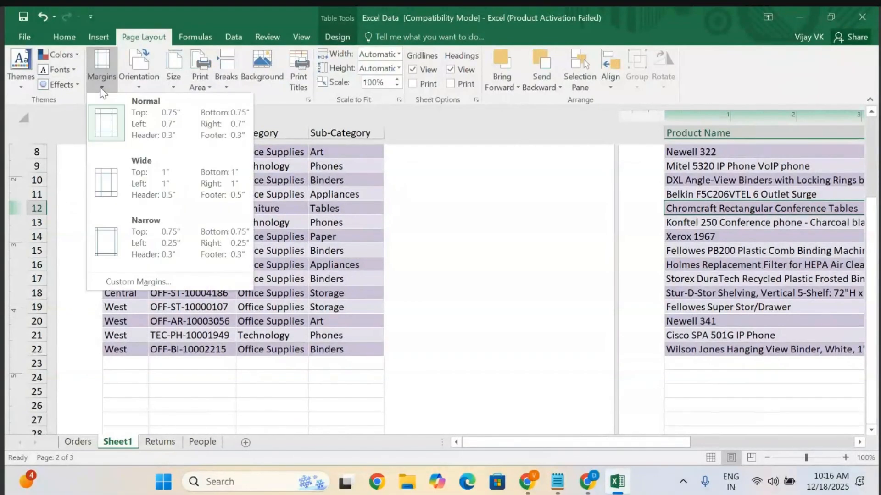
click(174, 82)
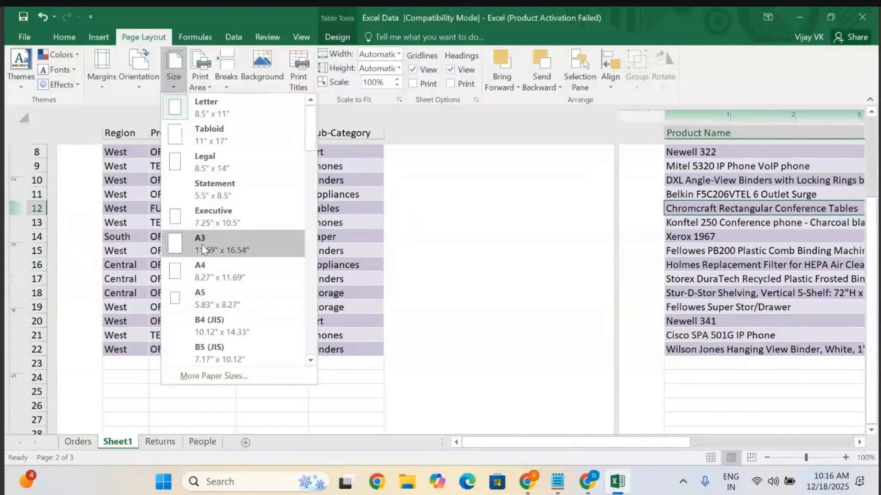
scroll(202, 244, down, 2)
scroll(197, 215, up, 1)
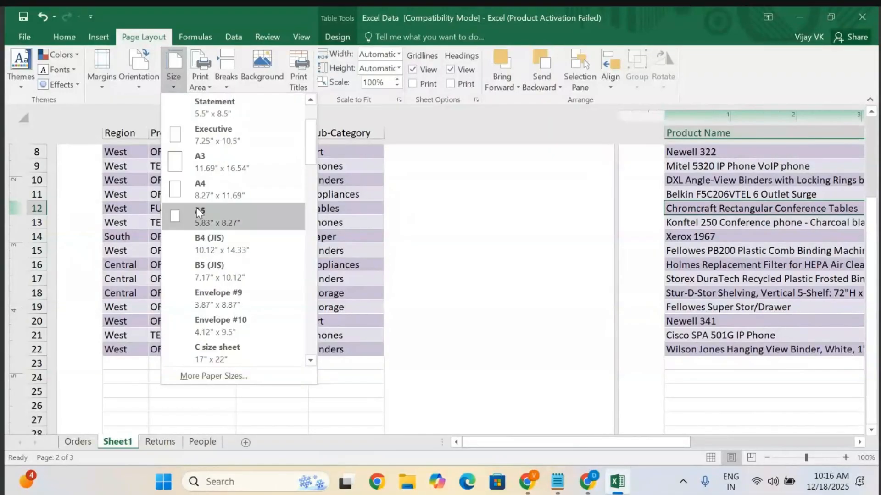
click(196, 211)
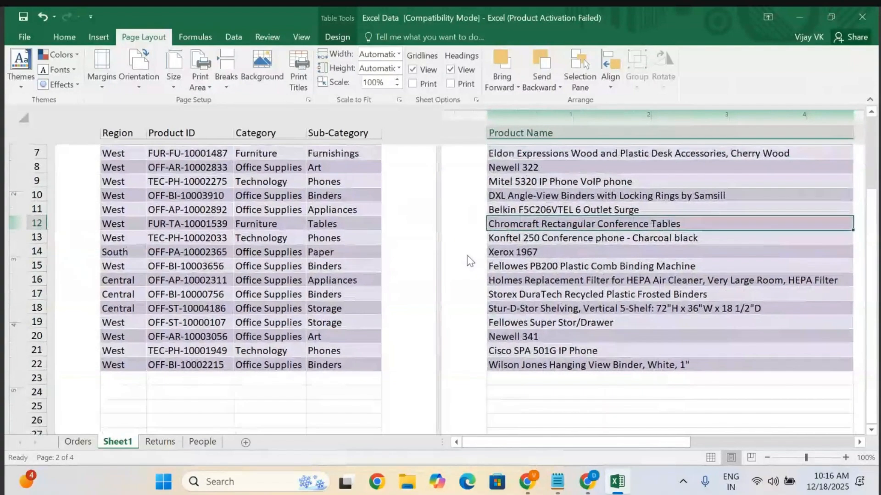
Scroll across the A5 pages to review how the table splits and where the header areas sit.
scroll(467, 255, right, 5)
scroll(467, 255, up, 3)
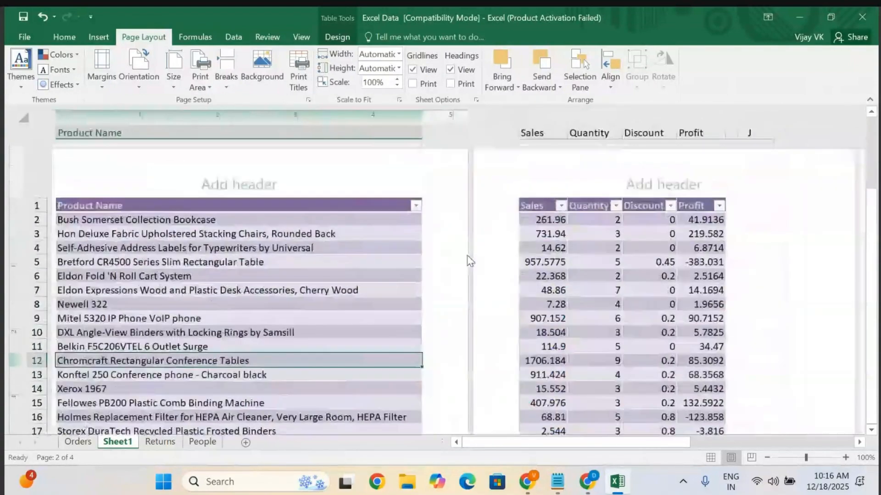
scroll(466, 255, left, 5)
scroll(467, 255, down, 5)
scroll(467, 255, right, 1)
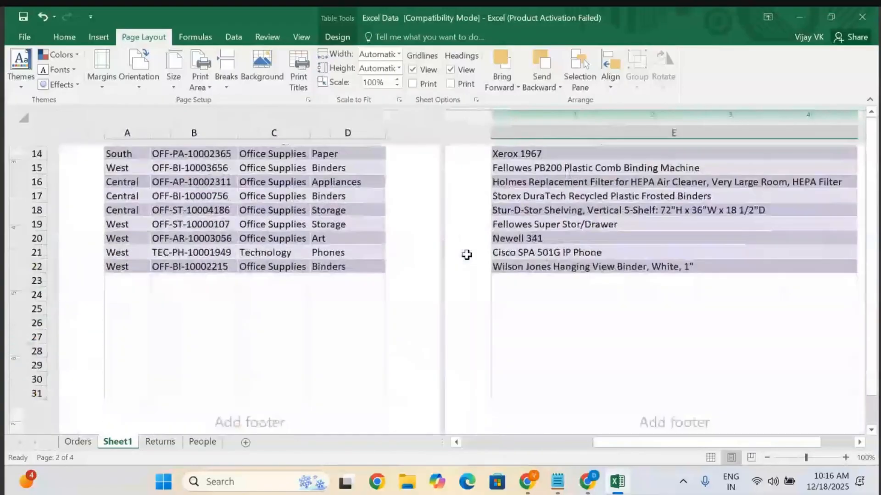
scroll(470, 257, up, 5)
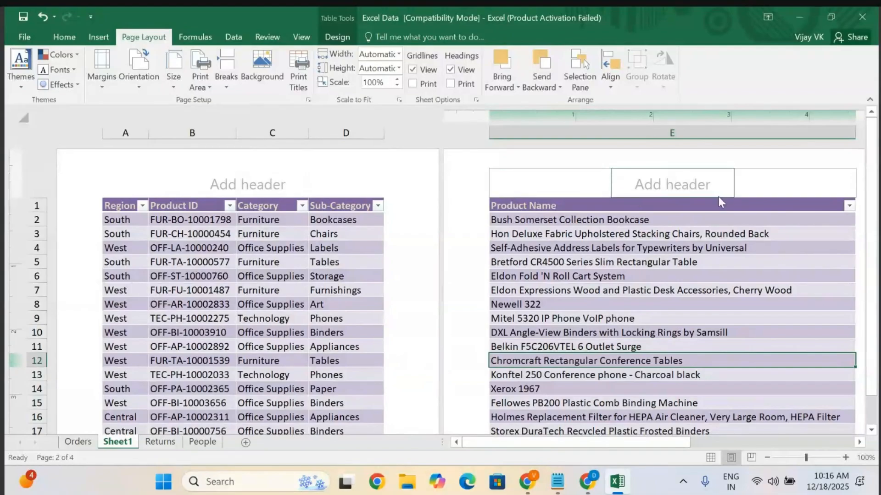
scroll(563, 252, right, 5)
scroll(564, 252, left, 5)
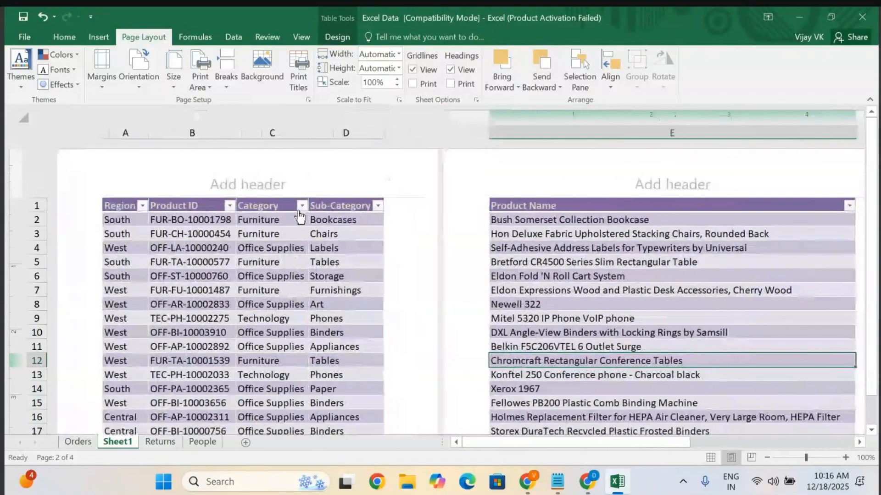
Fill the page header with 'Madhupur01' in the left section and '18-Dec-2025' in the centre section, then leave the header.
click(170, 181)
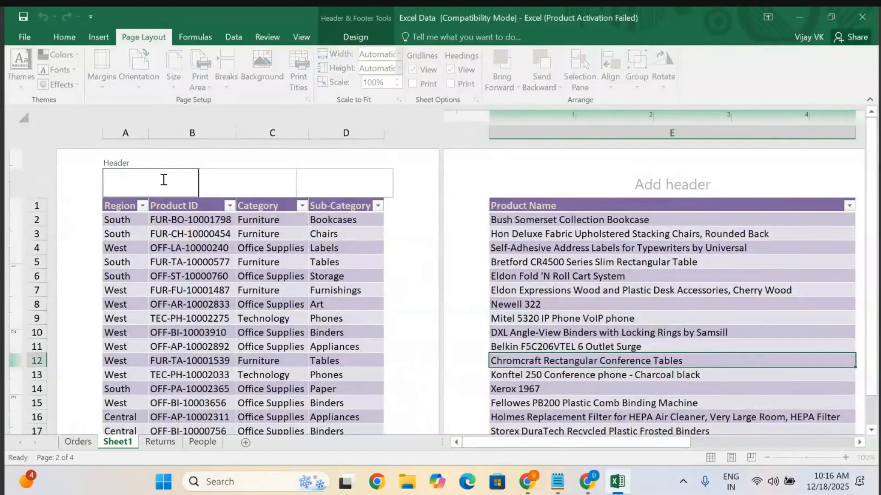
text(Madhupur01)
click(222, 185)
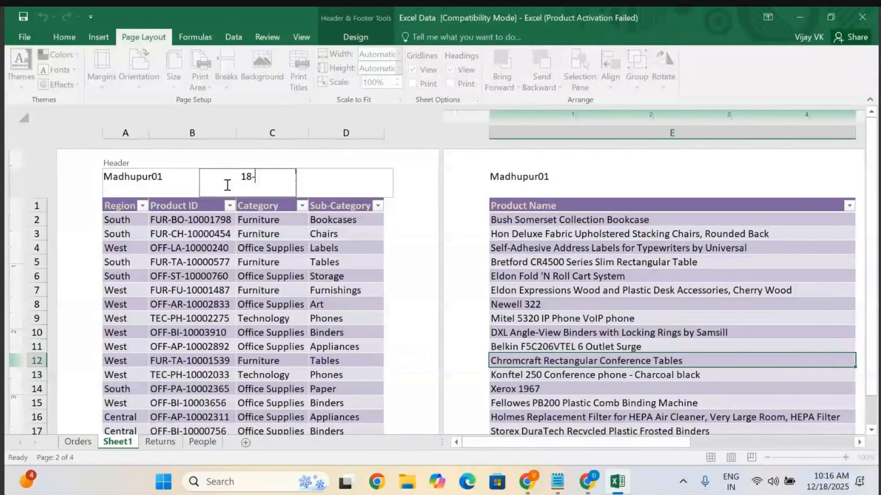
text(Dec-2025)
click(322, 176)
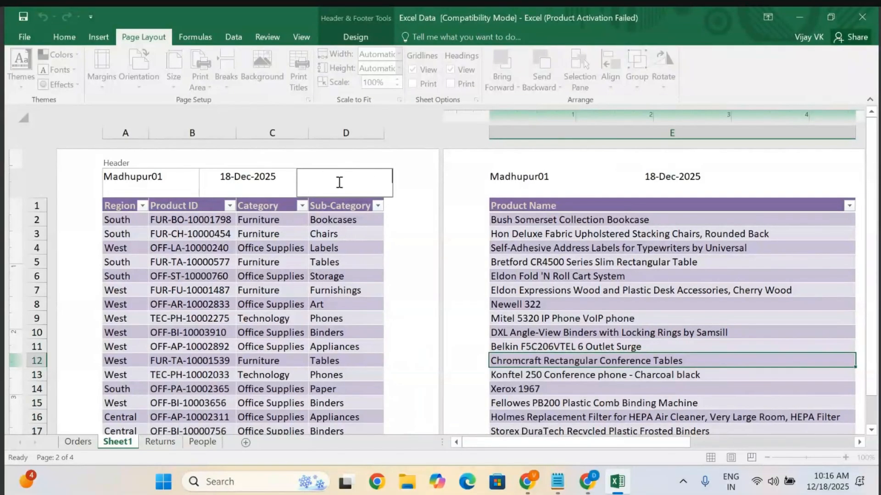
click(409, 212)
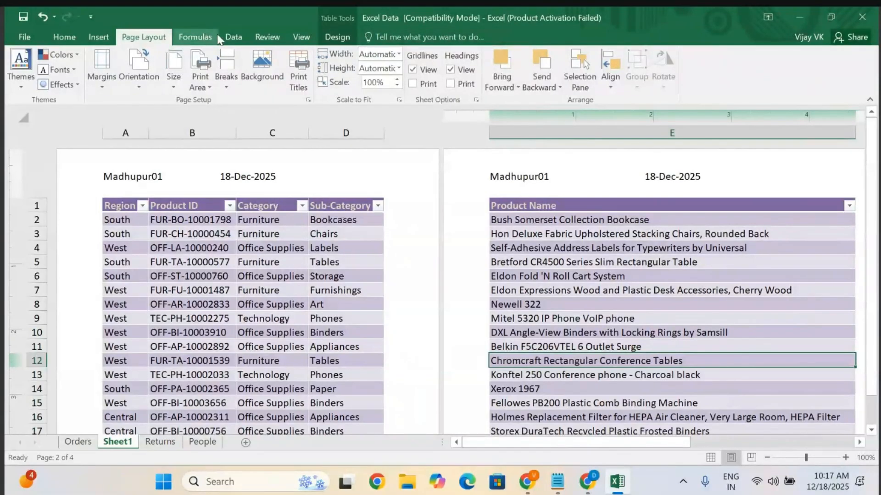
click(99, 36)
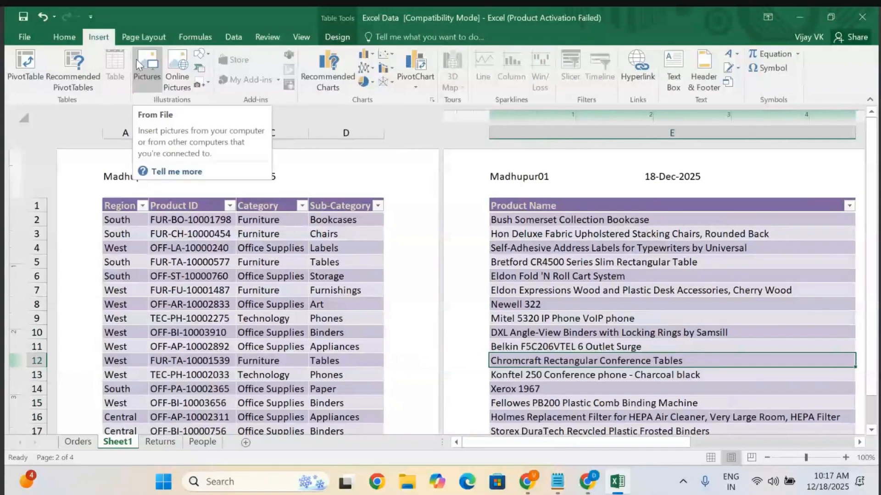
click(152, 68)
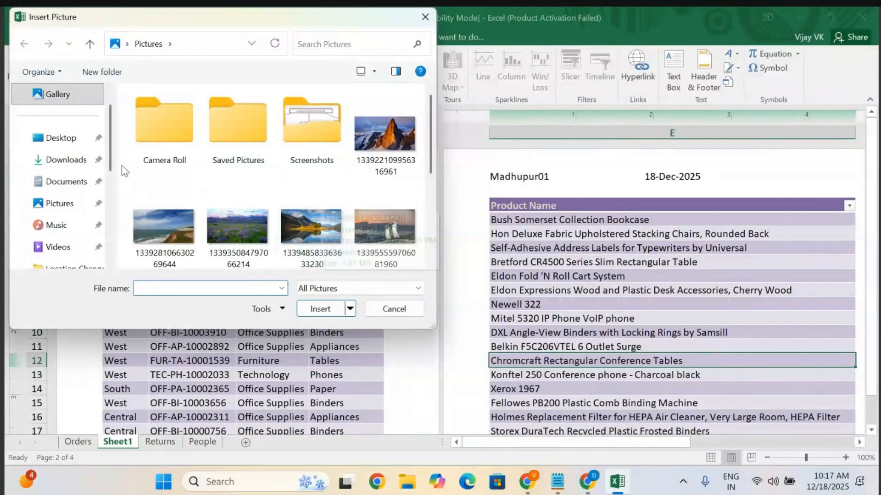
click(61, 137)
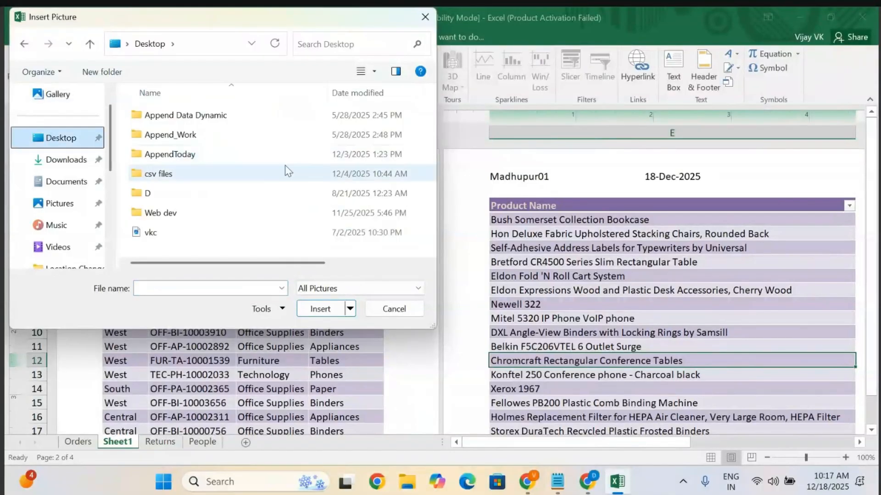
click(63, 160)
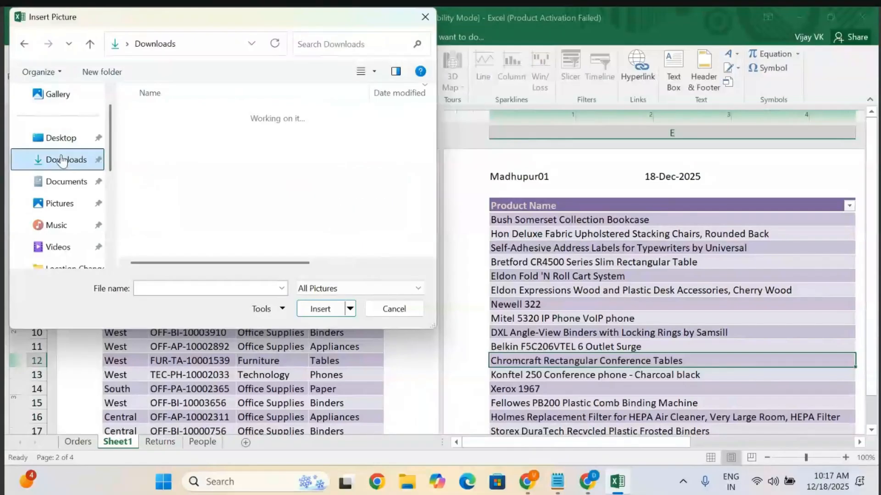
click(61, 138)
scroll(61, 106, up, 1)
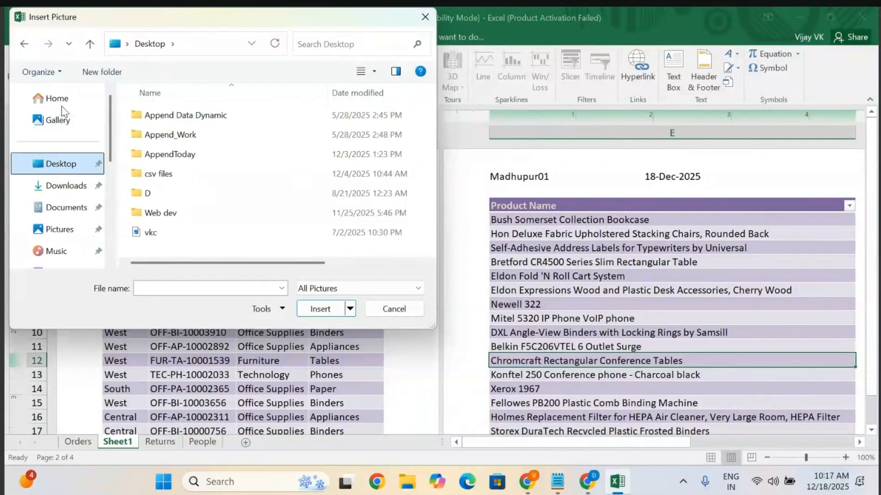
click(58, 120)
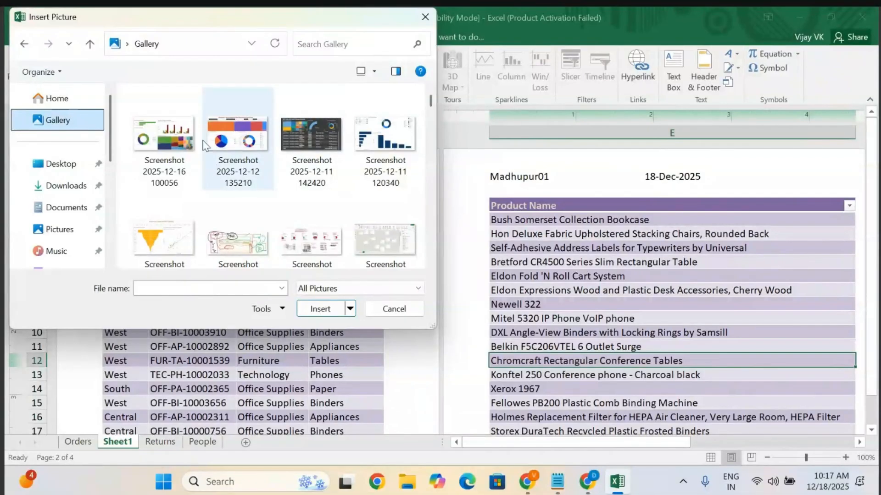
click(158, 139)
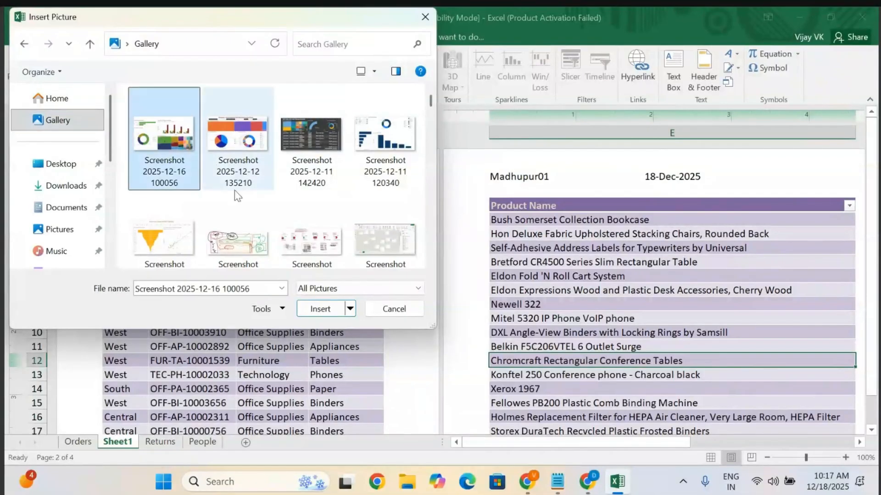
click(315, 312)
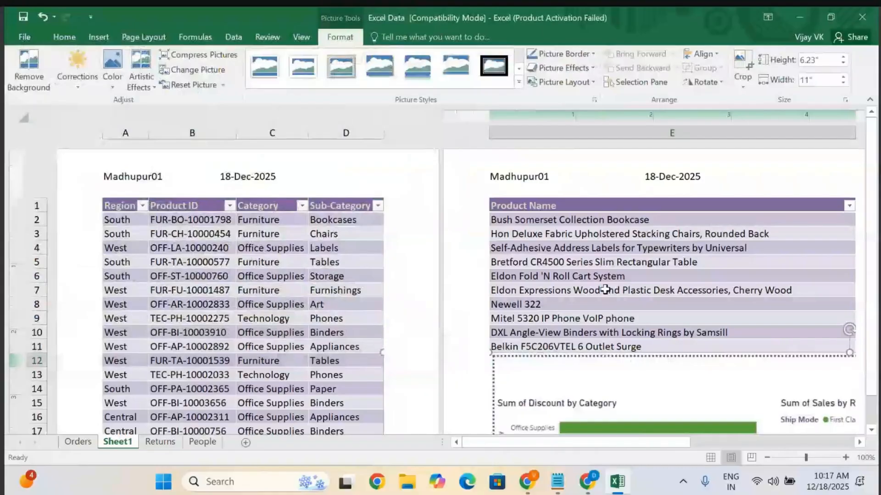
scroll(605, 290, down, 2)
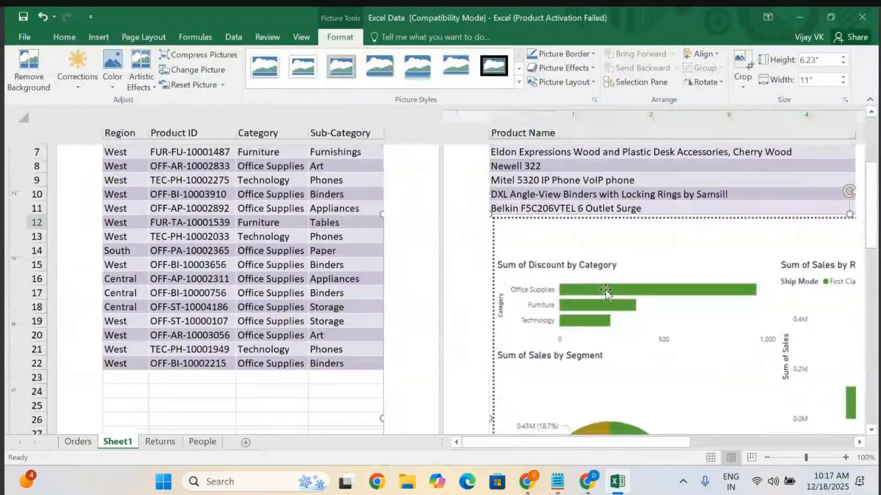
scroll(606, 290, up, 3)
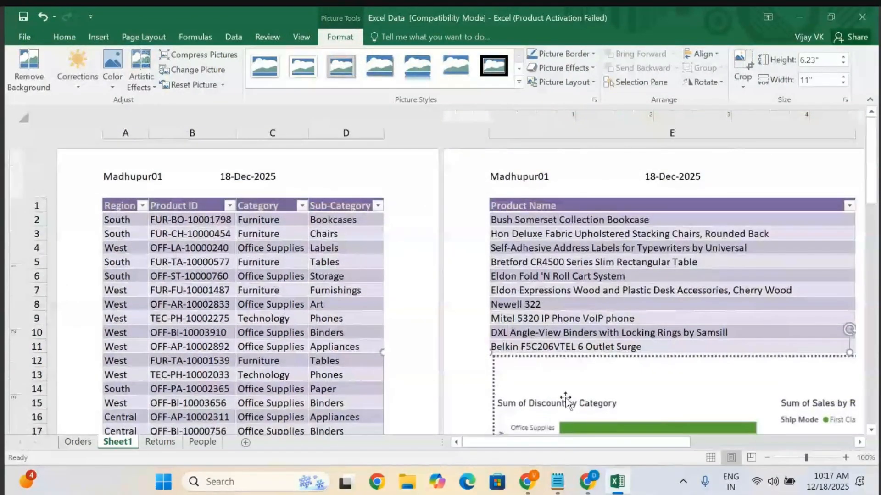
click(341, 176)
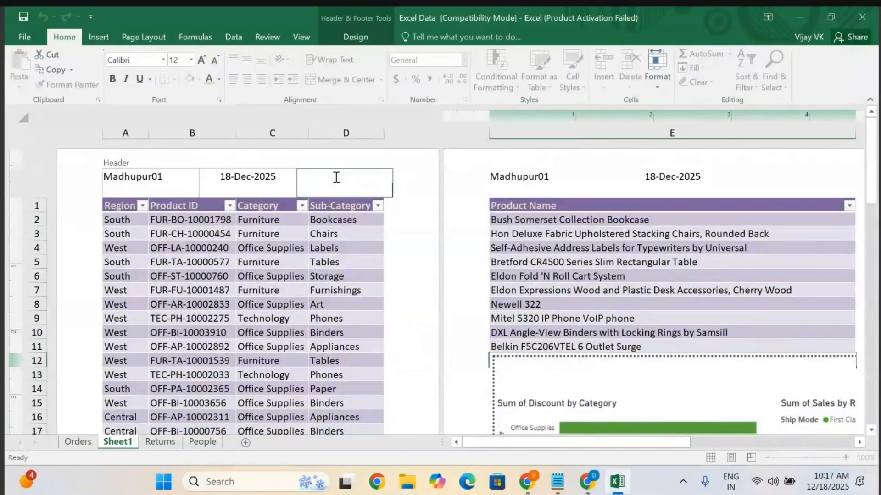
click(233, 33)
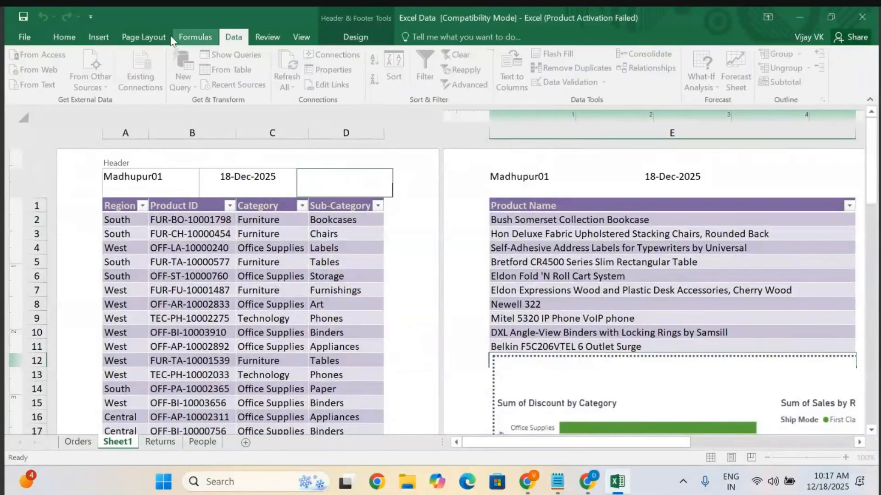
click(207, 34)
click(265, 37)
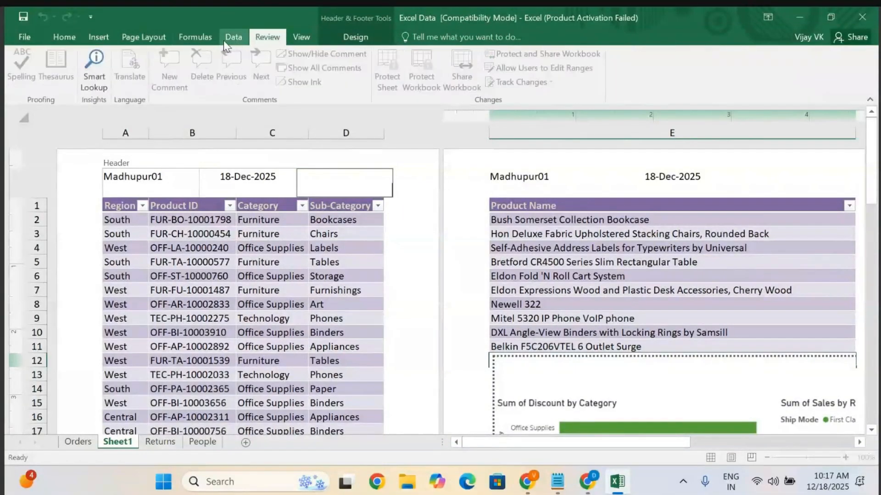
click(232, 37)
click(186, 41)
click(138, 39)
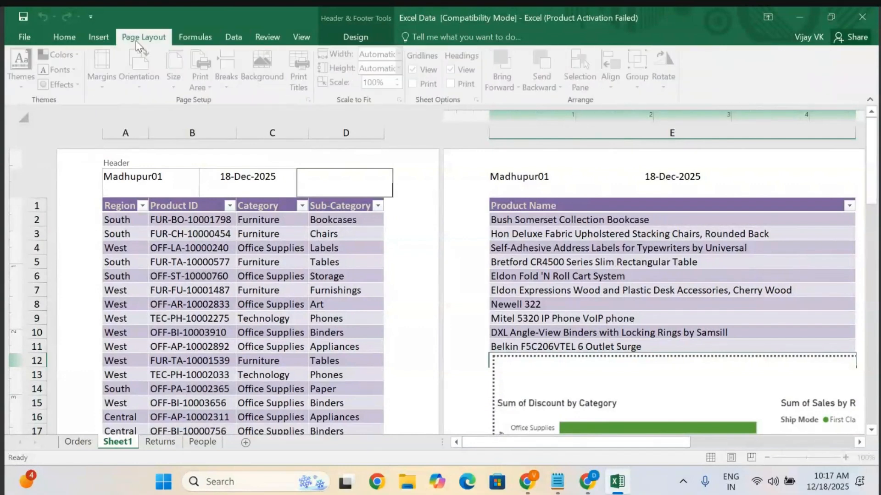
click(97, 38)
click(64, 37)
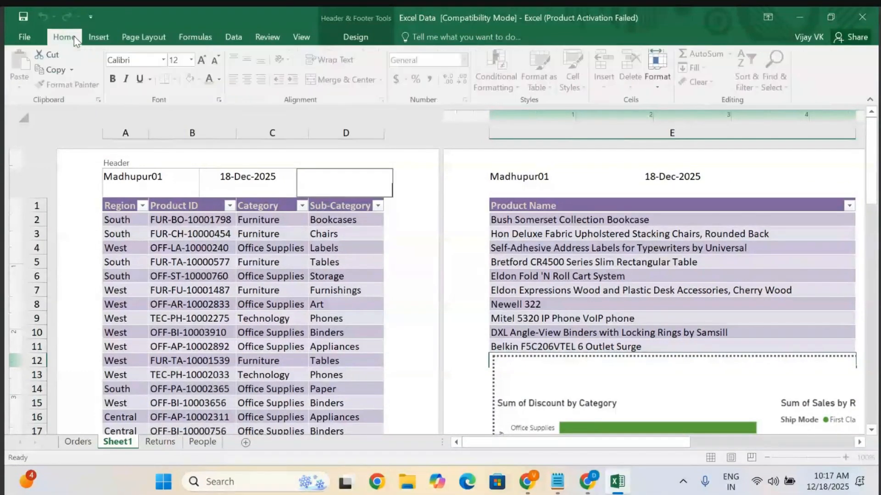
click(99, 40)
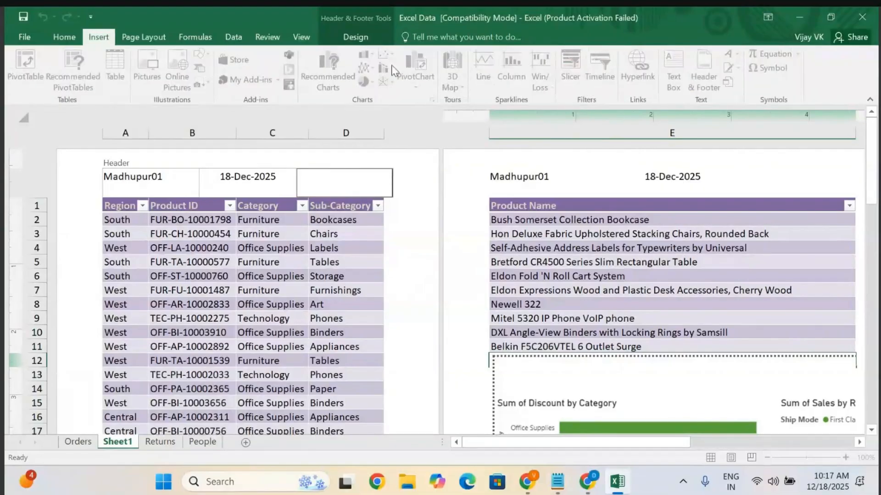
click(137, 35)
click(402, 247)
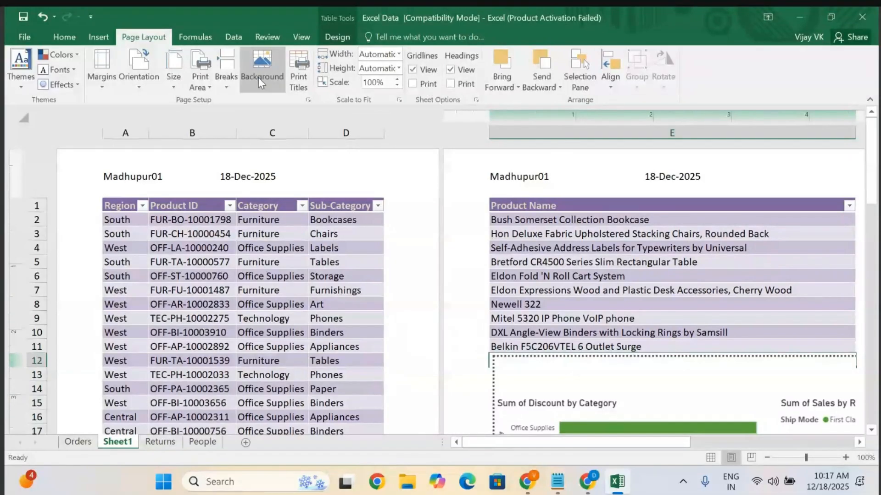
click(260, 61)
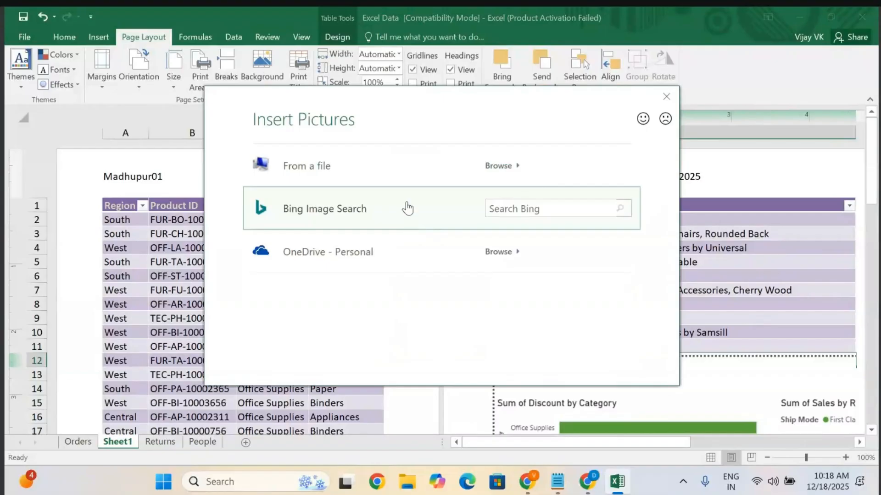
click(483, 160)
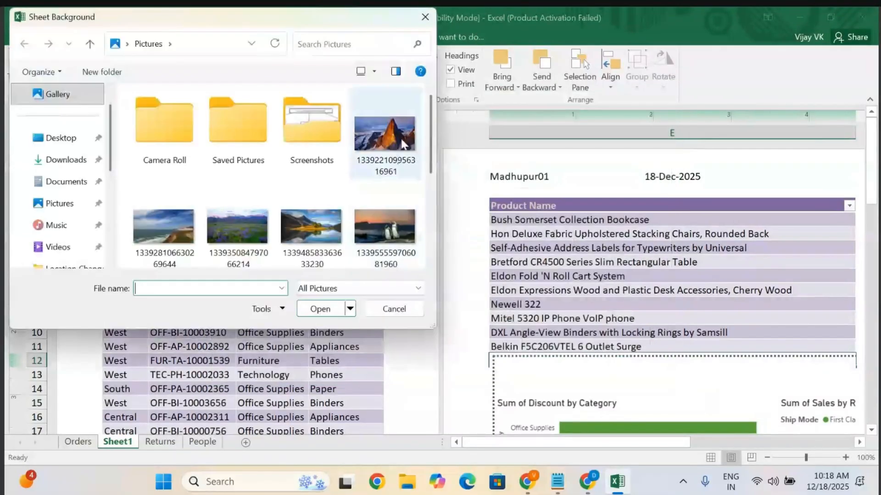
click(384, 137)
click(321, 310)
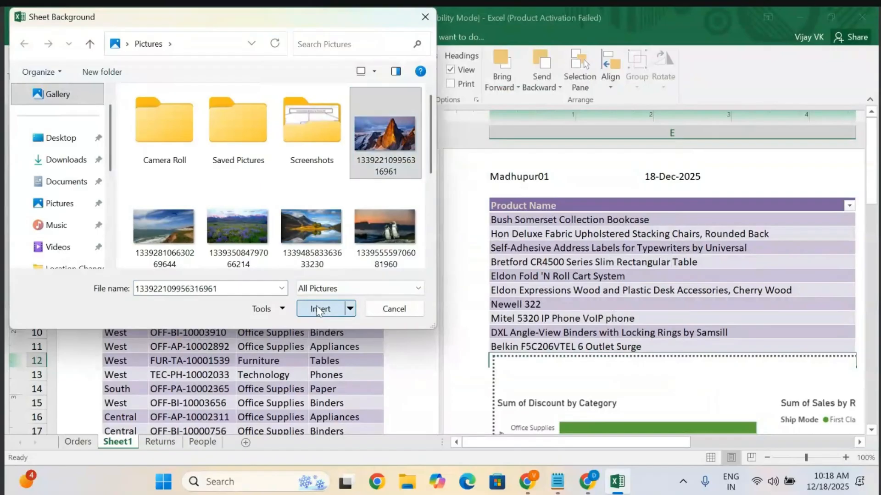
scroll(316, 305, down, 8)
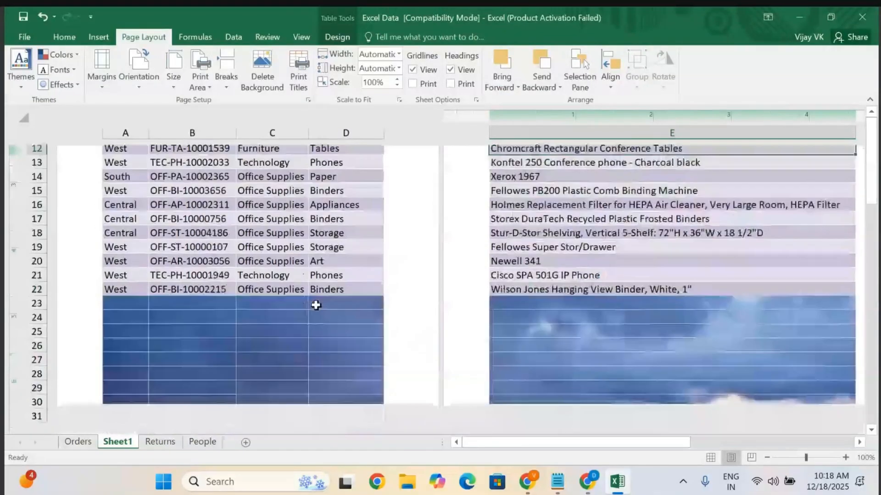
scroll(316, 305, up, 8)
scroll(316, 305, down, 11)
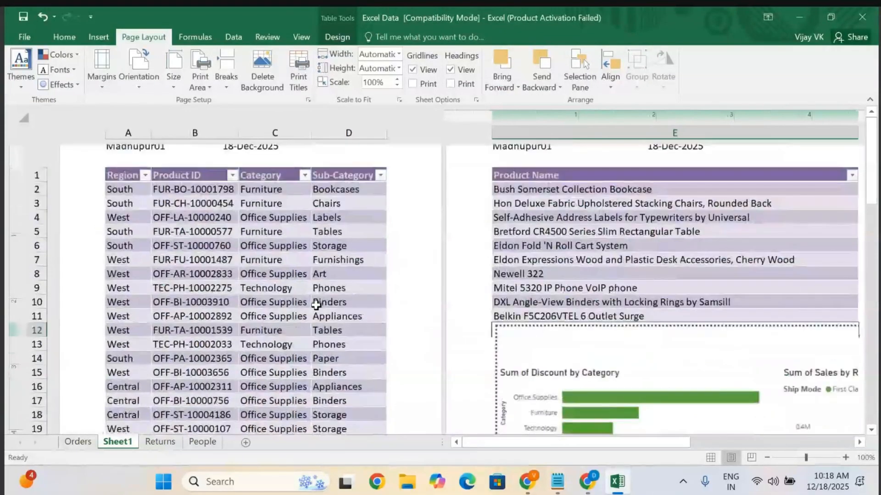
scroll(316, 305, up, 11)
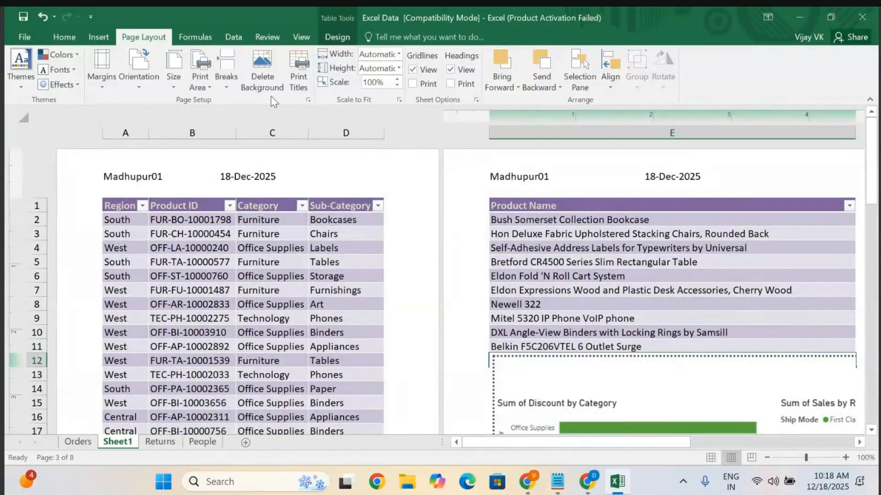
click(62, 38)
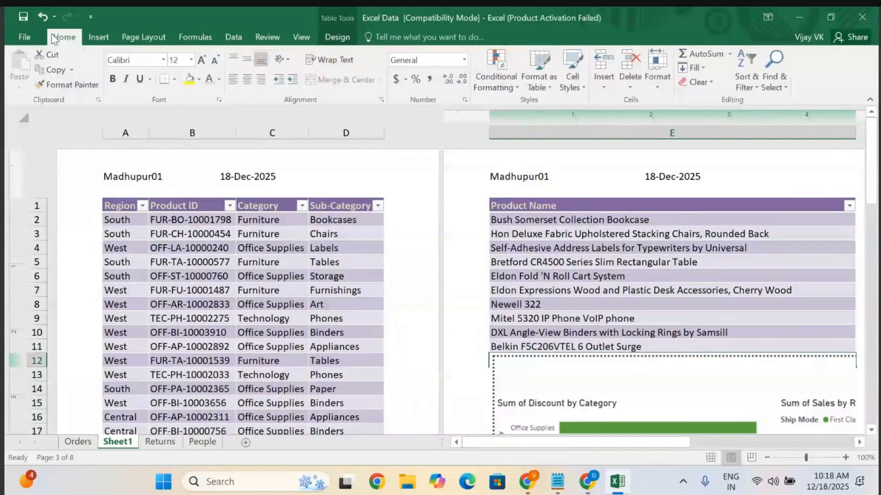
click(98, 37)
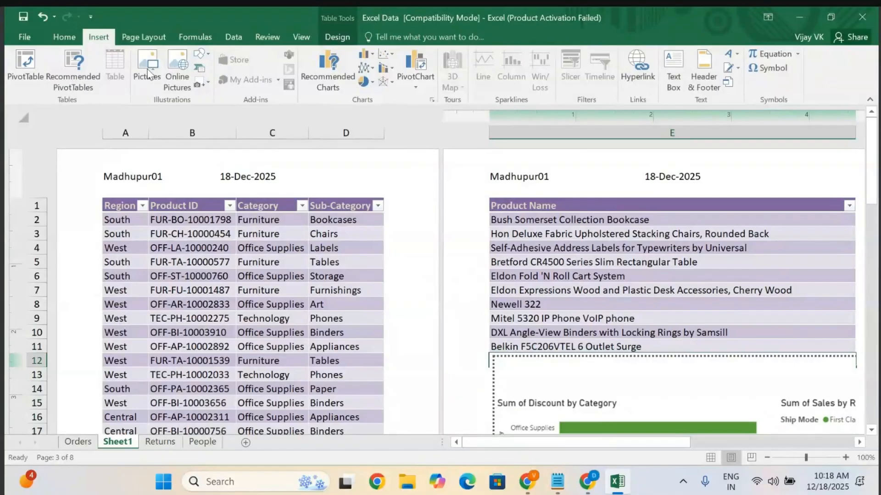
click(137, 38)
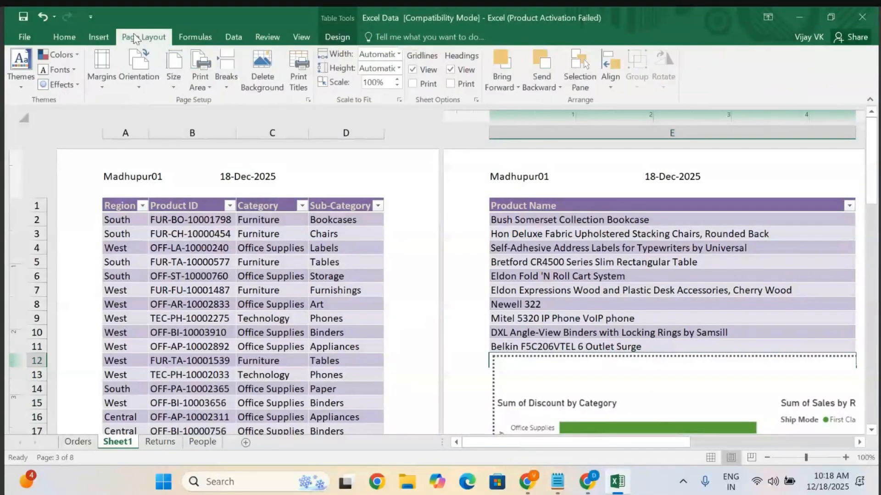
click(240, 39)
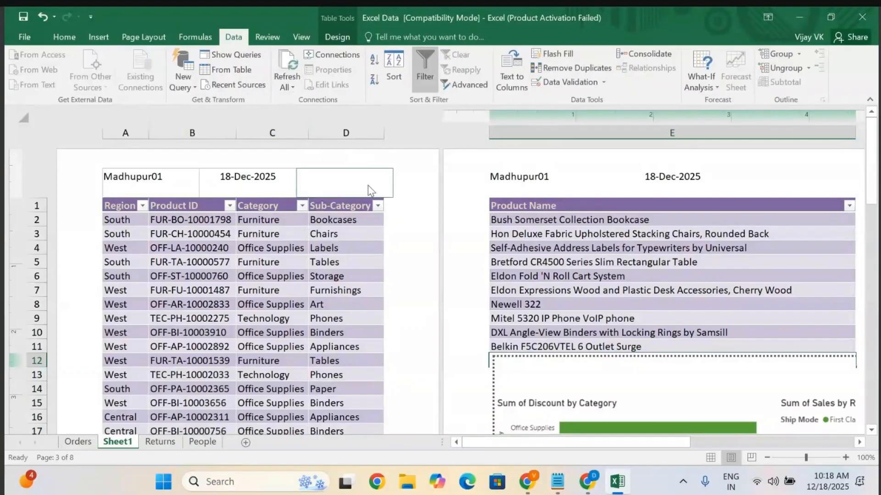
click(98, 37)
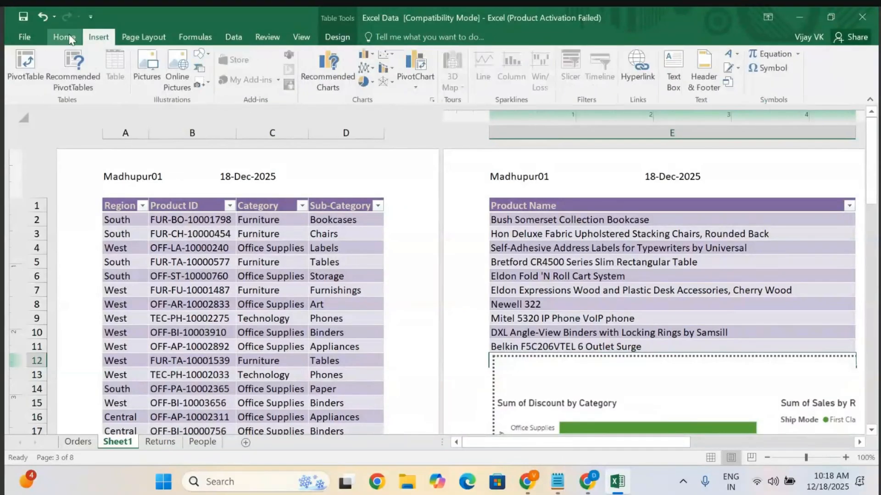
click(64, 37)
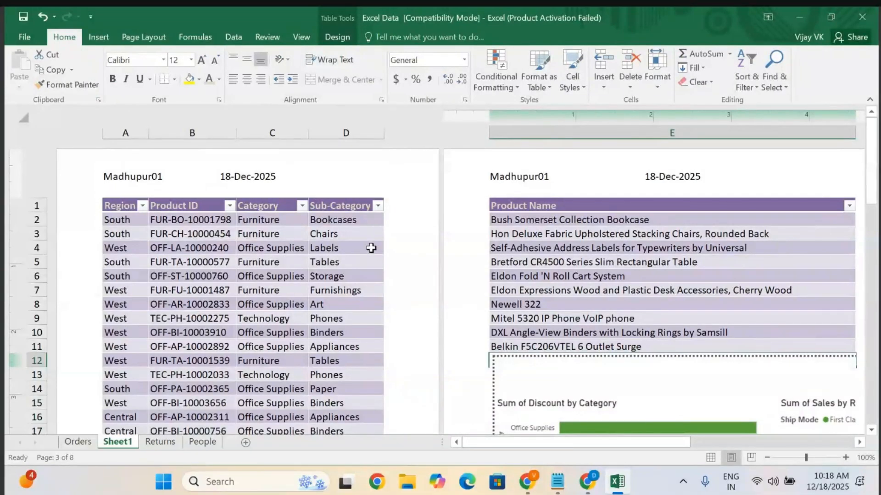
Fill the page footer with 'Today Sales' in the left section and the author's name in the right section, then leave the footer.
scroll(365, 265, down, 5)
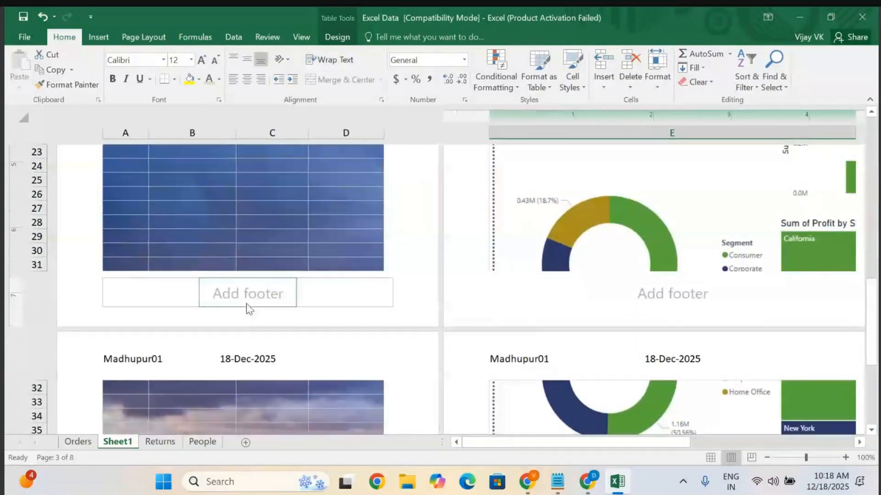
click(246, 304)
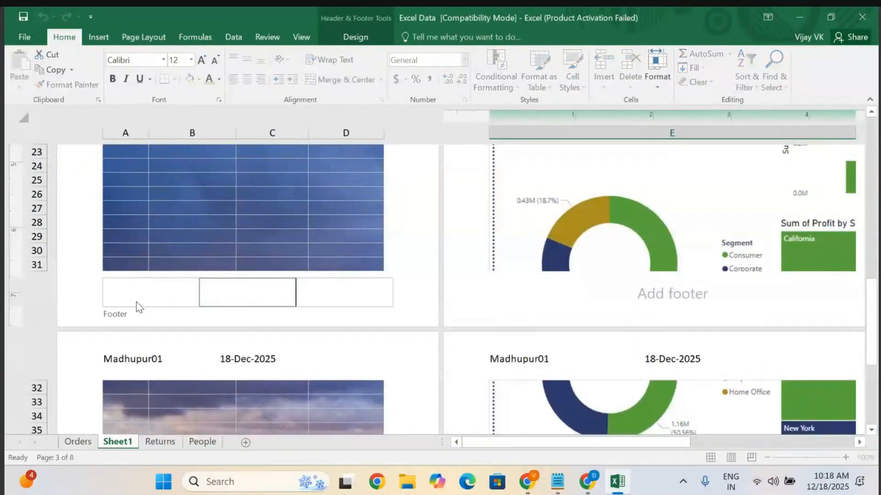
click(336, 292)
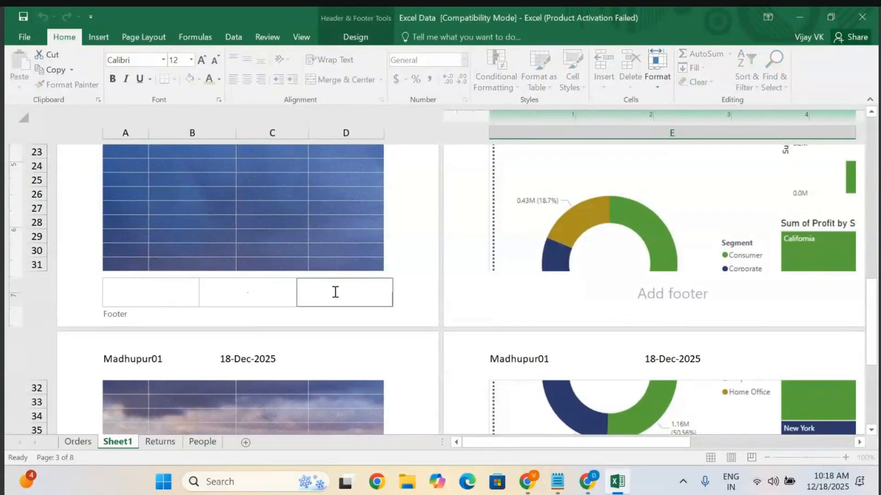
click(217, 294)
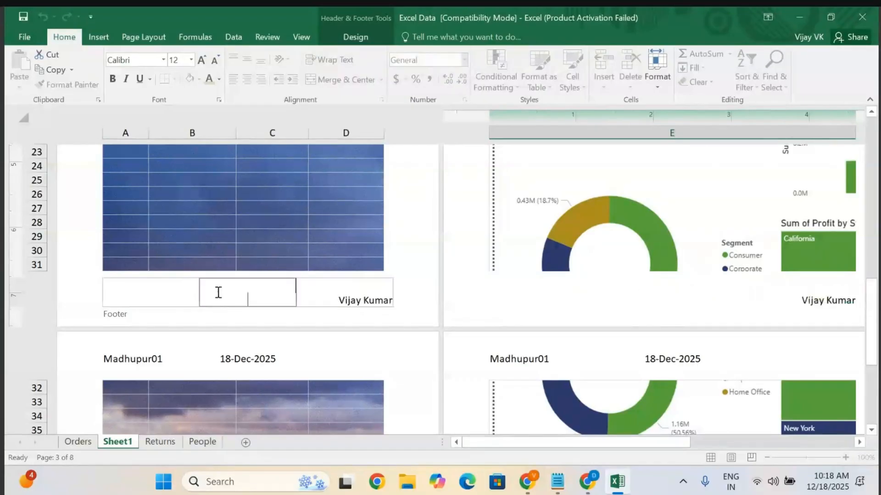
click(115, 290)
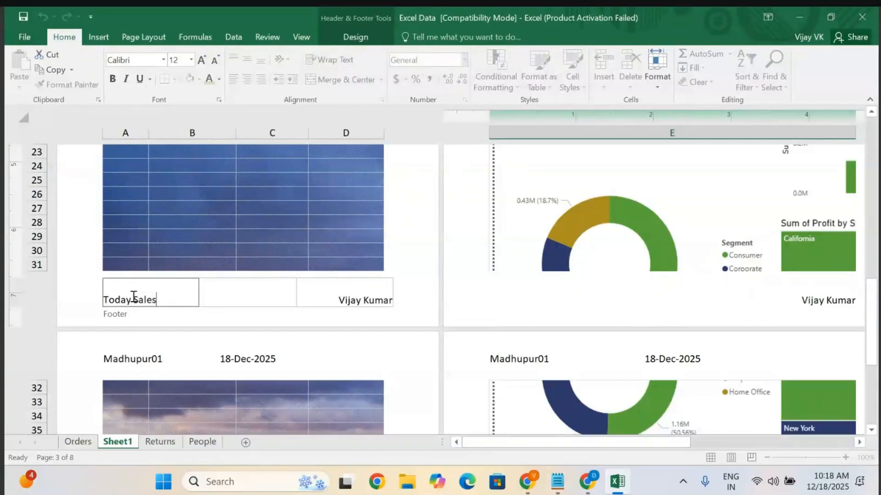
click(229, 293)
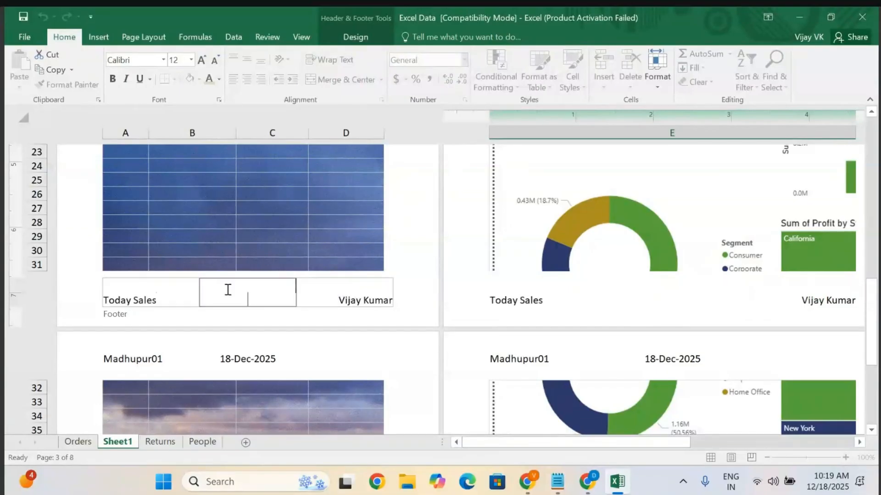
click(405, 216)
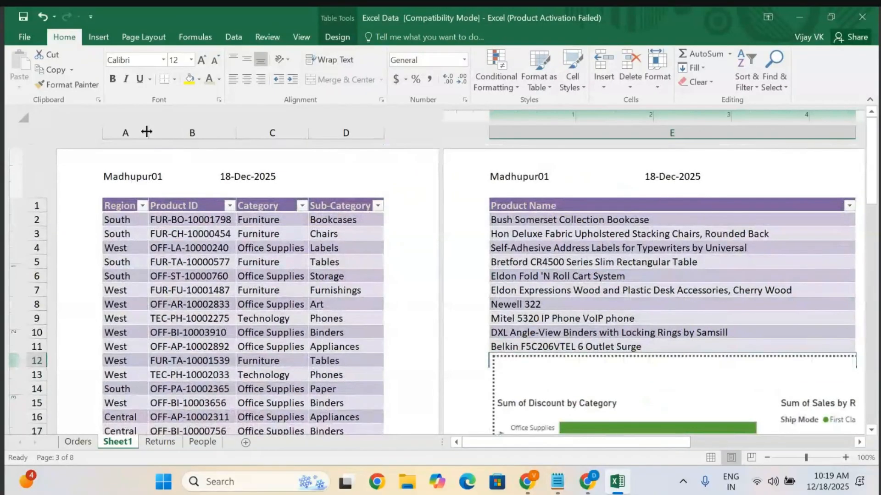
Open the print preview of the worksheet and look through the options for what to print.
click(29, 38)
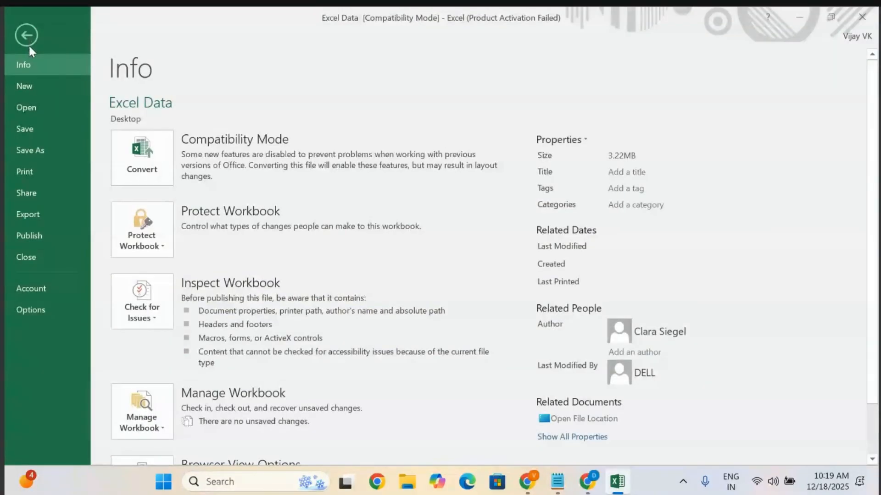
click(29, 171)
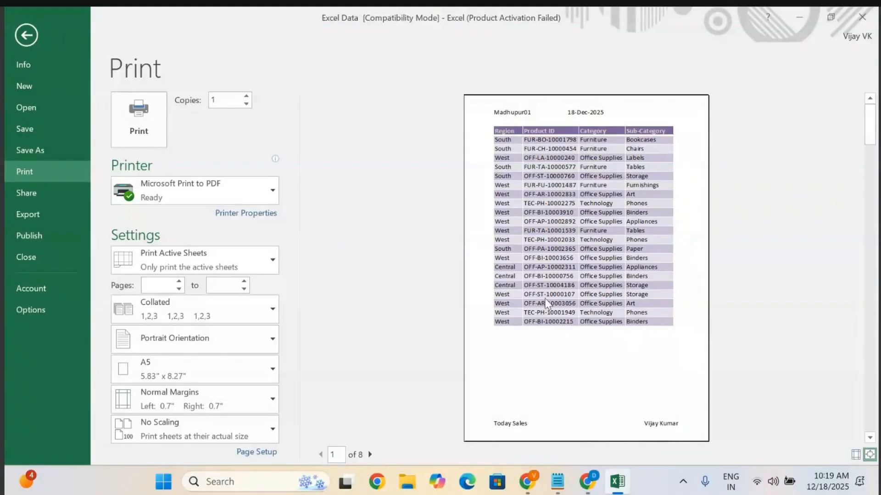
click(266, 257)
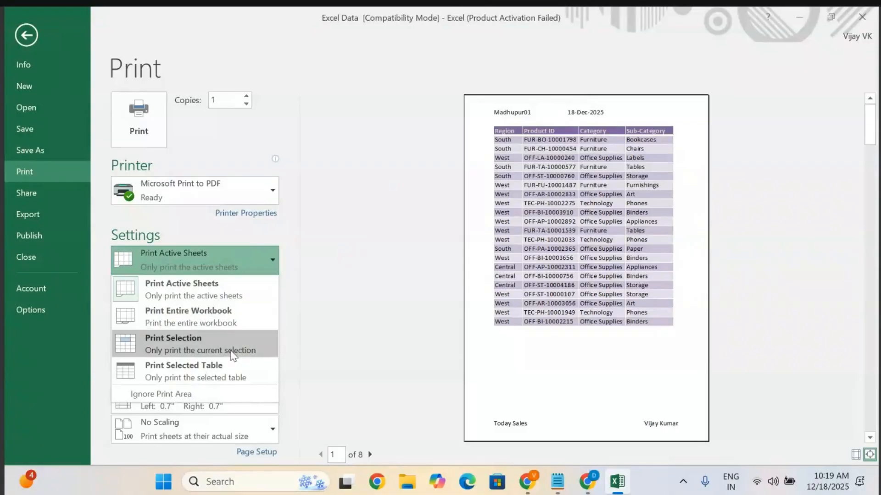
click(346, 287)
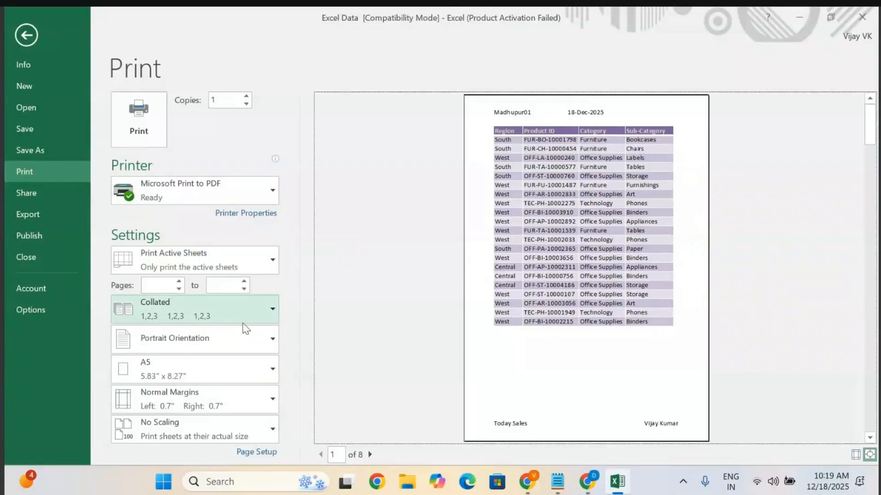
Preview page 3 in landscape orientation, then switch the orientation back to portrait.
key(Page_Down)
key(Page_Down)
click(260, 338)
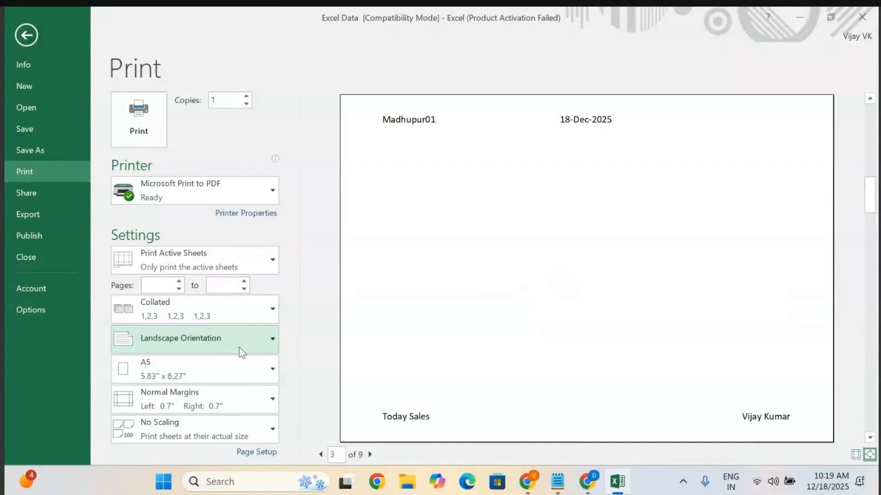
click(265, 335)
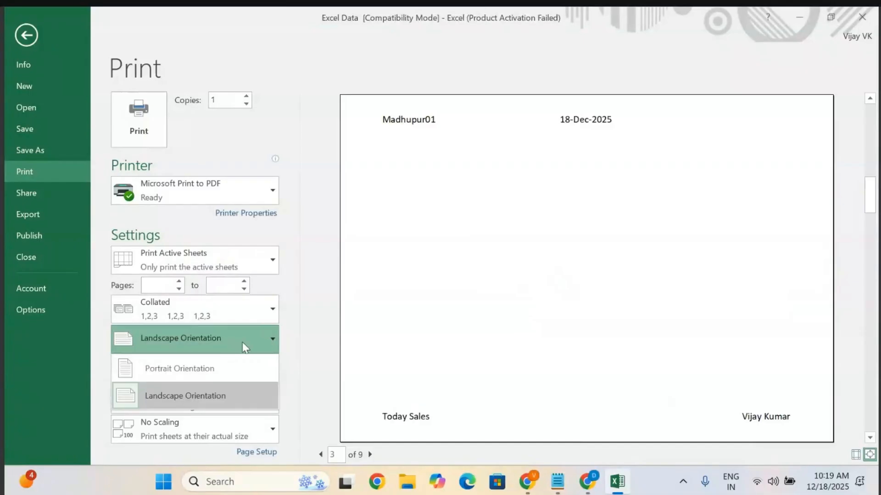
click(176, 366)
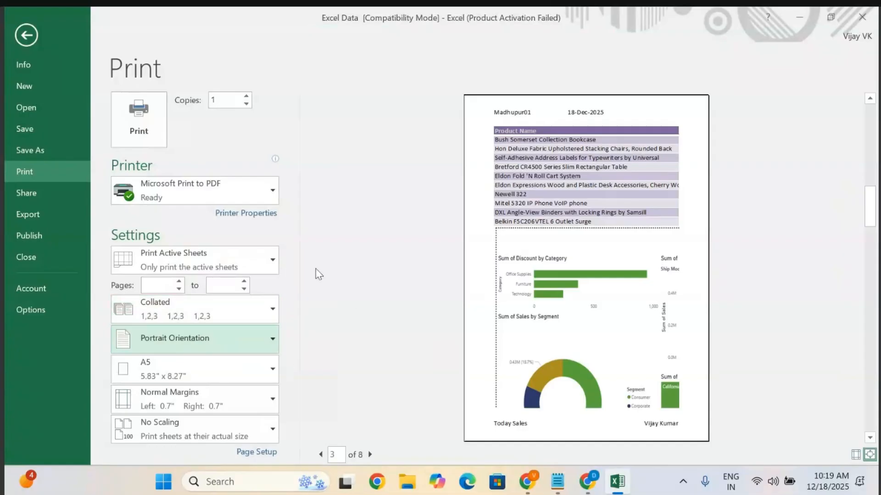
Return to the first preview page and set the page orientation to Landscape.
scroll(468, 247, up, 2)
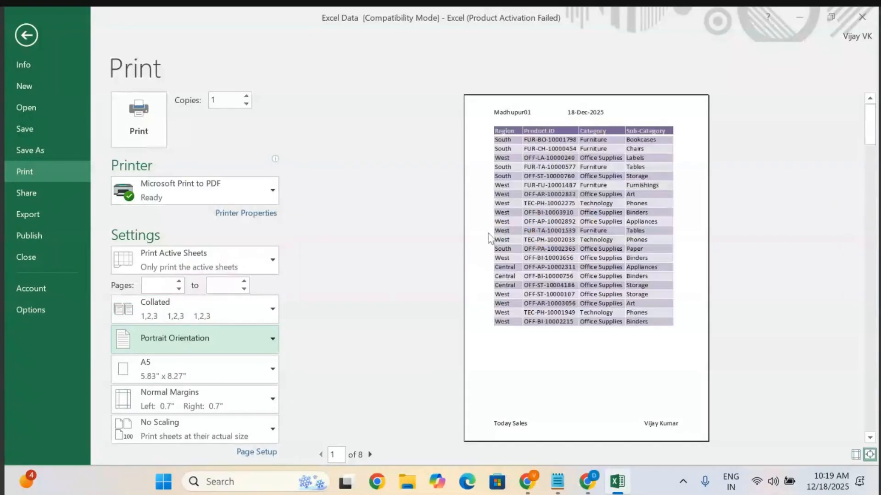
click(271, 339)
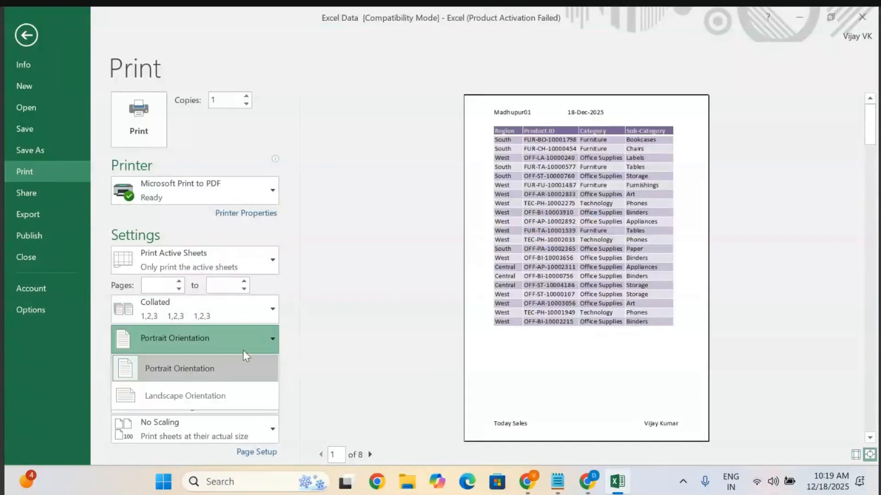
click(182, 398)
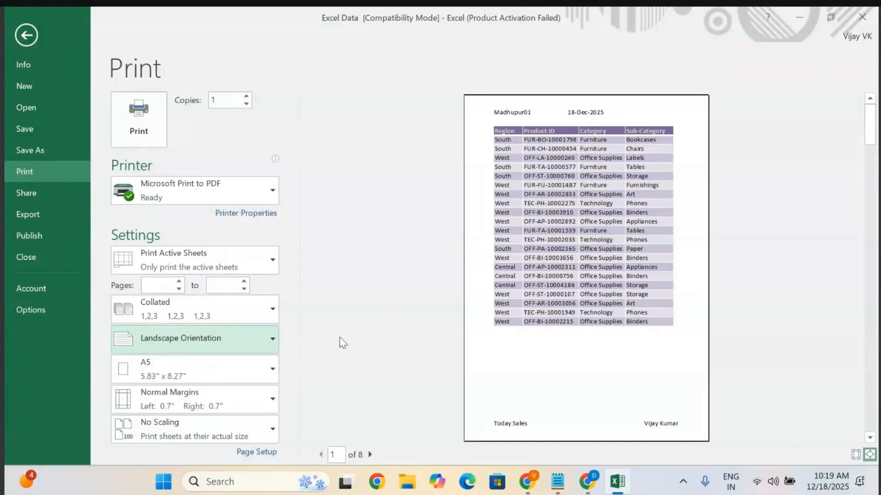
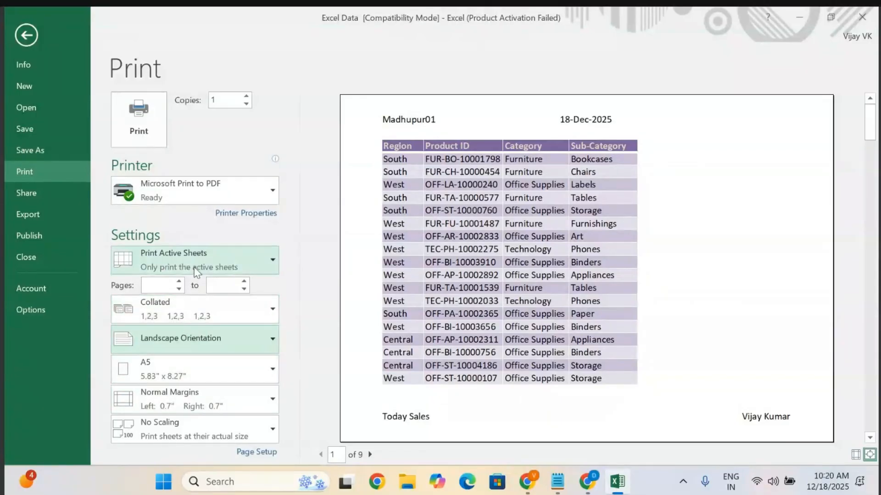
Set the page margins to Narrow.
click(192, 402)
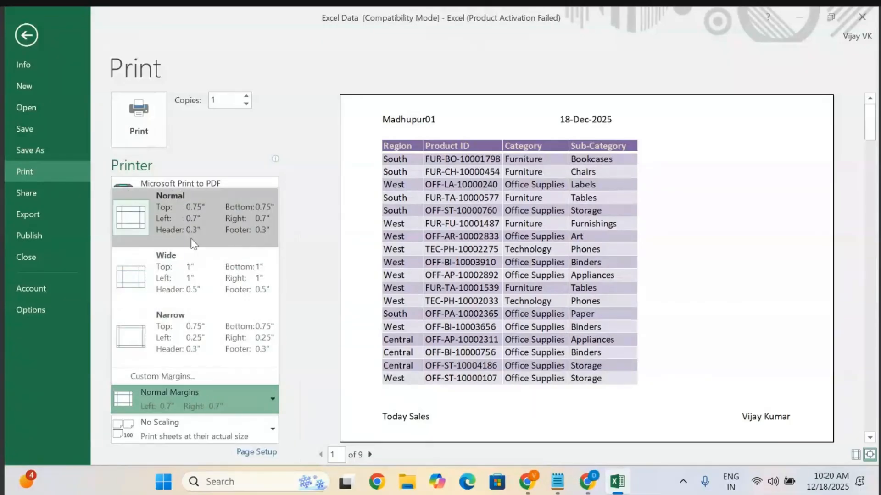
click(170, 337)
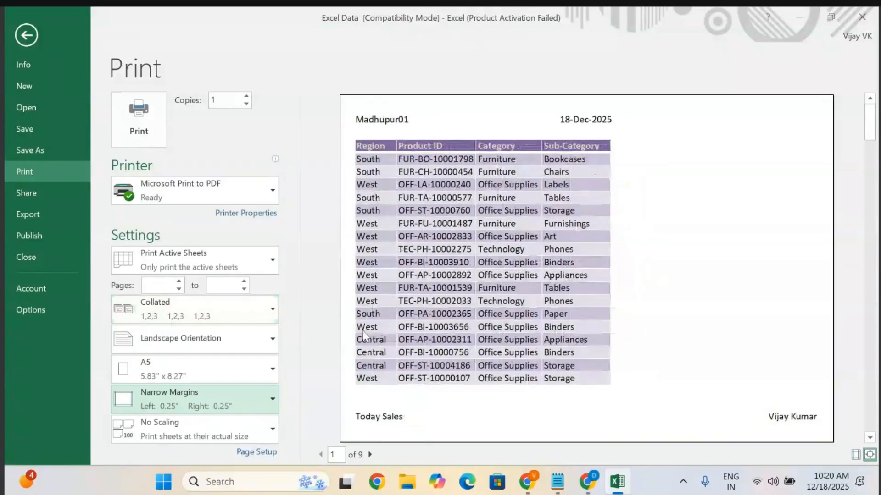
Try scaling the printout to fit all rows on one page, then return to No Scaling.
click(260, 433)
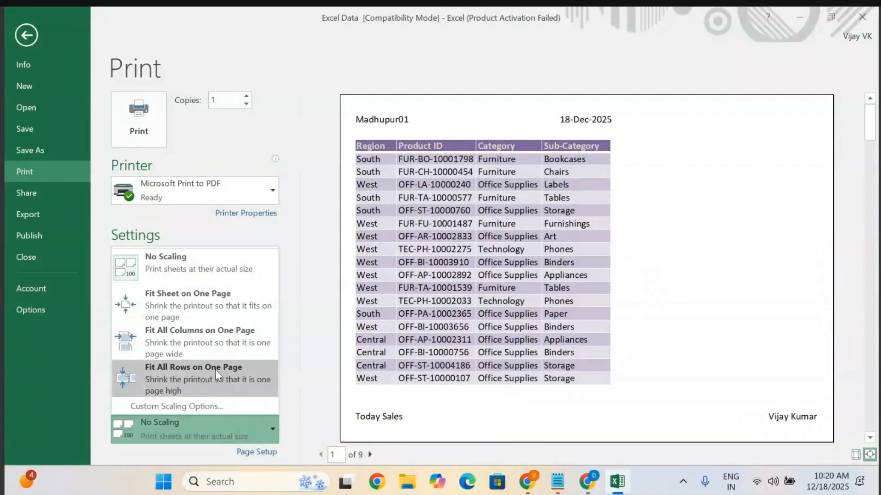
click(198, 383)
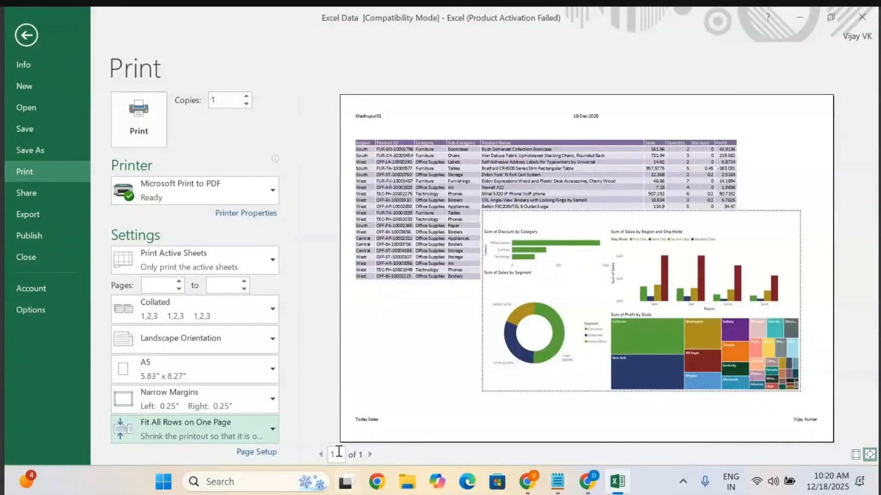
click(235, 428)
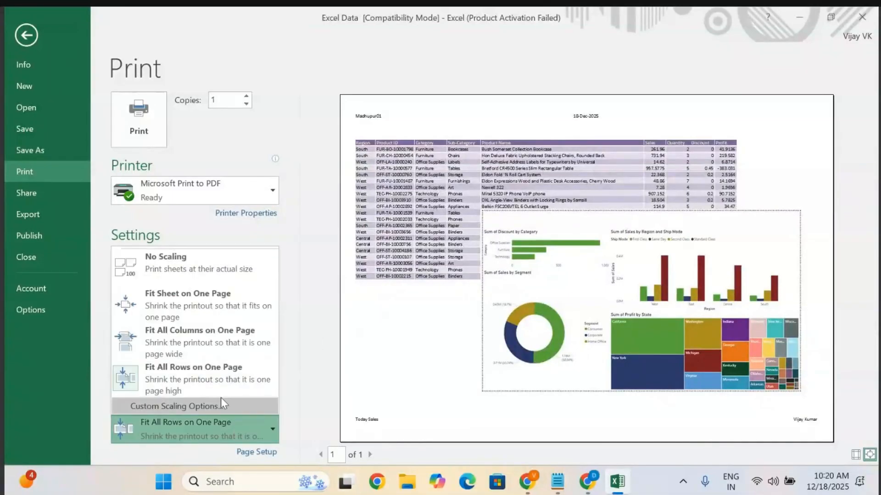
click(199, 281)
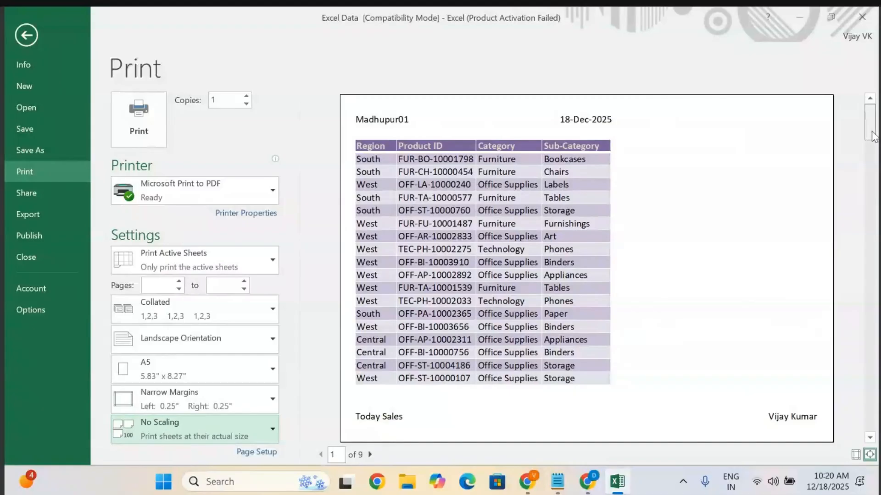
Scale the printout to fit all columns on one page.
click(873, 150)
click(876, 186)
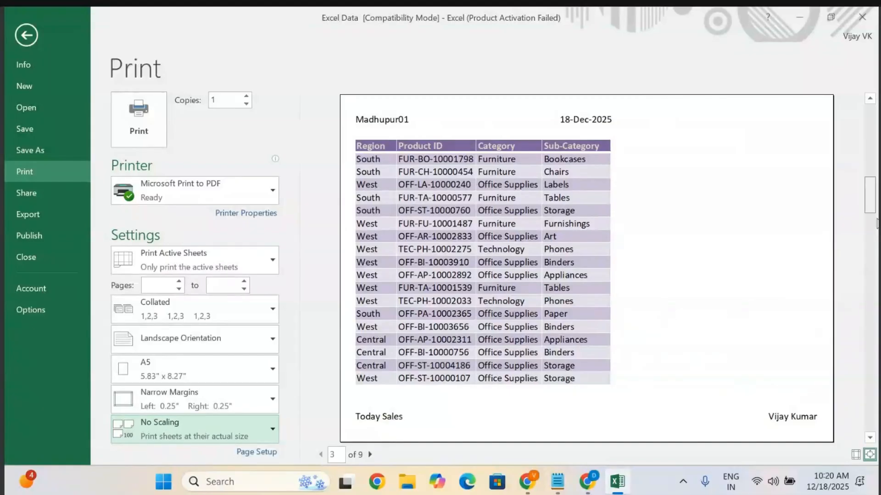
drag(874, 205, 869, 96)
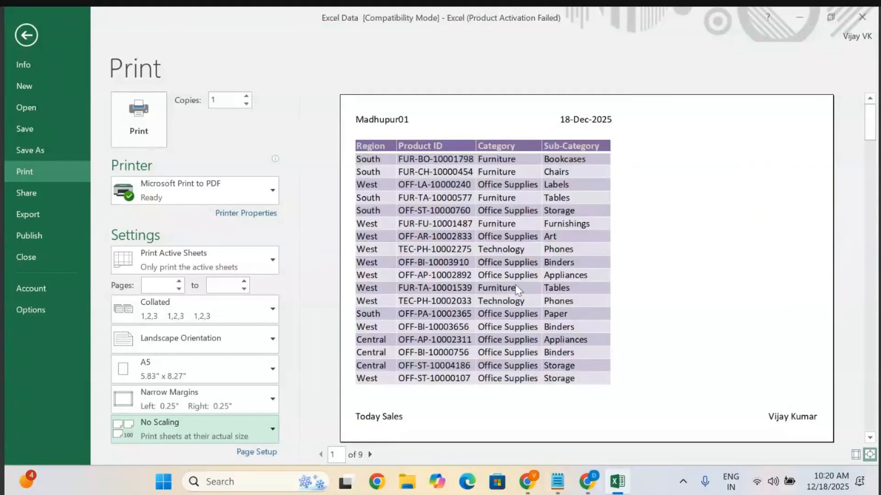
click(199, 434)
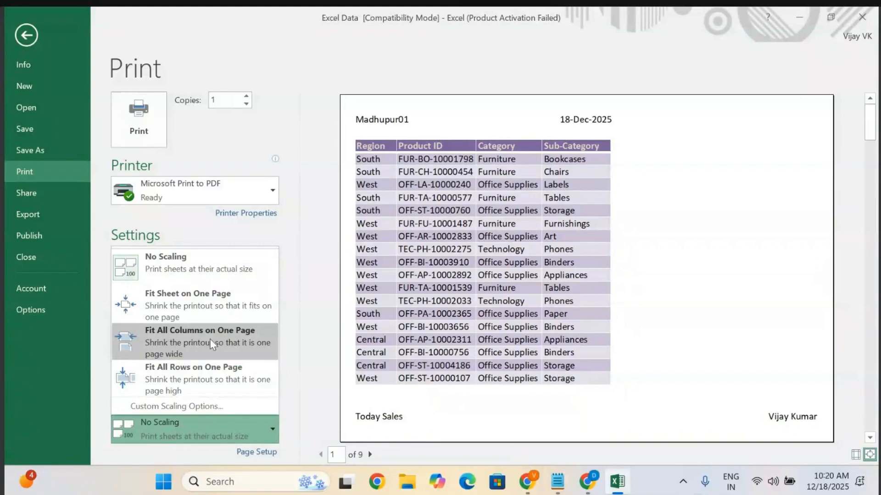
click(221, 335)
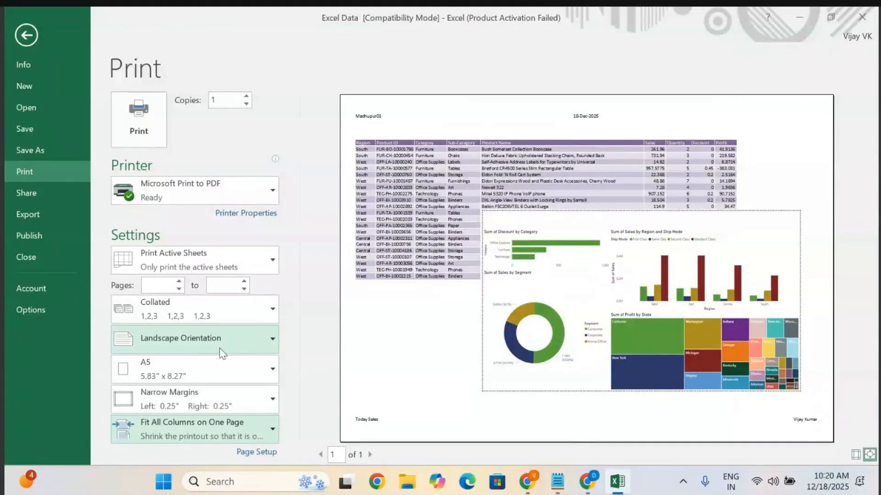
Print the sheet to a PDF file named Today Sales D Mart on the Desktop.
click(142, 115)
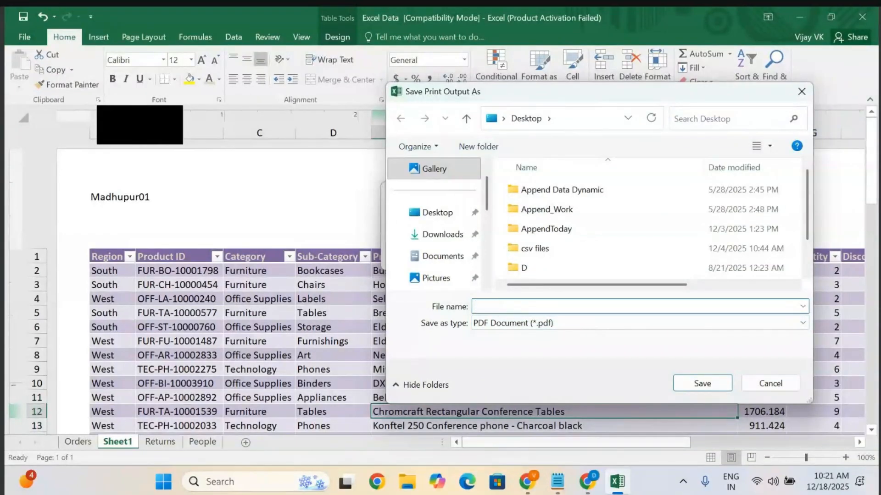
text(Today Sales D Mart)
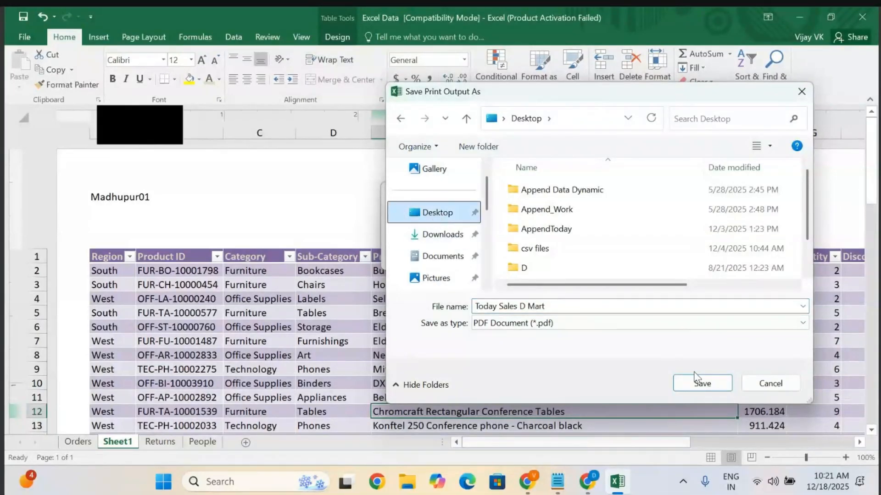
click(703, 384)
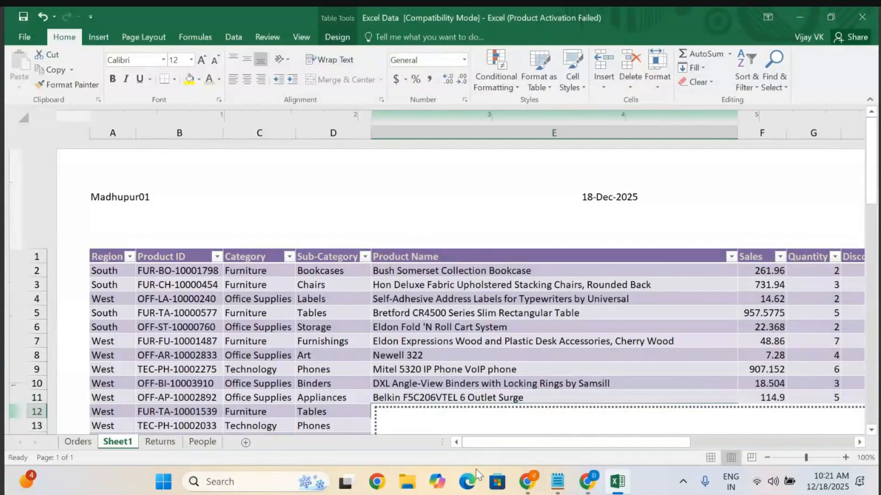
Open the Today Sales D Mart PDF from the Desktop folder to check the output.
click(406, 486)
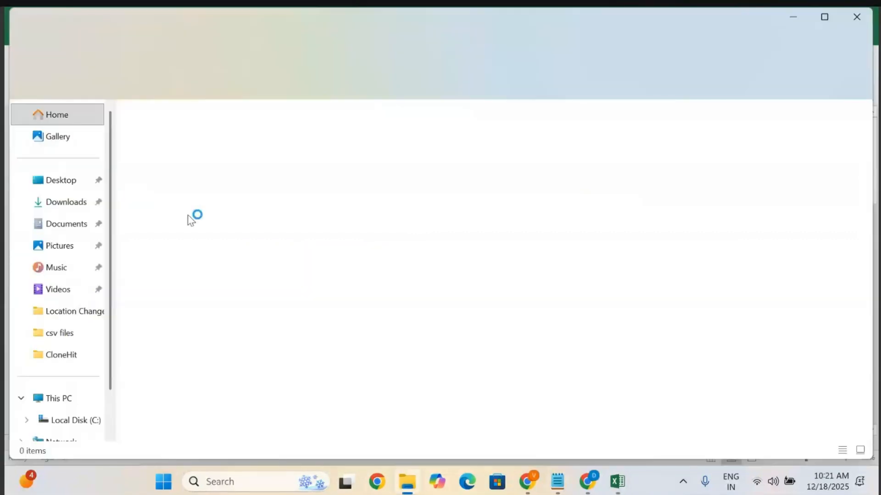
click(51, 183)
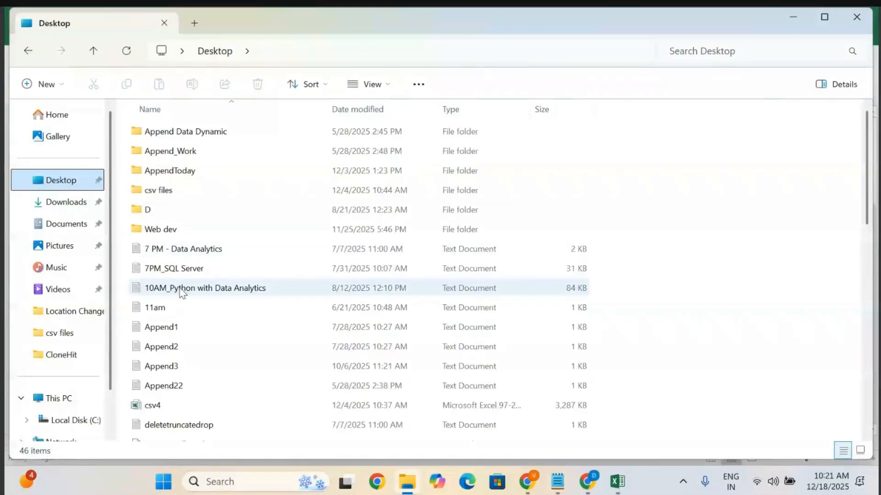
scroll(181, 290, down, 3)
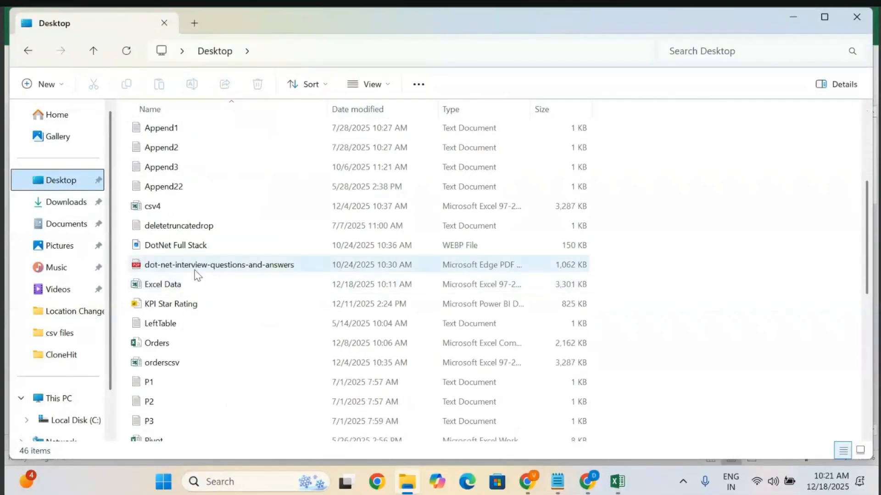
scroll(173, 321, down, 6)
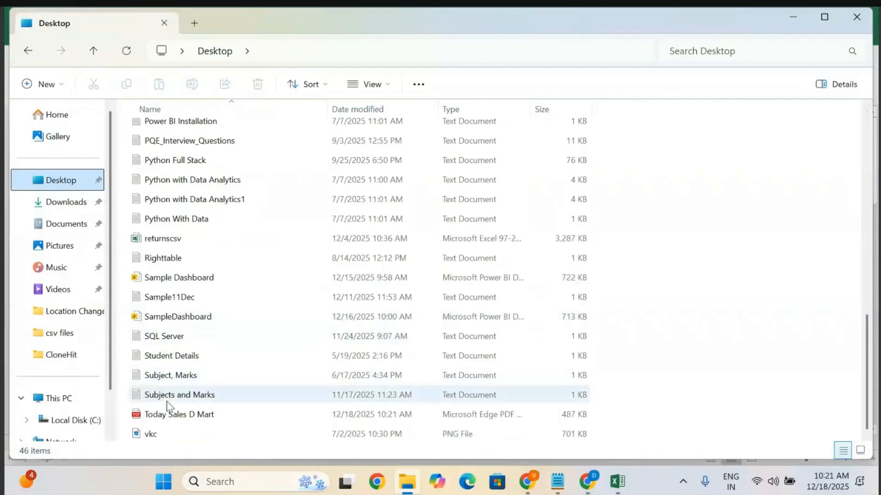
double_click(176, 417)
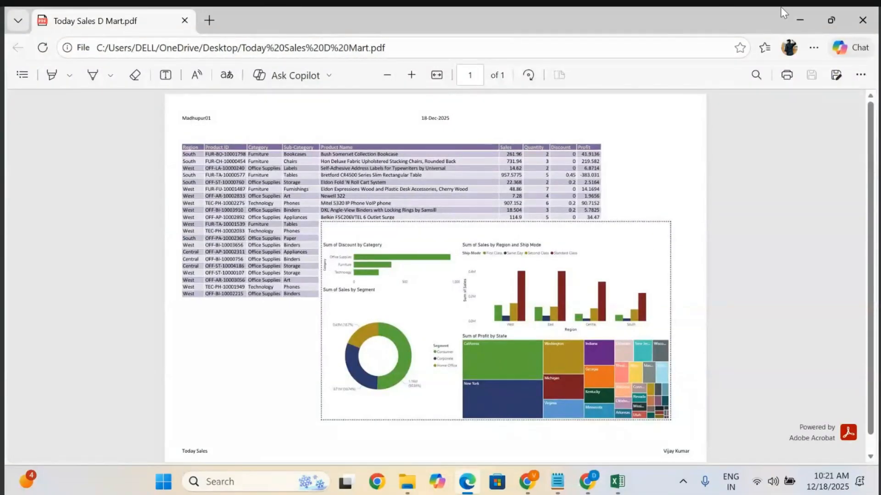
Return to the workbook and start saving it, cancelling at the compatibility check.
click(791, 14)
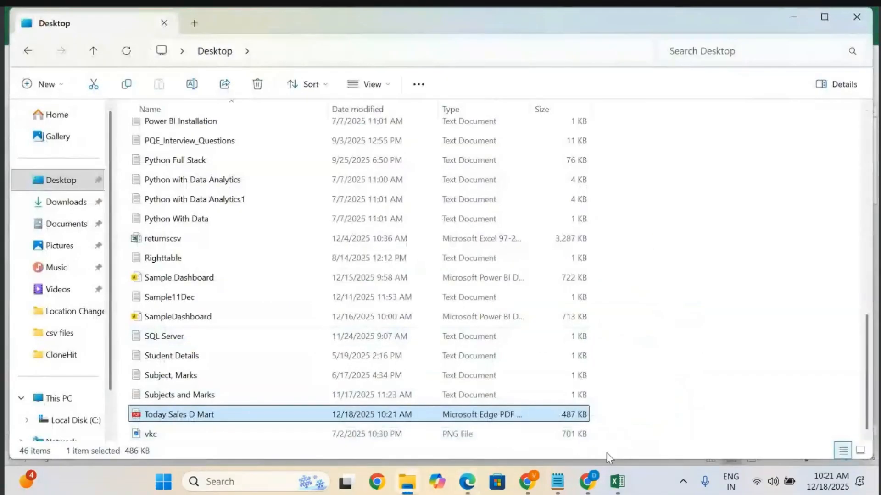
click(617, 483)
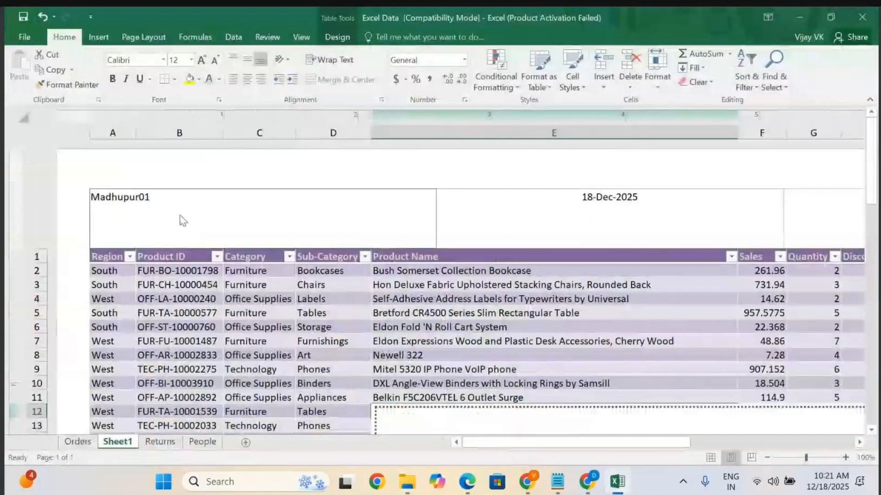
key(ctrl+s)
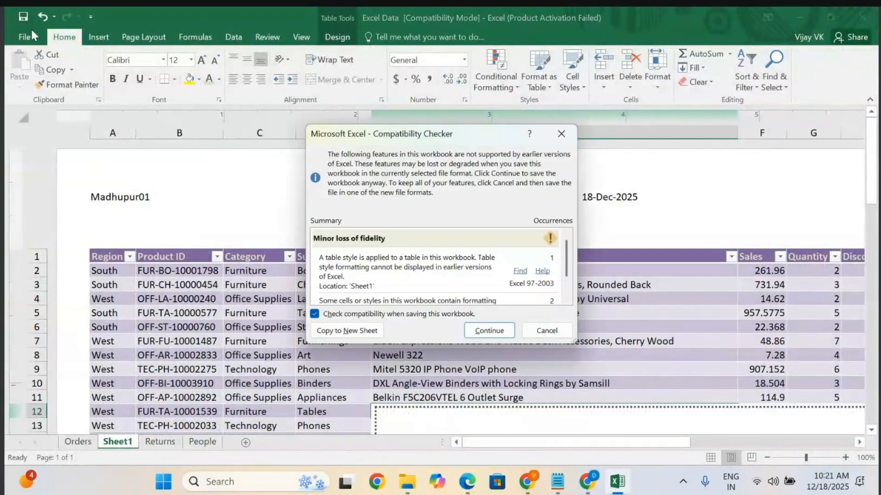
click(551, 331)
Launch Excel 2016 from the Windows search.
click(254, 483)
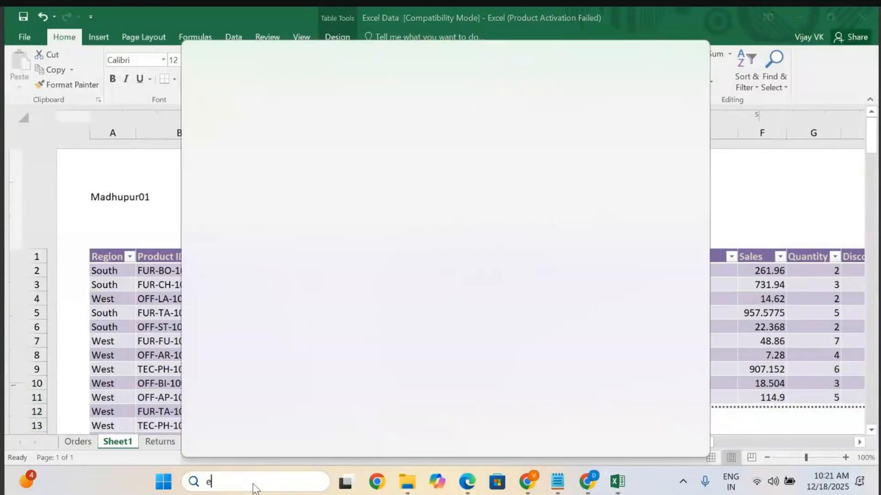
text(excel)
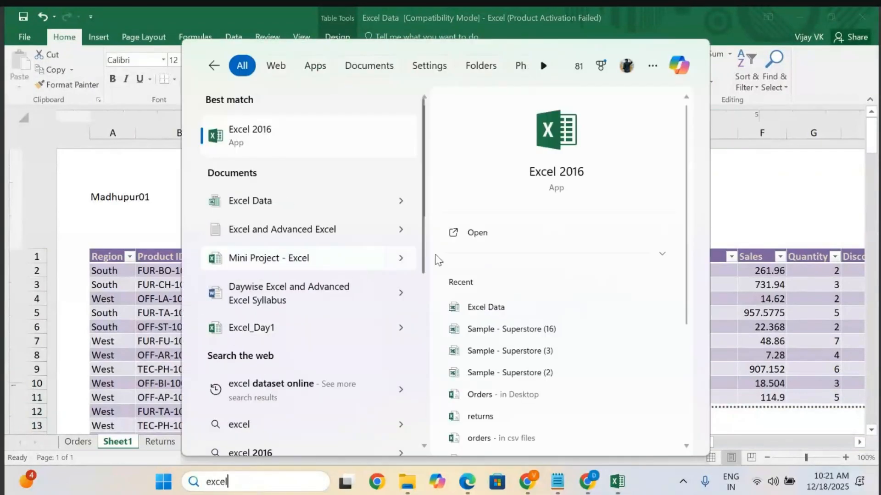
click(502, 239)
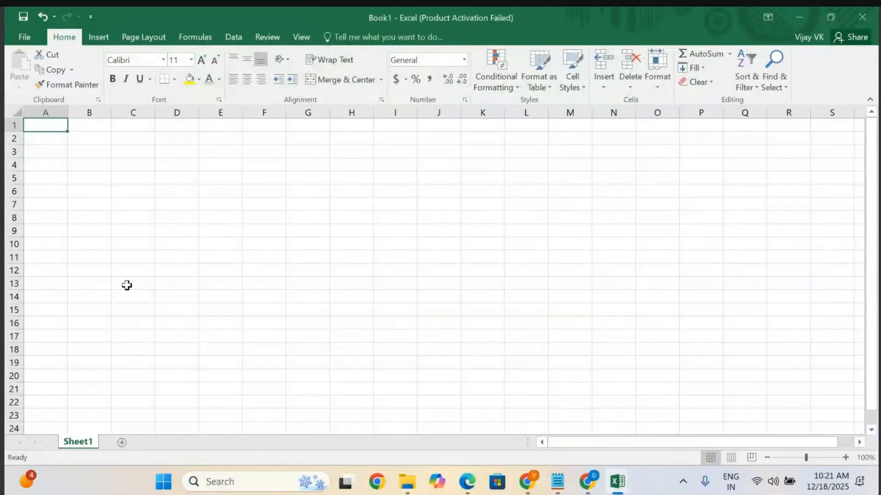
Open the recent workbook Sample - Superstore (3).
click(27, 32)
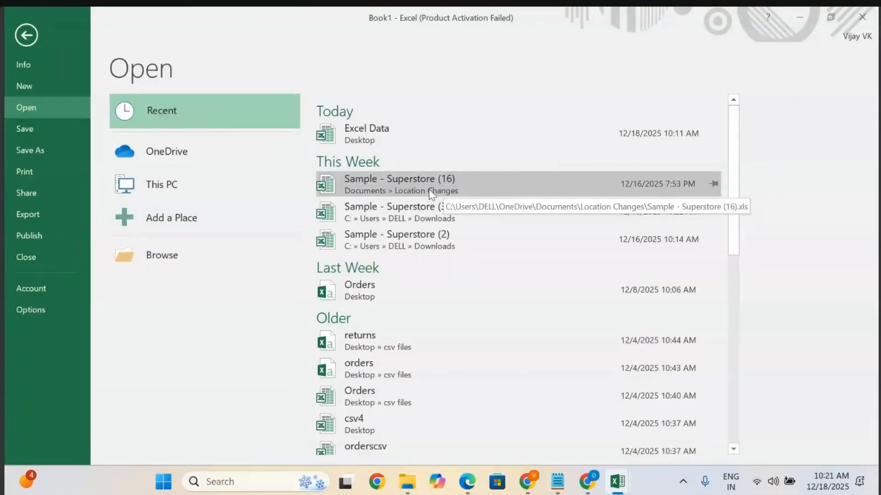
click(397, 208)
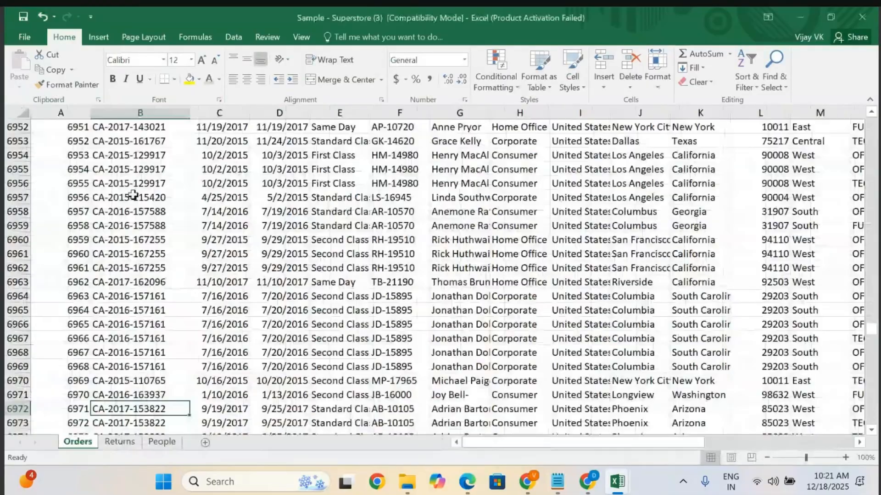
Select the headers and first 20 rows of columns A to I on the Orders sheet and copy them.
click(172, 310)
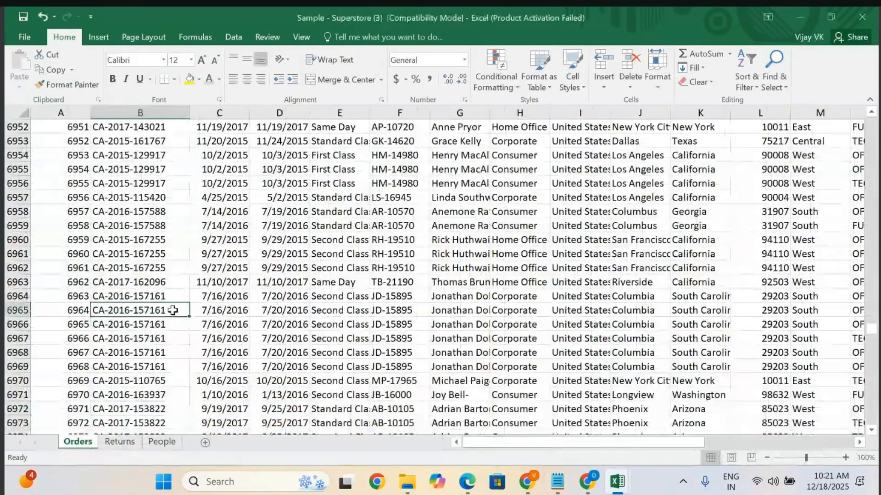
key(ctrl+Up)
click(54, 126)
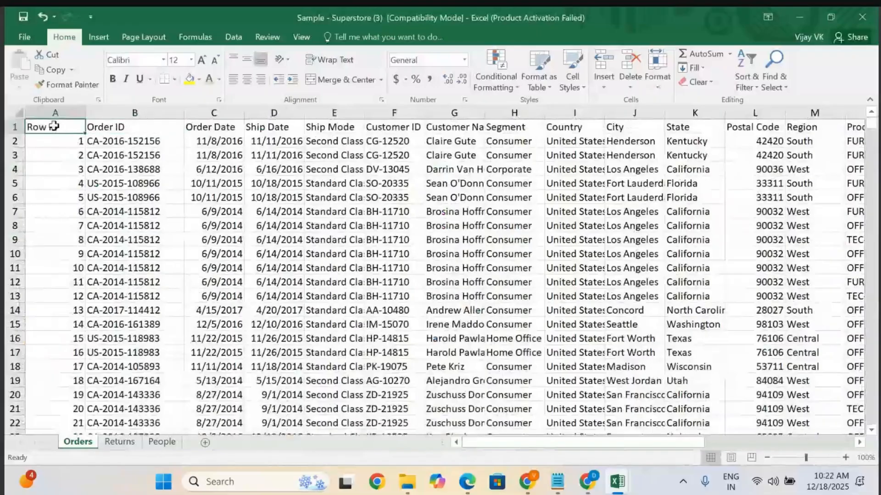
scroll(54, 126, right, 10)
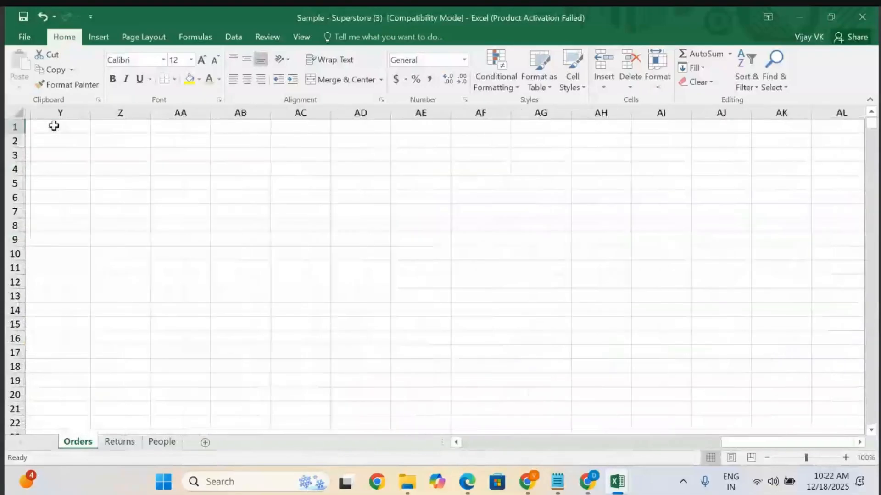
scroll(54, 125, left, 10)
key(shift+Right)
key(shift+Right)
key(shift+Right)
key(shift+Right)
key(shift+Right)
key(shift+Right)
key(shift+Right)
key(shift+Right)
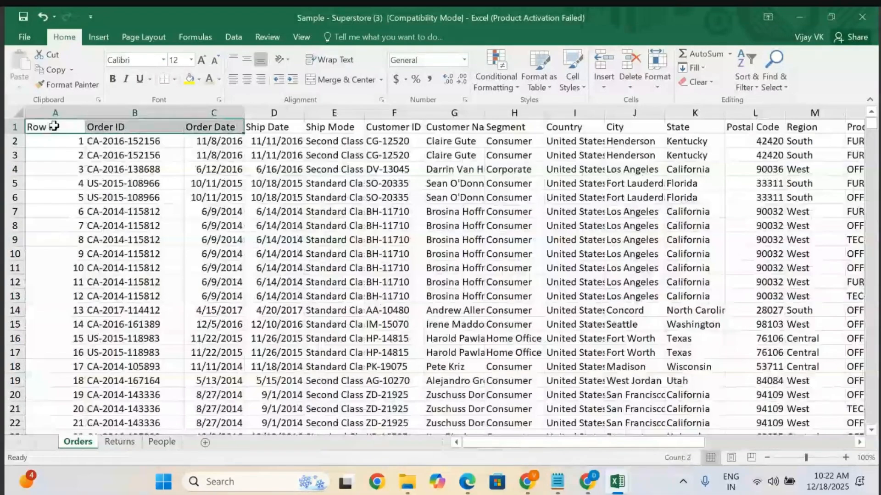
key(shift+Down)
key(shift+Down)
key(shift+Down)
key(shift+Down)
key(shift+Down)
key(shift+Down)
key(shift+Down)
key(shift+Down)
key(shift+Down)
key(shift+Down)
key(shift+Down)
key(shift+Down)
key(shift+Down)
key(shift+Down)
key(shift+Down)
key(shift+Down)
key(shift+Down)
key(shift+Down)
key(shift+Down)
key(shift+Down)
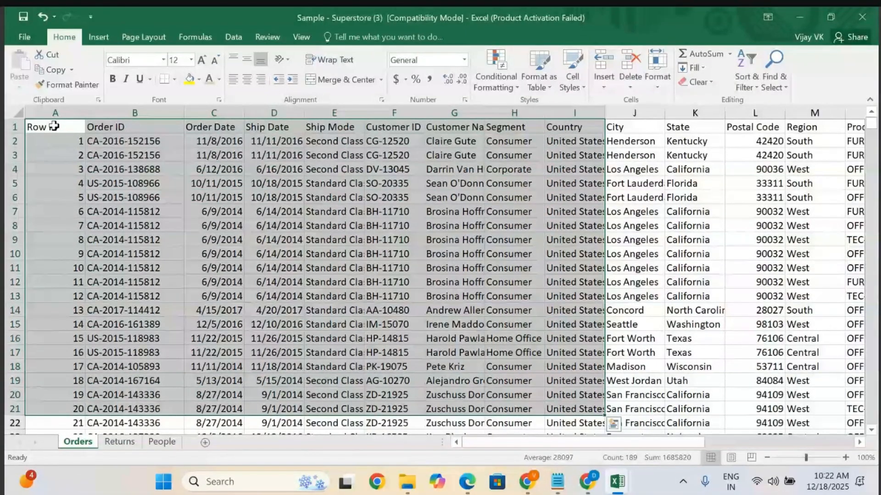
key(ctrl+c)
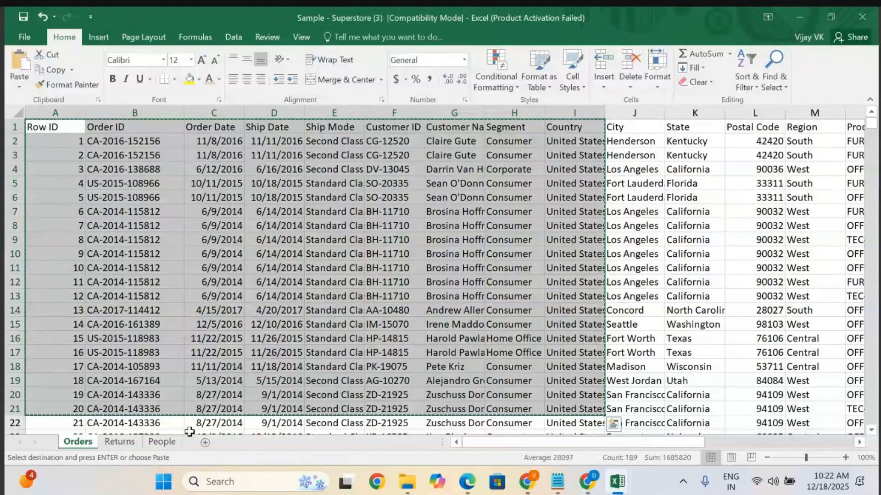
Add a new sheet and paste the copied range into it.
click(205, 442)
key(ctrl+v)
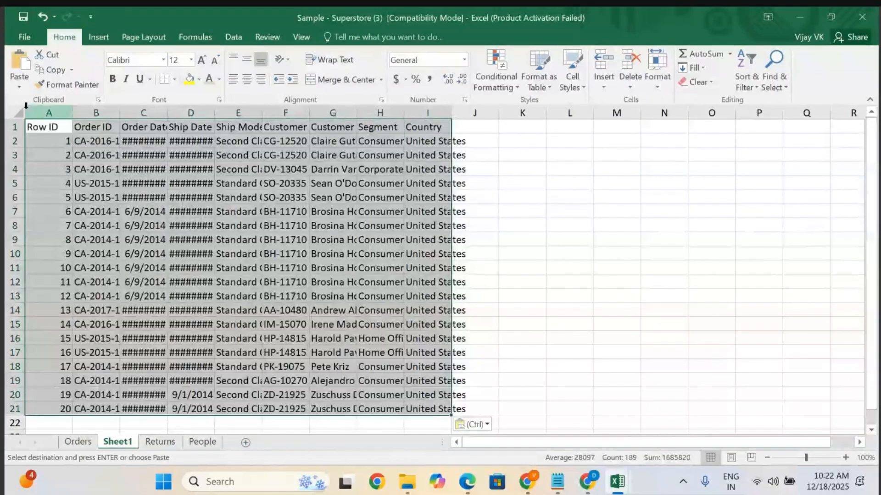
Autofit all column widths on the new sheet.
click(19, 117)
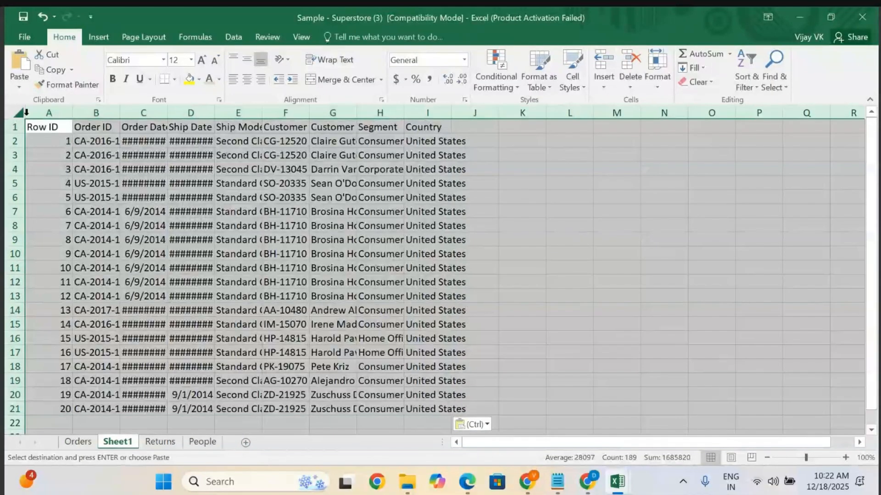
double_click(72, 110)
click(399, 184)
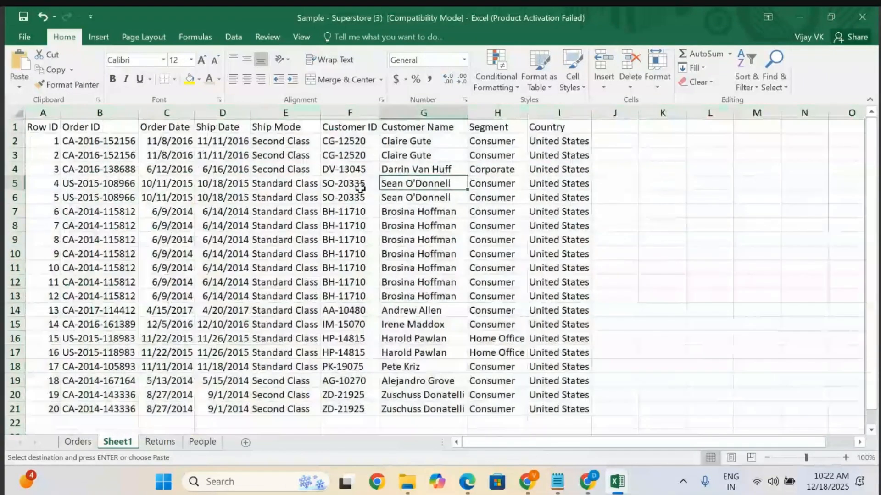
Convert the pasted data range into a table with headers and apply a medium red table style.
click(115, 182)
key(ctrl+a)
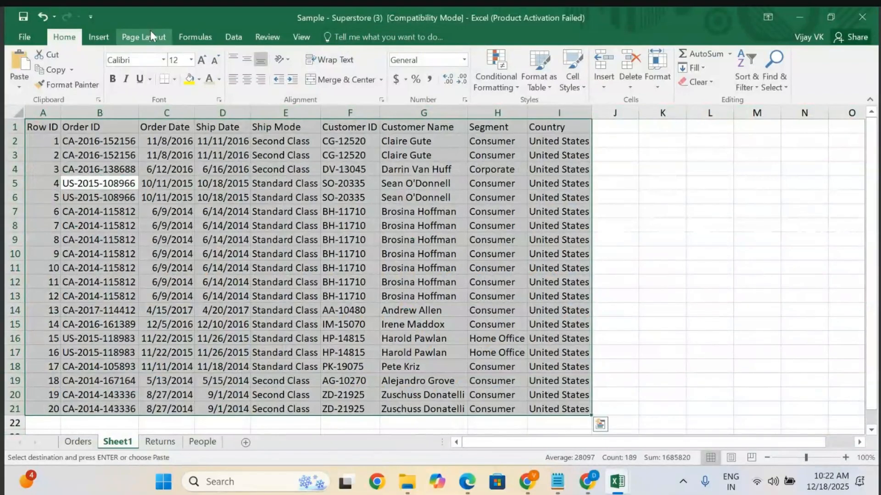
click(99, 32)
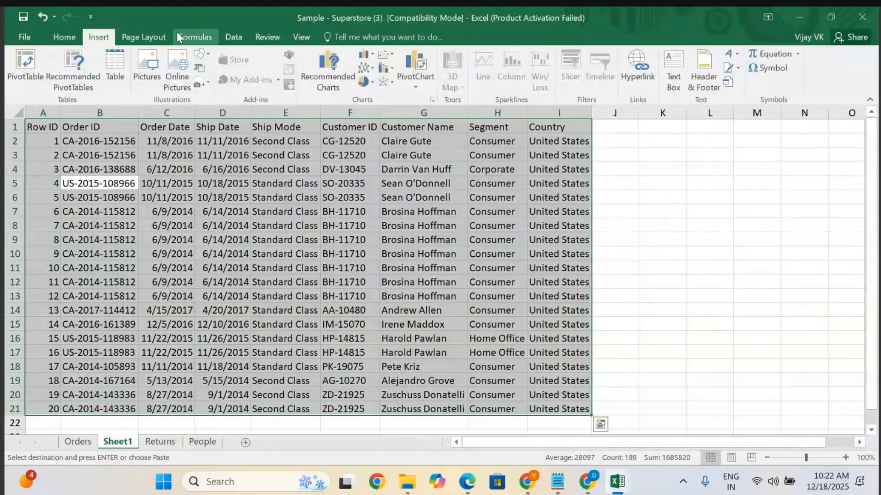
click(113, 69)
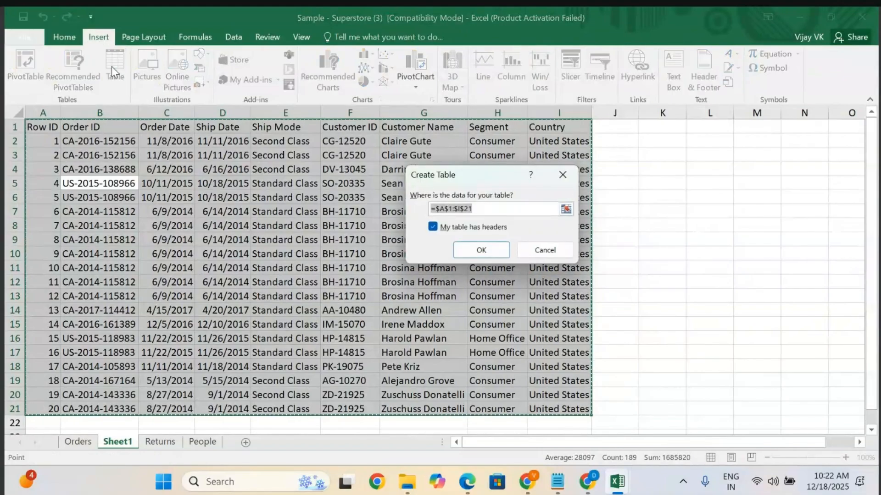
click(477, 251)
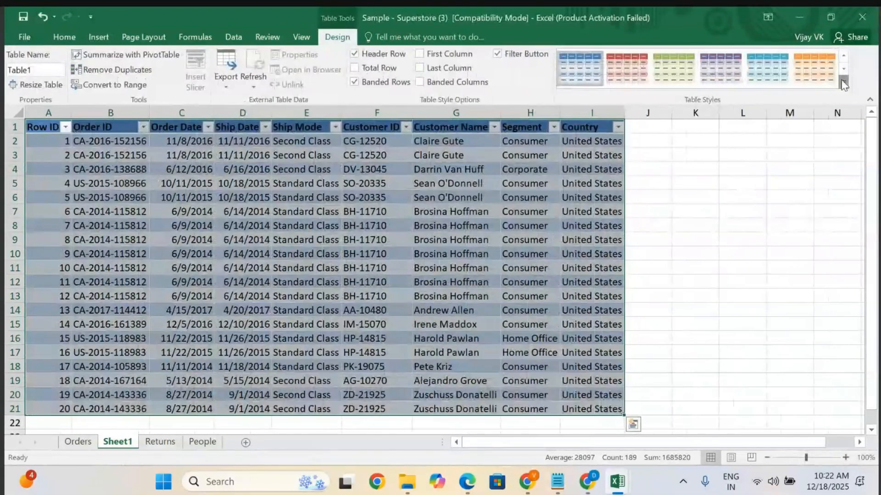
click(842, 83)
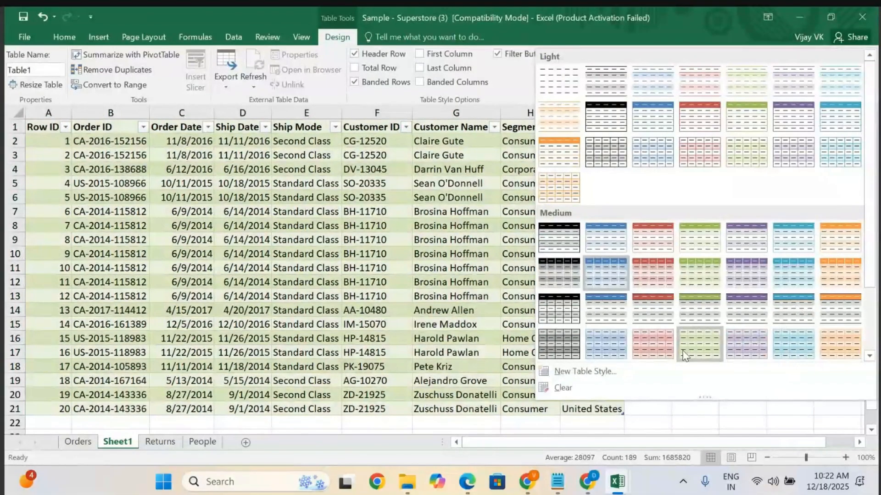
click(651, 347)
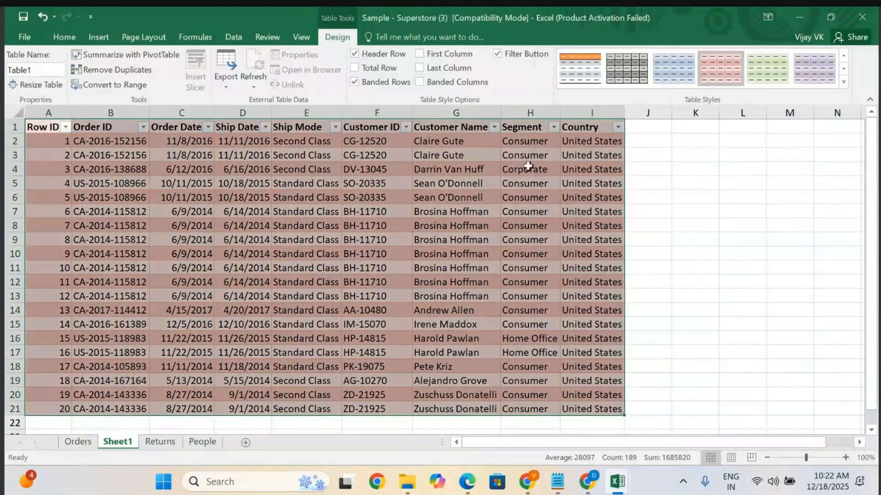
Open the page header and insert the mountain picture from the Pictures folder into the right header section.
click(99, 38)
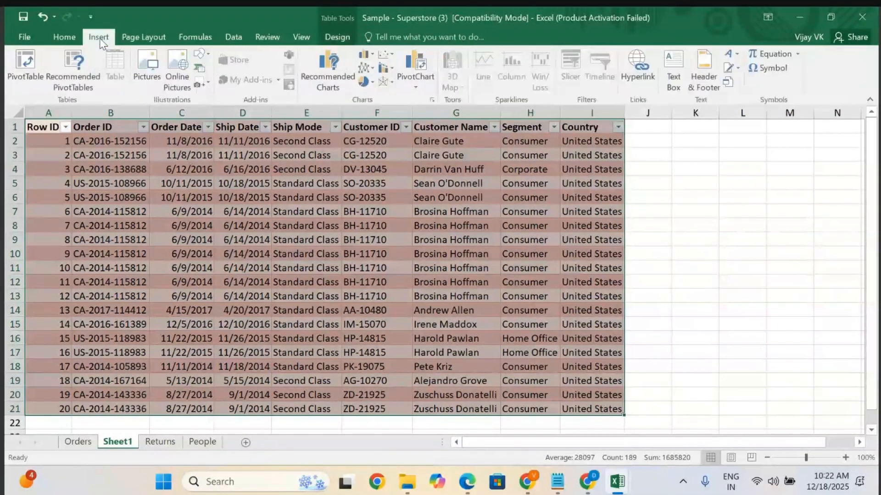
click(700, 74)
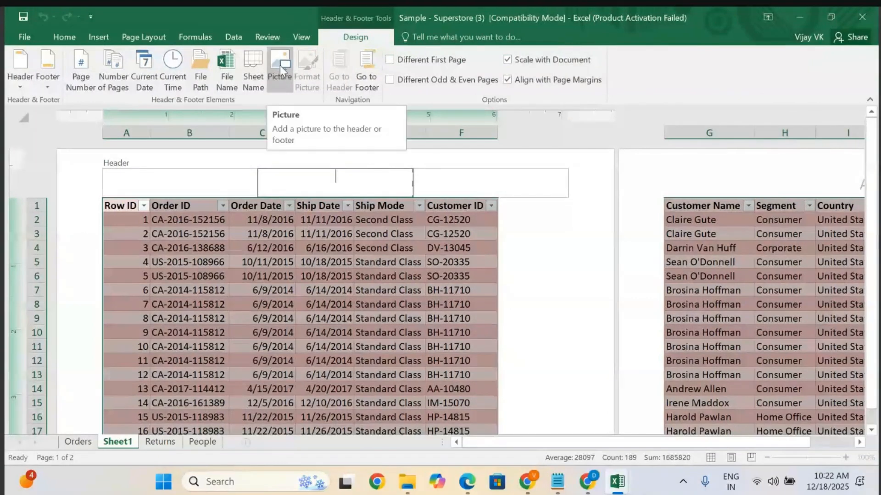
click(448, 181)
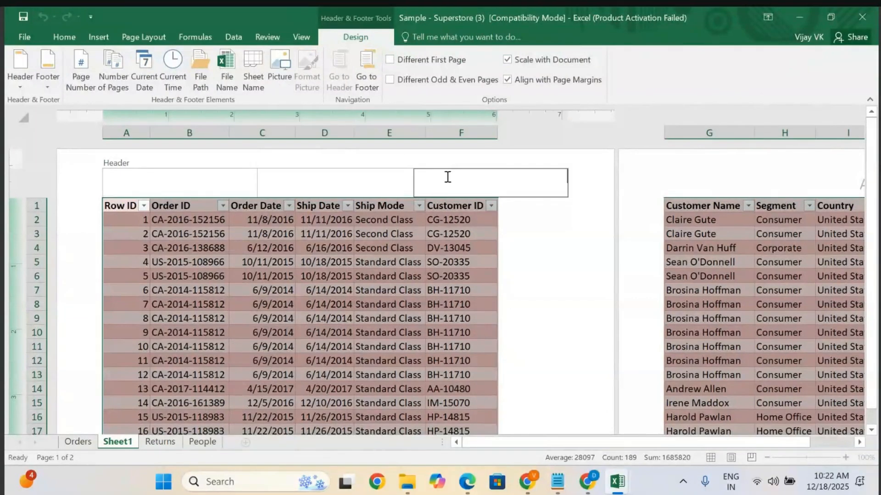
click(277, 72)
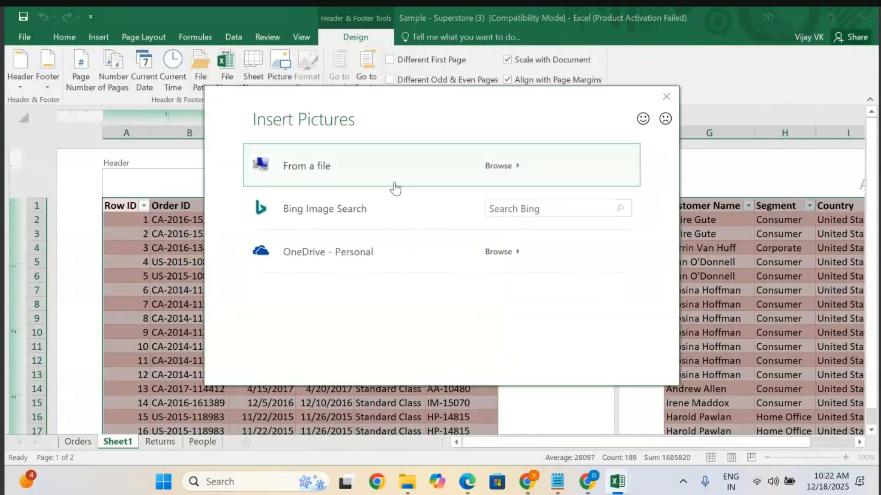
click(516, 168)
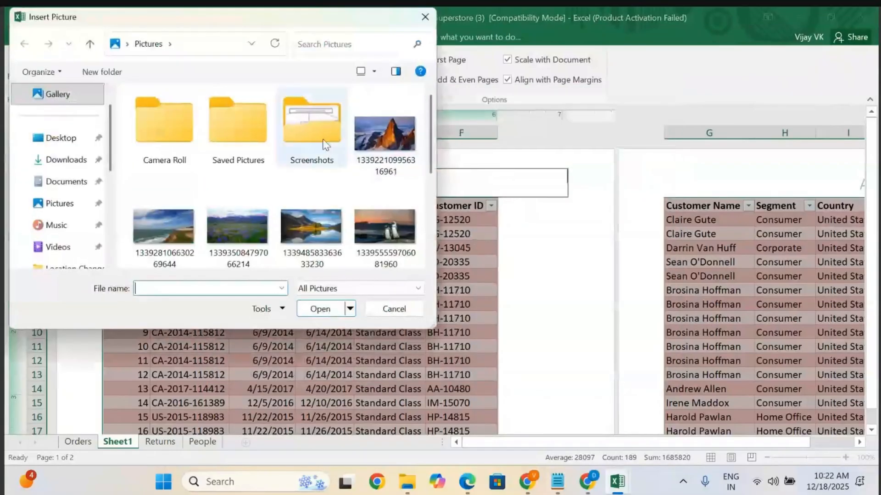
click(385, 133)
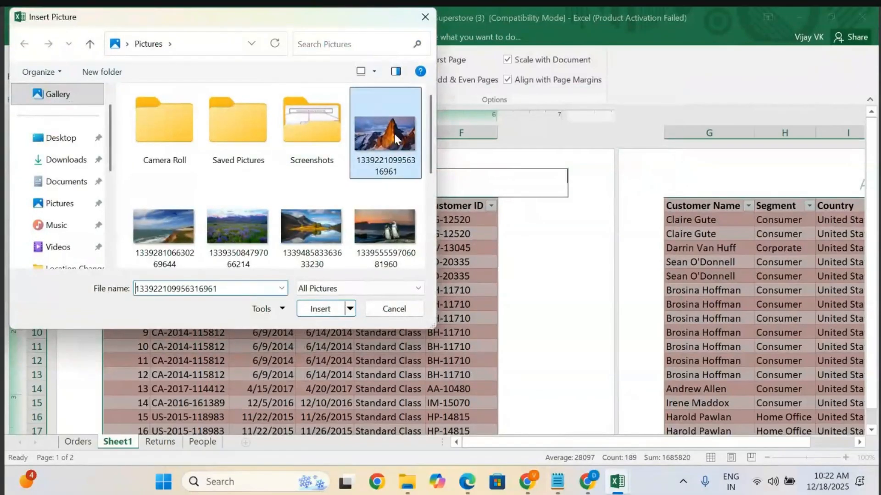
click(316, 310)
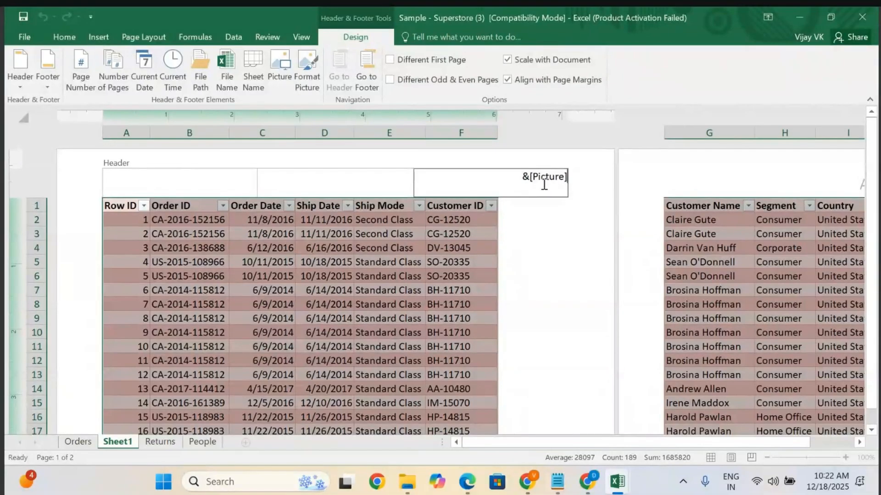
click(536, 246)
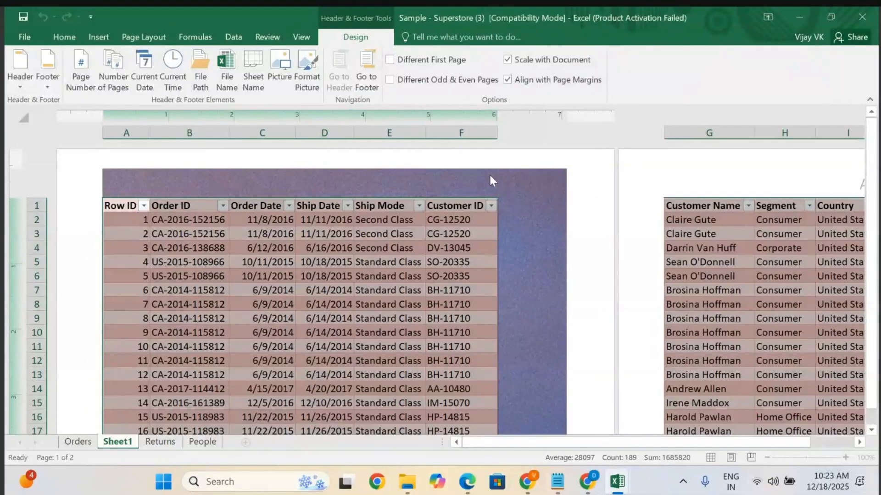
click(490, 176)
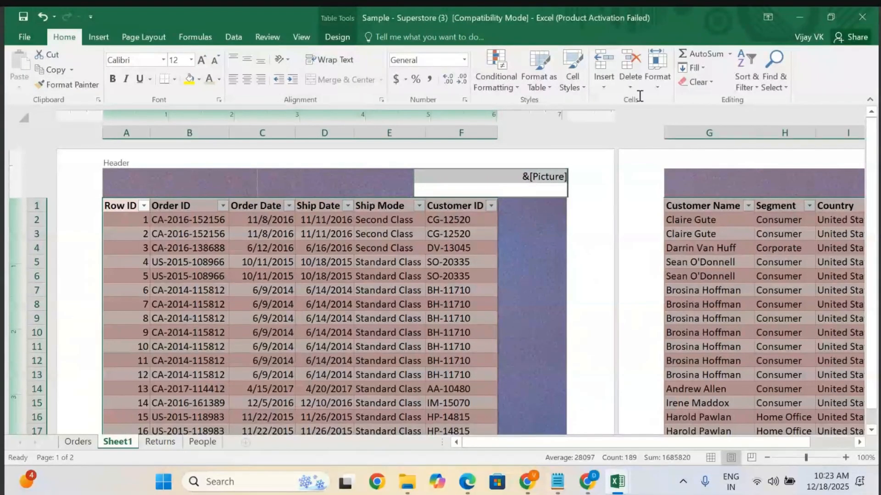
click(338, 37)
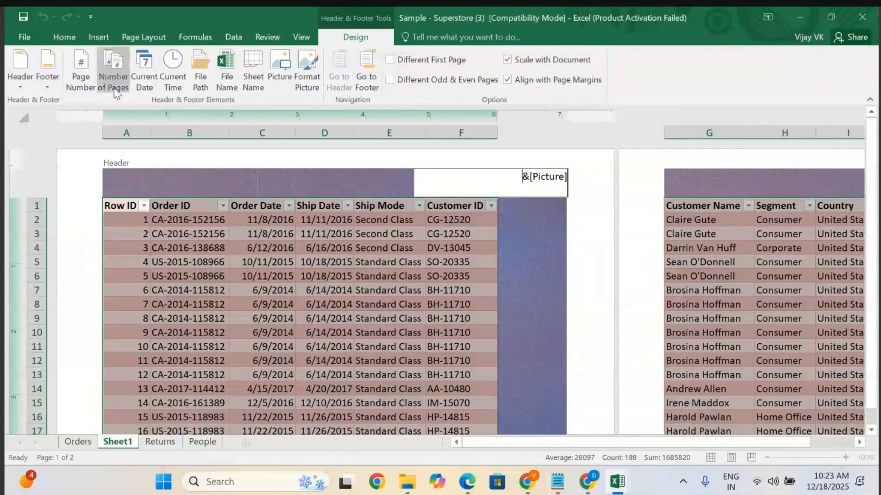
click(302, 37)
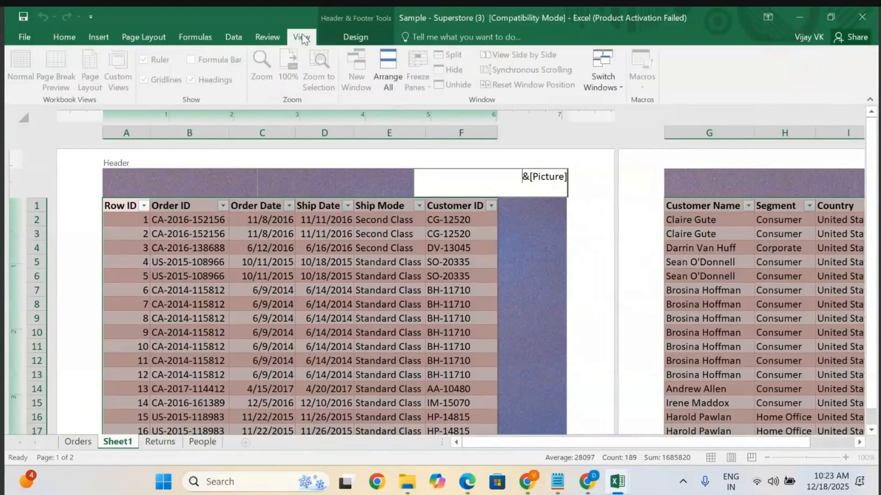
click(356, 39)
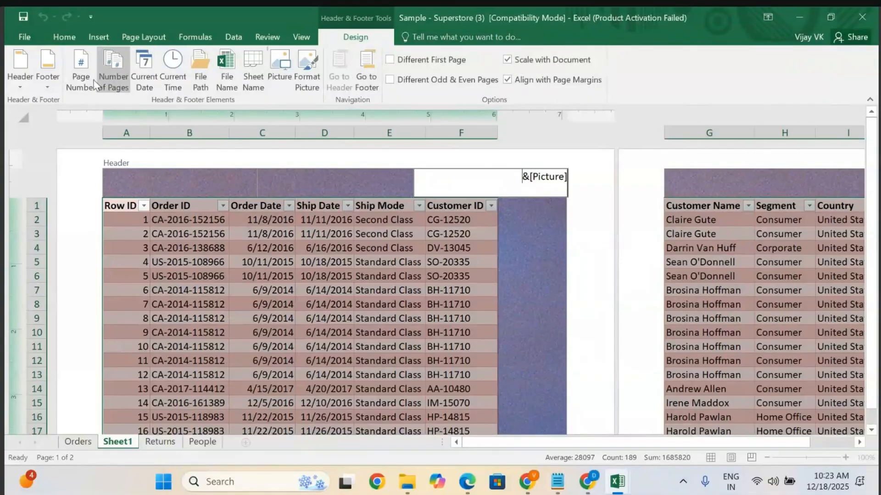
click(301, 36)
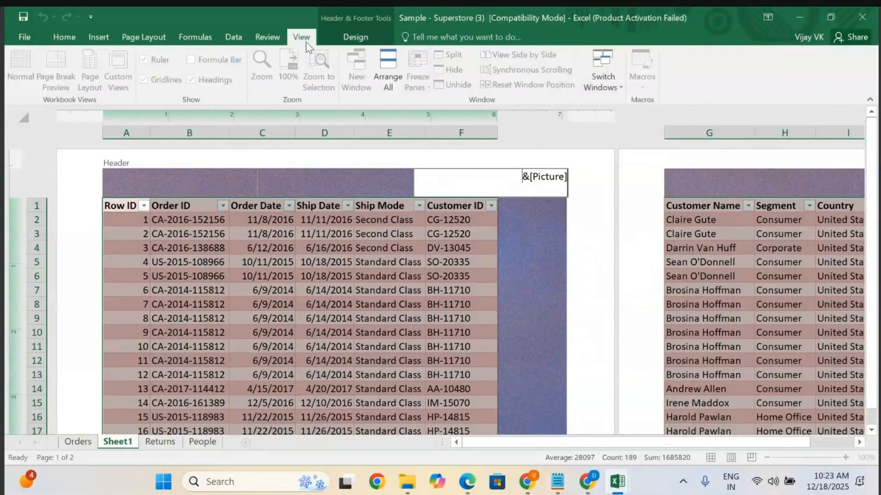
click(254, 33)
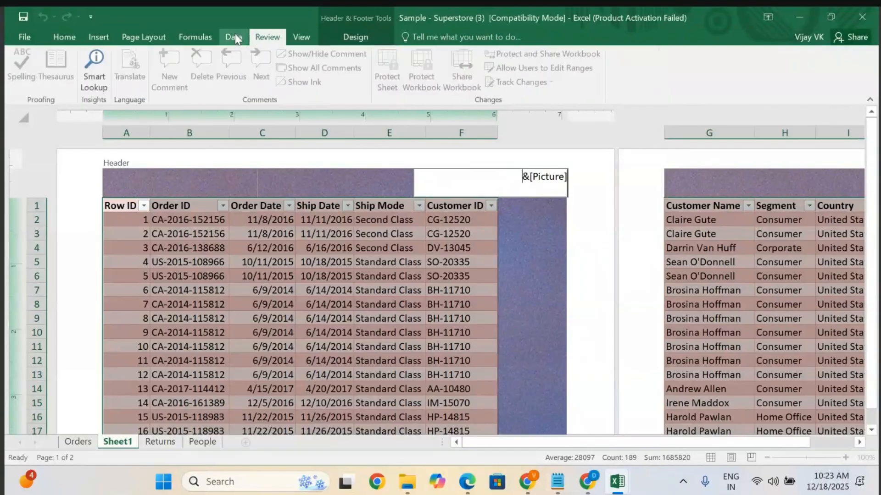
click(234, 35)
click(188, 38)
click(151, 41)
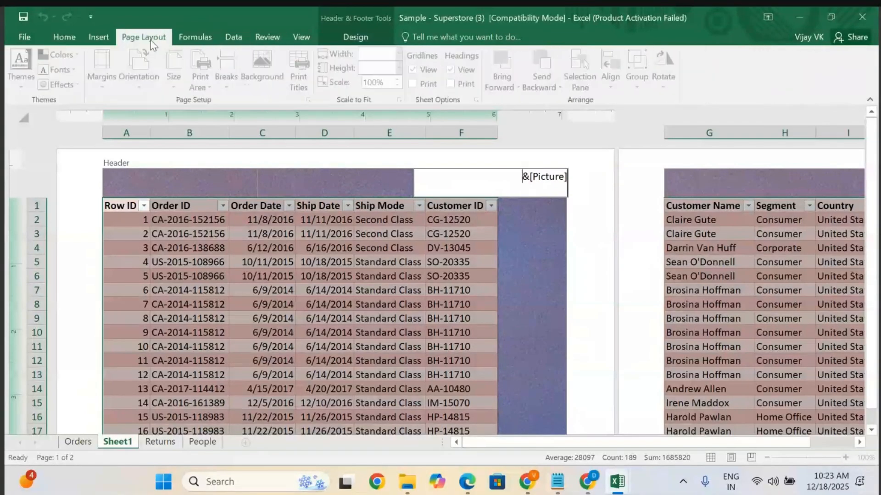
click(92, 38)
click(64, 36)
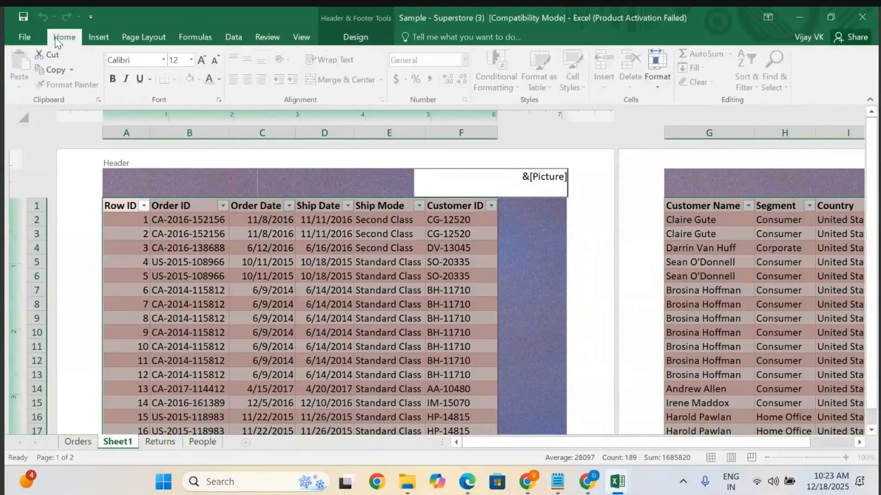
click(512, 187)
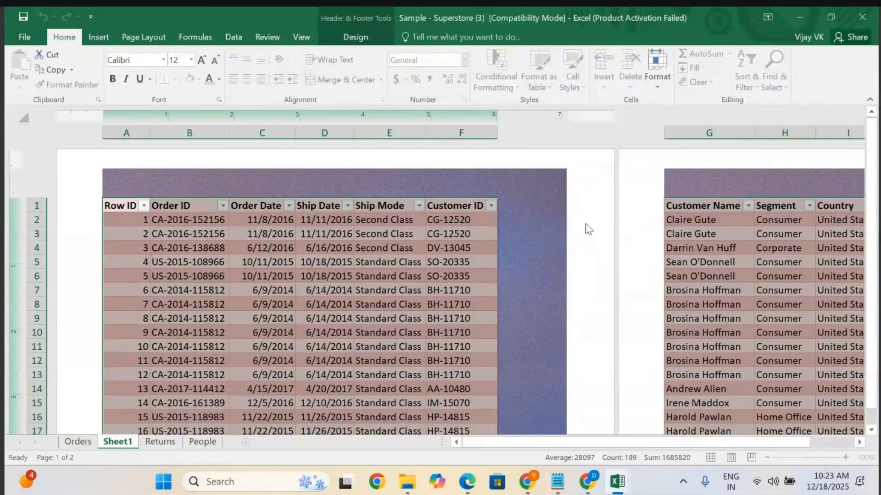
key(alt+f)
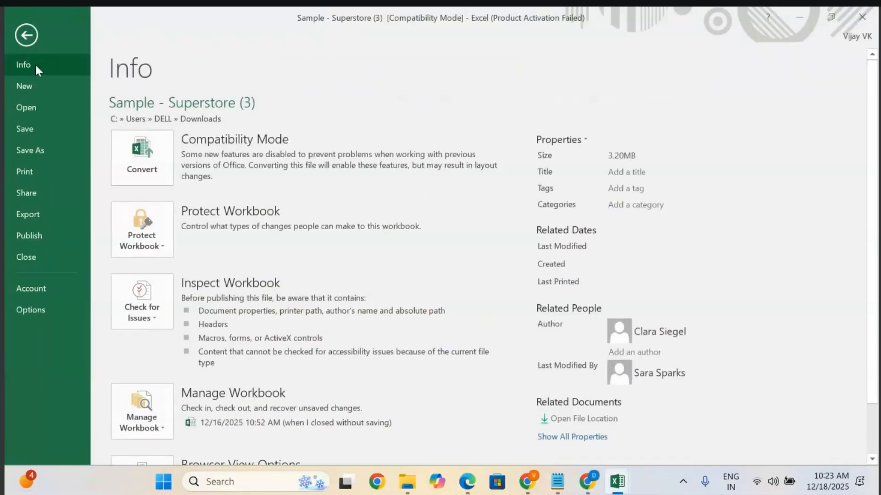
click(26, 35)
Enter the date 18-Dec- 2025 in the centre header section.
click(366, 182)
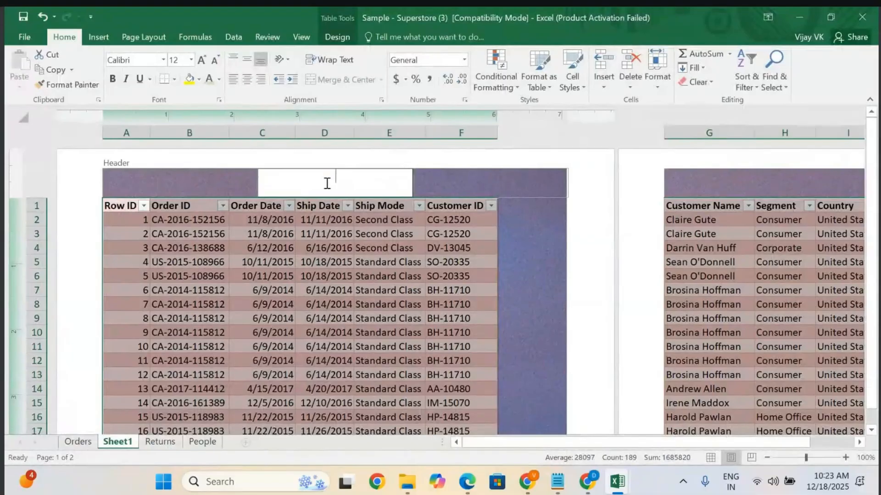
text(18-D)
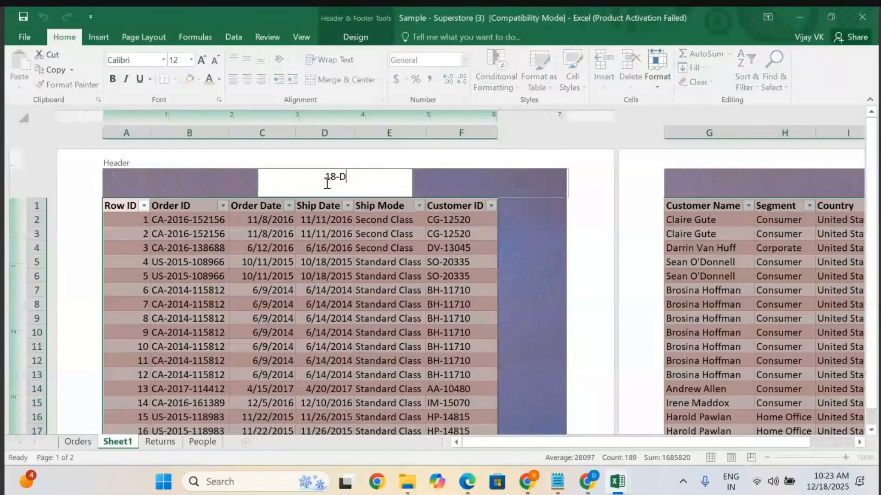
text(ec- 2025)
click(201, 180)
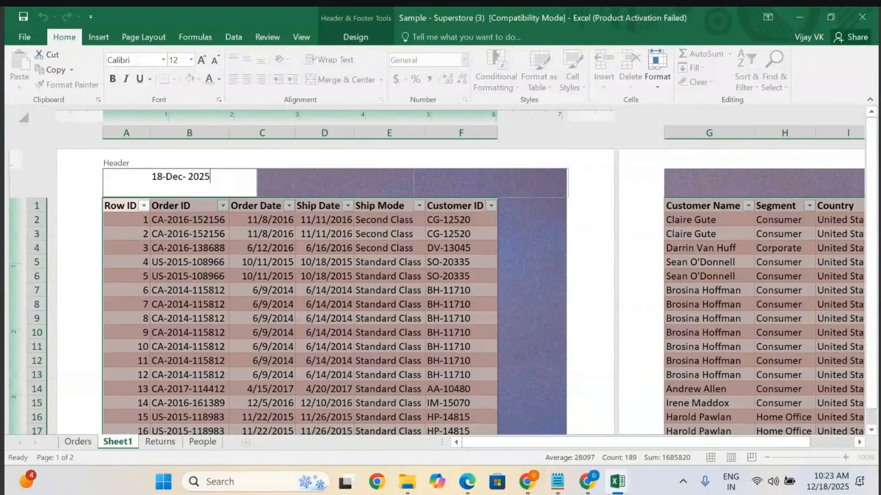
click(311, 181)
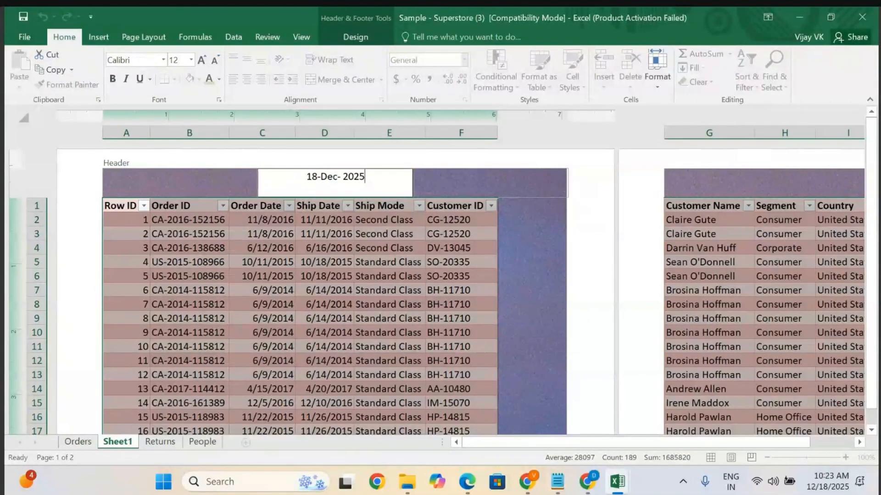
click(248, 159)
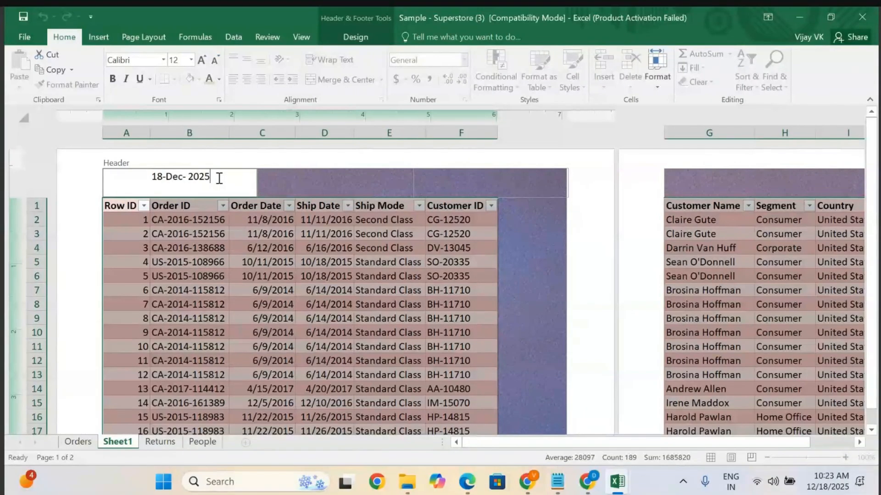
click(540, 212)
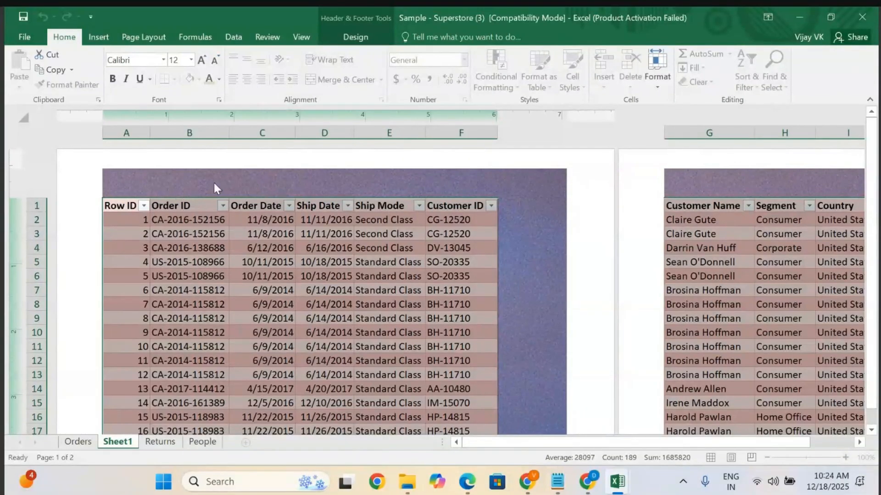
Enter a person's name in the left header section and review the page.
click(185, 186)
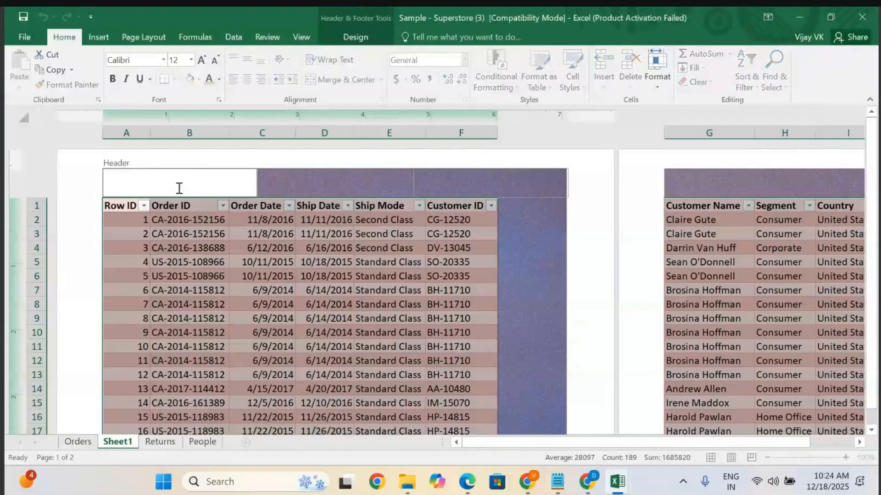
text(Man)
text(dhapur)
click(583, 228)
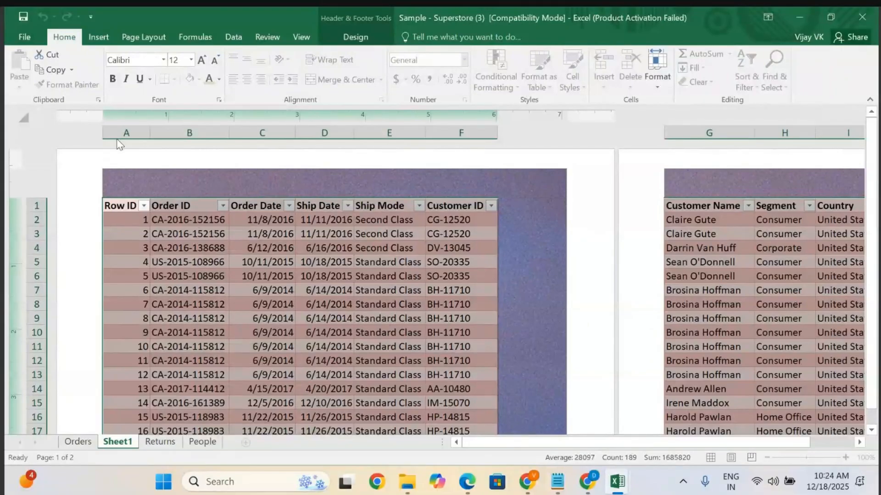
click(588, 255)
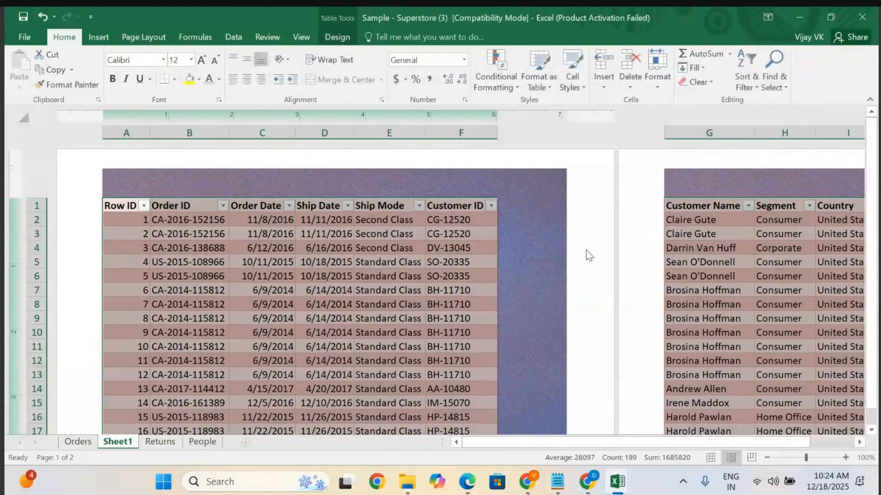
scroll(588, 255, down, 10)
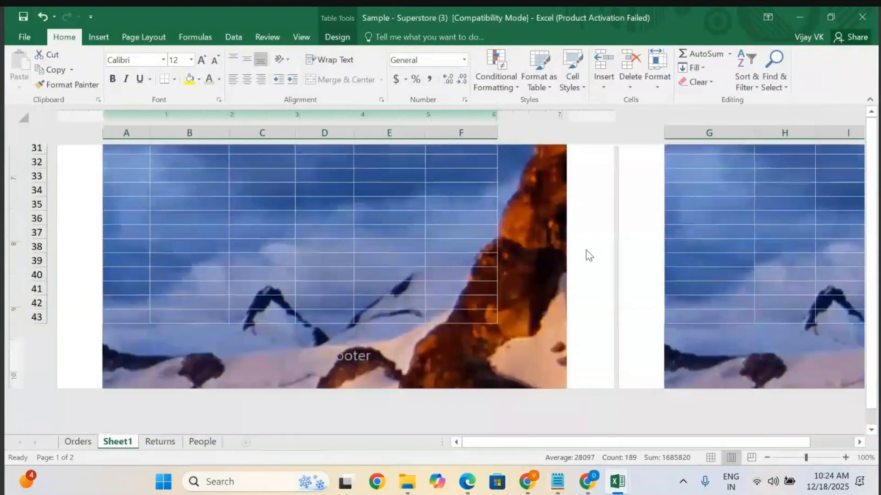
scroll(589, 256, up, 7)
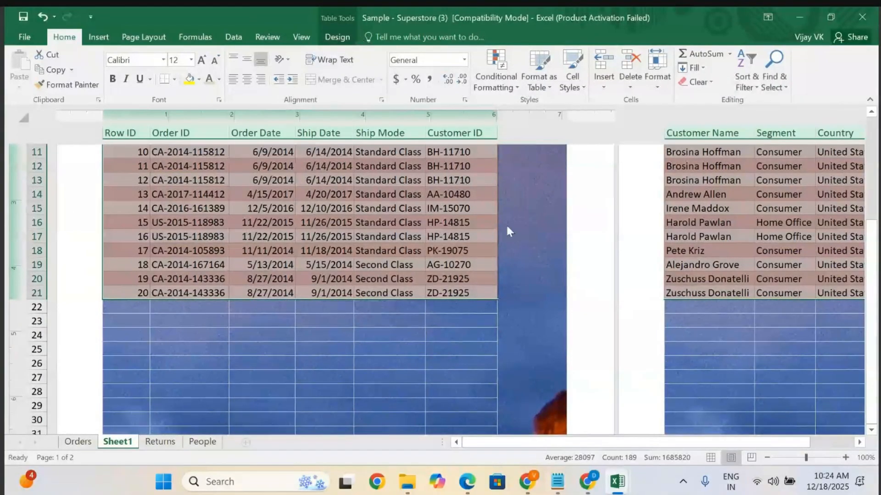
click(617, 234)
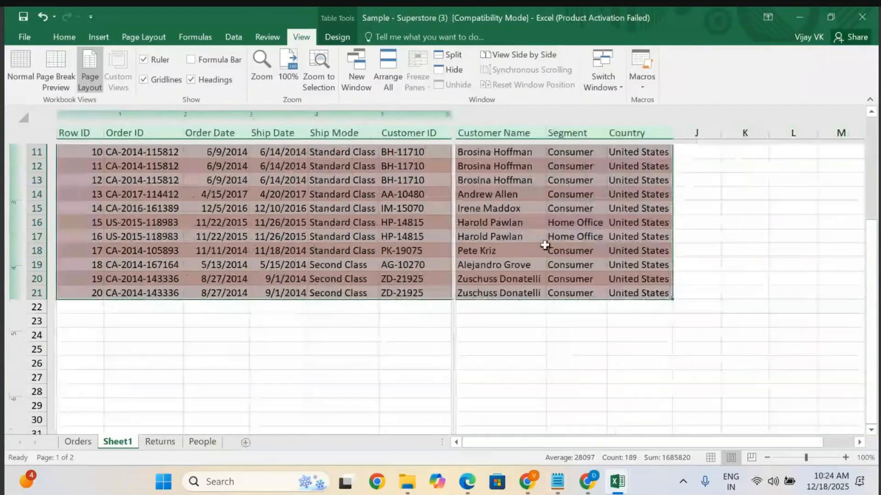
click(297, 344)
scroll(275, 321, up, 3)
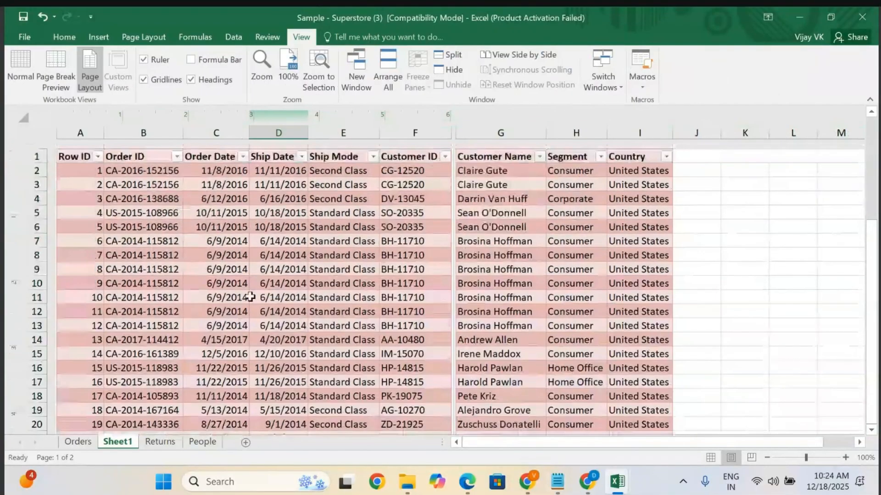
scroll(486, 295, down, 4)
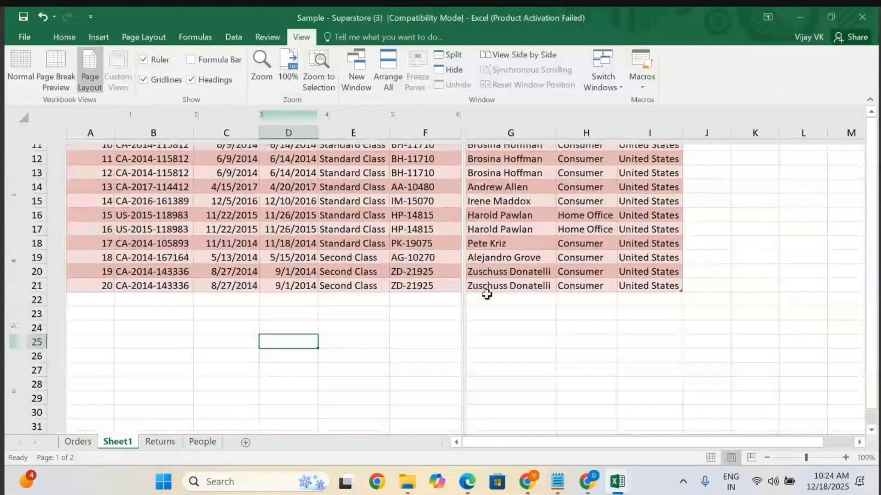
scroll(487, 295, up, 4)
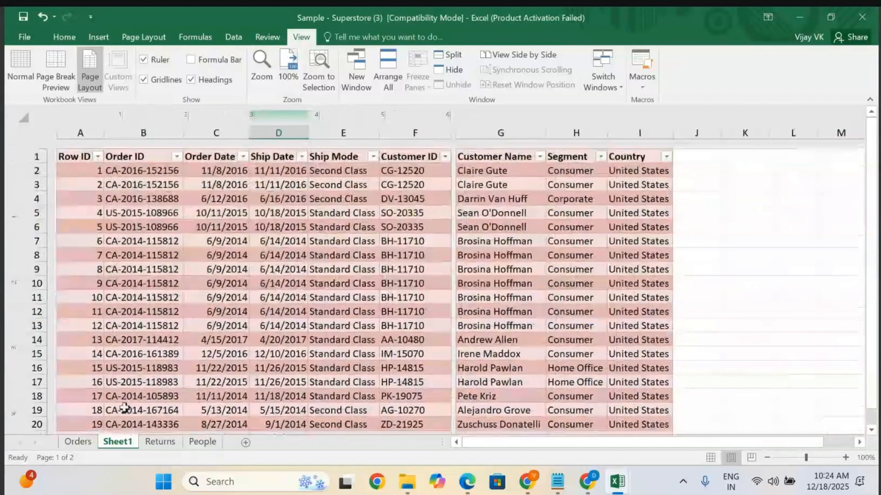
Copy the selected Orders data into a new sheet and autofit all column widths.
click(71, 445)
key(ctrl+c)
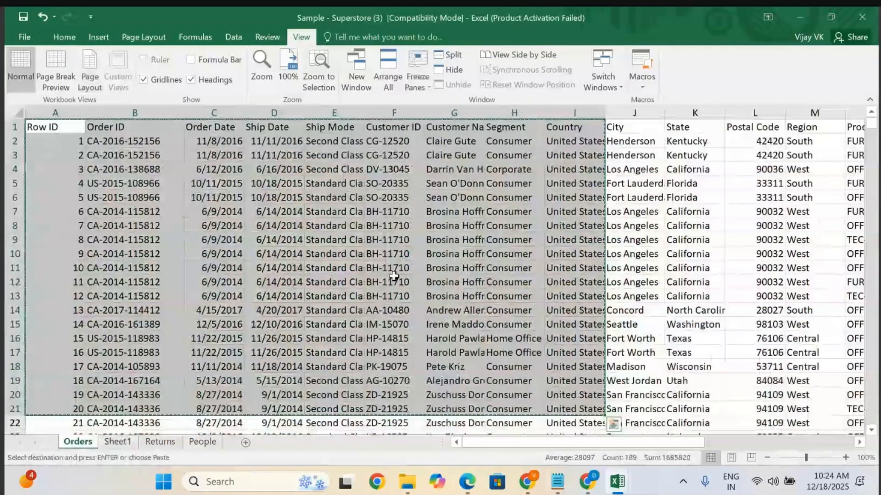
click(246, 443)
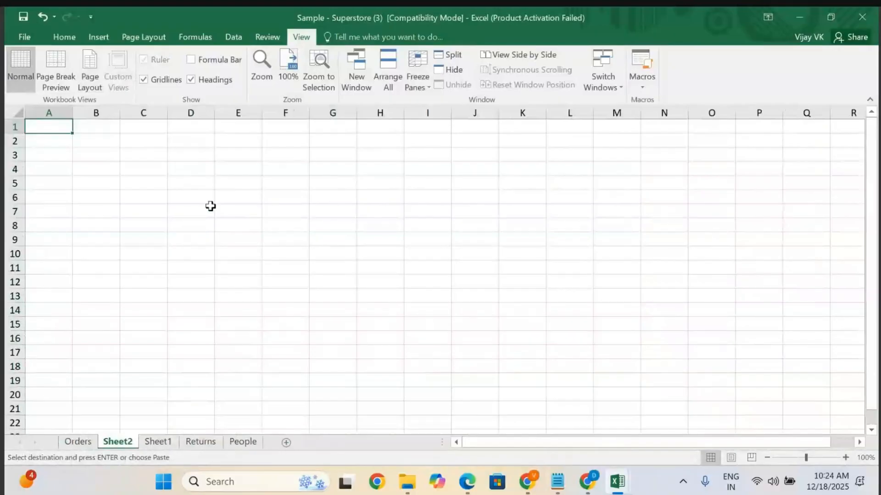
key(Return)
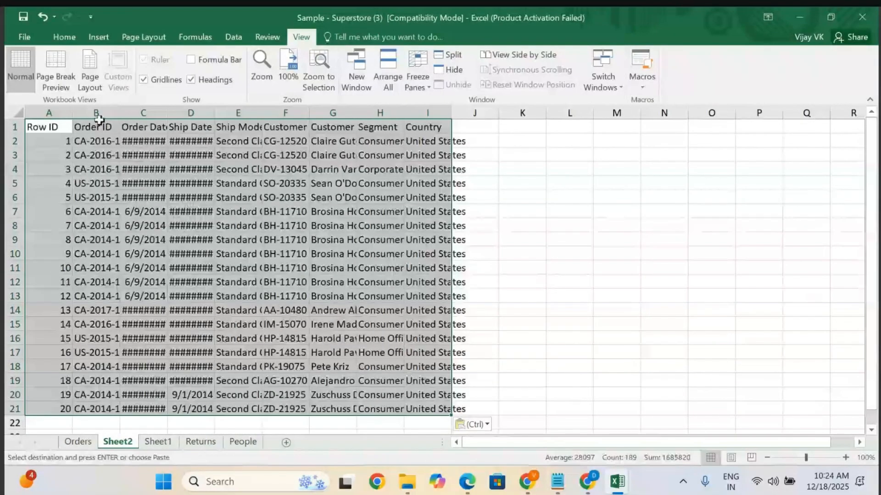
click(16, 112)
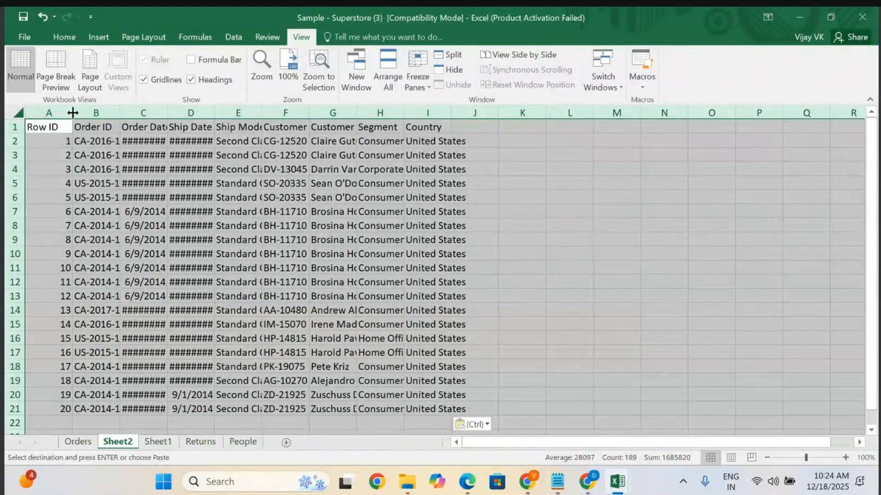
double_click(71, 112)
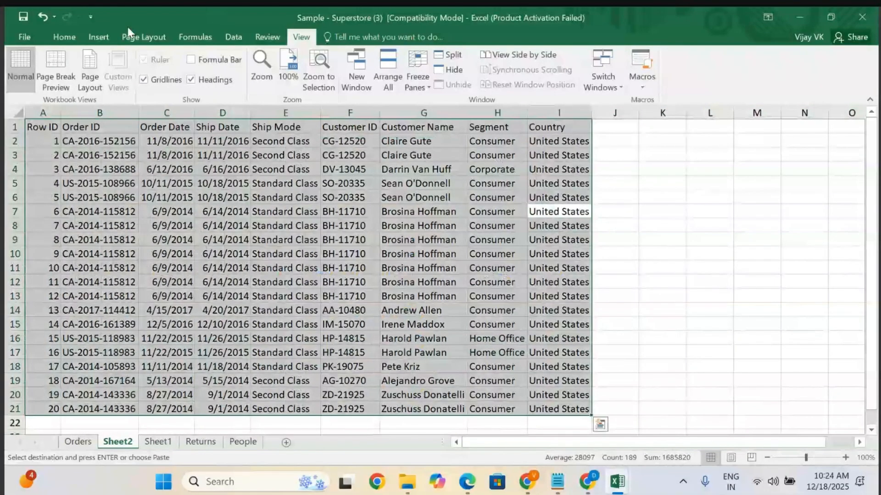
Convert the pasted data into a table and apply a dark grey medium table style.
click(98, 36)
click(115, 64)
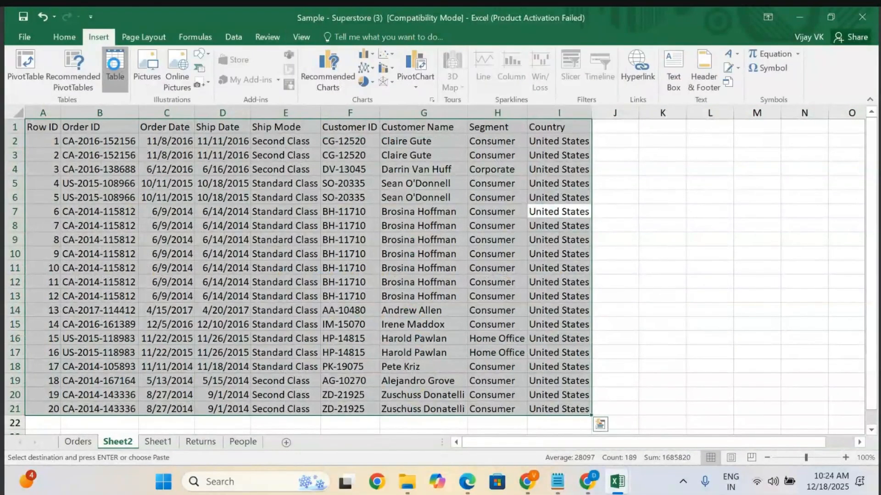
click(481, 250)
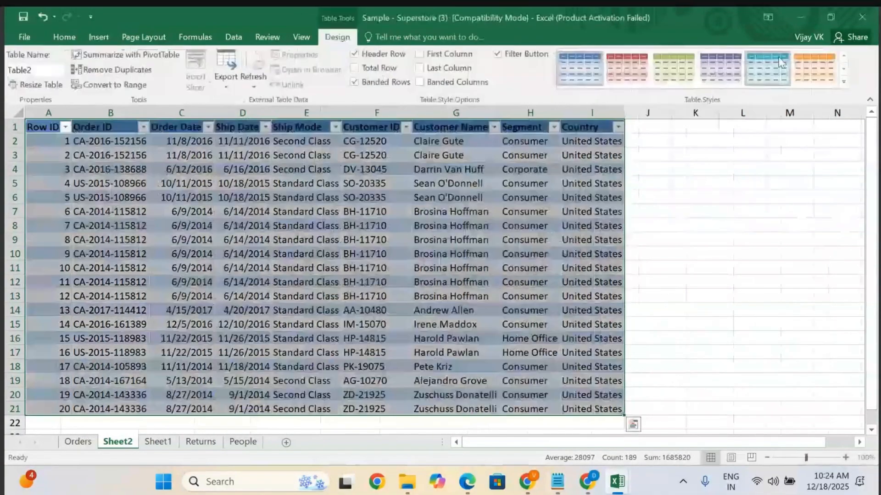
click(844, 82)
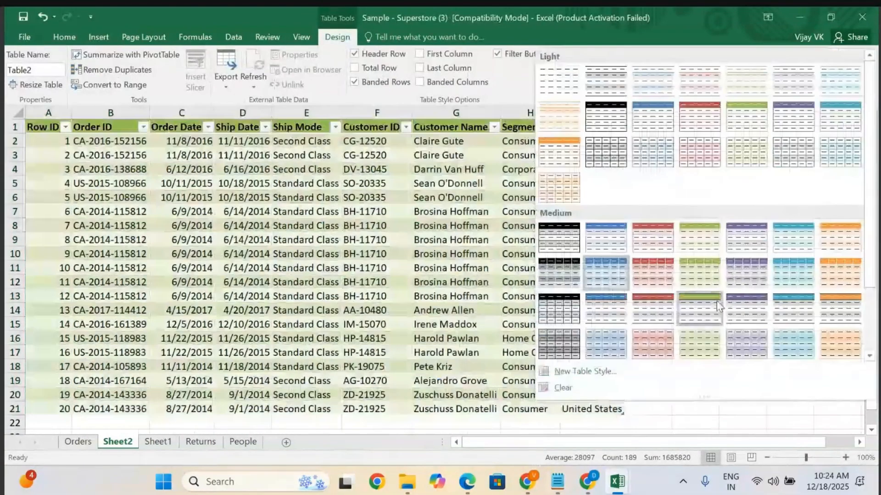
click(552, 350)
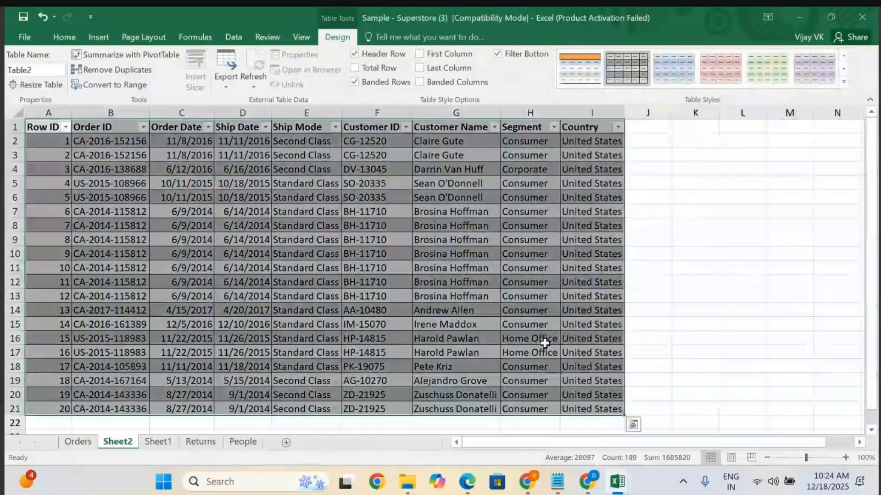
Open the page header and insert the mountain picture from the Pictures folder into the right header section.
click(98, 37)
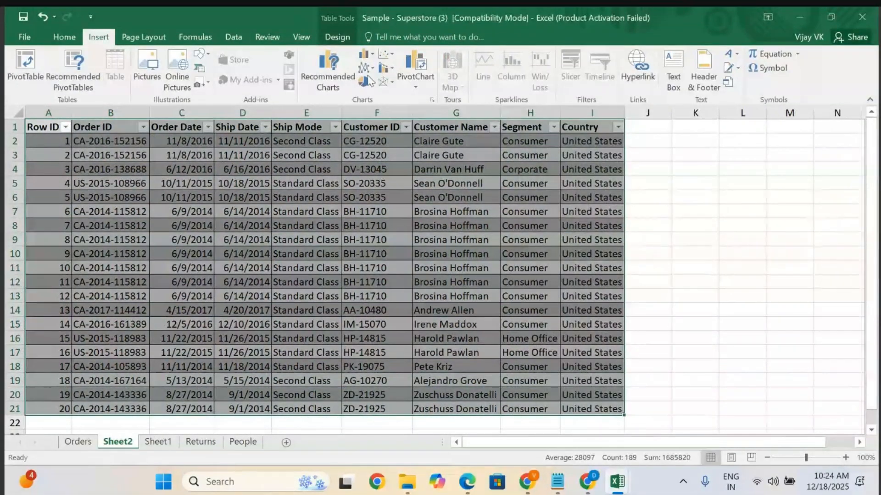
click(709, 78)
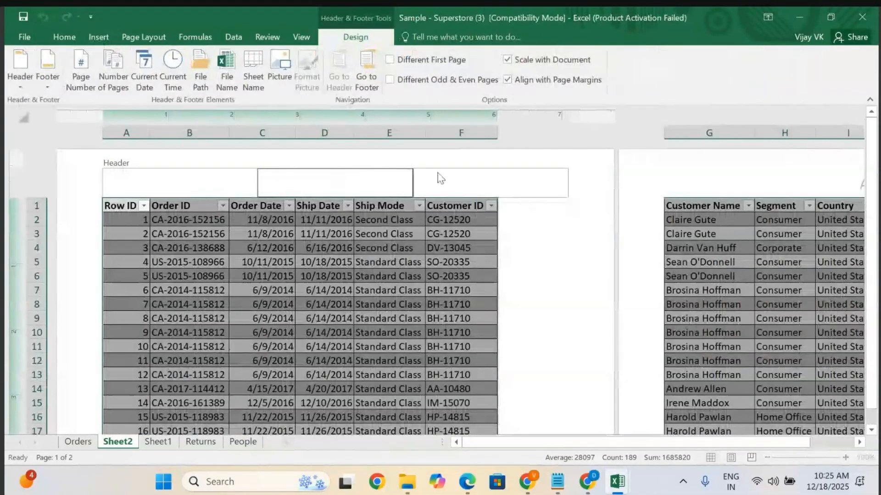
click(451, 174)
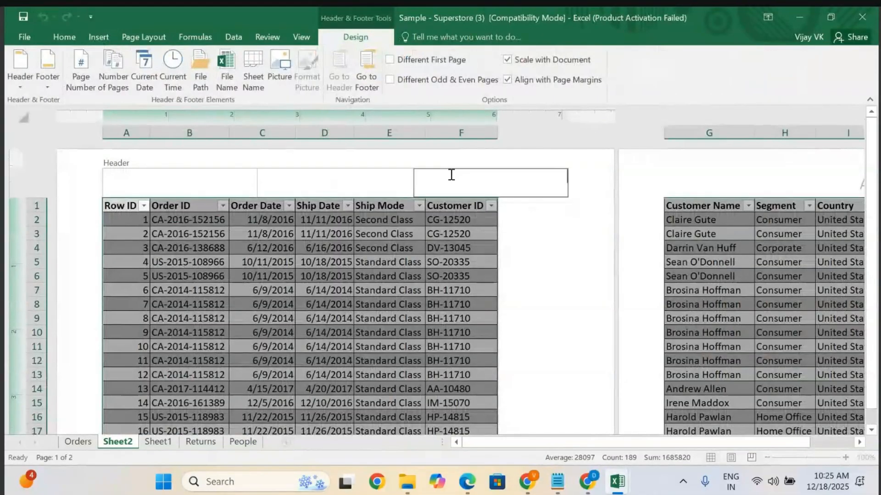
click(279, 64)
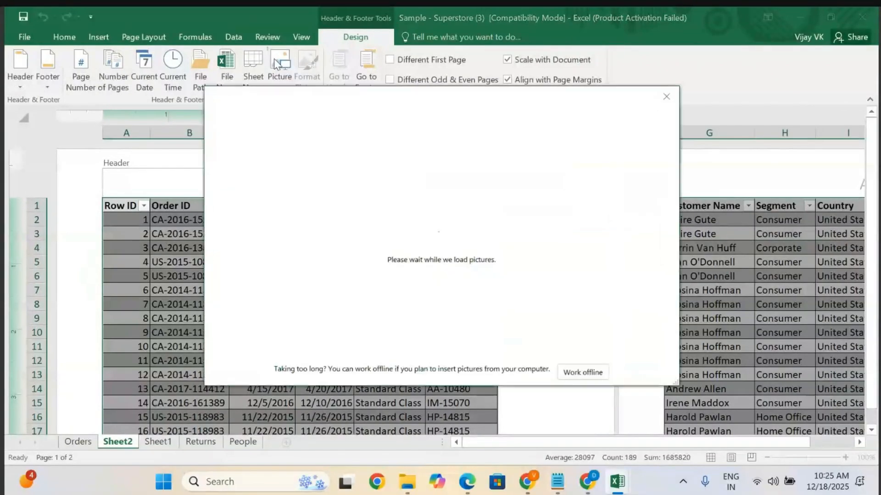
click(498, 166)
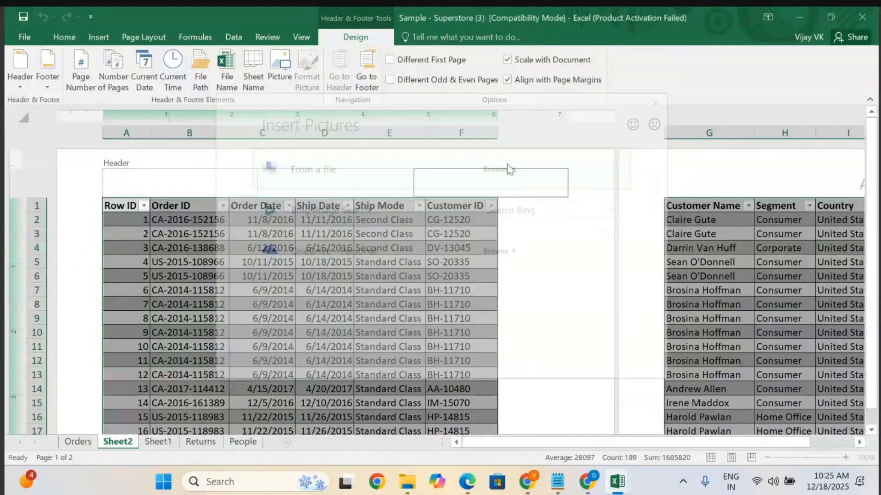
click(382, 124)
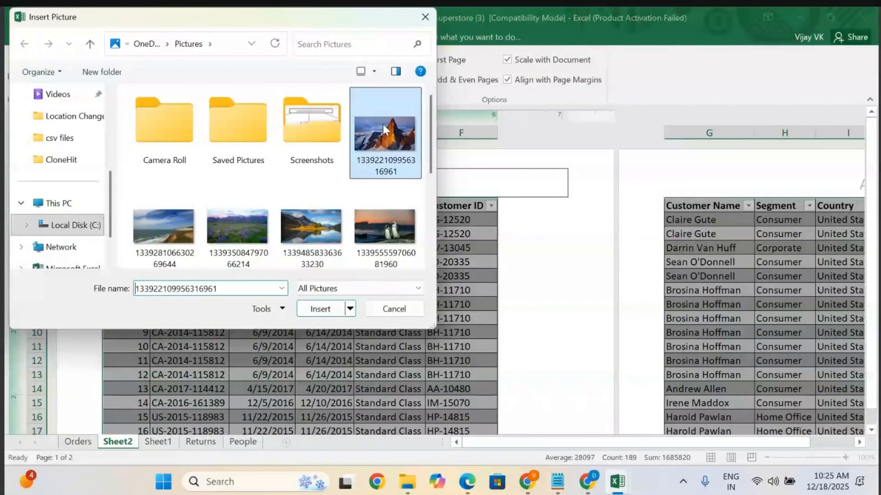
click(318, 309)
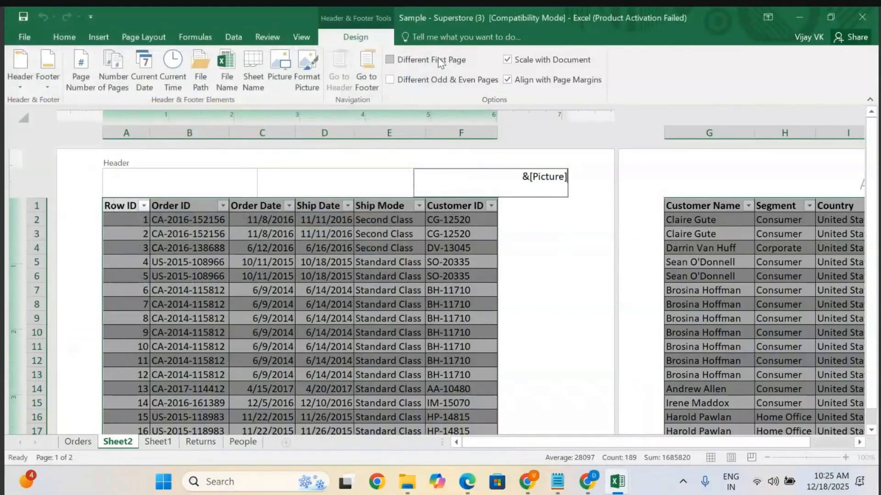
Shrink the header picture to a 10% scale and adjust its height in Format Picture.
click(308, 39)
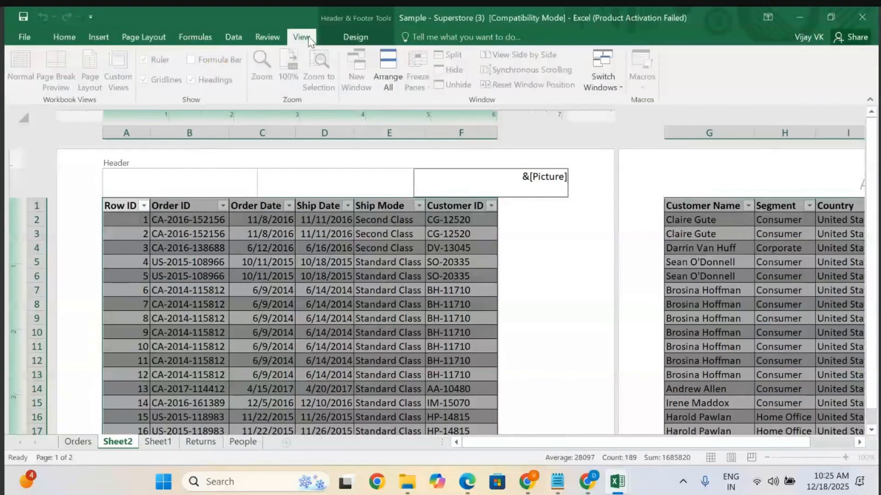
click(356, 34)
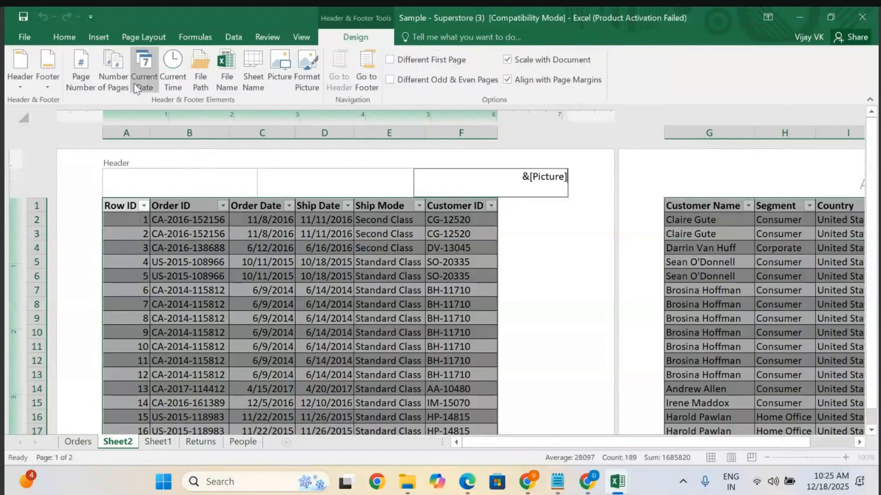
click(317, 79)
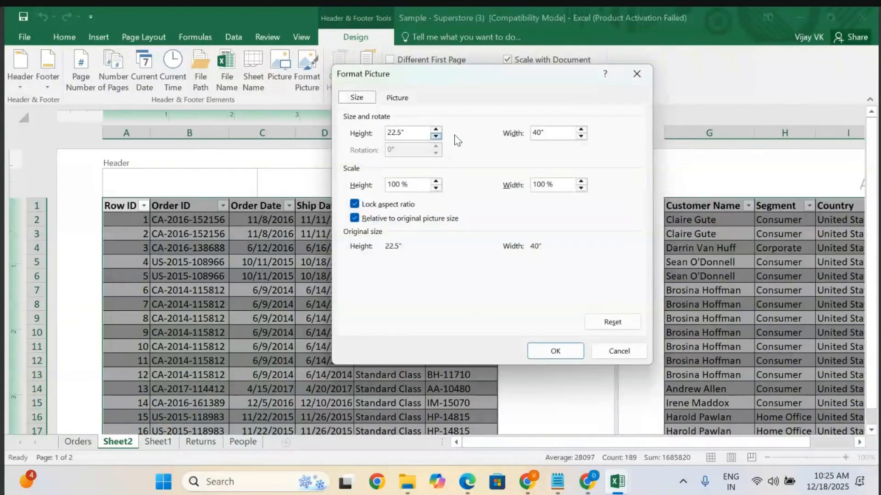
click(548, 133)
click(561, 187)
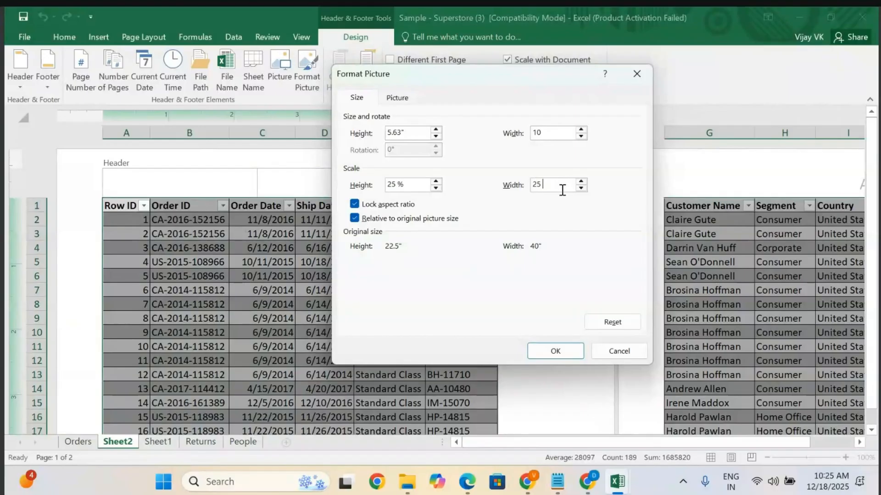
text(10)
click(436, 136)
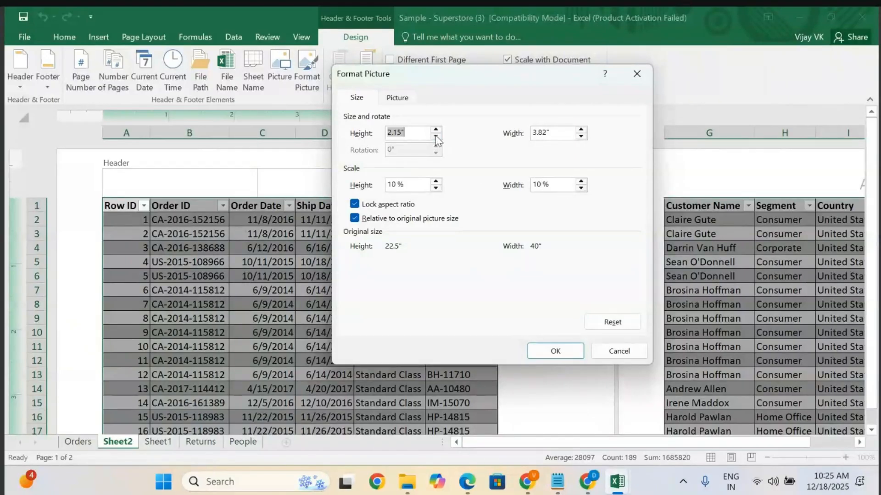
click(436, 136)
click(436, 136)
click(436, 136)
click(435, 136)
click(435, 136)
click(435, 136)
click(552, 353)
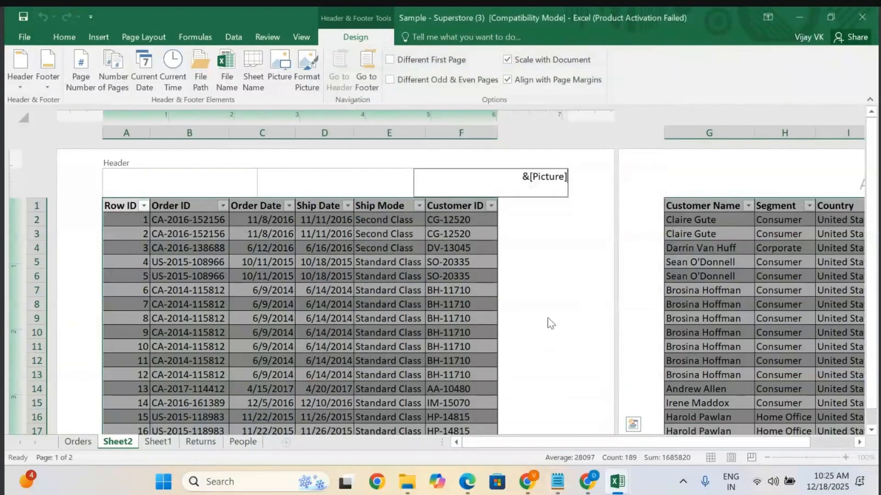
click(572, 281)
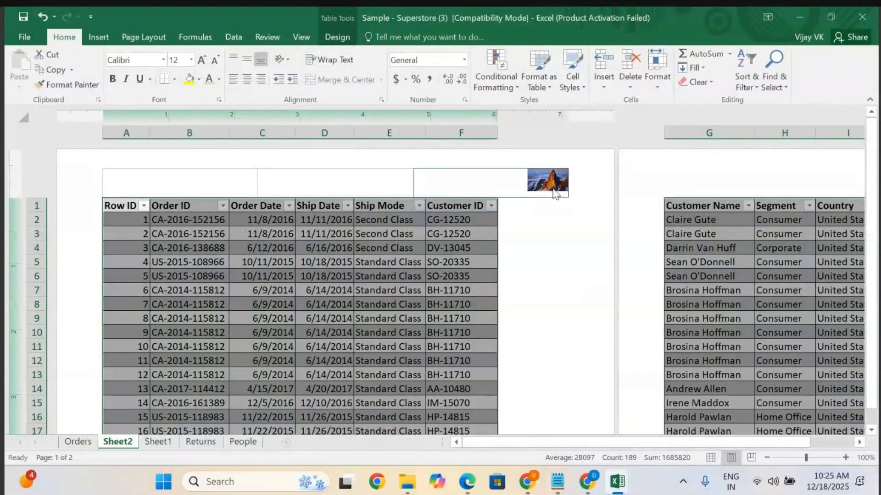
Enter the date 18-Dec-2025 in the centre header section.
click(349, 183)
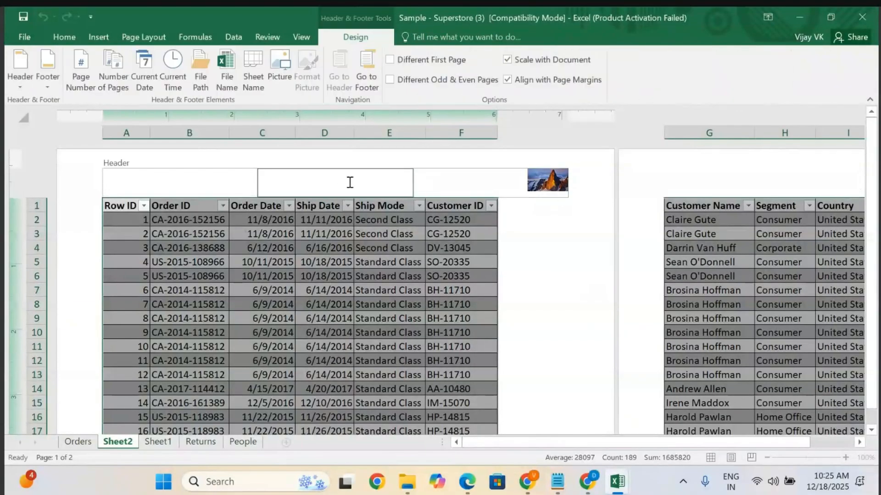
text(18-Dec-2025)
Enter Madhapur01 in the left header section.
click(194, 184)
text(Madh)
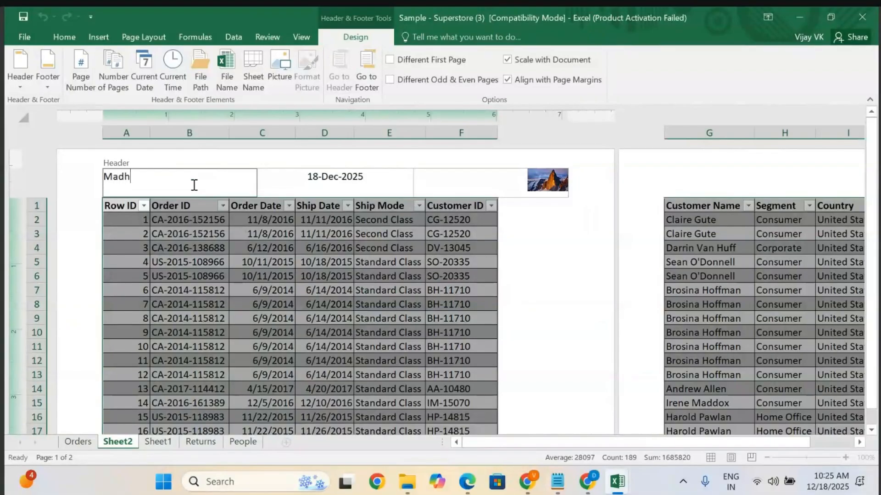
text(apur01)
Enter Page 1 in the centre footer section and a person's name in the right footer section.
scroll(298, 303, down, 5)
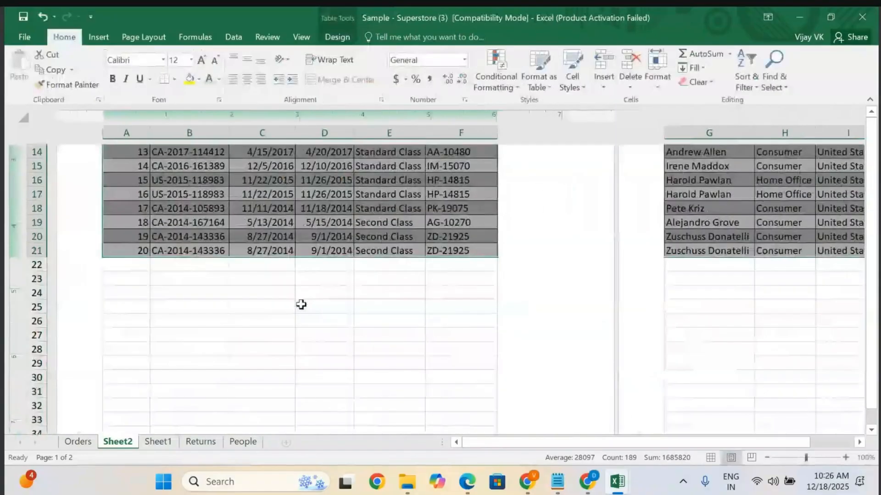
scroll(220, 323, down, 5)
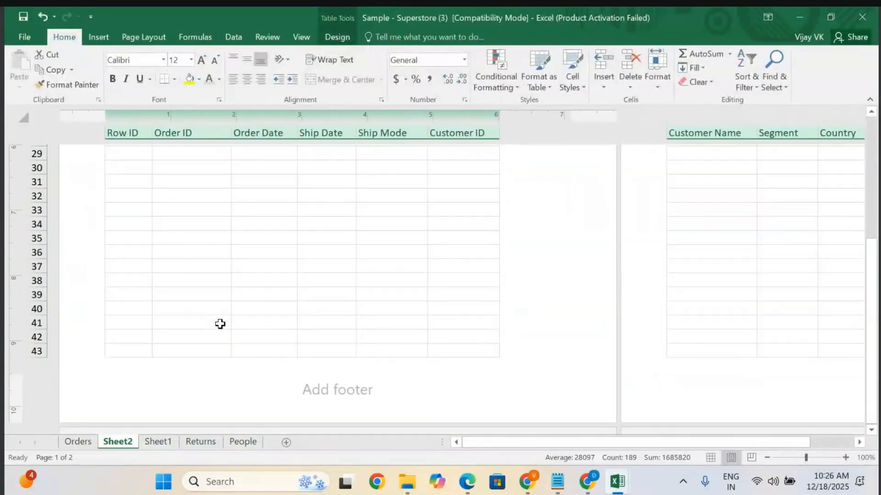
scroll(220, 323, down, 1)
click(327, 321)
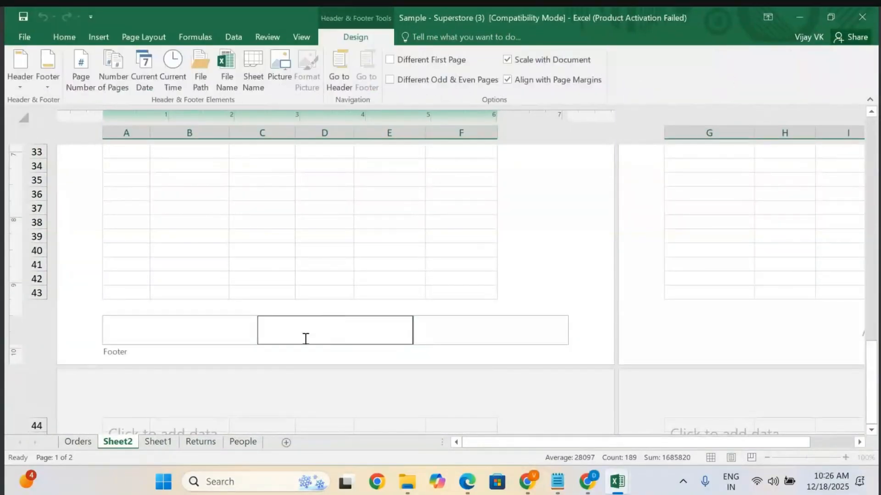
text(Page 1)
click(462, 335)
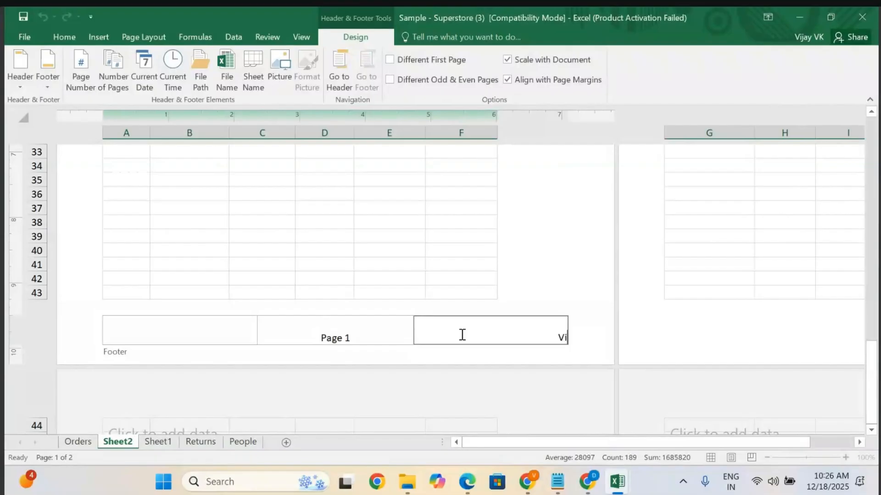
Enter Today Sales in the left footer section.
click(158, 331)
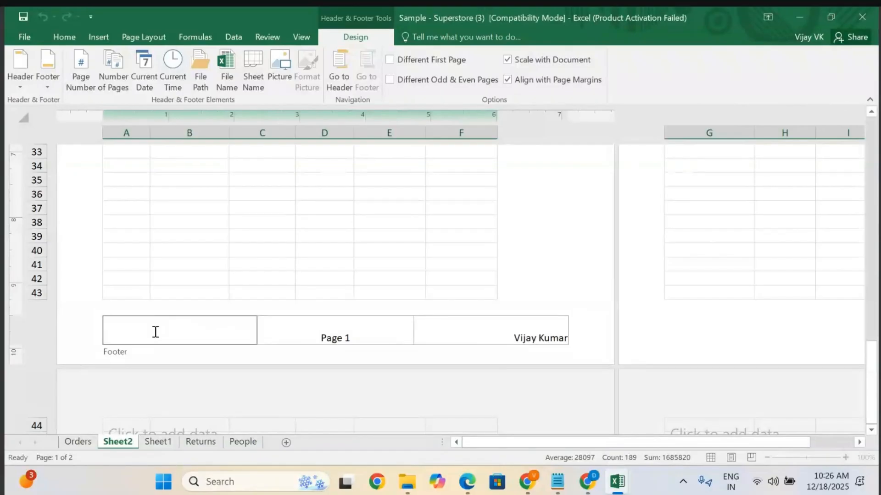
text(Today )
text(Sales)
In print preview, set Landscape Orientation and scale the printout to Fit All Columns on One Page.
click(64, 37)
click(23, 36)
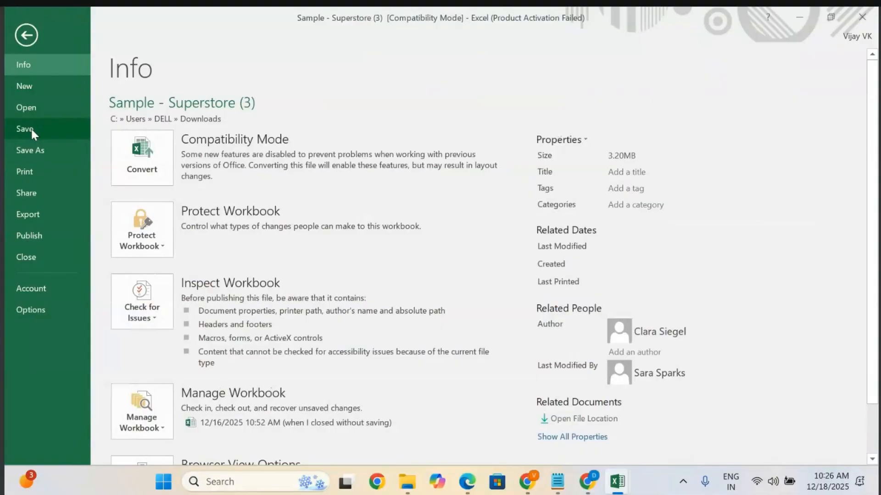
click(28, 171)
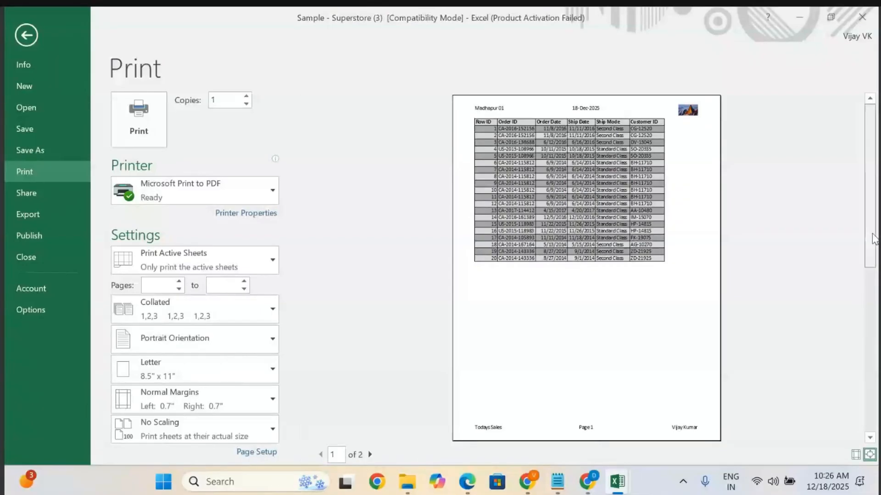
click(869, 437)
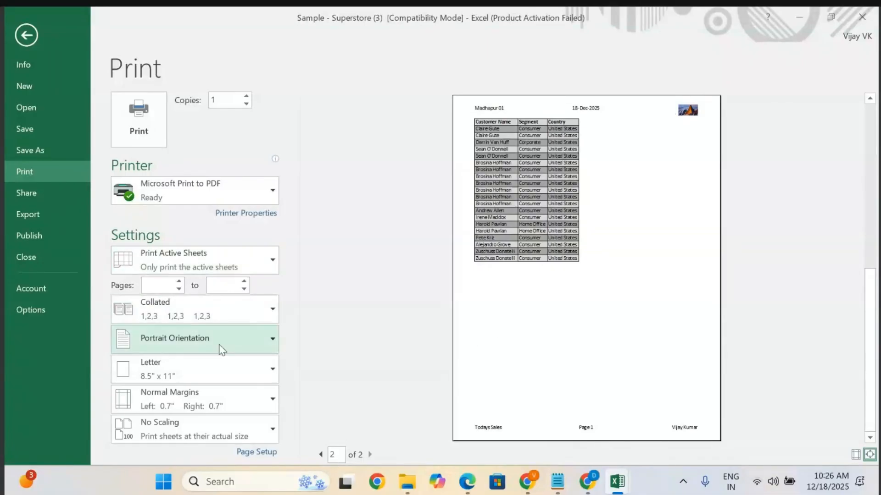
click(266, 335)
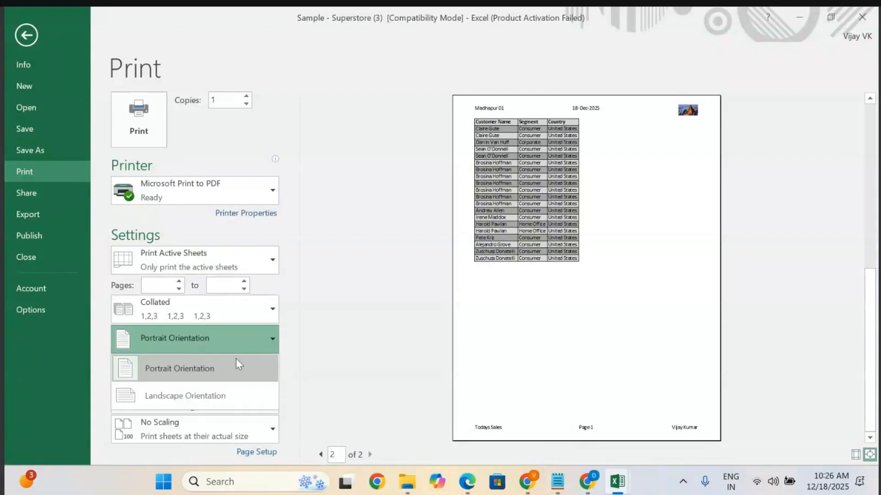
click(181, 395)
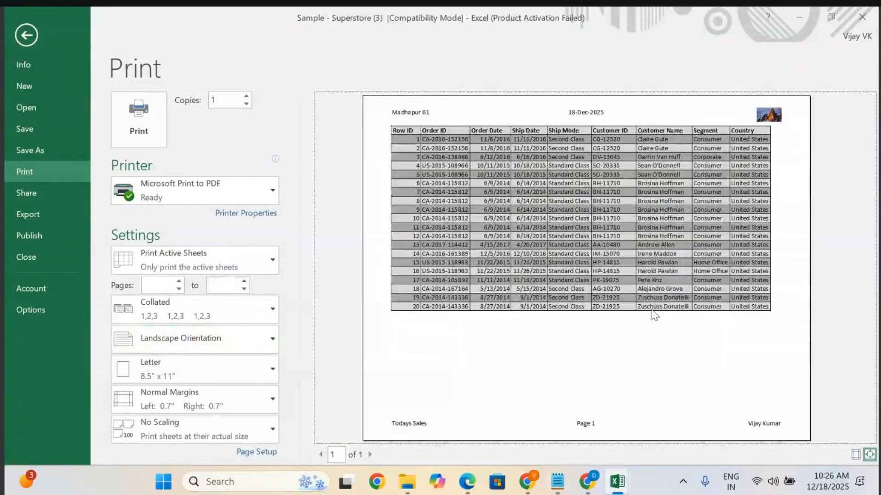
click(205, 423)
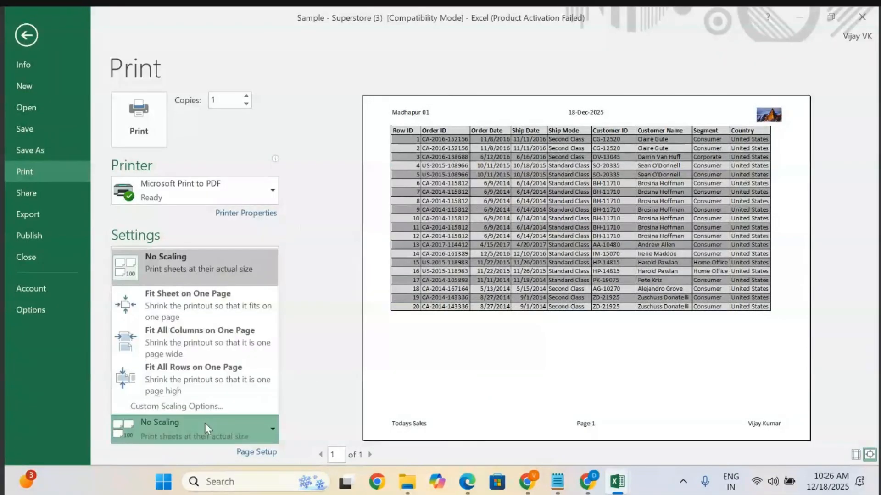
click(196, 335)
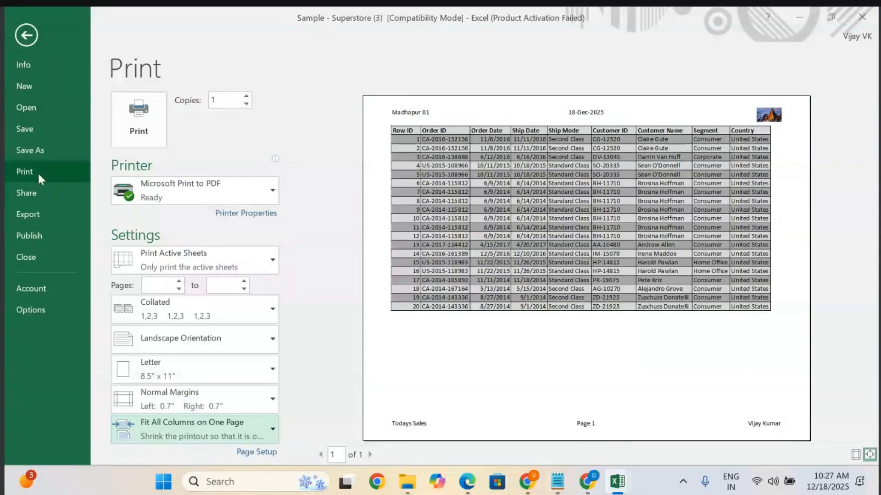
Print the sheet to PDF, saving it on the Desktop as Madhapur Report.
click(26, 151)
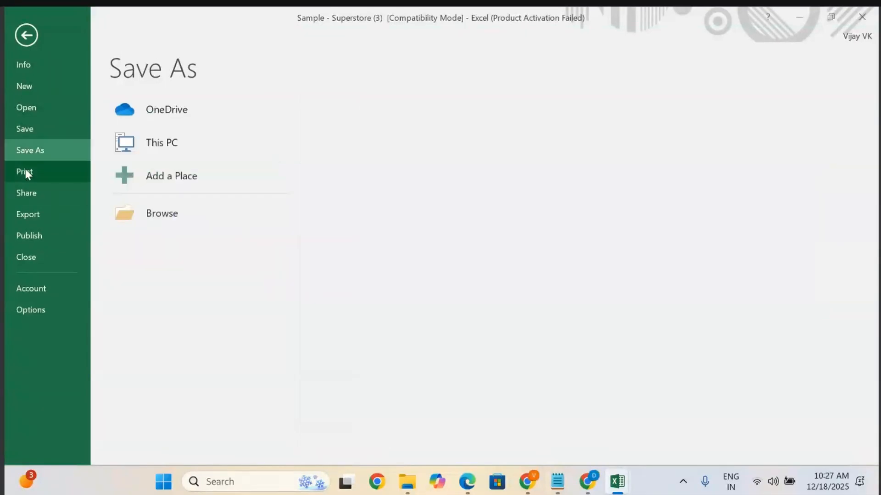
click(26, 170)
click(139, 119)
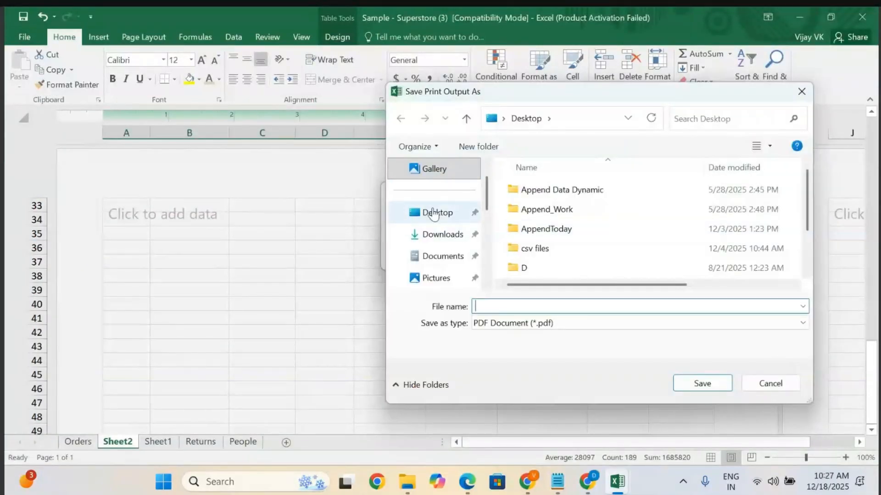
click(433, 212)
click(483, 305)
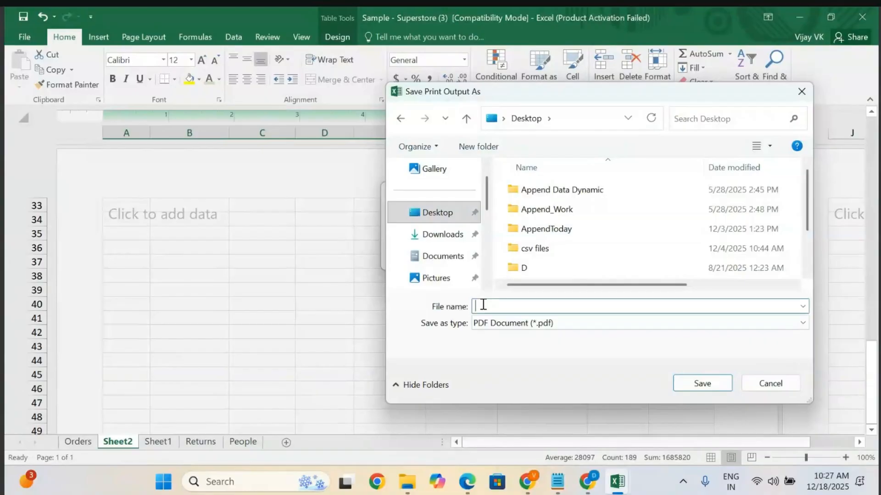
text(Madhapur Report)
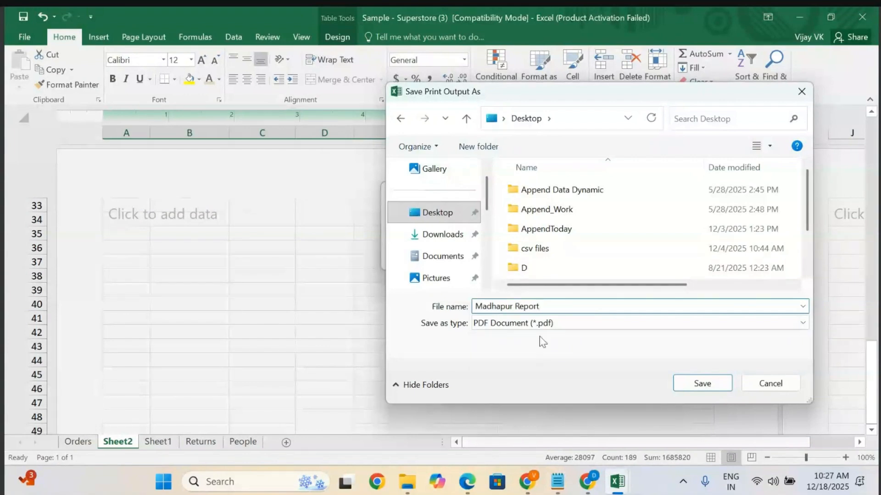
click(703, 390)
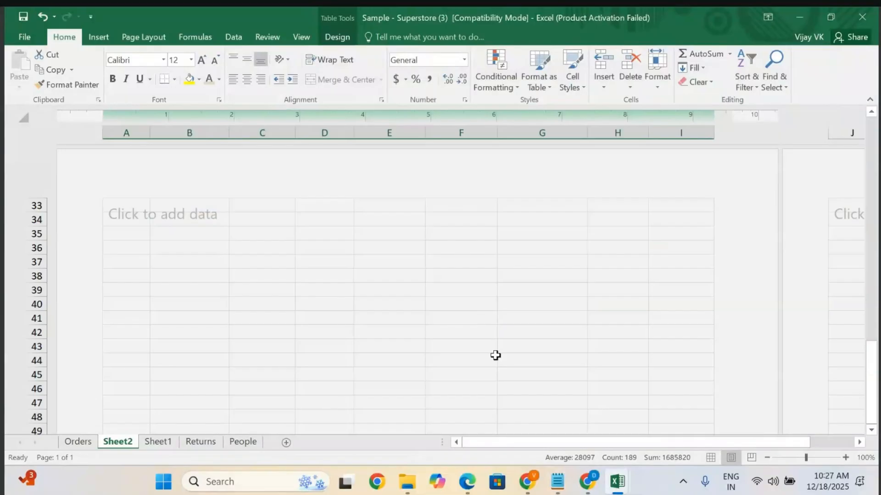
Open the Madhapur Report PDF from the Desktop and review its header, logo, table and footer.
click(408, 482)
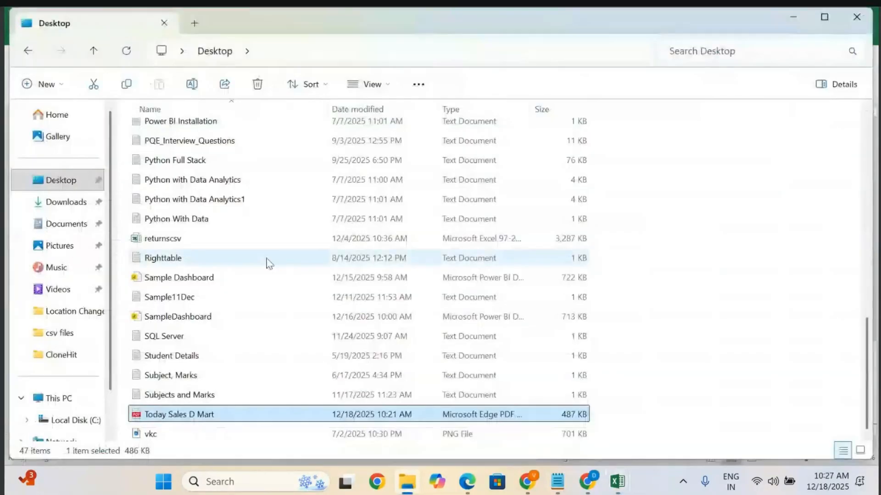
scroll(269, 264, down, 1)
scroll(269, 261, up, 1)
scroll(268, 261, down, 1)
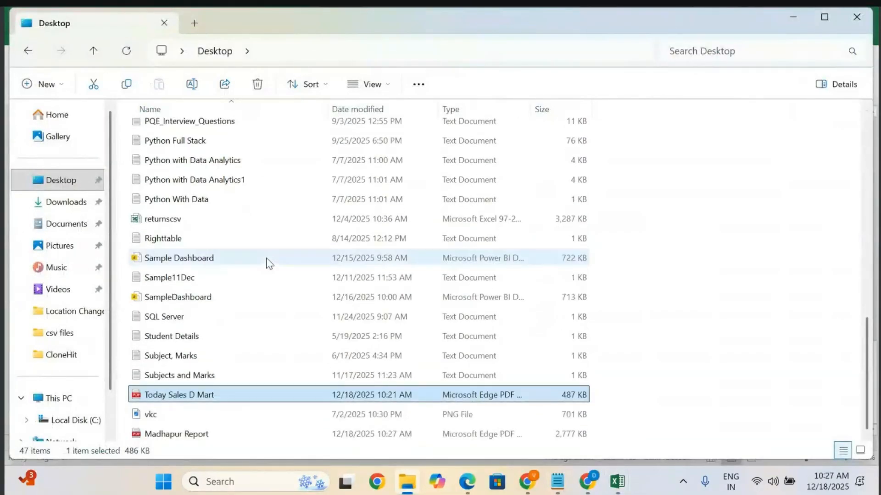
double_click(166, 434)
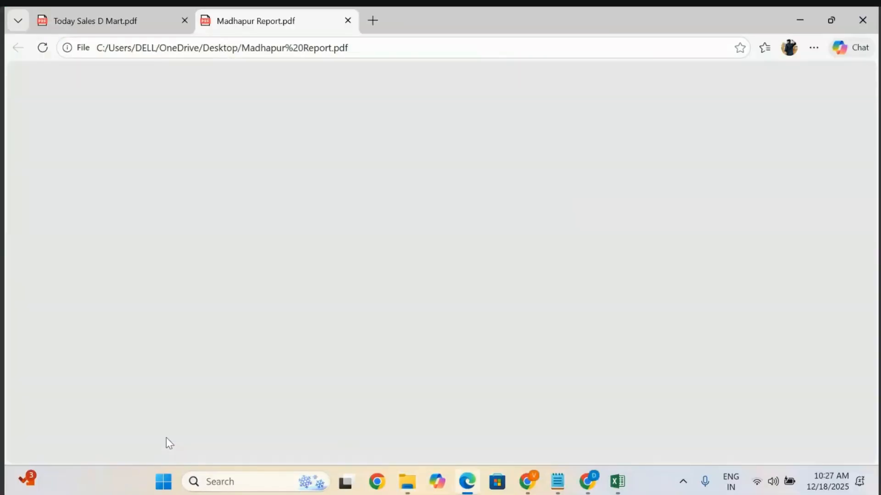
scroll(485, 275, down, 3)
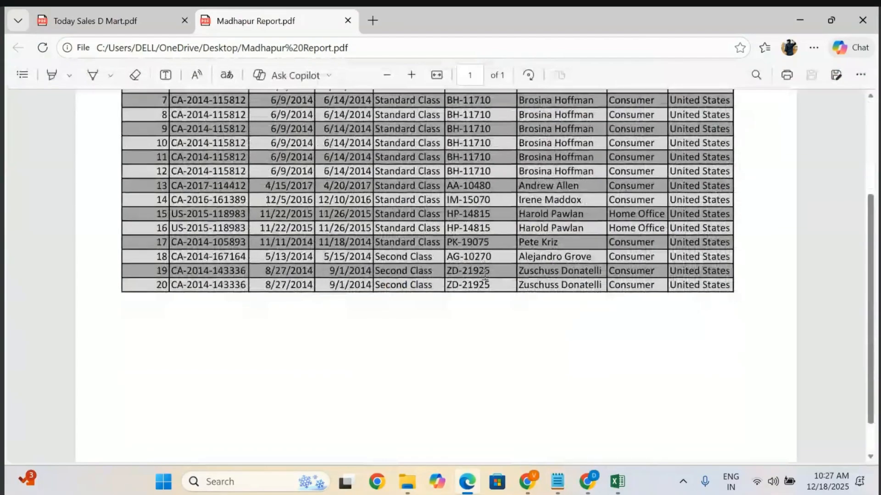
scroll(485, 275, up, 1)
scroll(485, 276, down, 3)
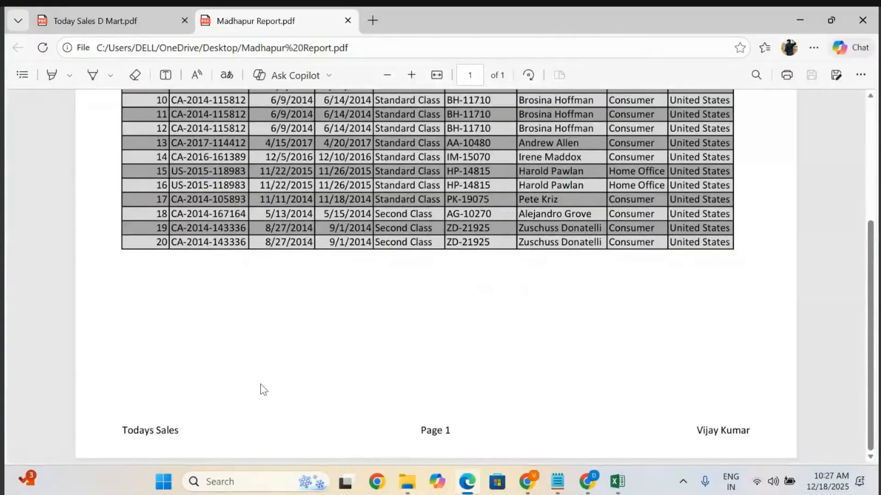
scroll(382, 319, up, 5)
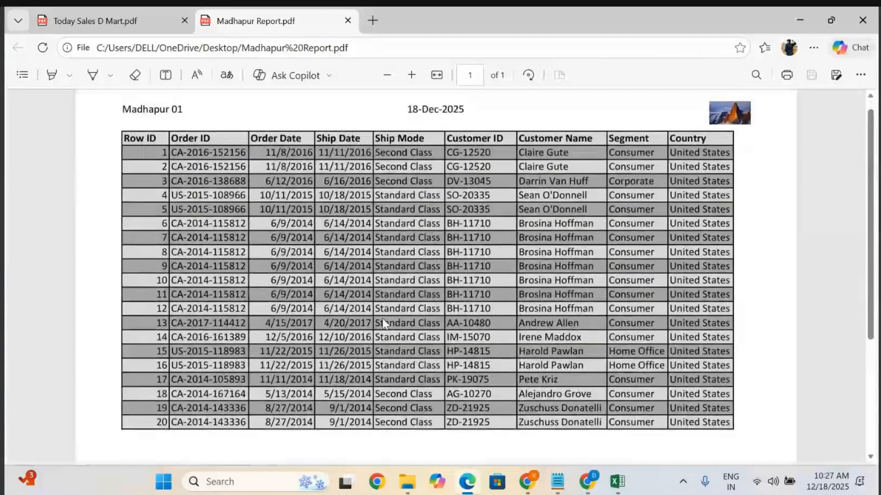
scroll(382, 319, down, 5)
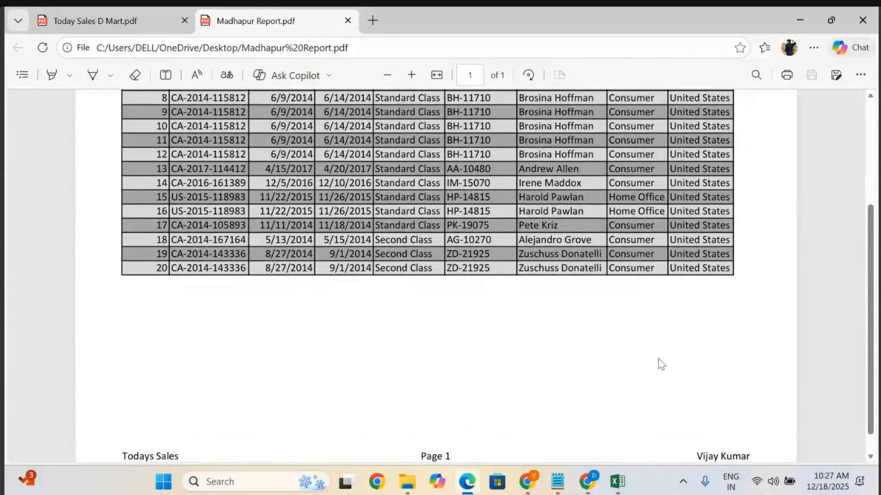
scroll(683, 351, up, 3)
scroll(781, 171, up, 2)
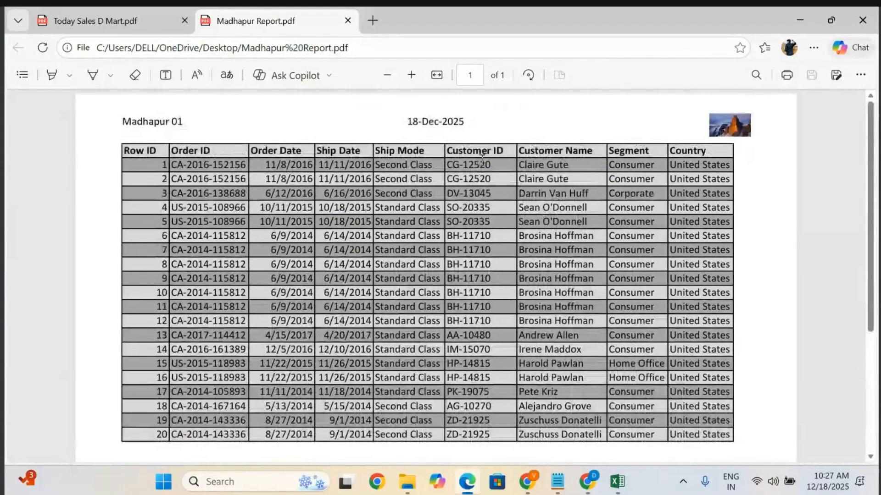
Switch to the class notes document and scroll to the next topic after the header and footer question.
click(616, 487)
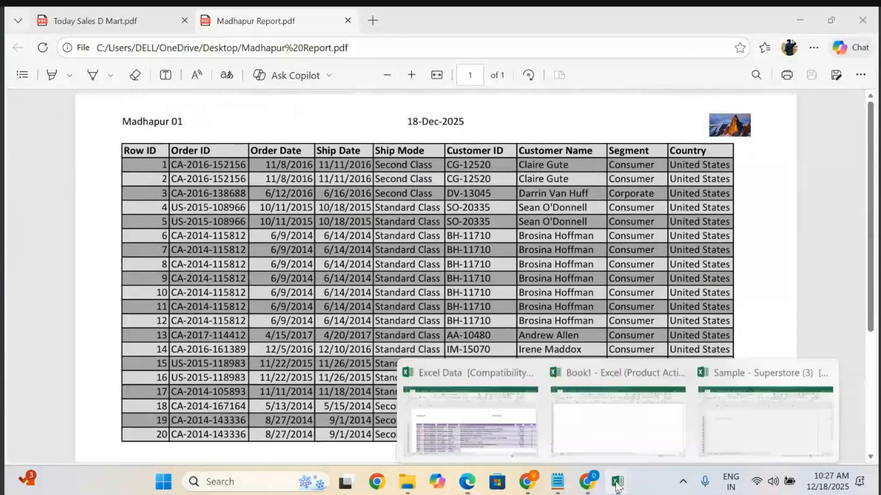
click(617, 486)
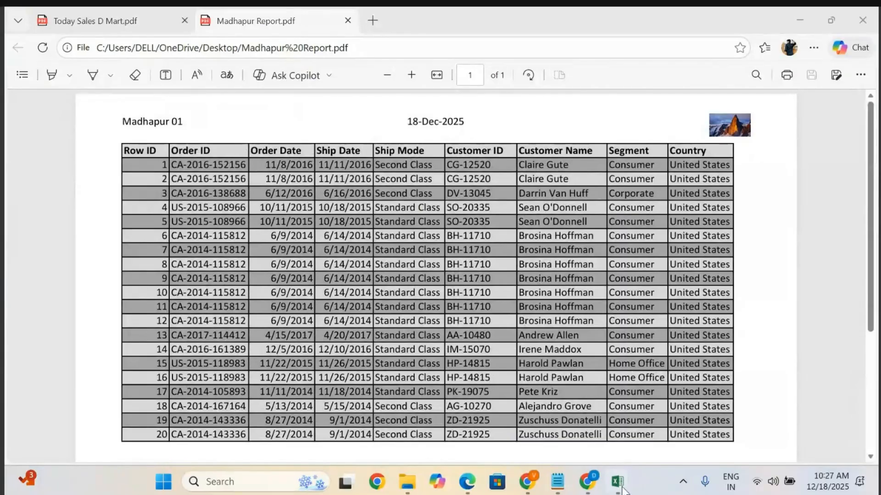
mouse_move(620, 487)
click(484, 410)
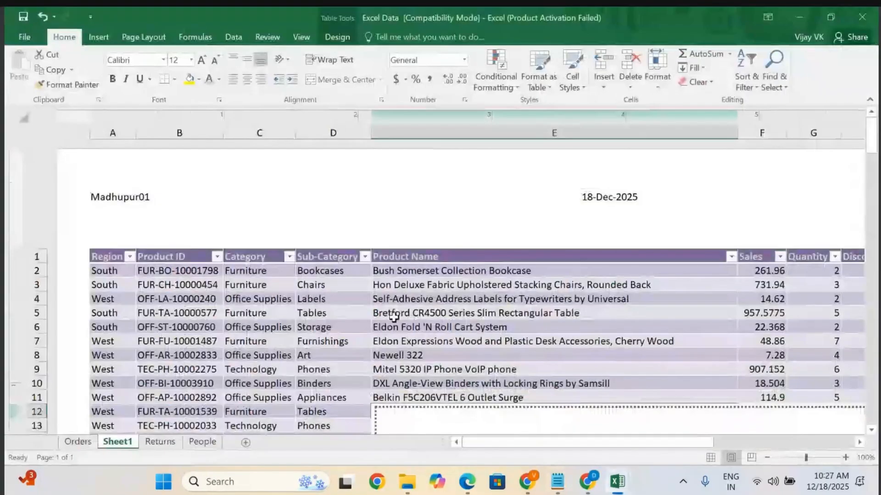
click(558, 482)
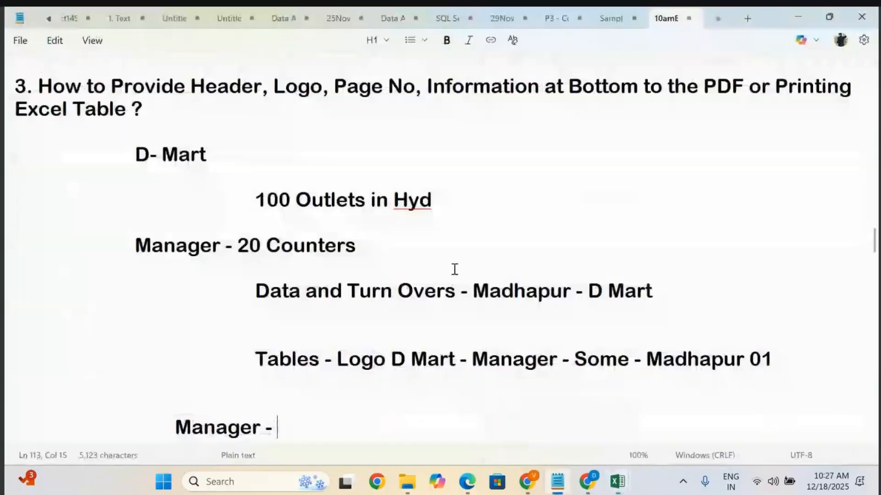
drag(164, 109, 5, 73)
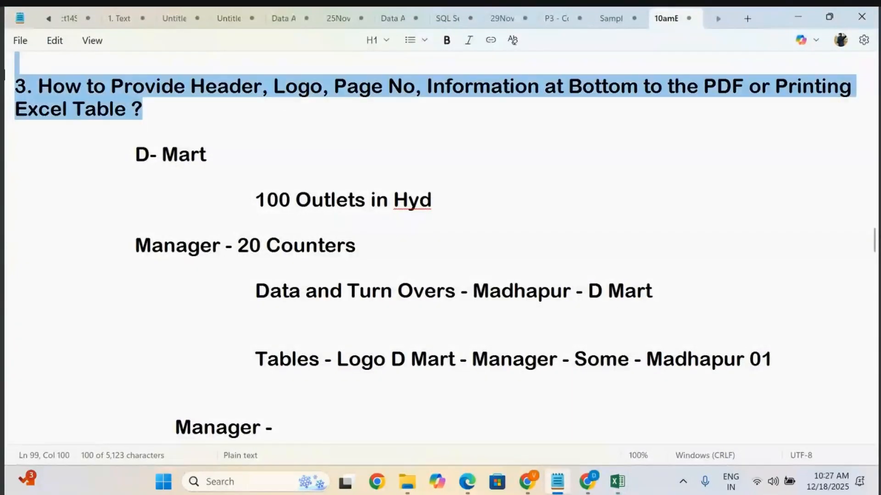
click(261, 248)
scroll(260, 248, down, 5)
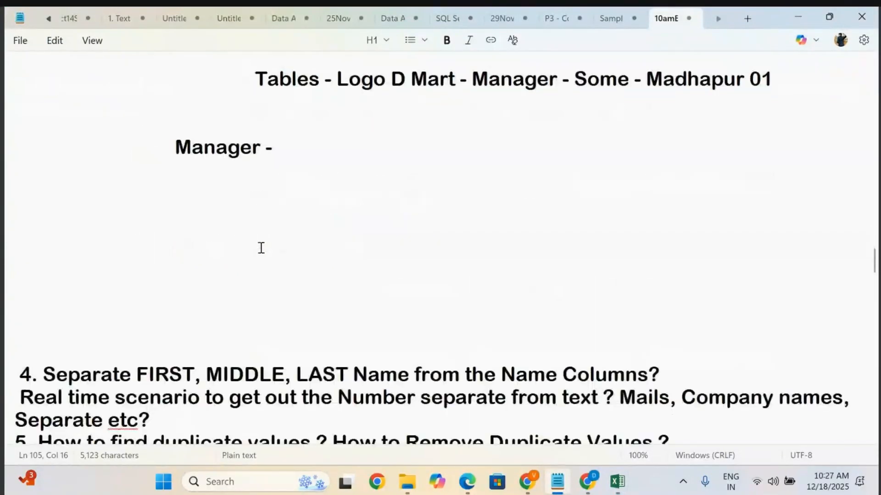
scroll(261, 247, down, 3)
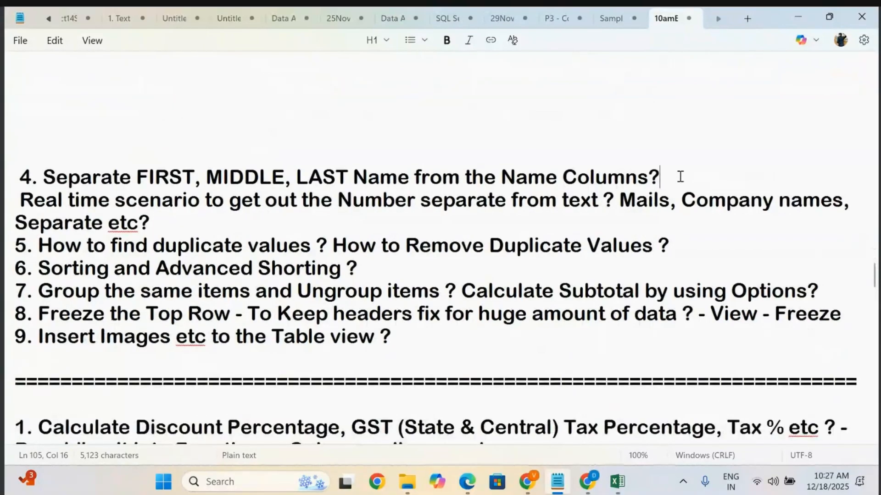
Insert three blank lines below the topic 4 heading about separating first, middle and last names.
click(680, 177)
key(Return)
key(Return)
key(Return)
key(Return)
key(Return)
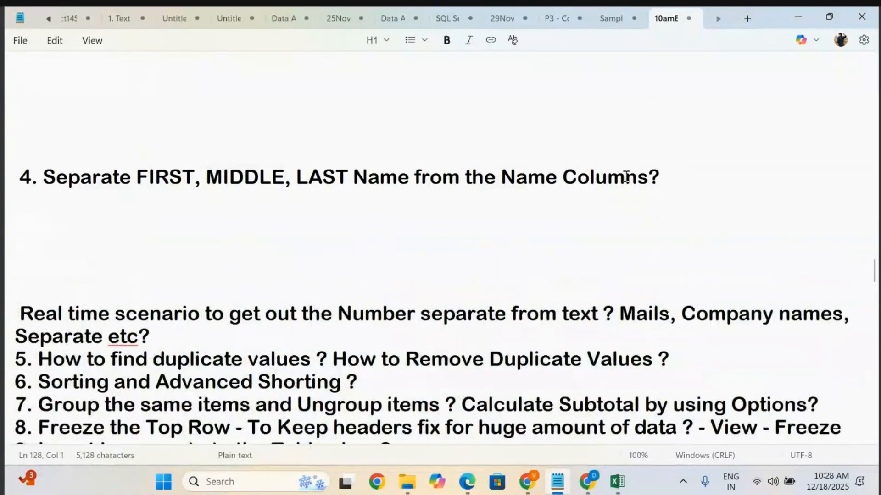
click(136, 177)
key(shift+Home)
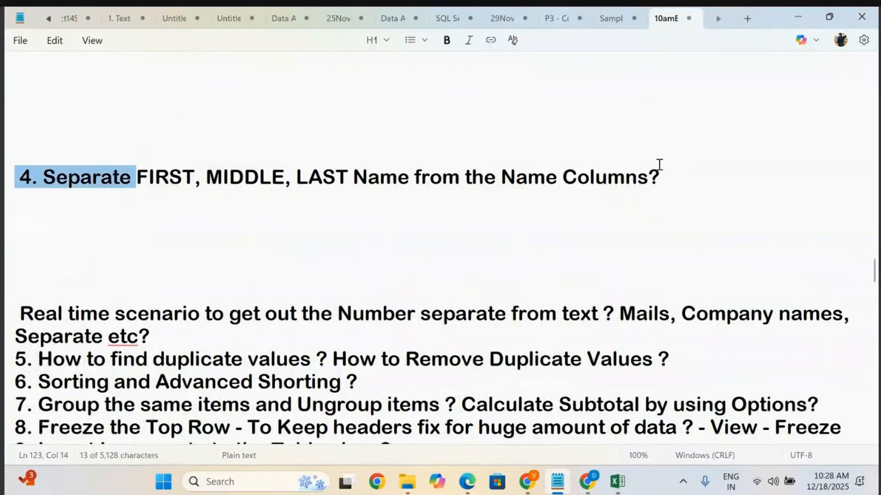
Add an indented note reading PQE - Options under the topic 4 heading.
click(691, 175)
key(Return)
key(Return)
key(Tab)
key(Tab)
key(Tab)
text(P)
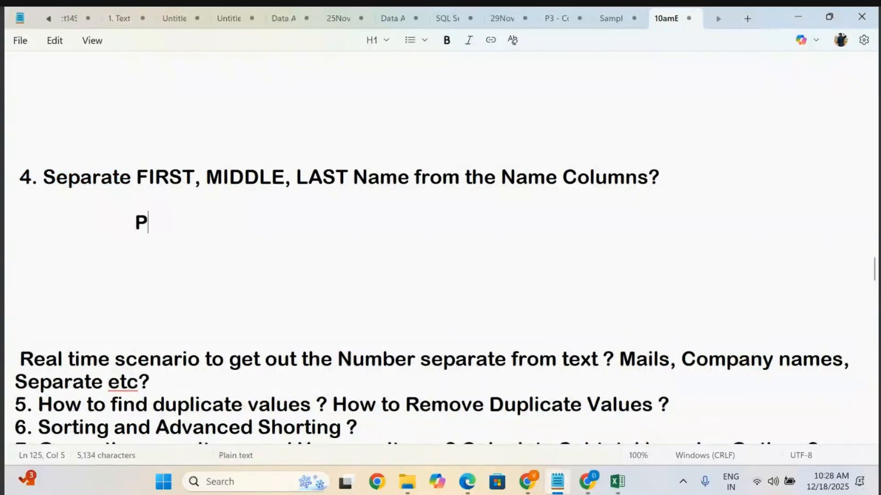
text(QE -)
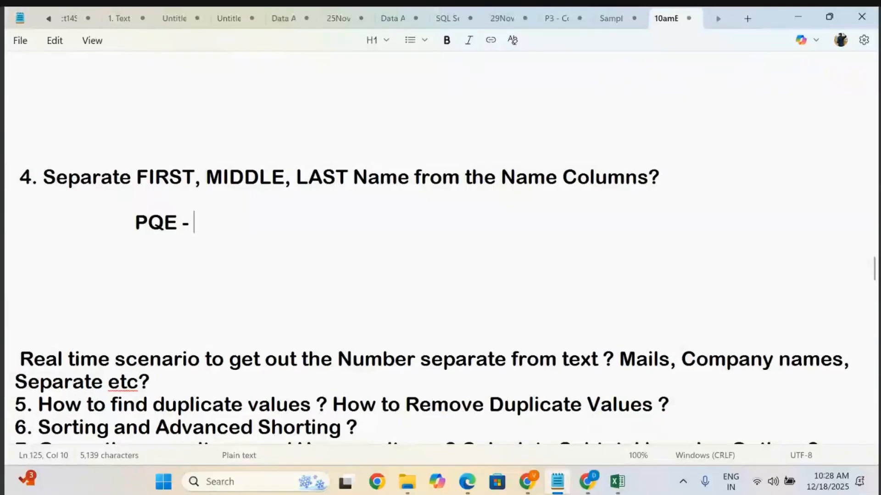
text(Optio)
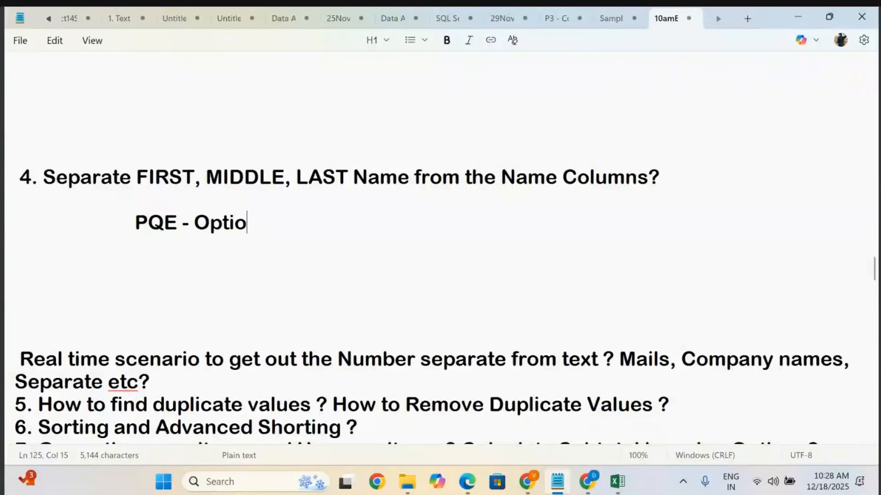
text(ns)
Return to the Superstore workbook and open the Orders sheet.
mouse_move(617, 481)
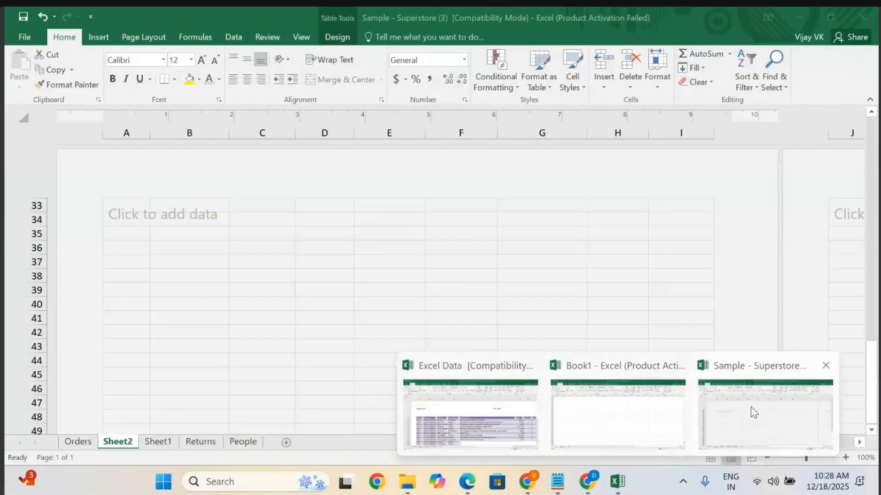
click(753, 412)
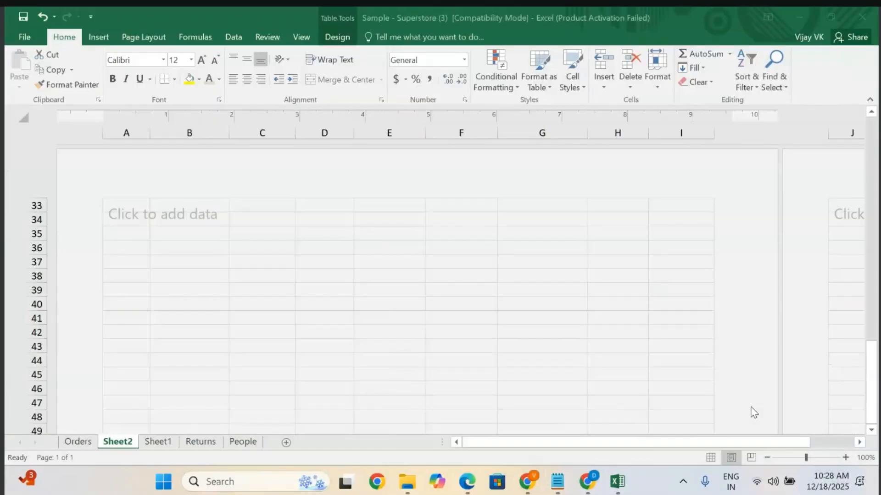
click(81, 441)
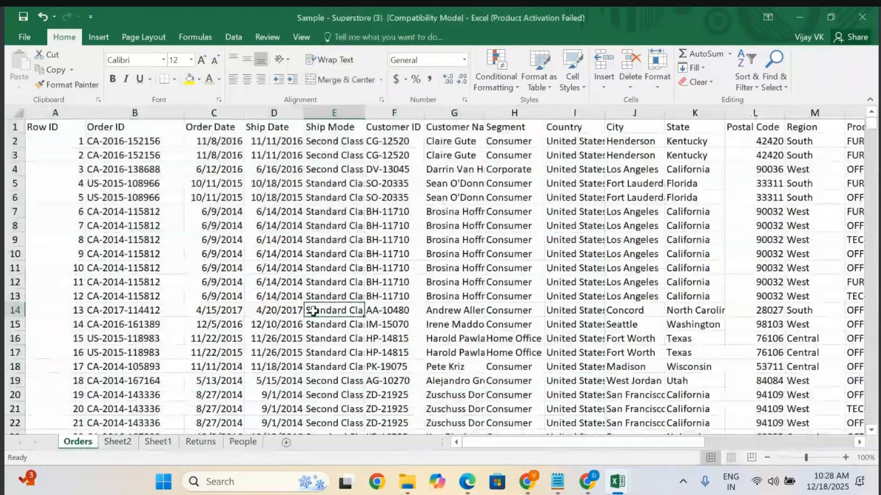
Autofit the Customer Name column's width to show the full names.
scroll(313, 310, right, 3)
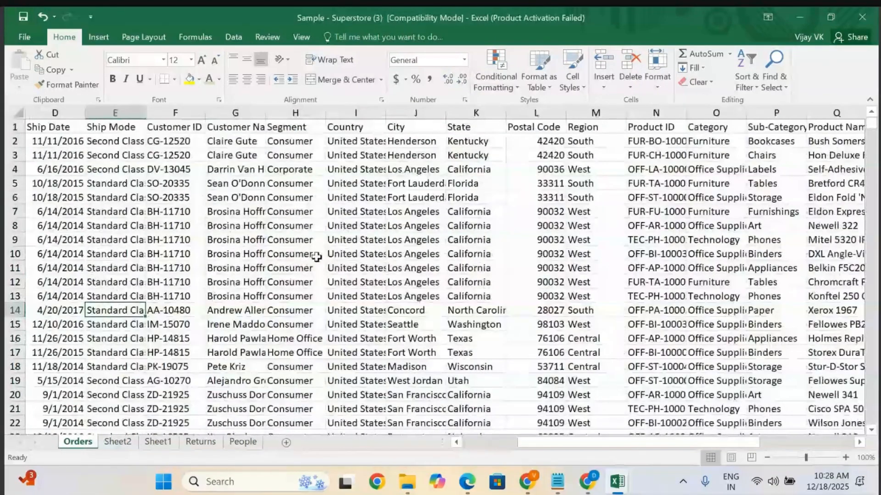
double_click(266, 115)
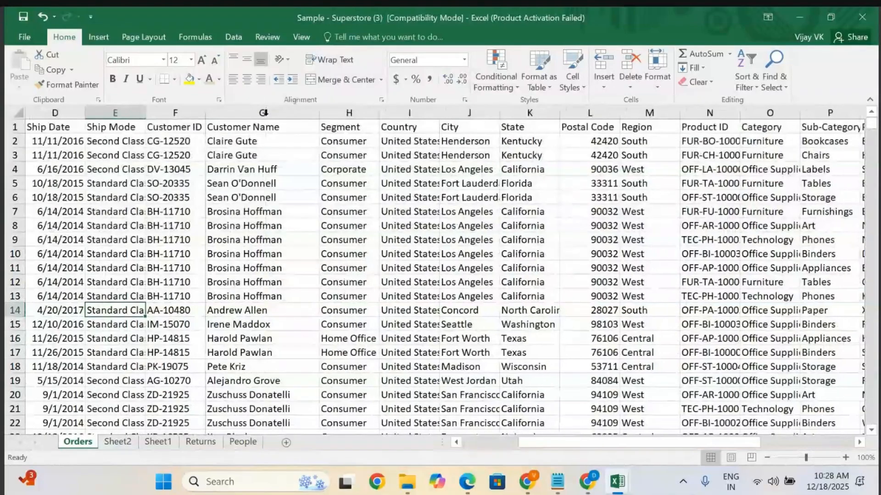
click(275, 107)
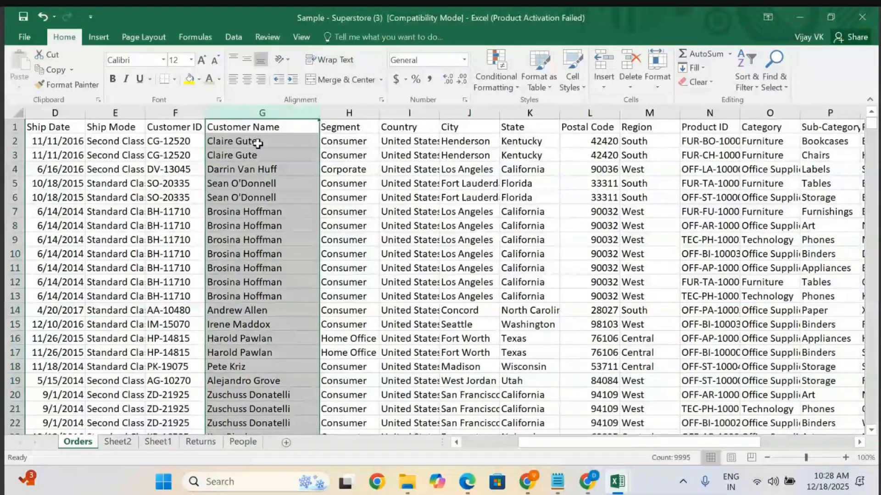
click(245, 156)
click(243, 184)
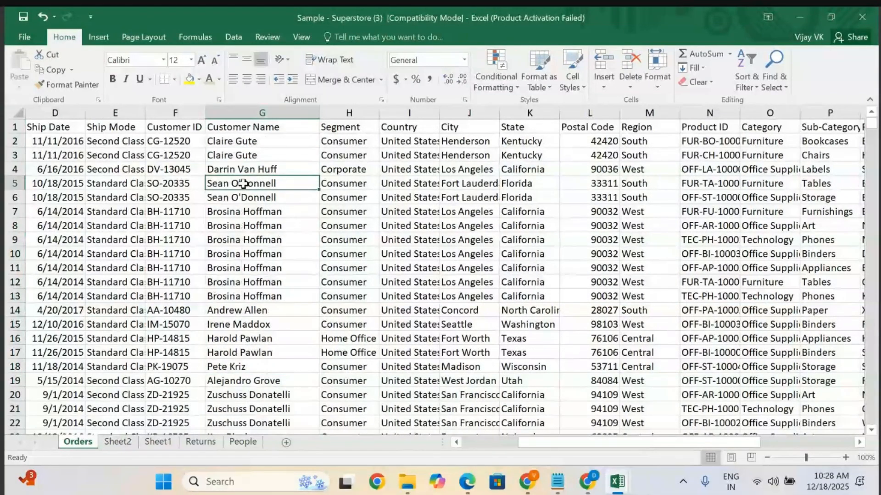
click(244, 227)
click(241, 278)
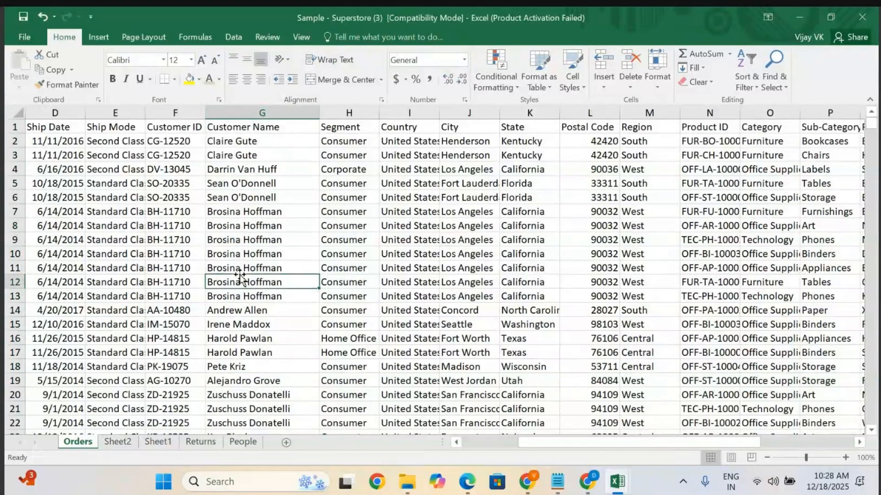
click(246, 198)
Split the Customer Name column with Text to Columns, using space instead of tab as the delimiter, replacing existing data.
click(263, 112)
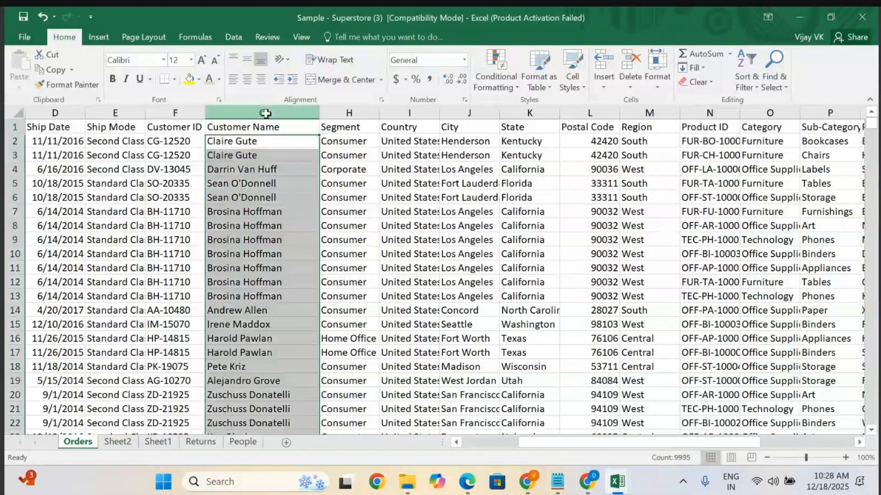
click(97, 37)
click(142, 36)
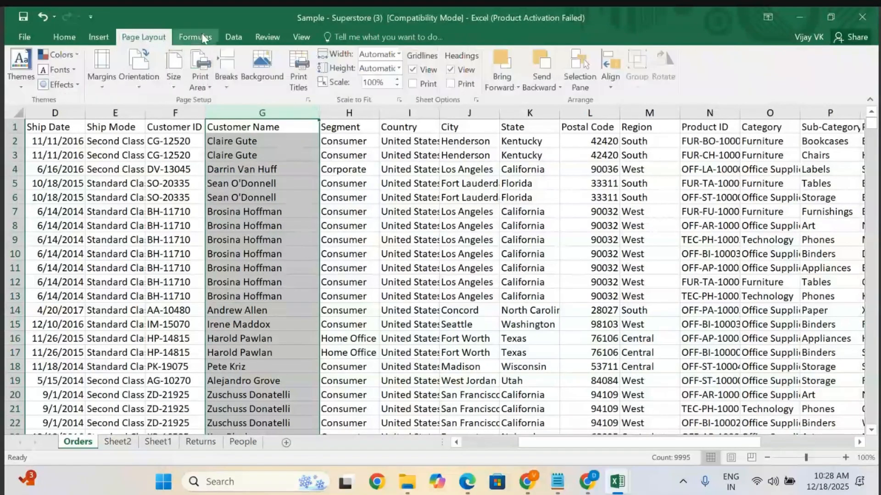
click(233, 38)
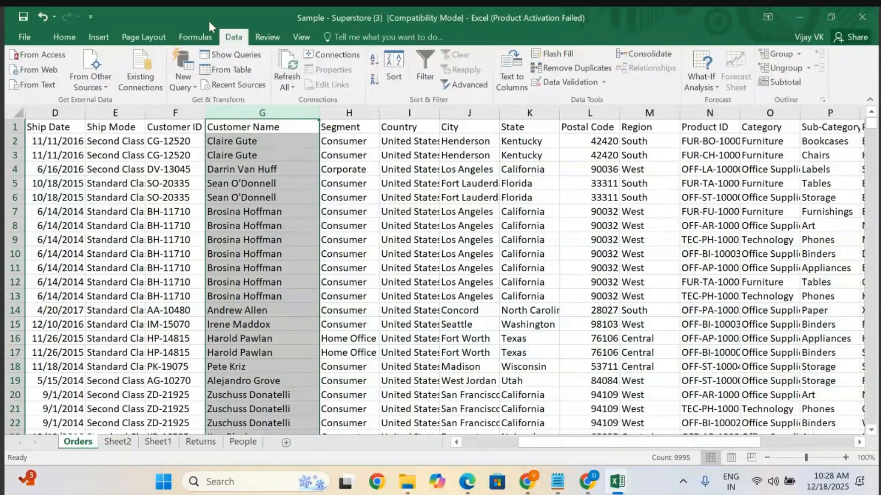
click(513, 82)
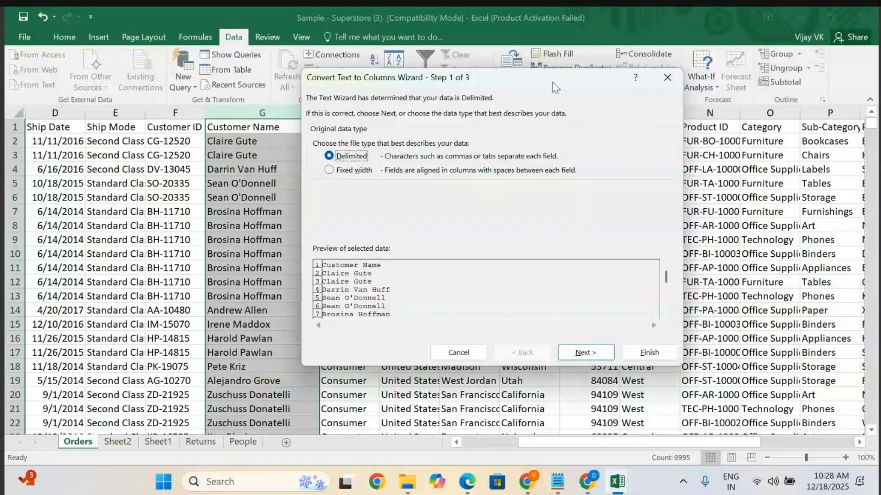
drag(553, 78, 521, 85)
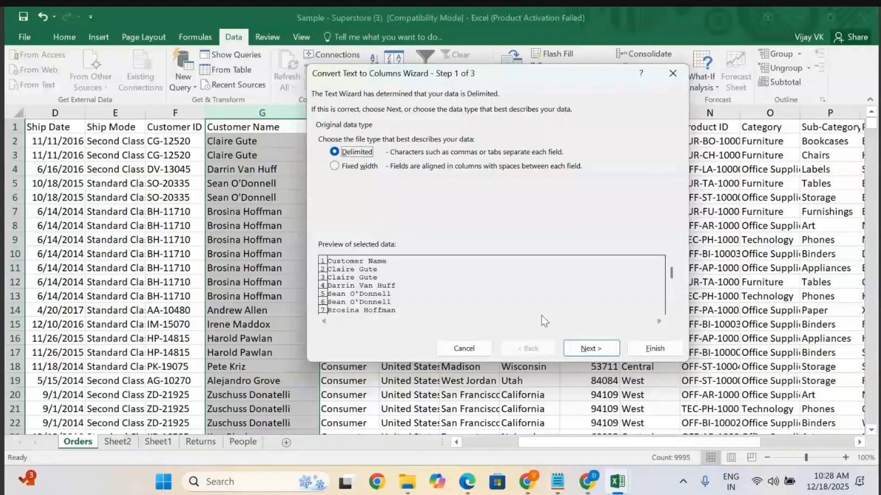
click(591, 342)
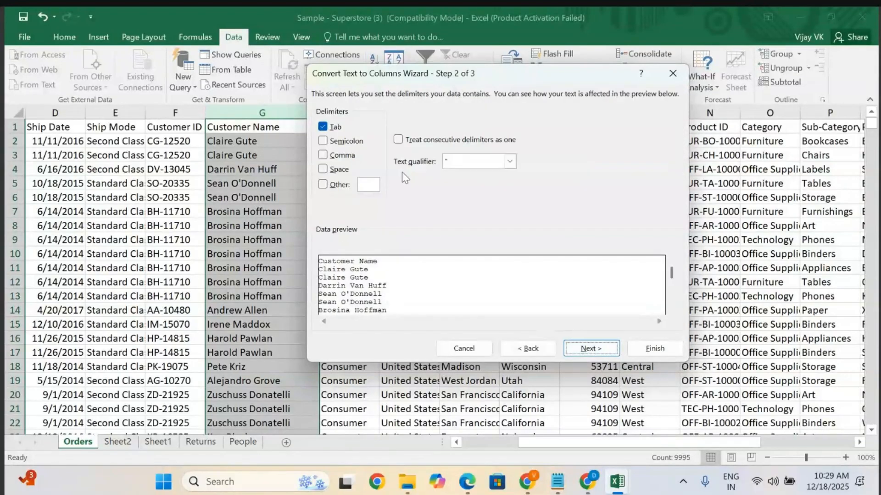
click(324, 170)
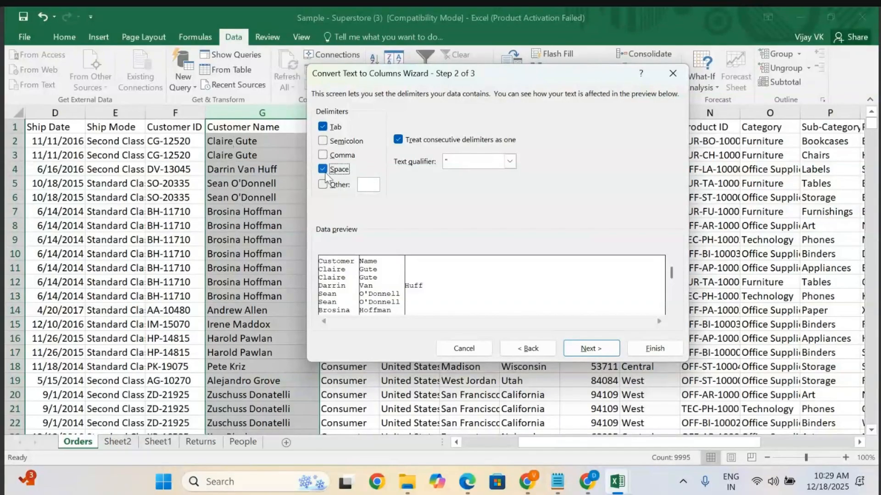
click(322, 127)
click(585, 350)
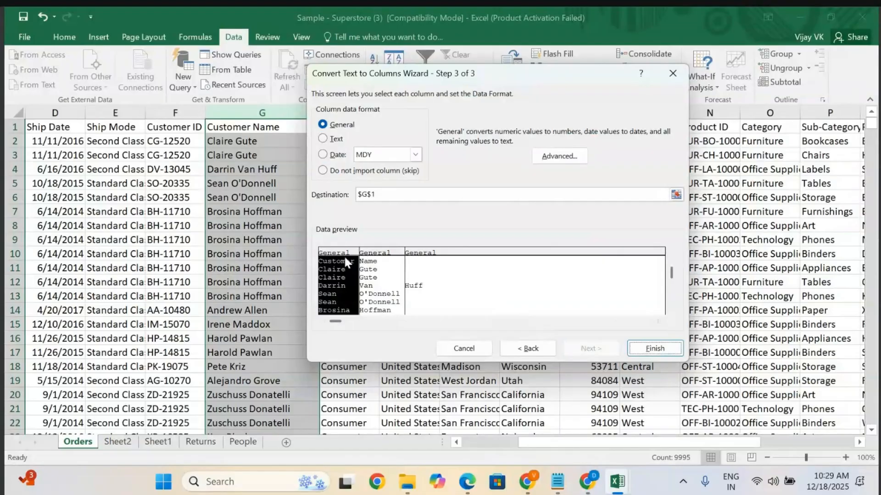
click(659, 348)
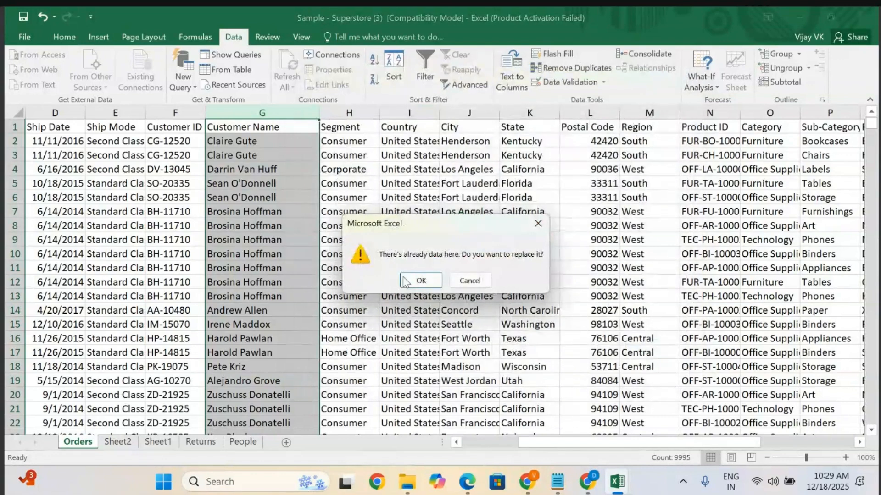
click(429, 283)
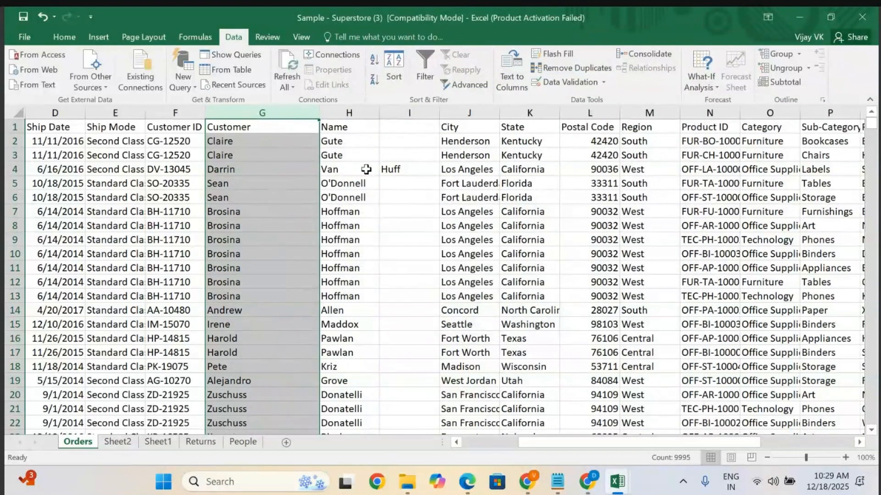
Rename the first split column's header to First Name of Cust.
click(407, 166)
click(261, 124)
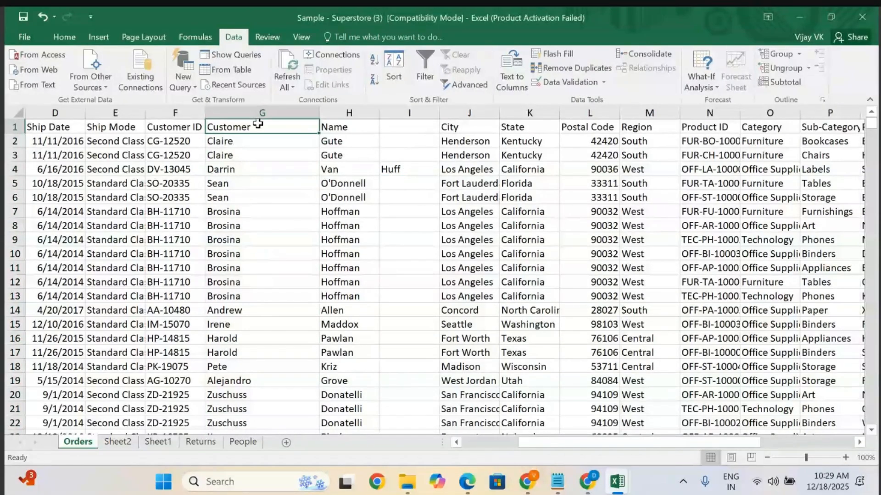
double_click(259, 125)
key(BackSpace)
key(BackSpace)
key(BackSpace)
key(BackSpace)
key(BackSpace)
key(BackSpace)
key(BackSpace)
key(BackSpace)
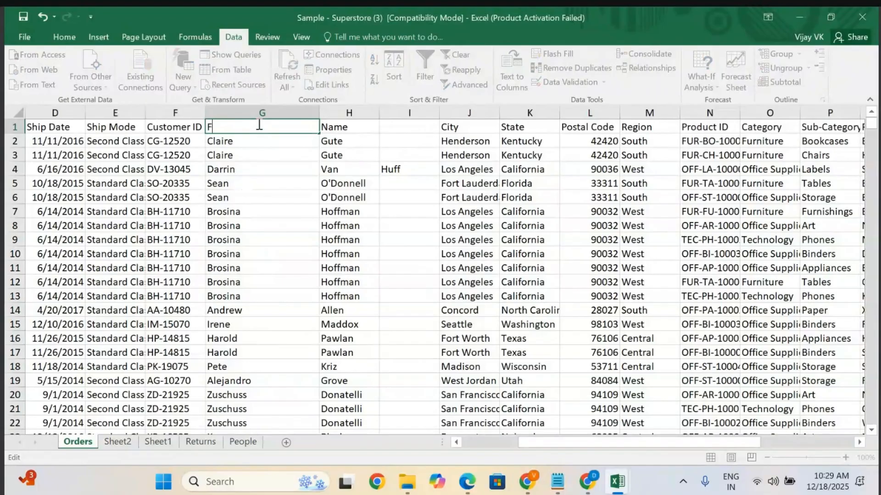
text(First Name of Cust)
Rename the second split column's header to Middle Name.
click(361, 131)
double_click(360, 131)
key(BackSpace)
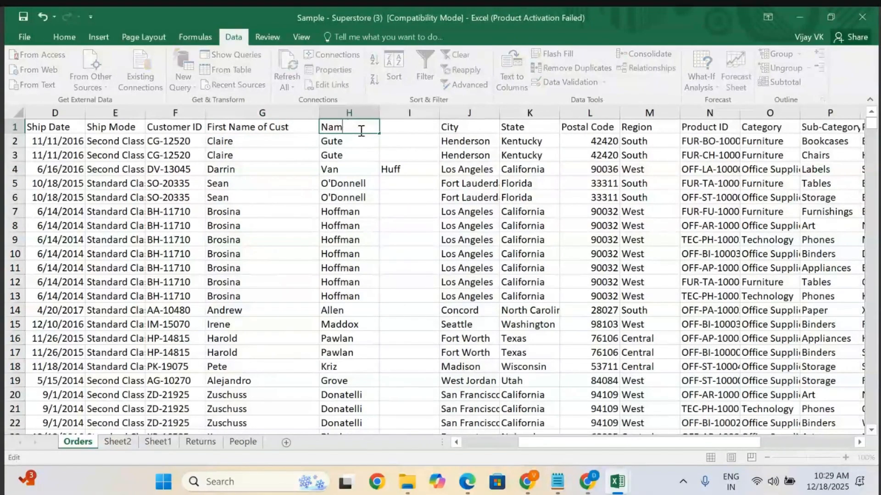
key(BackSpace)
key(BackSpace)
key(BackSpace)
text(Middle Name)
Enter Last Name as the third split column's header and autofit the Middle Name column width.
click(431, 112)
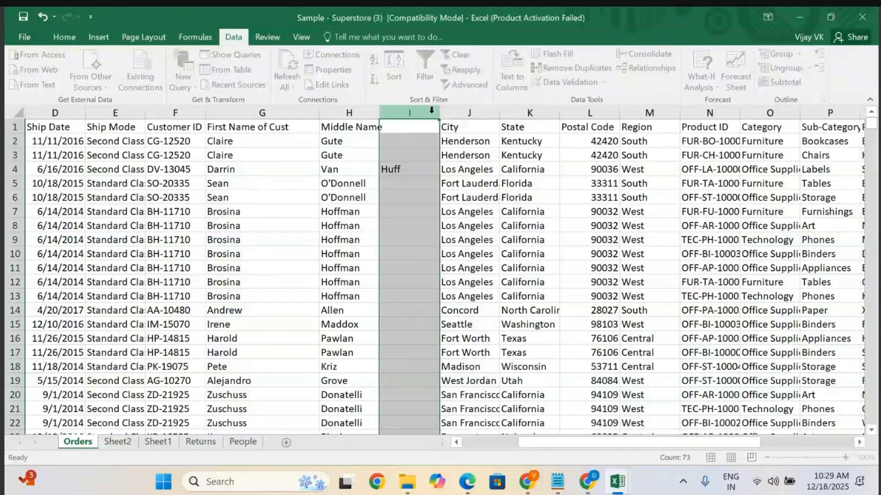
double_click(404, 132)
click(408, 127)
text(L)
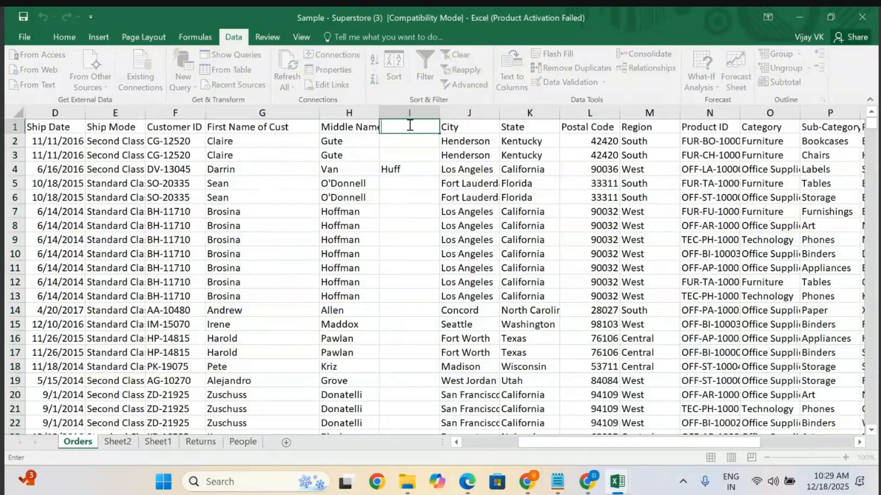
text(ast Name)
click(439, 168)
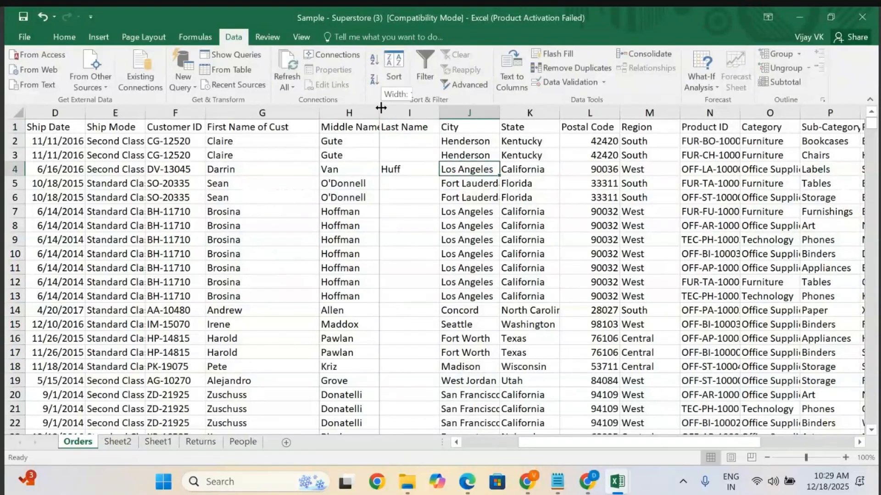
double_click(379, 113)
Scroll through the Orders rows to review the separated first, middle and last names.
scroll(331, 243, down, 20)
scroll(331, 243, left, 2)
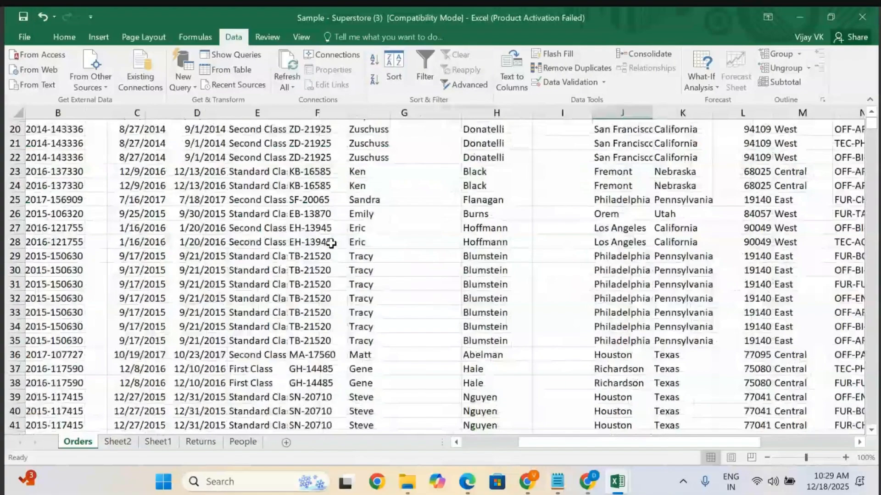
scroll(412, 377, down, 20)
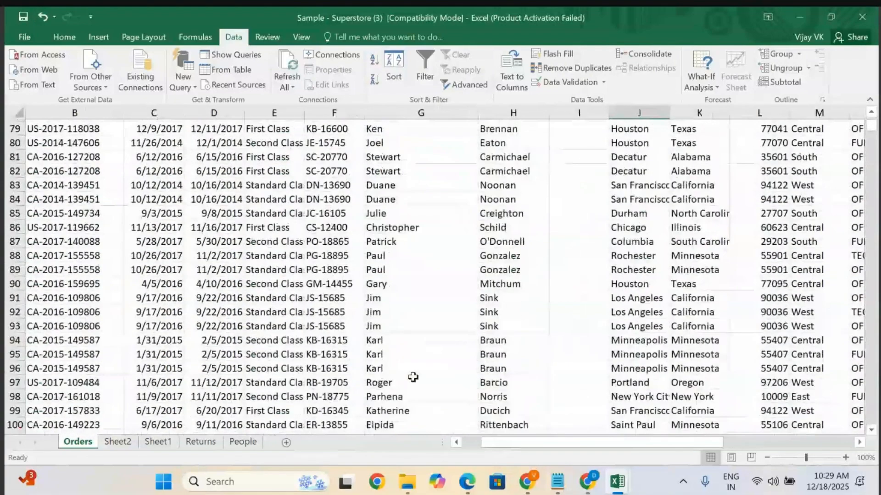
scroll(413, 377, left, 1)
scroll(412, 377, down, 16)
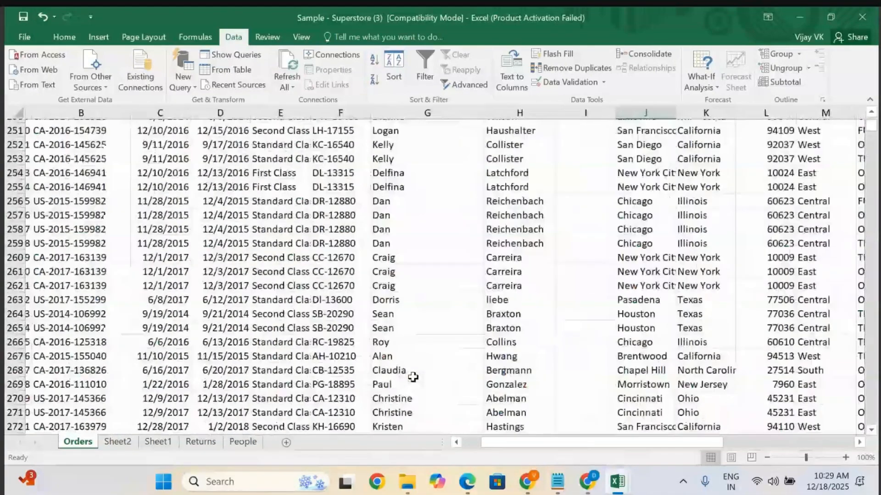
scroll(413, 377, right, 1)
scroll(412, 377, down, 20)
scroll(412, 377, down, 20)
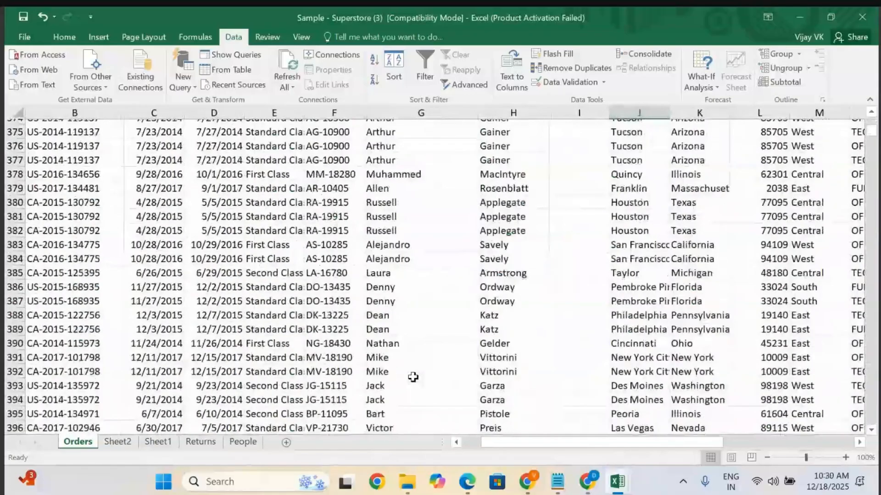
scroll(456, 359, down, 20)
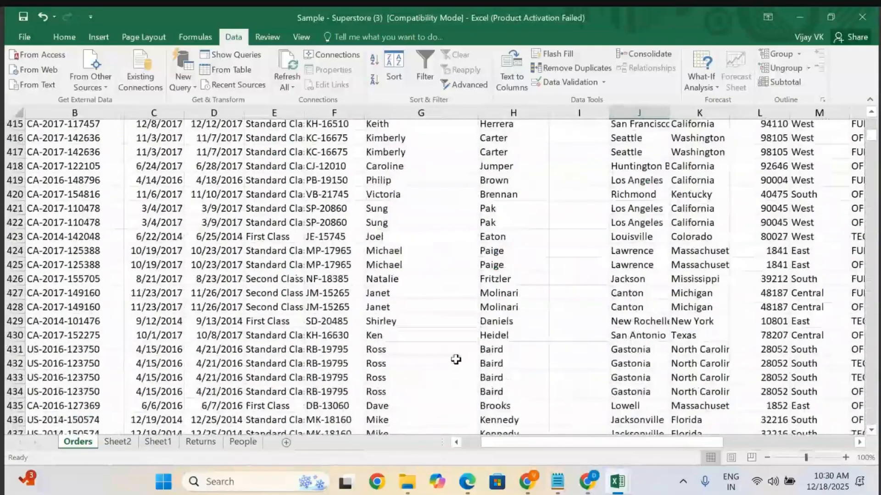
scroll(455, 320, down, 19)
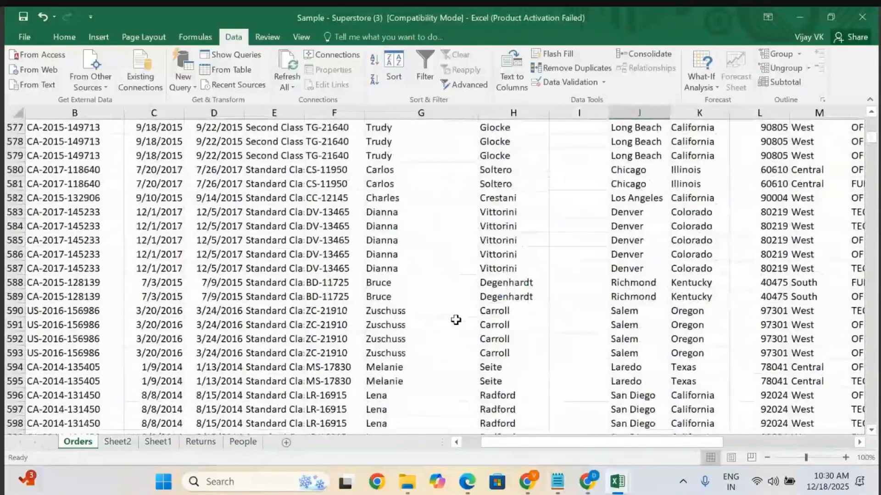
scroll(455, 320, up, 20)
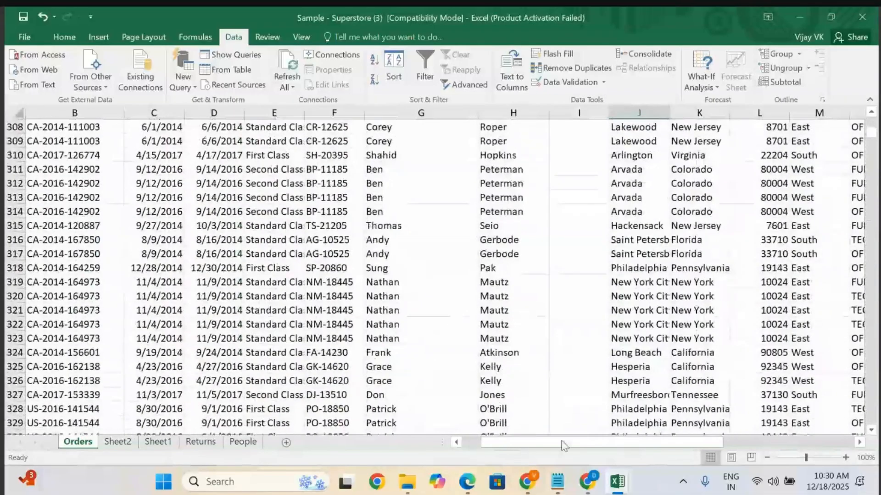
Switch to the class notes and remove the blank lines above the topic 4 heading.
click(558, 482)
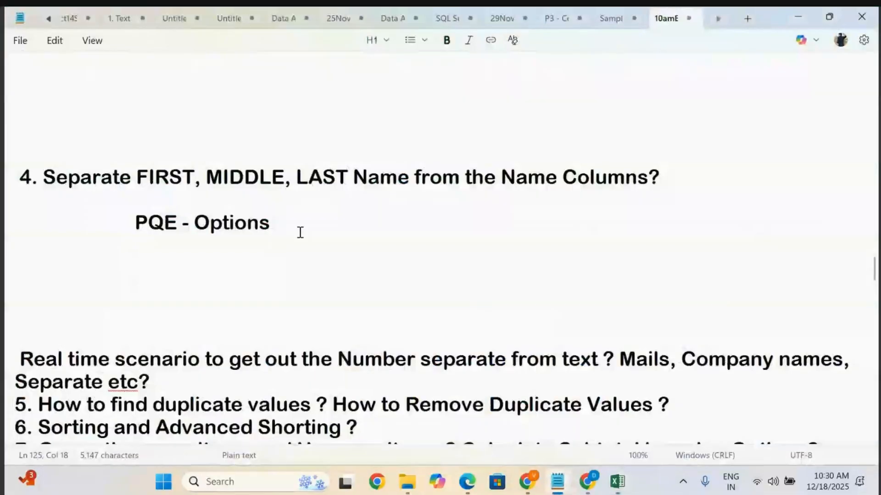
scroll(299, 232, up, 2)
click(79, 289)
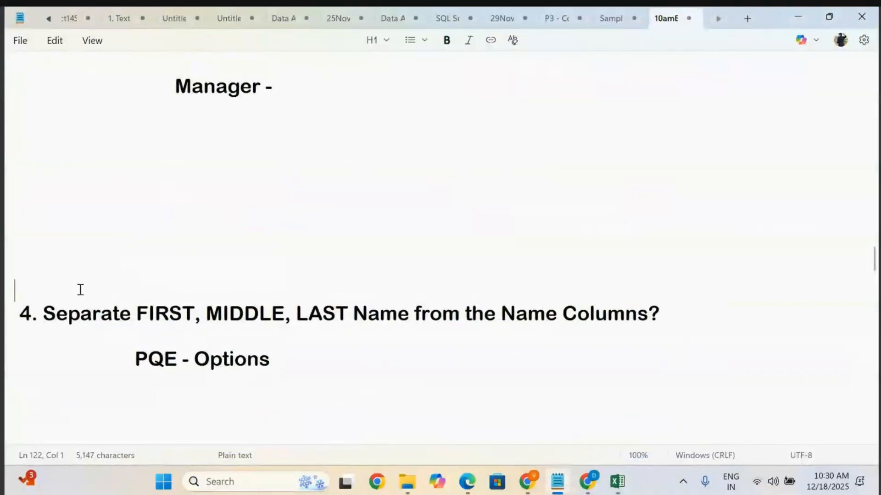
key(BackSpace)
key(BackSpace)
key(BackSpace)
key(BackSpace)
key(BackSpace)
key(BackSpace)
key(BackSpace)
key(BackSpace)
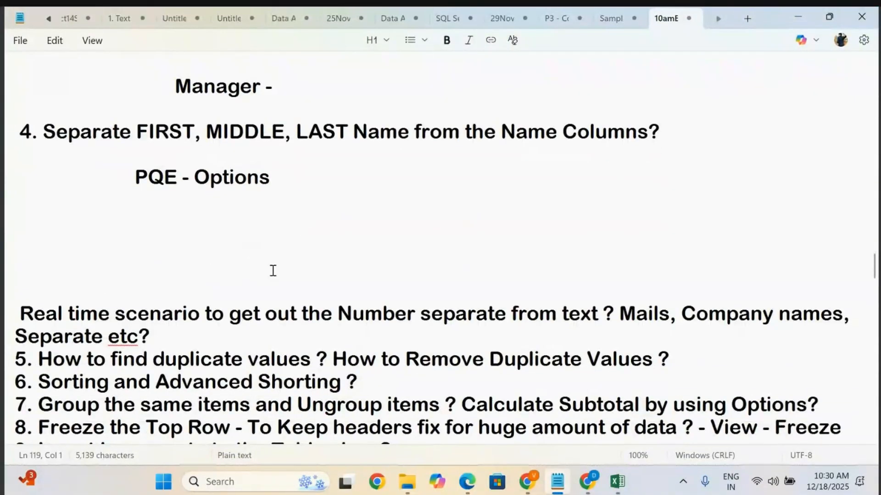
Insert blank lines below the real-time scenario topic and start an indented line beneath it.
click(189, 335)
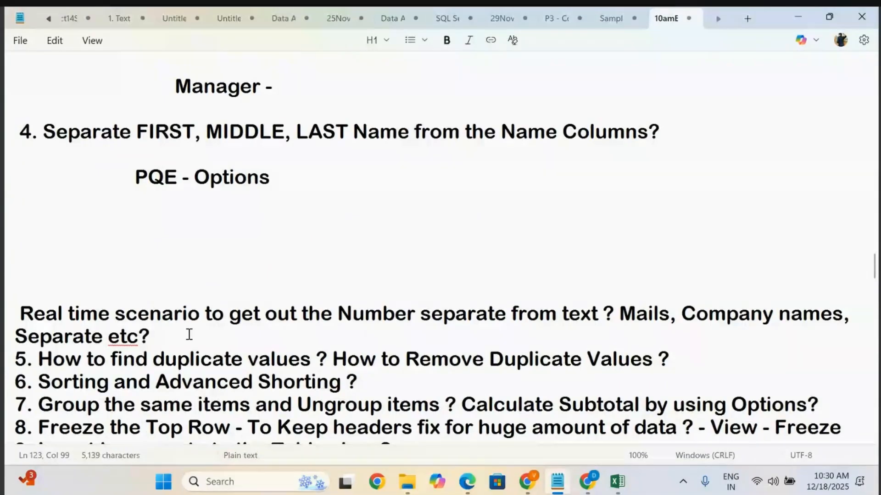
key(Return)
key(Return)
key(Return)
key(Return)
key(Return)
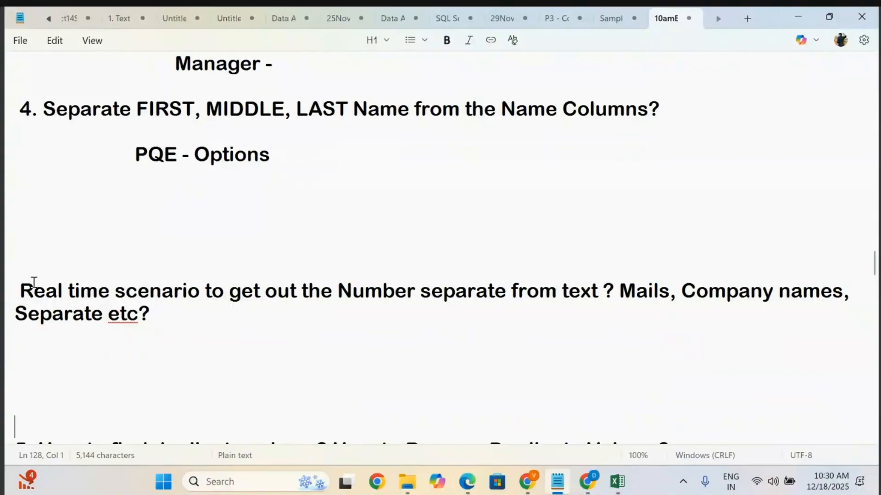
drag(20, 285, 160, 320)
click(157, 312)
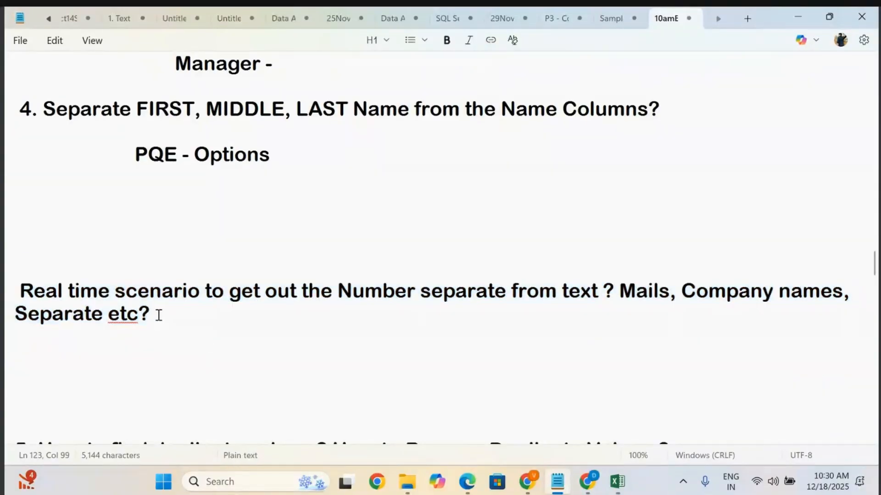
key(Return)
key(Return)
key(Return)
key(Tab)
key(Tab)
key(Tab)
key(Tab)
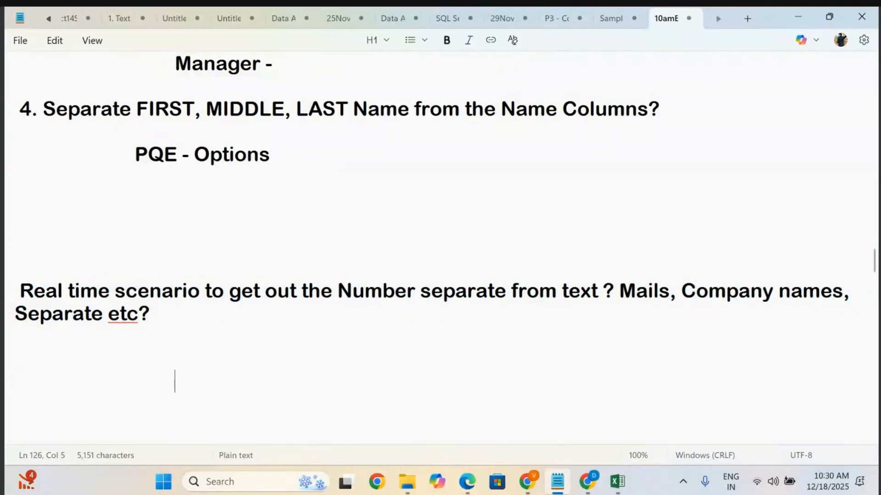
Add the line "100 Employee / 1k Data" beneath the real-time scenario topic in the class notes.
text(100 )
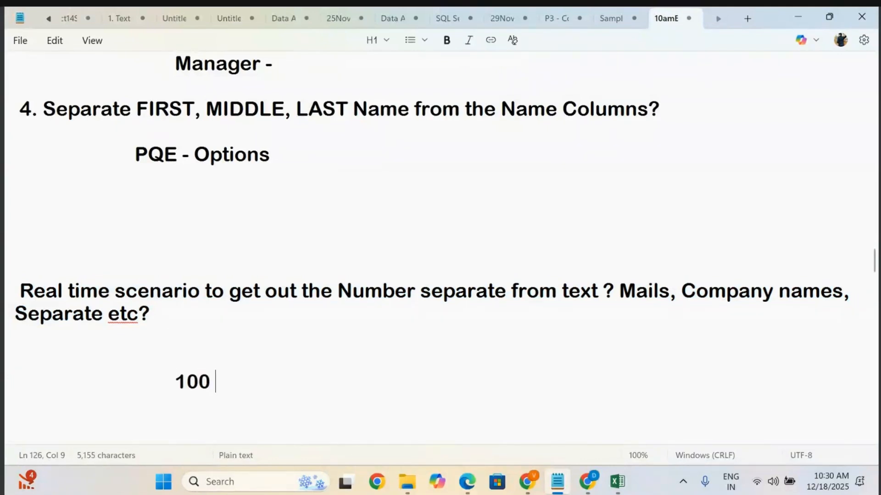
text(Employ)
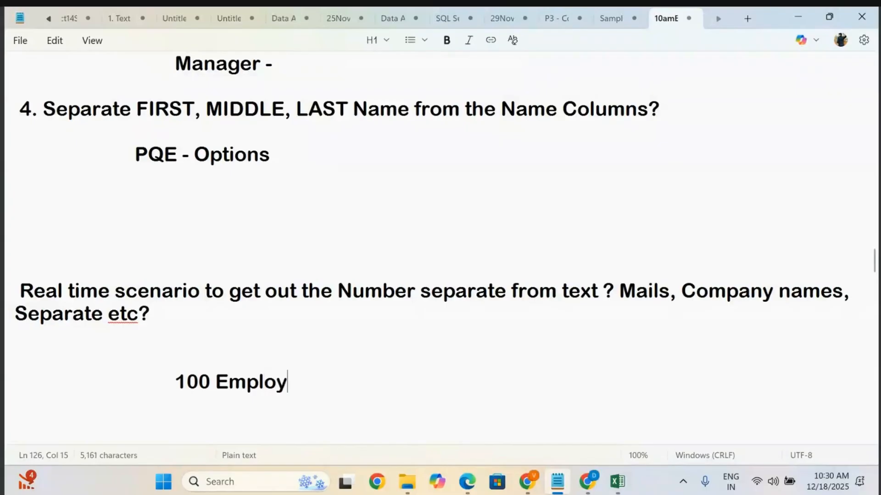
text(ee / )
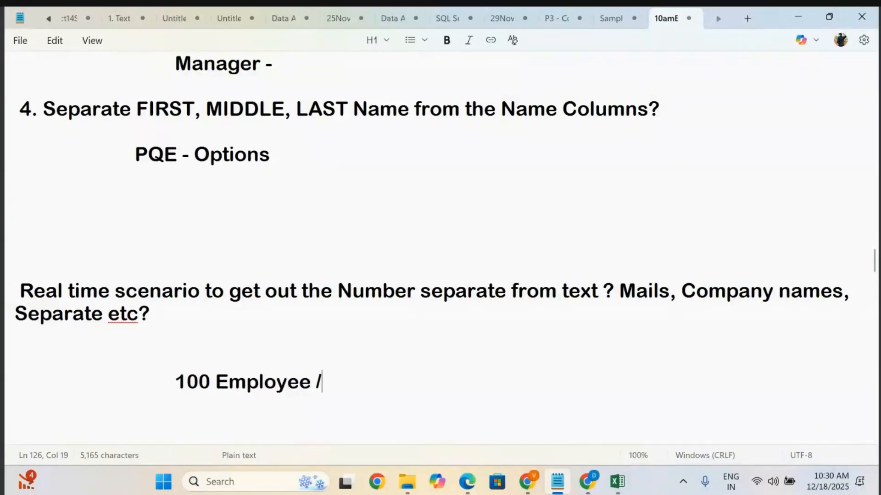
text(1)
text(k Data)
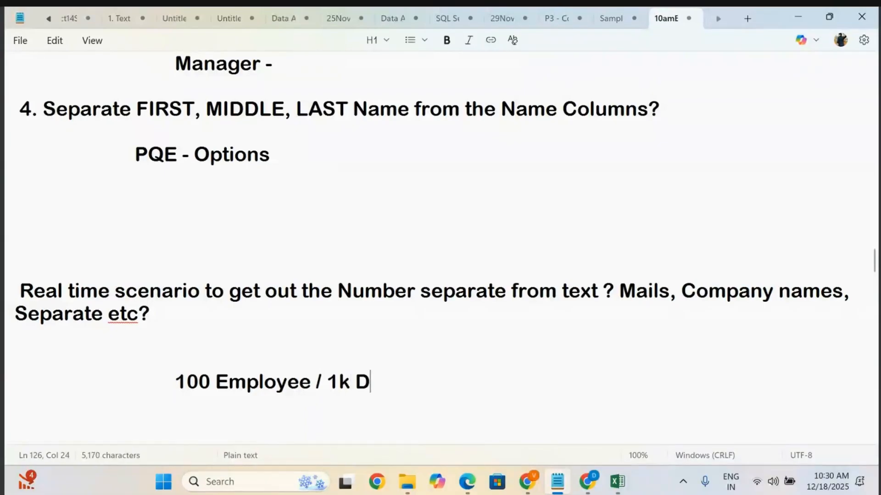
Start a new indented line reading "10 Employee - Amazon , Google, Microsoft" below it.
key(Return)
key(Return)
key(Tab)
key(Tab)
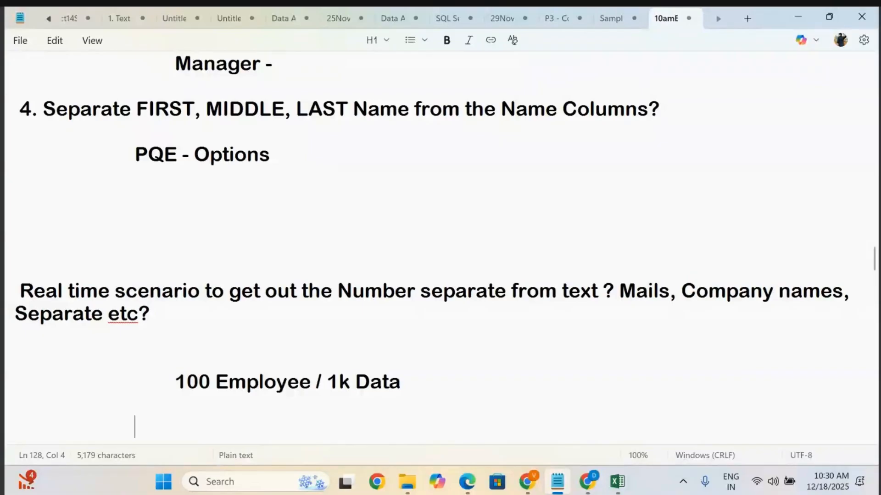
text(10 E)
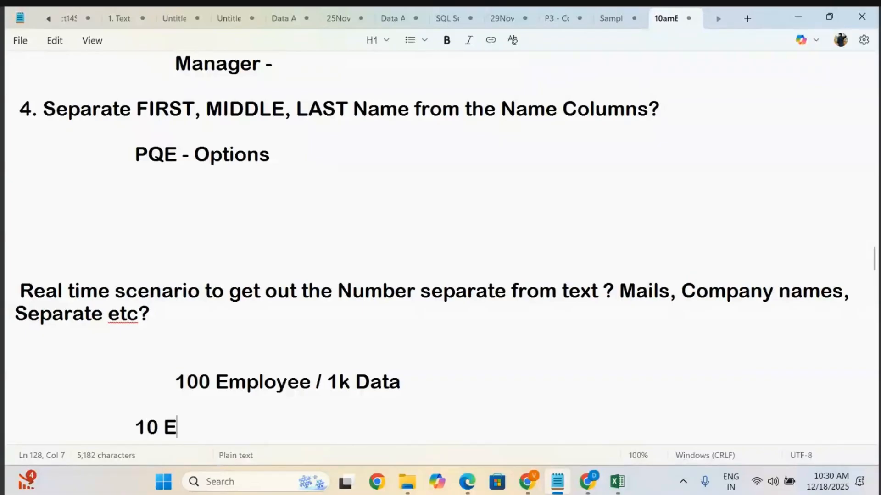
text(mployee )
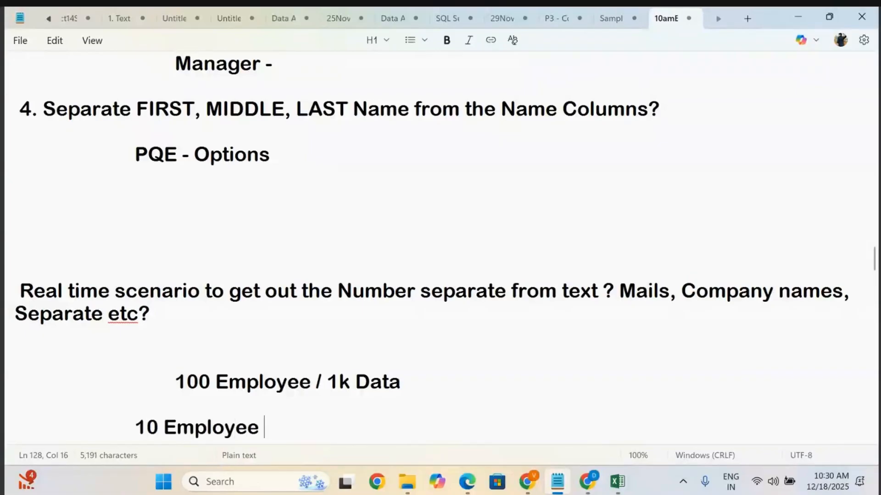
text(-  10)
key(BackSpace)
key(BackSpace)
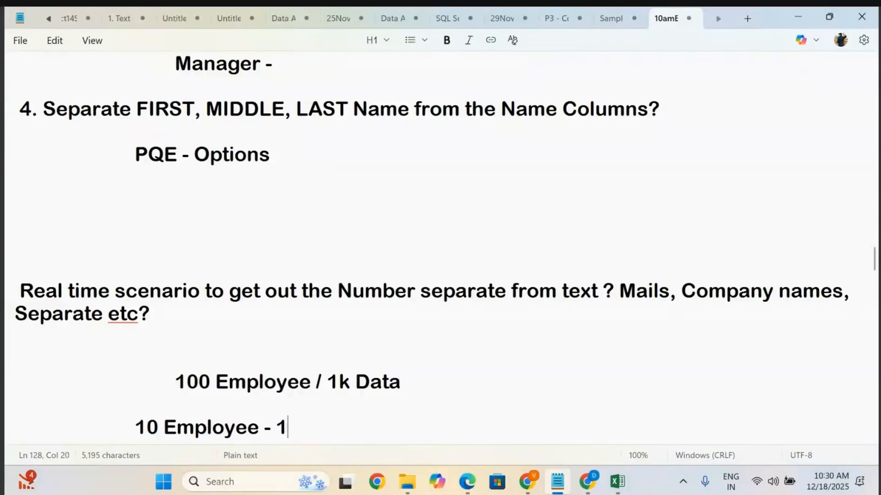
text(Amazon ,)
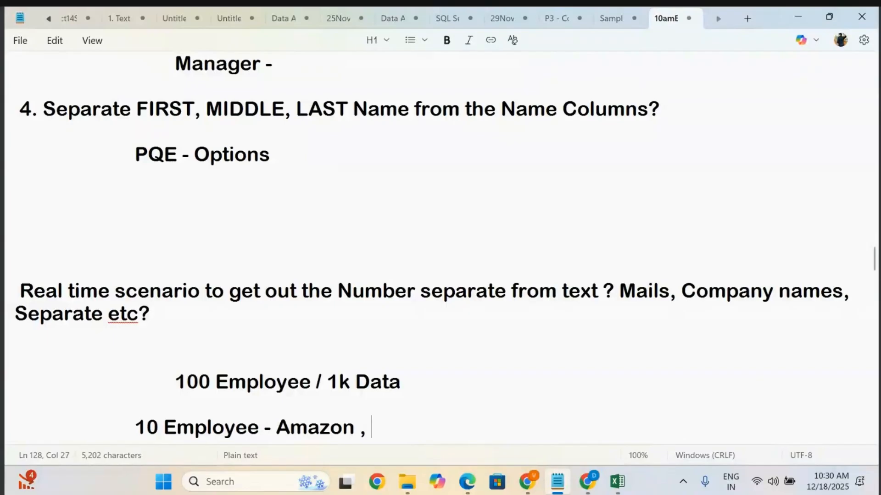
text( Goo)
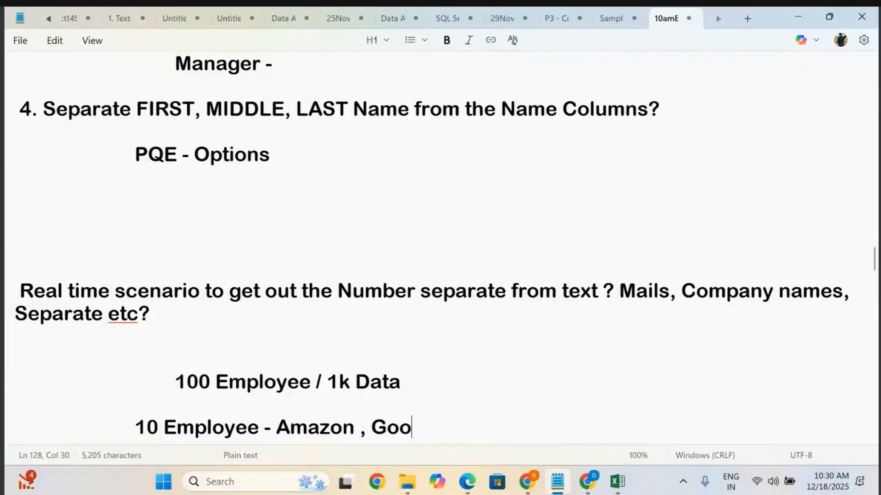
text(gle, Mi)
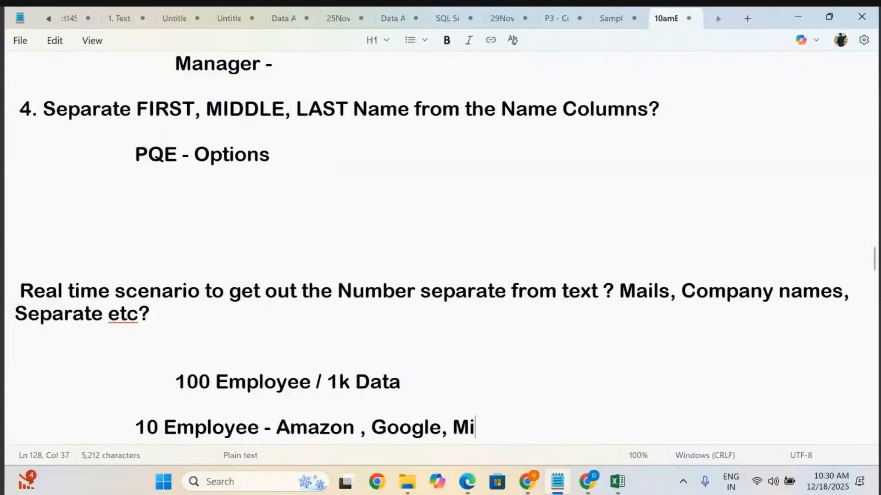
text(crosoft)
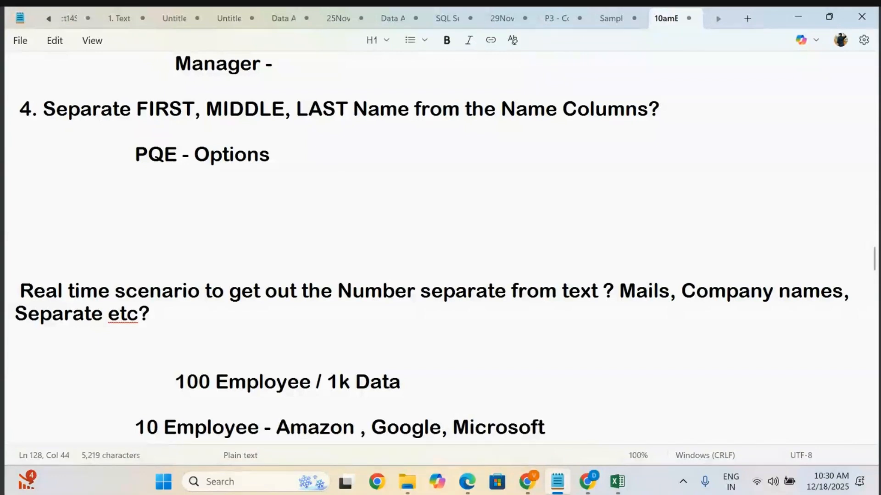
click(272, 424)
drag(272, 424, 599, 427)
click(615, 429)
Switch to the Superstore workbook in Excel and insert a new blank worksheet.
mouse_move(628, 484)
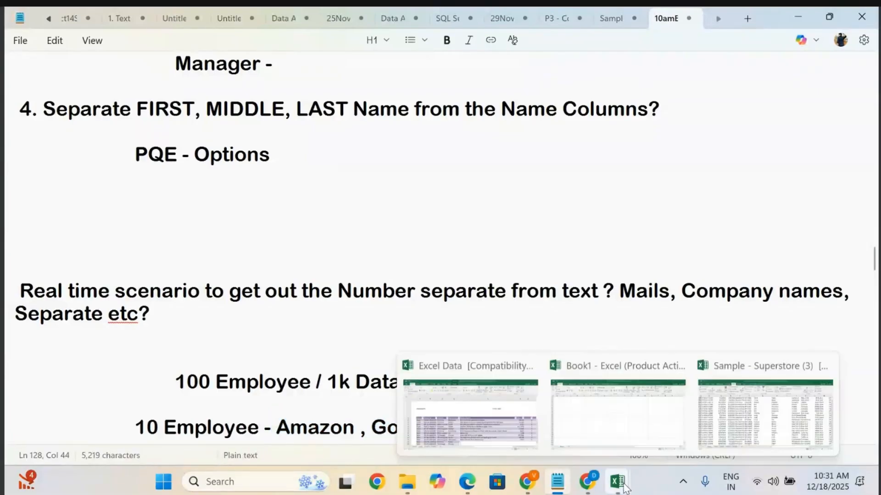
click(752, 413)
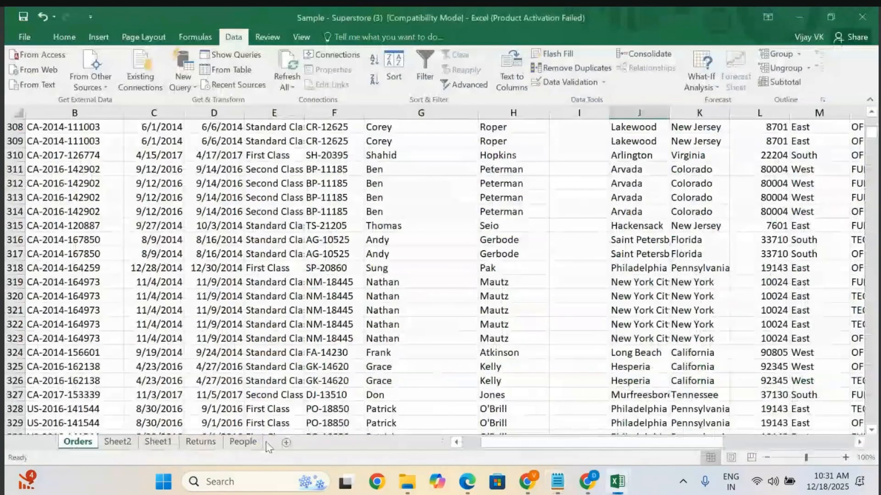
click(286, 443)
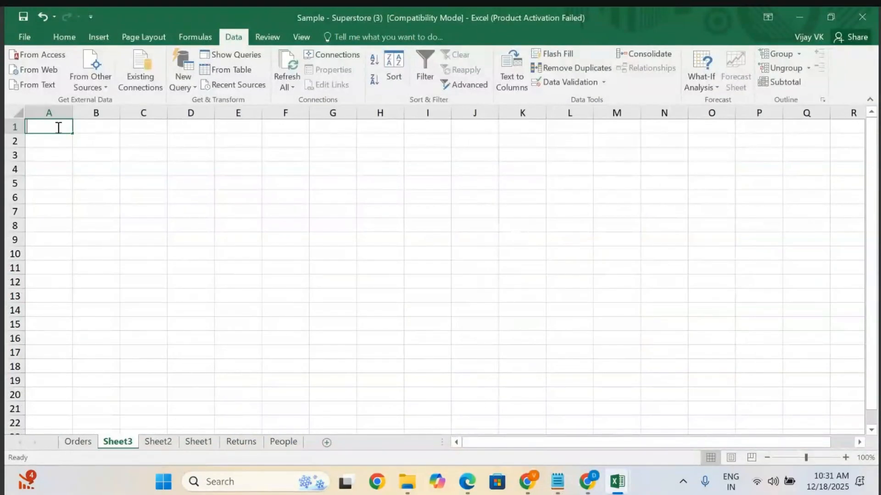
Enter the headers Emp Name, Email ID and Contact in the first row, widening the Emp Name column slightly.
text(Emp Name)
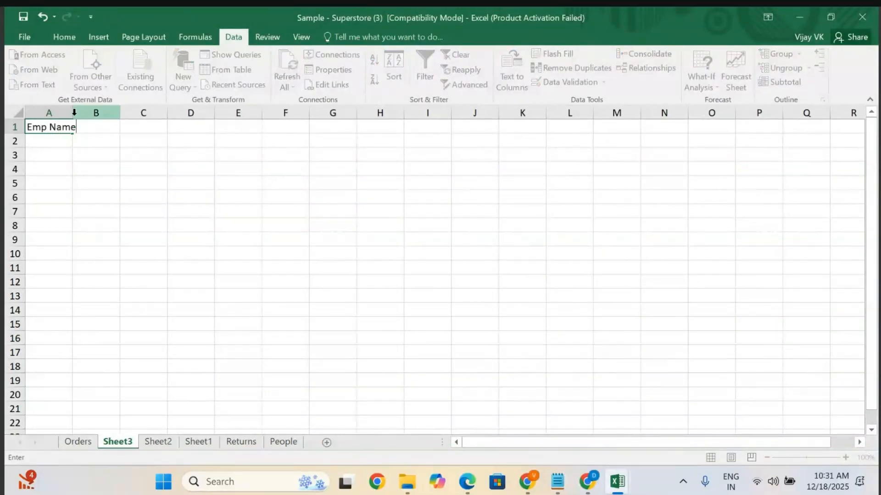
click(73, 111)
drag(72, 112, 78, 114)
click(100, 127)
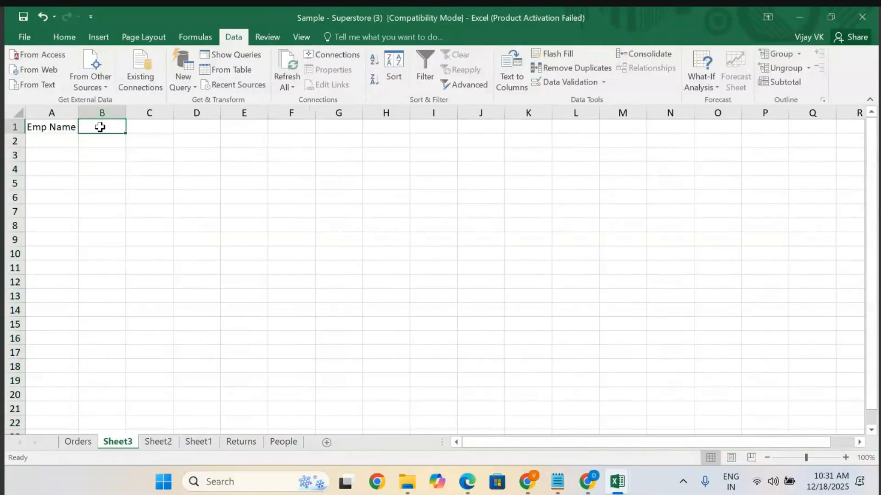
text(Emai)
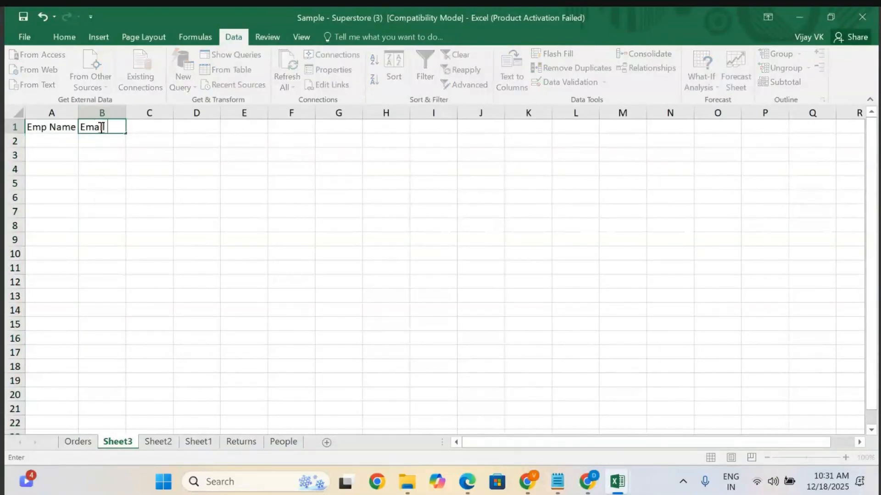
text(l ID)
click(160, 126)
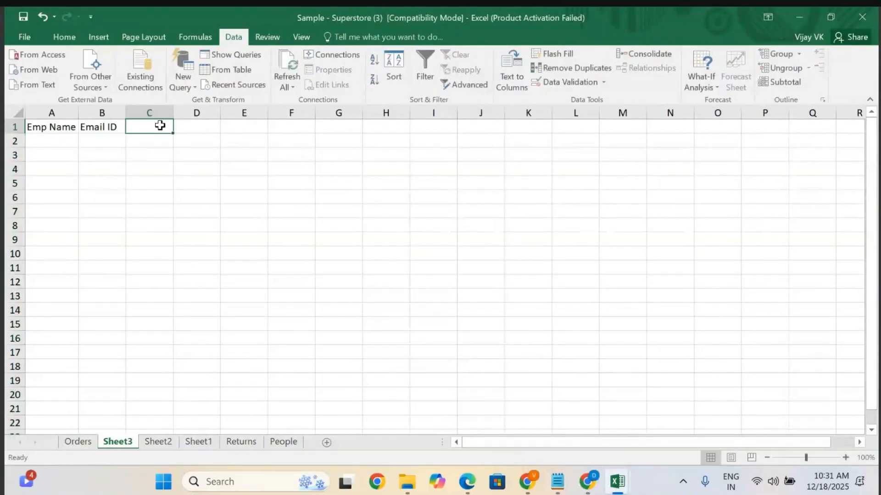
text(Con)
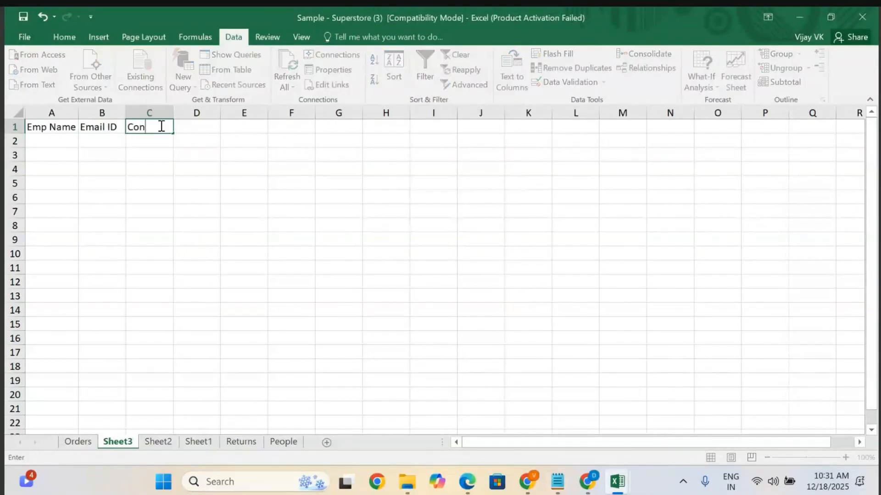
text(tact)
click(197, 128)
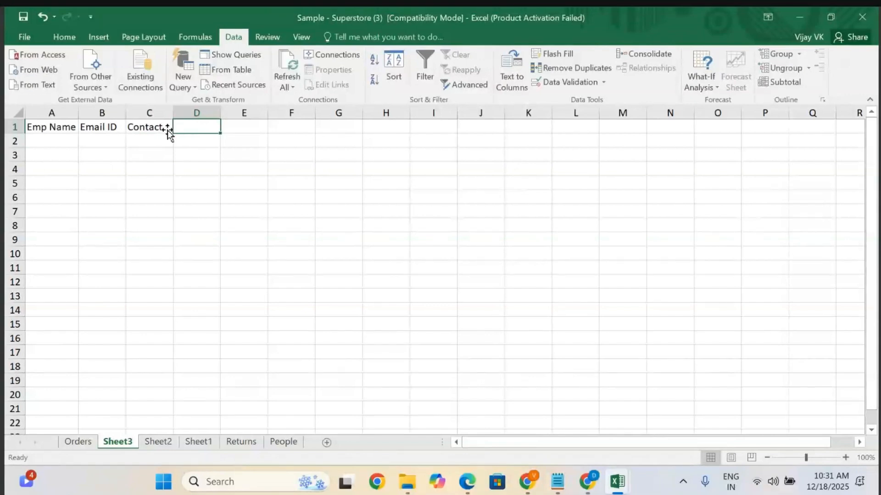
Fill the first data row with employee ABC, an amazon.com e-mail address and a contact number, autofitting the Email ID column.
click(52, 141)
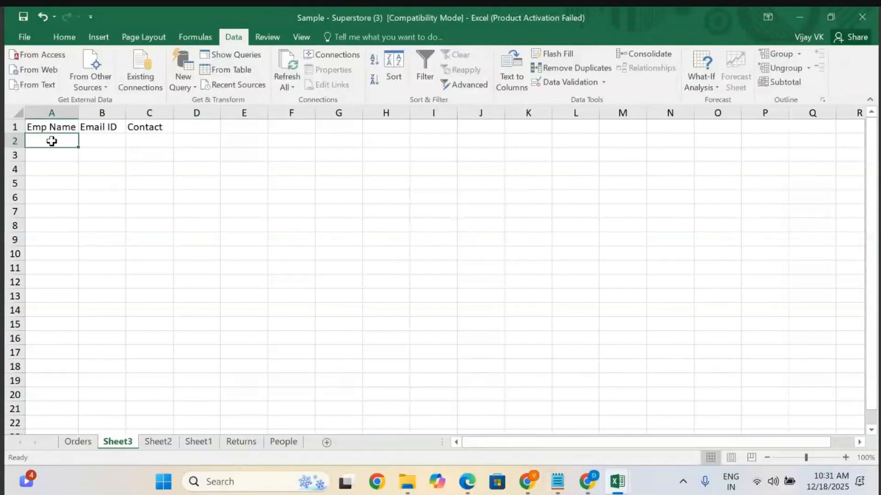
text(ABC)
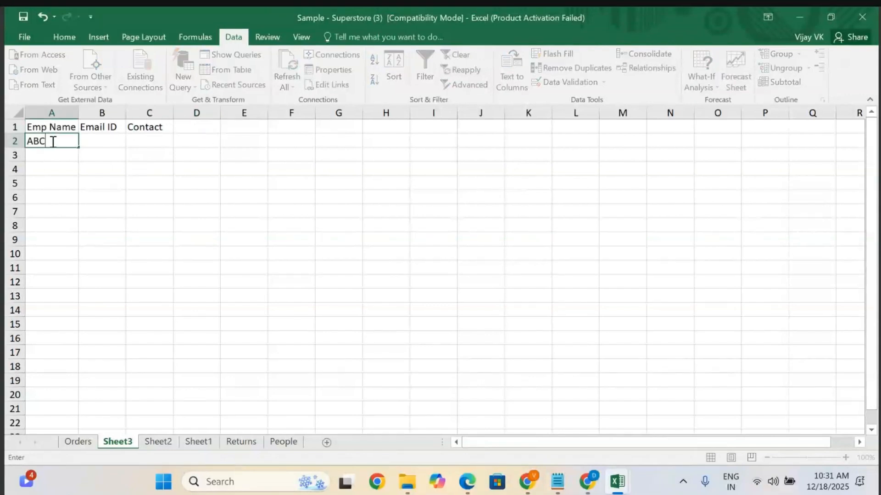
click(104, 145)
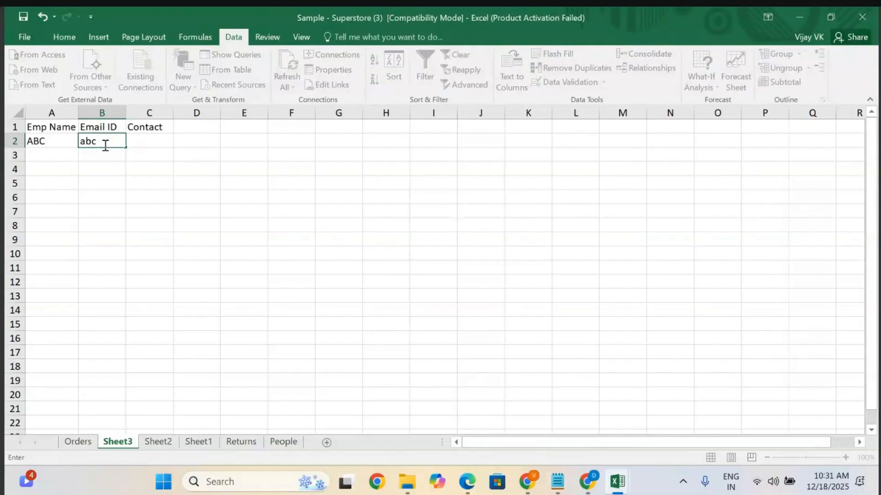
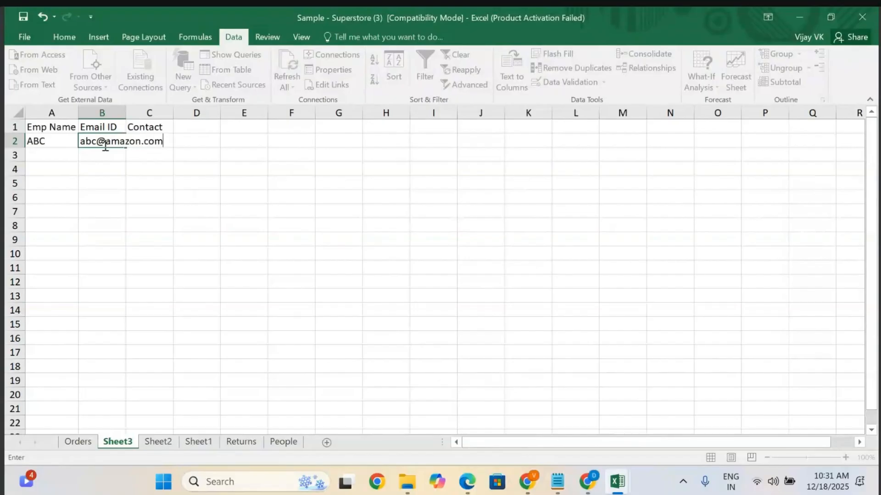
double_click(124, 112)
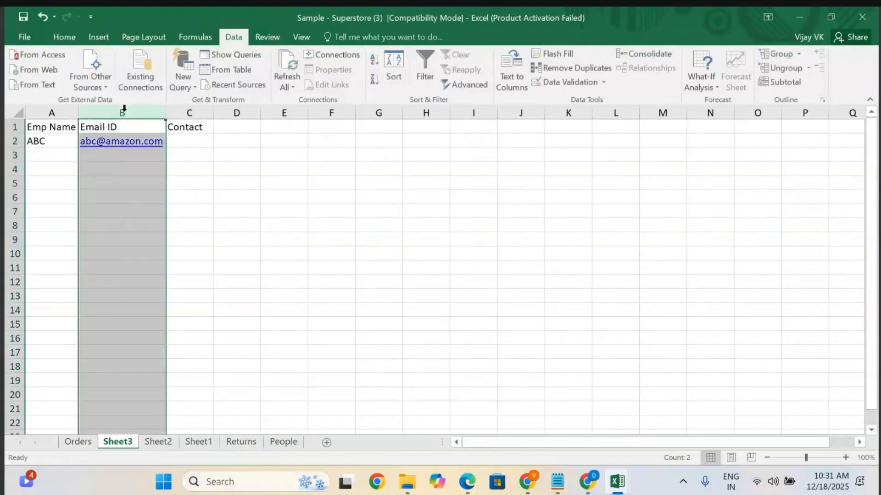
click(189, 135)
text(616)
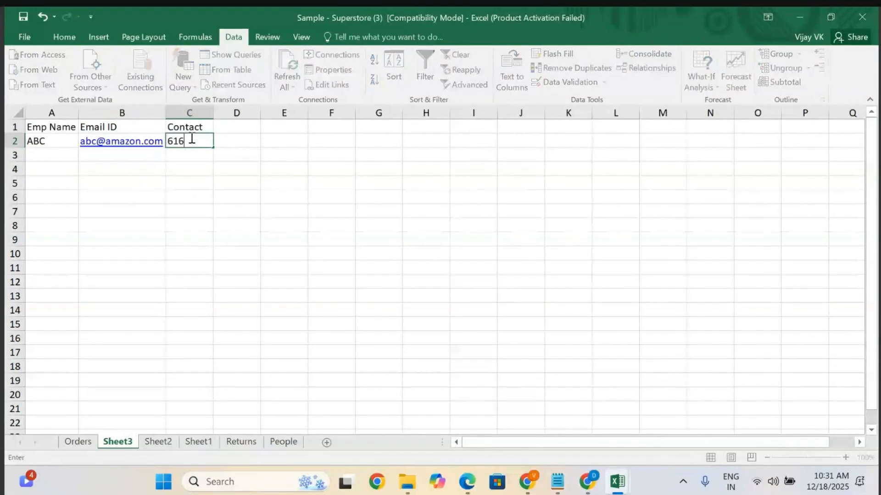
text(27272)
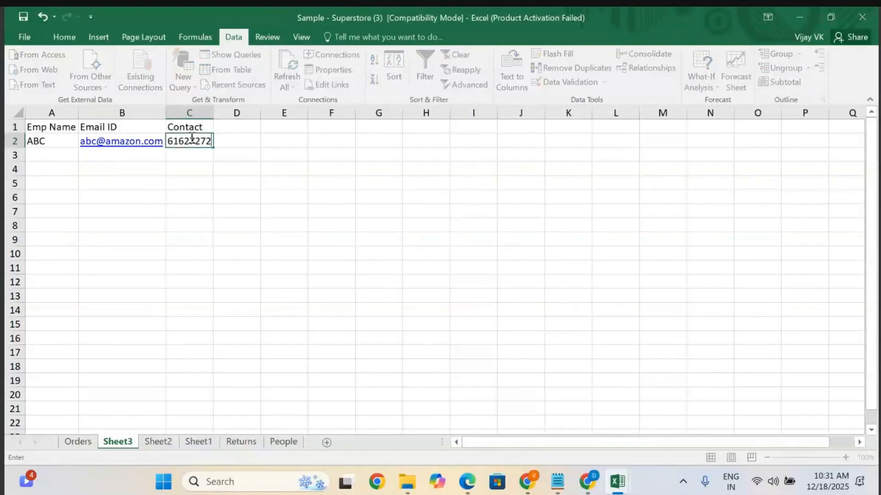
Fill the second data row with employee CDE, a flipkart e-mail address and a contact number.
click(49, 152)
text(CDE)
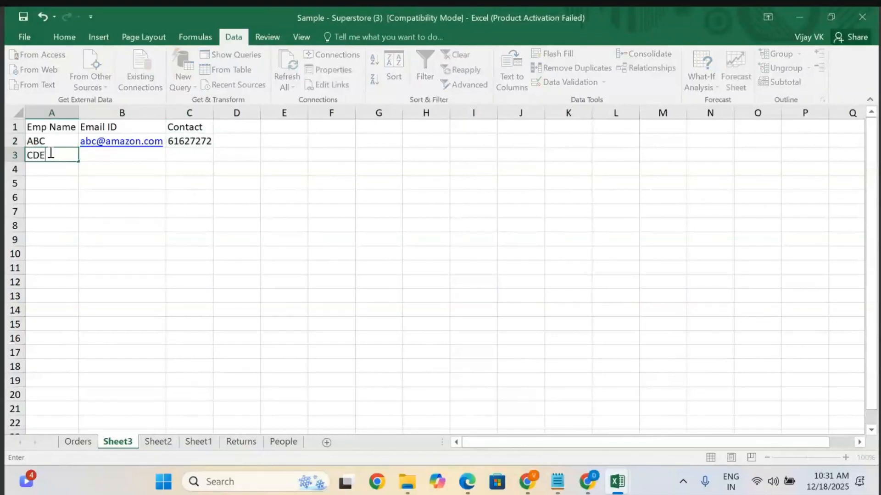
click(94, 154)
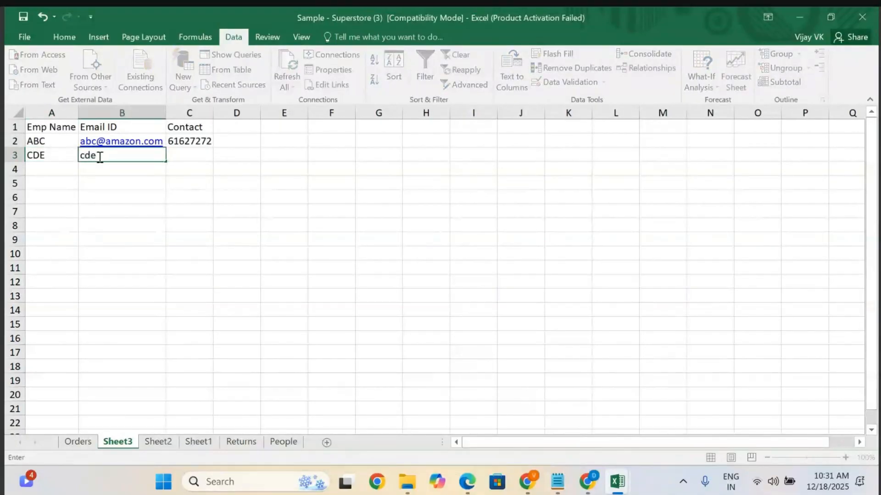
click(197, 153)
text(928282)
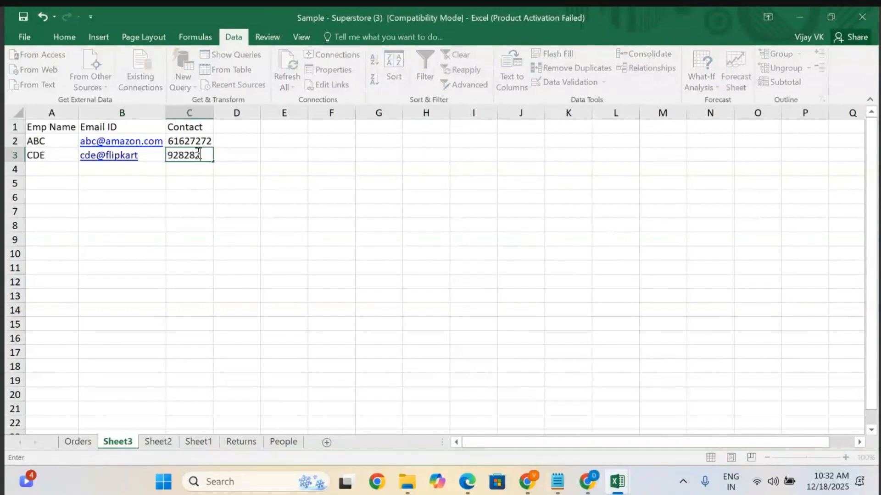
Fill the third data row with employee edf, an amazon.com e-mail address and a contact number, and append .com to CDE's e-mail.
click(47, 168)
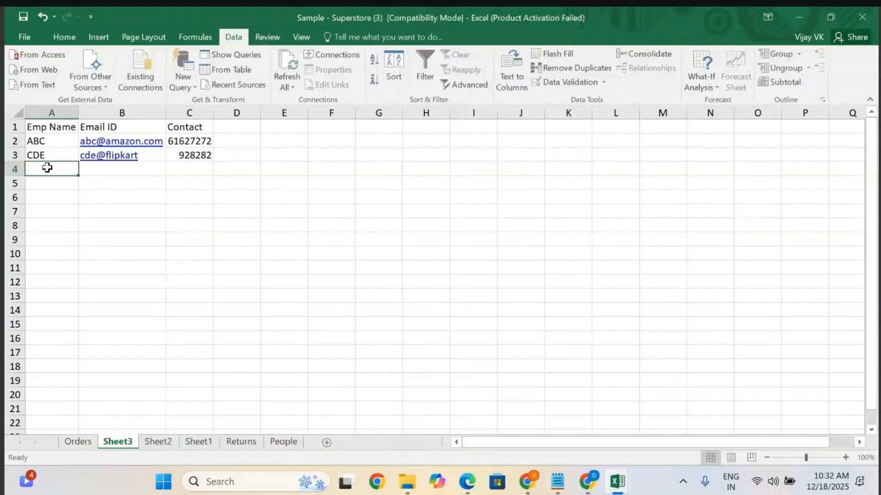
text(edf)
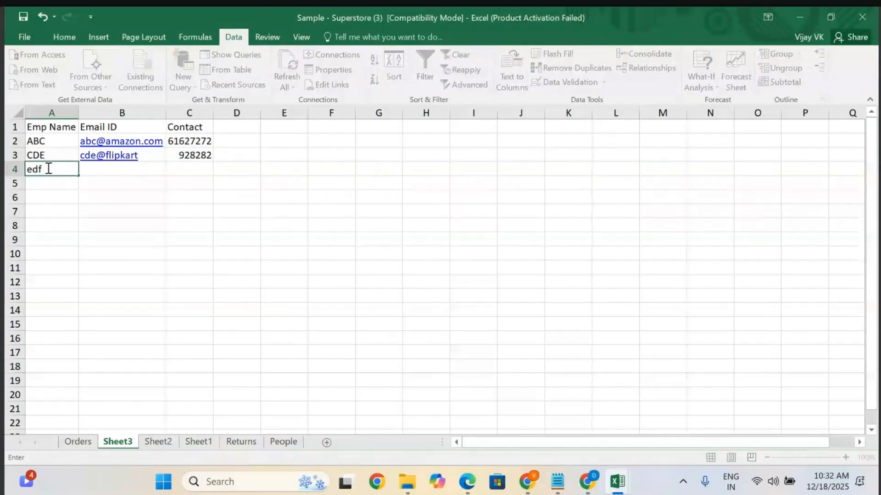
click(91, 166)
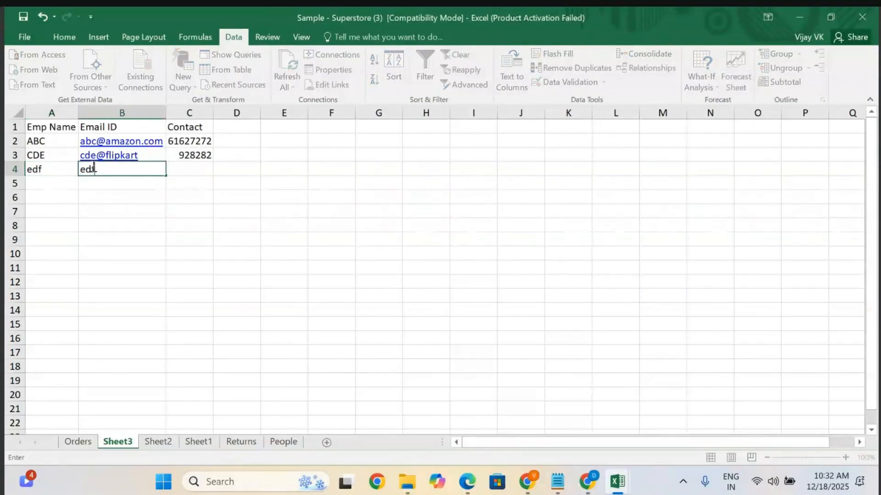
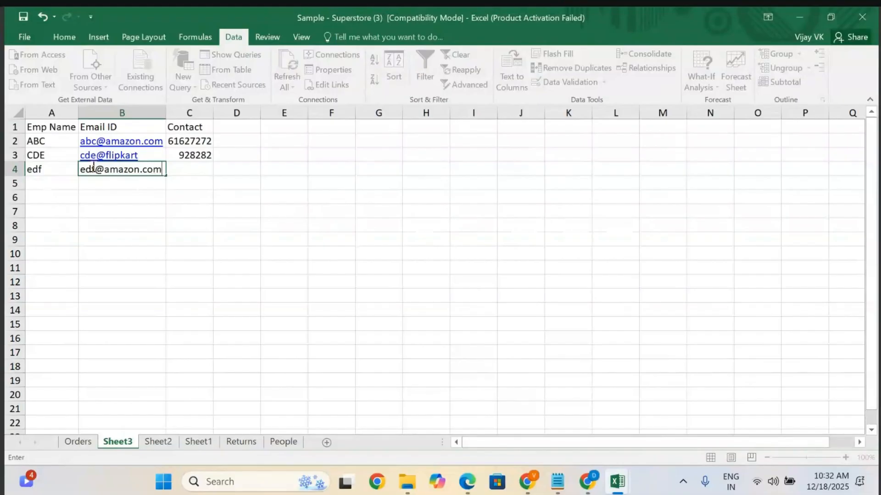
double_click(148, 158)
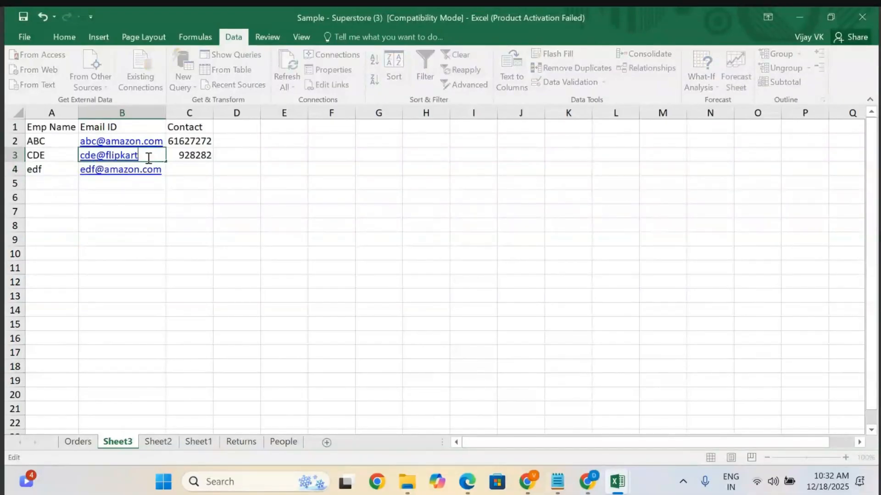
text(.com)
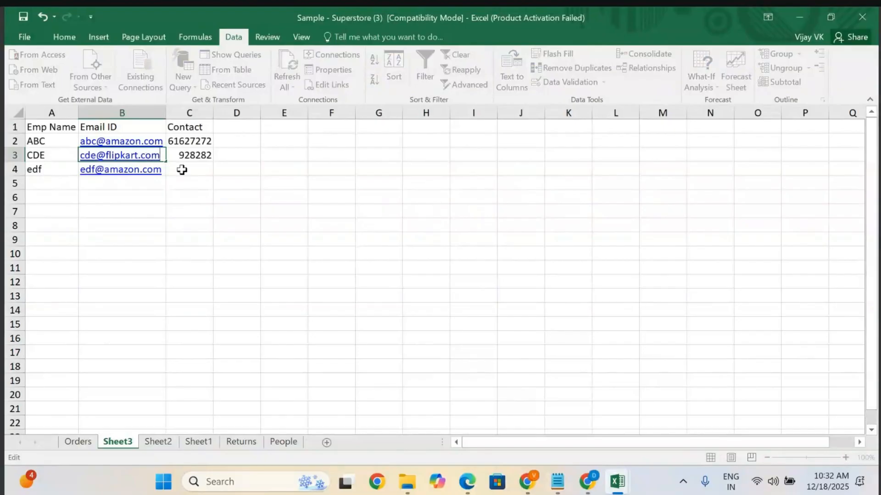
click(181, 170)
text(818181)
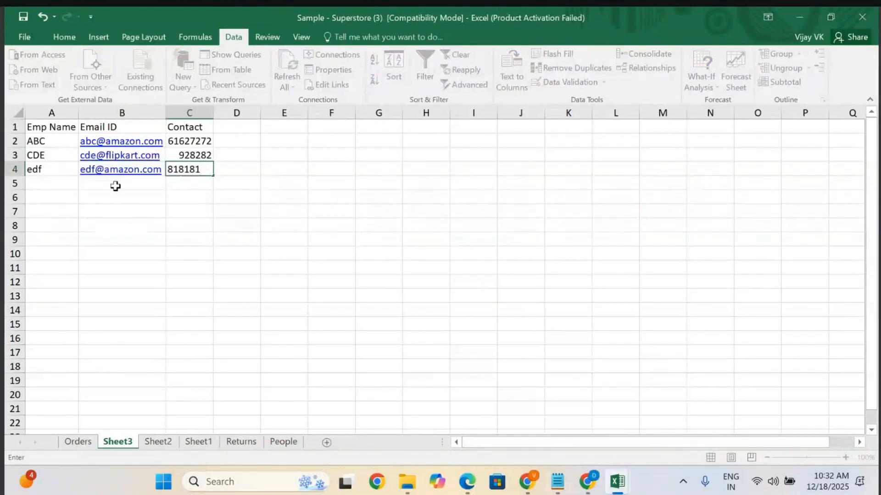
Fill the fourth data row with employee uqa, a microsoft.com e-mail address and a contact number.
click(53, 181)
text(uqa)
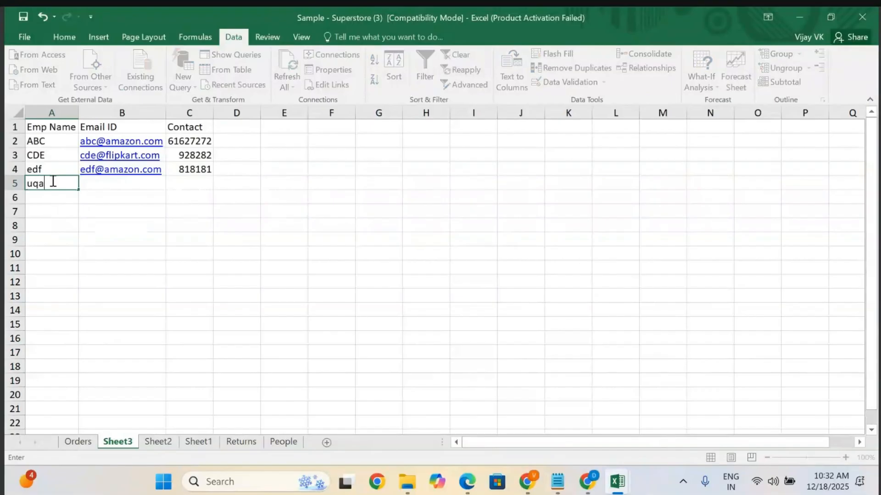
click(114, 183)
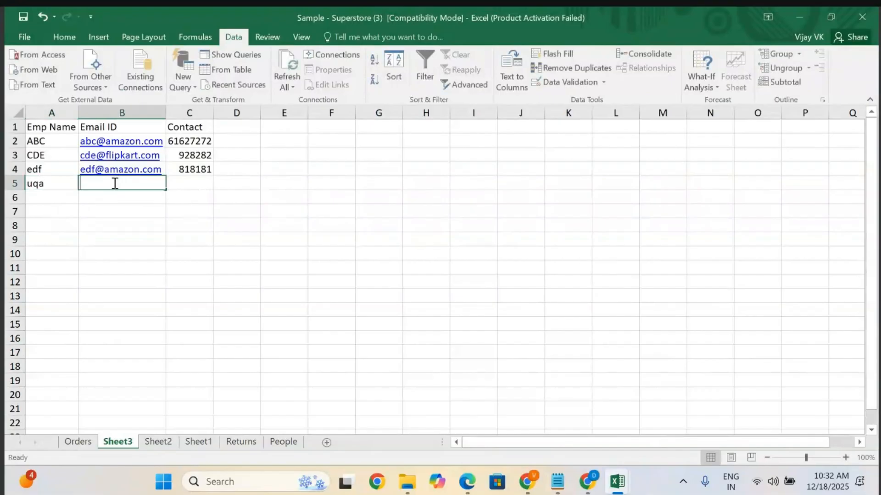
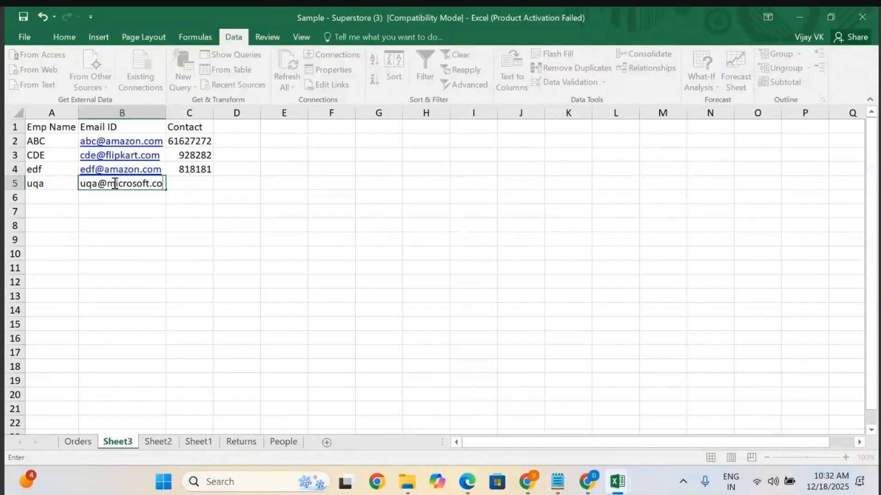
click(277, 183)
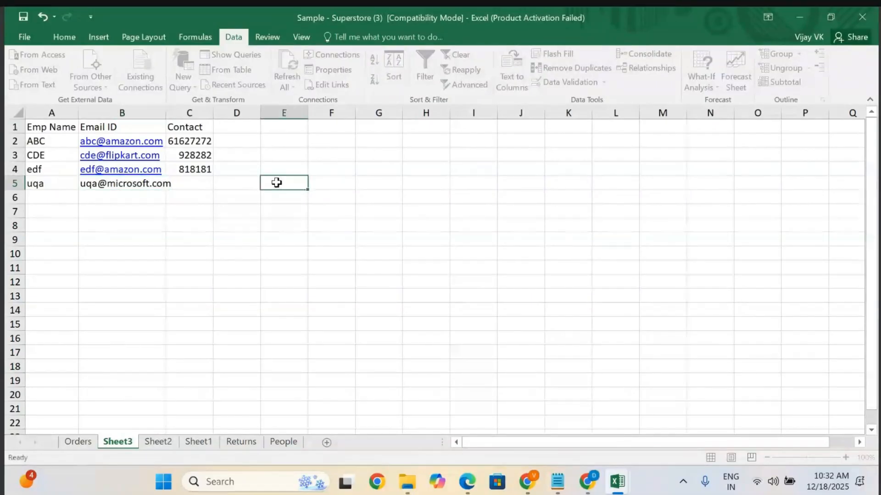
click(195, 181)
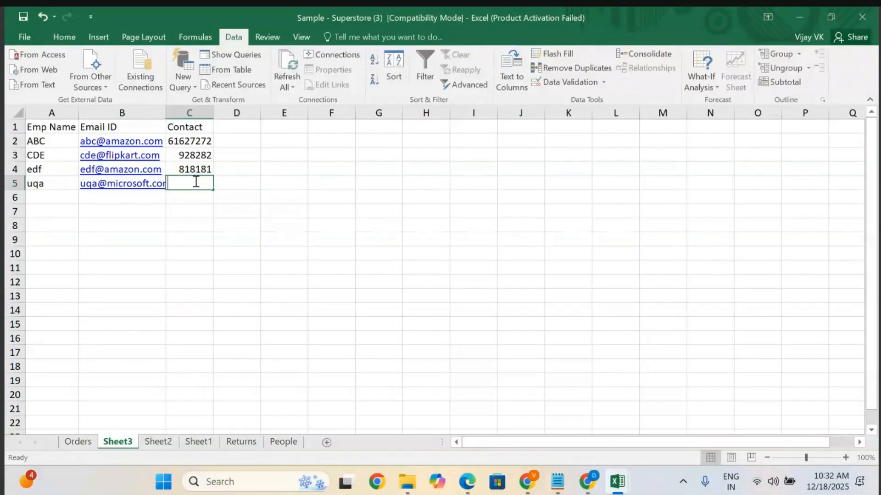
text(828282)
click(161, 214)
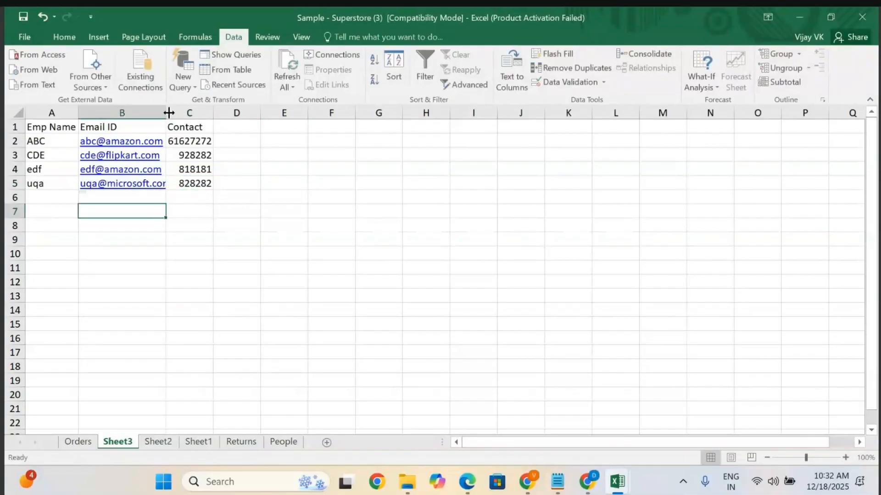
Widen the Email ID column slightly and fill the fifth data row with employee auja, a google.com e-mail address and a contact number.
drag(167, 109, 176, 110)
click(42, 198)
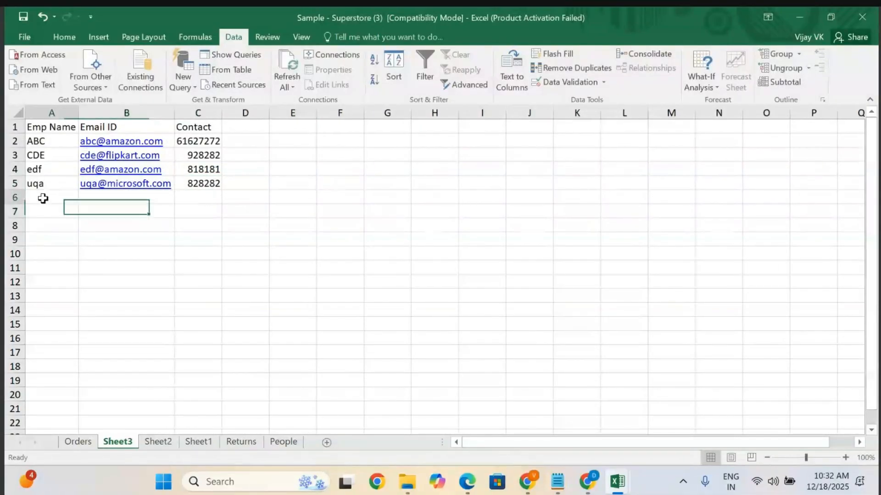
text(auja)
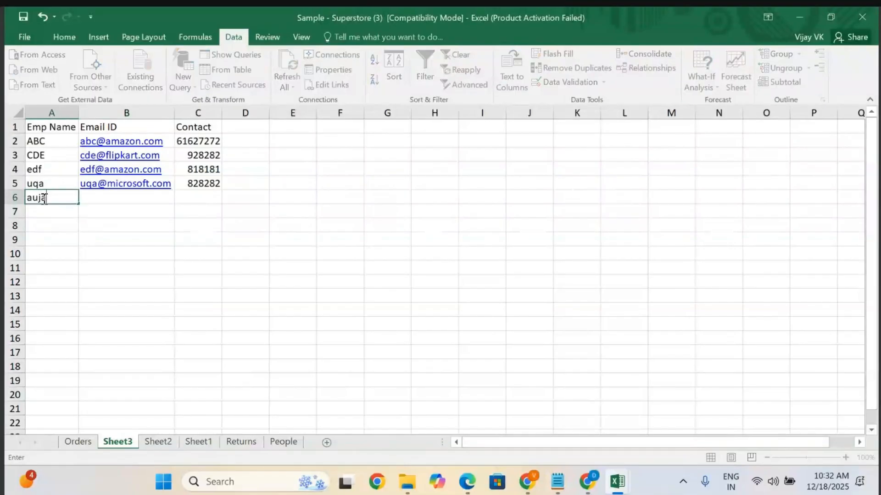
click(114, 195)
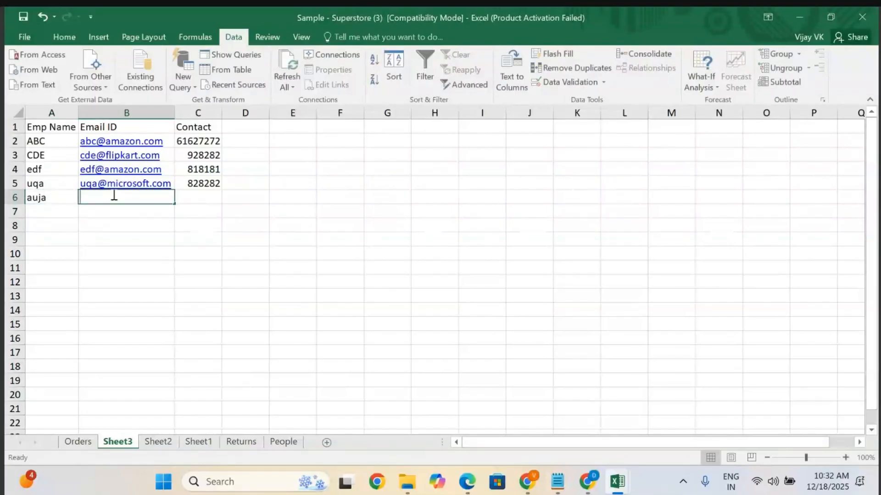
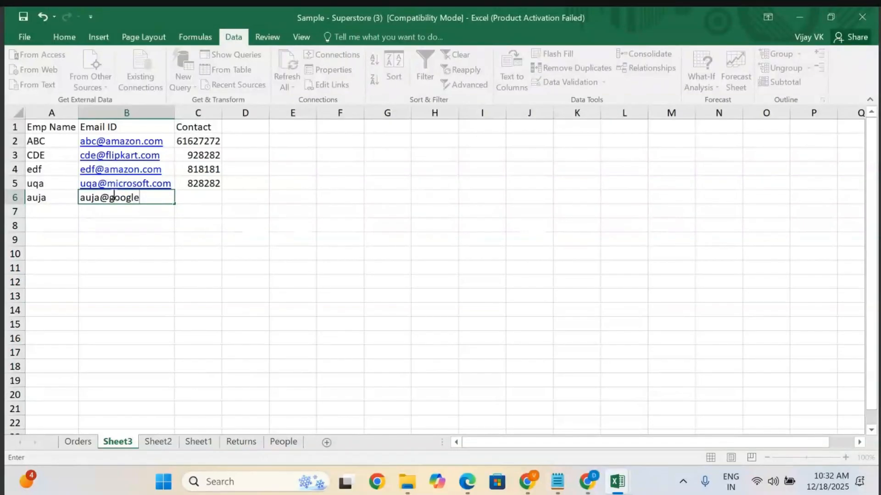
click(202, 198)
text(871882)
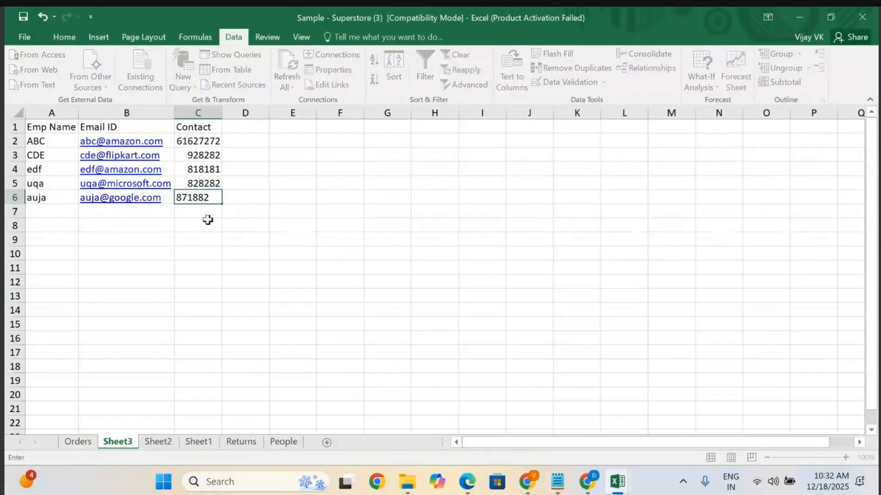
click(206, 234)
scroll(122, 397, down, 3)
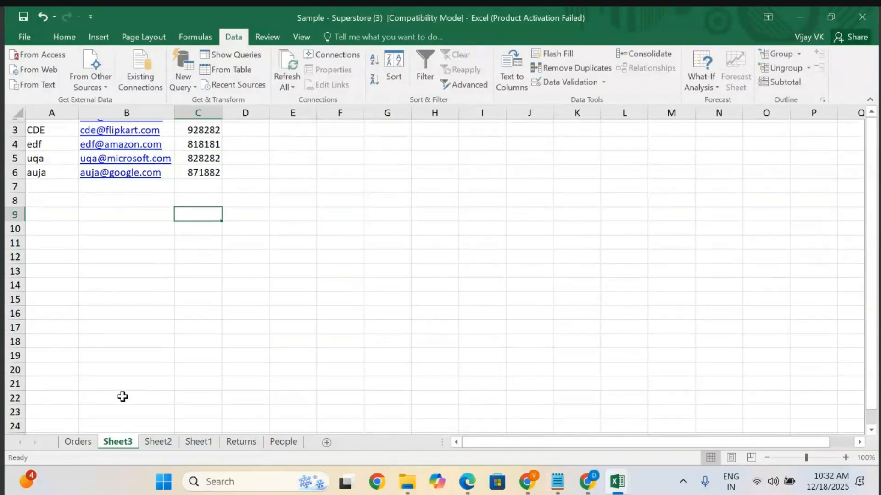
scroll(122, 397, up, 3)
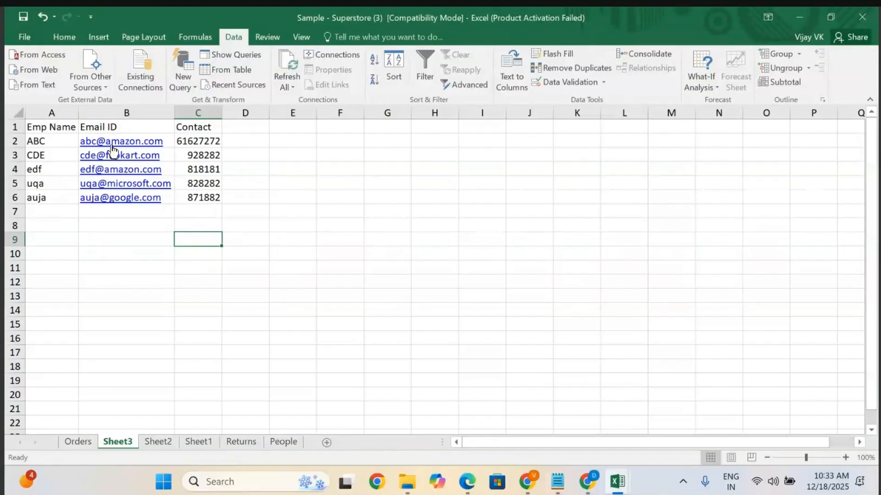
Split the Email ID column at the @ sign into separate name and domain columns with Text to Columns, replacing existing data.
click(134, 113)
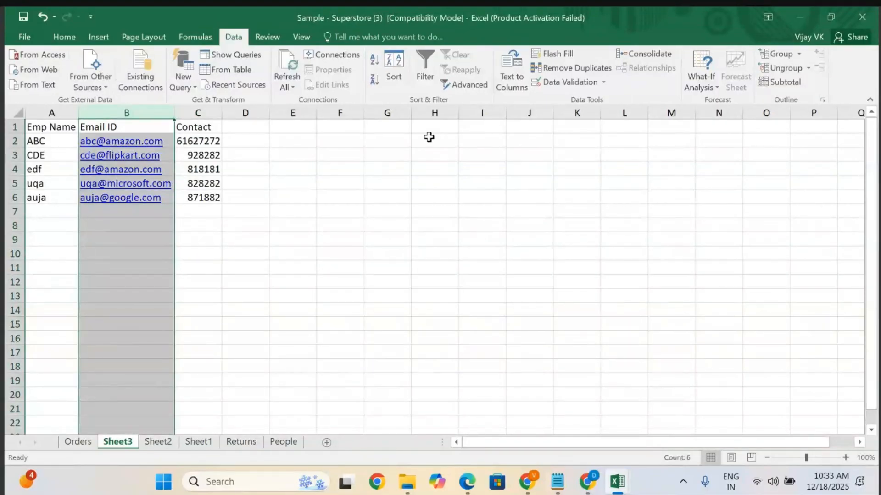
click(513, 83)
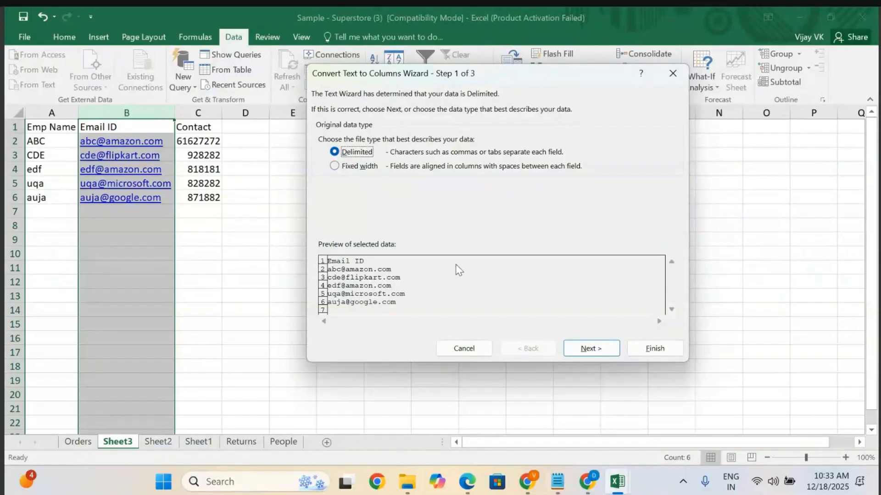
click(590, 349)
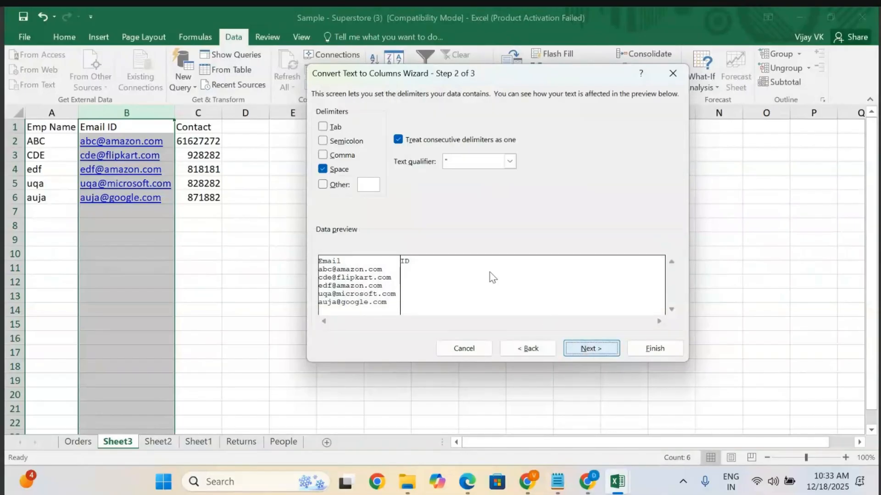
click(324, 171)
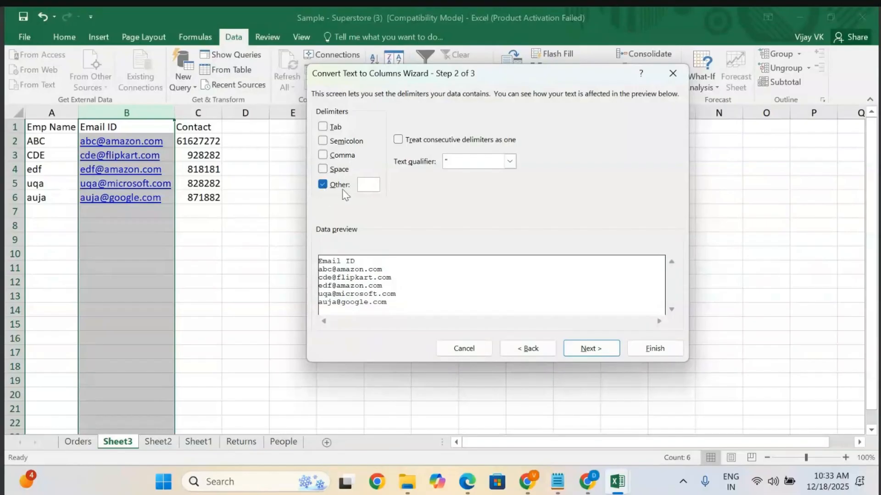
click(366, 186)
text(@)
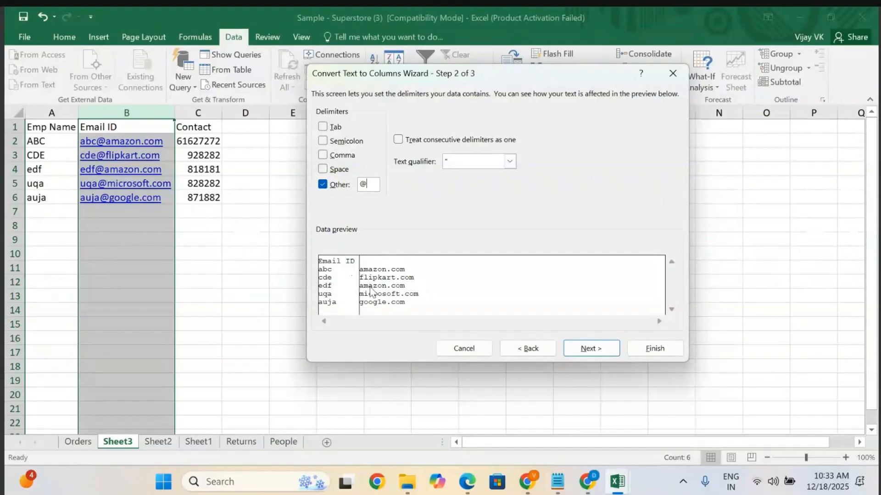
click(590, 347)
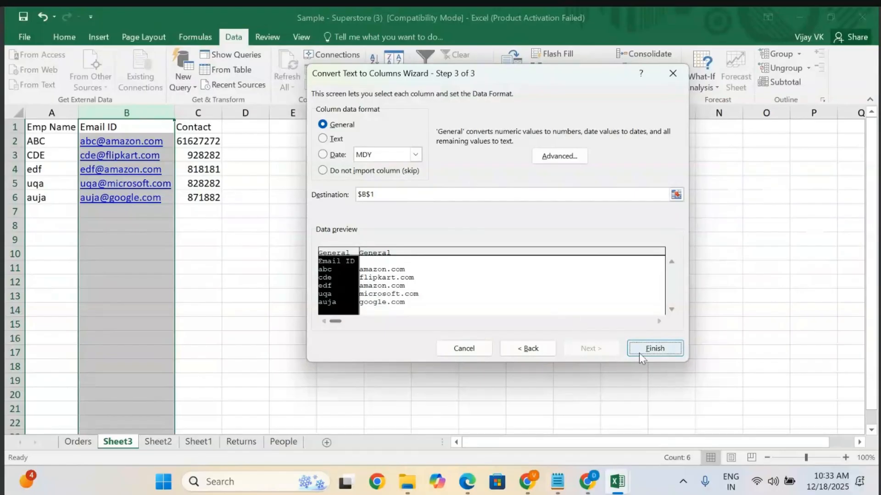
click(659, 351)
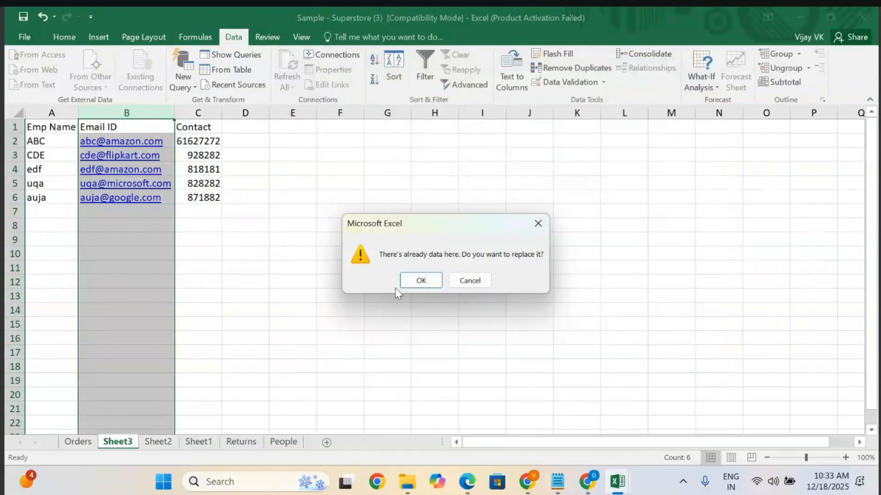
click(426, 282)
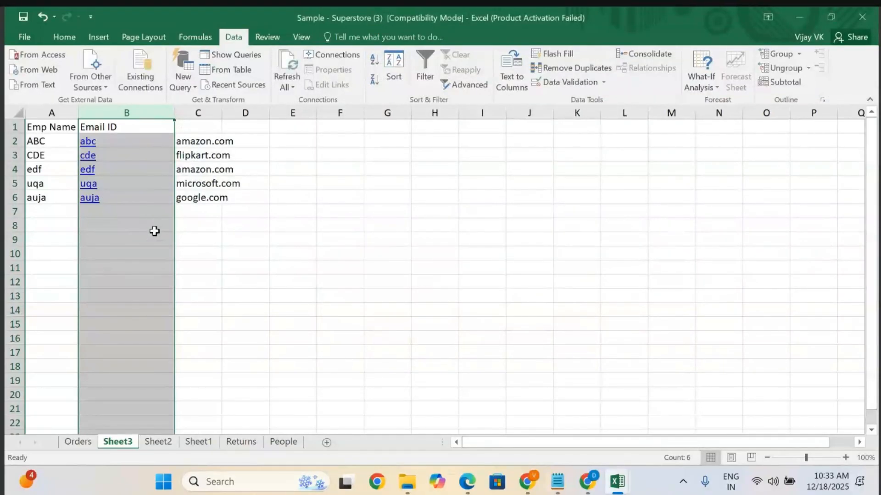
Autofit the widths of the name and domain columns.
double_click(175, 113)
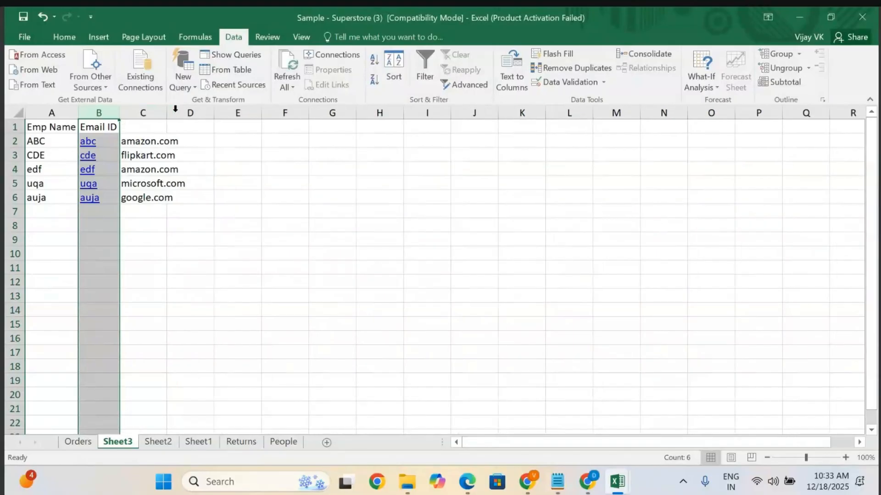
click(283, 224)
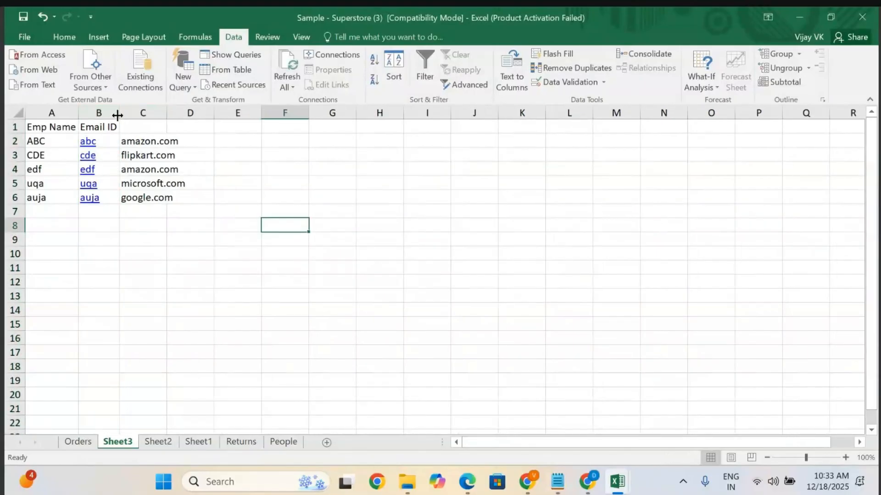
double_click(167, 112)
Rename the Email ID header to Name and enter Company as the header of the domain column.
click(100, 126)
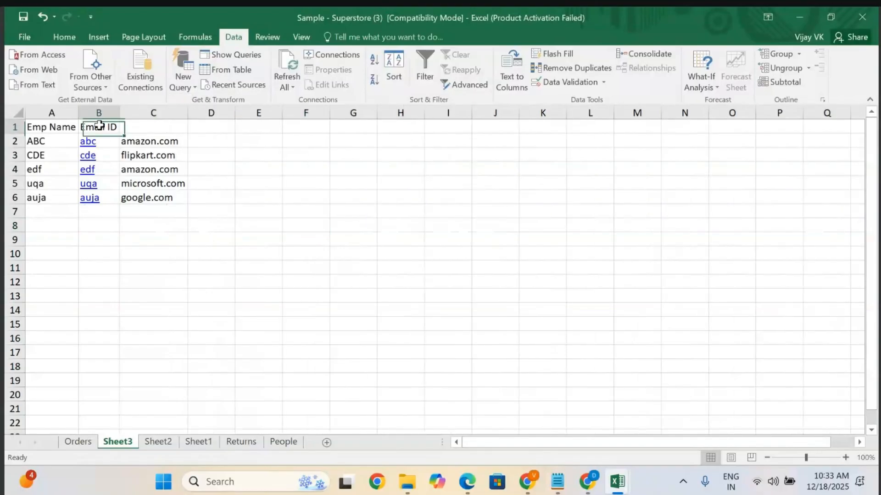
double_click(100, 126)
key(BackSpace)
key(BackSpace)
key(BackSpace)
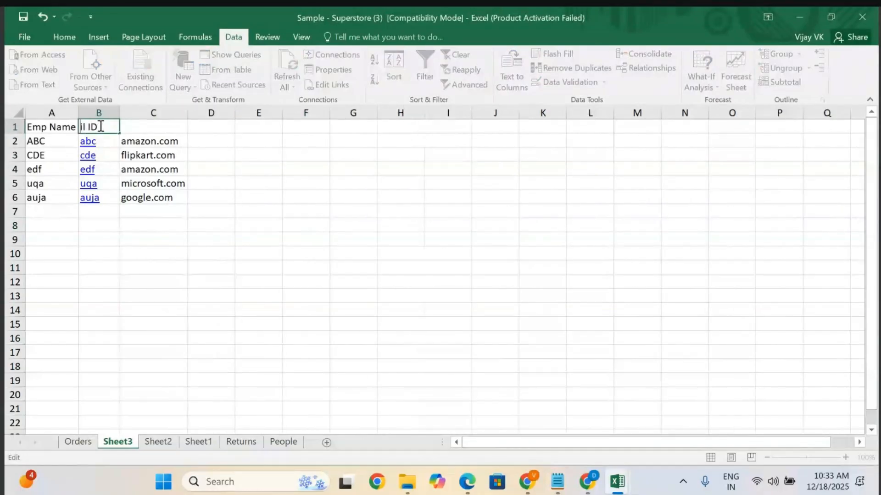
key(Delete)
key(Delete)
click(153, 126)
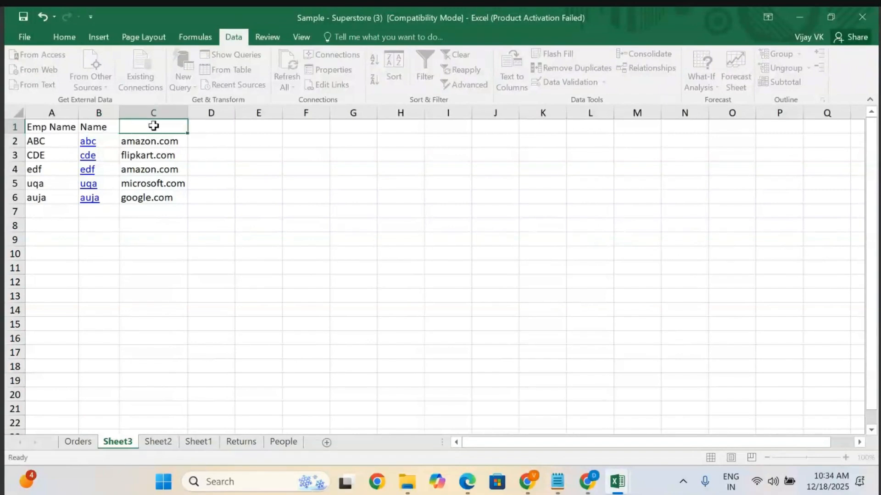
text(Company)
click(243, 252)
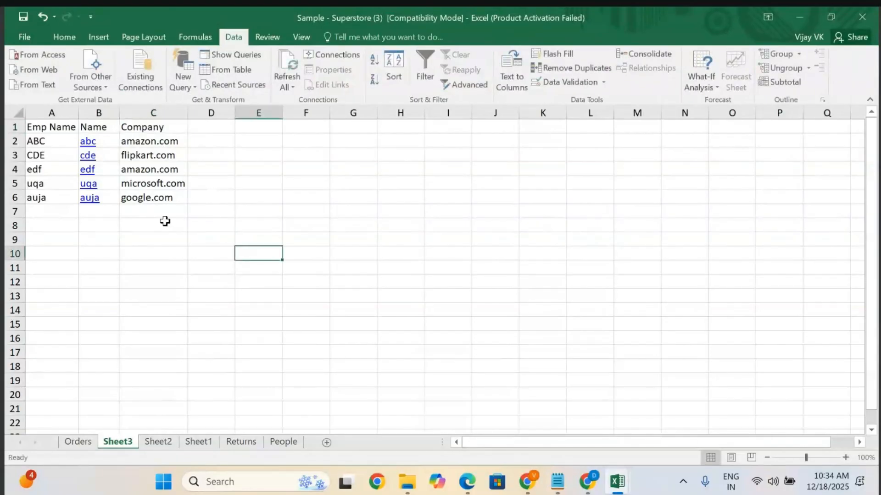
Split the Company column at the period to separate company names from com using Text to Columns.
click(157, 113)
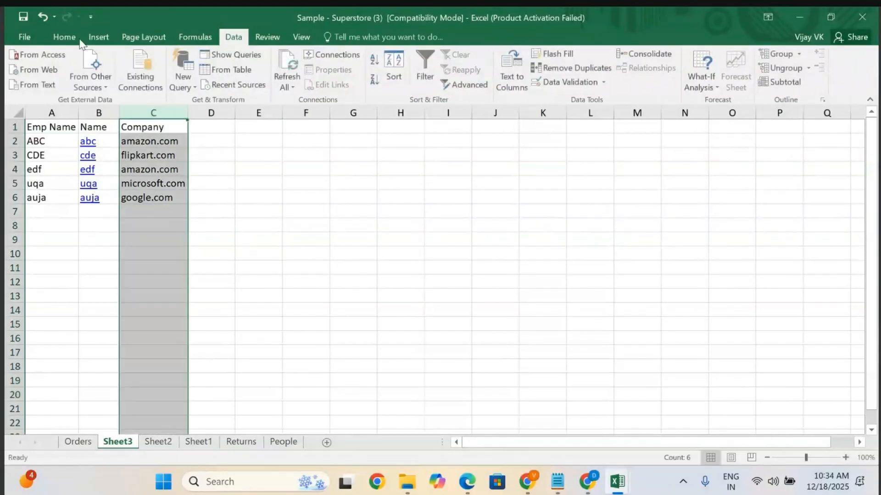
click(510, 82)
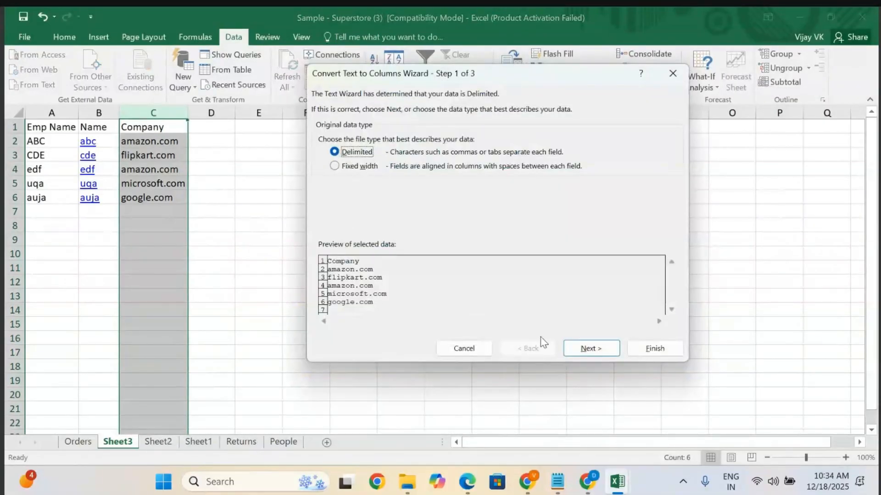
click(590, 348)
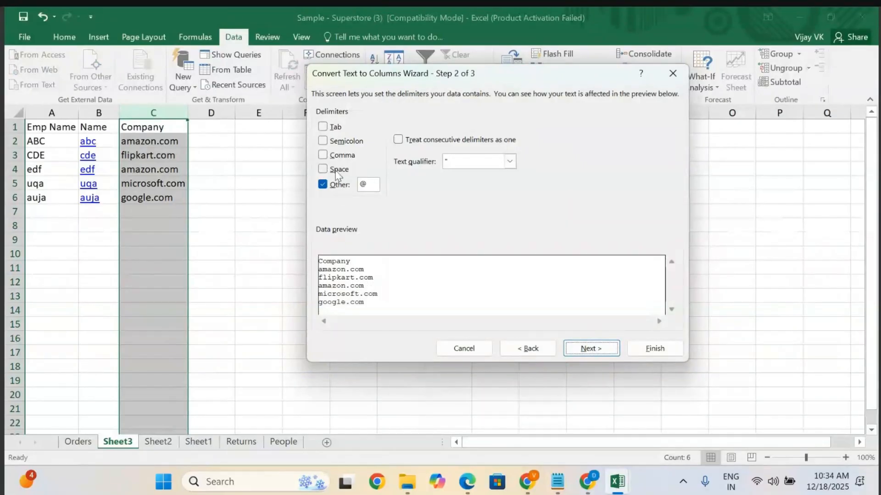
click(368, 183)
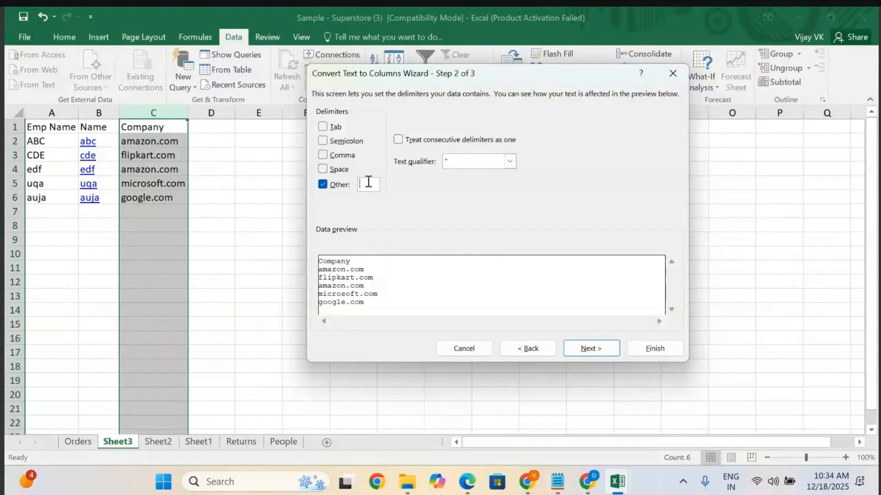
text(.)
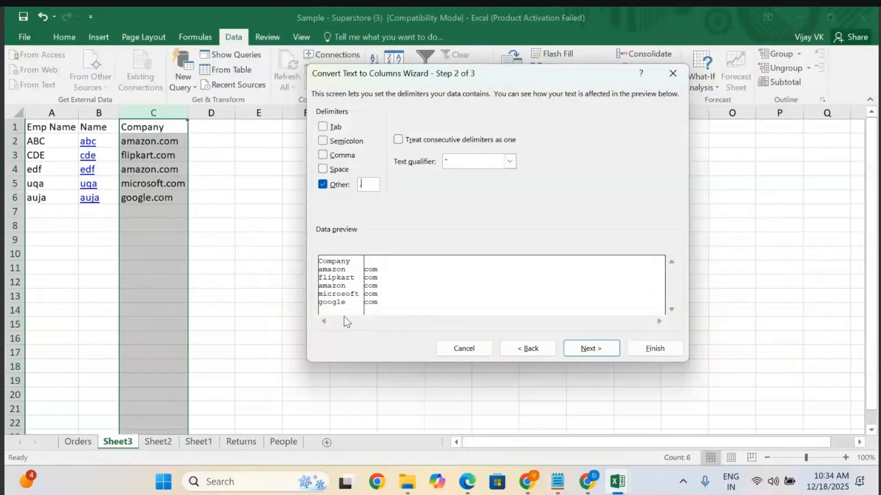
click(589, 348)
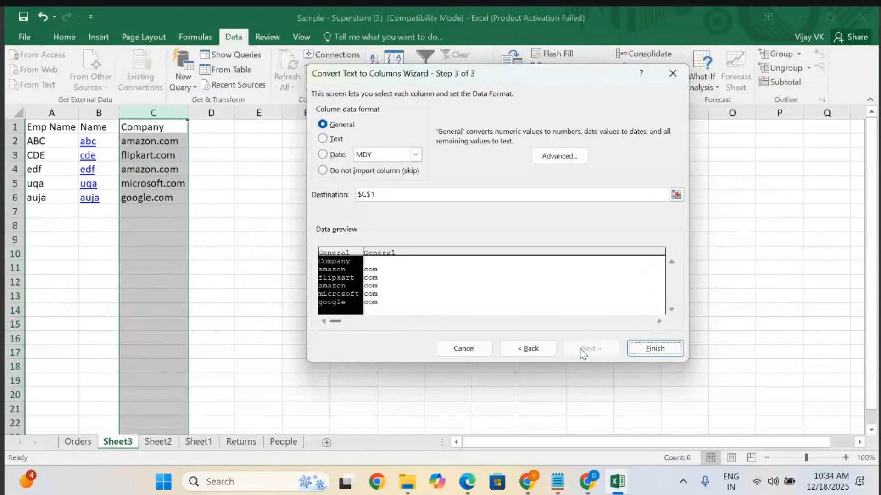
click(643, 350)
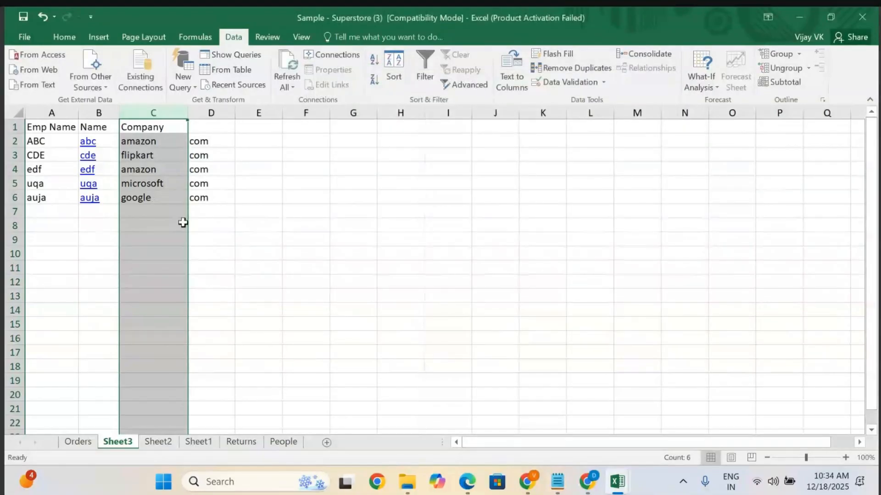
Enter ABC as the header of column D.
click(236, 281)
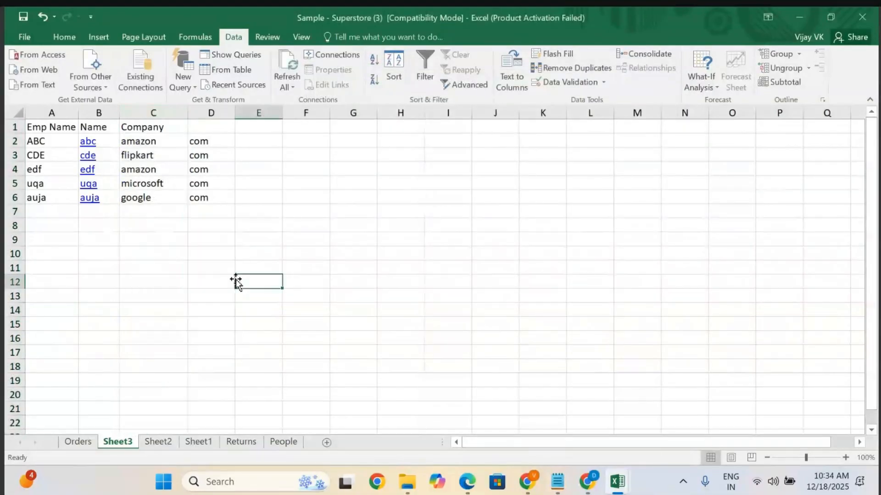
click(171, 130)
click(199, 129)
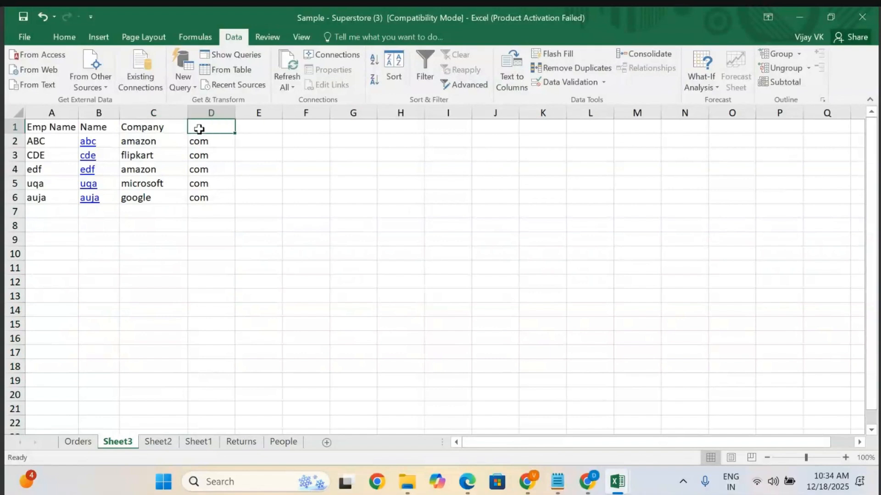
text(ABC)
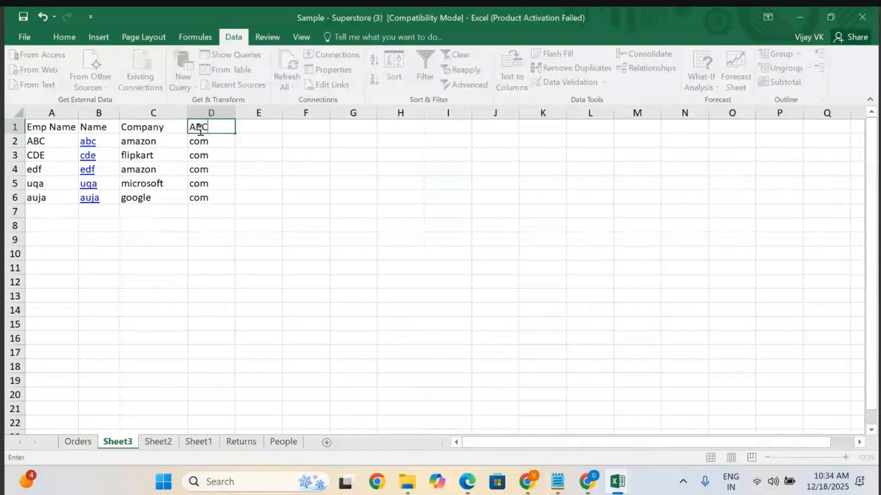
click(257, 155)
click(295, 183)
Select all the data and convert it into a table.
click(48, 124)
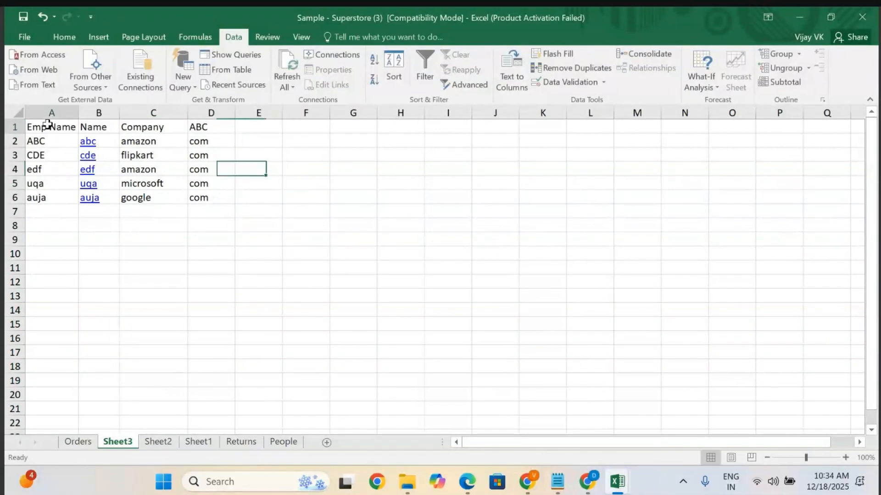
key(ctrl+a)
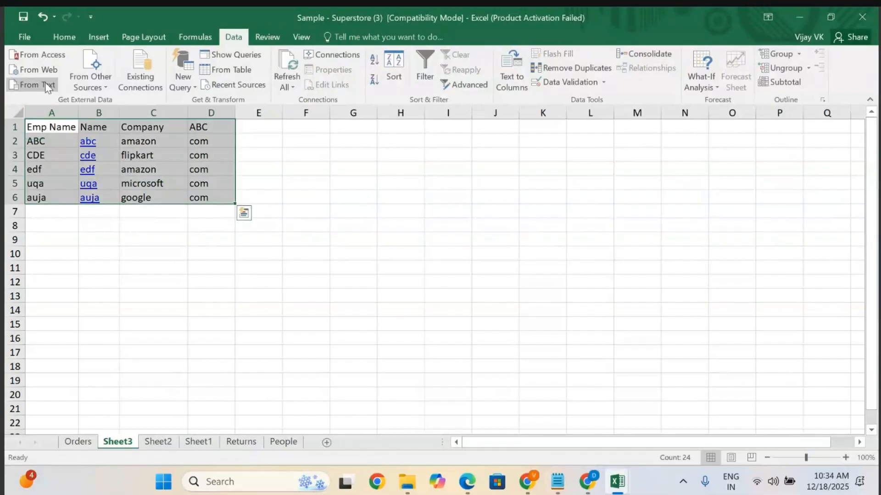
click(101, 34)
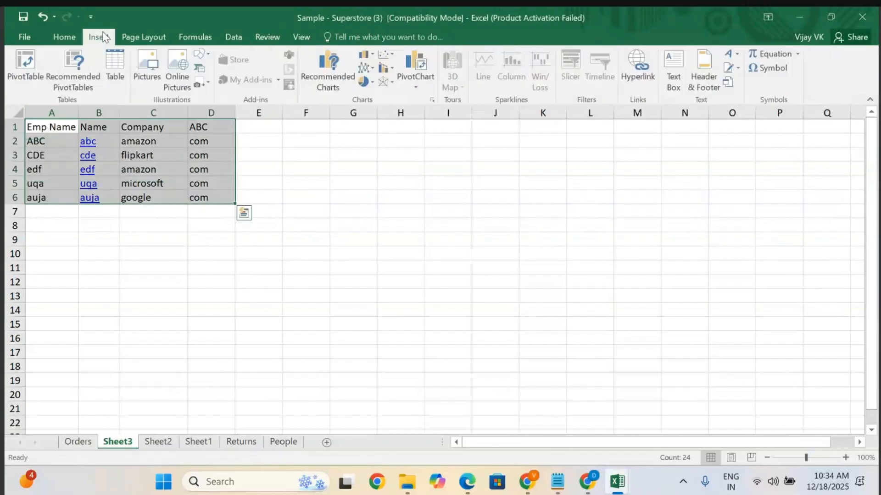
click(116, 71)
click(486, 250)
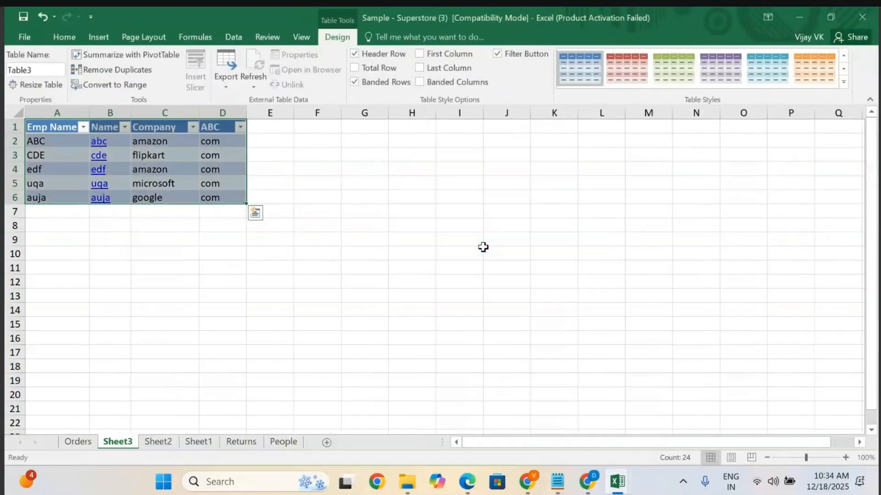
click(343, 182)
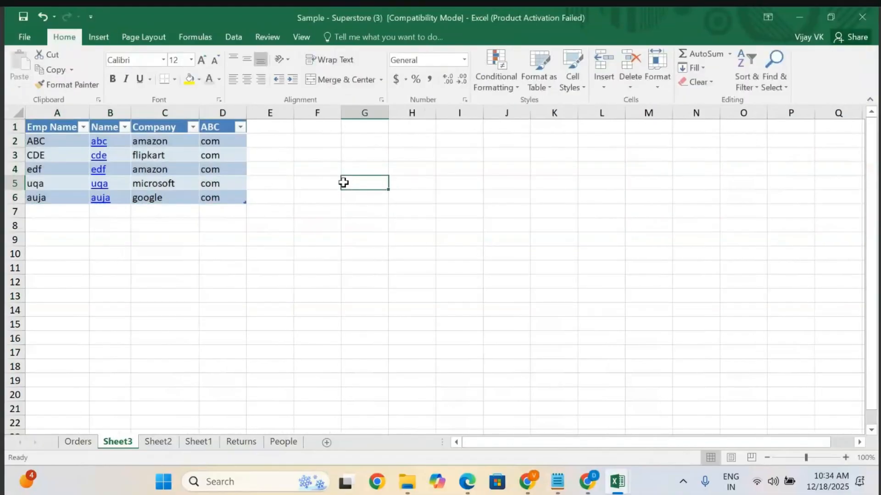
Filter the Company column to show only amazon.
click(193, 128)
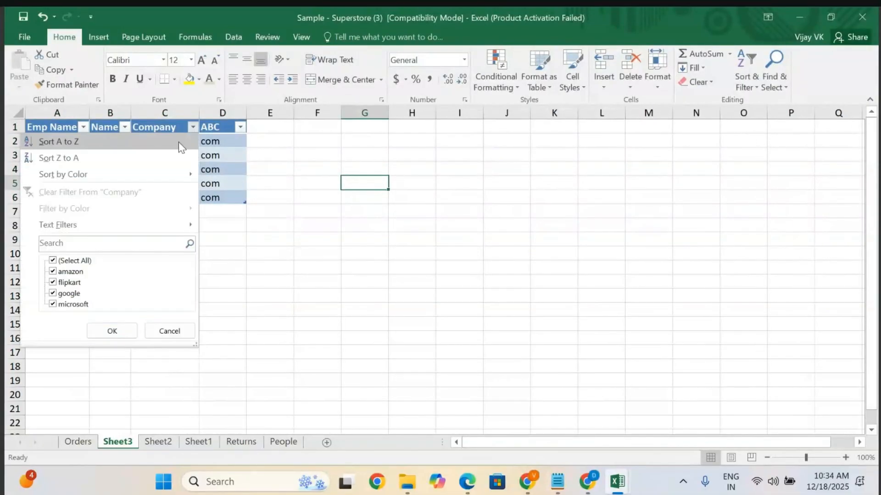
click(53, 261)
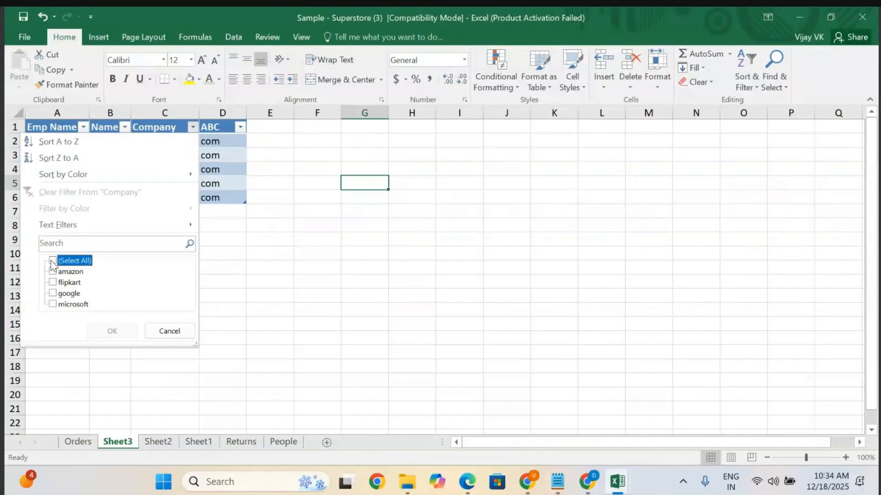
click(52, 272)
click(112, 331)
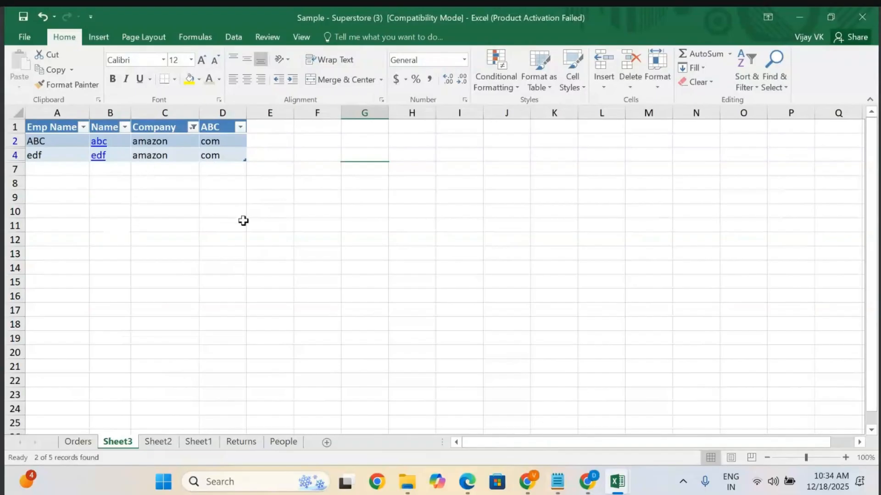
Filter the Company column to show only google instead of amazon.
click(193, 127)
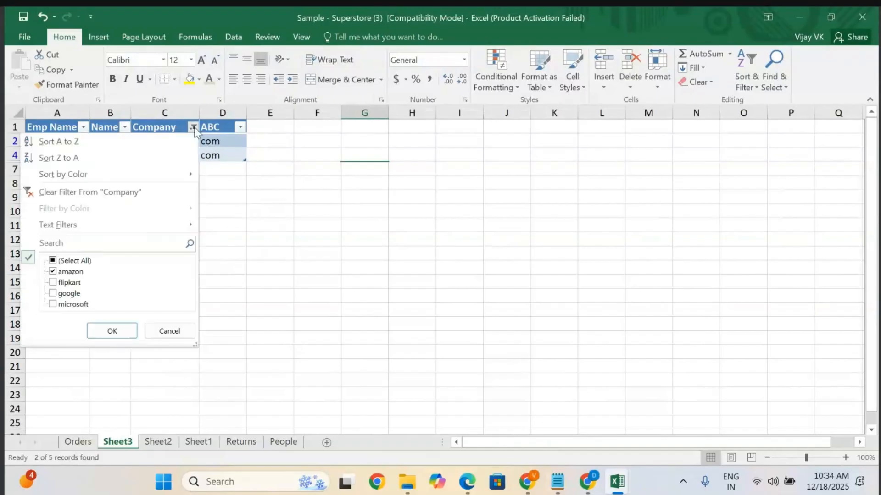
click(53, 271)
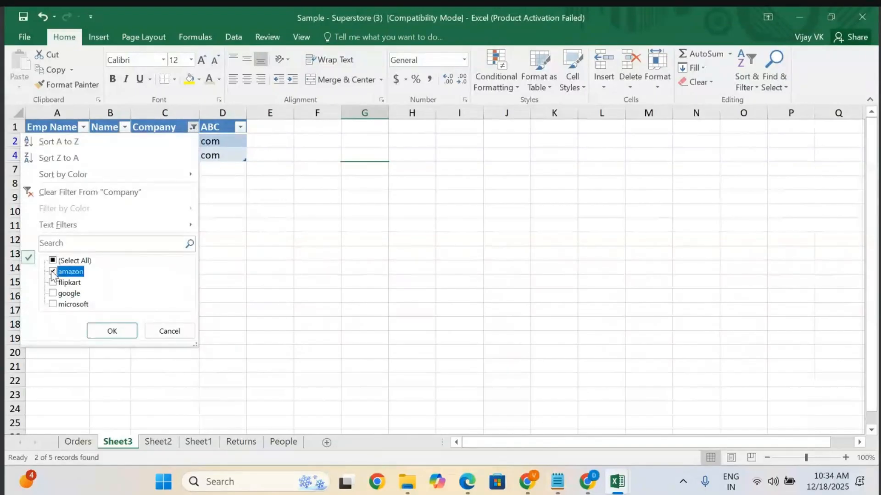
click(53, 295)
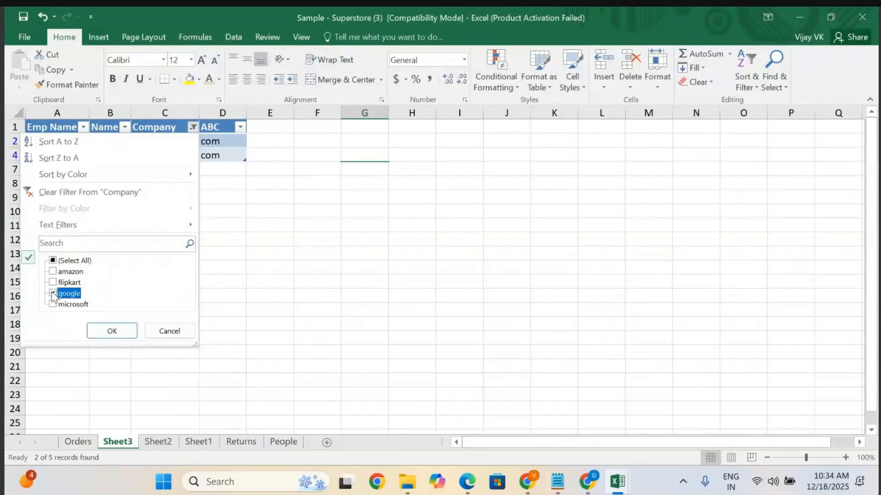
click(112, 330)
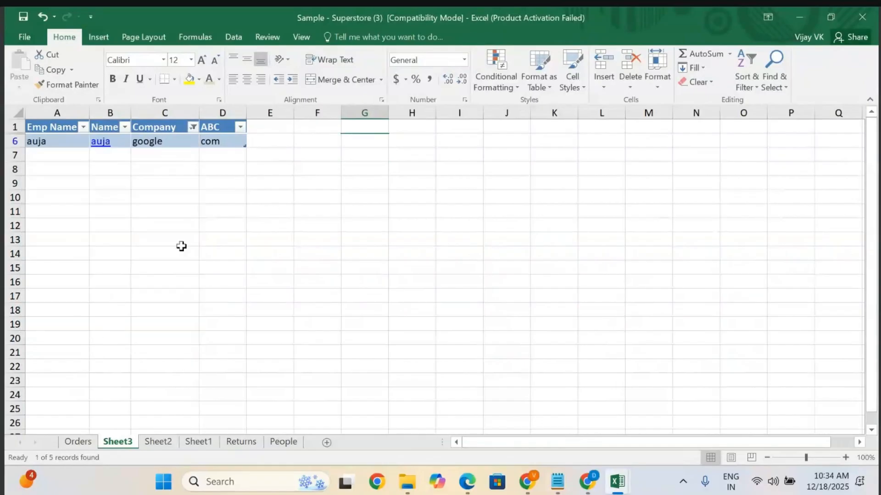
Clear the Company filter by selecting all companies again.
click(191, 128)
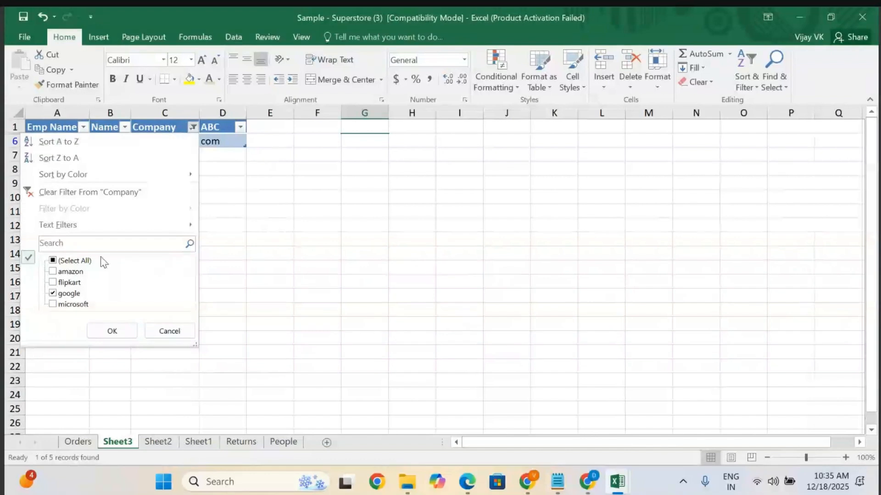
click(54, 261)
click(54, 260)
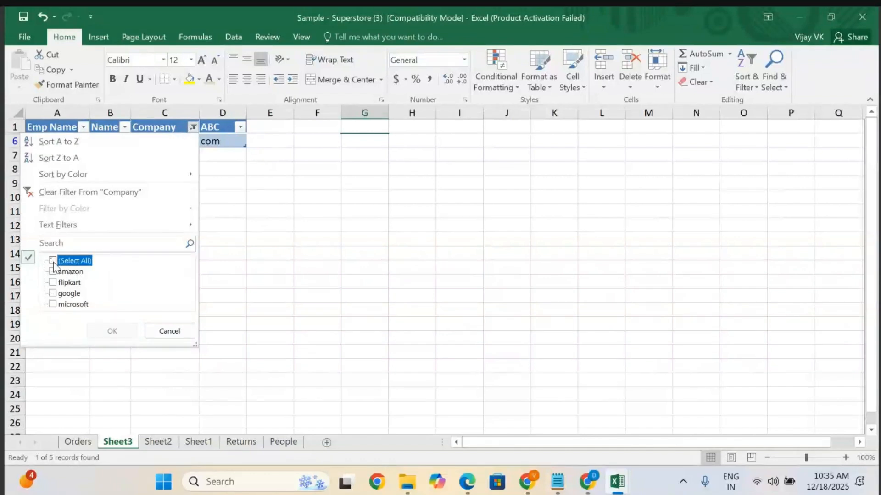
click(53, 261)
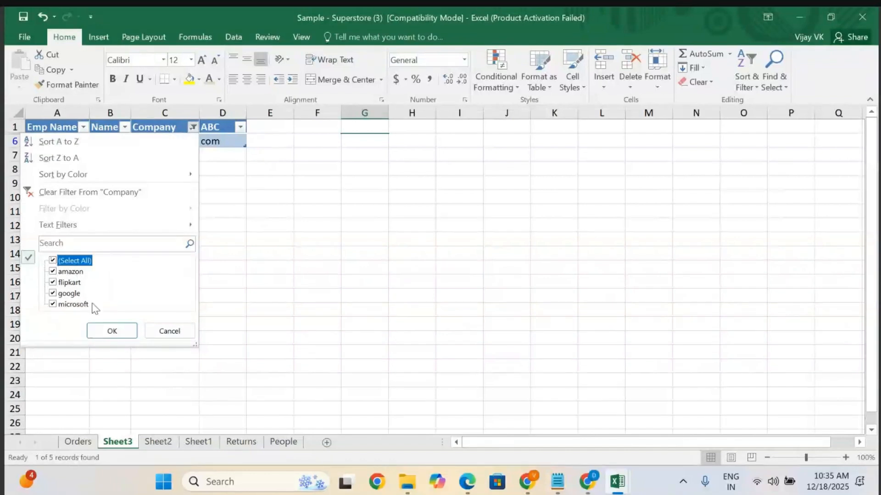
click(113, 331)
click(190, 276)
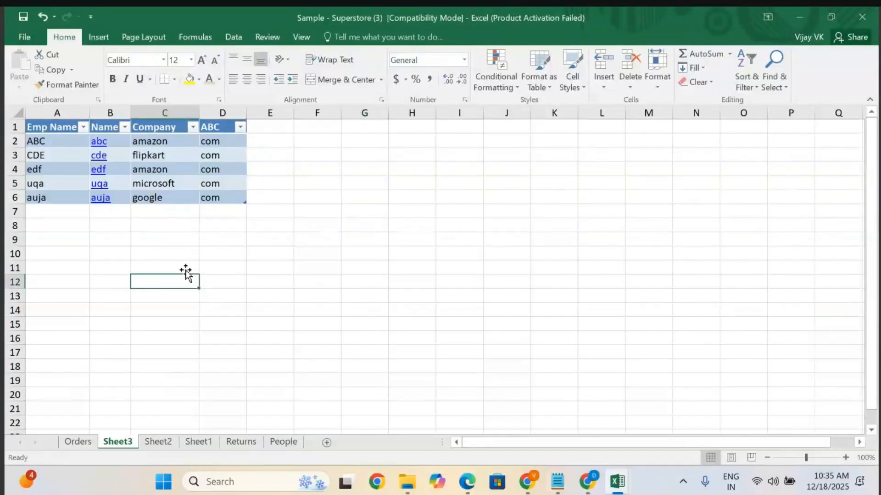
click(164, 295)
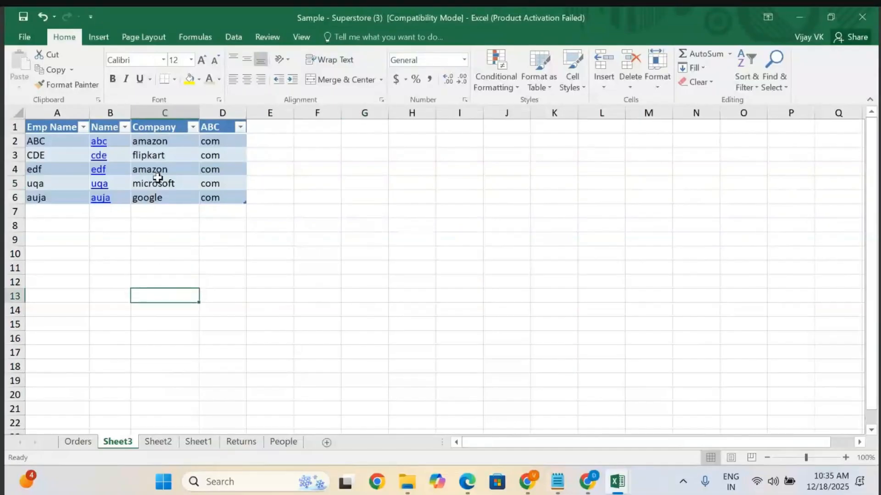
Switch to the notes file and insert blank lines below item 5 about duplicate values.
click(557, 481)
scroll(472, 270, down, 5)
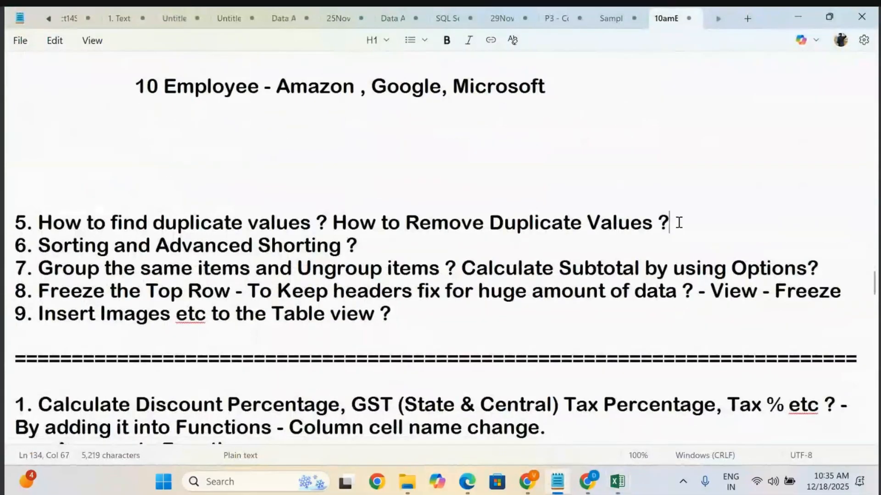
key(Return)
key(Return)
key(Return)
key(Return)
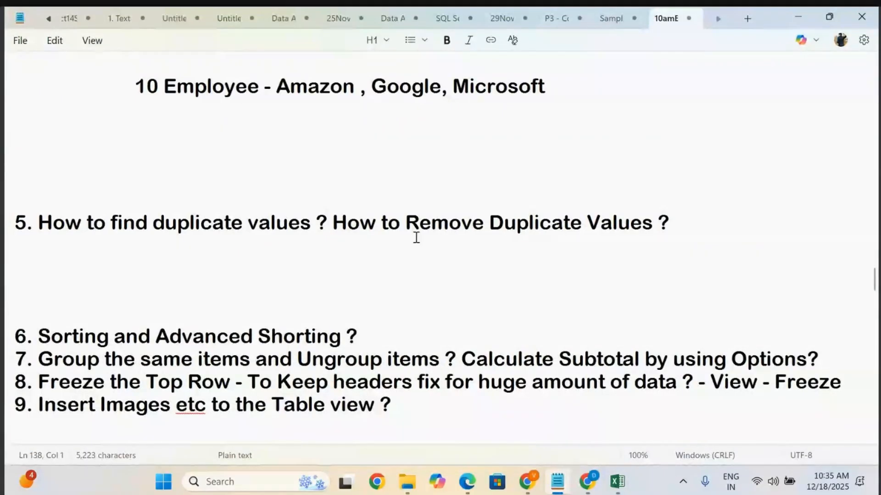
Highlight the item 5 question about finding and removing duplicate values.
drag(678, 220, 16, 227)
click(271, 255)
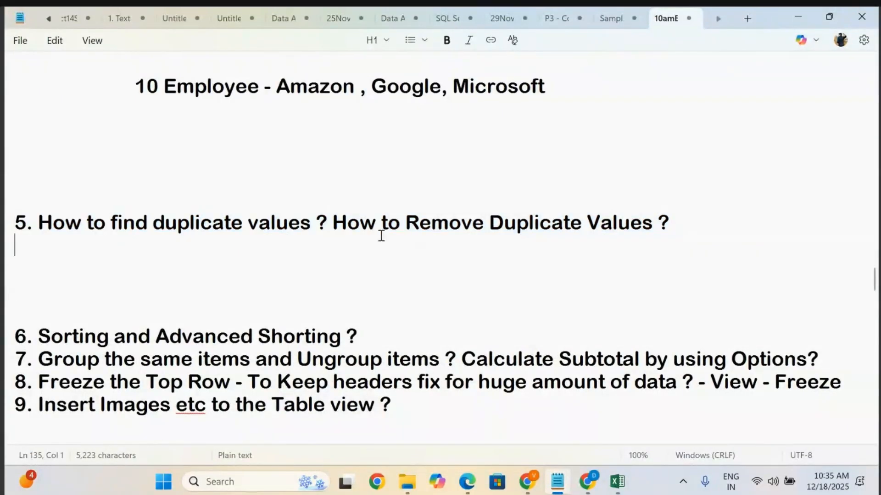
drag(679, 226, 234, 192)
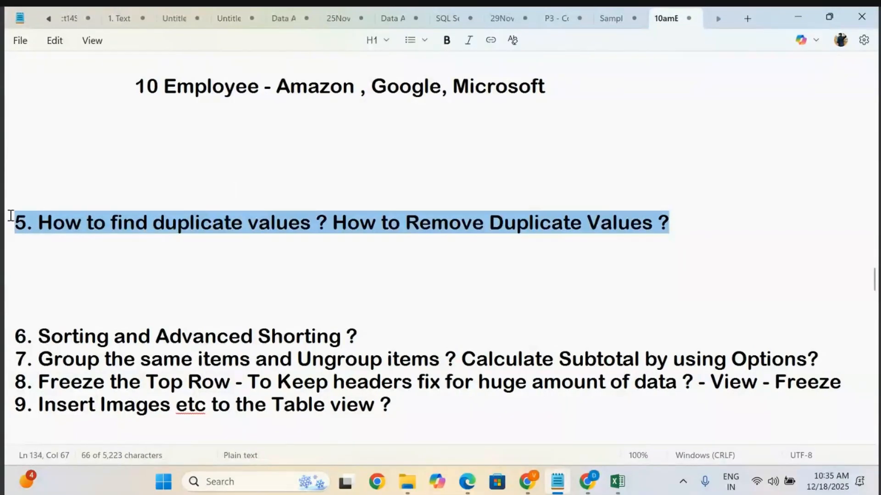
click(471, 239)
click(685, 211)
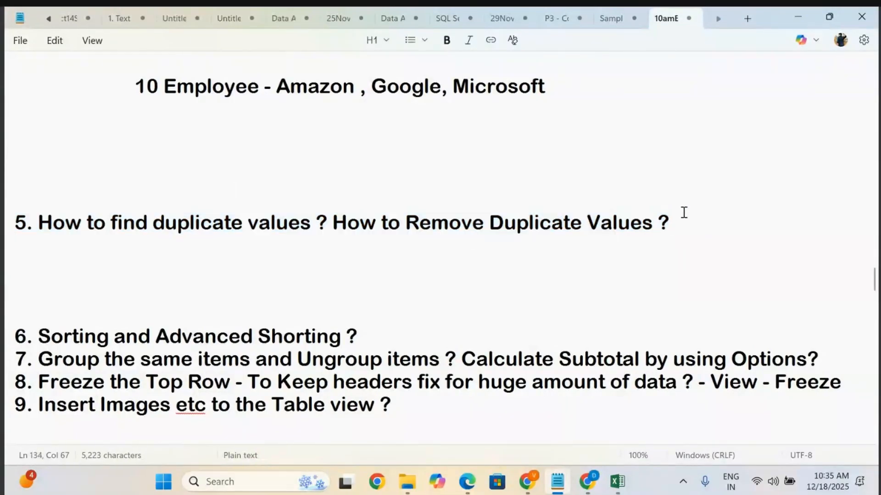
Add an indented line reading "Duplicate - Remove - Validate - Format" under item 5.
key(Return)
key(Return)
key(Tab)
key(Tab)
key(Tab)
text(D)
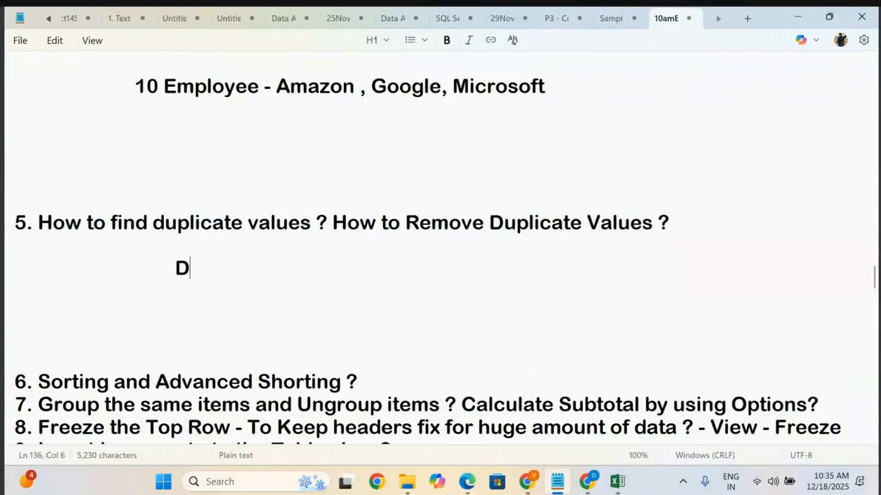
text(uplicate )
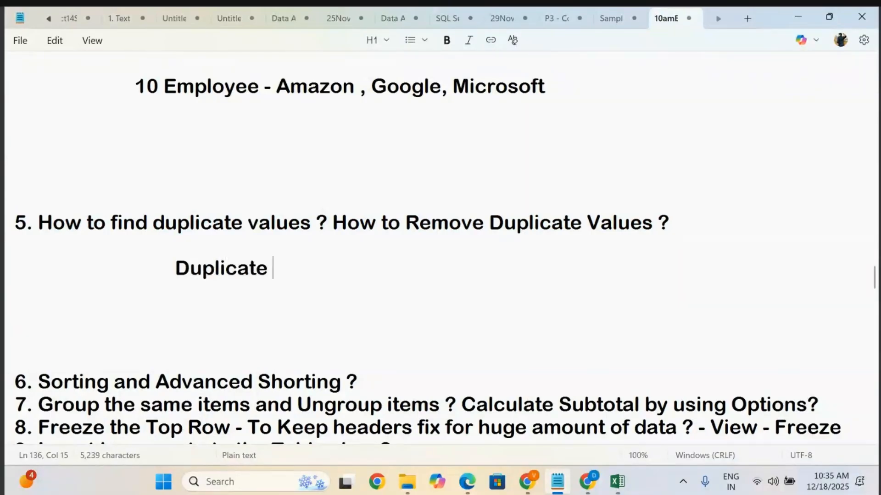
text(- Remove)
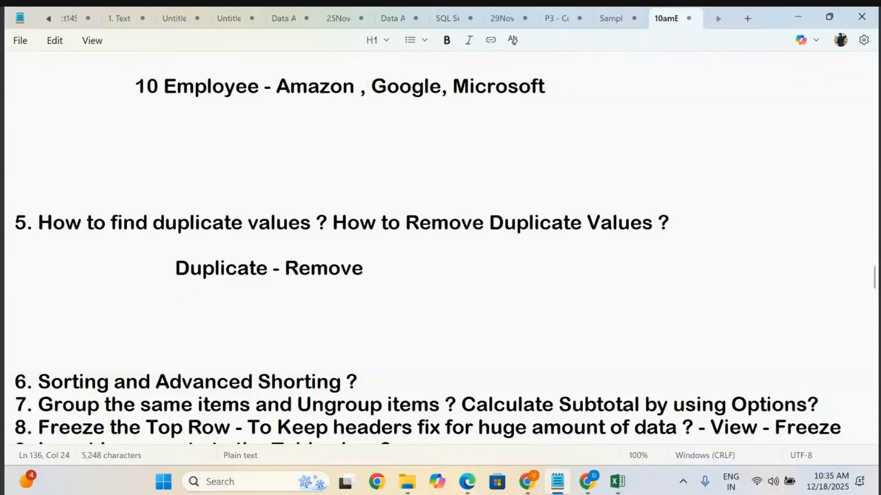
text( - Va)
text(lis)
text(date -)
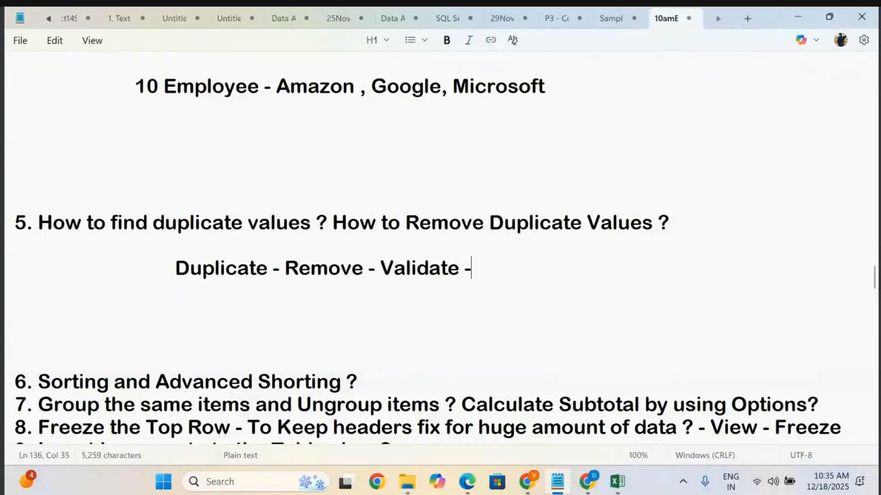
text(Format)
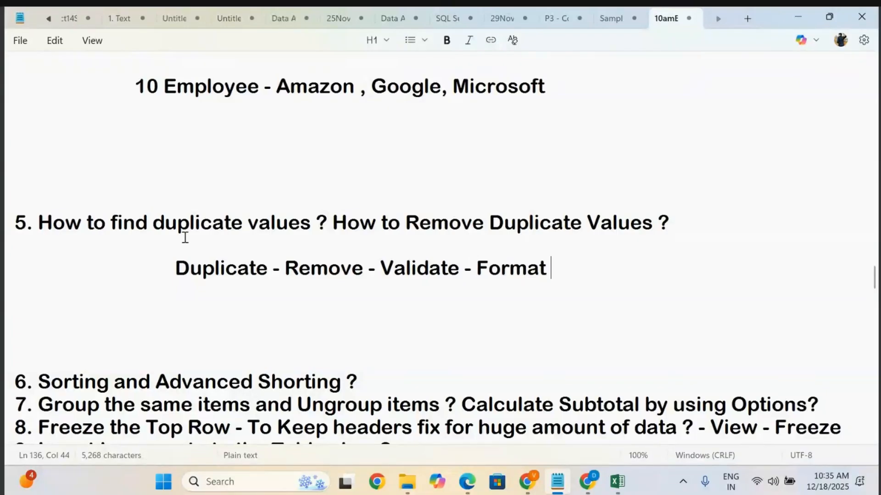
drag(119, 223, 703, 234)
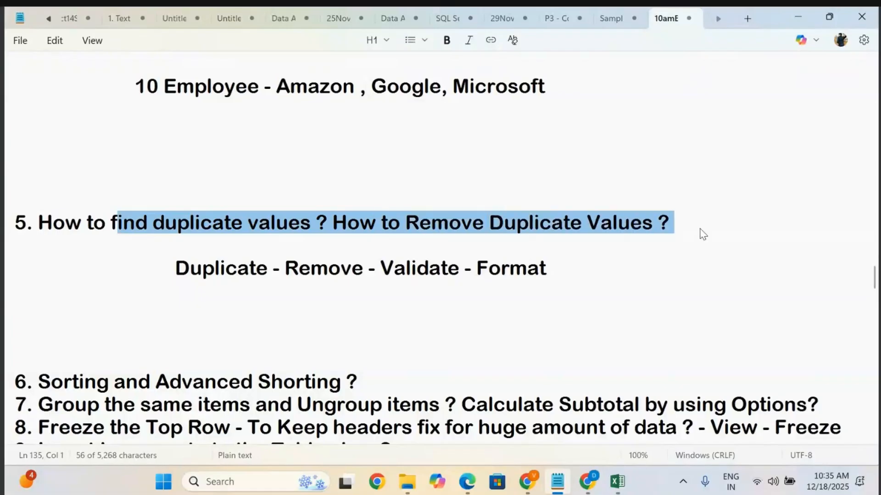
click(702, 234)
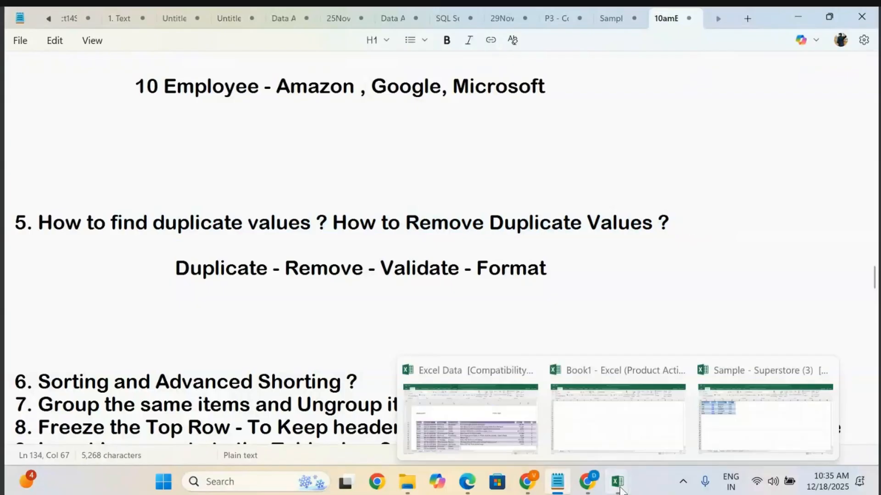
Copy the Order ID, Order Date, Ship Date and Ship Mode columns for rows 1 to 18 from Orders into a new sheet.
click(741, 436)
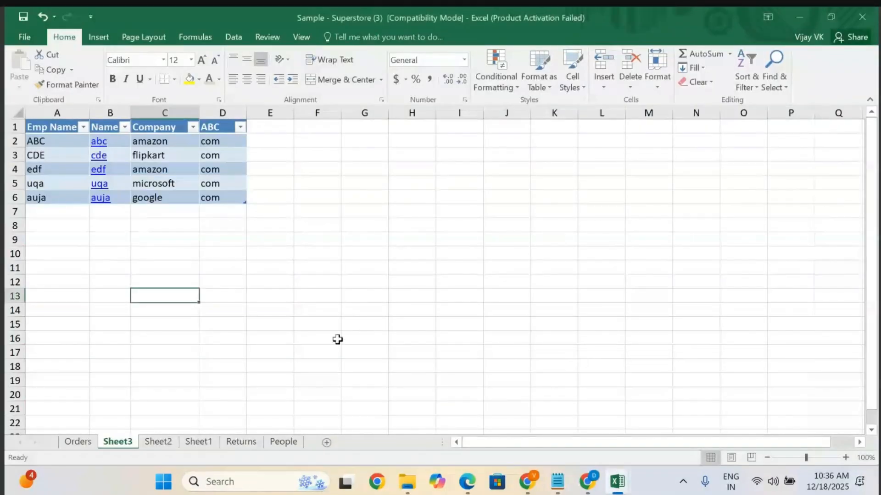
click(78, 441)
scroll(122, 141, left, 1)
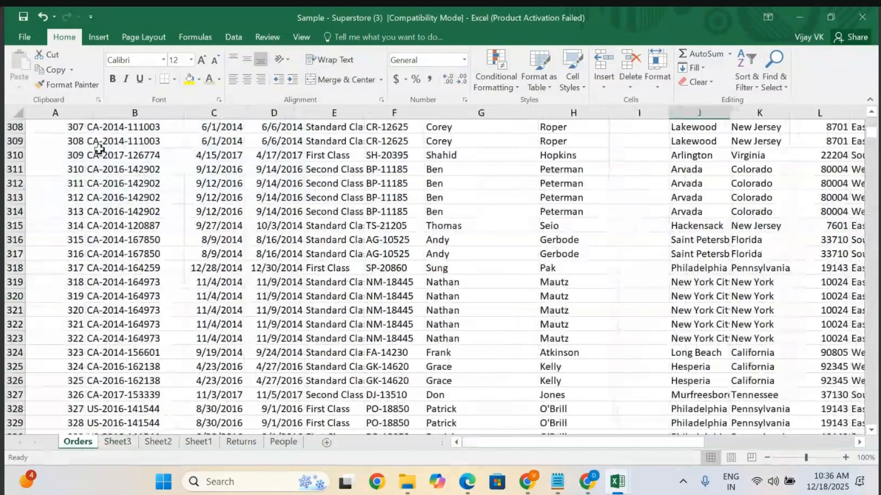
scroll(115, 235, up, 5)
click(115, 234)
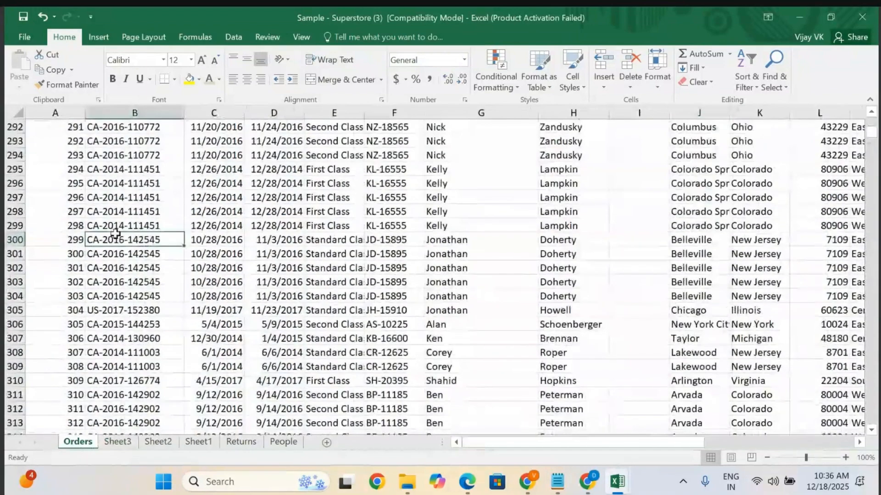
scroll(116, 234, up, 20)
key(ctrl+Up)
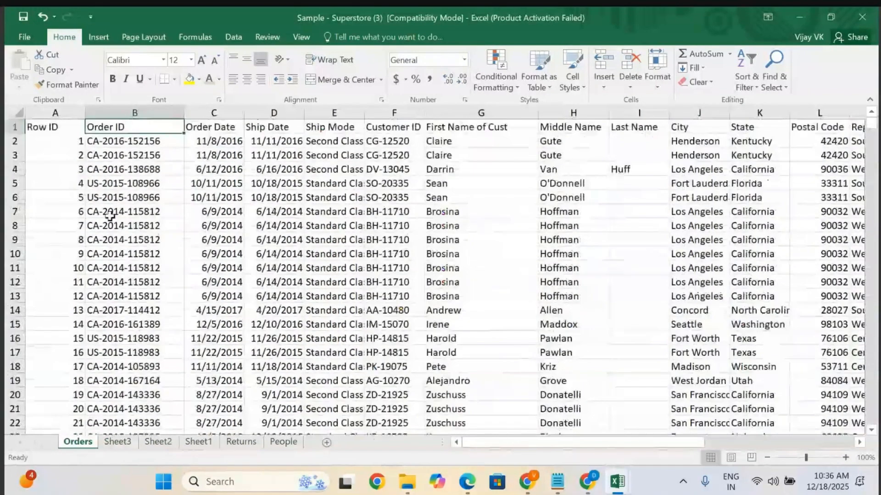
click(55, 128)
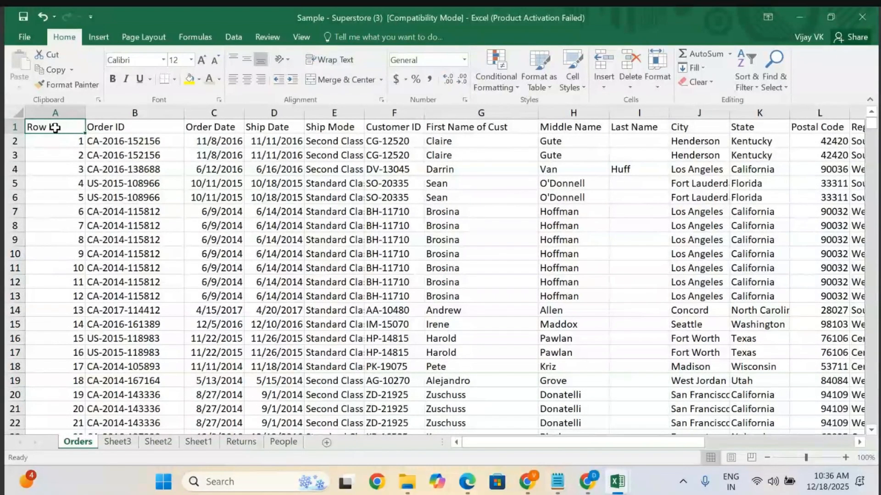
click(108, 128)
key(shift+Right)
key(shift+Right)
key(shift+Right)
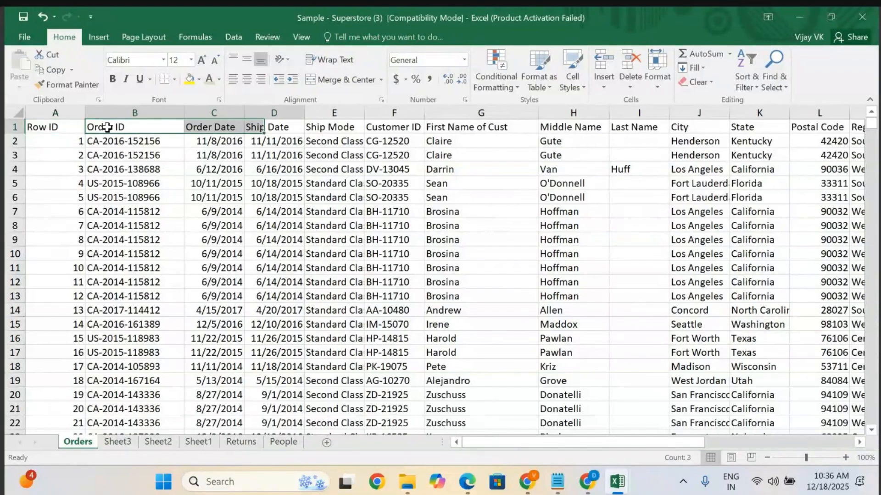
key(shift+Down)
key(shift+Down)
key(shift+Down)
key(shift+Down)
key(shift+Down)
key(shift+Down)
key(shift+Down)
key(shift+Down)
key(shift+Down)
key(shift+Down)
key(shift+Down)
key(shift+Down)
key(shift+Down)
key(shift+Down)
key(shift+Down)
key(shift+Down)
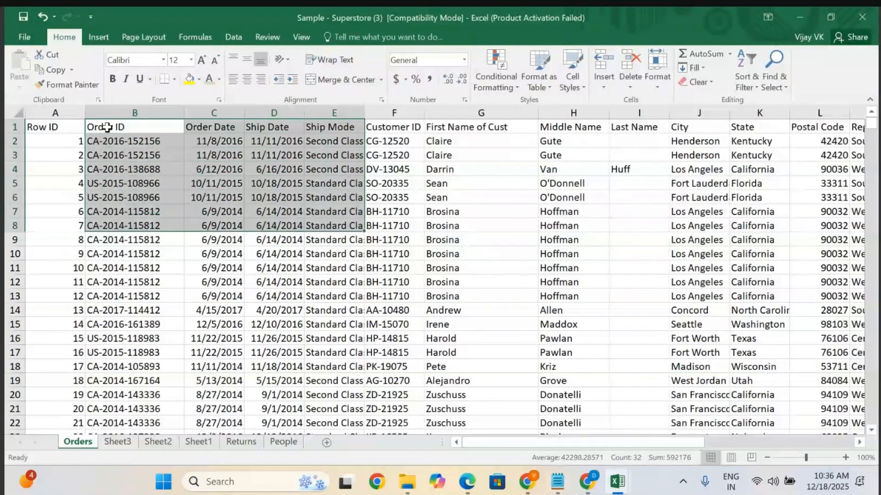
key(shift+Down)
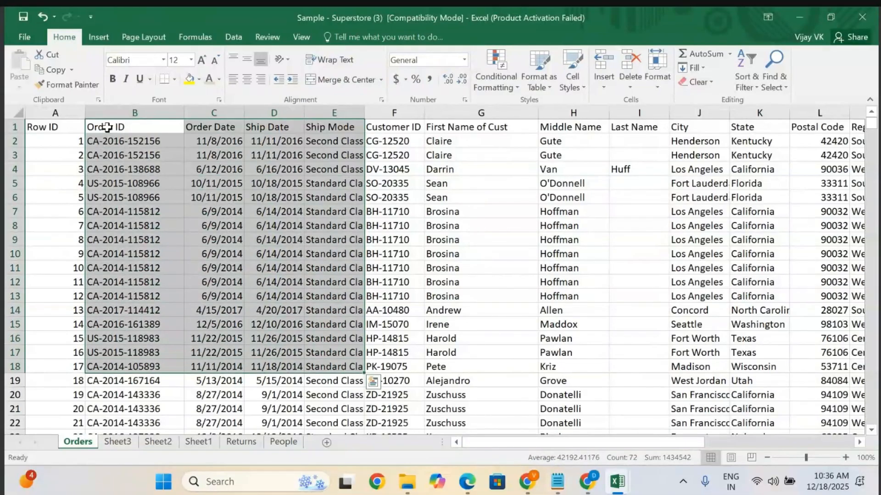
key(ctrl+c)
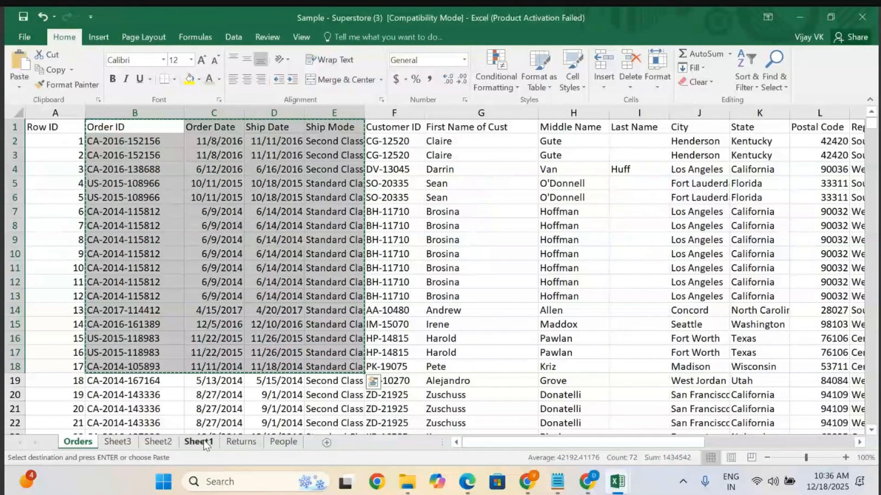
click(327, 442)
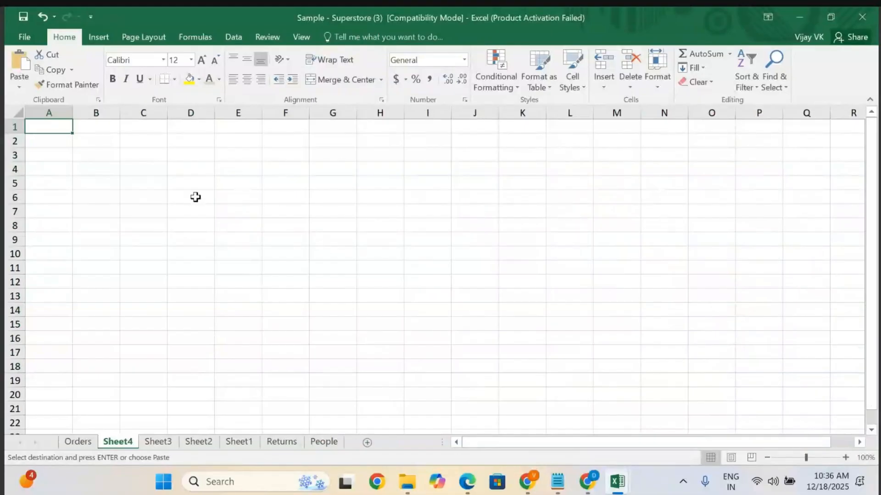
key(ctrl+v)
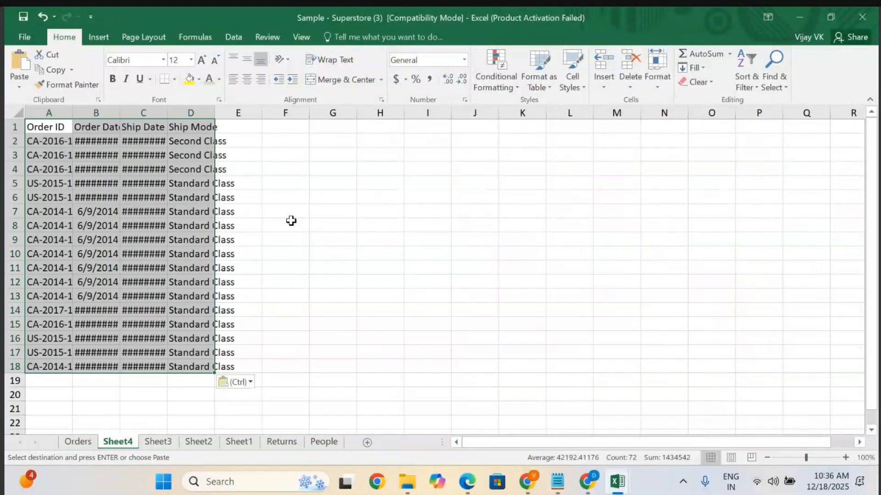
Autofit the column widths of the pasted data on the new sheet.
double_click(72, 113)
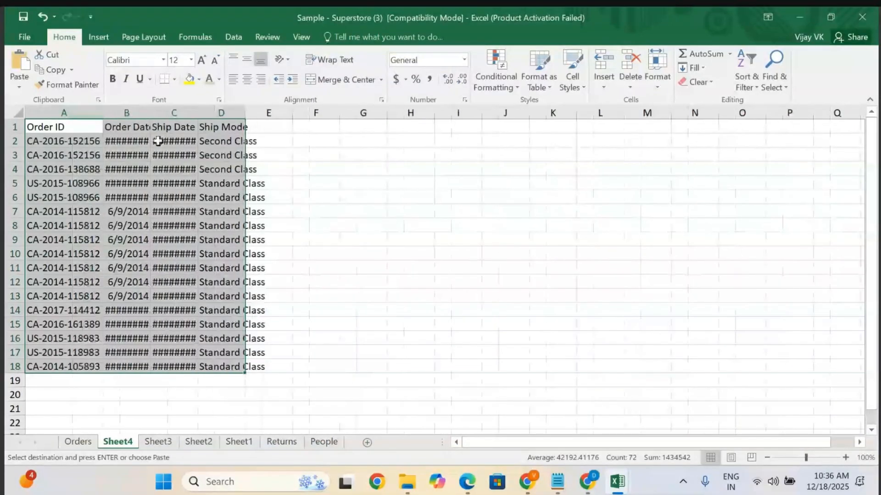
click(18, 108)
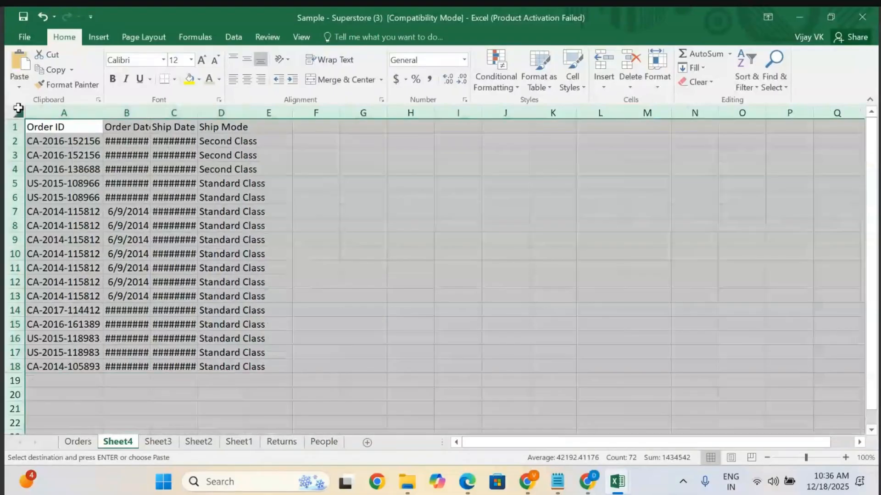
double_click(153, 114)
click(338, 206)
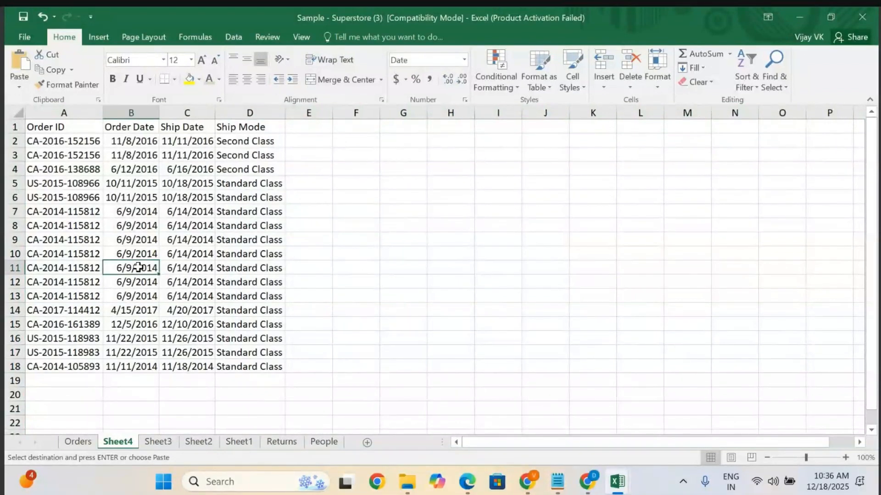
click(75, 223)
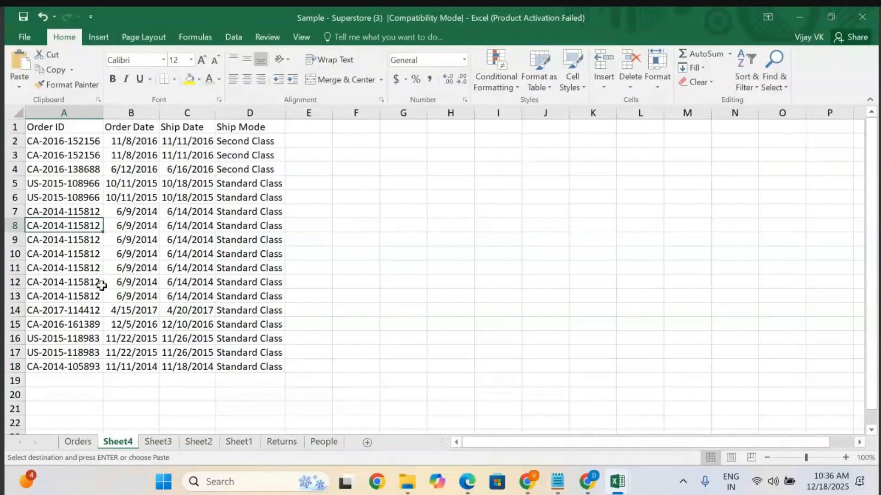
click(238, 283)
click(382, 280)
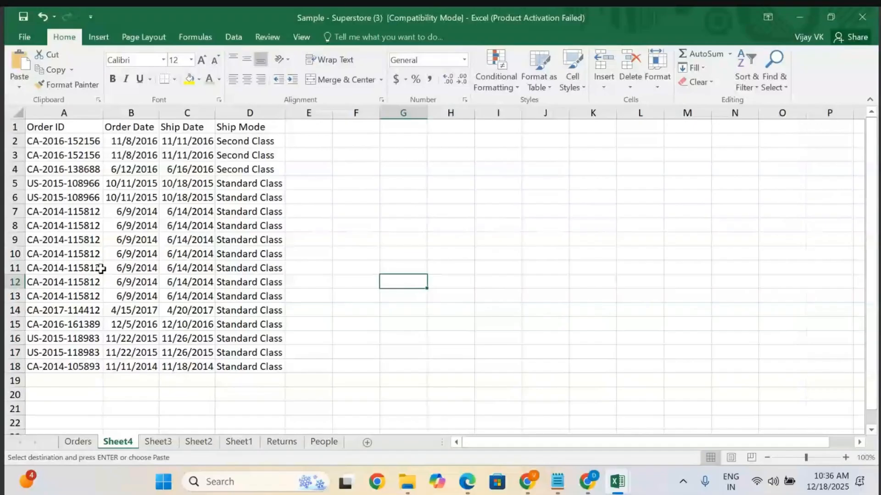
Highlight duplicate Order IDs in A2:A18 with Duplicate Values conditional formatting using Light Red Fill with Dark Red Text.
click(54, 141)
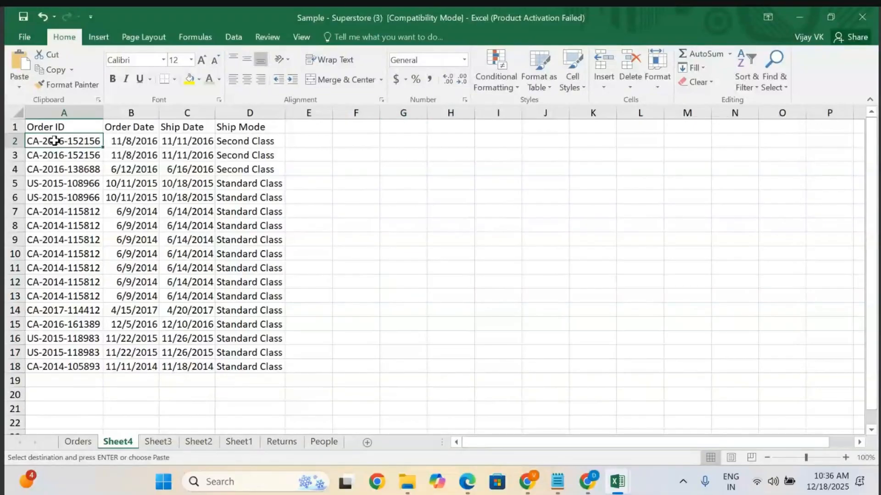
key(shift+Down)
key(shift+Down)
key(shift+Down)
key(shift+Down)
key(shift+Down)
key(shift+Down)
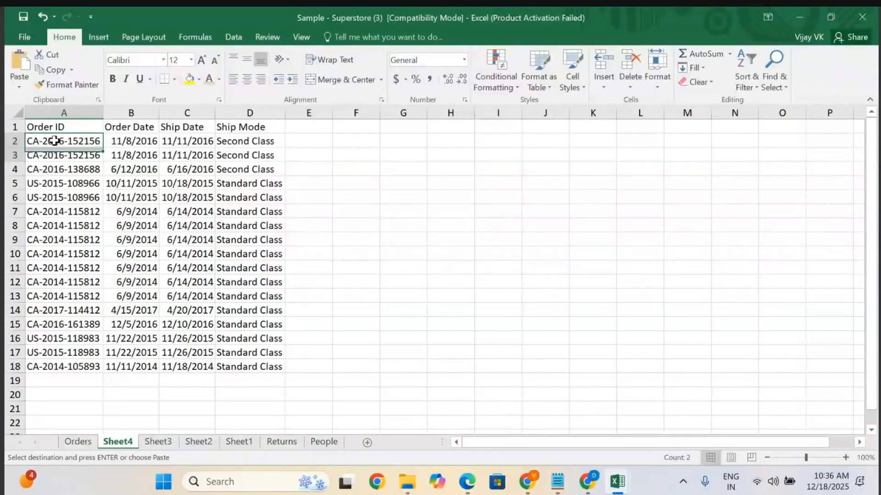
key(shift+Down)
key(shift+Down)
key(shift+Down)
key(shift+Down)
key(shift+Down)
key(shift+Down)
key(shift+Down)
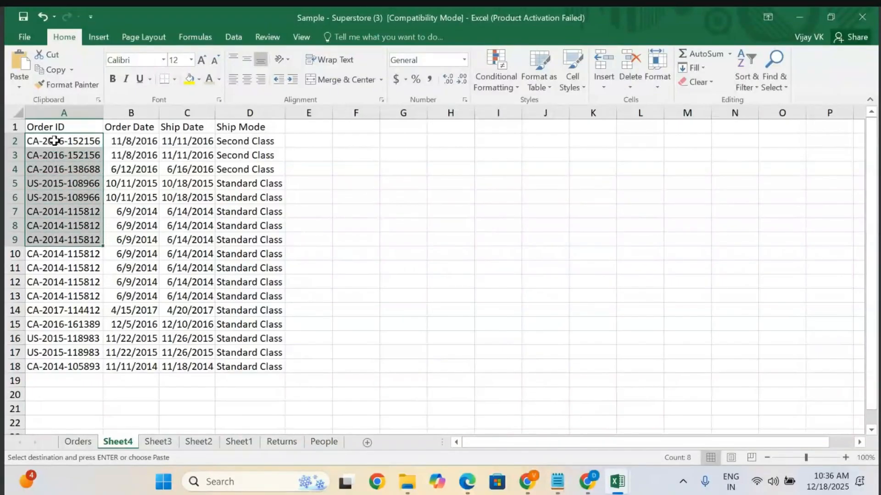
key(shift+Down)
key(shift+Down)
key(shift+Down)
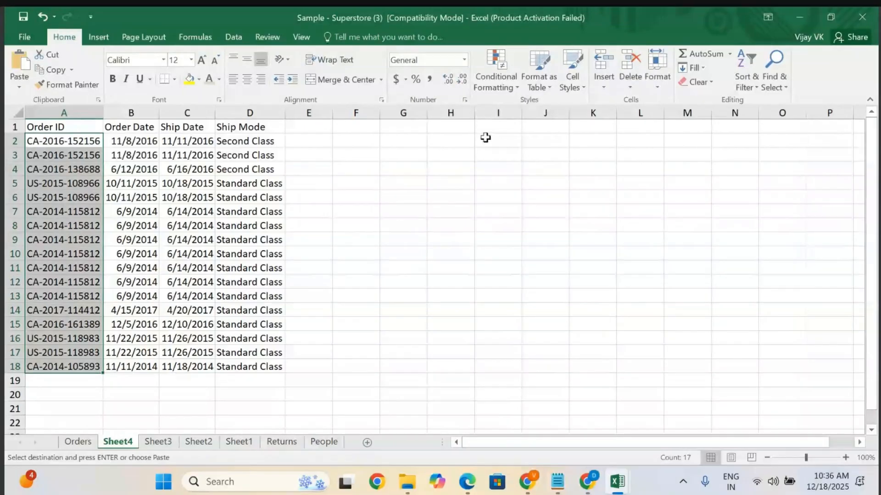
click(499, 85)
mouse_move(533, 108)
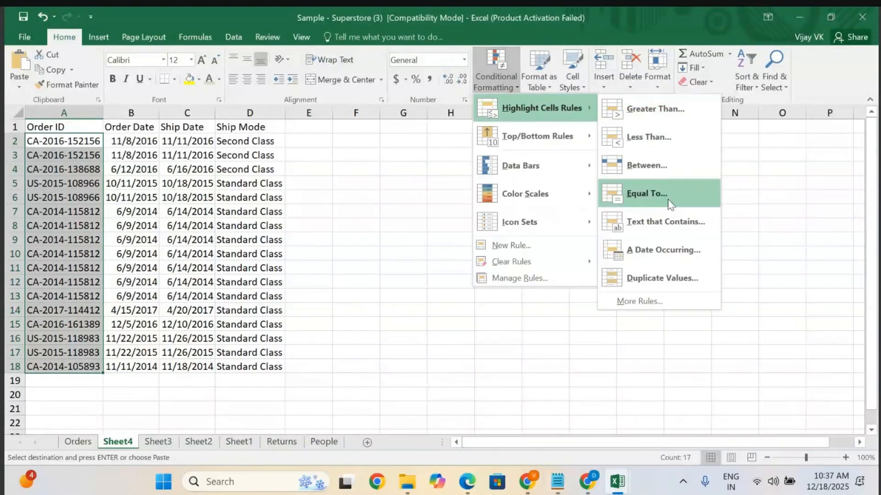
click(645, 277)
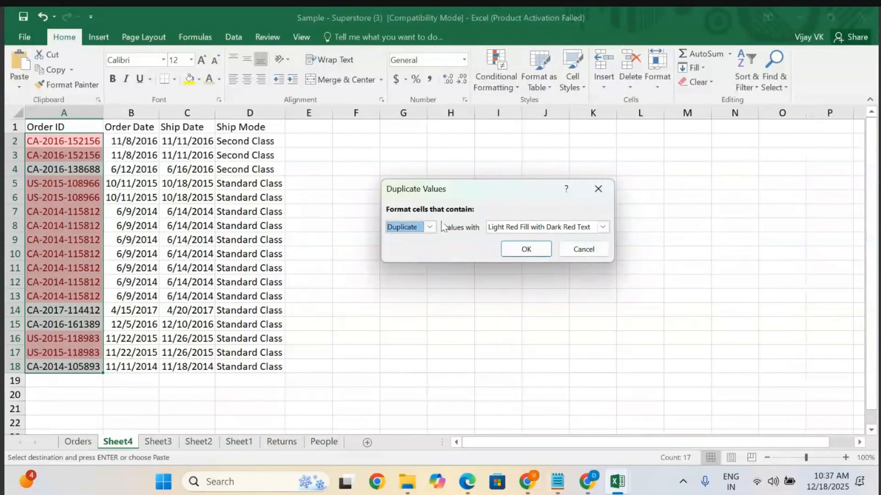
click(601, 227)
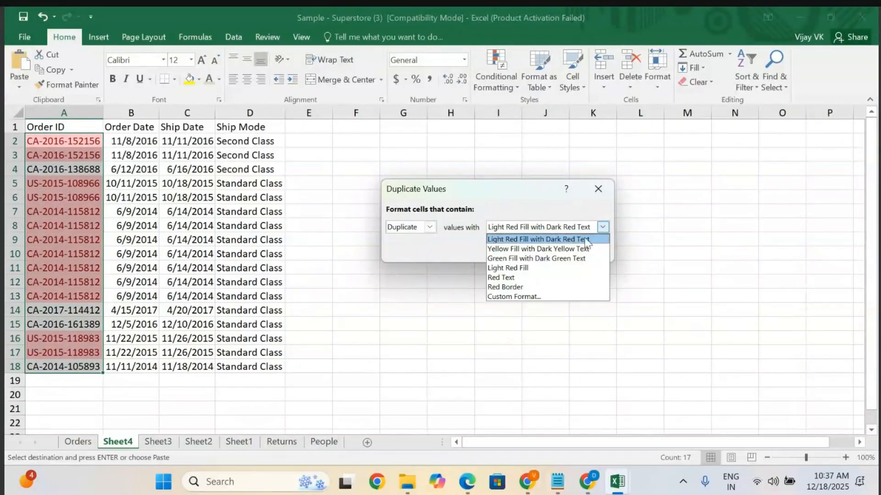
click(448, 248)
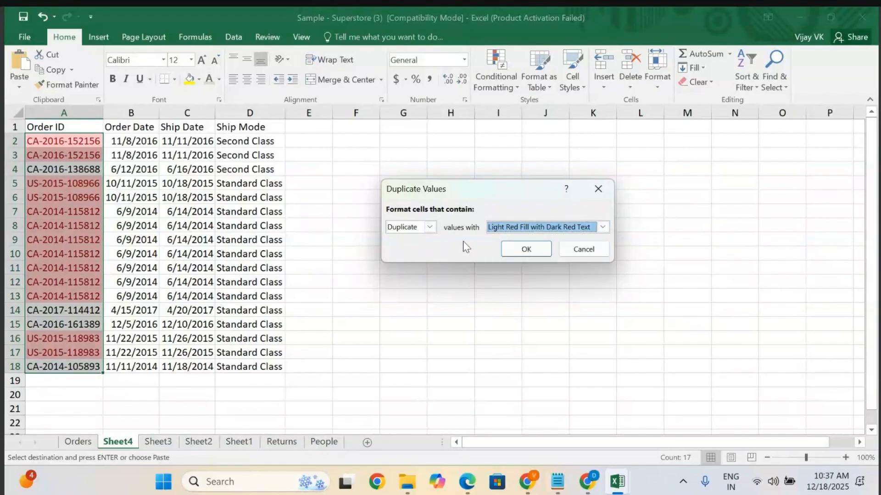
click(525, 248)
Examine the highlighted duplicate Order IDs in column A of the new sheet.
click(77, 225)
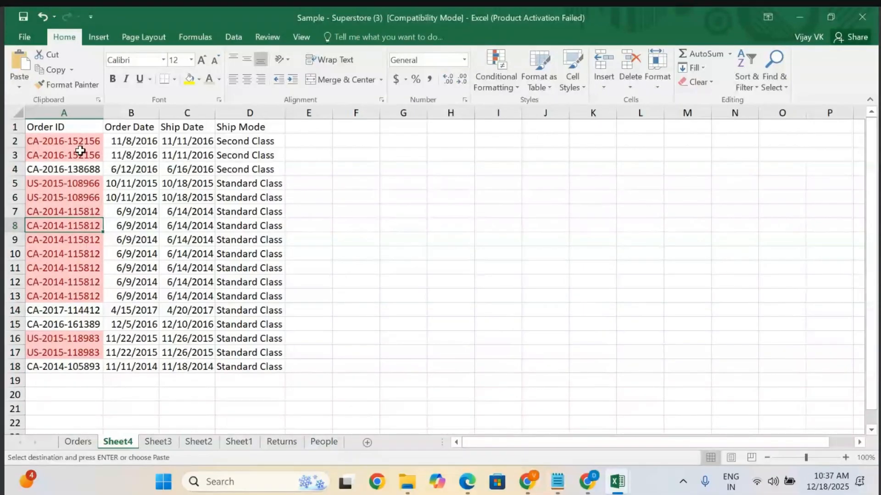
click(71, 141)
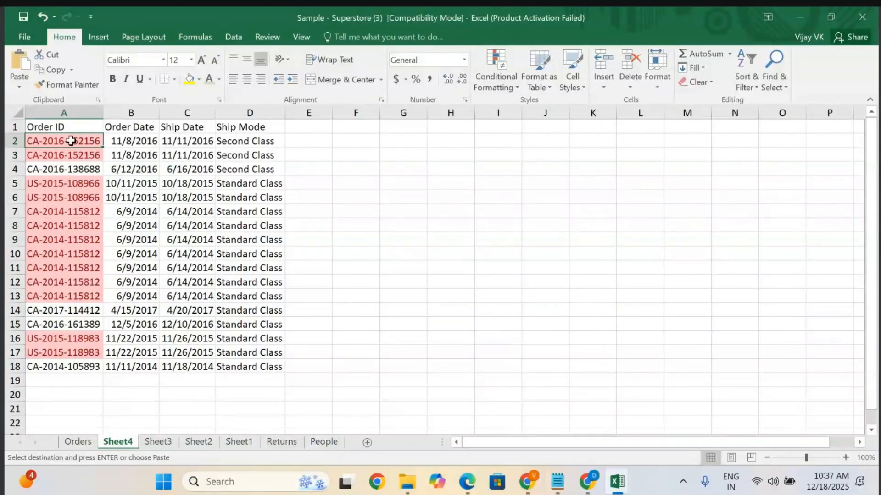
key(shift+Down)
key(shift+Down)
key(shift+Down)
key(shift+Down)
key(shift+Down)
key(shift+Down)
key(shift+Down)
key(shift+Down)
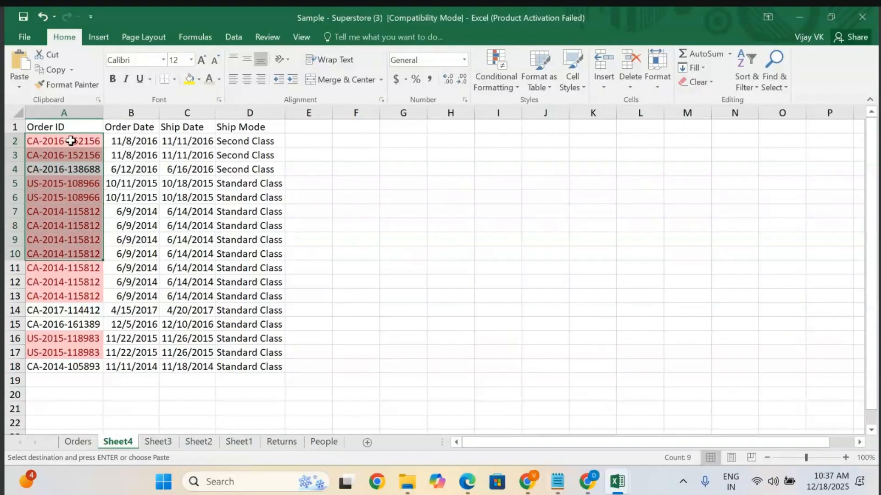
key(shift+Down)
key(shift+Down)
key(shift+Down)
key(shift+Down)
key(shift+Down)
key(shift+Down)
key(shift+Down)
key(shift+Down)
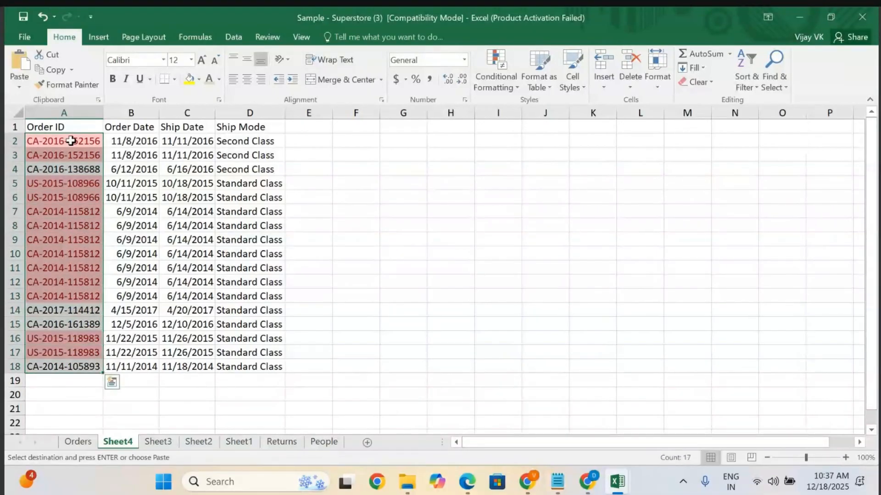
click(212, 171)
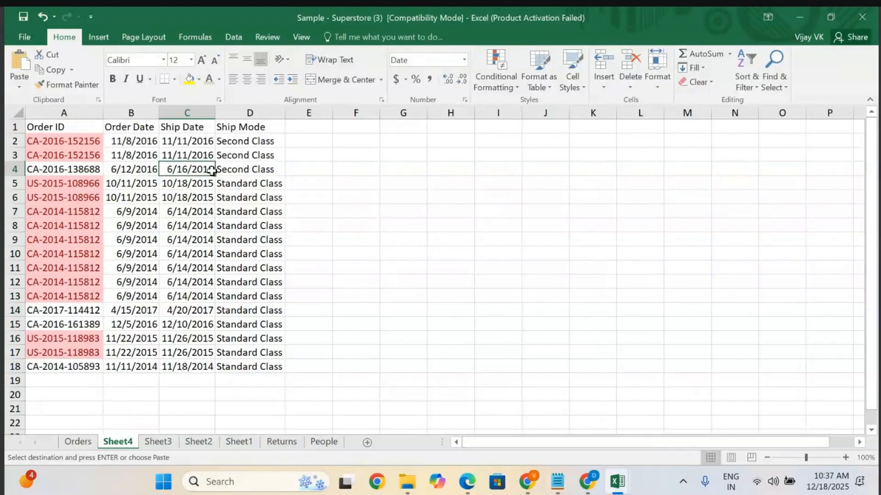
Review the duplicate order rows across the Order ID to Ship Mode columns on the new sheet.
click(47, 142)
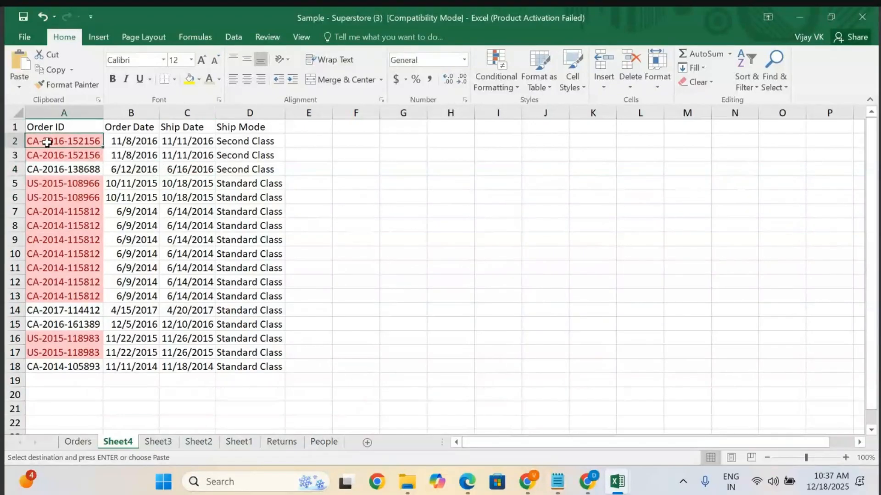
key(shift+Right)
key(shift+Right)
key(shift+Right)
key(shift+Down)
key(shift+Down)
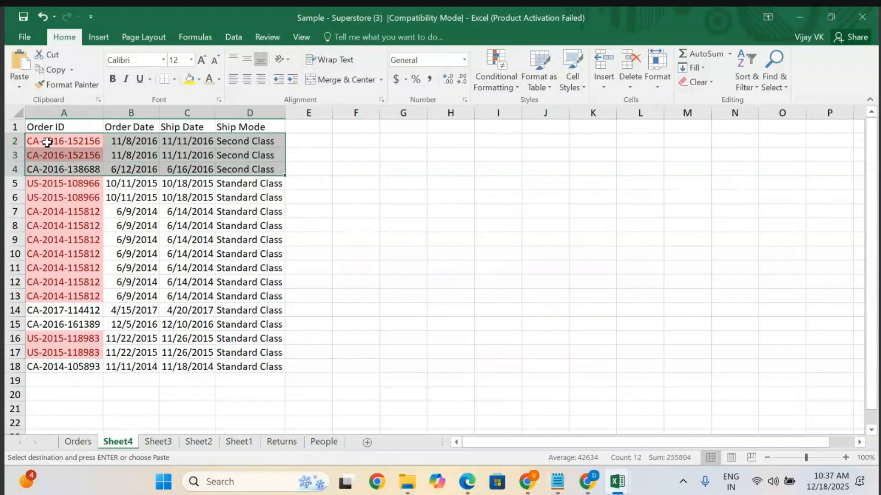
key(shift+Down)
key(shift+Down)
key(shift+Down)
key(shift+Down)
key(shift+Down)
key(shift+Down)
key(shift+Down)
key(shift+Down)
key(shift+Down)
key(shift+Down)
key(shift+Down)
key(shift+Down)
key(shift+Down)
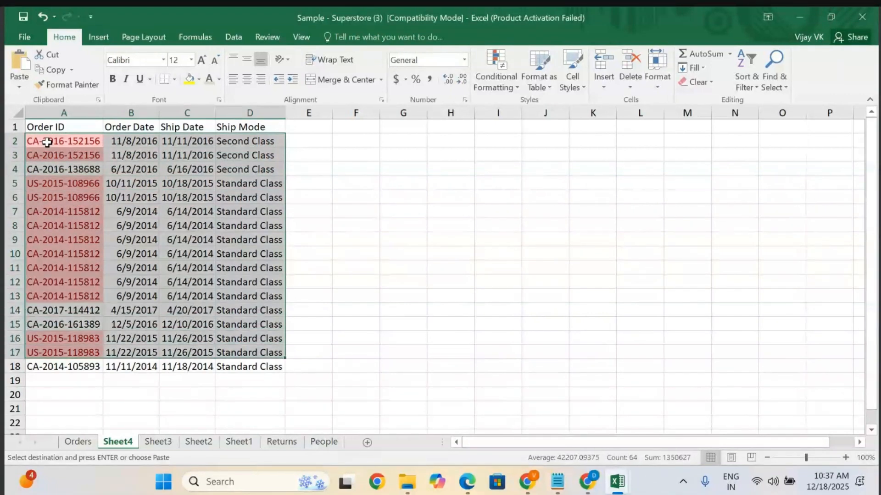
key(shift+Down)
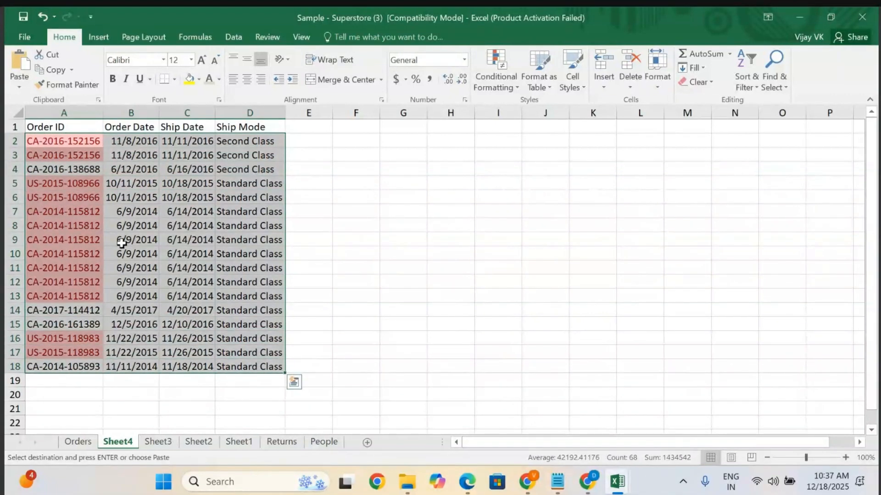
click(121, 243)
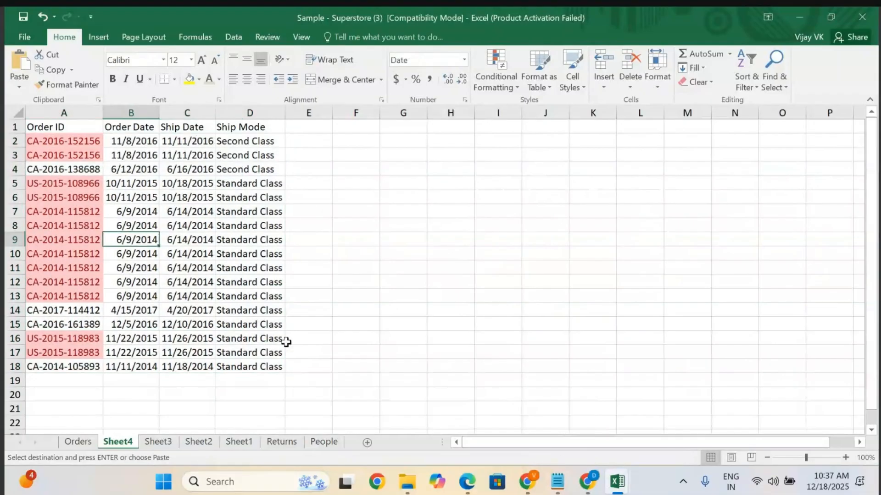
Compare the customer first names of the duplicate orders on the Orders sheet.
click(76, 443)
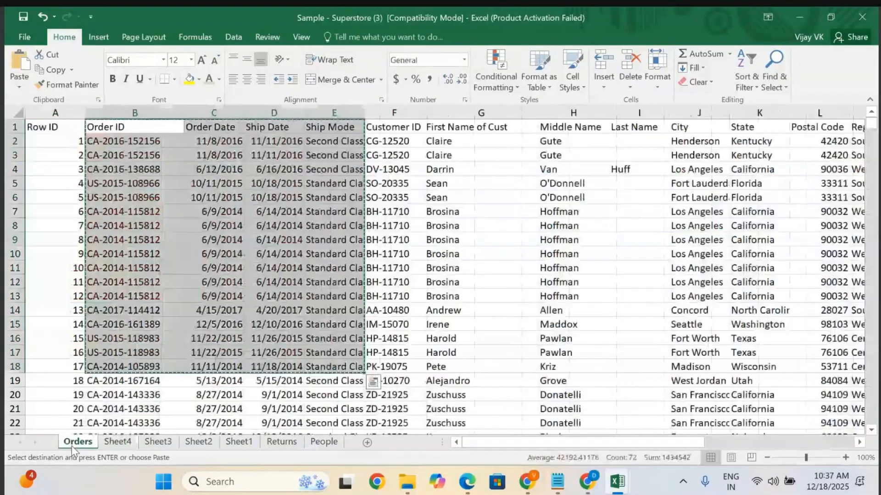
click(380, 292)
scroll(381, 291, right, 3)
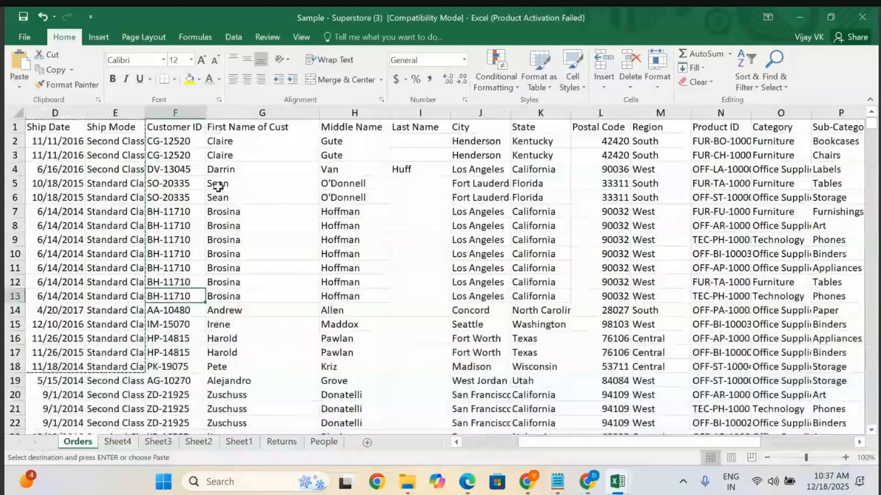
click(219, 186)
click(224, 208)
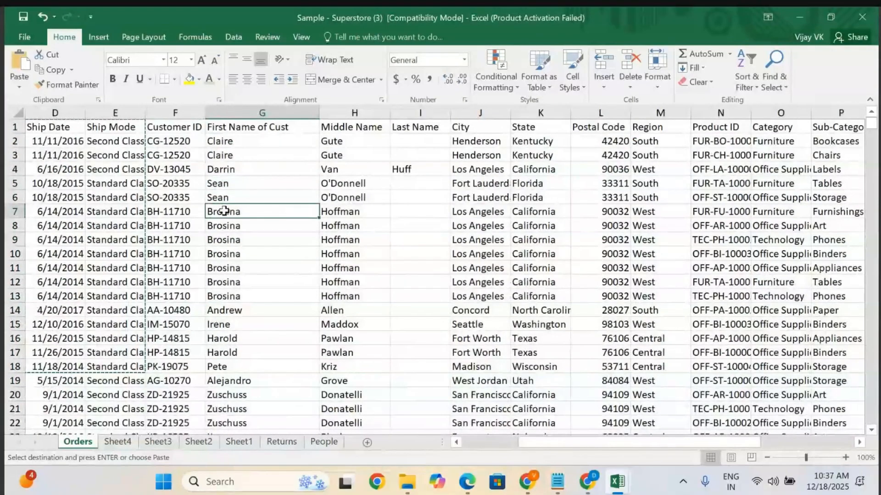
click(223, 225)
click(223, 241)
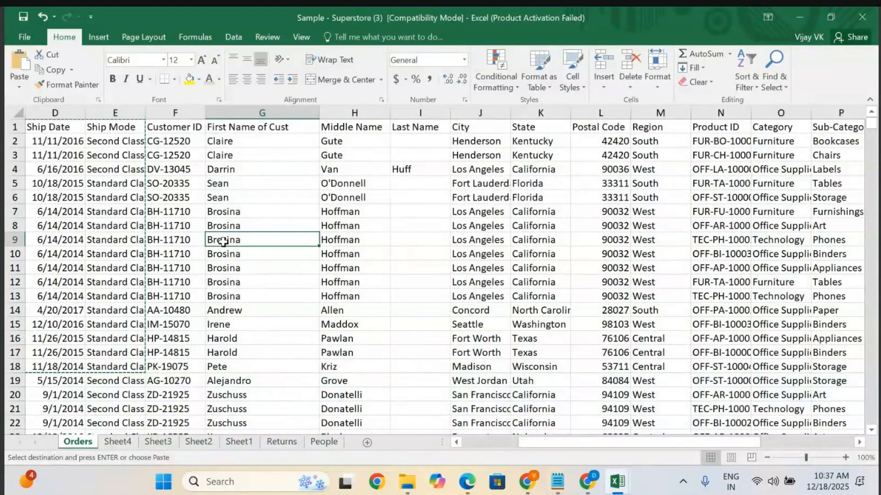
click(224, 262)
click(225, 282)
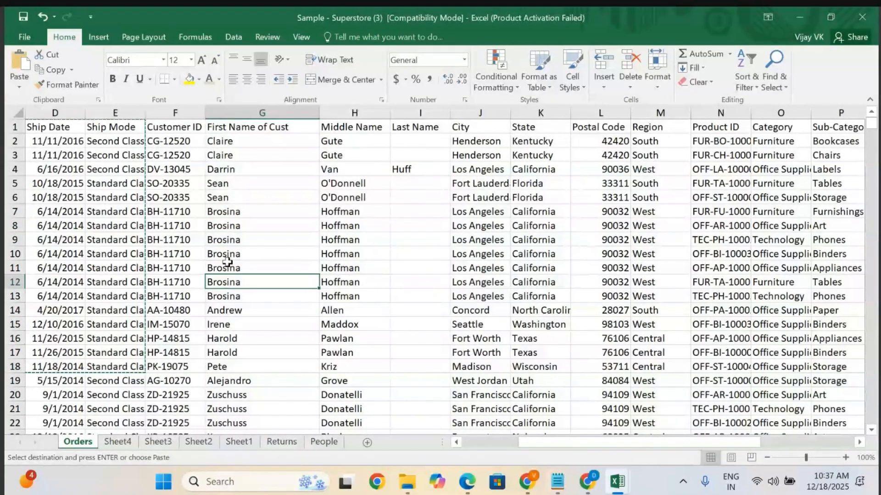
click(226, 254)
click(224, 285)
click(228, 270)
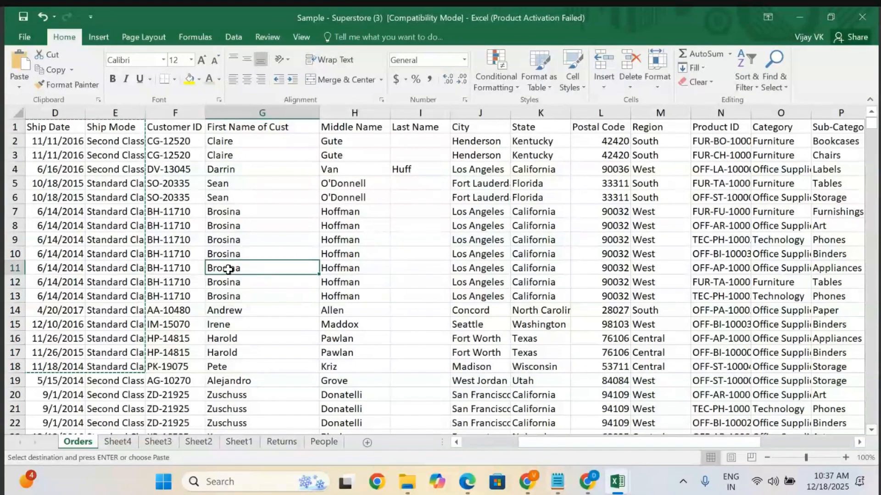
scroll(228, 269, left, 3)
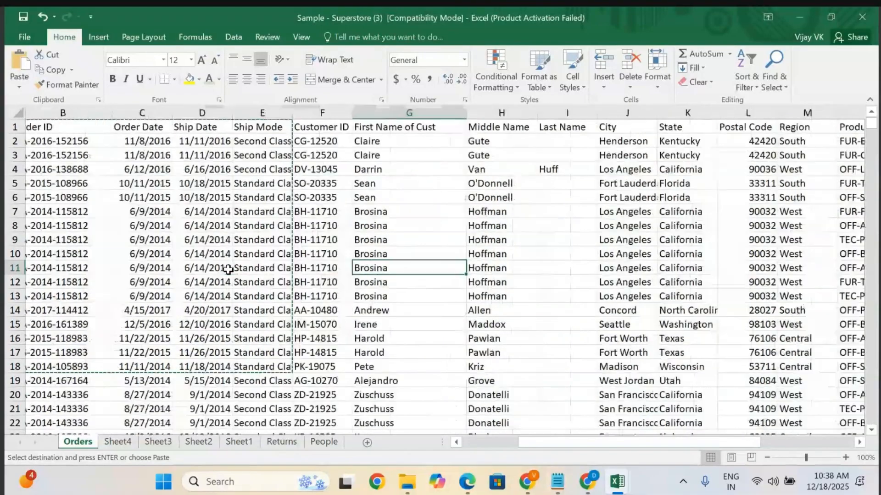
Copy the Brosina first-name cell from the Orders sheet into cell H1 of the new sheet.
click(118, 441)
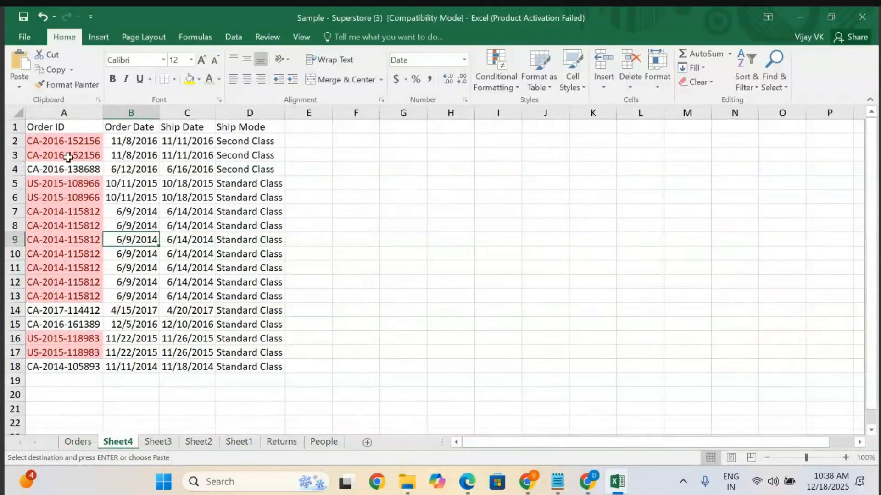
click(47, 139)
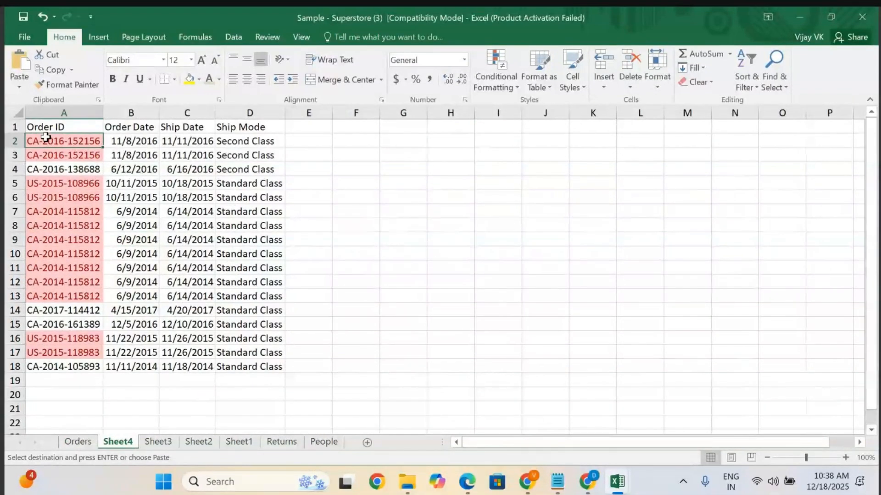
key(shift+Right)
key(shift+Down)
key(shift+Right)
key(shift+Right)
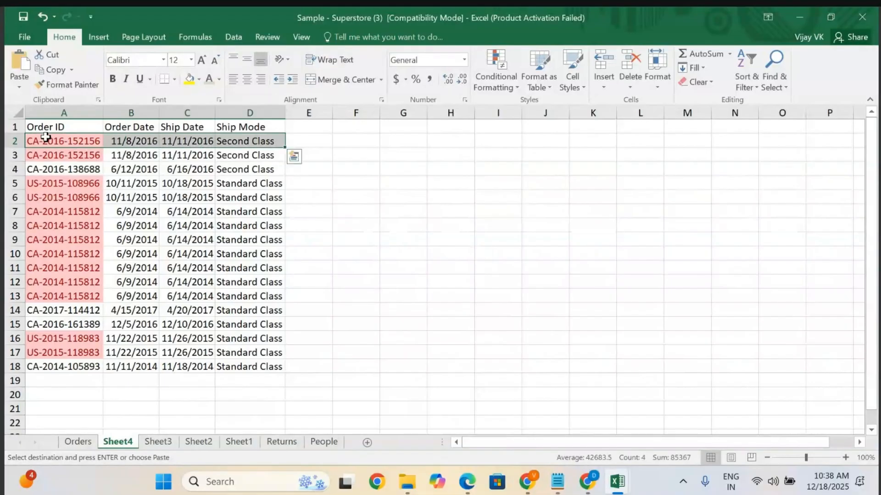
key(shift+Down)
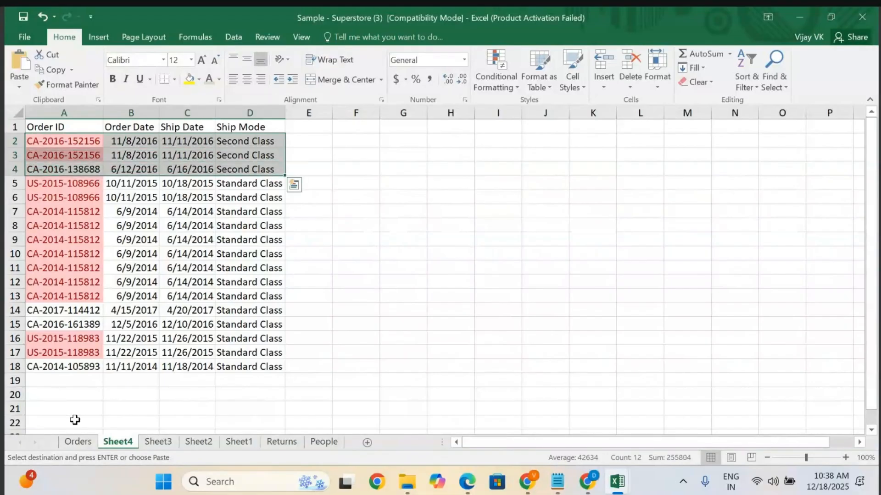
click(78, 442)
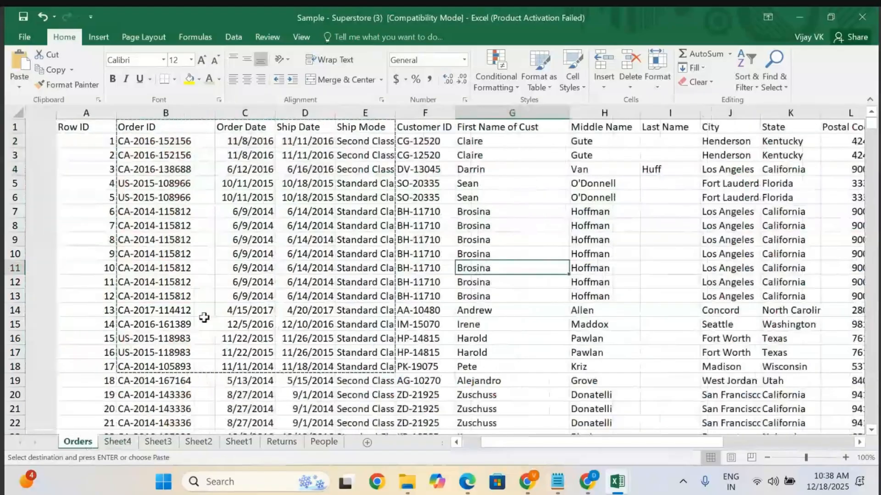
key(ctrl+c)
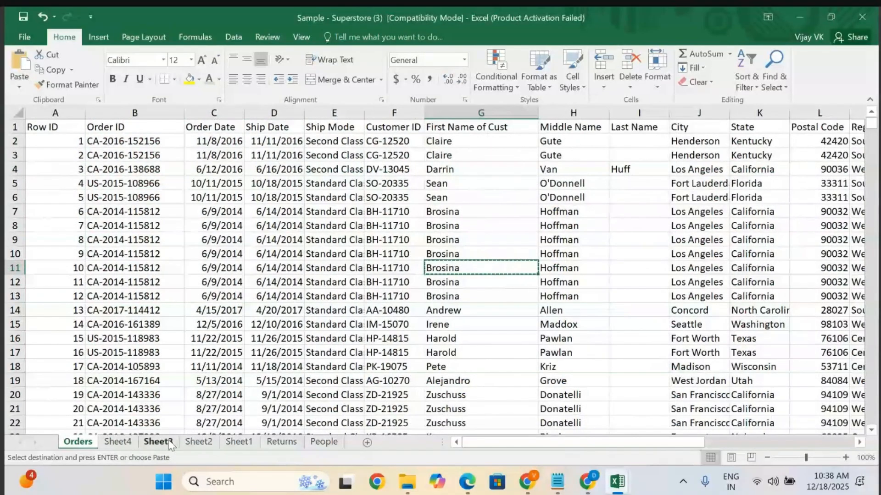
click(121, 441)
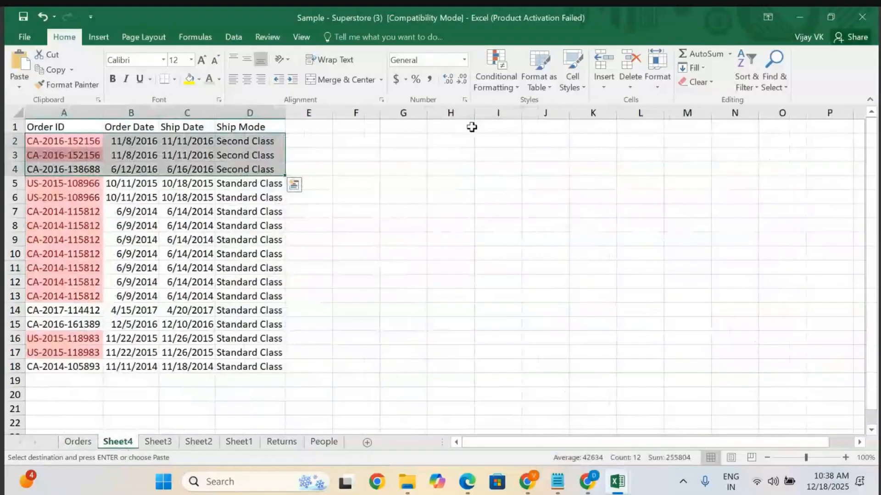
click(450, 128)
key(ctrl+v)
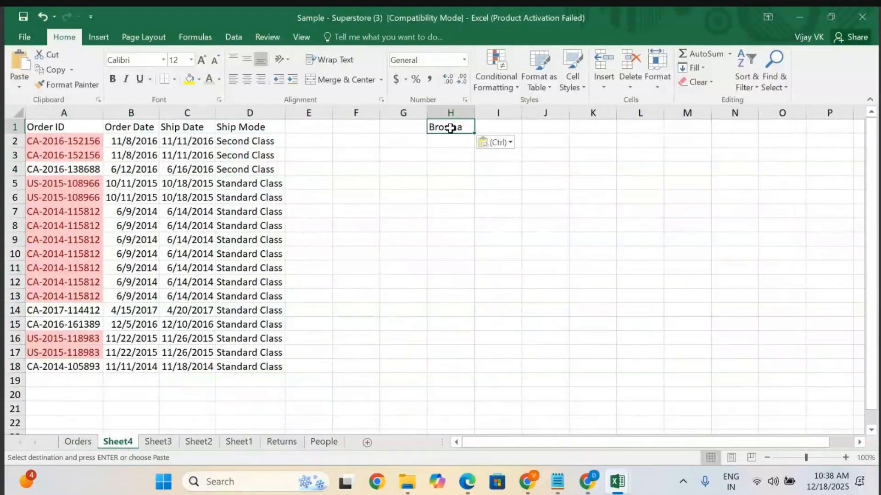
Clear the pasted first name from cell H1 of the new sheet.
key(Escape)
key(BackSpace)
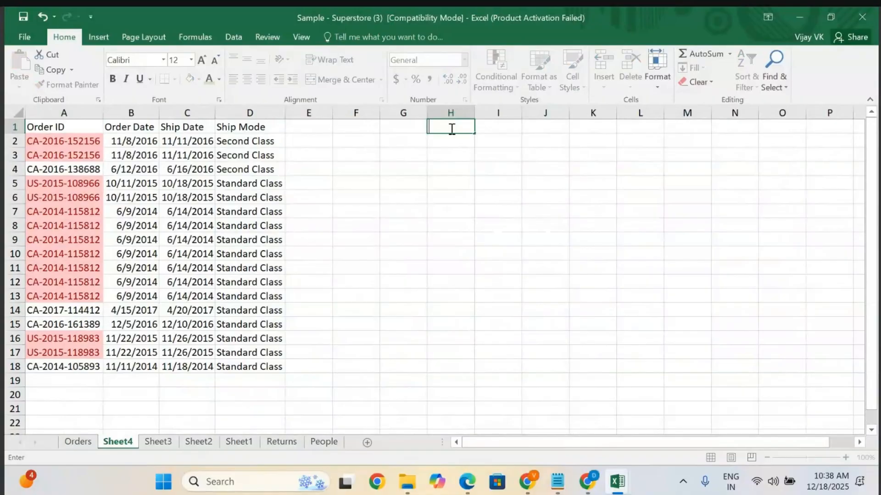
click(441, 201)
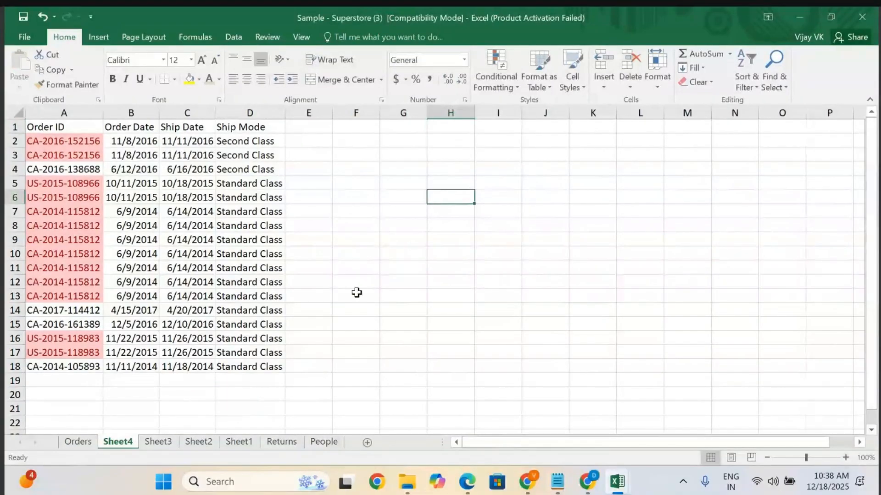
Copy the Orders data from Order ID through First Name of Cust and paste it into cell H1 of Sheet4.
click(79, 443)
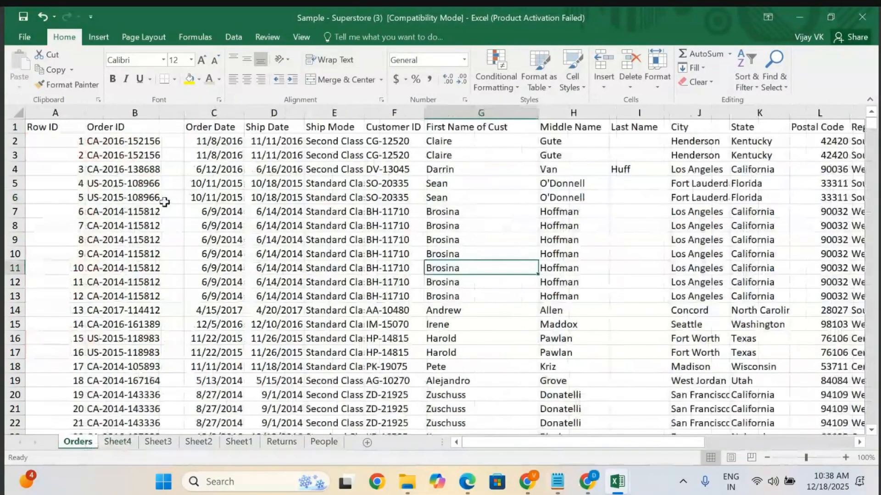
click(113, 142)
key(shift+Right)
key(shift+Right)
key(shift+Right)
key(shift+Right)
key(shift+Right)
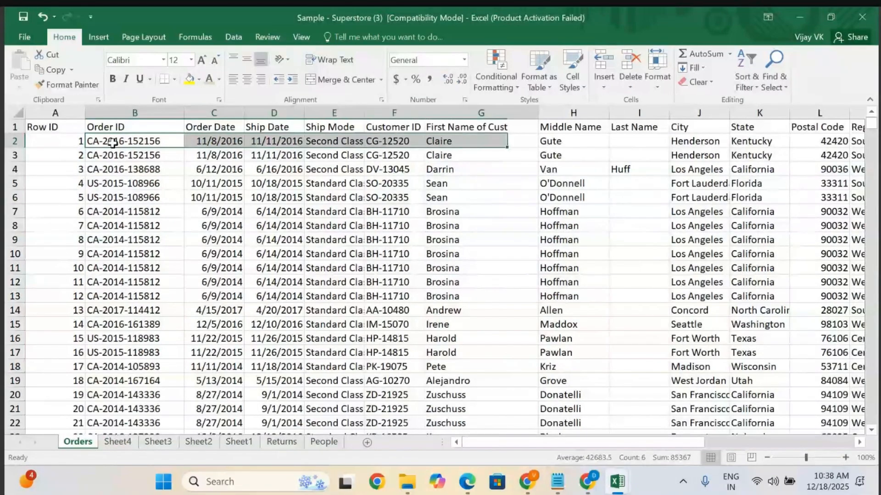
key(shift+Down)
key(shift+Down)
key(shift+Down)
key(shift+Down)
key(shift+Down)
key(shift+Down)
key(shift+Down)
key(shift+Down)
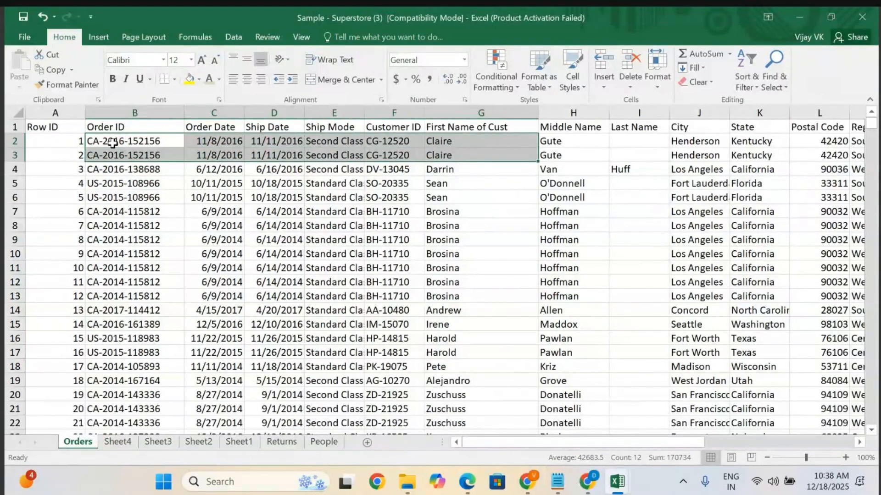
key(shift+Down)
key(shift+Down)
key(shift+Down)
key(shift+Down)
key(shift+Down)
key(shift+Down)
key(shift+Down)
key(shift+Down)
key(shift+Down)
key(shift+Down)
key(shift+Down)
key(shift+Down)
key(shift+Down)
key(shift+Down)
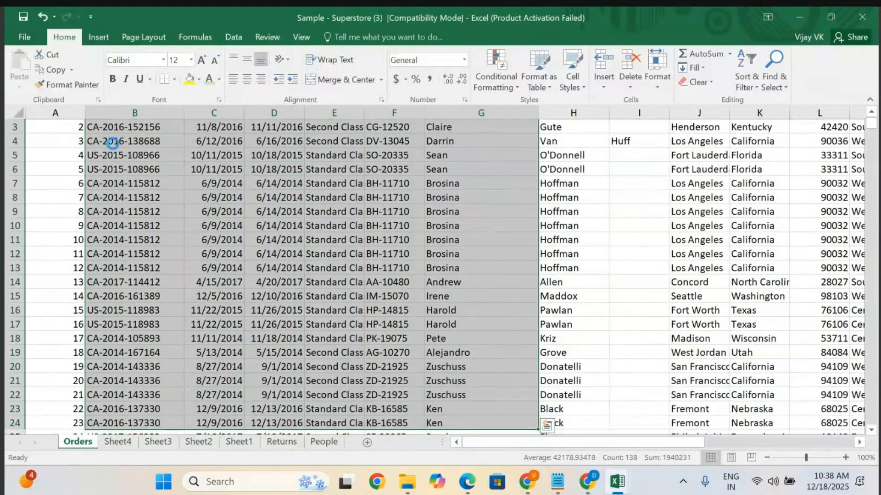
key(ctrl+c)
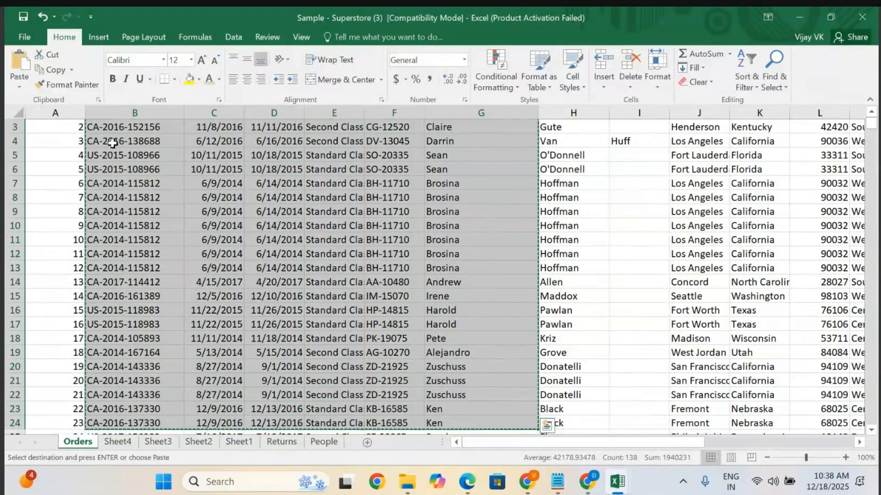
click(115, 443)
key(Up)
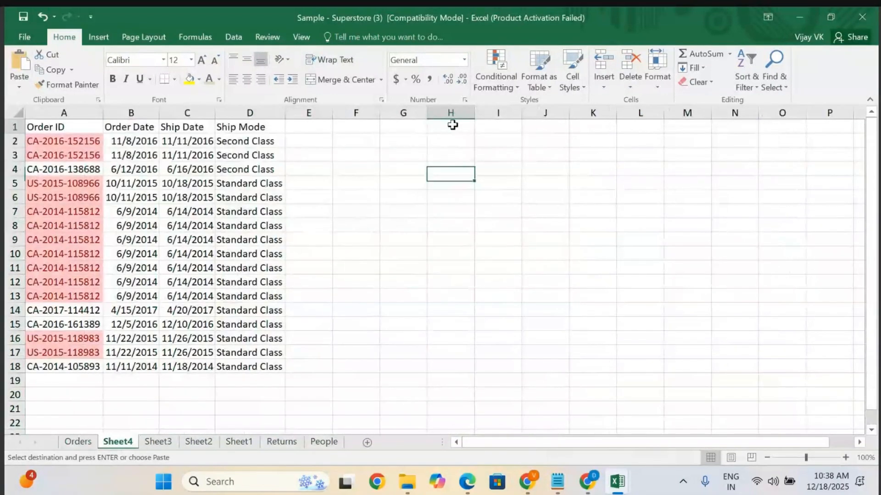
click(452, 125)
key(ctrl+v)
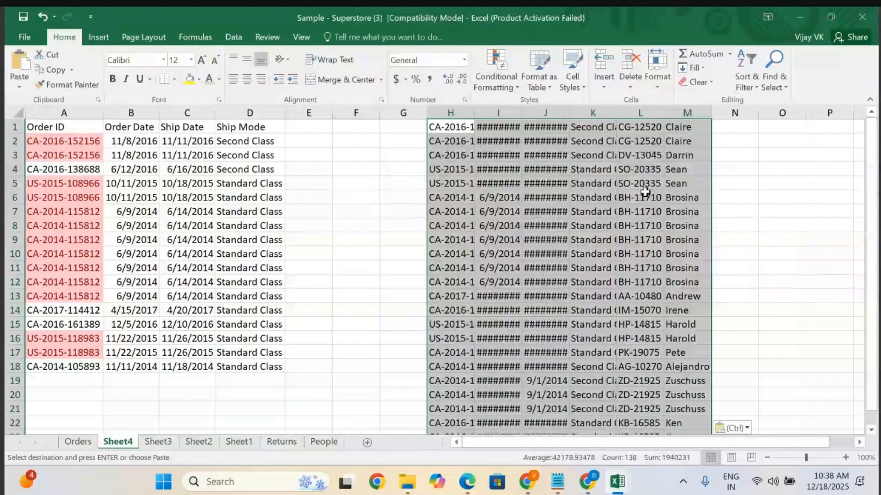
Widen the pasted date columns in Sheet4 to fit their contents.
drag(522, 113, 586, 113)
double_click(631, 113)
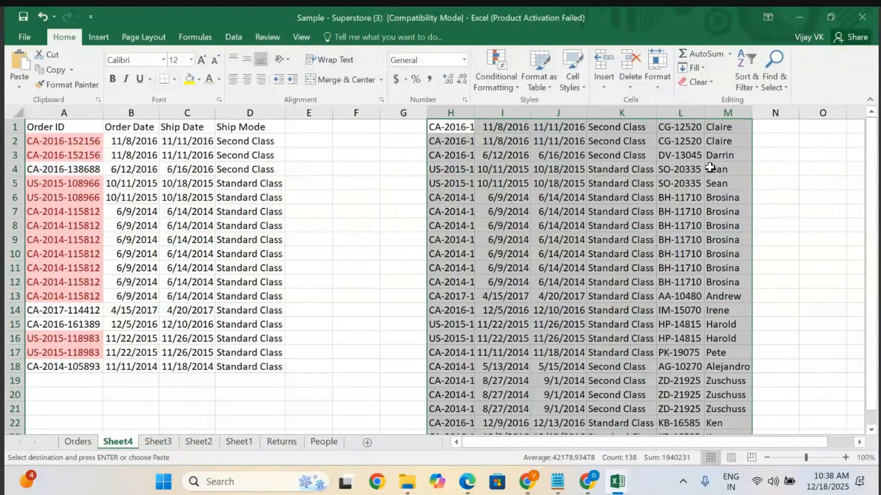
click(603, 318)
Clear the extra pasted rows 19 to 23 from columns H to M.
click(440, 383)
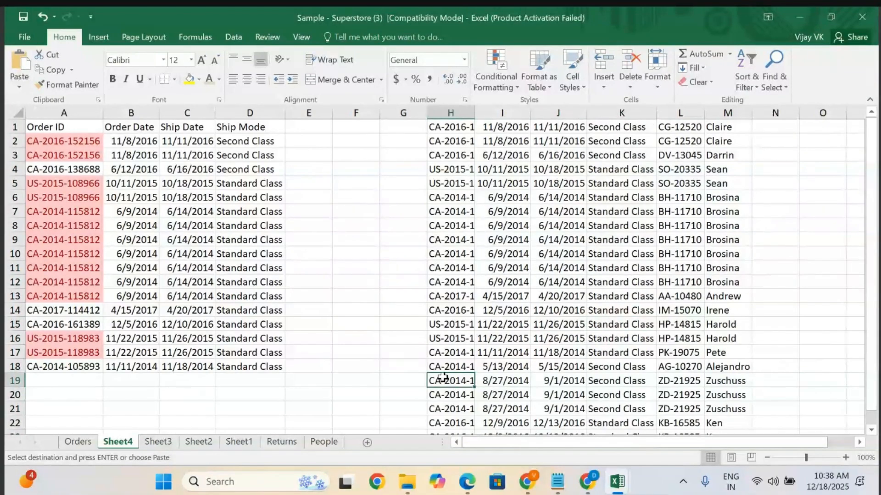
drag(443, 377, 720, 407)
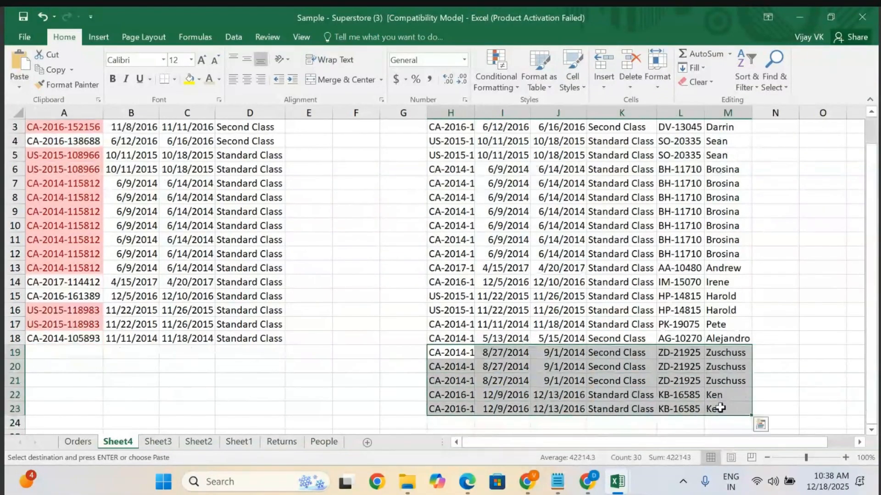
key(BackSpace)
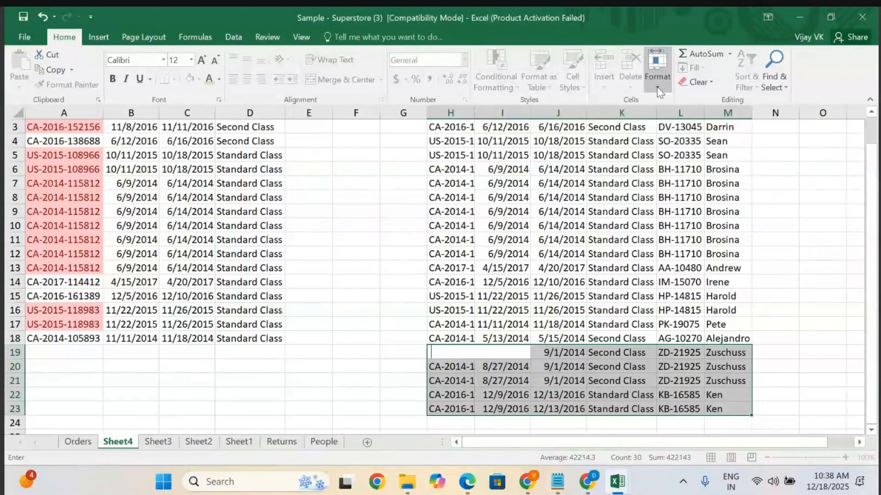
click(696, 85)
click(702, 98)
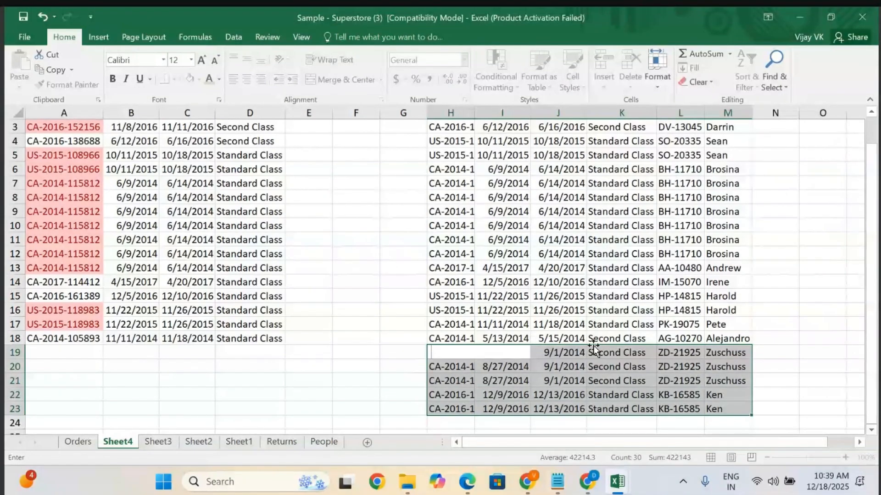
click(389, 405)
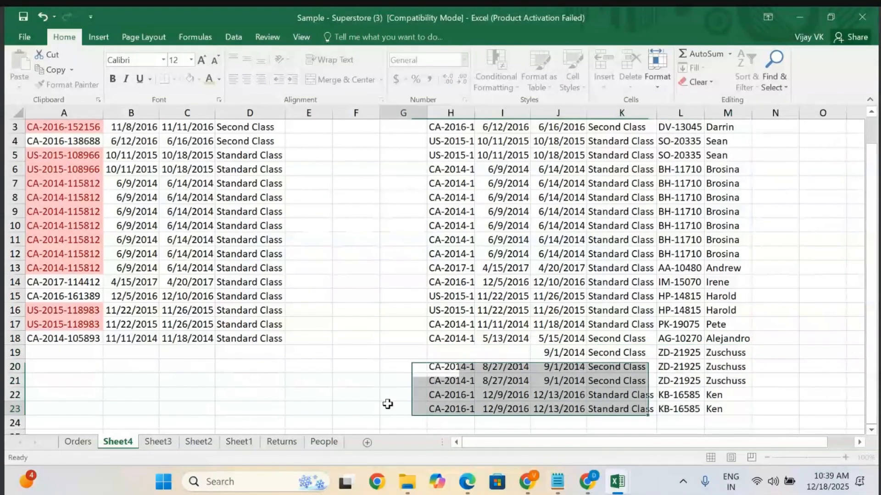
click(458, 354)
click(509, 367)
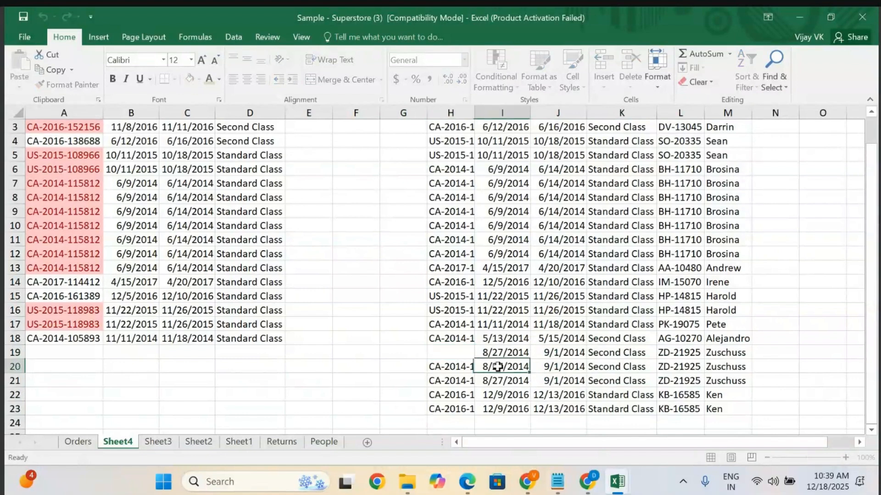
click(444, 352)
mouse_move(444, 351)
mouse_down()
mouse_move(462, 364)
mouse_move(724, 405)
mouse_up()
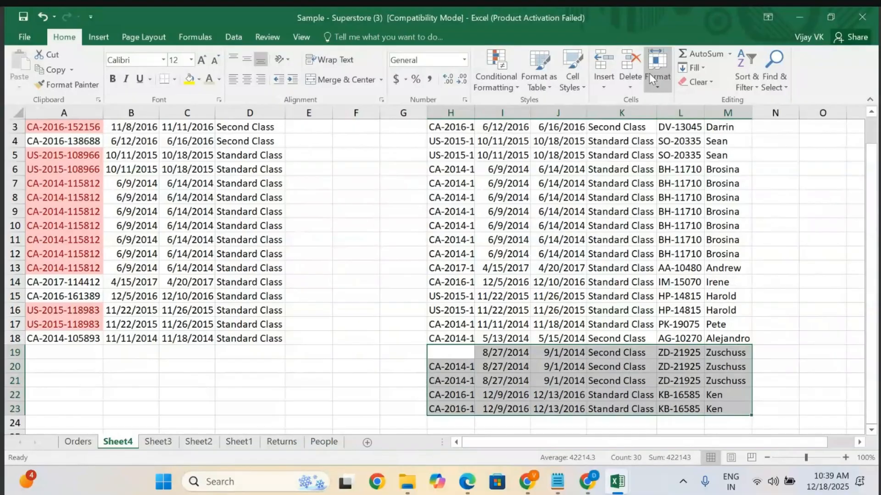
click(628, 74)
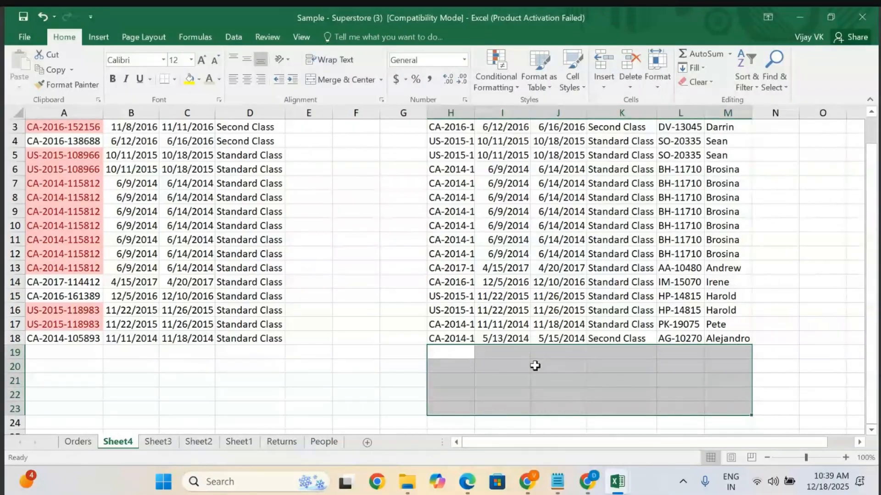
click(523, 375)
scroll(522, 376, up, 1)
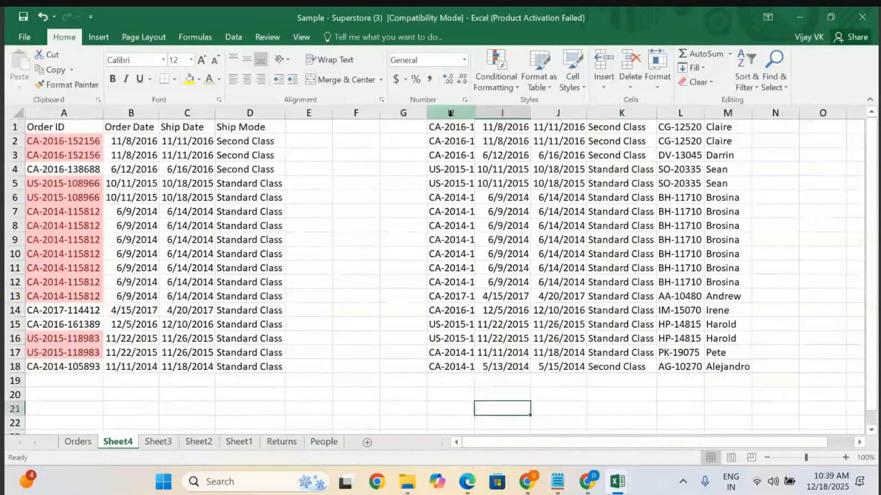
Select the pasted block H1:M18 and review the Remove Duplicates option without applying it.
click(448, 196)
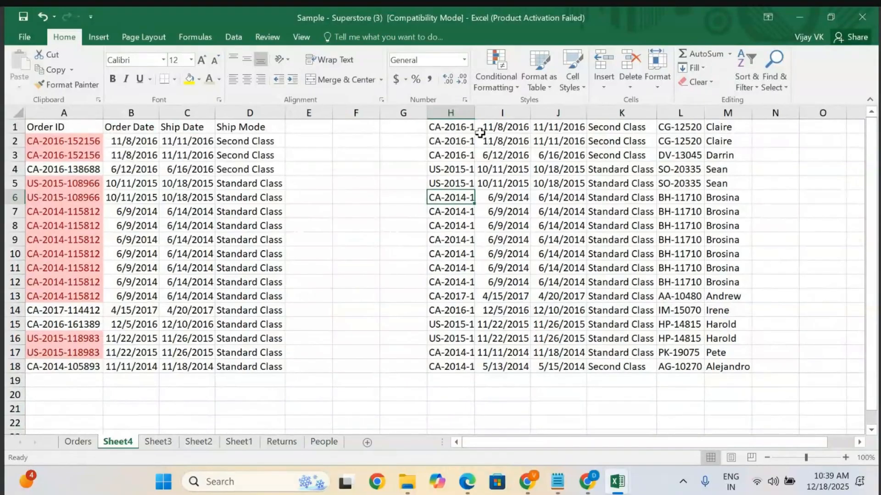
click(446, 129)
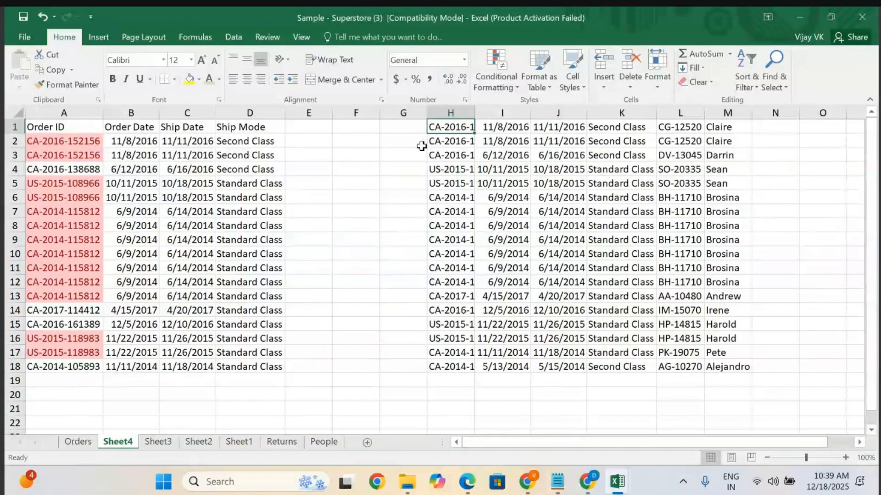
key(shift+Right)
key(shift+Right)
key(shift+Right)
key(shift+Right)
key(shift+Right)
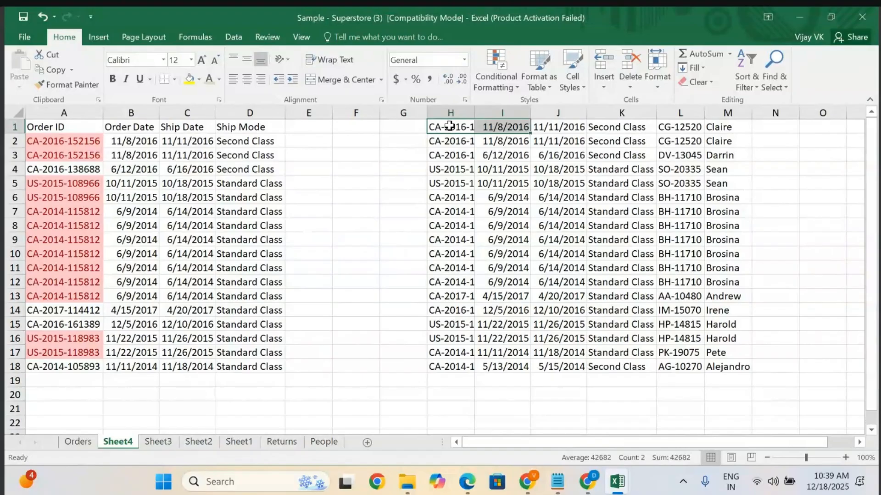
key(shift+Down)
key(shift+Down)
key(shift+Down)
key(shift+Down)
key(shift+Down)
key(shift+Down)
key(shift+Down)
key(shift+Down)
key(shift+Down)
key(shift+Down)
key(shift+Down)
key(shift+Down)
key(shift+Down)
key(shift+Down)
key(shift+Down)
key(shift+Down)
key(shift+Down)
key(shift+Down)
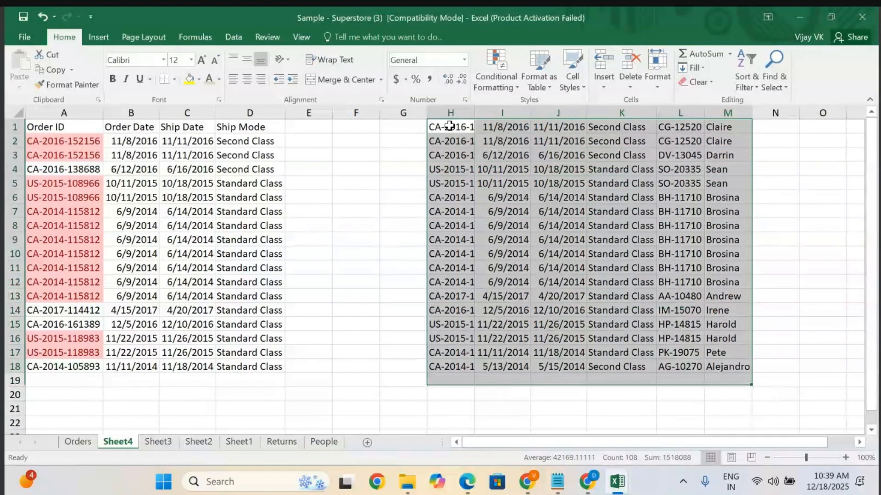
key(shift+Up)
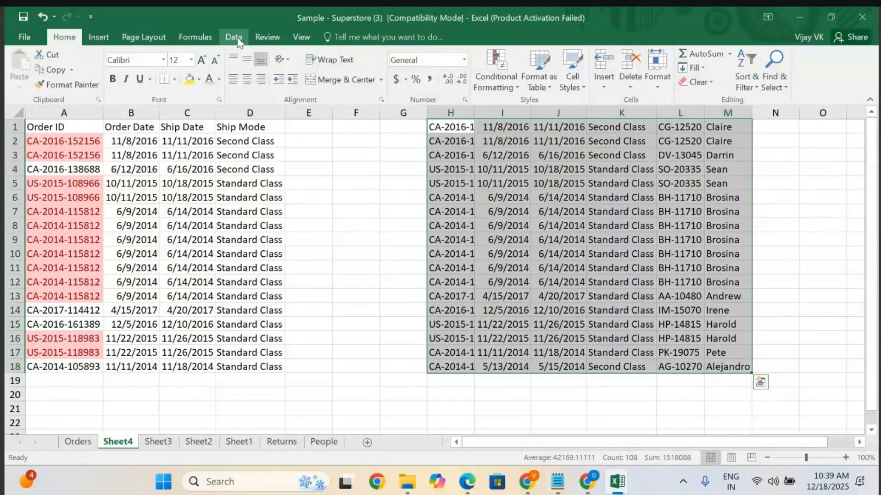
click(234, 37)
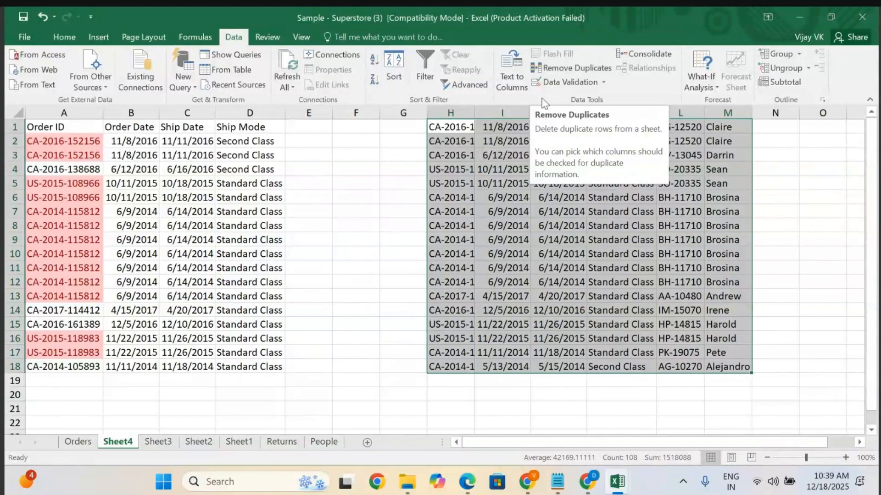
click(453, 400)
click(447, 410)
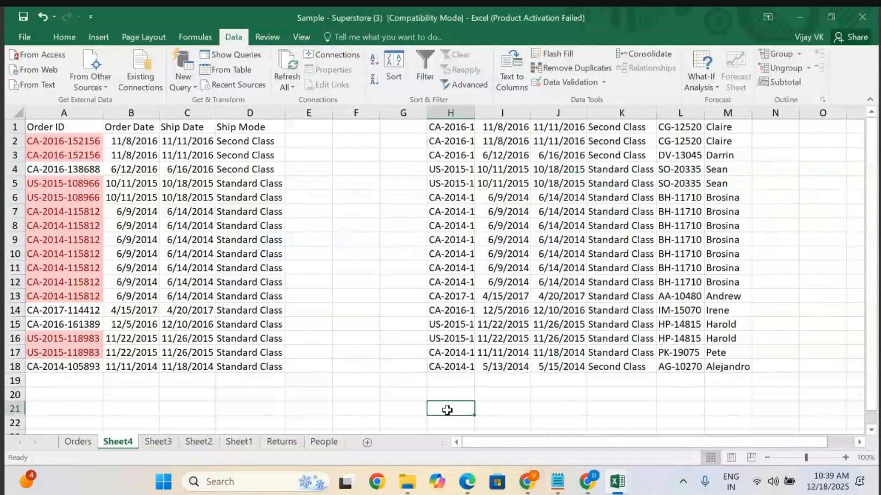
Enter a COUNT formula in cell H21 over the range H1:H19.
text(=count)
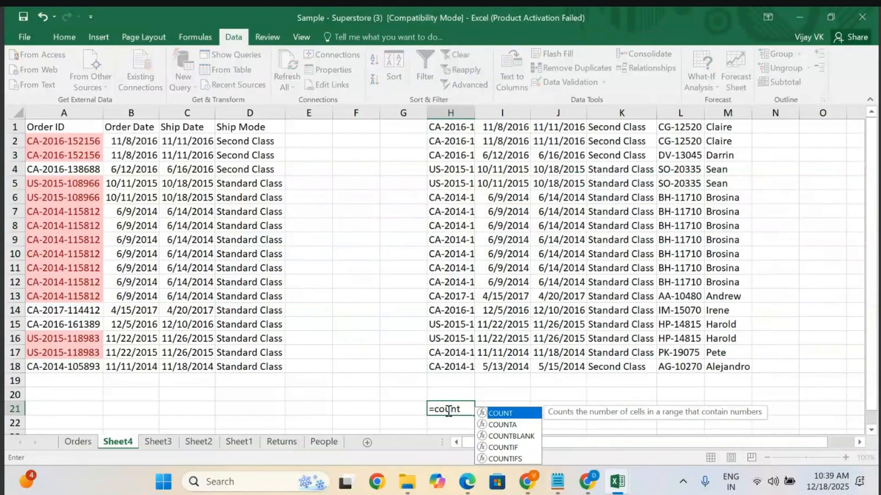
key(Tab)
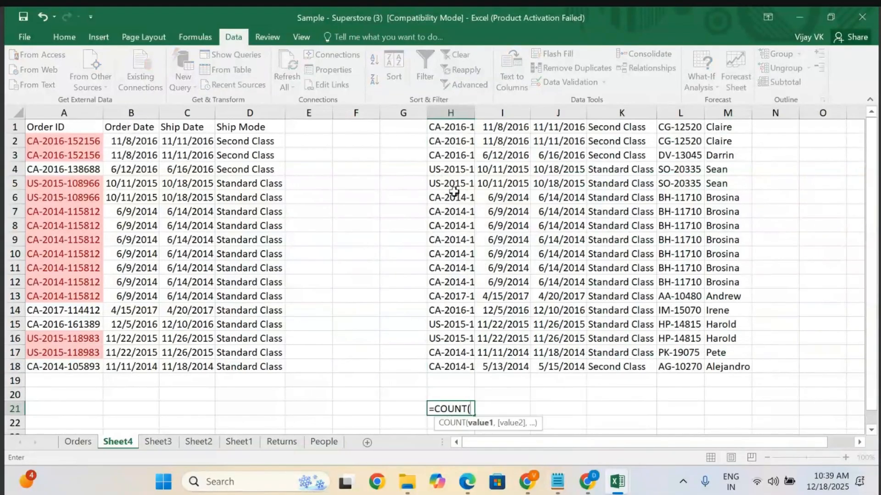
click(451, 124)
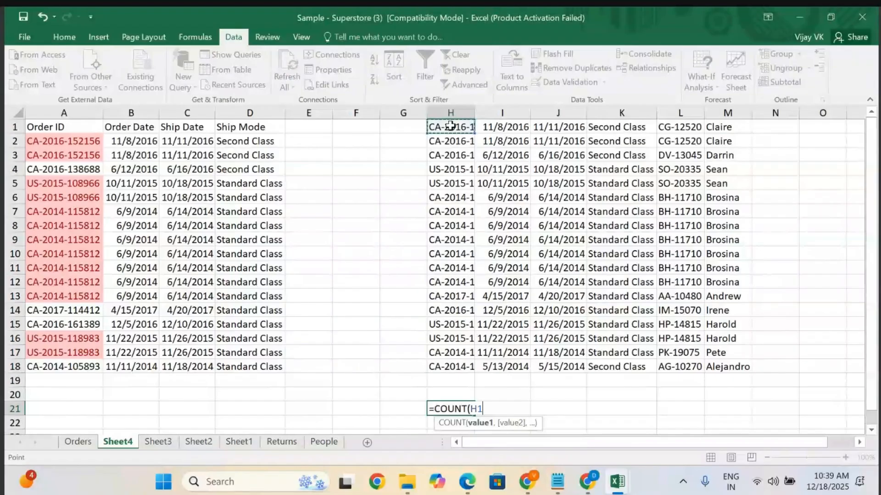
drag(451, 125, 452, 367)
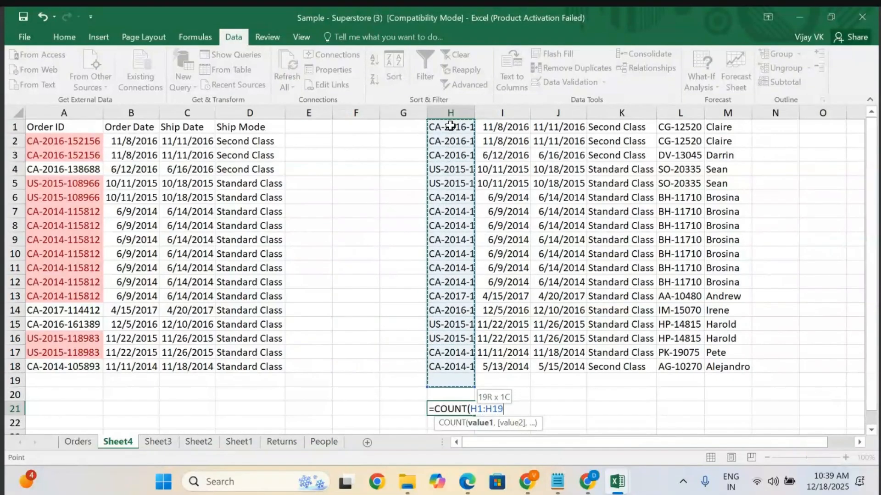
key(Return)
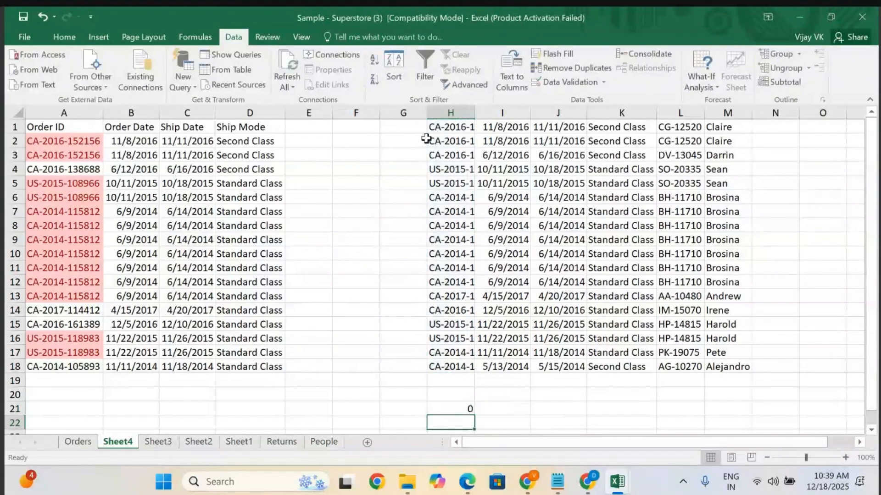
Enter a COUNT formula in cell F21 over the range H1:H16.
click(343, 407)
text(=count)
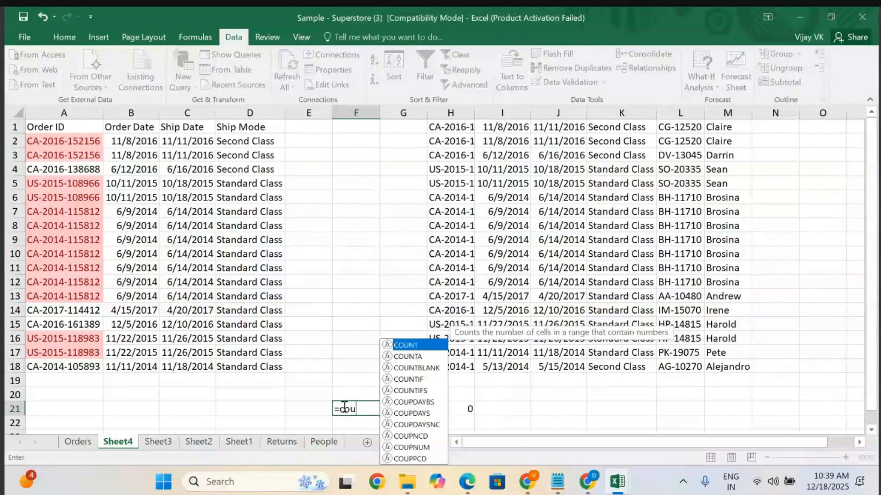
key(Tab)
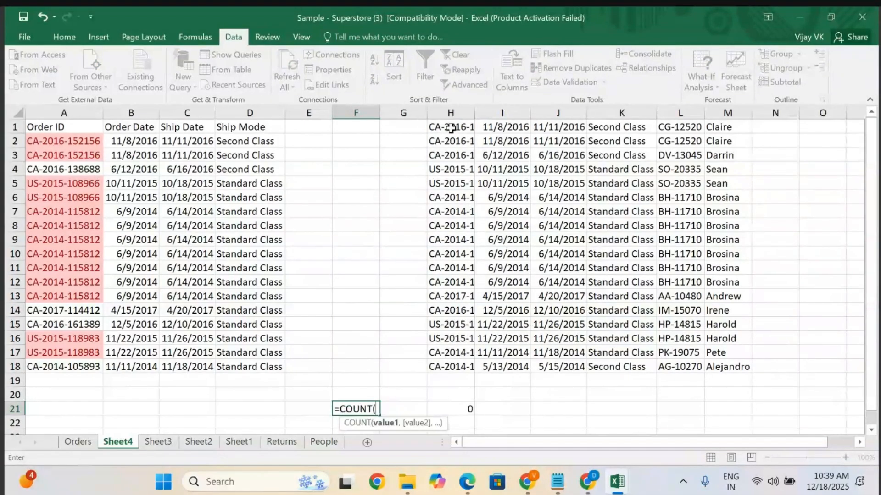
click(450, 128)
key(shift+Down)
key(shift+Down)
key(shift+Down)
key(shift+Down)
key(shift+Down)
key(shift+Down)
key(shift+Down)
key(shift+Down)
key(shift+Down)
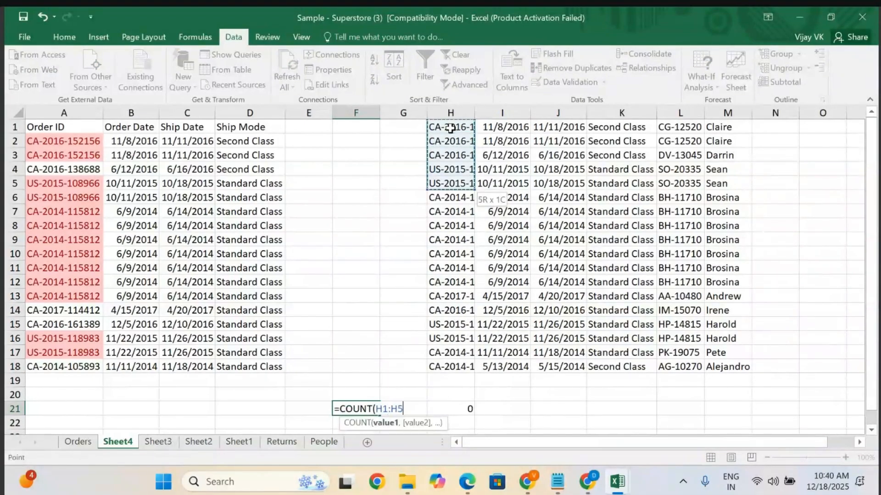
key(shift+Down)
key(shift+Down)
key(shift+Down)
key(shift+Down)
key(shift+Down)
key(shift+Down)
key(shift+Down)
key(shift+Down)
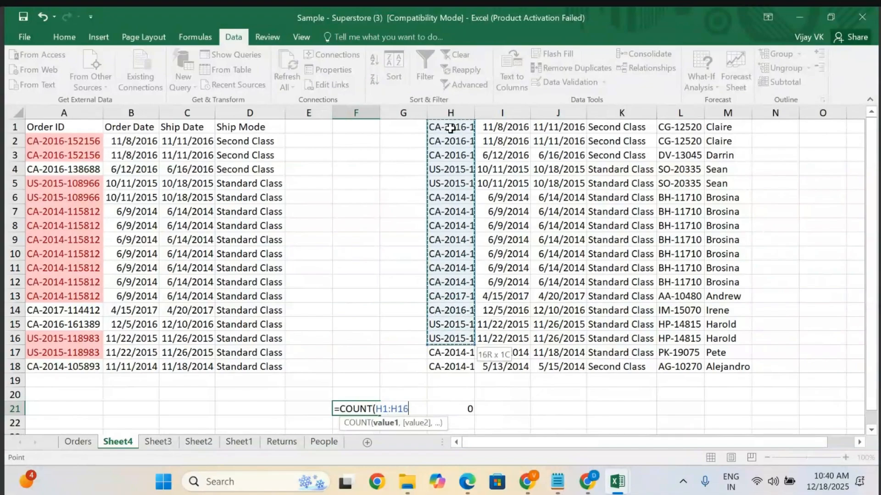
key(Return)
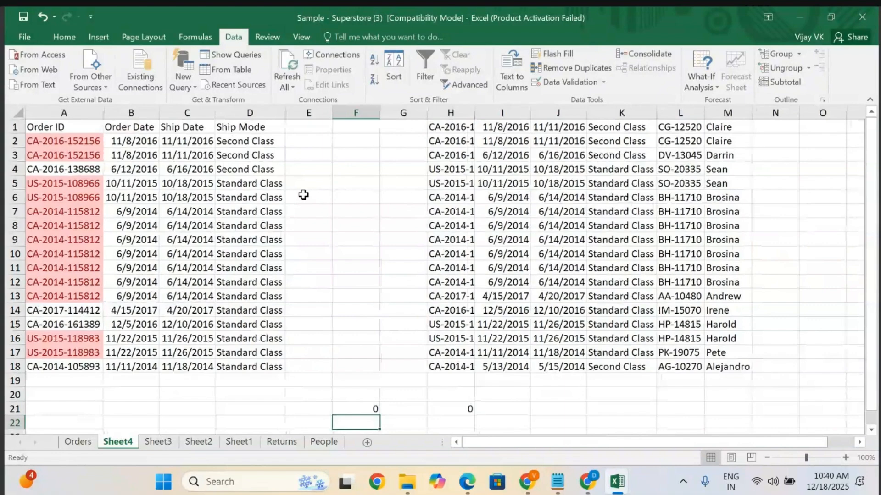
Enter a COUNT formula in cell P4 over the range H1:H18.
scroll(304, 195, right, 2)
click(733, 166)
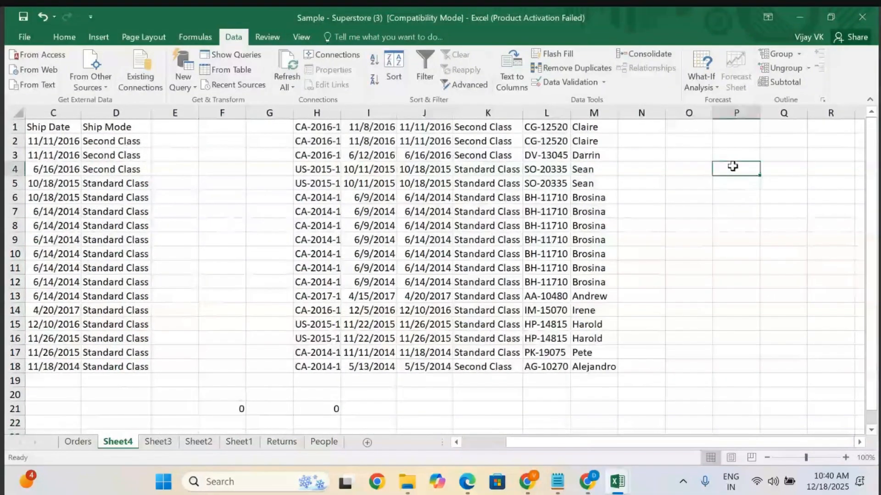
text(=count)
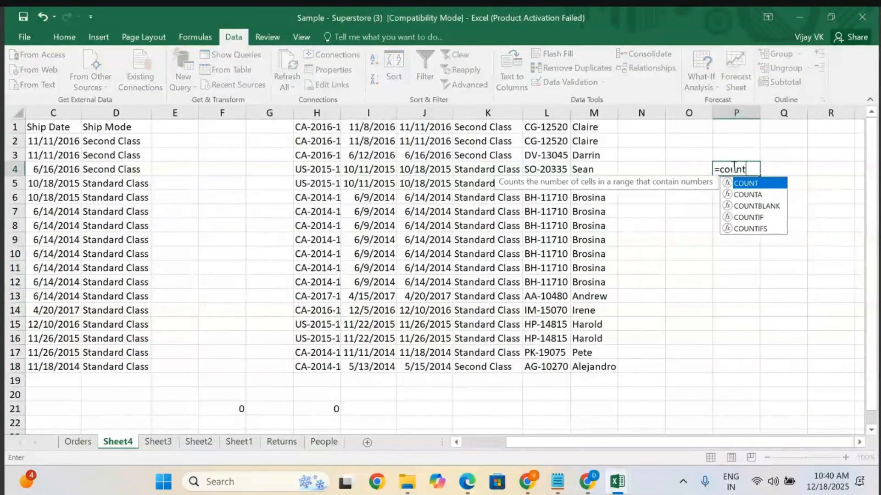
key(Tab)
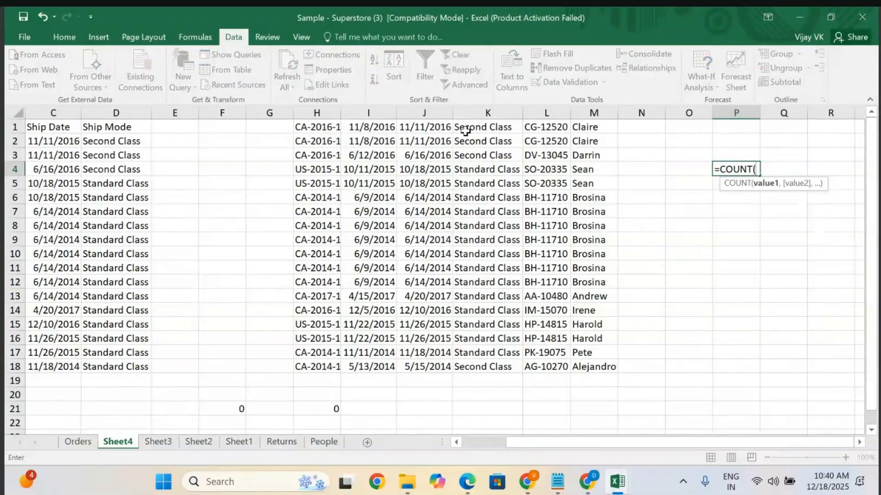
click(316, 127)
drag(316, 127, 316, 367)
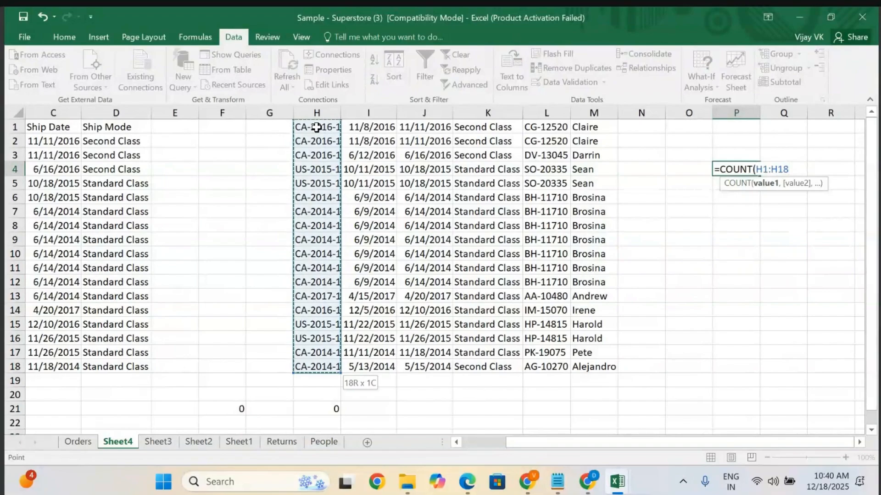
key(Return)
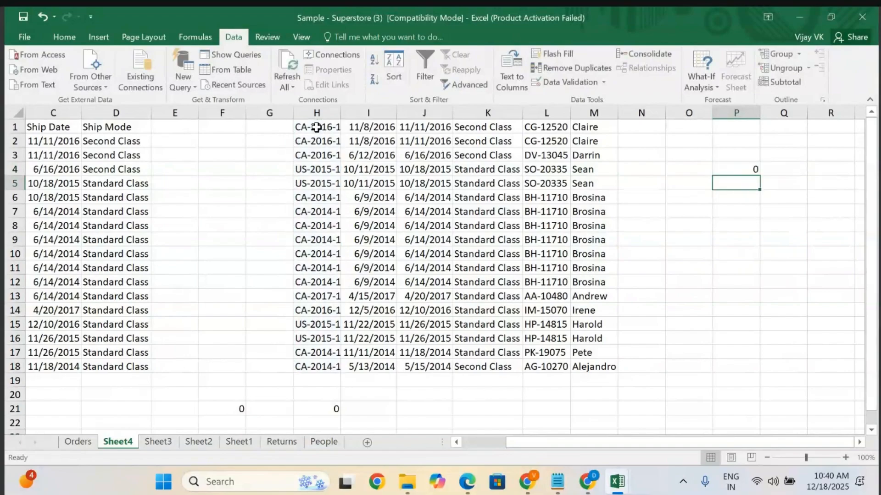
Remove duplicate rows from the pasted block H1:M18, checking all columns I to M.
click(675, 195)
scroll(238, 214, left, 2)
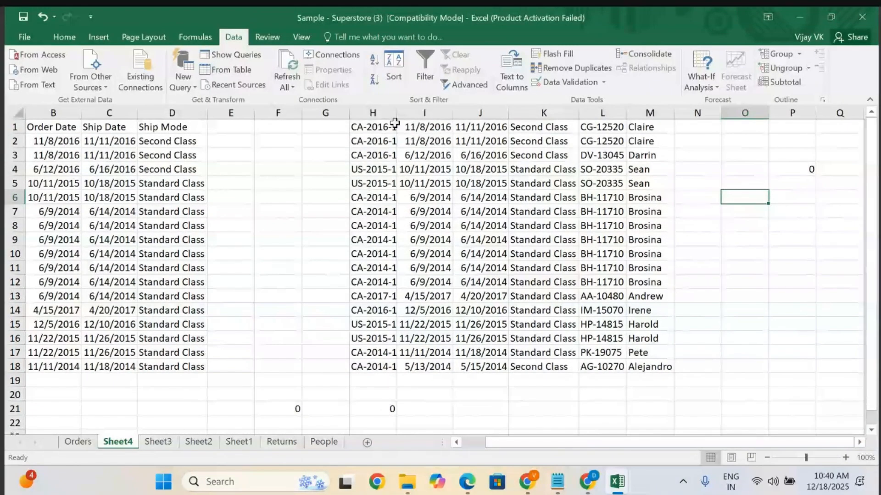
click(369, 126)
key(shift+Right)
key(shift+Right)
key(shift+Right)
key(shift+Right)
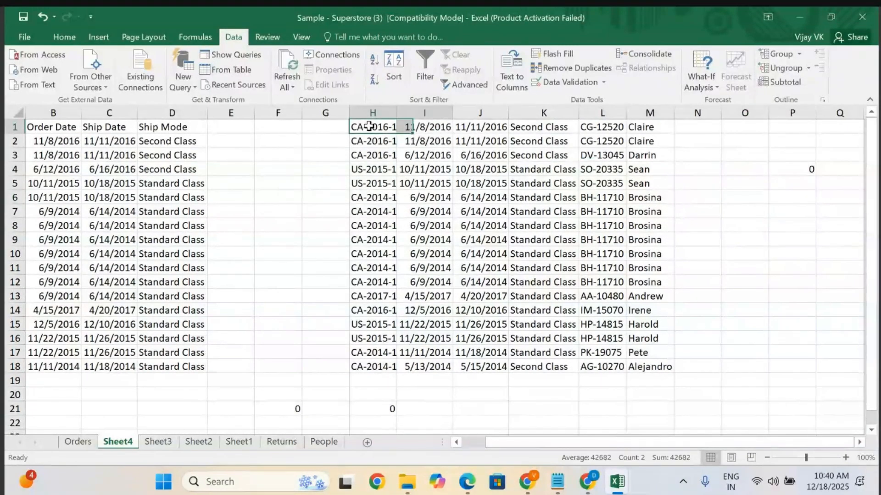
key(shift+Right)
key(shift+Down)
key(shift+Down)
key(shift+Down)
key(shift+Down)
key(shift+Down)
key(shift+Down)
key(shift+Down)
key(shift+Down)
key(shift+Down)
key(shift+Down)
key(shift+Down)
key(shift+Down)
key(shift+Down)
key(shift+Down)
key(shift+Down)
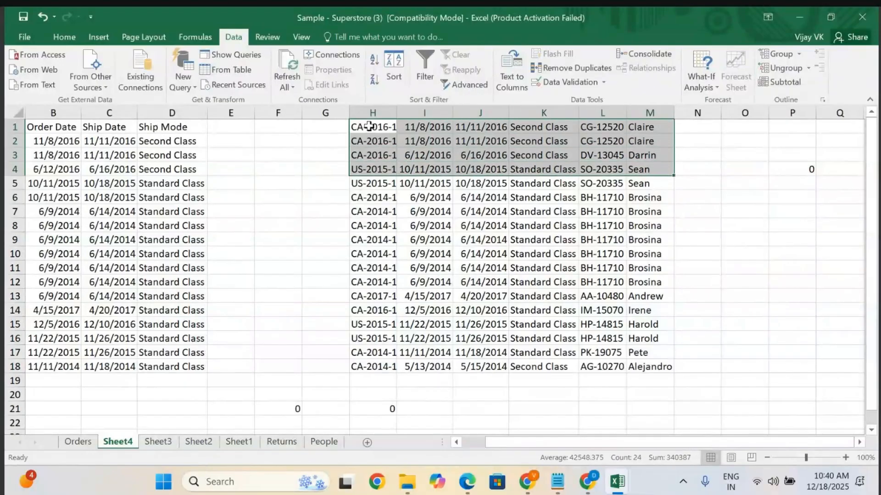
key(shift+Down)
key(shift+Down)
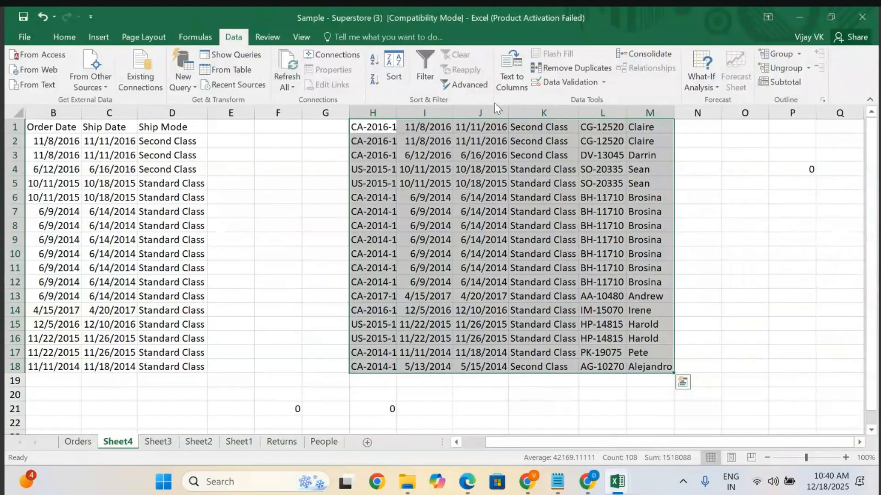
click(573, 68)
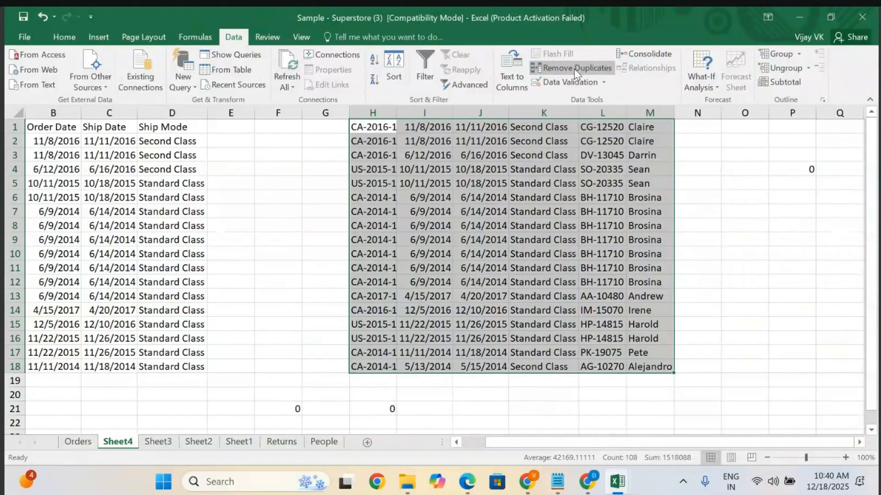
scroll(431, 251, down, 1)
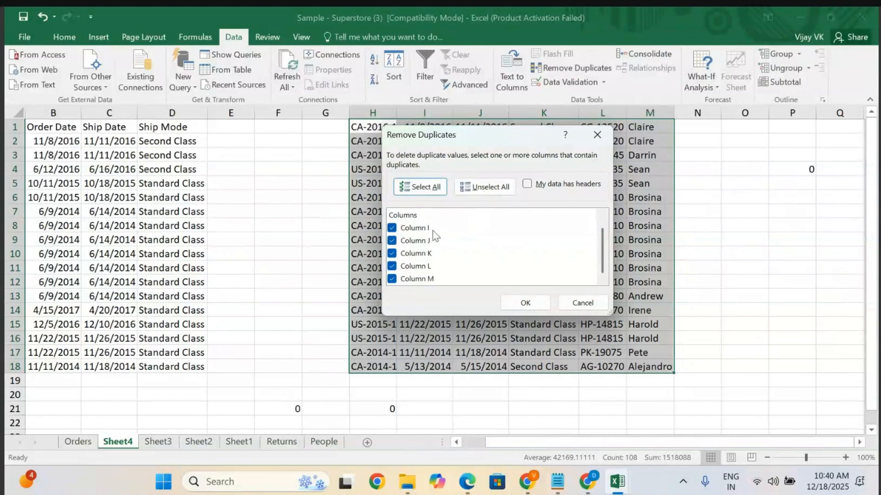
drag(496, 140, 245, 178)
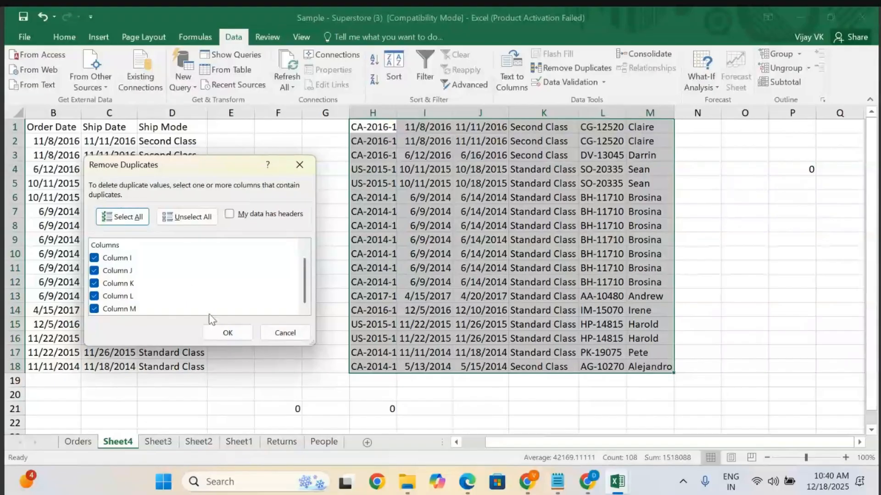
click(220, 329)
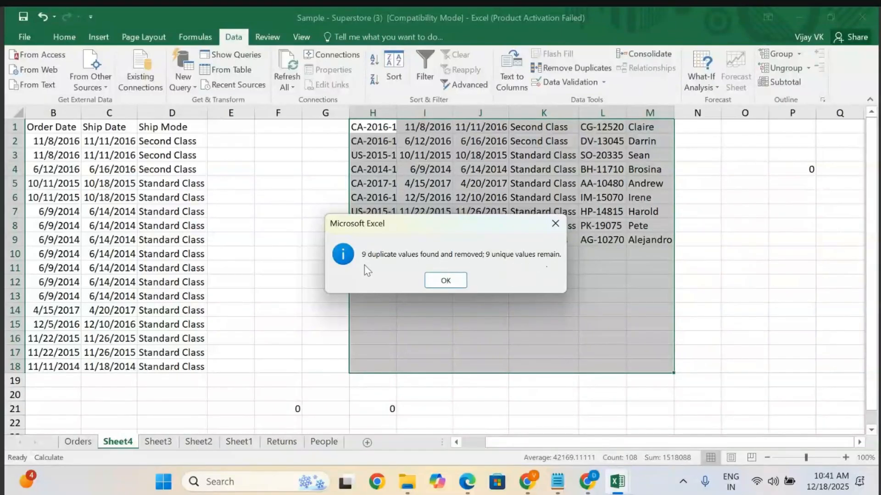
click(447, 283)
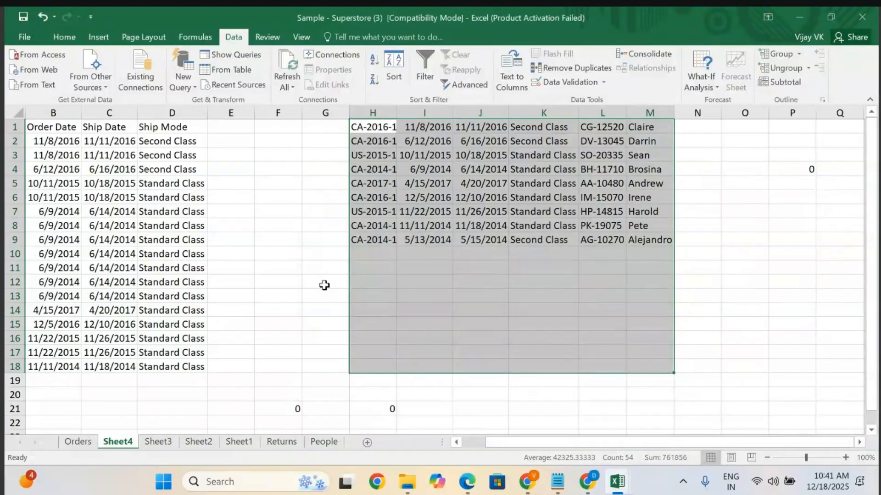
scroll(277, 289, left, 1)
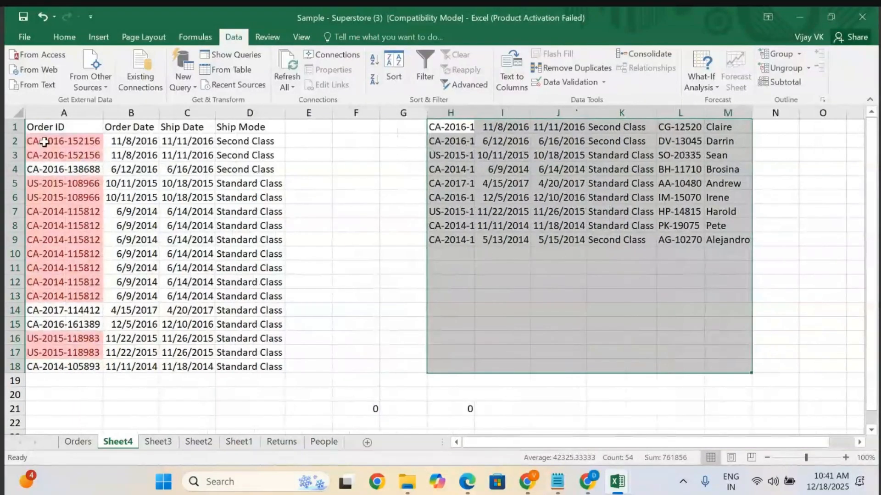
click(44, 142)
key(shift+Right)
key(shift+Right)
key(shift+Right)
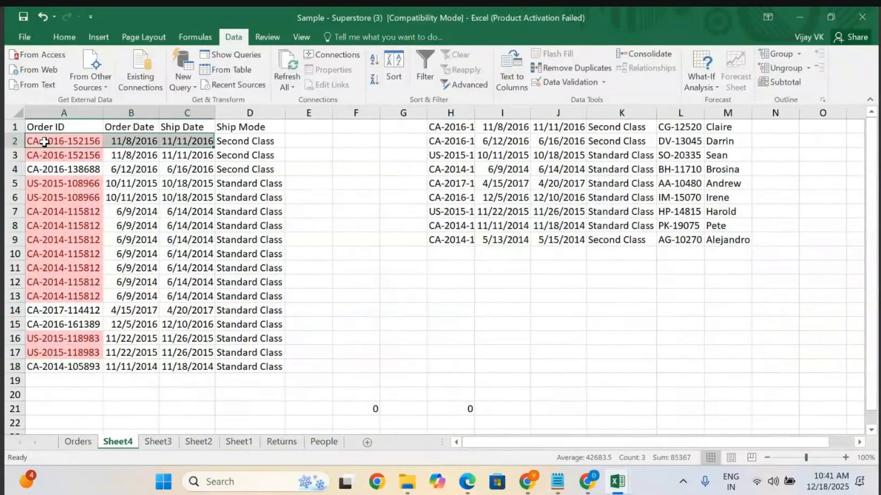
key(shift+Down)
key(shift+Down)
key(shift+Down)
key(shift+Down)
key(shift+Down)
key(shift+Down)
key(shift+Down)
key(shift+Down)
key(shift+Down)
key(shift+Down)
key(shift+Down)
key(shift+Down)
key(shift+Down)
key(shift+Down)
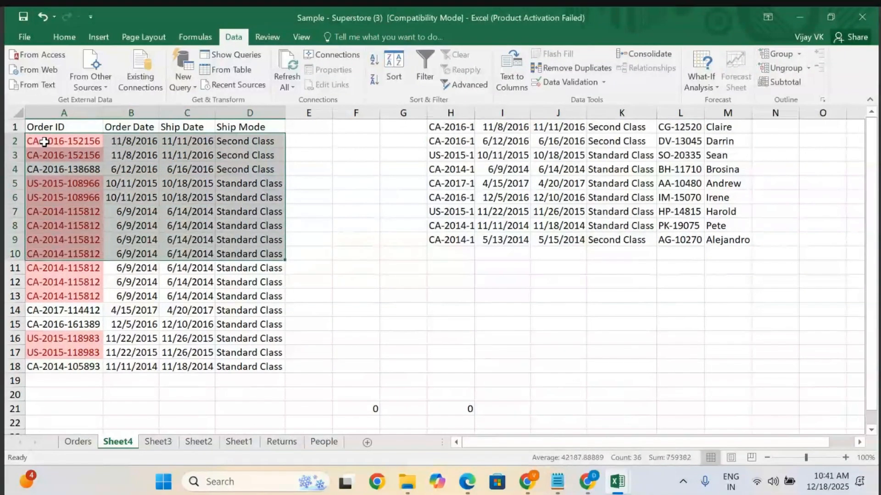
key(shift+Down)
key(shift+Down)
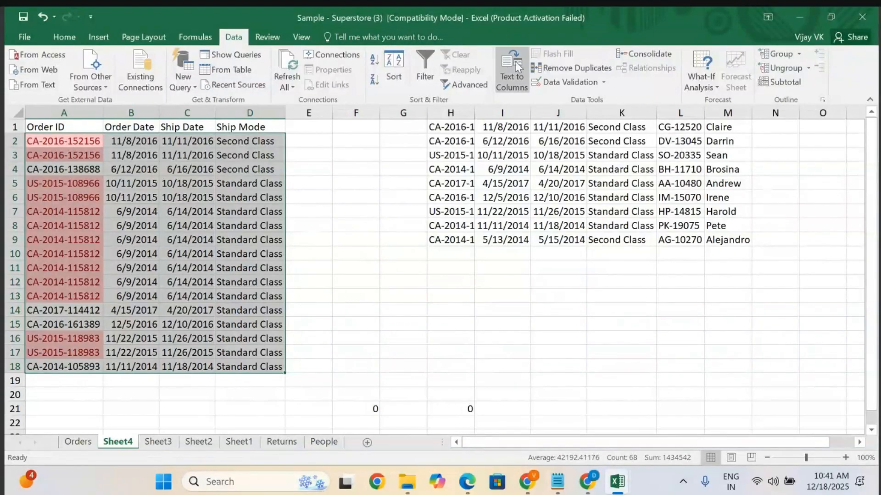
click(566, 68)
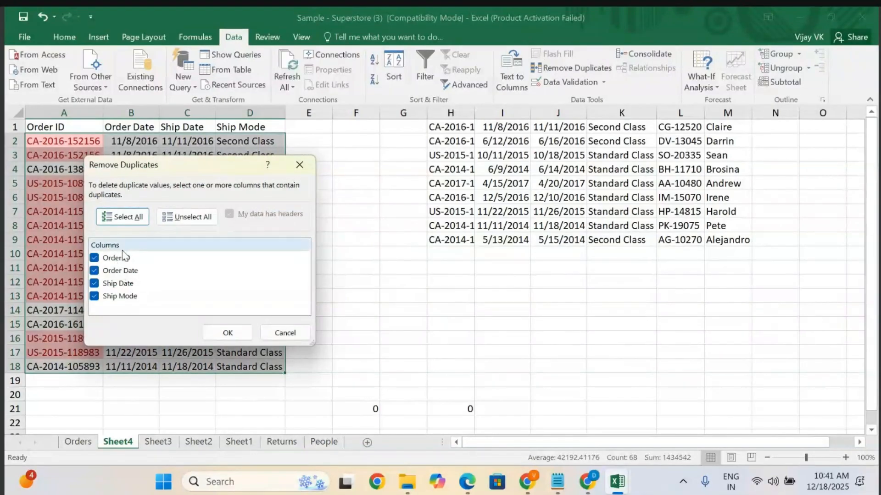
click(300, 164)
click(161, 174)
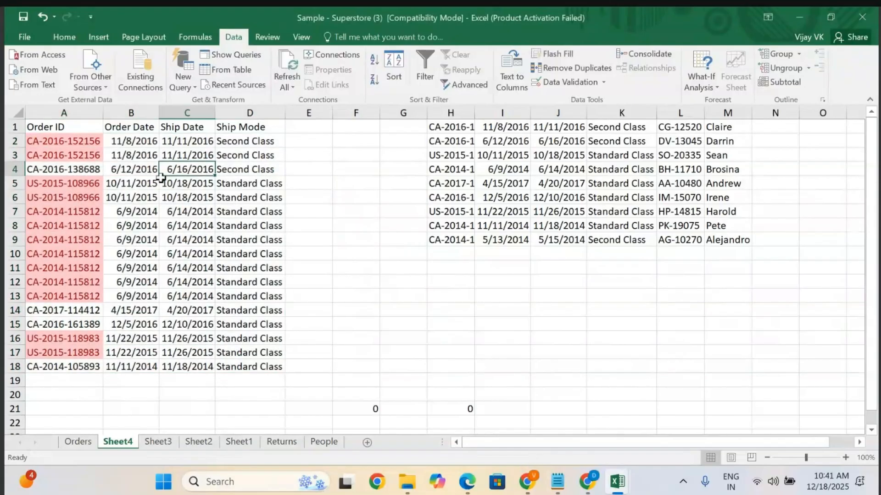
Remove duplicates starting from the Order ID cells A2:A18, expanding the selection to all columns with headers.
click(63, 142)
key(shift+Down)
key(shift+Down)
key(shift+Down)
key(shift+Down)
key(shift+Down)
key(shift+Down)
key(shift+Down)
key(shift+Down)
key(shift+Down)
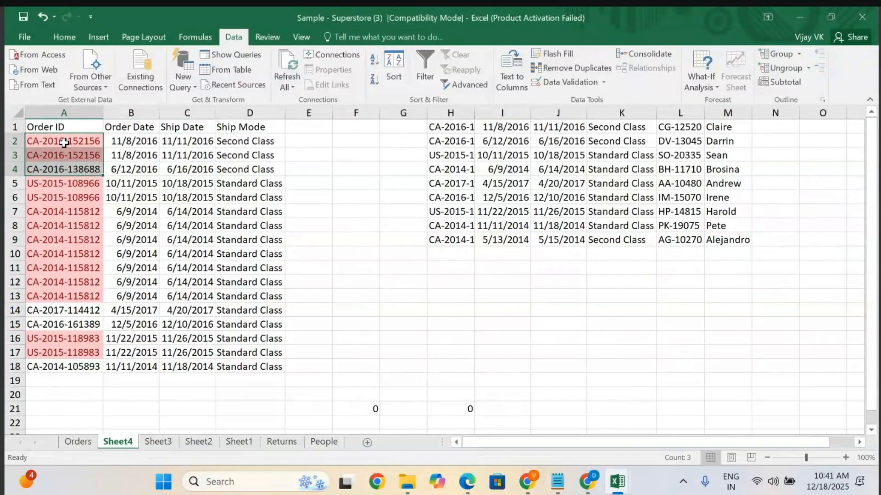
key(shift+Down)
key(shift+Down)
key(shift+Down)
key(shift+Down)
key(shift+Down)
key(shift+Down)
key(shift+Down)
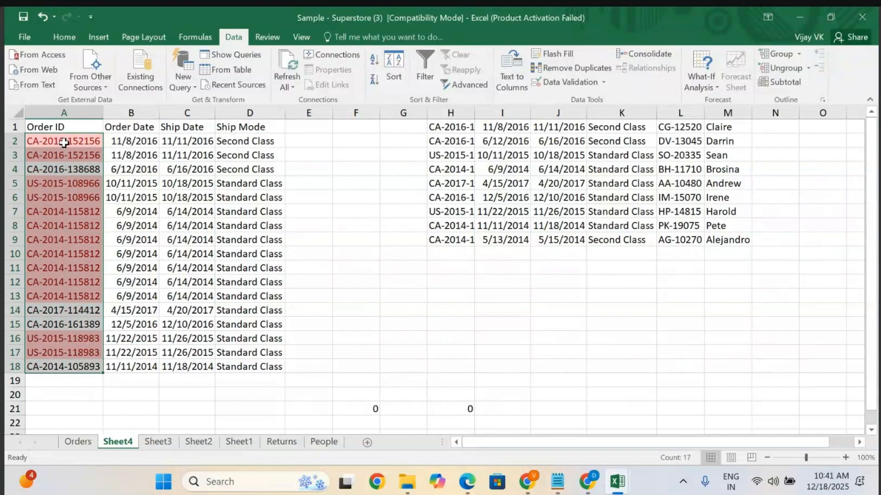
click(590, 69)
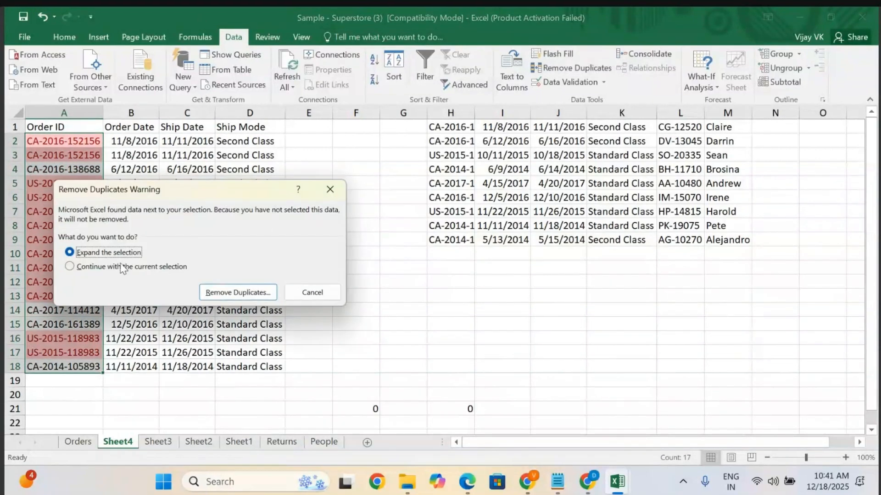
click(233, 292)
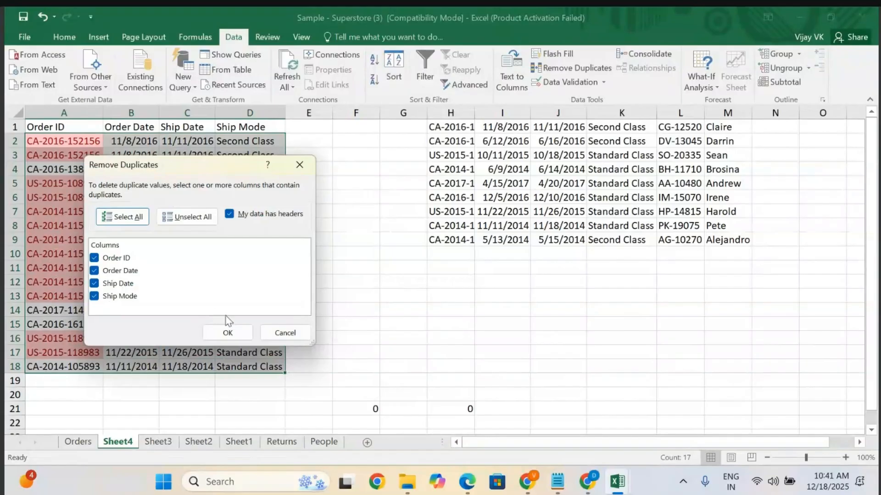
click(224, 333)
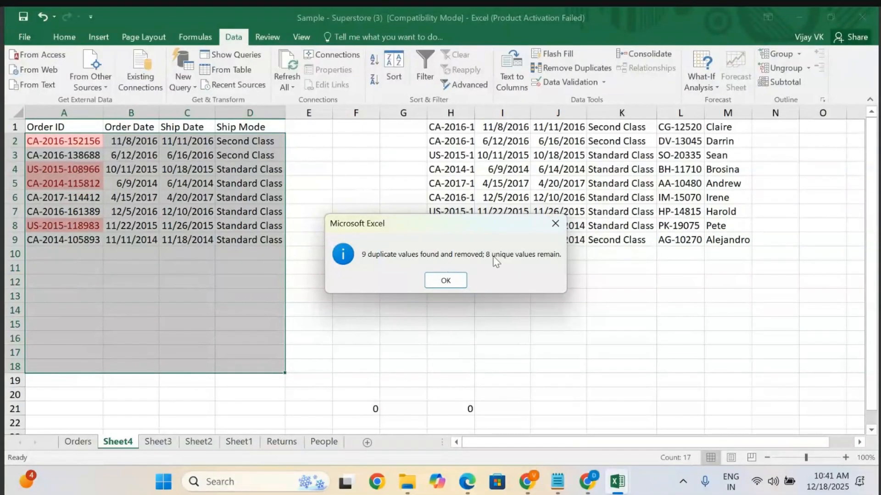
click(447, 279)
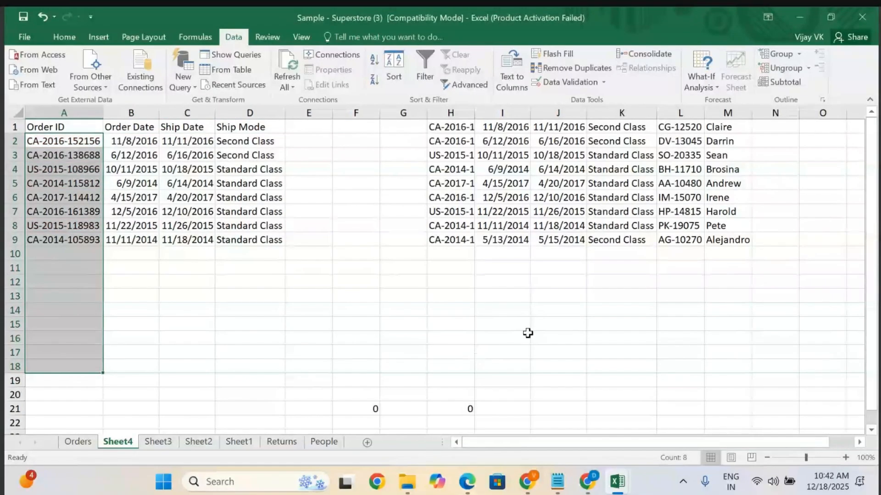
click(527, 334)
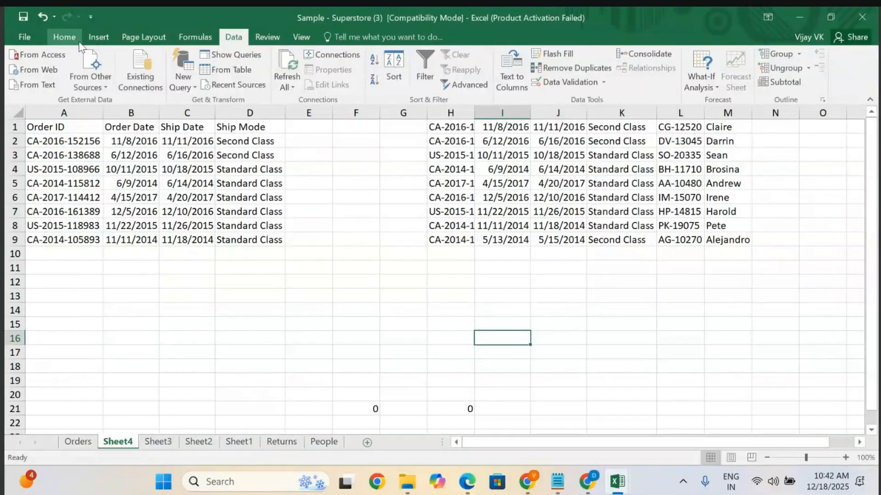
click(65, 37)
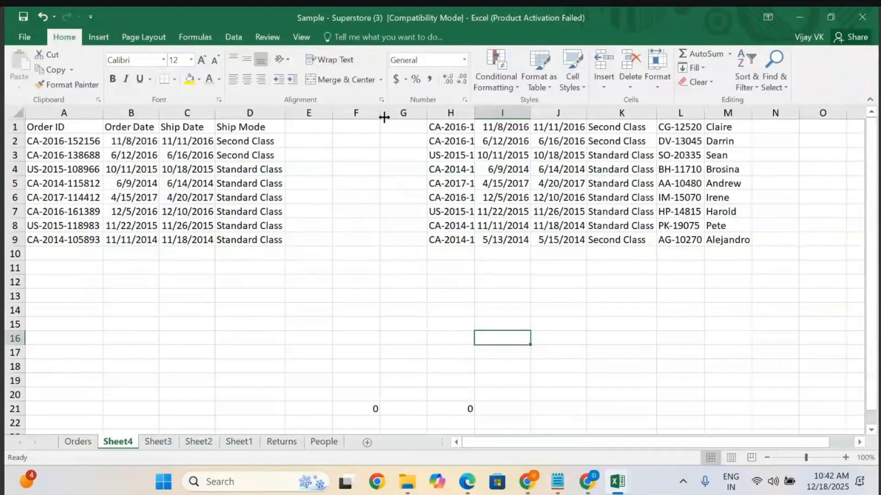
click(497, 81)
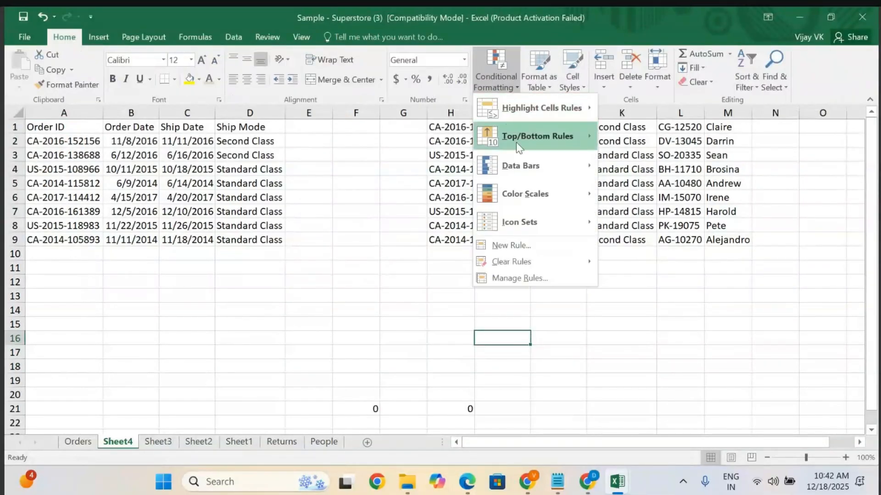
mouse_move(577, 104)
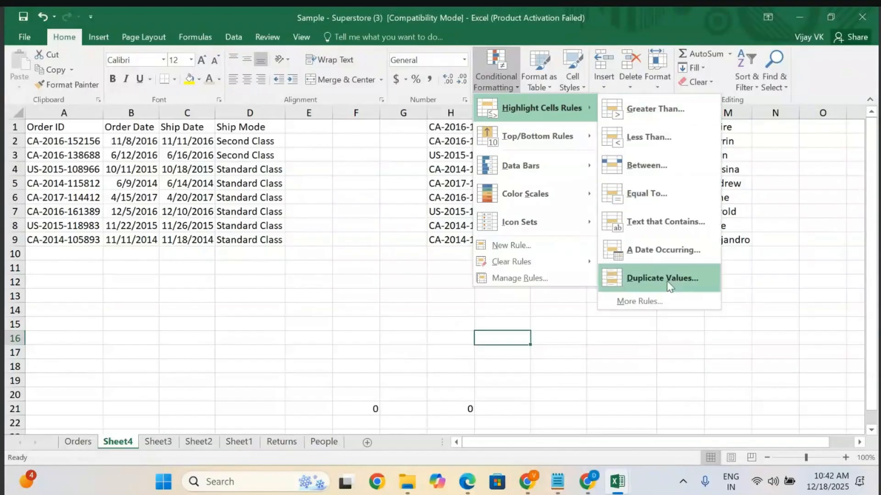
click(316, 279)
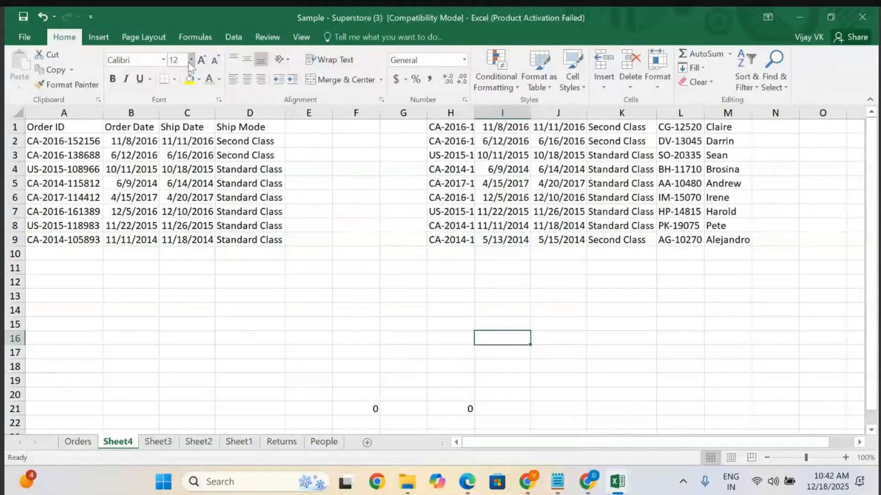
click(231, 37)
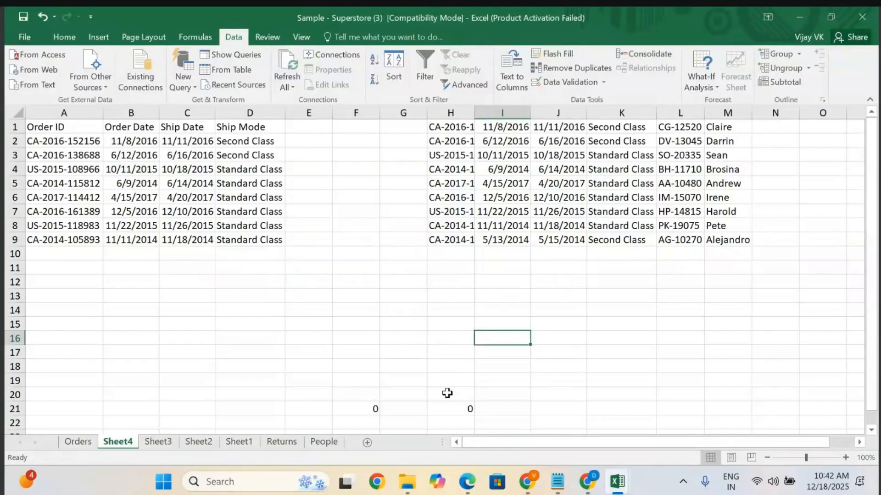
Switch to the notes document and insert blank lines below item 6, Sorting and Advanced Shorting.
click(558, 490)
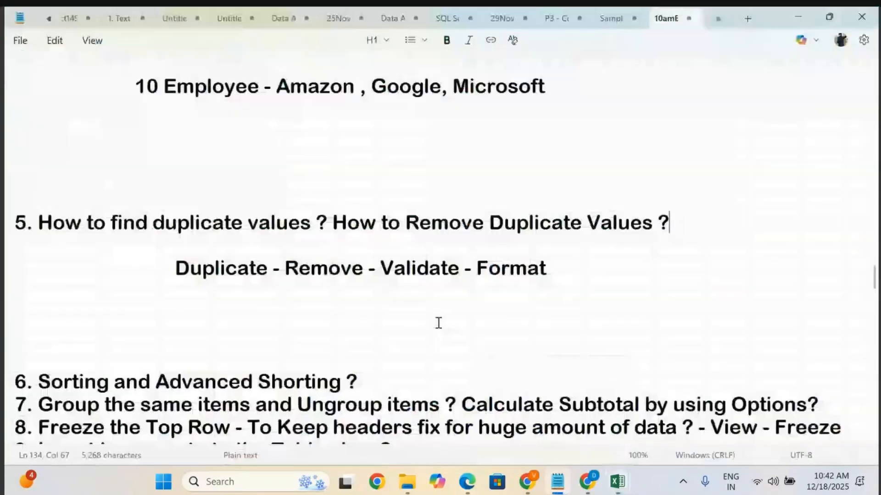
scroll(438, 322, down, 5)
click(382, 173)
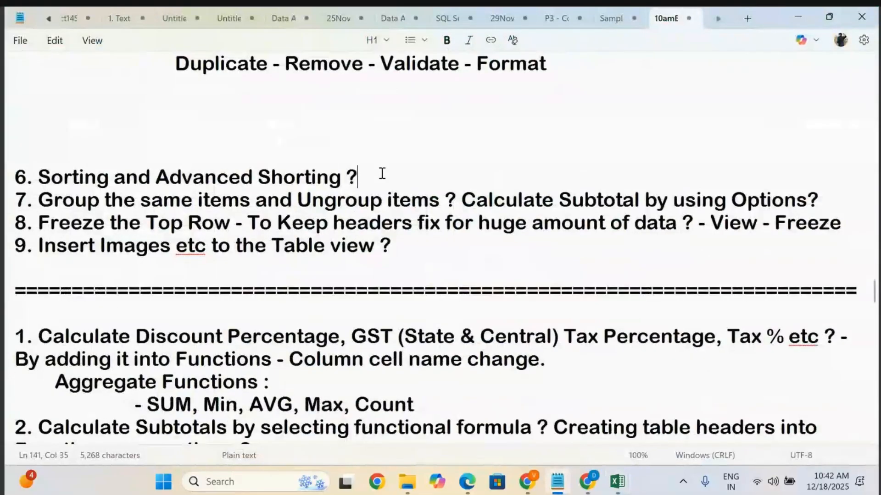
key(Return)
key(Return)
key(Return)
key(Return)
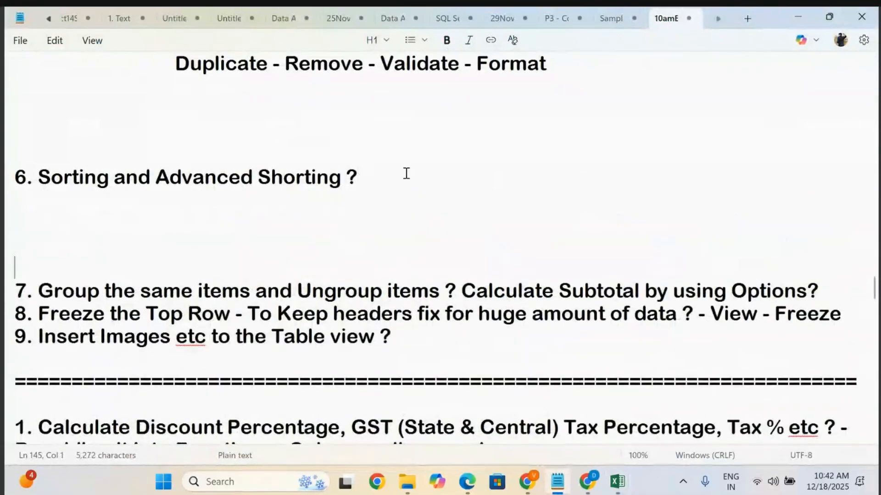
Add the indented note "A to Z and Z to A" beneath item 6.
drag(415, 175, 7, 188)
click(334, 214)
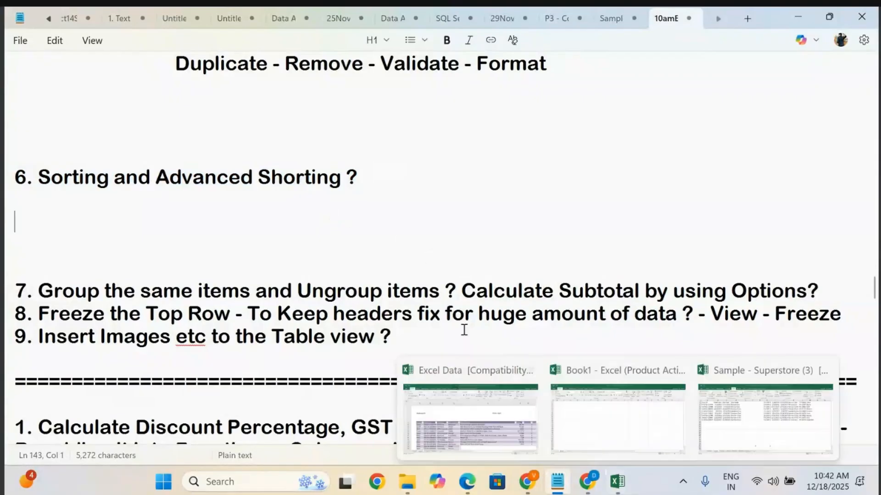
key(Return)
key(Return)
key(Tab)
key(Tab)
key(Tab)
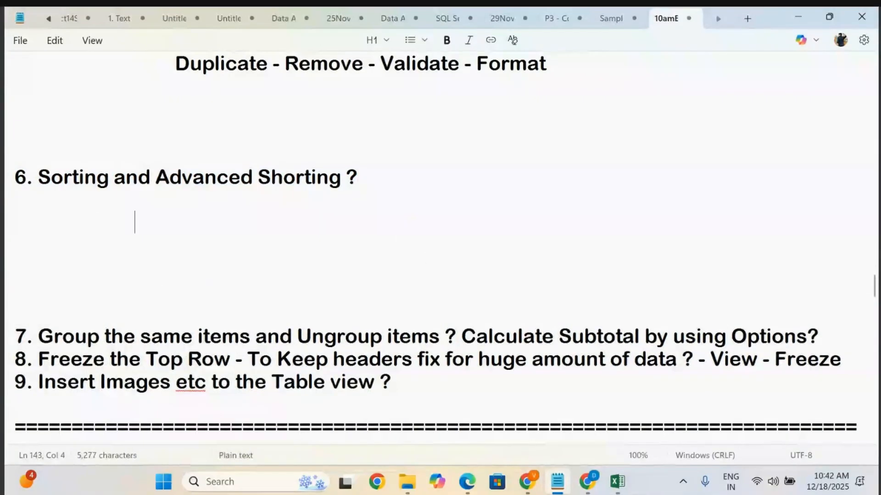
text(A to Z amn)
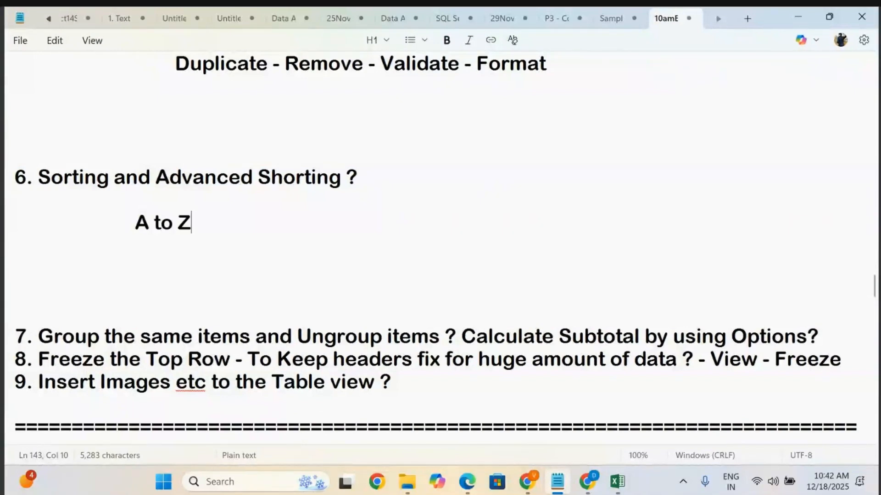
key(BackSpace)
key(BackSpace)
text(nd)
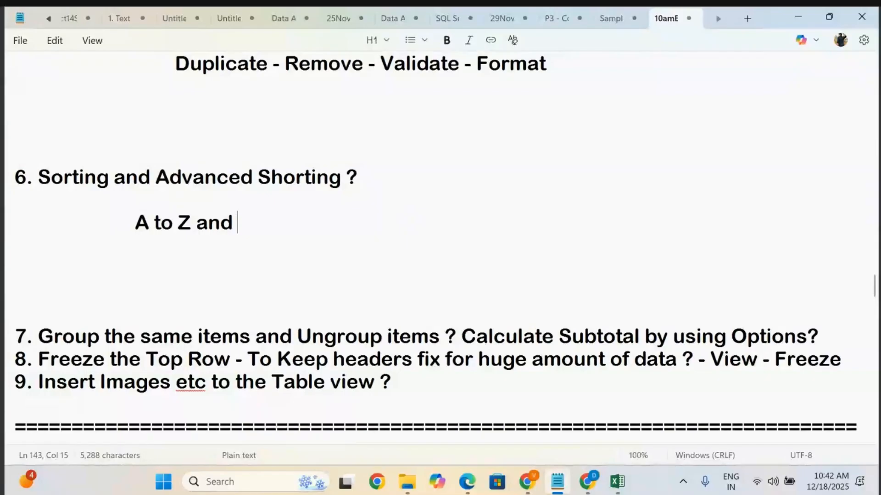
text( Z to A)
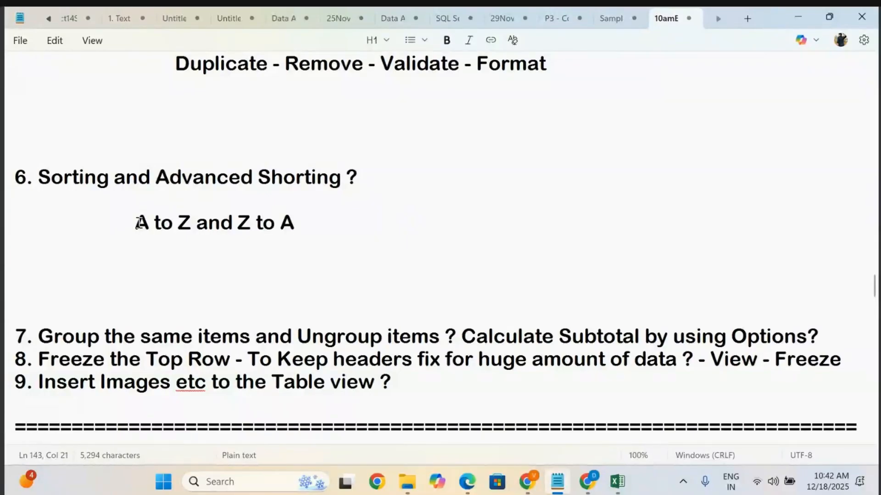
drag(137, 224, 176, 223)
drag(237, 222, 318, 210)
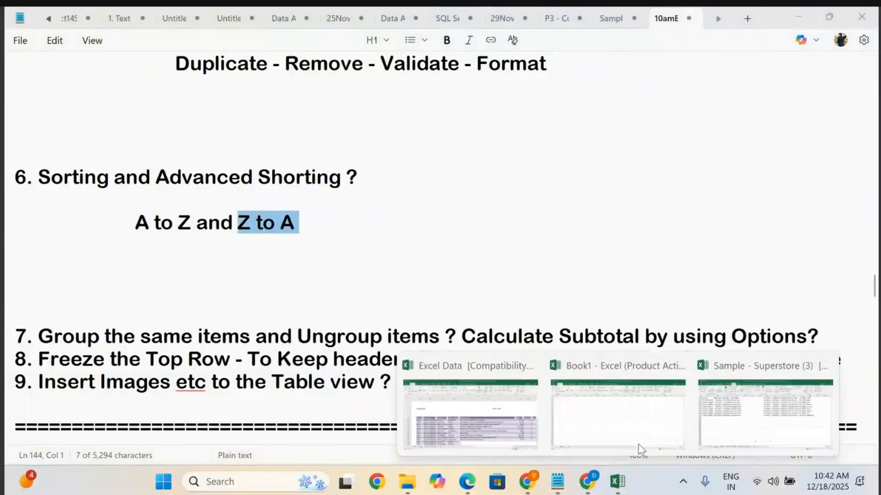
On the Orders sheet, sort the data by the First Name of Cust column A to Z, then Z to A, expanding the selection.
click(771, 404)
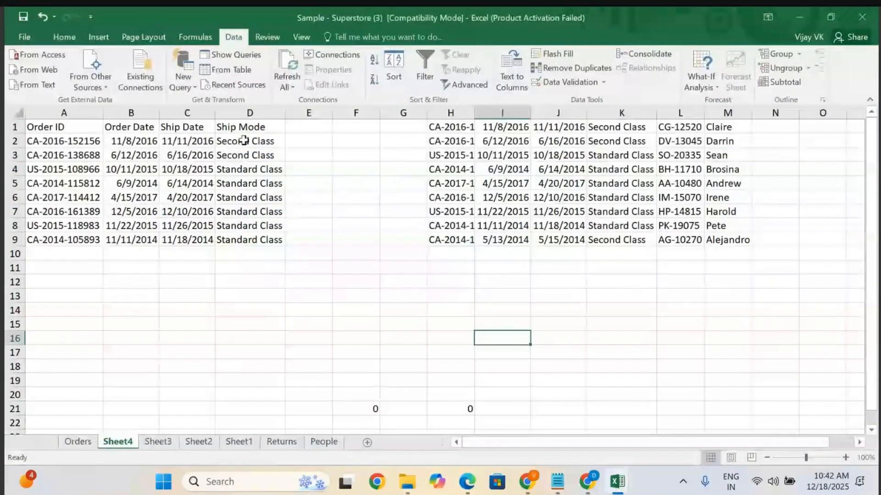
click(87, 441)
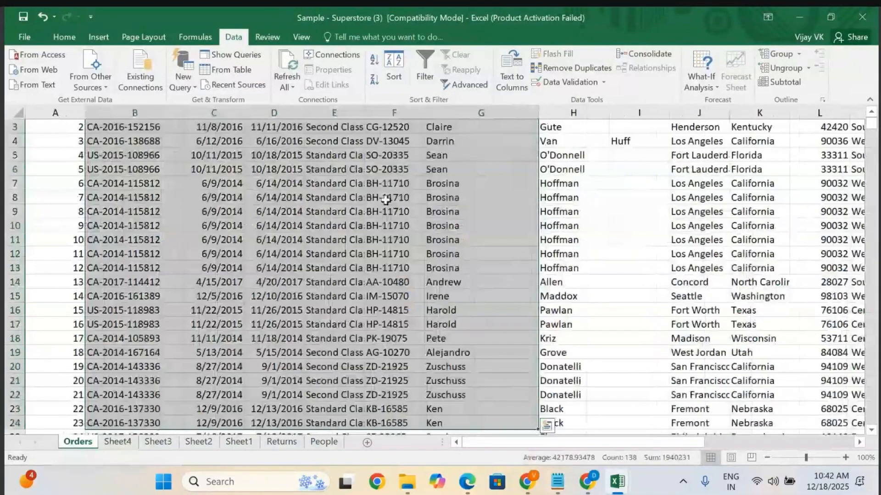
click(465, 197)
click(473, 112)
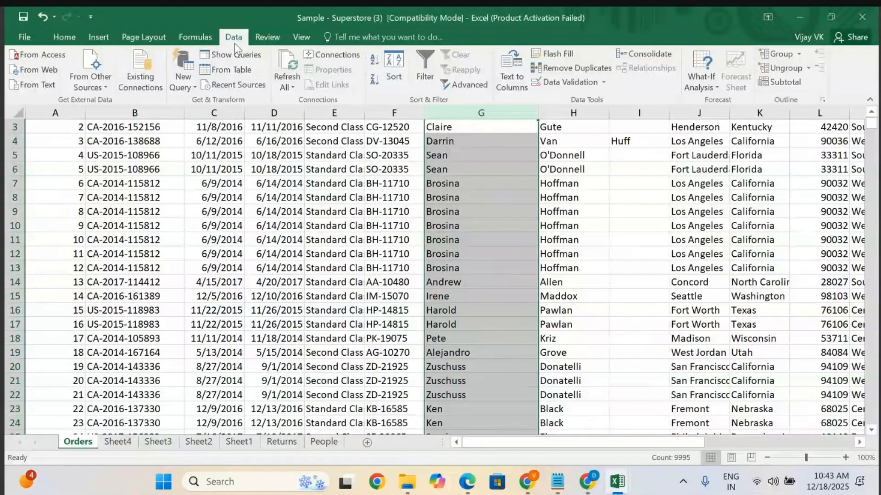
click(374, 61)
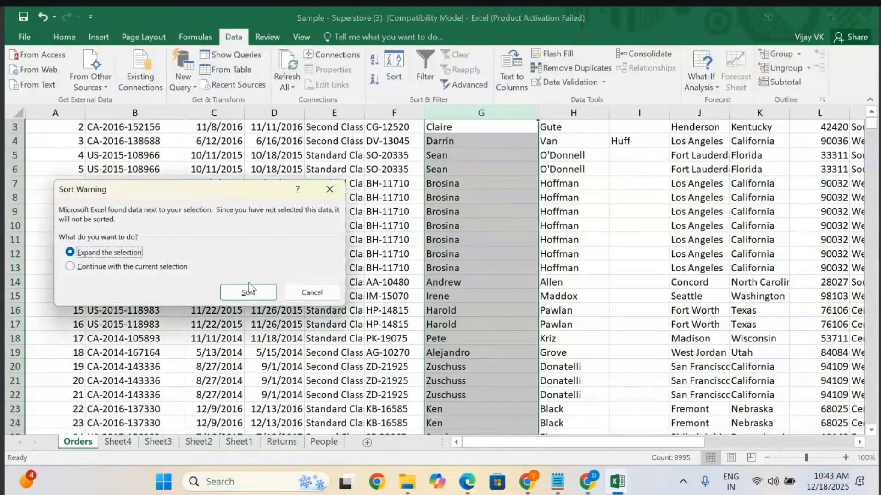
click(247, 293)
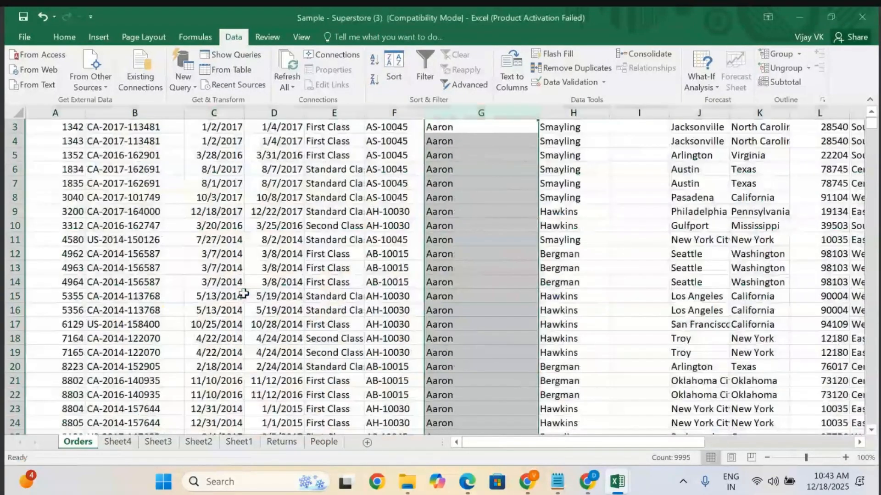
click(373, 80)
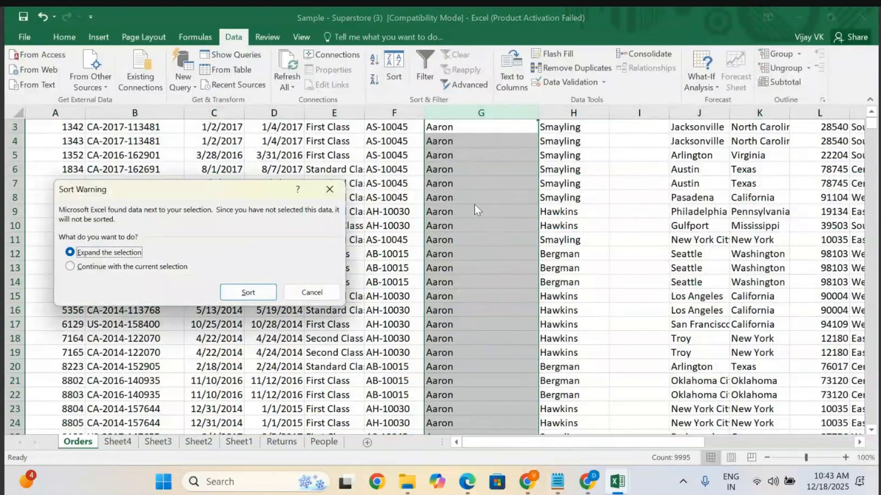
click(248, 292)
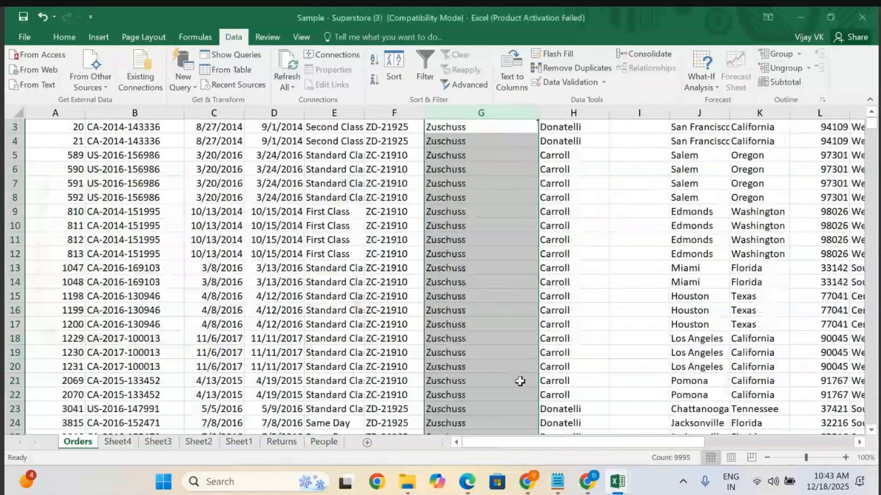
Switch to the notes document and insert blank lines below item 7 about grouping and subtotals.
click(557, 482)
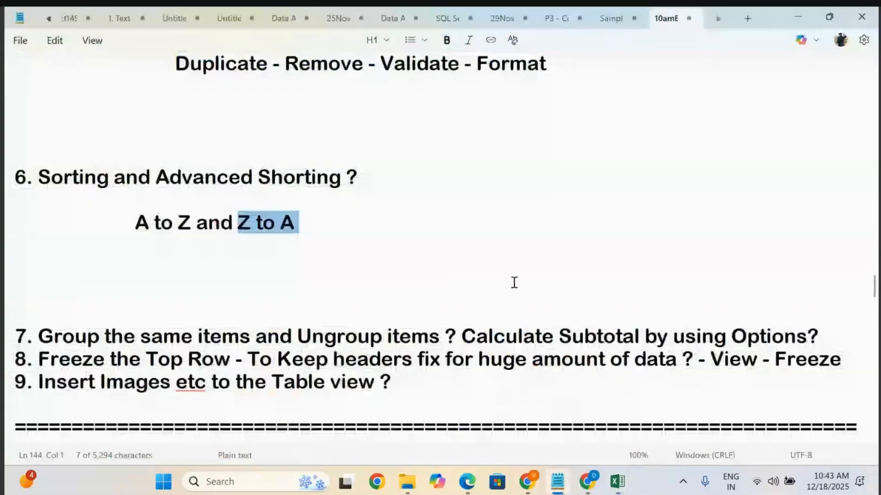
click(838, 342)
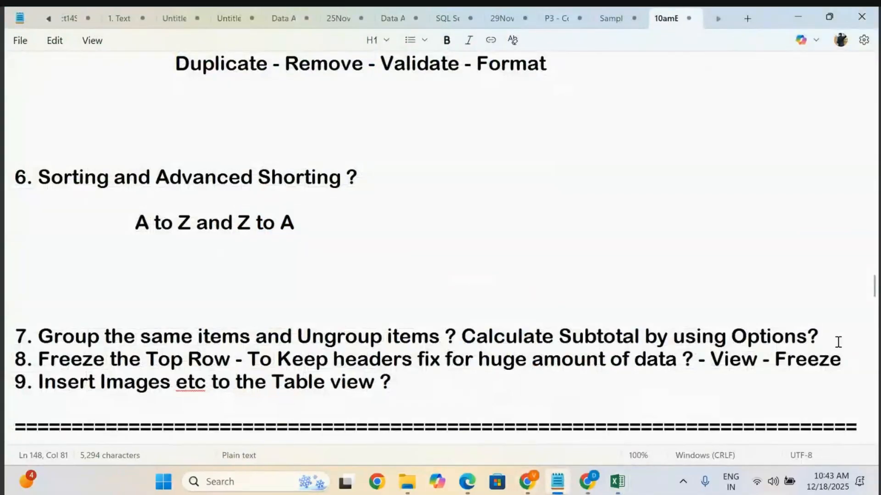
key(Return)
key(Return)
key(Return)
key(Return)
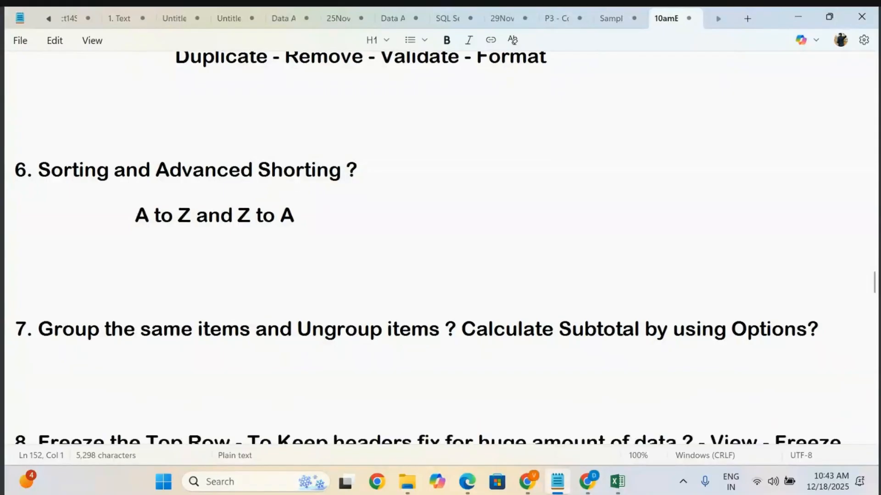
scroll(559, 309, down, 3)
drag(42, 192, 486, 213)
click(486, 215)
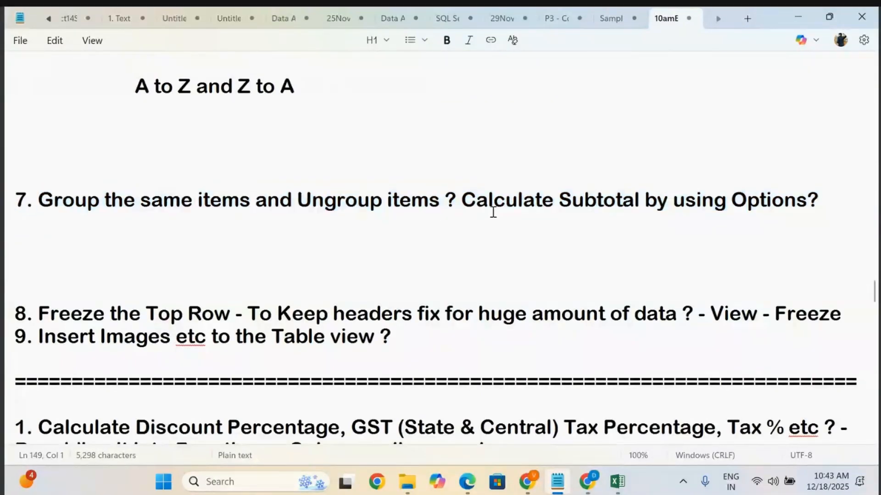
drag(561, 200, 852, 205)
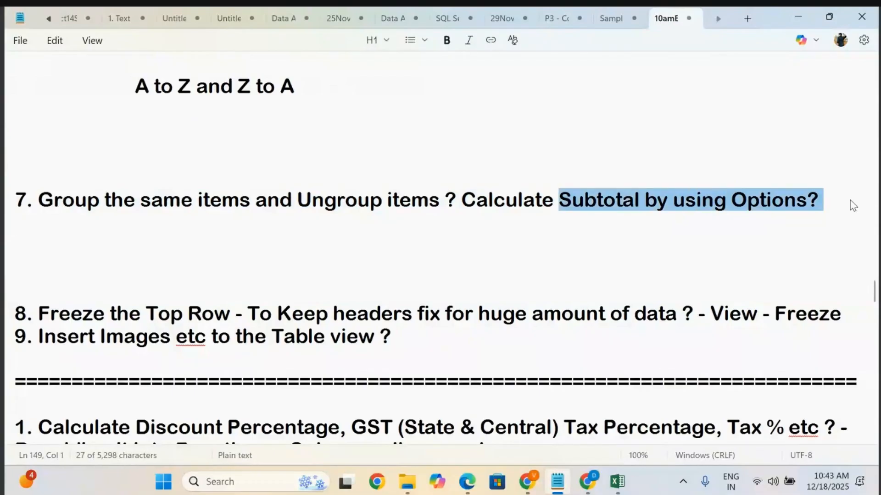
click(633, 283)
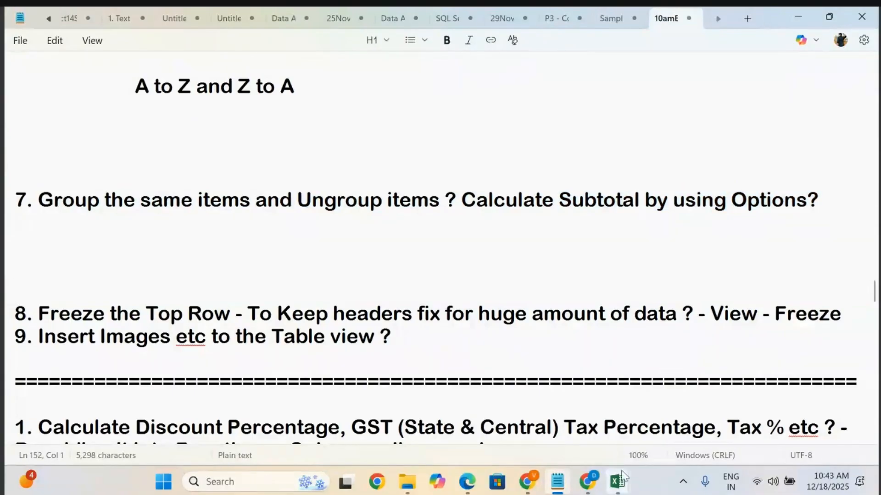
Return to the Orders sheet and browse the sorted customer and order columns.
mouse_move(617, 482)
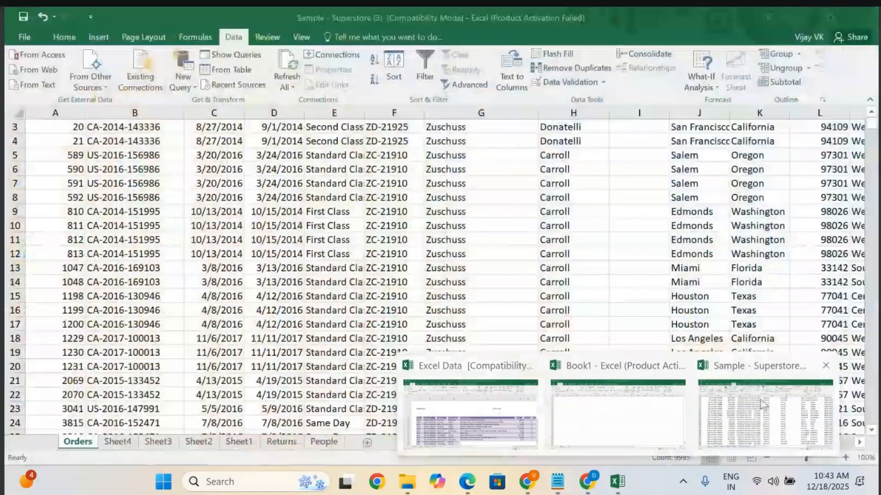
click(723, 412)
scroll(347, 310, up, 1)
scroll(347, 311, right, 6)
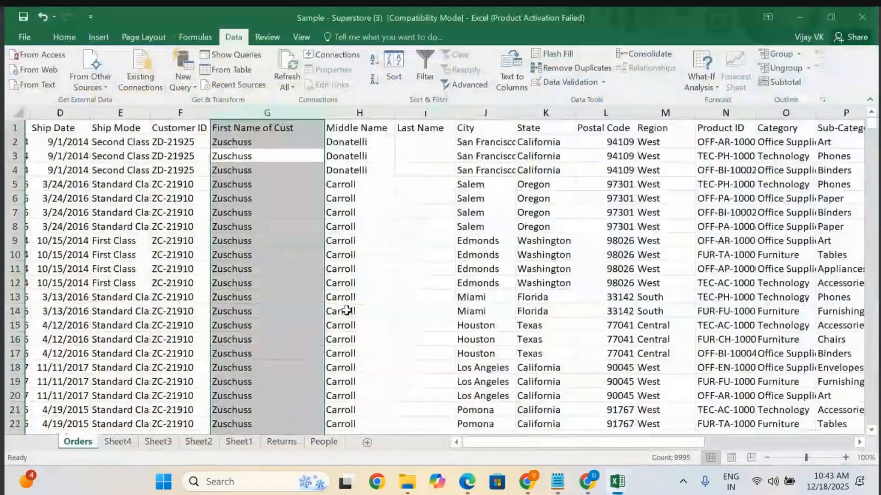
scroll(347, 310, left, 2)
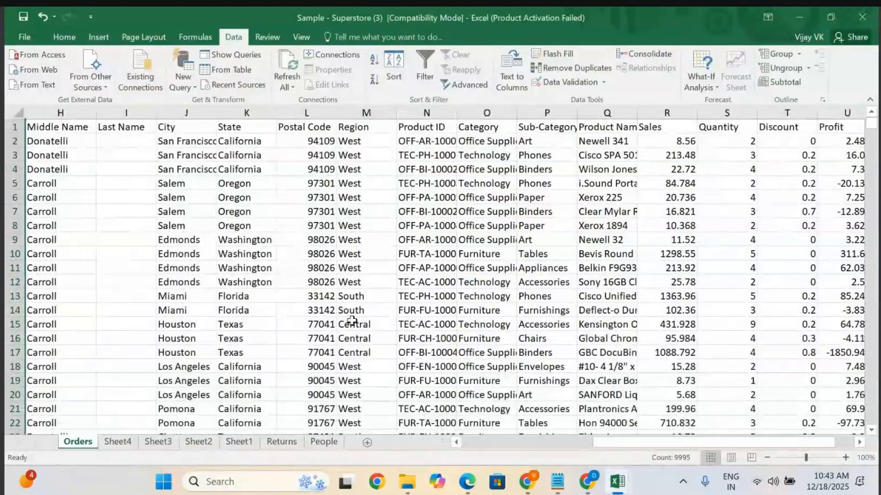
scroll(351, 321, down, 2)
scroll(228, 338, up, 2)
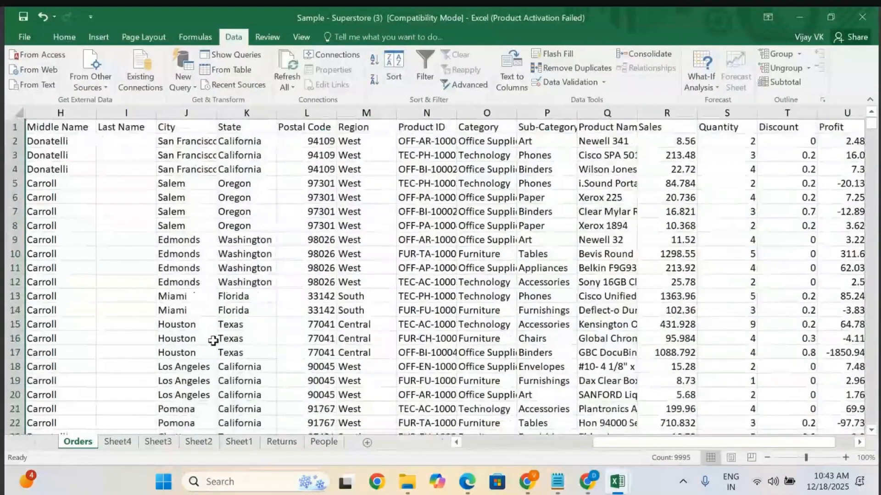
scroll(213, 341, left, 3)
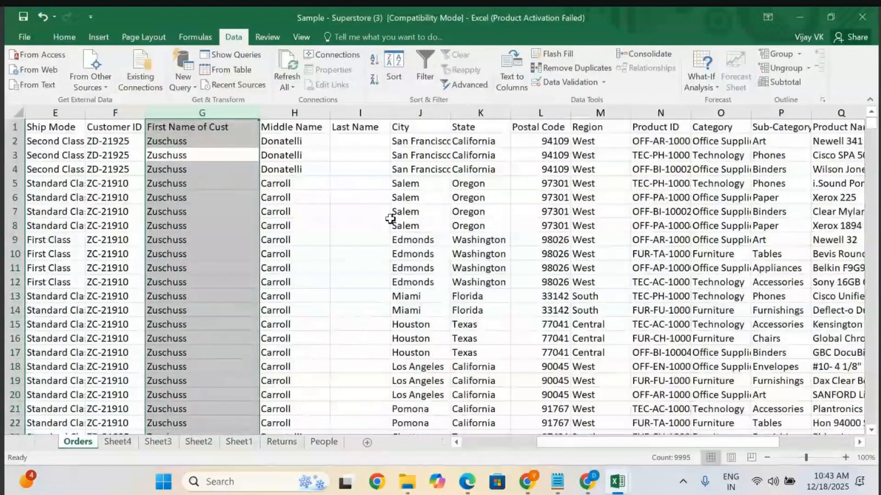
click(390, 220)
click(223, 112)
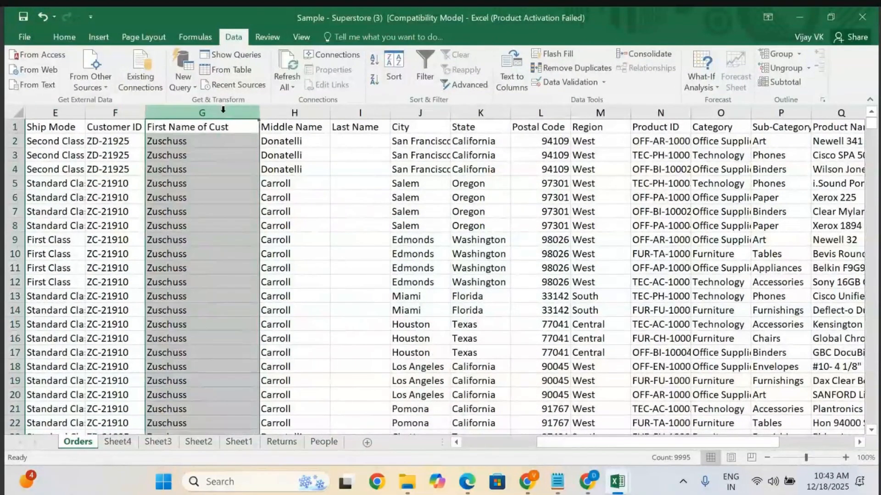
click(227, 130)
click(396, 212)
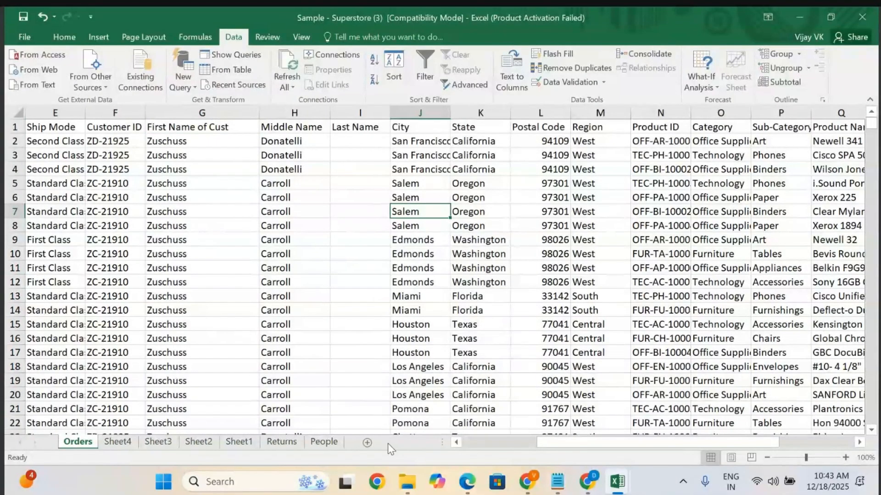
Switch to the Excel Data workbook and open its Orders sheet.
mouse_move(628, 493)
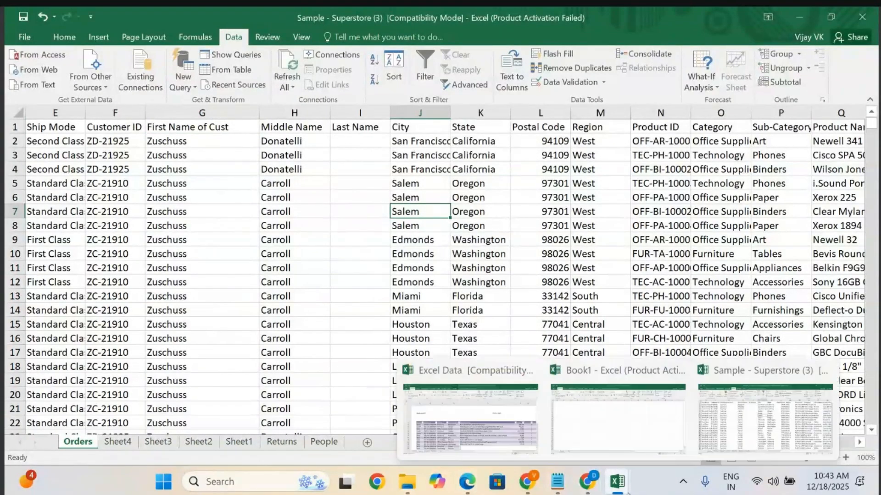
click(460, 412)
click(78, 441)
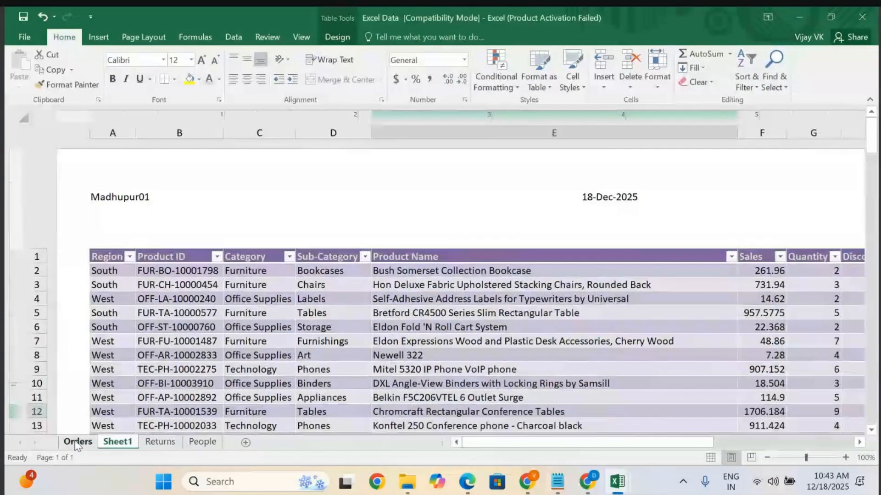
scroll(250, 291, left, 5)
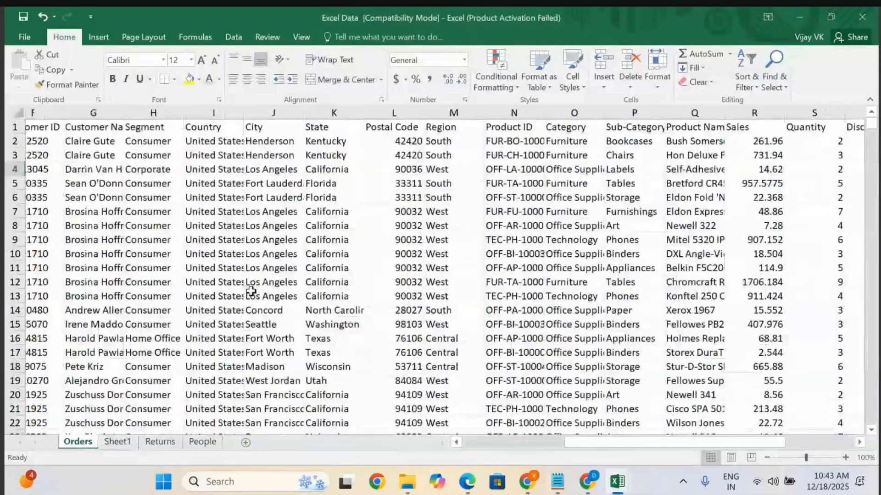
scroll(250, 291, right, 3)
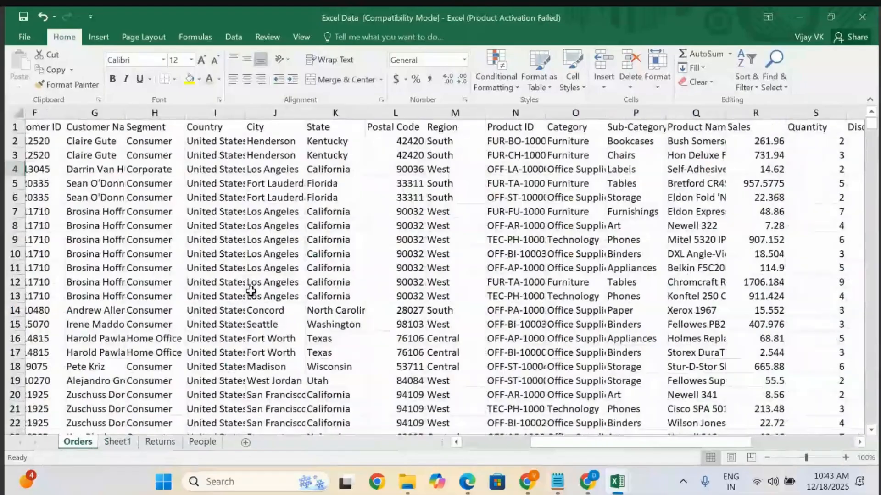
scroll(251, 291, right, 2)
Copy the Region column's header and first 23 values into a new sheet.
click(358, 129)
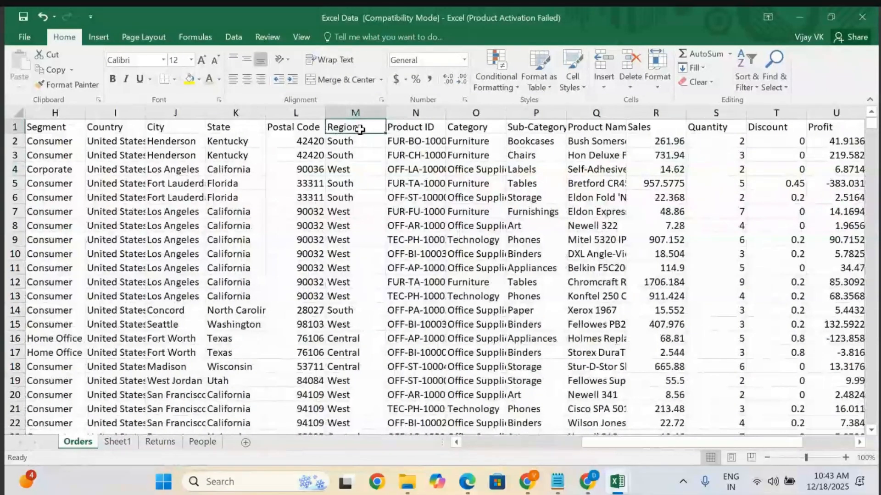
key(shift+Right)
key(shift+Down)
key(shift+Down)
key(shift+Down)
key(shift+Down)
key(shift+Down)
key(shift+Down)
key(shift+Down)
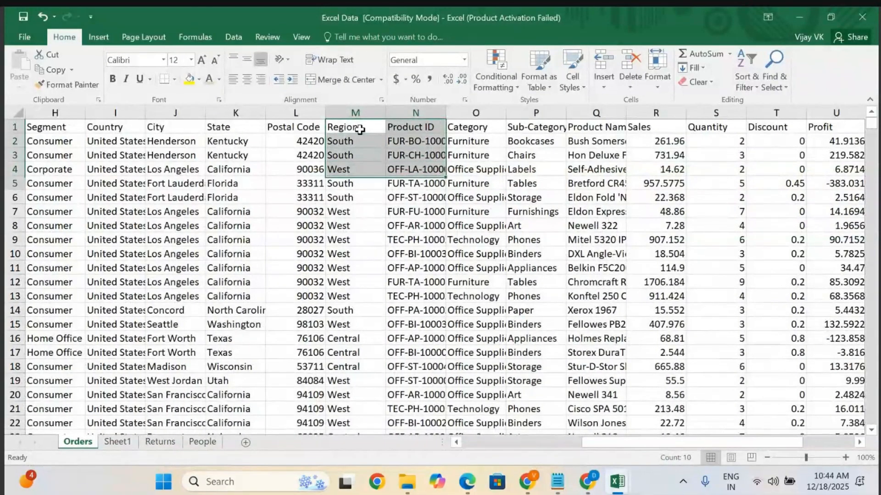
key(shift+Down)
key(shift+Down)
key(shift+Down)
key(shift+Down)
key(shift+Down)
key(shift+Down)
key(shift+Down)
key(shift+Down)
key(shift+Down)
key(shift+Down)
key(shift+Down)
key(shift+Down)
key(shift+Down)
key(shift+Down)
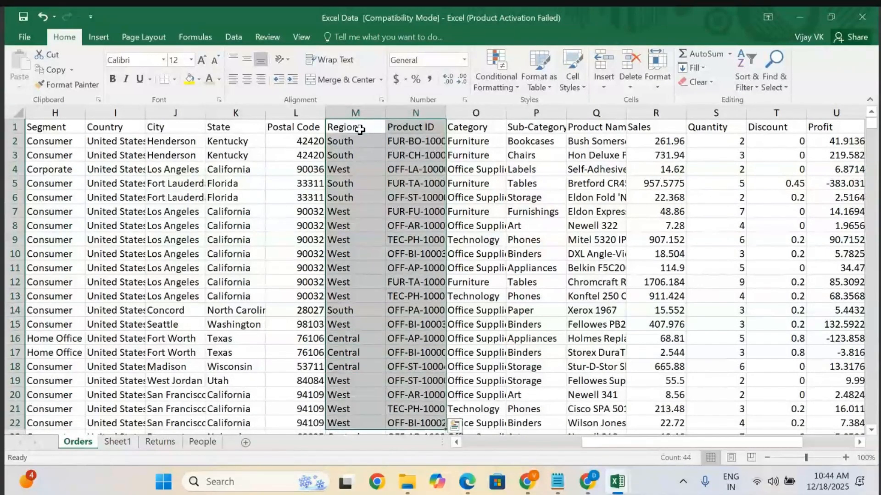
key(shift+Down)
key(shift+Up)
key(shift+Up)
key(shift+Left)
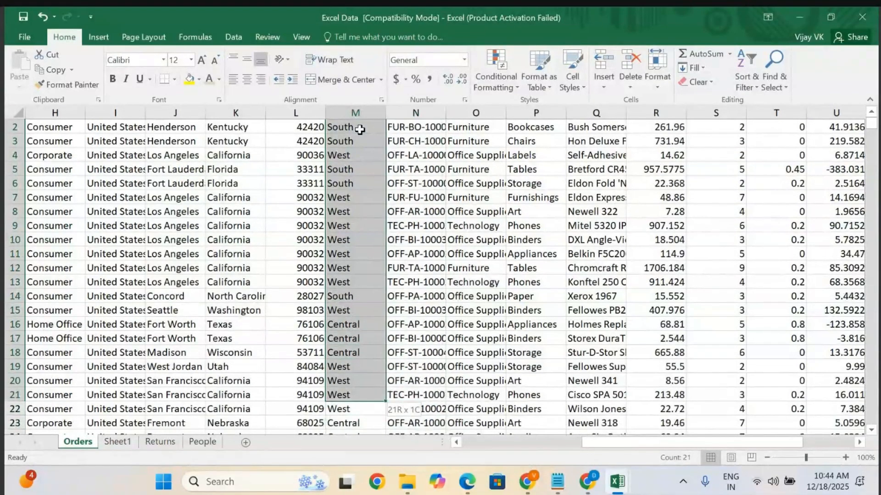
key(shift+Down)
key(shift+Down)
key(shift+Down)
key(shift+Down)
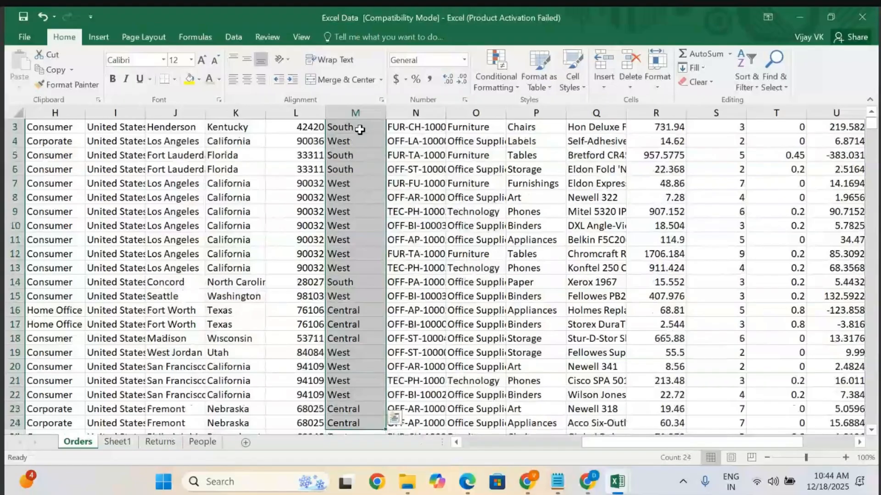
key(ctrl+c)
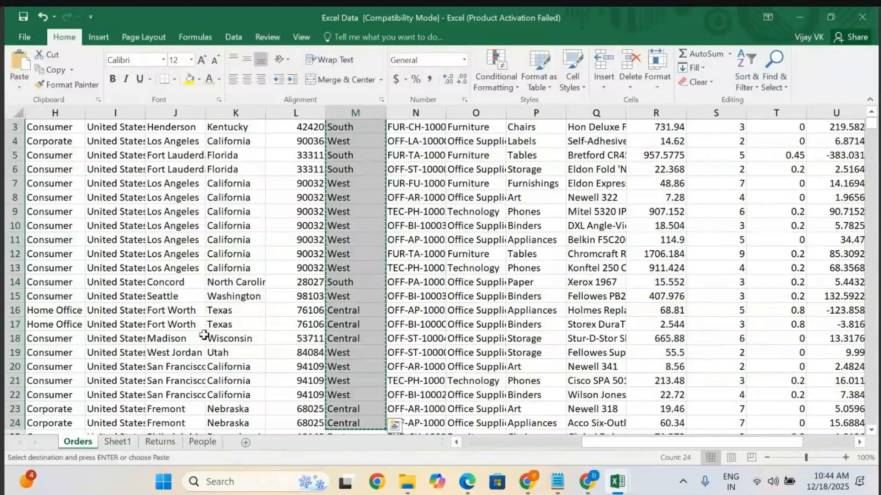
click(246, 443)
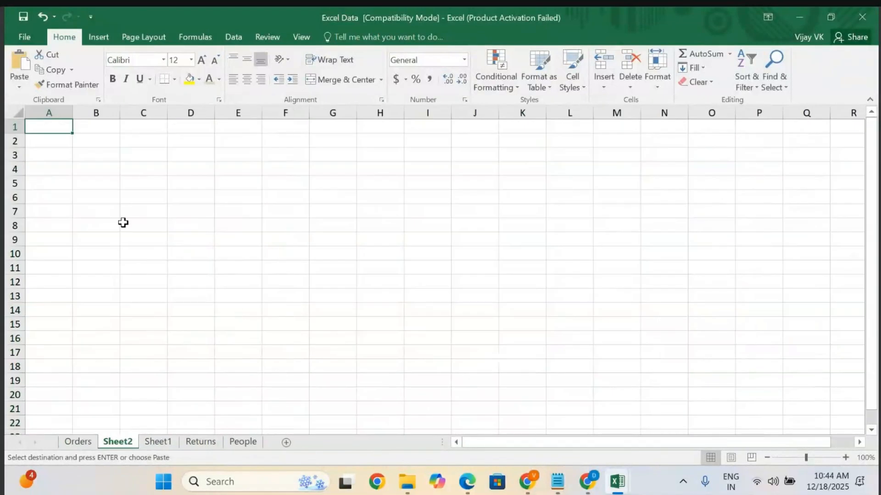
key(ctrl+v)
click(196, 238)
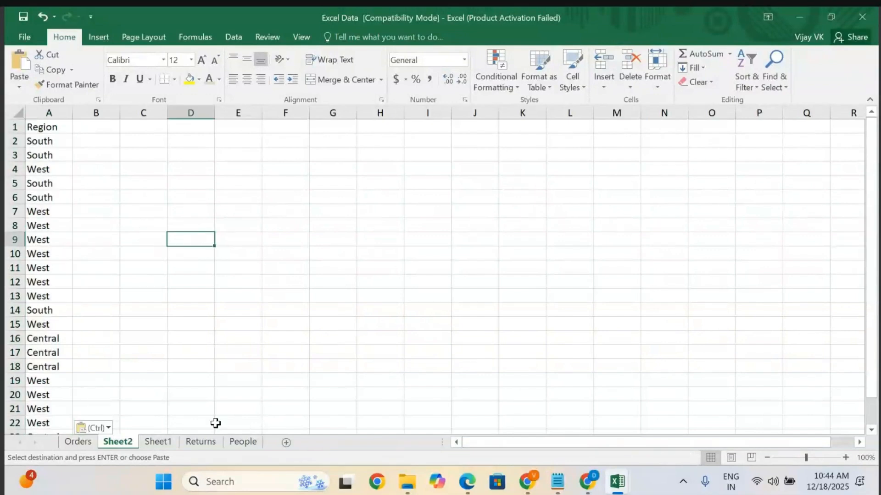
Copy the matching Sales header and values from Orders into column B beside Region on Sheet2.
click(85, 442)
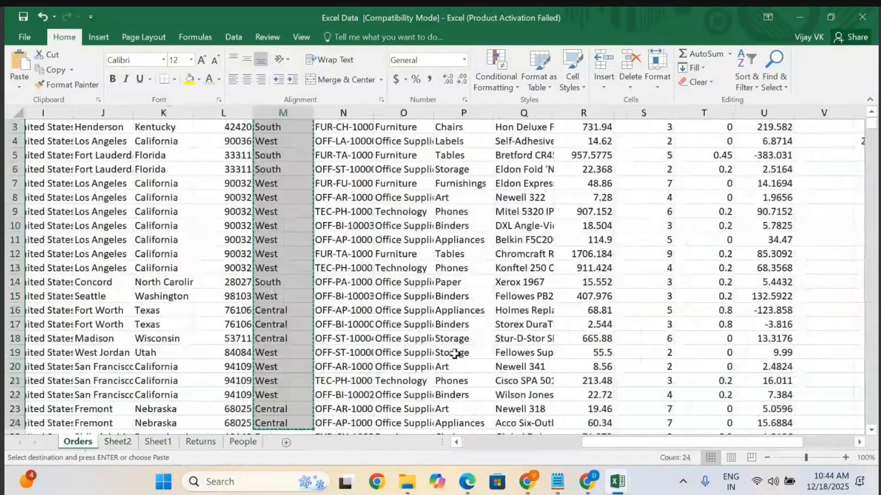
scroll(455, 354, up, 1)
scroll(455, 354, right, 1)
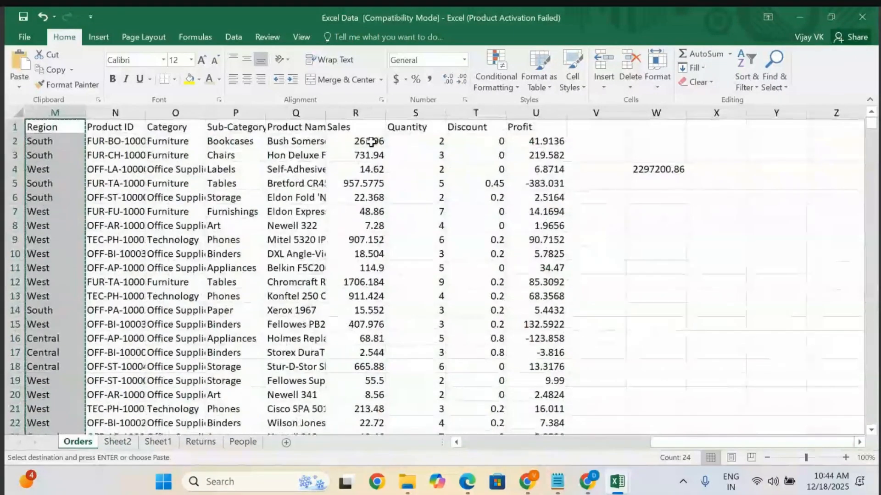
click(349, 129)
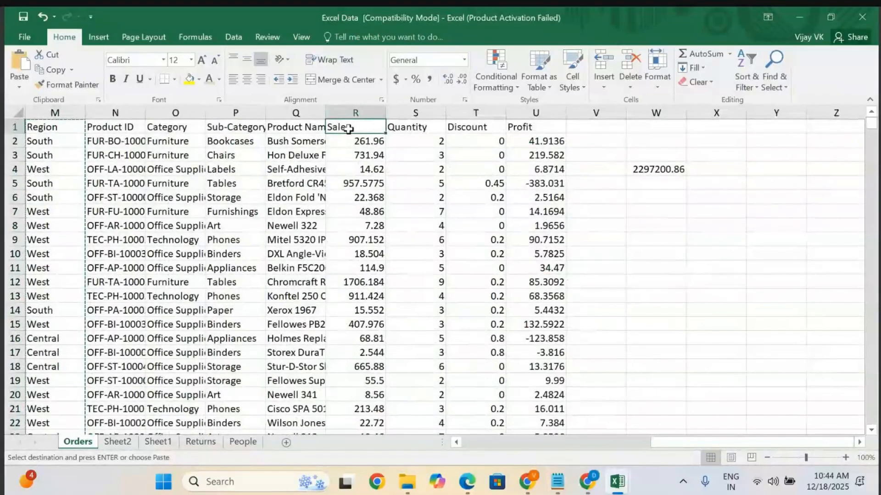
key(shift+Down)
key(shift+Down)
key(shift+Down)
key(shift+Down)
key(shift+Down)
key(shift+Down)
key(shift+Down)
key(shift+Down)
key(shift+Down)
key(shift+Down)
key(shift+Down)
key(shift+Down)
key(shift+Down)
key(shift+Down)
key(shift+Down)
key(shift+Down)
key(shift+Down)
key(shift+Down)
key(shift+Down)
key(shift+Down)
key(shift+Down)
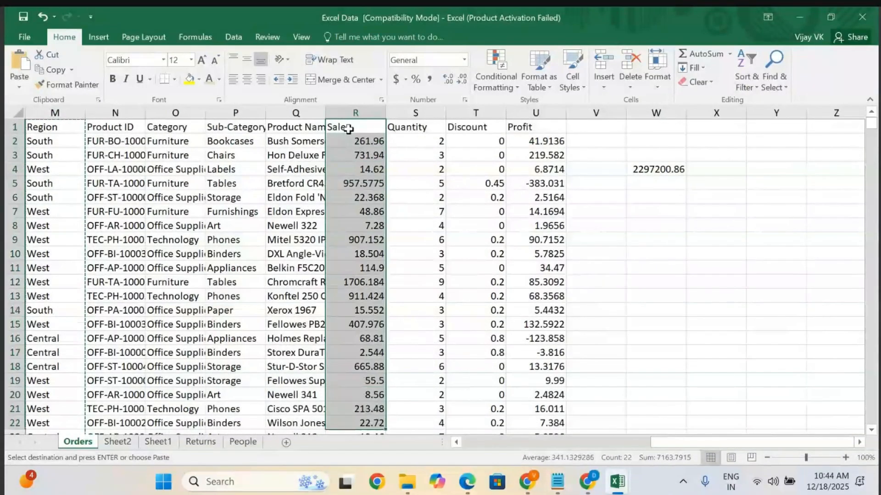
key(shift+Down)
key(shift+Up)
key(shift+Up)
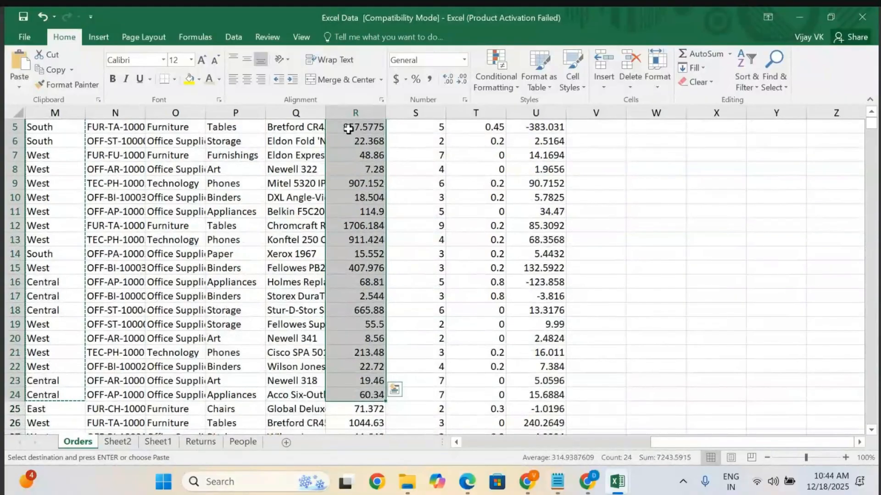
key(ctrl+c)
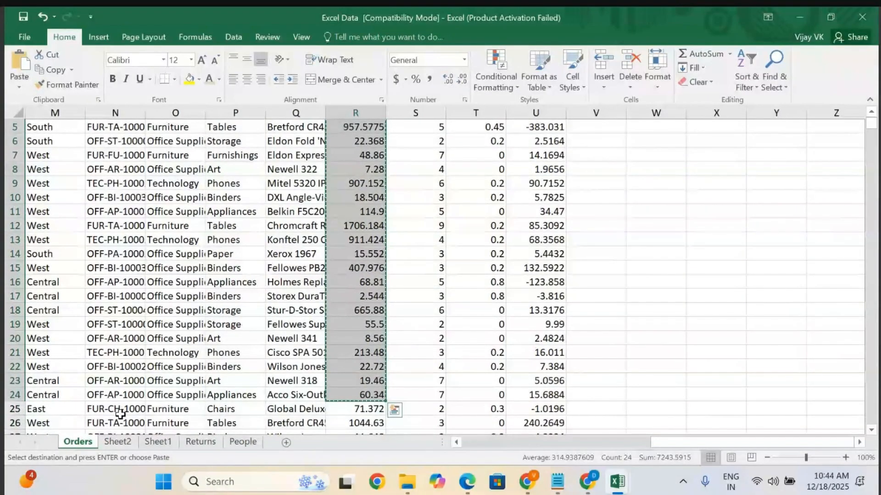
click(112, 441)
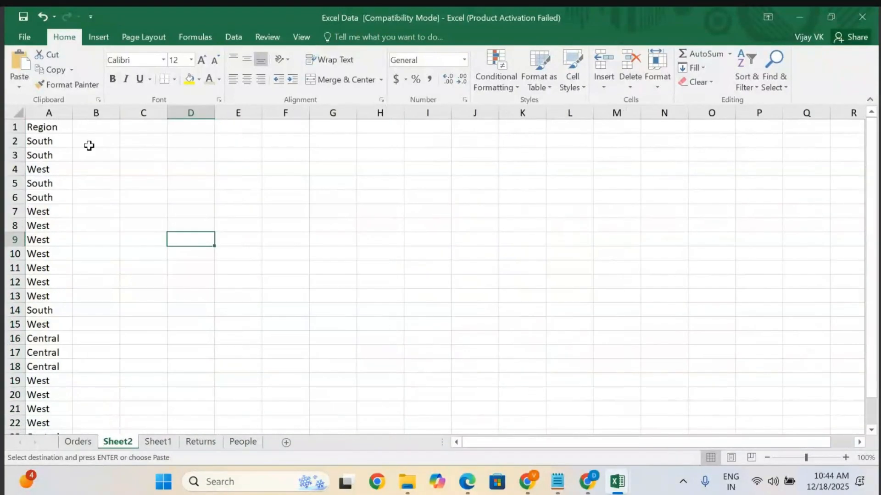
click(102, 126)
key(ctrl+v)
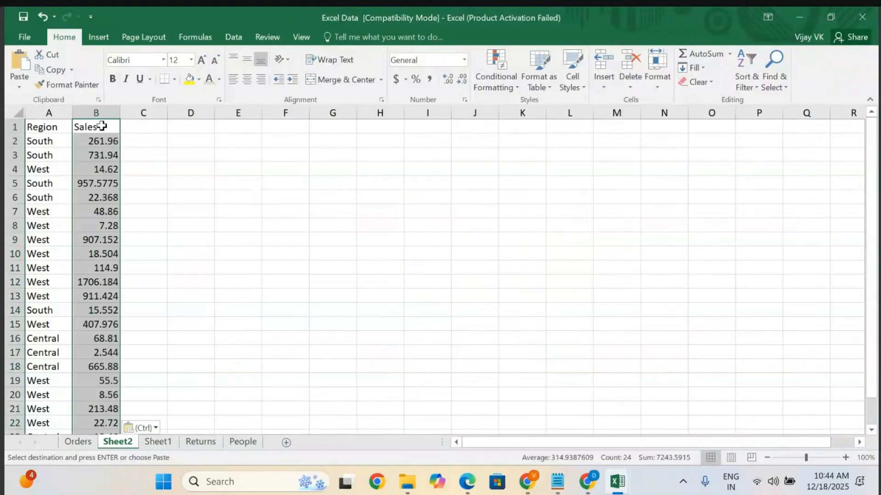
Browse the pasted Region and Sales data on Sheet2.
click(185, 279)
scroll(87, 284, down, 2)
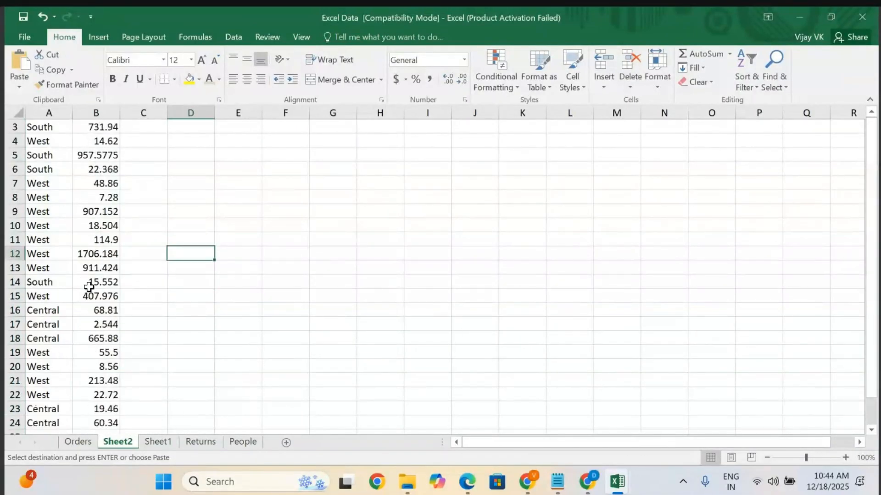
scroll(89, 287, up, 2)
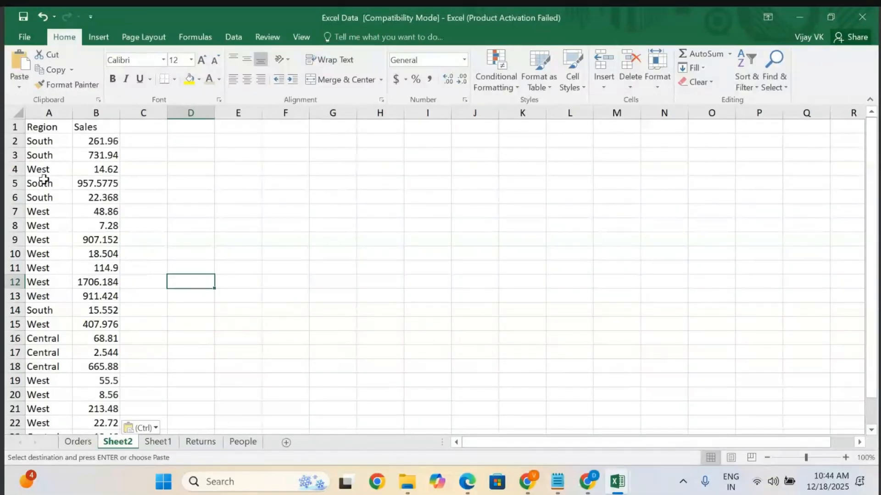
click(40, 142)
click(45, 155)
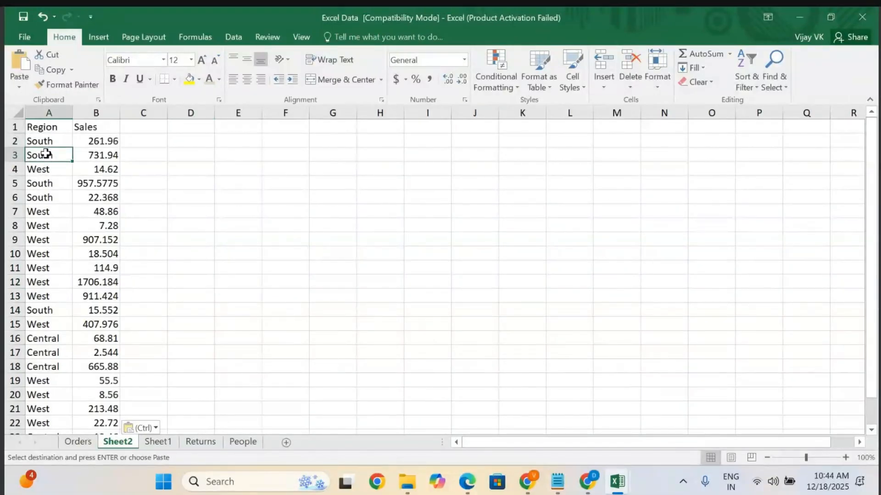
scroll(48, 296, down, 2)
click(52, 295)
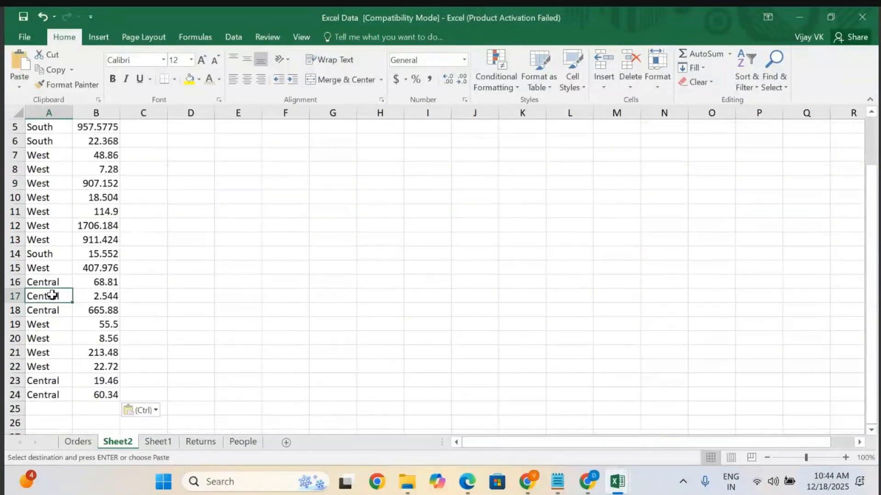
key(ctrl+Down)
Change the region in row 9 to North and fill it down through row 13.
double_click(39, 182)
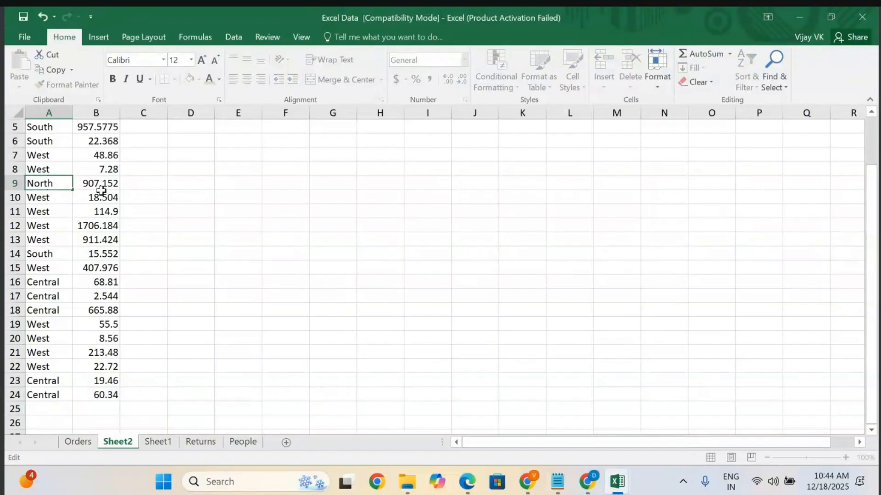
click(148, 201)
click(28, 186)
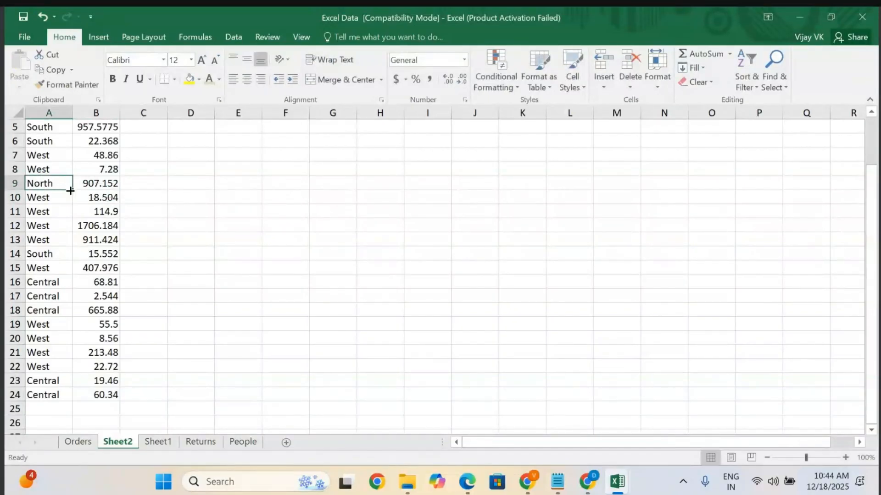
drag(72, 191, 73, 241)
click(239, 220)
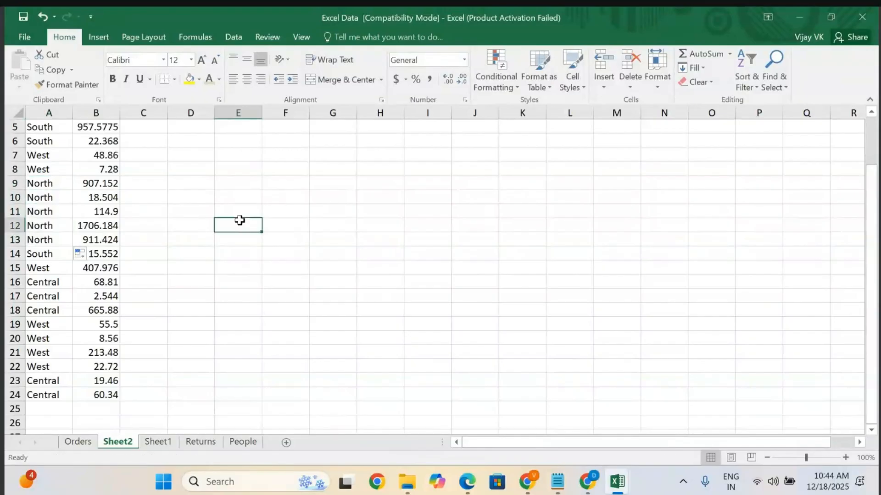
Sort the Region column A to Z, expanding the selection to include Sales.
scroll(37, 234, up, 2)
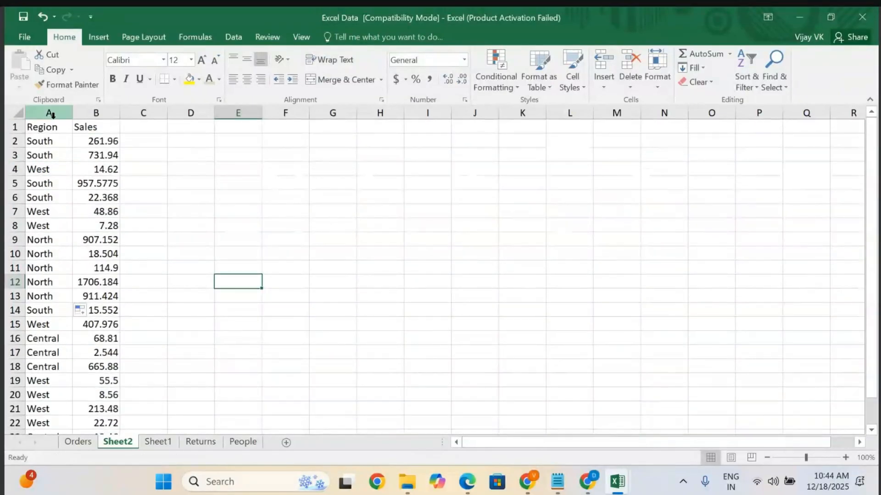
click(56, 113)
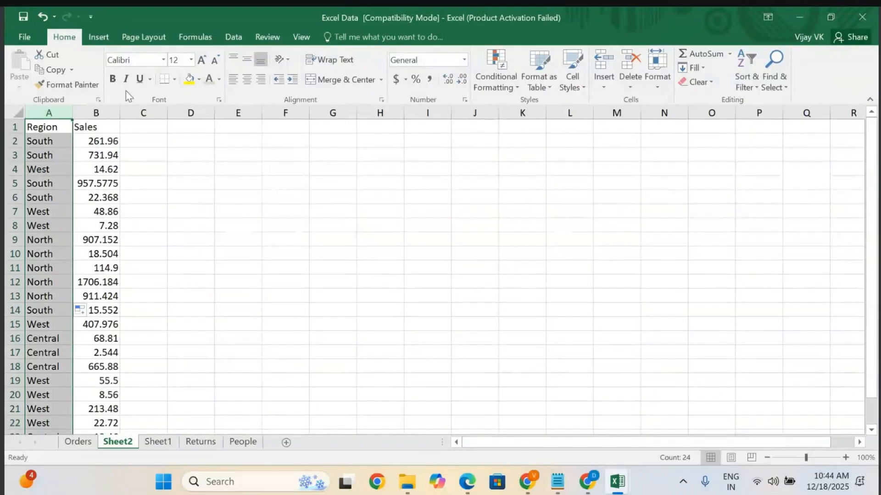
click(100, 38)
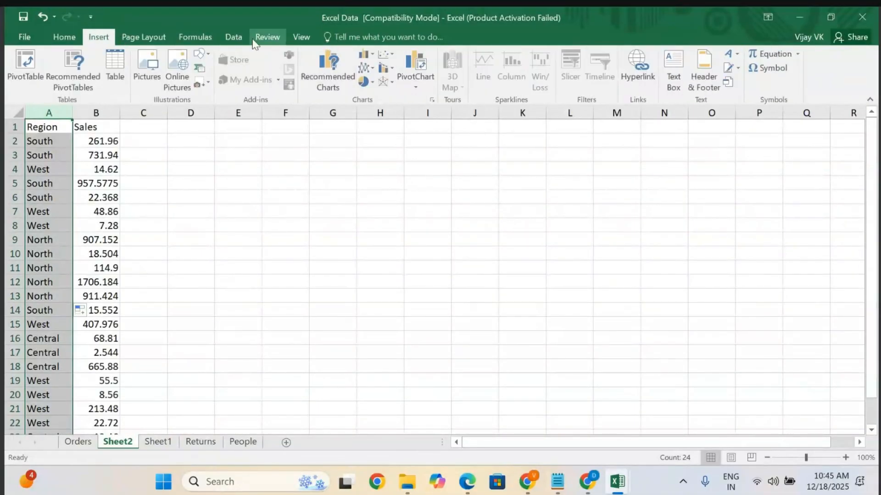
click(233, 37)
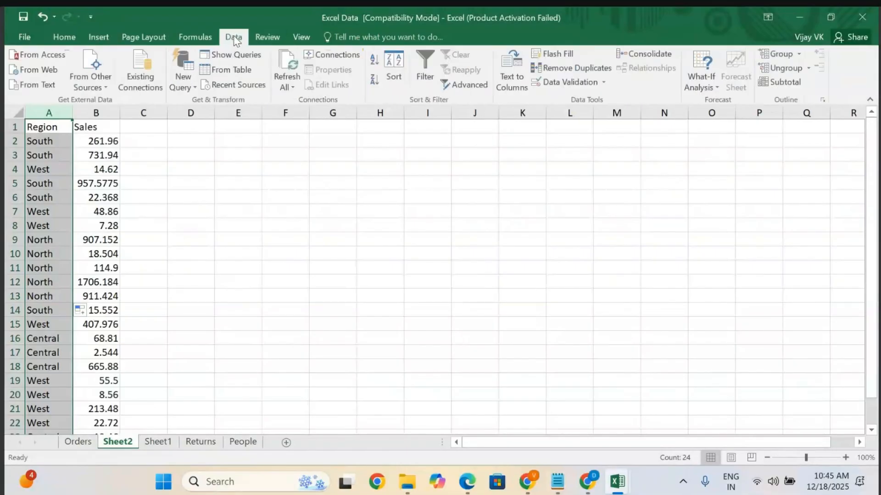
click(375, 60)
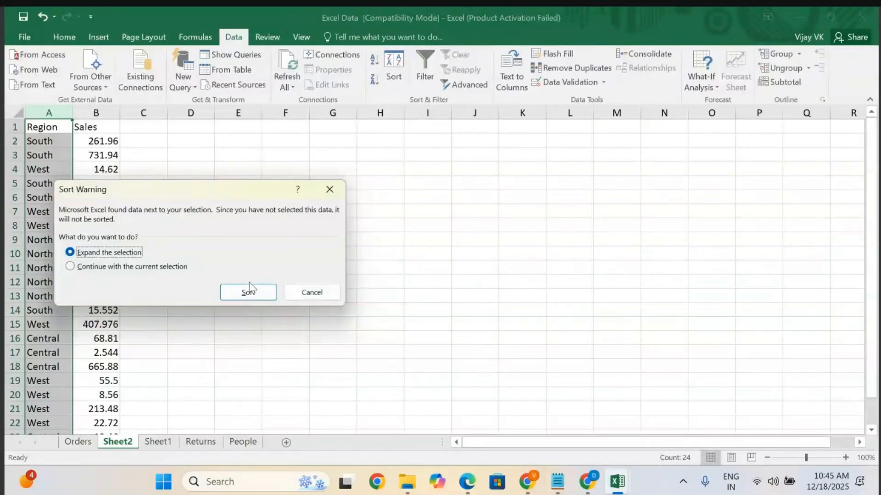
click(246, 294)
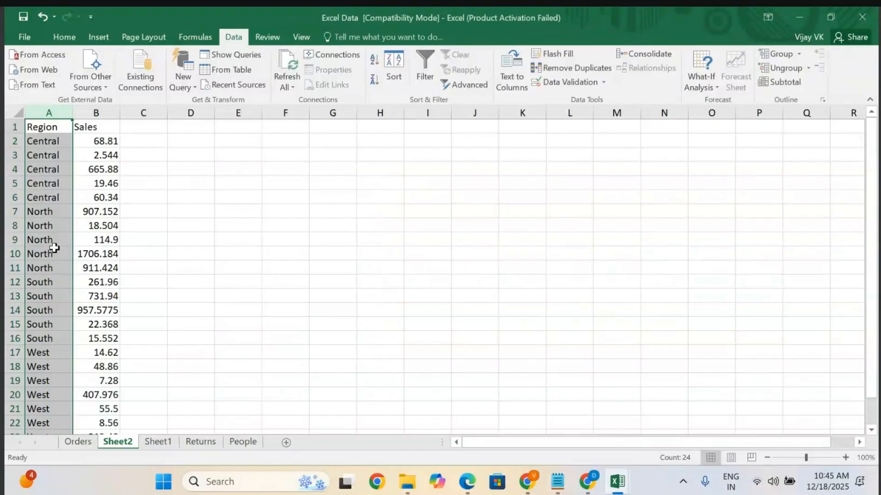
Review the sorted Region and Sales list.
click(55, 254)
scroll(55, 254, down, 2)
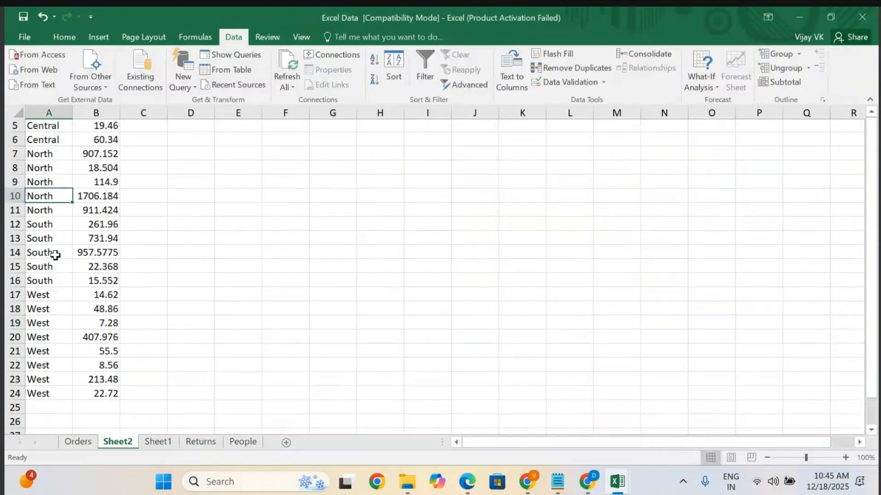
scroll(55, 252, up, 2)
click(56, 126)
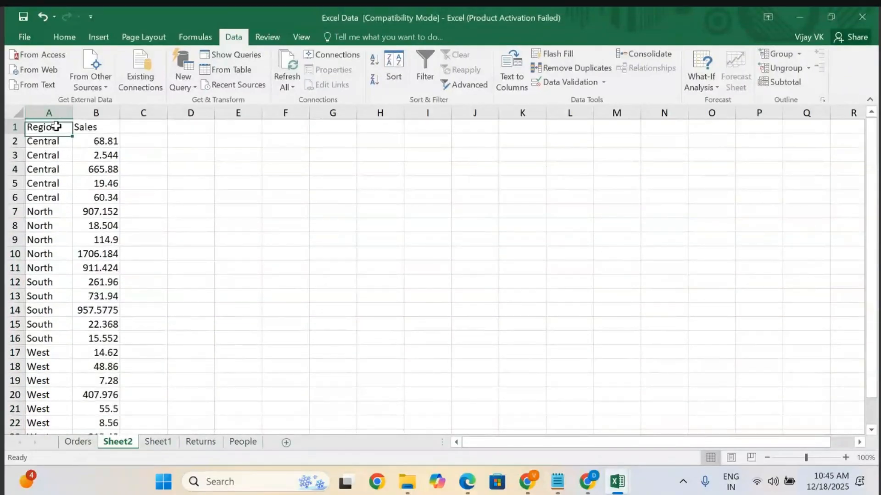
click(53, 138)
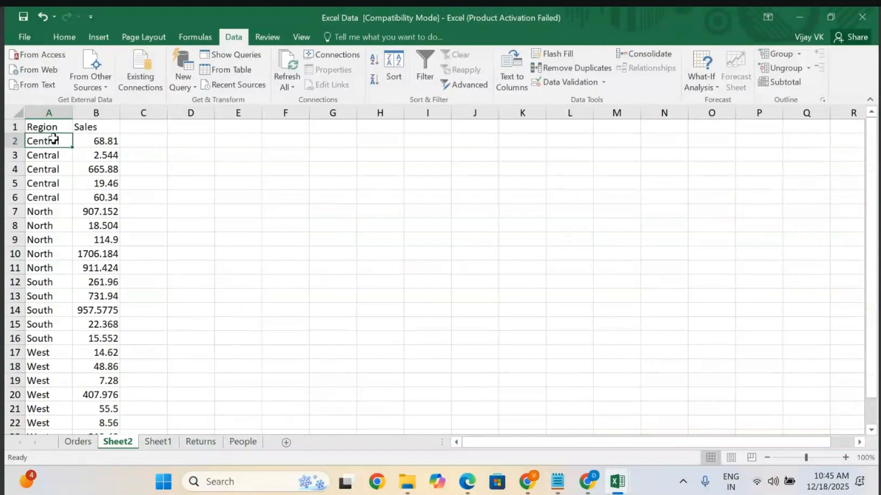
key(shift+Right)
key(shift+Down)
key(shift+Down)
key(shift+Down)
key(shift+Down)
key(shift+Down)
key(shift+Down)
key(shift+Down)
key(shift+Down)
key(shift+Down)
key(shift+Down)
key(shift+Down)
key(shift+Down)
key(shift+Down)
key(shift+Down)
key(shift+Down)
key(shift+Down)
key(shift+Down)
key(shift+Down)
key(shift+Down)
key(shift+Down)
key(shift+Down)
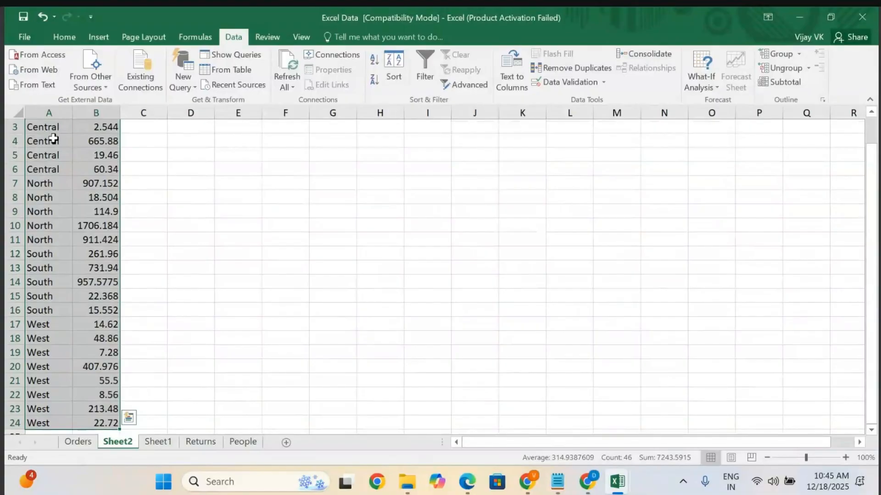
scroll(53, 139, up, 1)
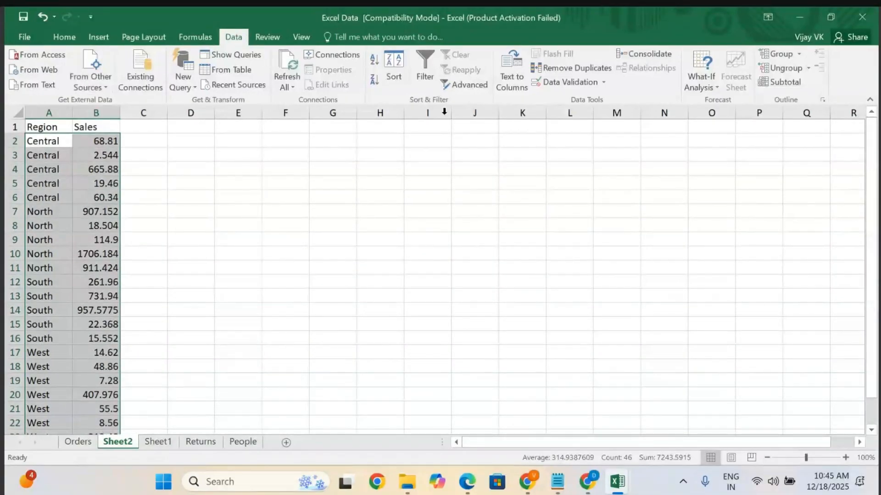
click(626, 143)
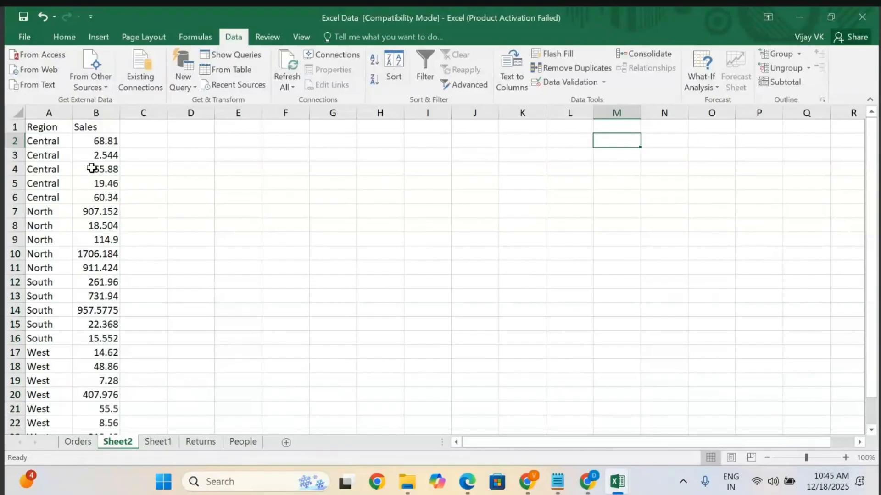
Select the Region and Sales data in A2:B24 and start grouping it with the Group command.
click(51, 140)
key(shift+Right)
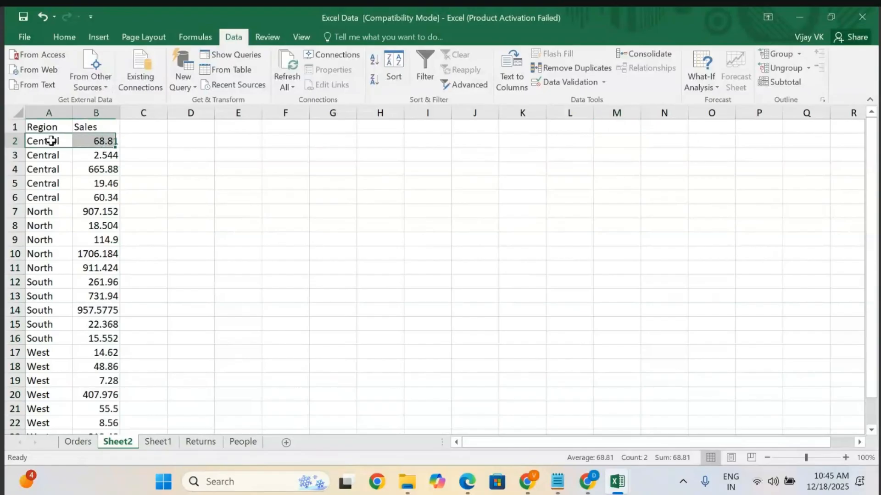
key(shift+Down)
key(shift+Down)
key(shift+Down)
key(shift+Down)
key(shift+Down)
key(shift+Down)
key(shift+Down)
key(shift+Down)
key(shift+Down)
key(shift+Down)
key(shift+Down)
key(shift+Down)
key(shift+Down)
key(shift+Down)
key(shift+Down)
key(shift+Down)
key(shift+Down)
key(shift+Down)
key(shift+Down)
key(shift+Down)
key(shift+Down)
key(shift+Down)
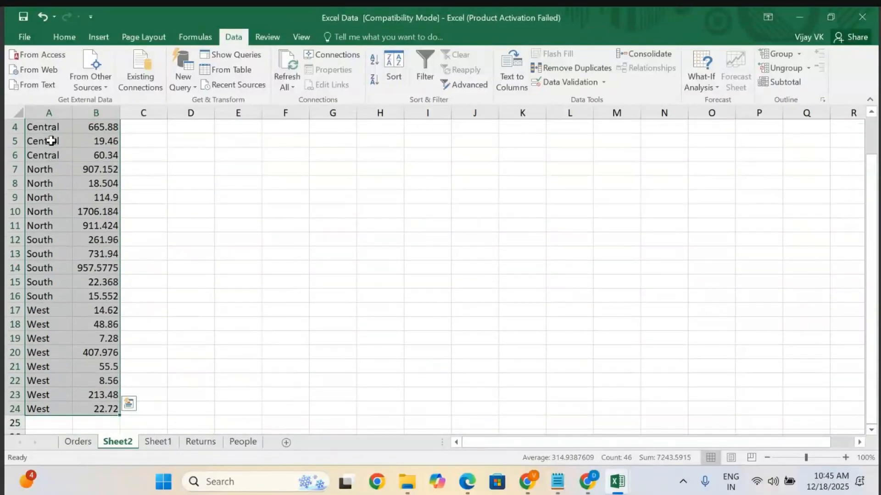
scroll(50, 202, up, 1)
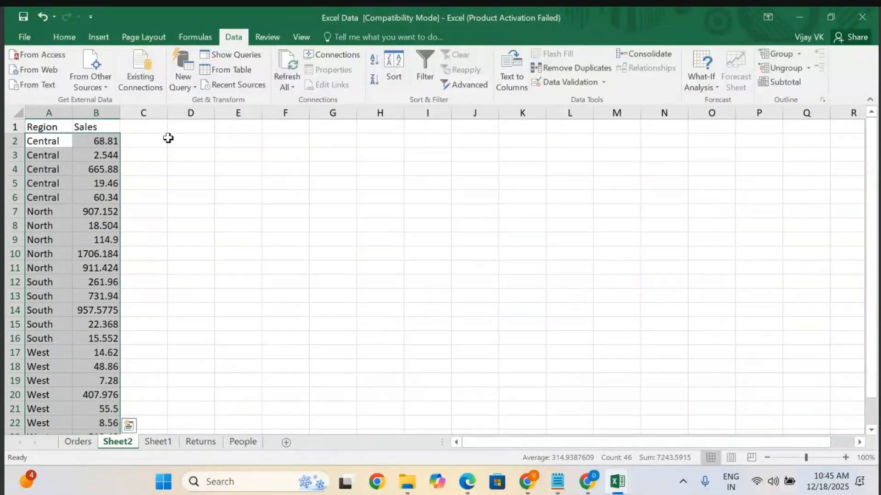
click(799, 55)
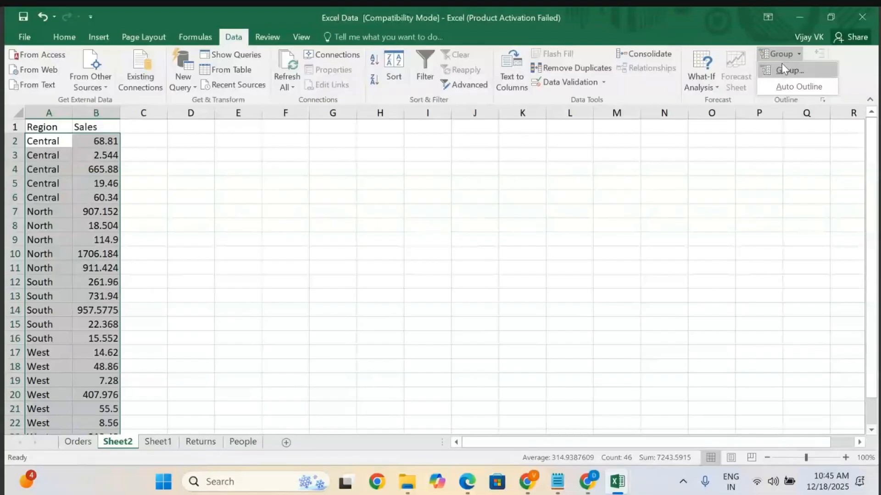
click(785, 74)
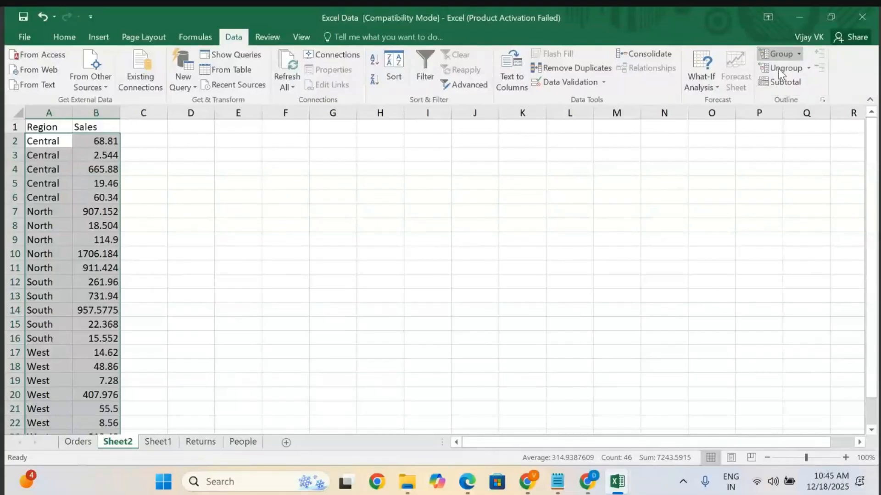
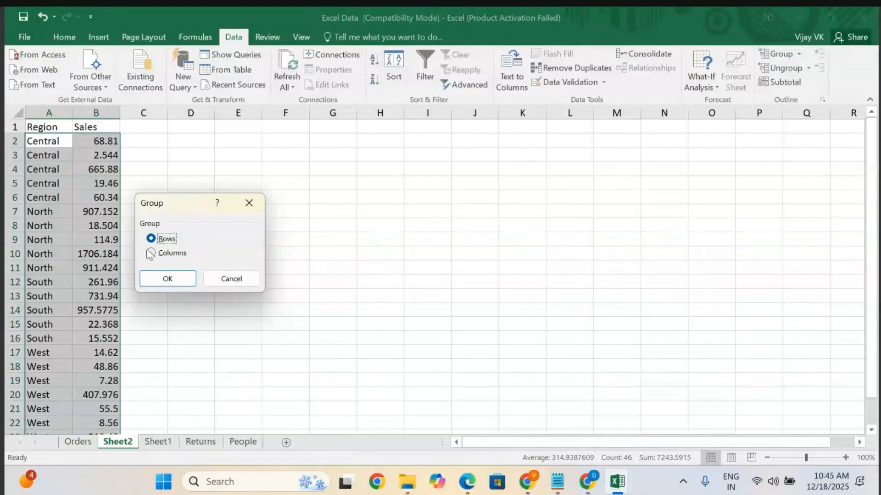
Group the selected Region and Sales data by rows, then collapse and expand the outline with levels 1 and 2.
click(167, 279)
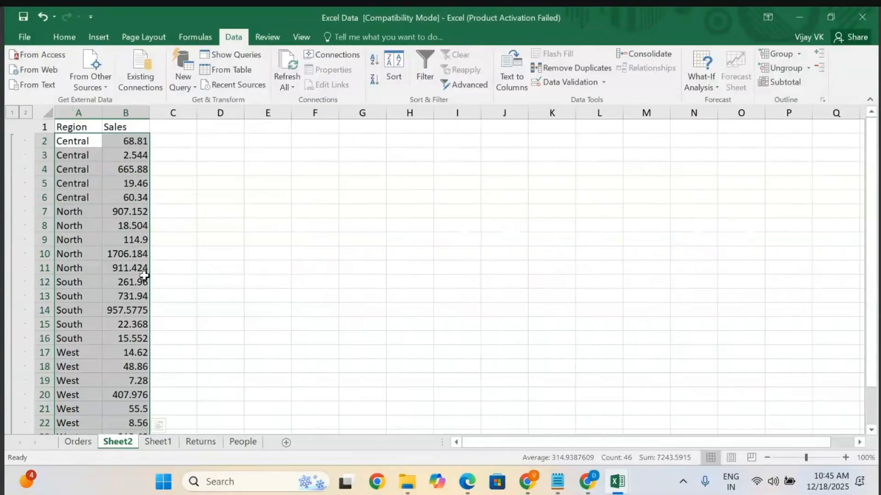
scroll(103, 295, down, 2)
scroll(102, 295, up, 2)
click(13, 113)
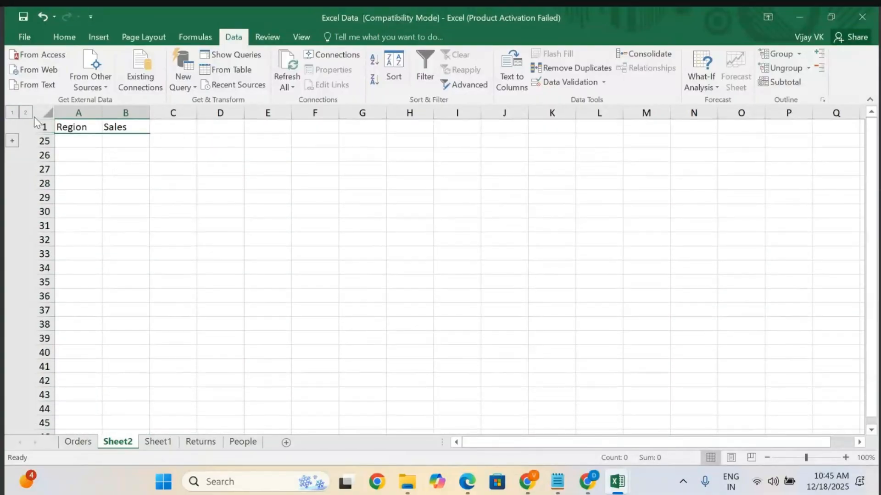
click(27, 113)
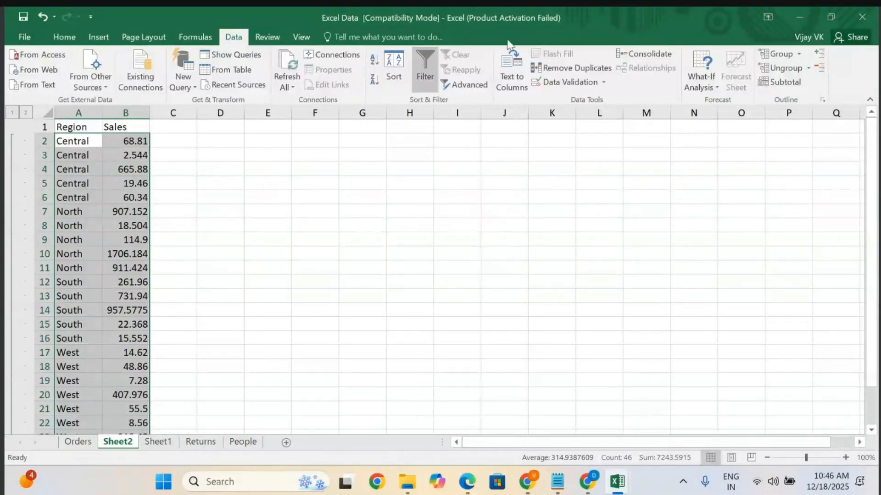
Ungroup the Region and Sales rows.
click(806, 69)
click(782, 82)
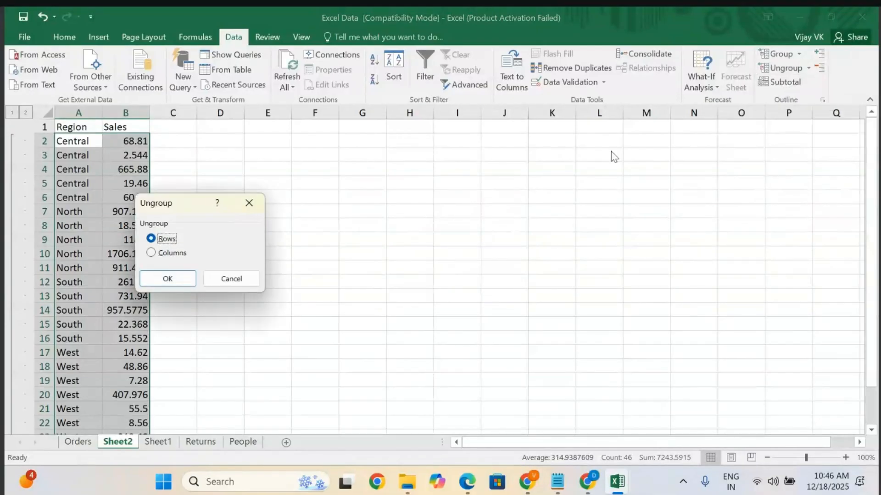
click(166, 279)
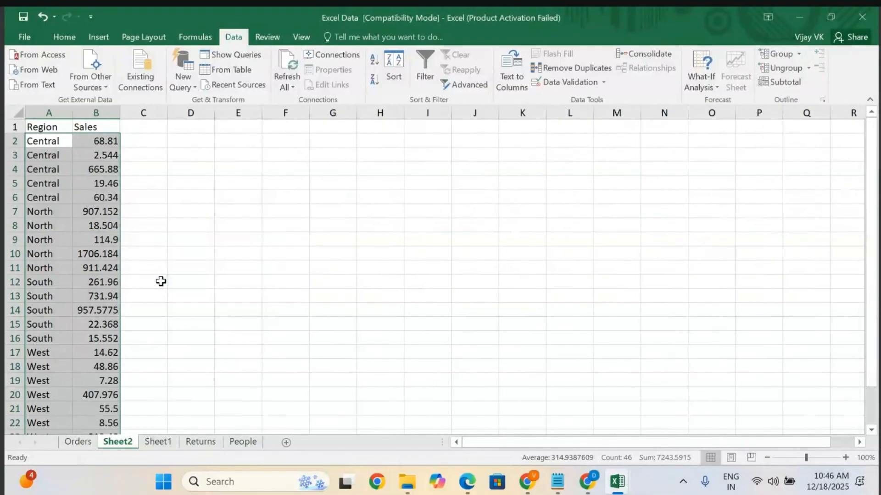
Select the data range A2:B24 and group it by columns.
click(187, 341)
click(48, 144)
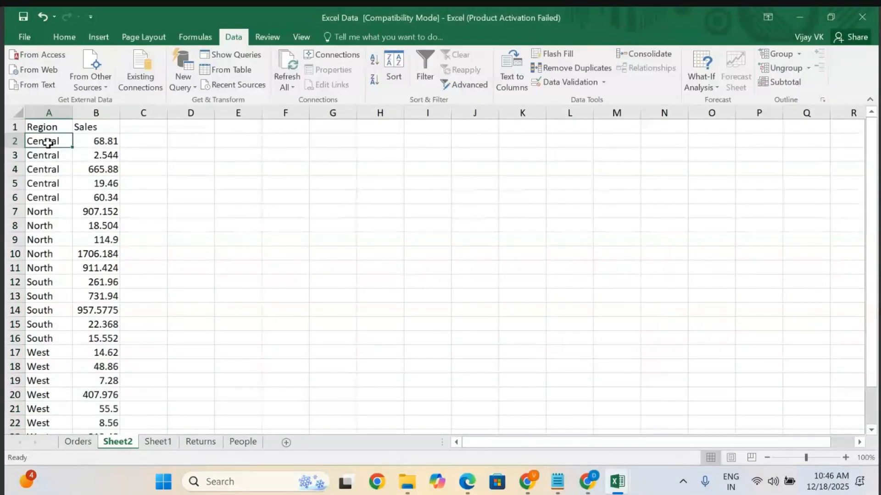
key(shift+Right)
key(shift+Down)
key(shift+Down)
key(shift+Down)
key(shift+Down)
key(shift+Down)
key(shift+Down)
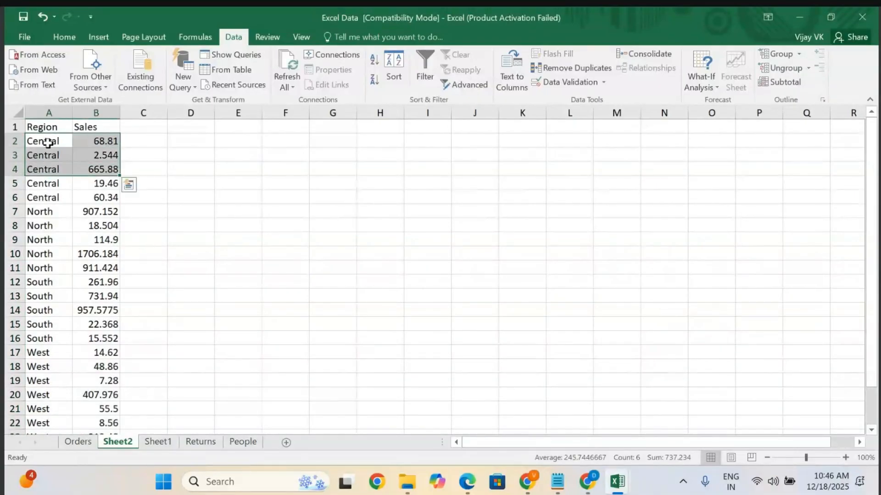
key(ctrl+shift+Down)
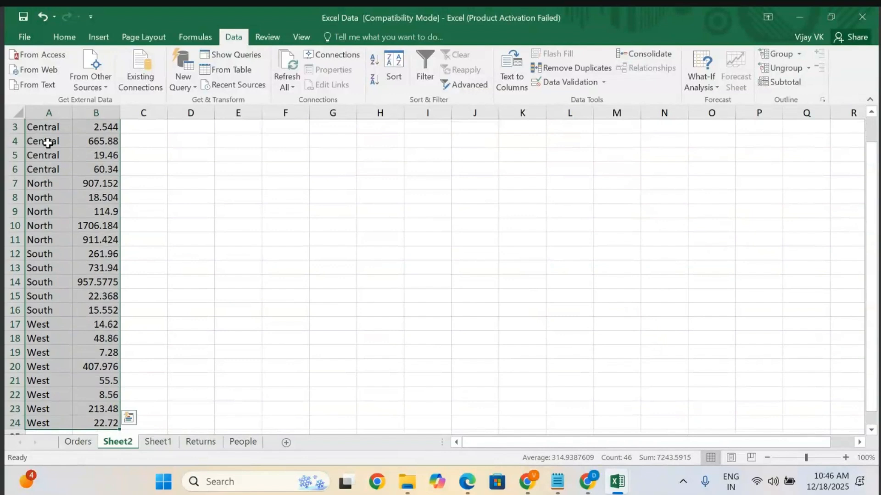
click(780, 54)
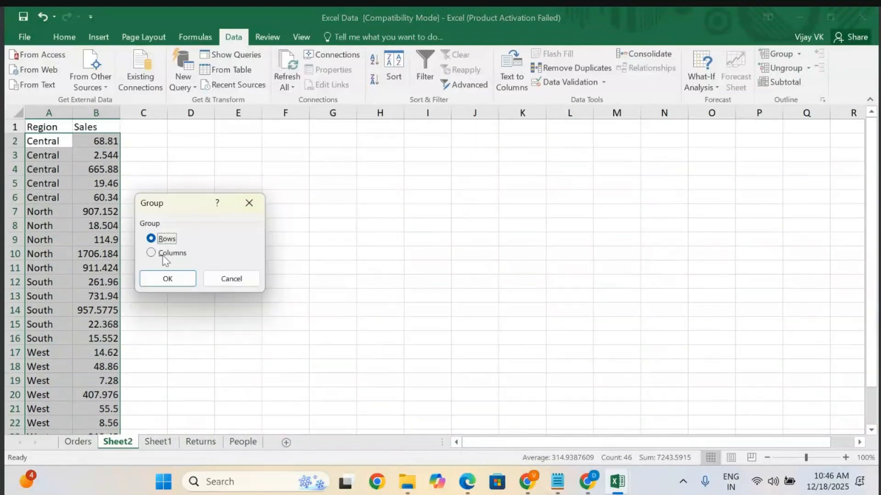
click(151, 254)
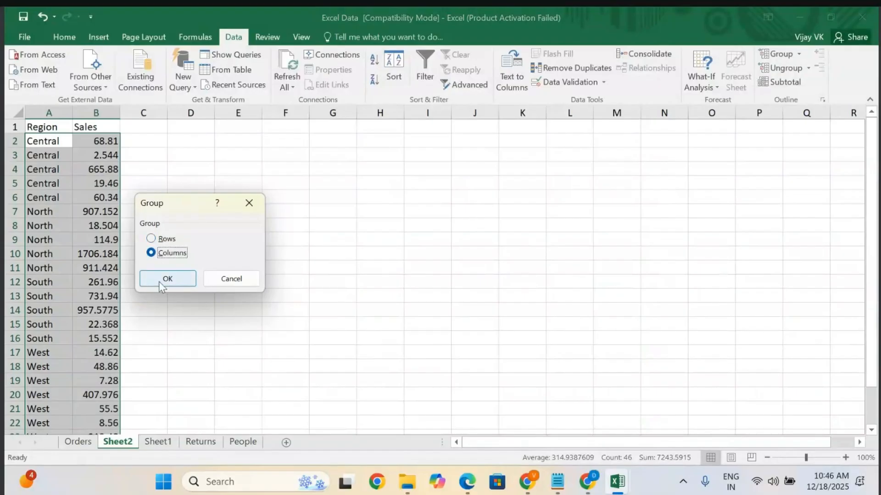
click(159, 280)
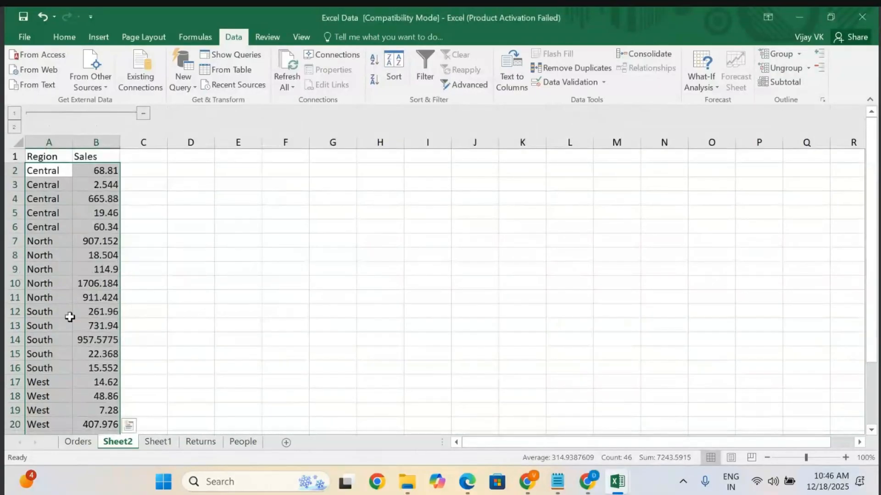
Collapse the column group and expand it again.
scroll(69, 317, down, 2)
scroll(71, 316, up, 2)
click(144, 114)
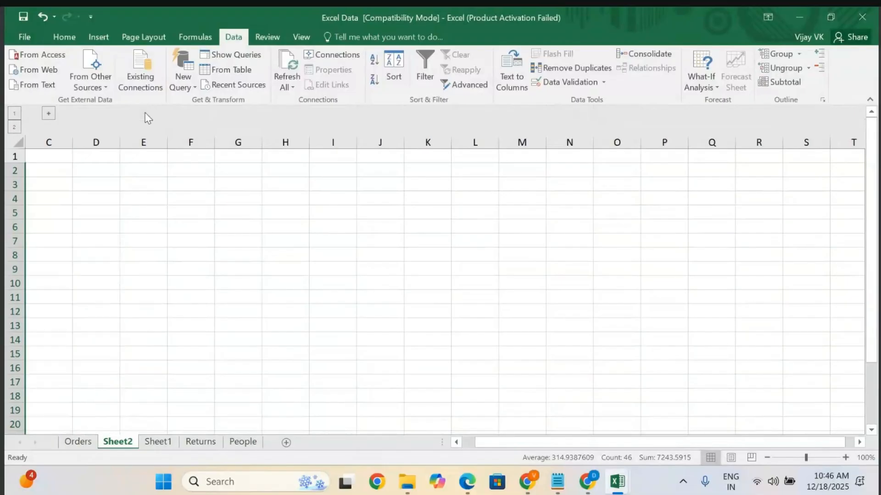
click(51, 114)
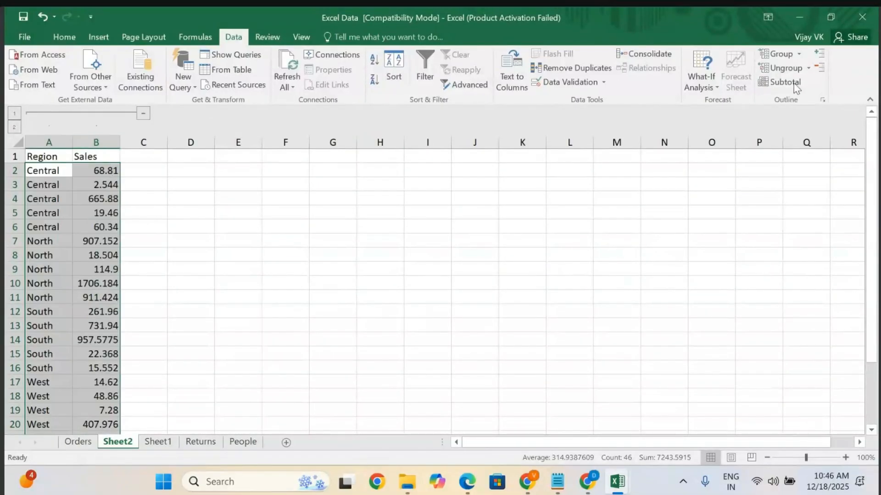
Ungroup the columns of the selected data.
click(785, 68)
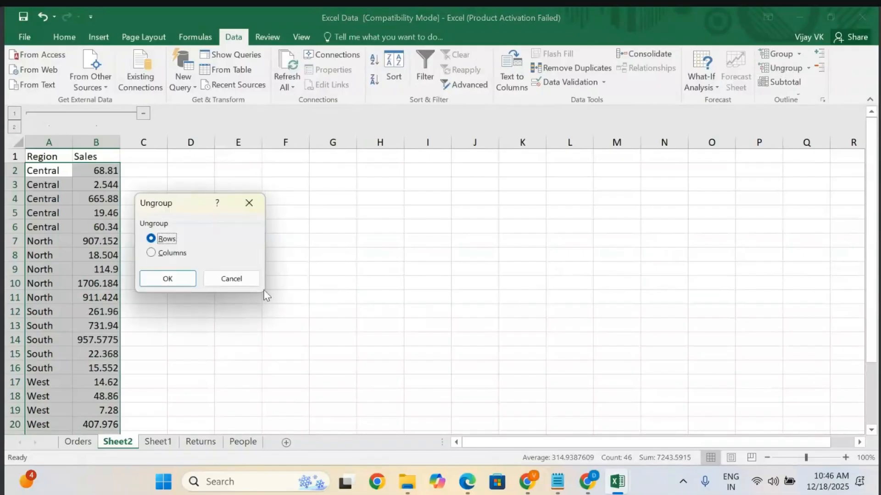
click(159, 257)
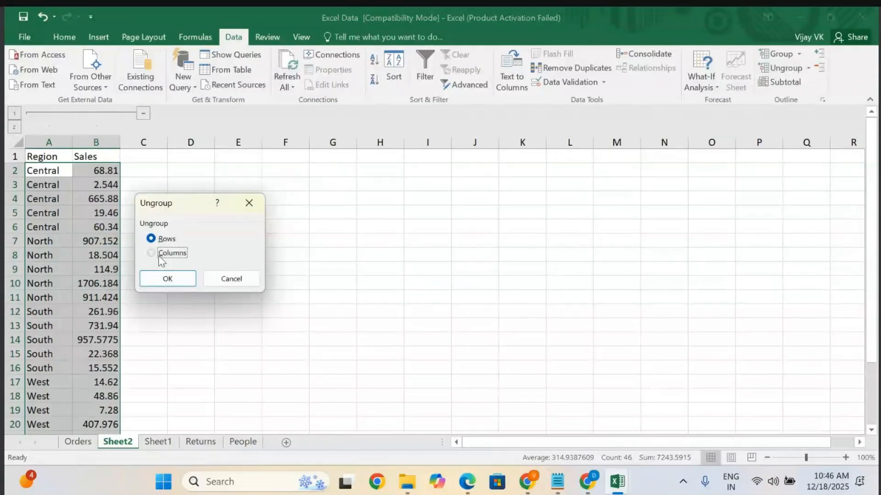
click(166, 279)
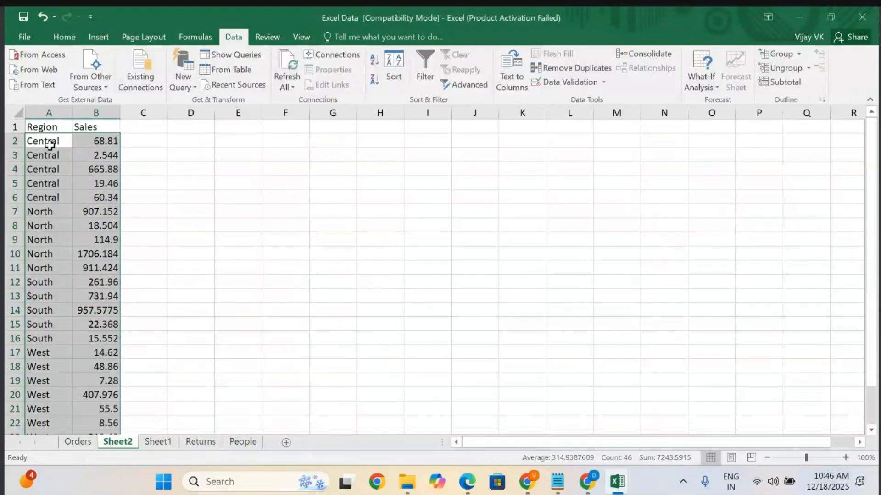
Select the Region cells A2:A24 and group them by rows.
click(49, 145)
key(shift+Down)
key(shift+Down)
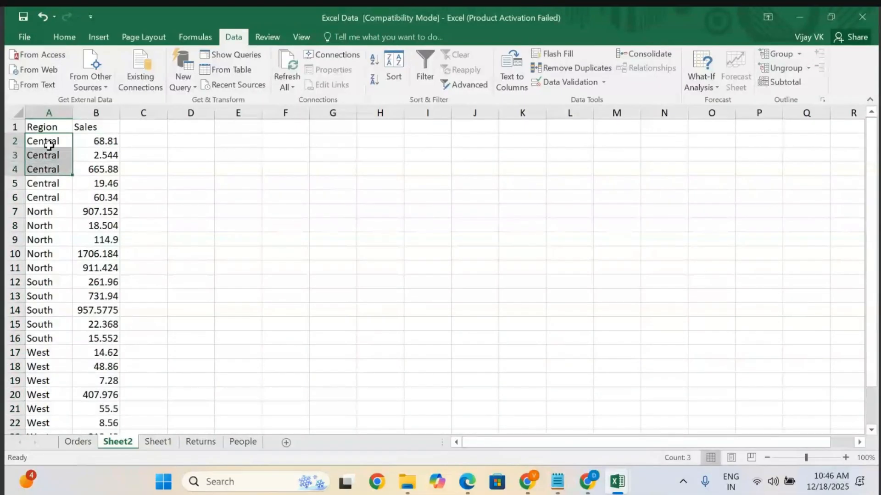
key(shift+Down)
key(shift+Down)
key(shift+Down)
key(shift+Down)
key(shift+Down)
key(shift+Down)
key(shift+Down)
key(shift+Down)
key(shift+Down)
key(shift+Down)
key(shift+Down)
key(shift+Down)
key(shift+Down)
key(shift+Down)
key(shift+Down)
key(shift+Down)
key(shift+Down)
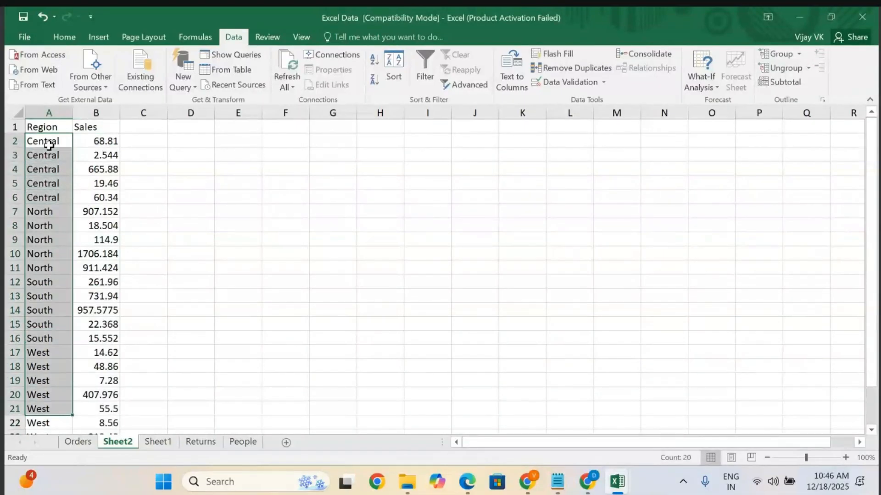
key(shift+Down)
key(shift+Down)
key(shift+Down)
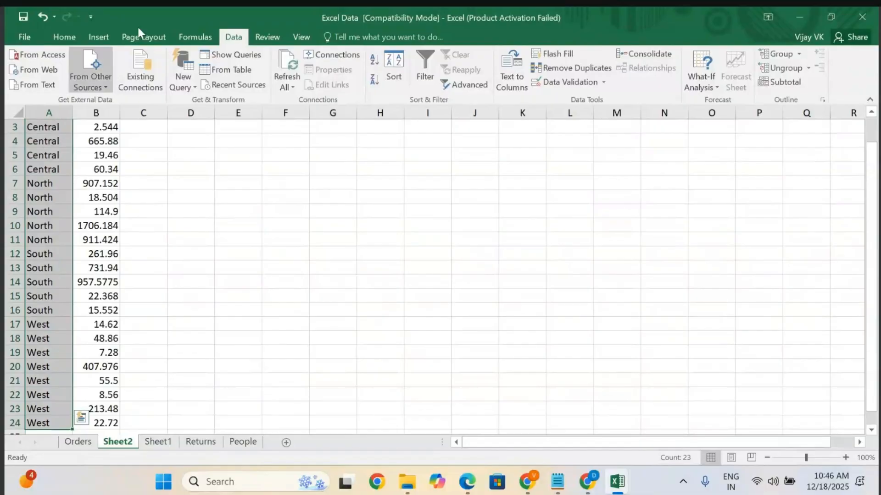
click(781, 53)
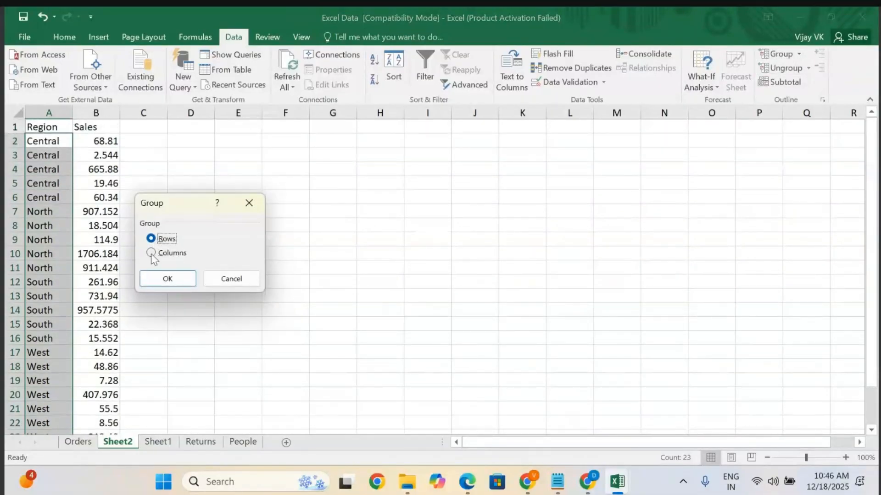
click(168, 279)
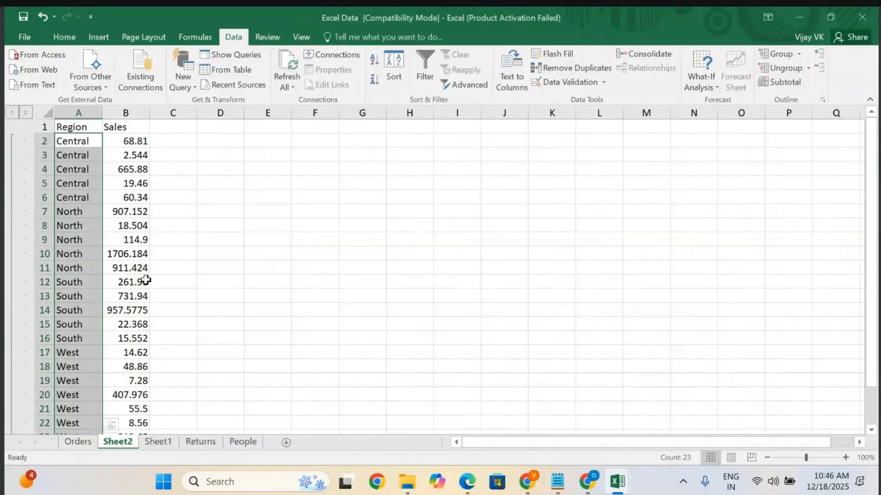
Collapse the outline to level 1 and expand it back to level 2.
scroll(15, 239, down, 4)
scroll(16, 295, up, 4)
click(11, 113)
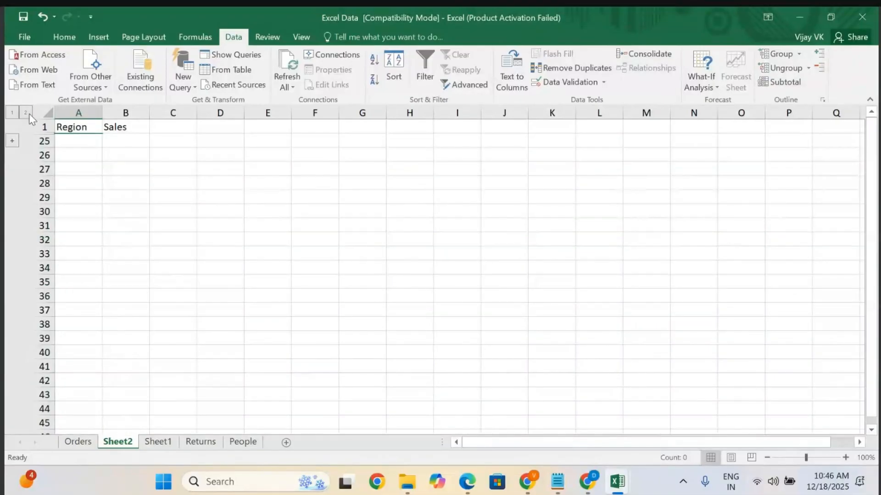
click(29, 114)
click(175, 158)
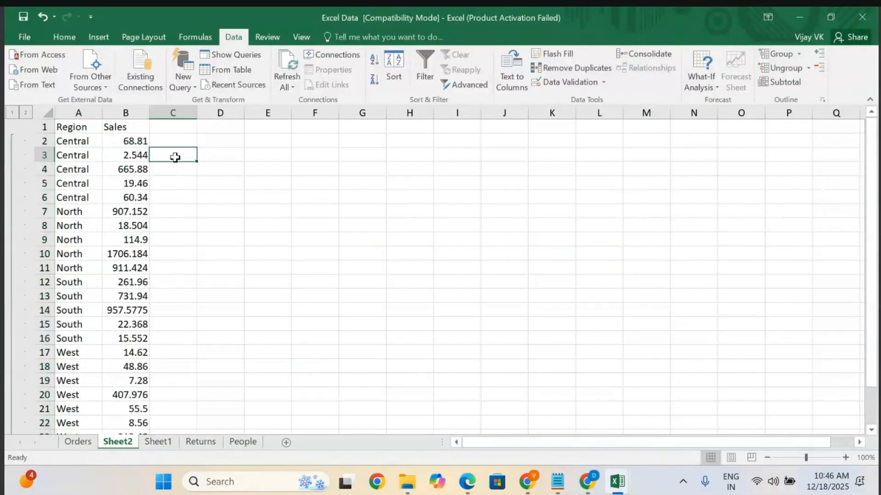
Select the Region cells A2:A24 and ungroup their rows.
click(83, 142)
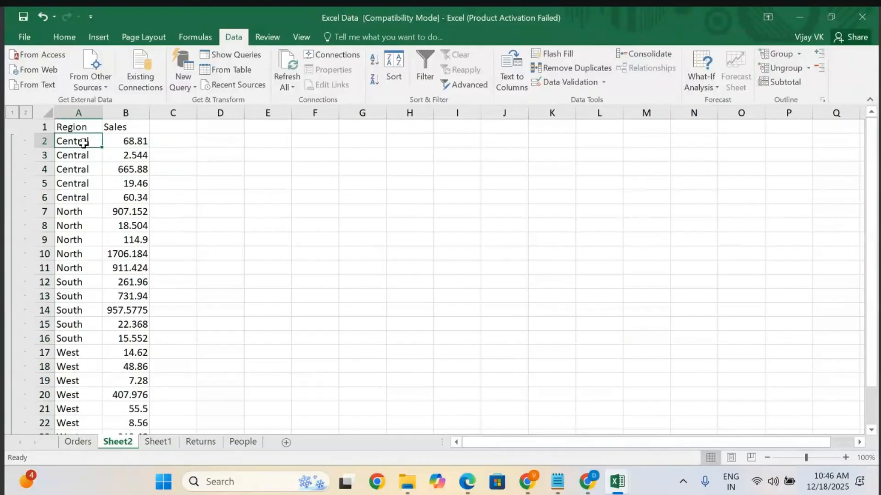
key(ctrl+shift+Down)
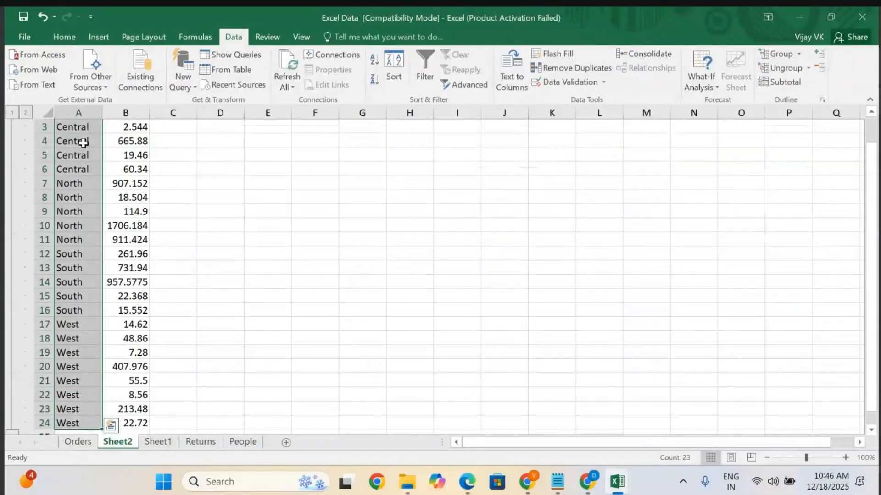
click(785, 68)
click(166, 278)
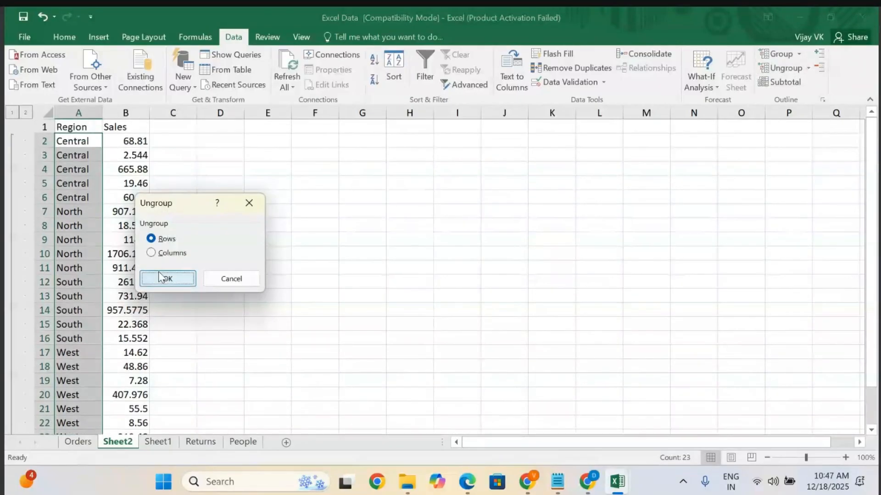
Select the entire Region and Sales data, group it by rows, and collapse and expand the outline.
click(59, 250)
key(ctrl+a)
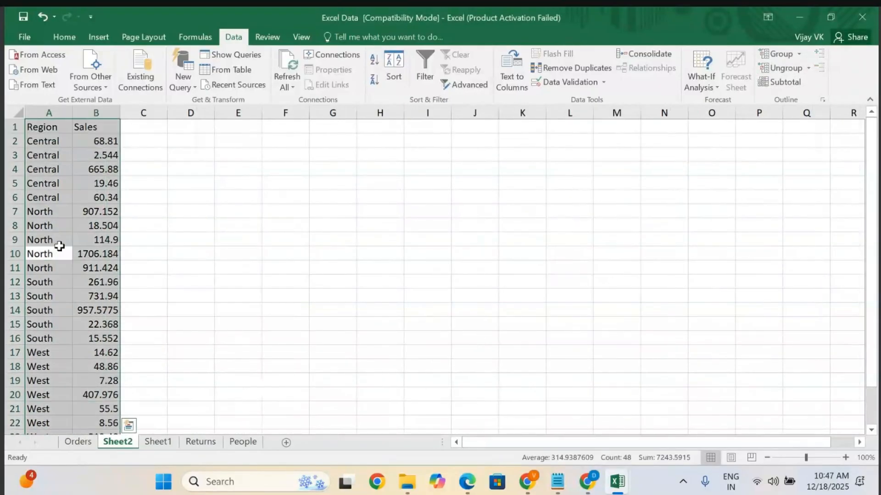
click(778, 54)
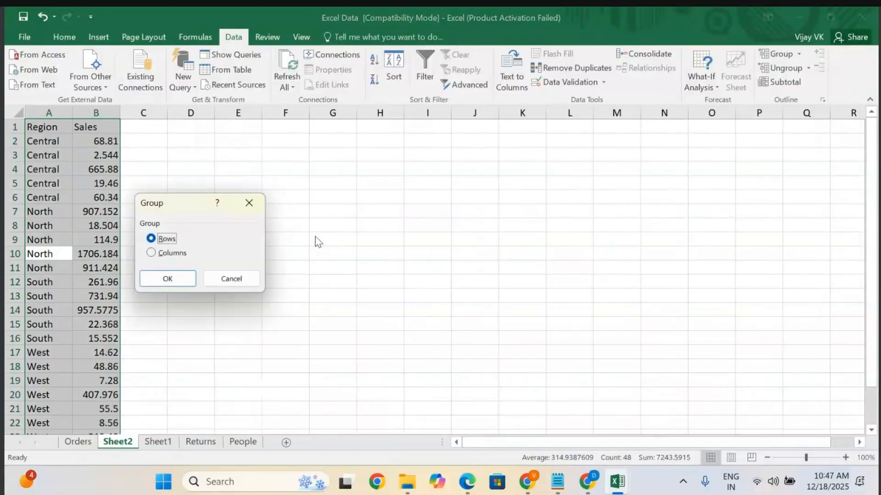
click(163, 281)
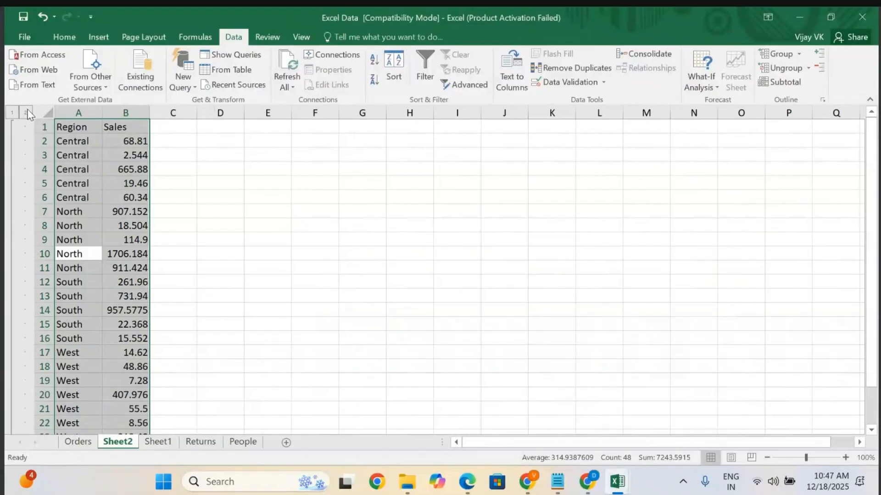
click(16, 112)
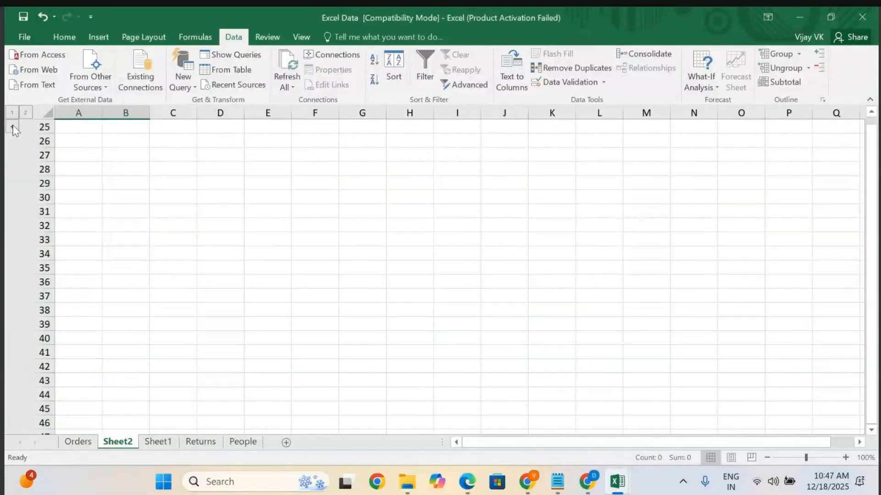
click(13, 126)
Ungroup row 16 from the row outline.
click(94, 294)
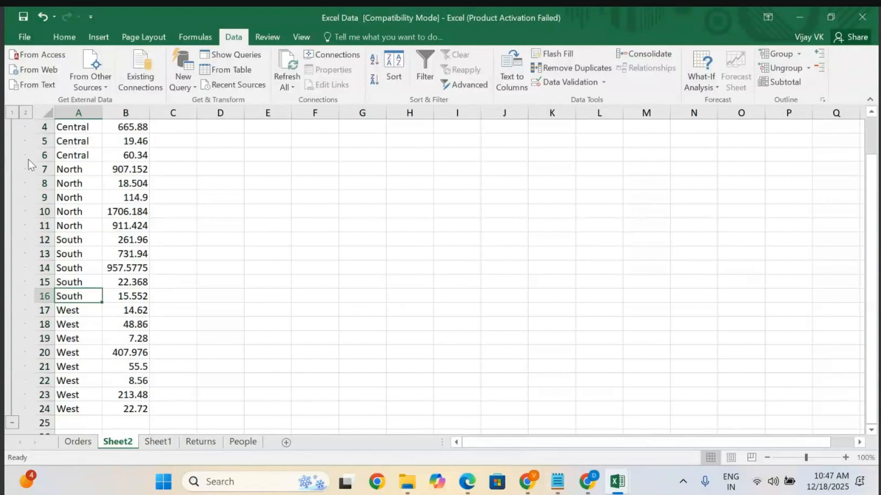
click(780, 68)
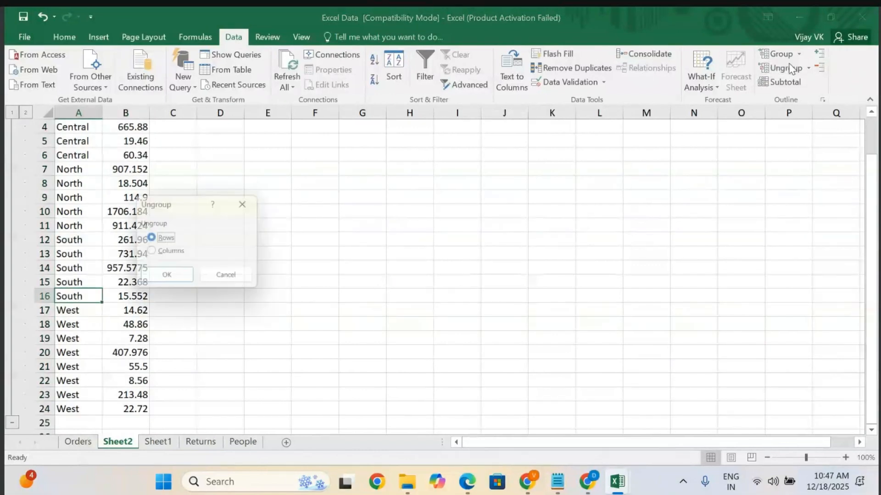
click(159, 281)
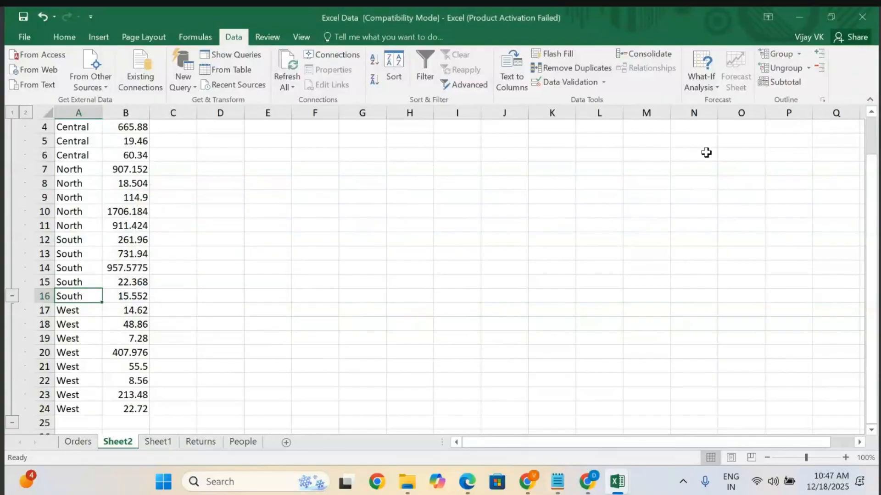
Select the entire Region and Sales data and ungroup it by rows.
click(71, 214)
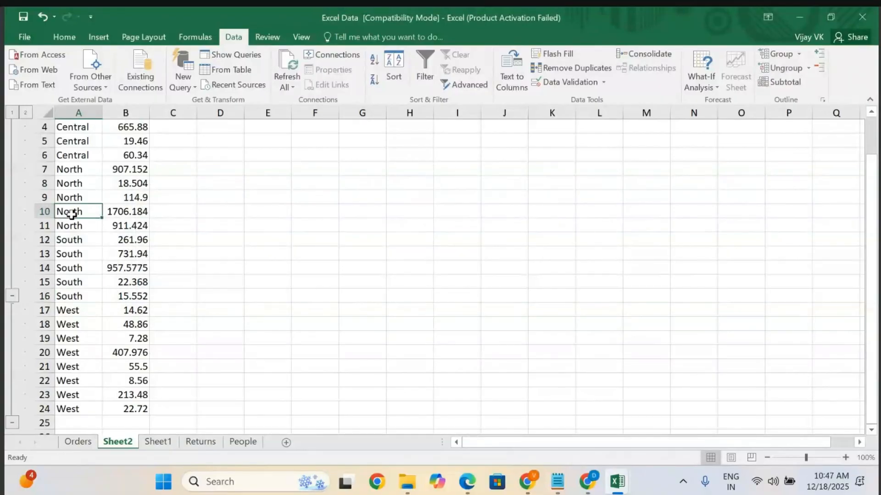
key(ctrl+a)
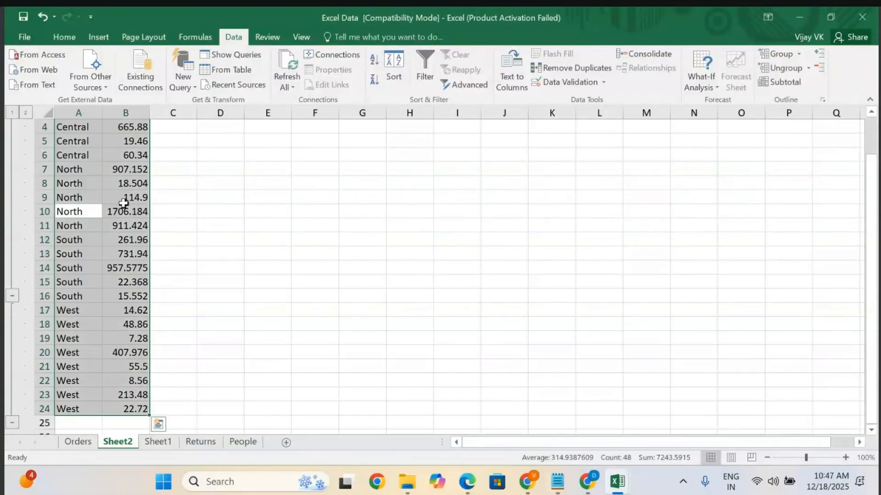
click(785, 69)
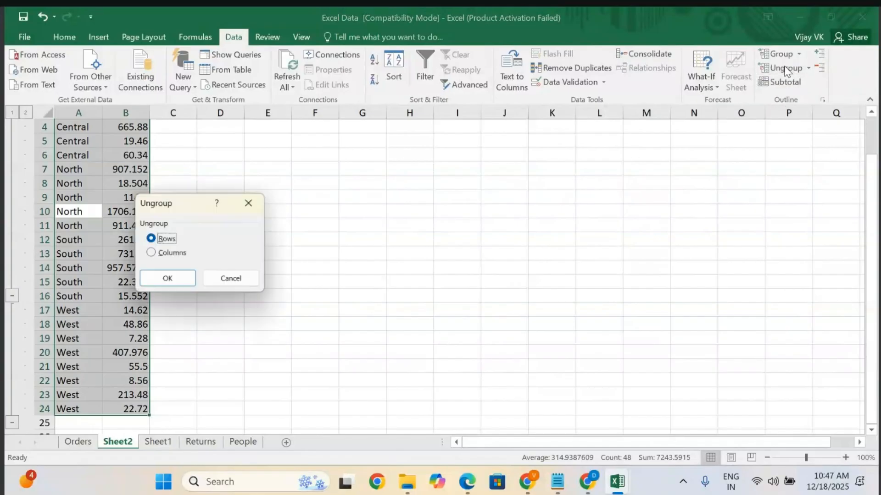
click(161, 278)
scroll(59, 324, up, 1)
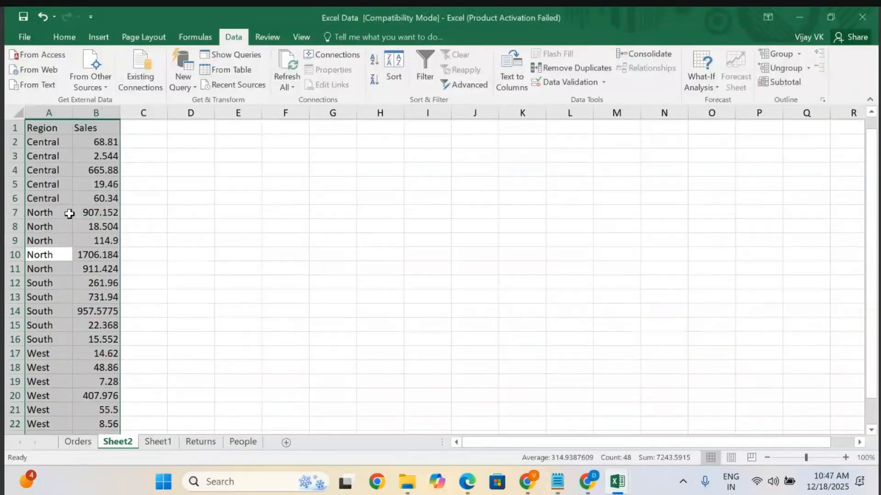
click(49, 139)
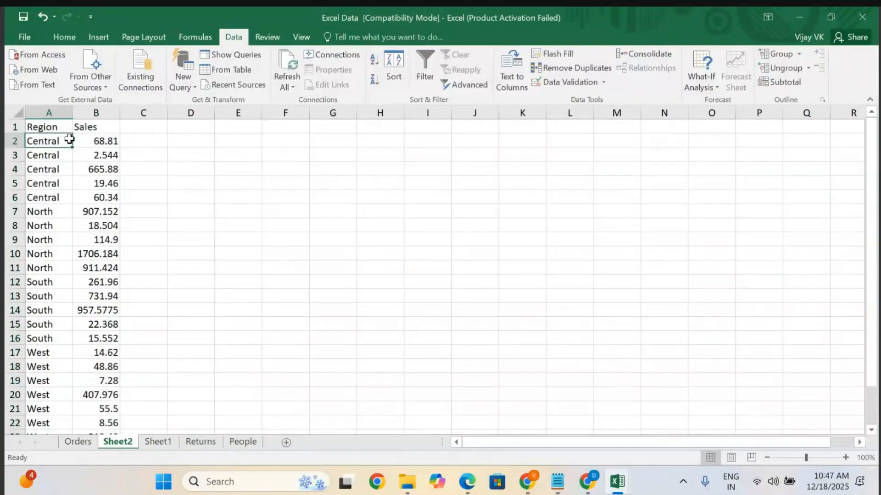
Switch to the notes document and add the line "Pending one" above item 7.
click(558, 481)
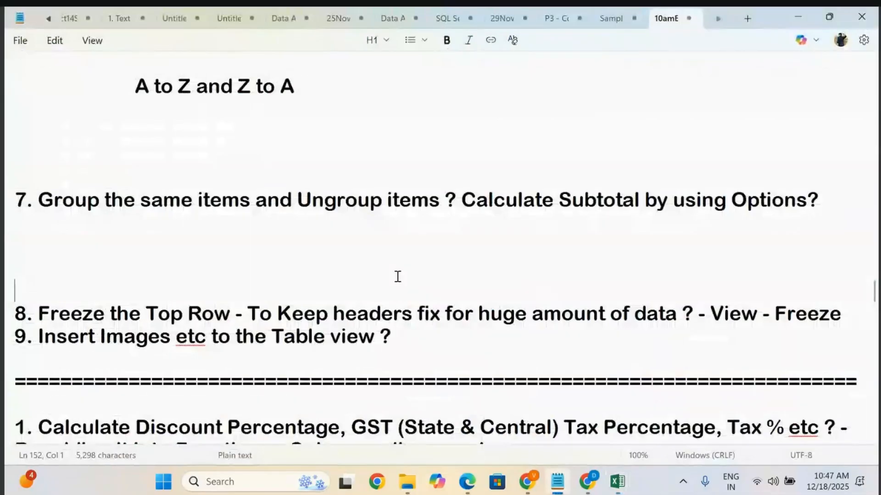
key(Up)
click(24, 175)
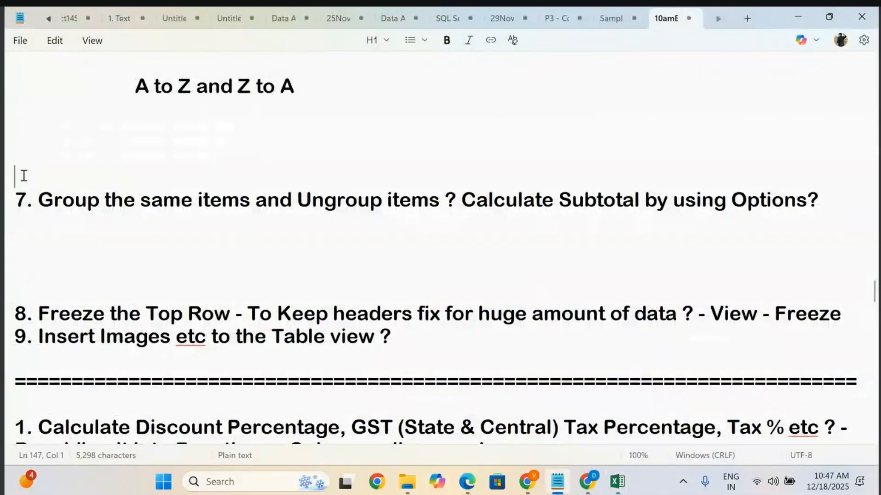
text(Pedin)
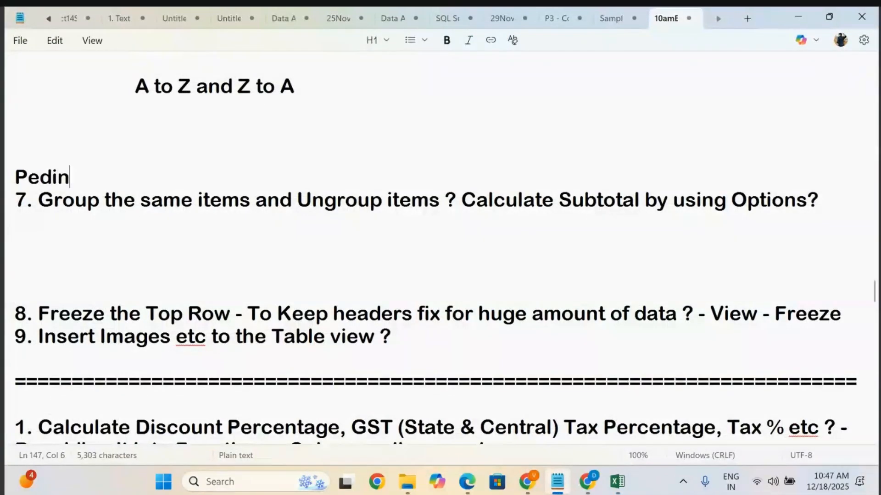
text(g one)
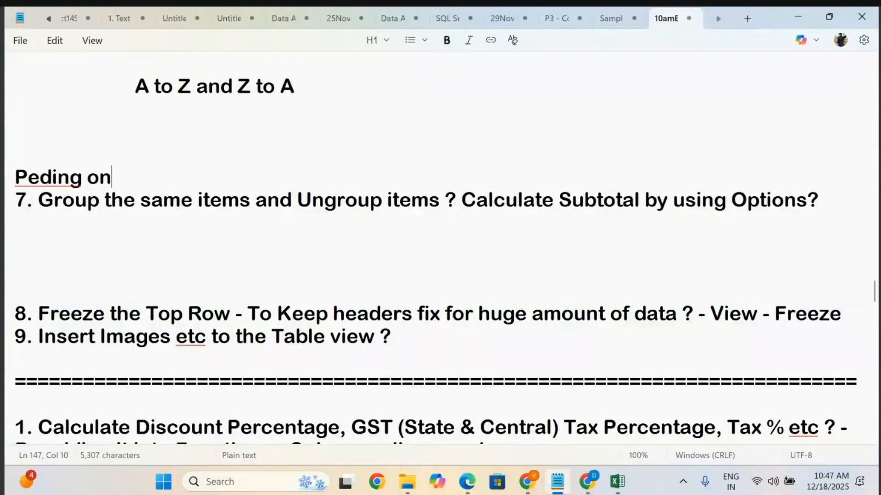
click(40, 175)
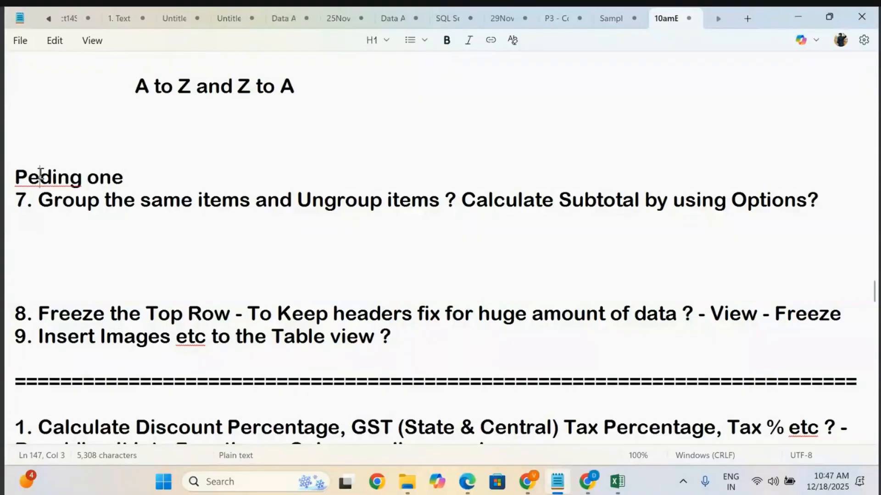
text(n)
Insert blank lines below item 8 about freezing the top row in the notes.
click(82, 238)
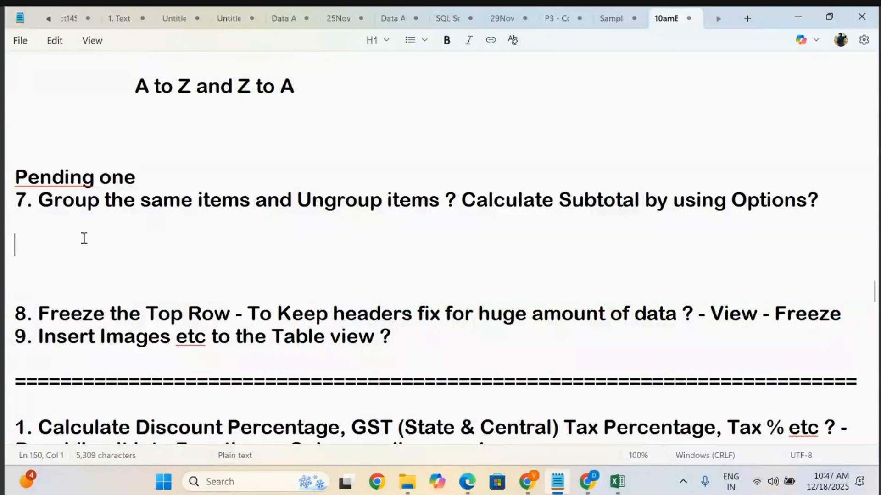
scroll(161, 293, down, 2)
click(412, 179)
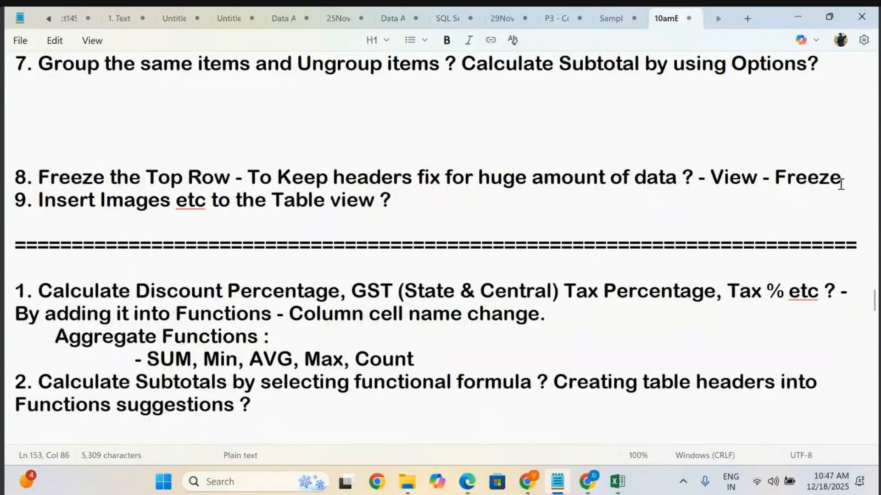
key(Return)
key(Return)
key(Return)
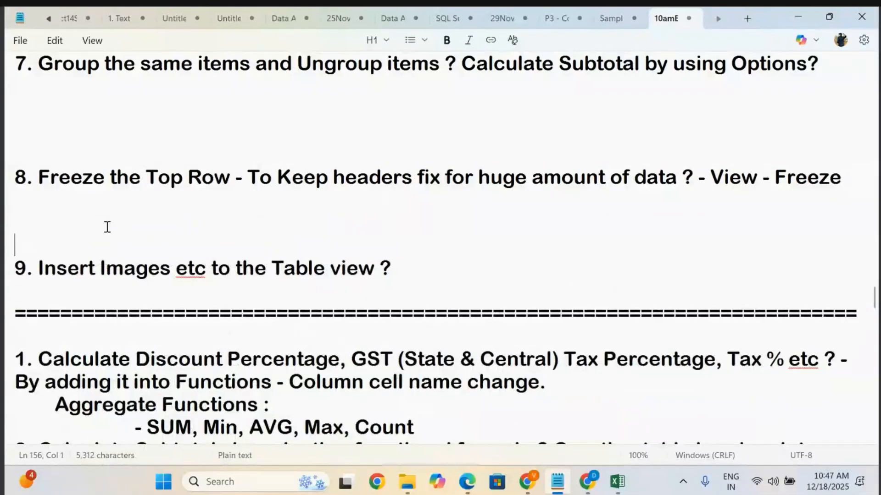
shift+click(30, 178)
click(487, 241)
Switch to the Superstore workbook and fill the Orders header row yellow.
mouse_move(616, 481)
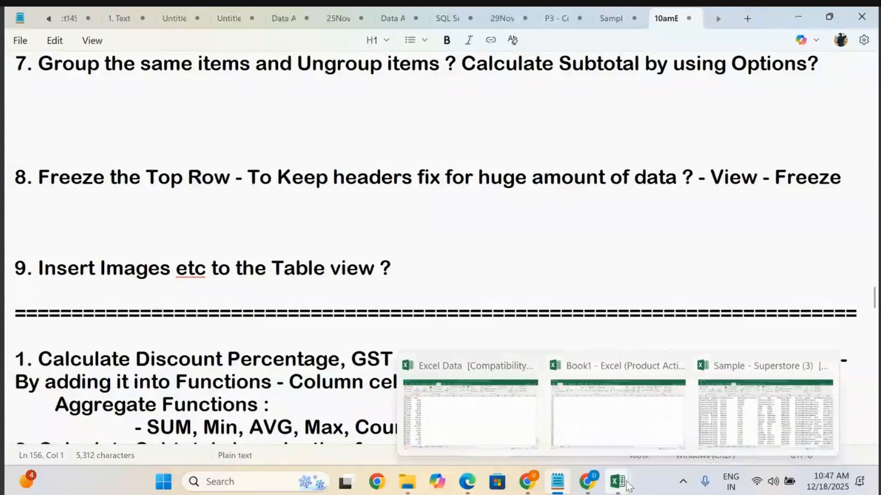
click(743, 410)
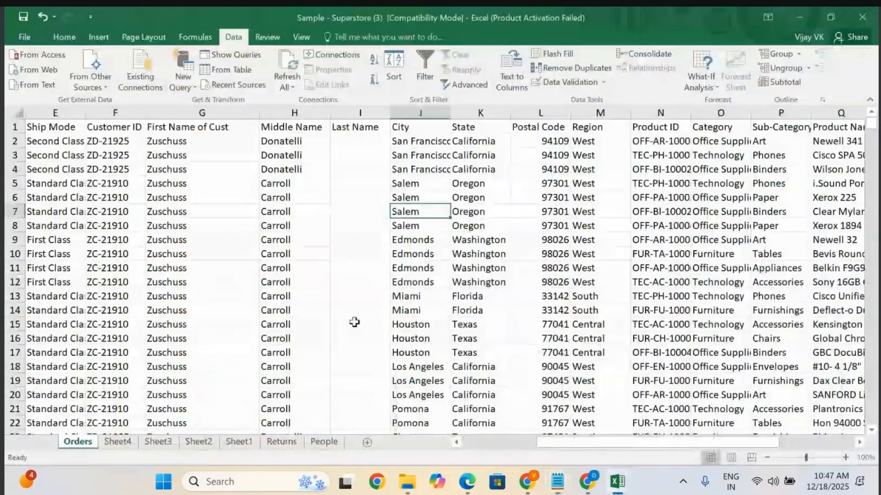
scroll(355, 323, left, 5)
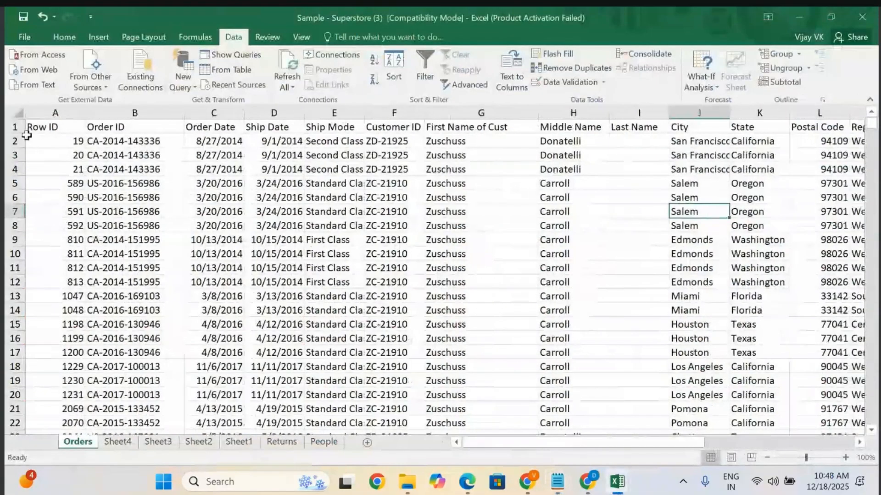
click(11, 127)
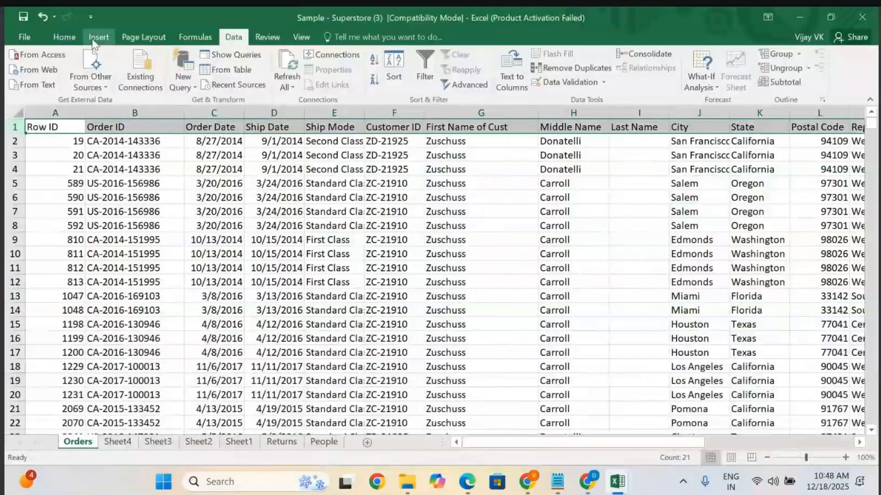
click(64, 37)
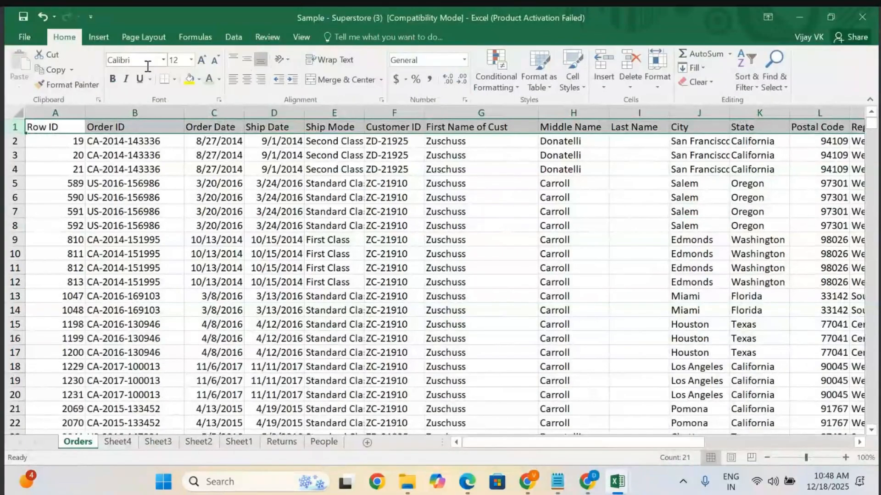
click(189, 79)
Give the header row a dark theme font colour and enlarge its font to 16.
click(219, 79)
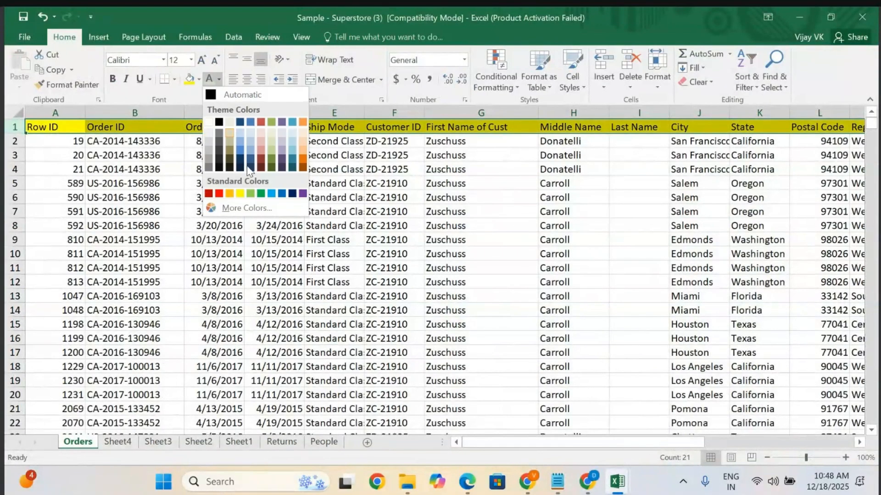
click(282, 169)
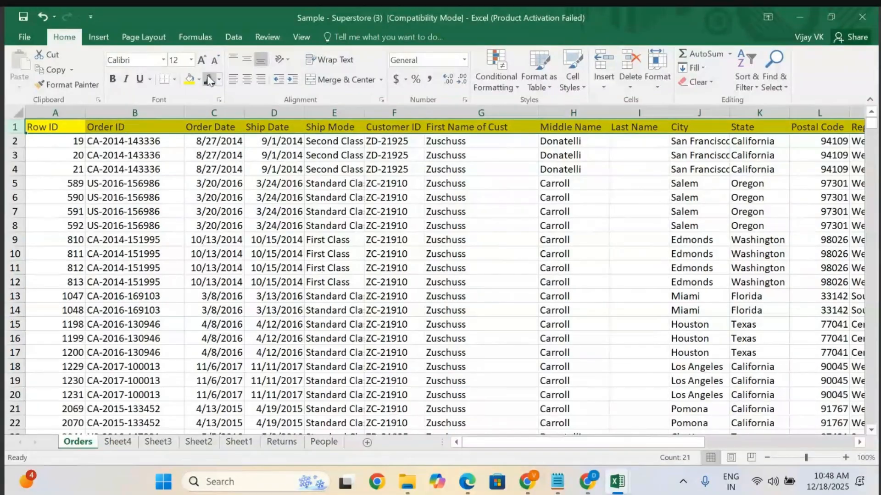
click(202, 60)
click(202, 59)
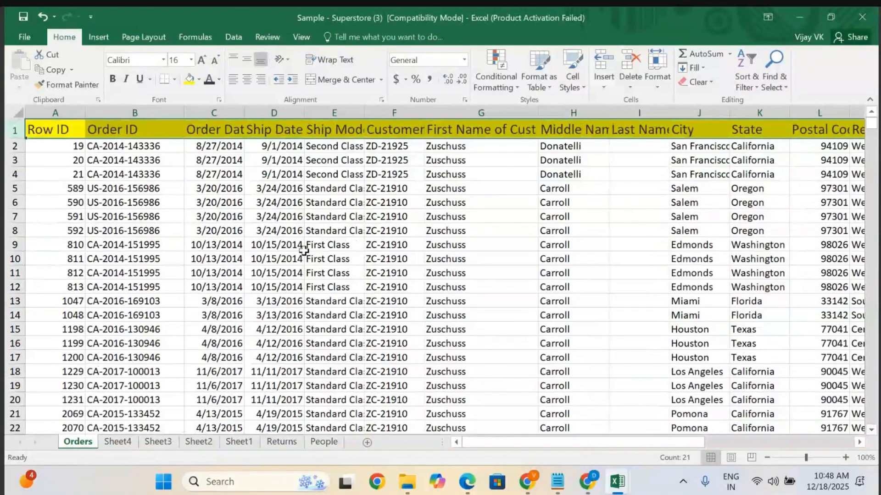
Select the whole sheet and autofit all column widths.
click(304, 250)
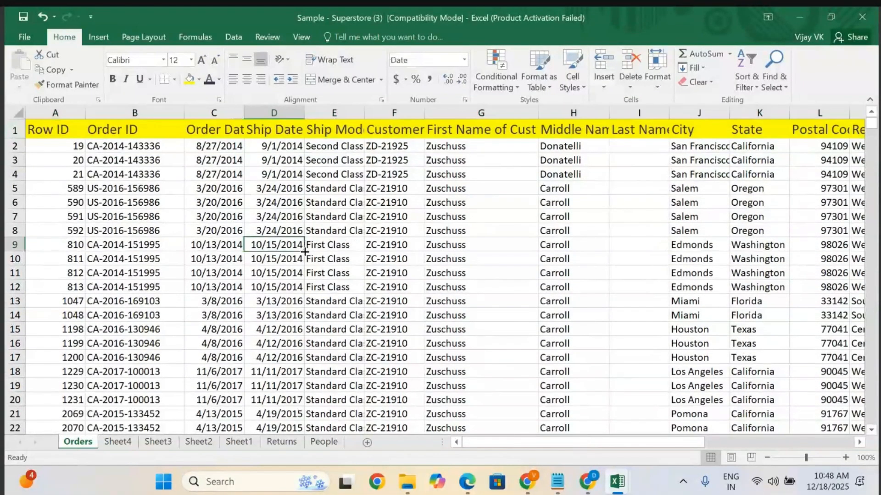
click(18, 114)
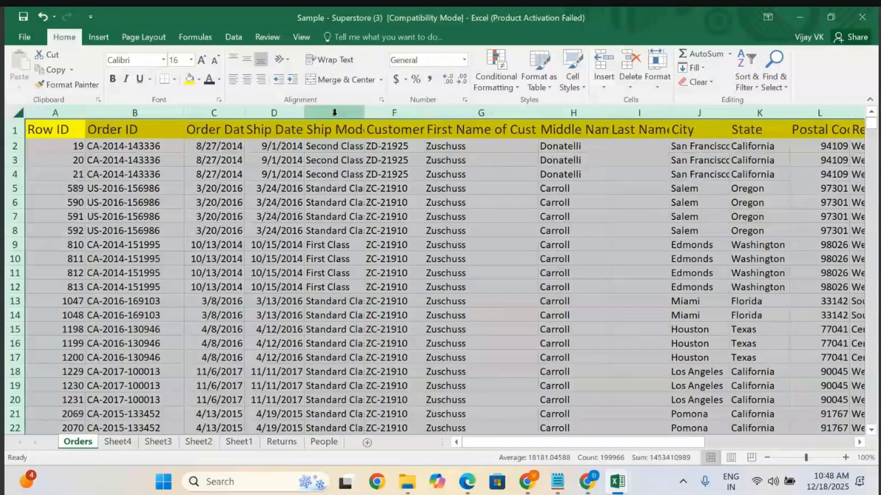
double_click(364, 113)
click(307, 210)
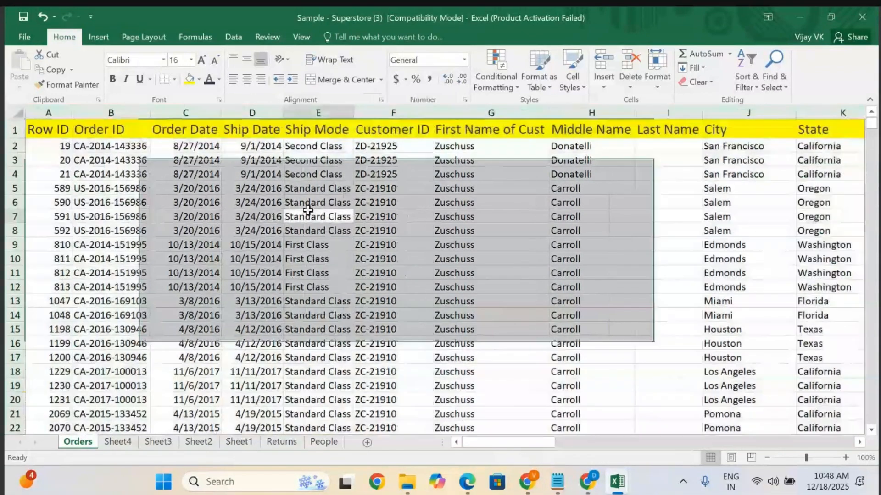
Scroll through the Orders data rows and columns to examine how the header row behaves.
scroll(308, 210, down, 20)
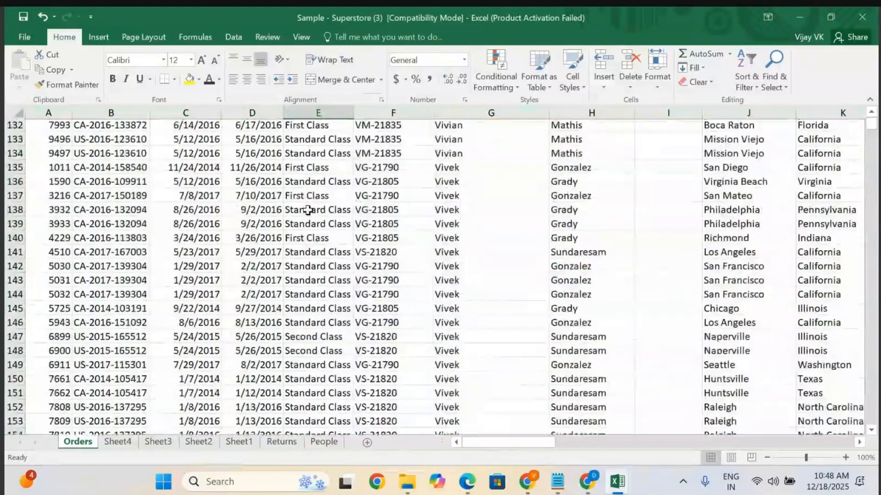
scroll(307, 210, down, 20)
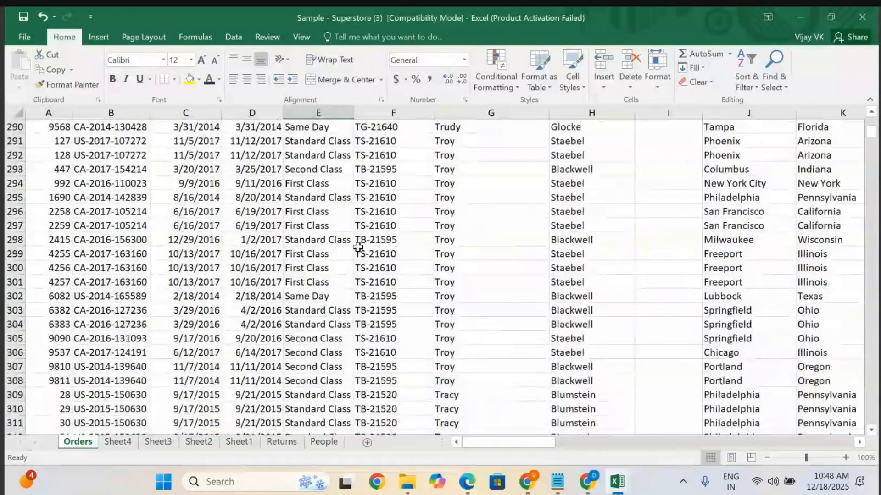
scroll(358, 248, right, 5)
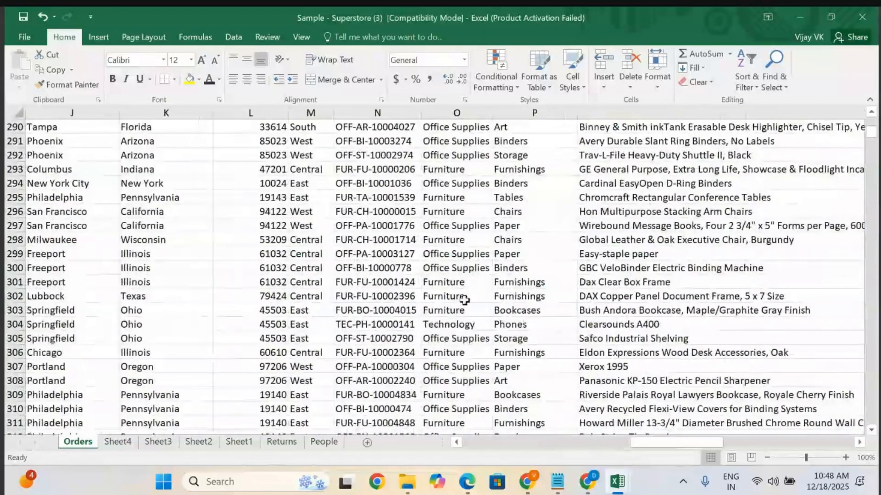
scroll(464, 300, down, 8)
scroll(464, 300, up, 20)
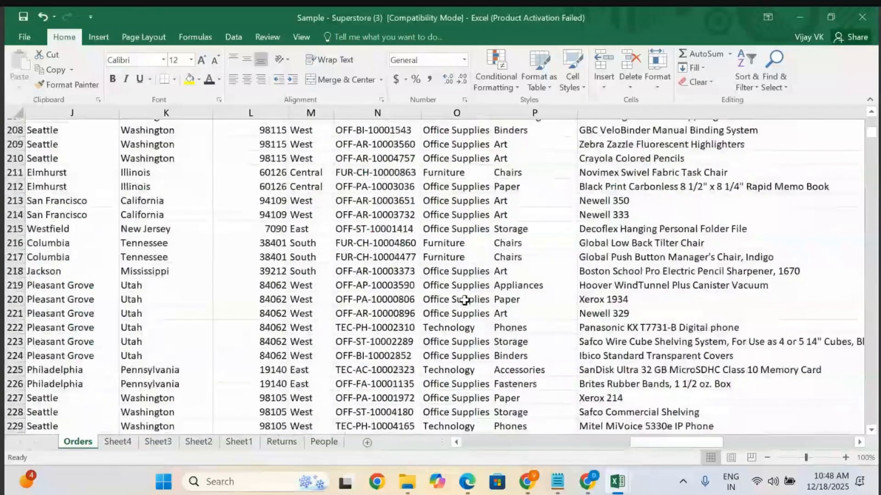
scroll(464, 300, up, 20)
scroll(464, 300, down, 20)
scroll(464, 300, up, 20)
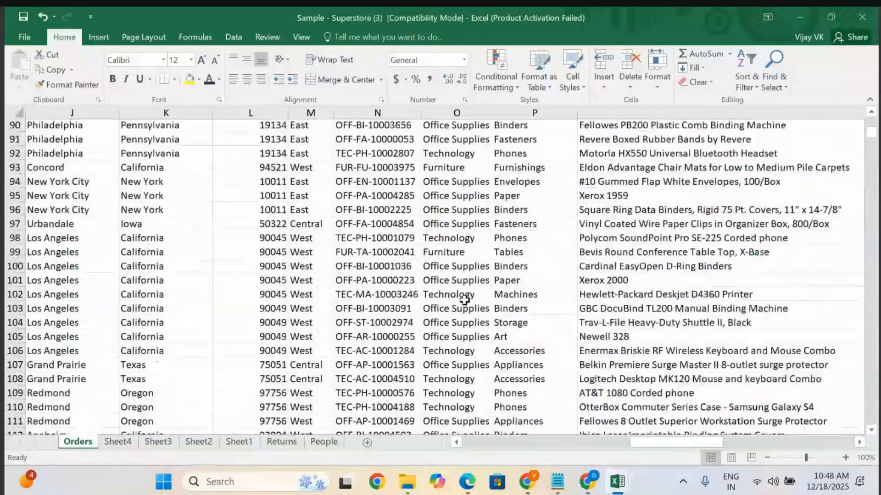
scroll(464, 300, up, 20)
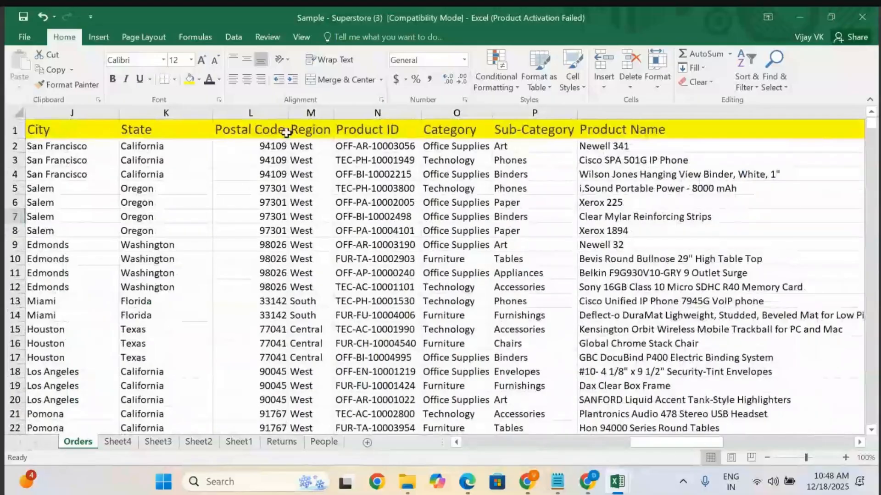
scroll(287, 132, left, 3)
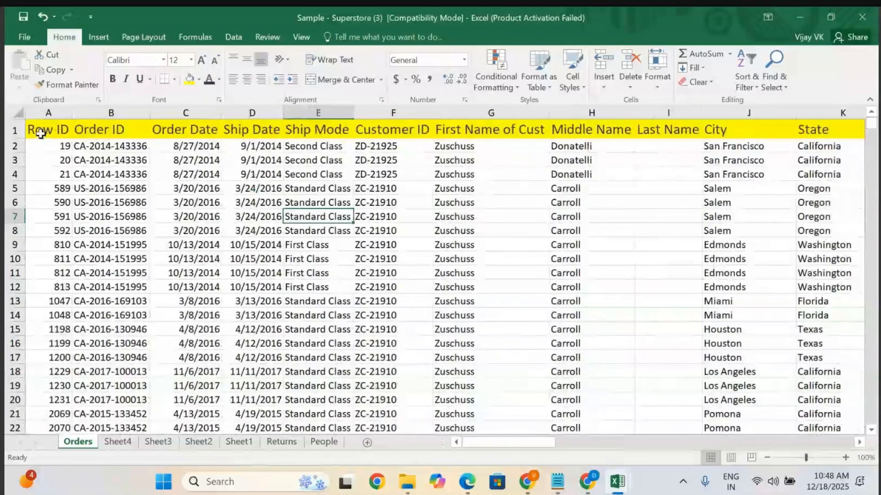
Freeze the top row of the Orders sheet.
click(13, 129)
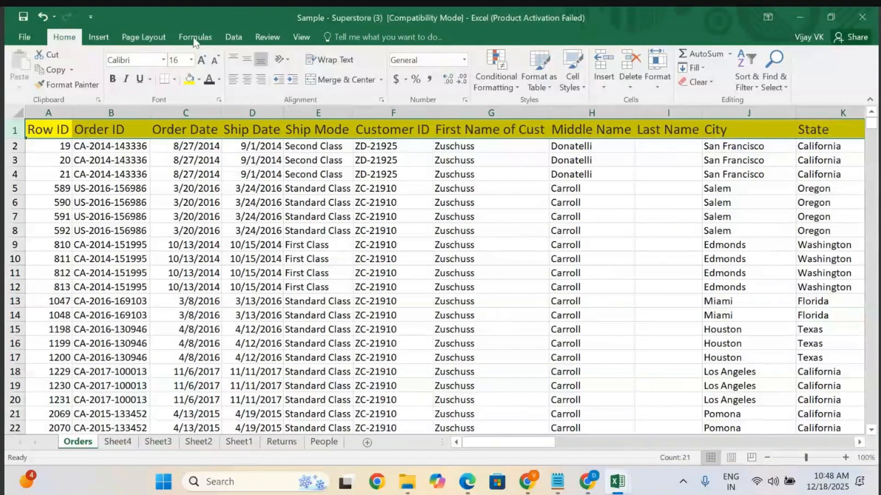
click(301, 37)
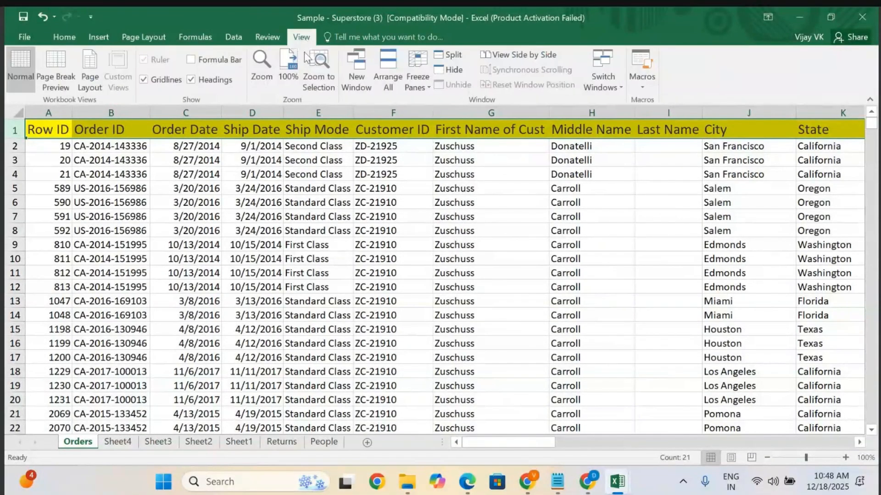
click(419, 86)
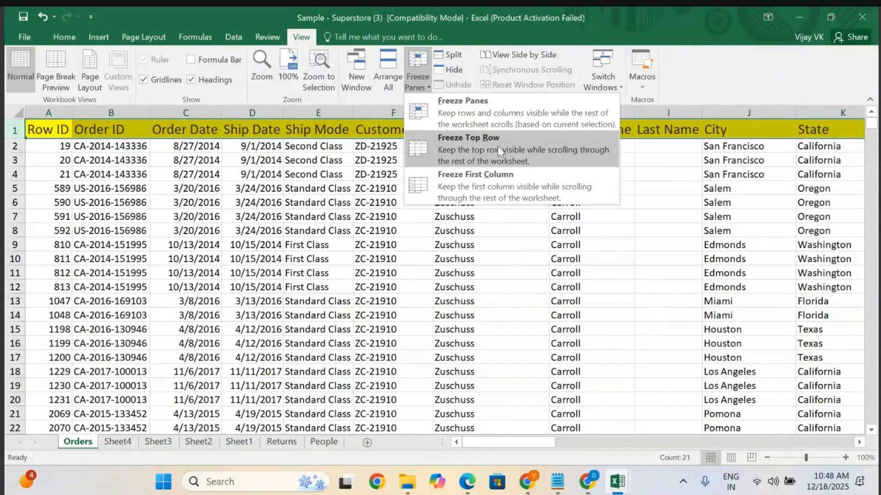
click(475, 150)
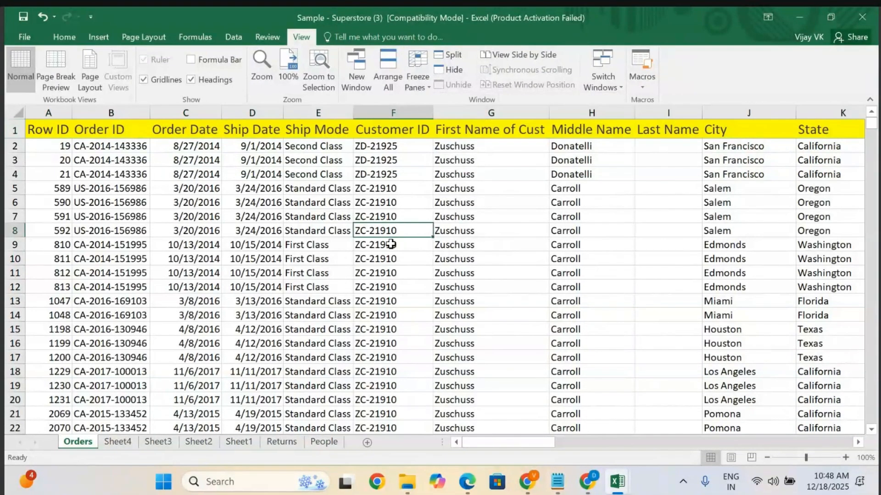
Scroll down and across the Orders sheet to check whether the frozen header row stays in view.
scroll(342, 315, down, 20)
scroll(344, 316, down, 20)
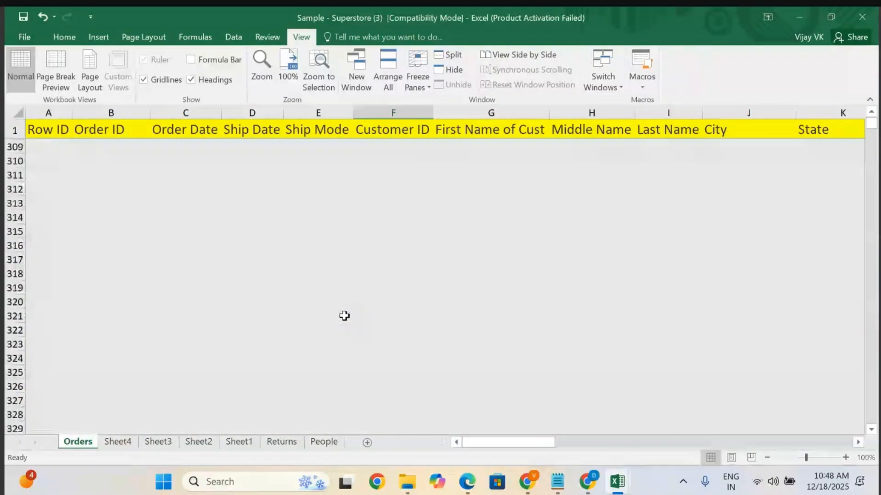
scroll(344, 316, down, 20)
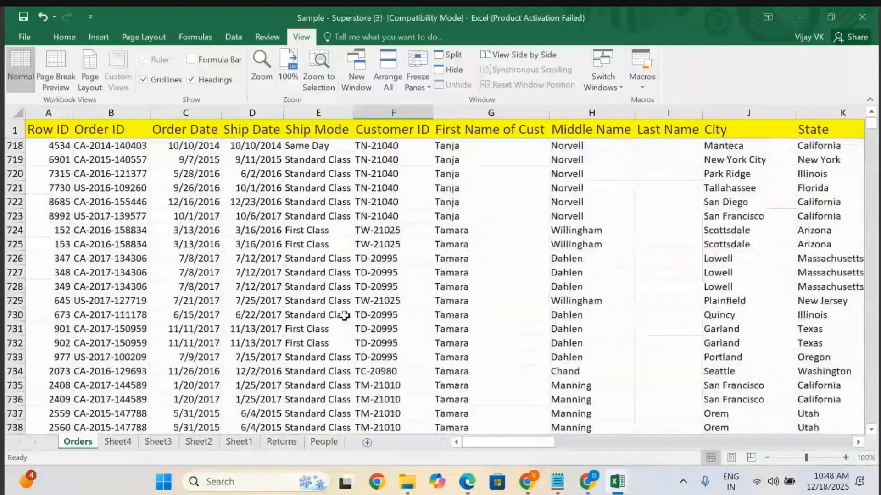
scroll(344, 315, down, 20)
scroll(344, 315, right, 2)
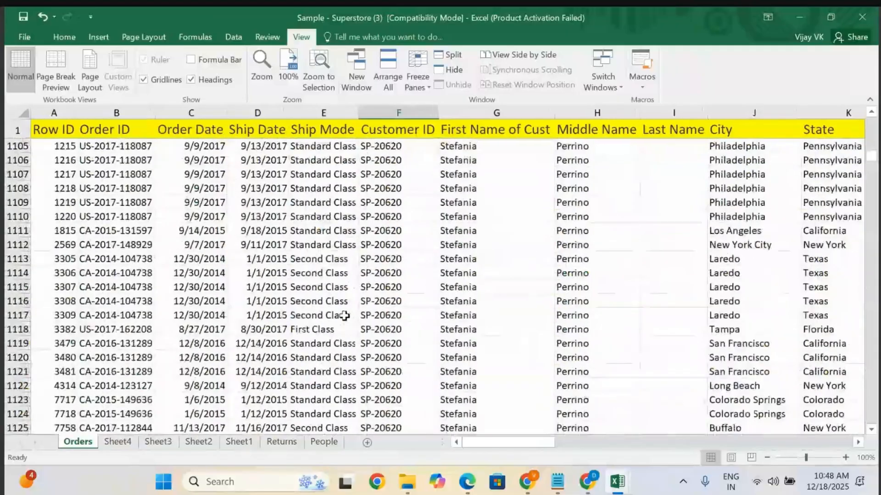
scroll(344, 316, right, 2)
scroll(344, 316, right, 4)
scroll(344, 315, up, 2)
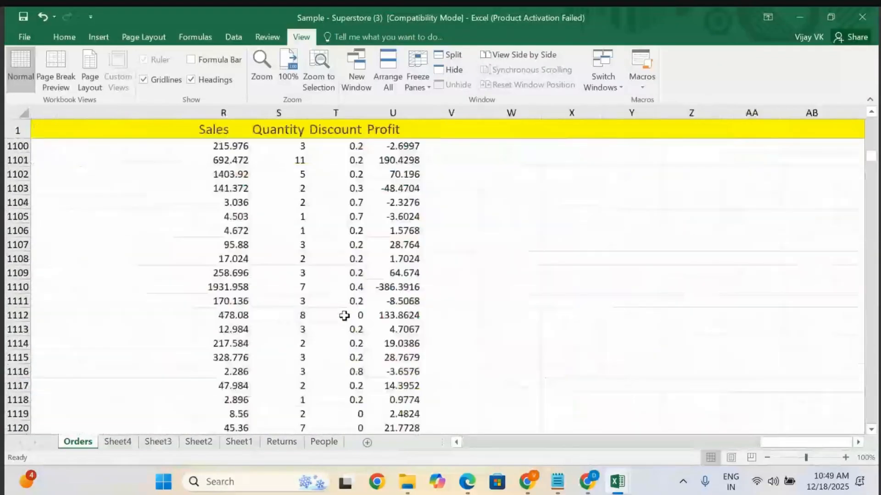
scroll(344, 315, left, 5)
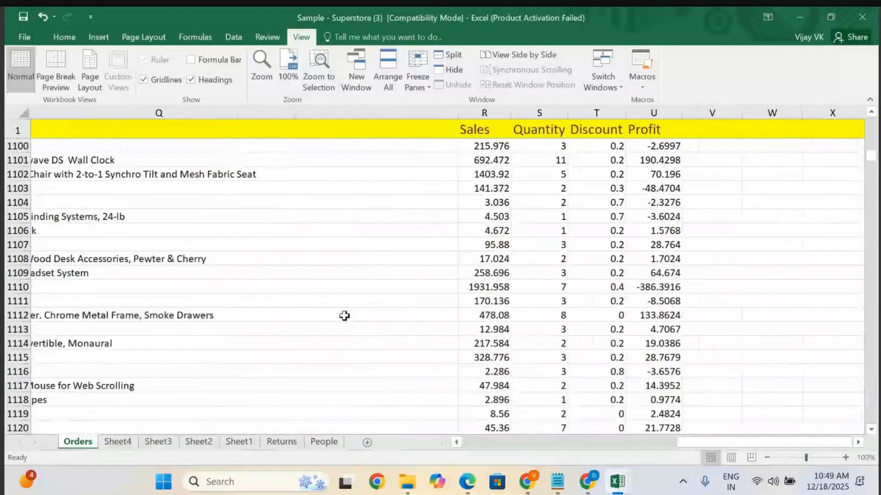
scroll(344, 316, down, 20)
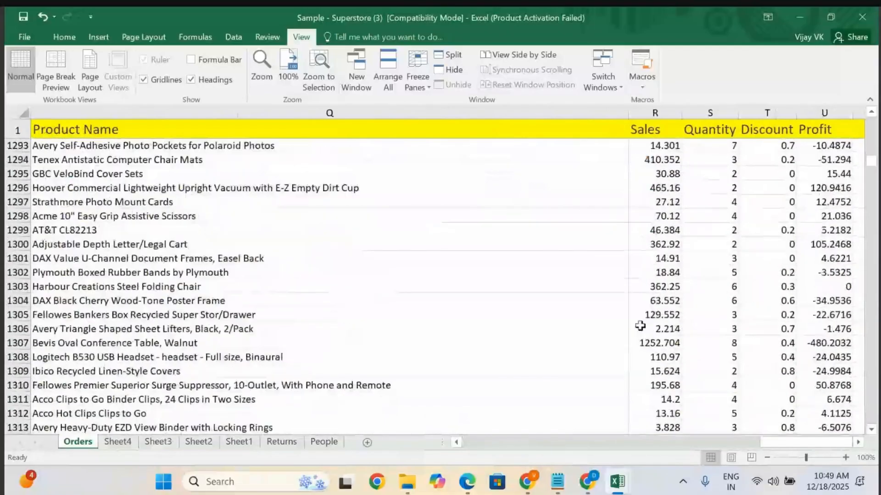
scroll(663, 357, down, 9)
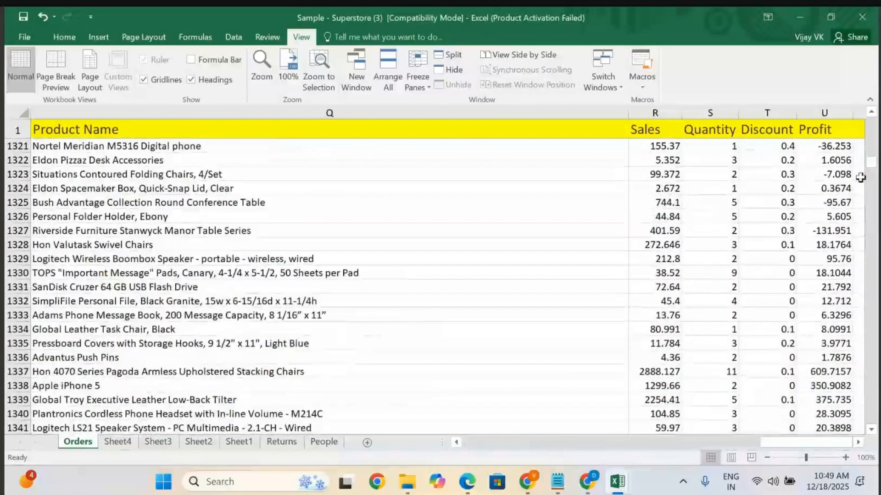
scroll(445, 356, up, 20)
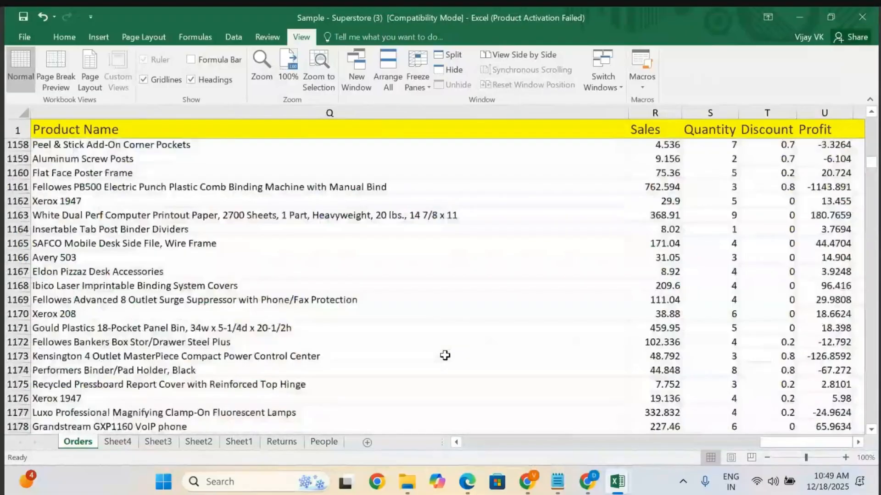
scroll(445, 356, up, 20)
scroll(445, 355, left, 10)
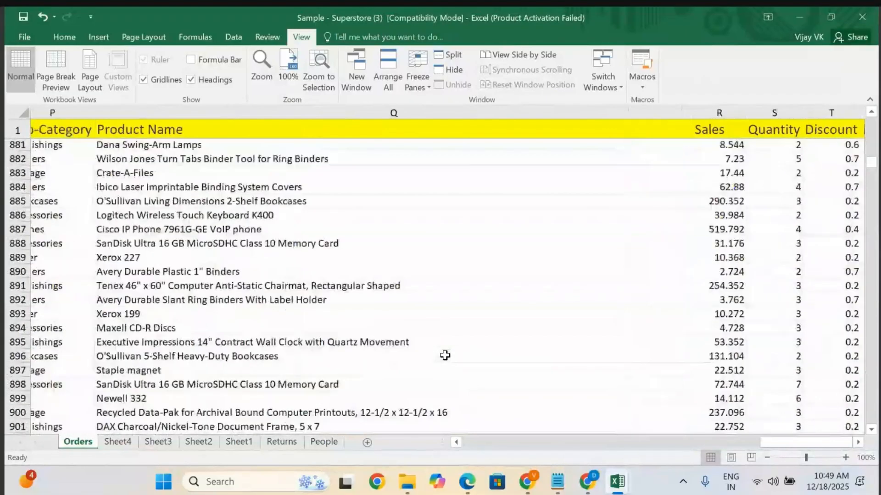
scroll(445, 355, up, 20)
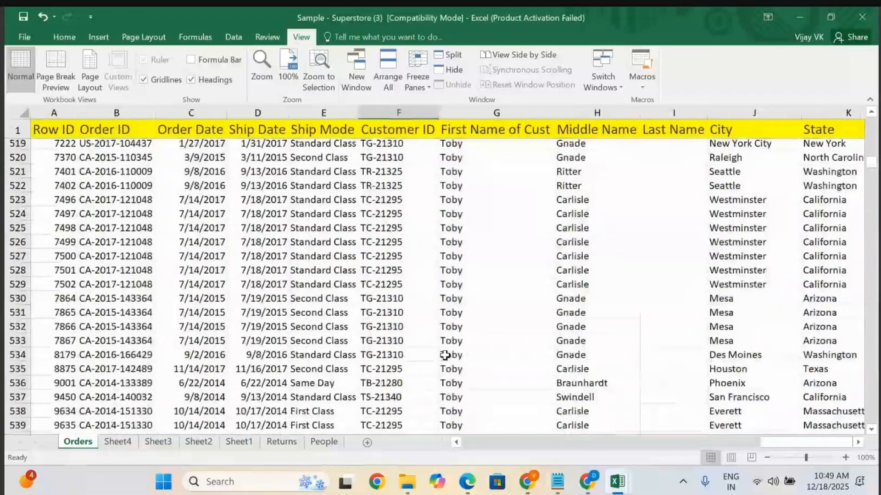
scroll(445, 356, up, 3)
Select the header row and apply all borders to its cells.
click(14, 130)
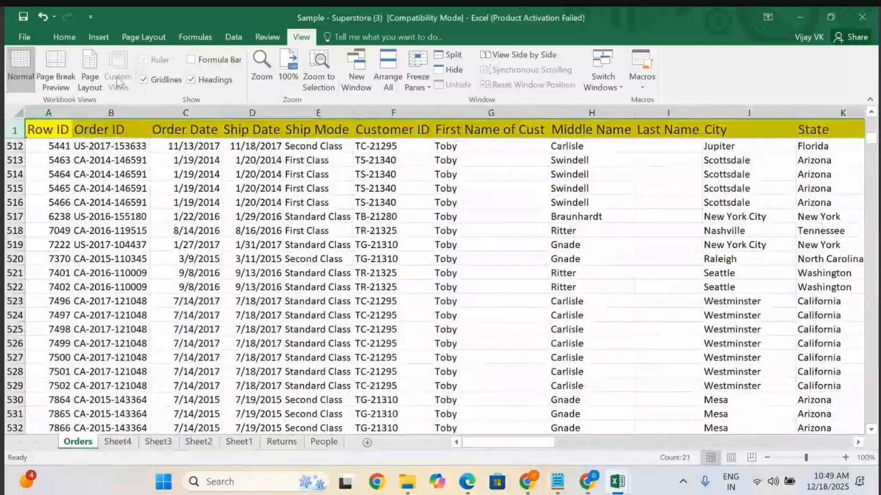
click(64, 37)
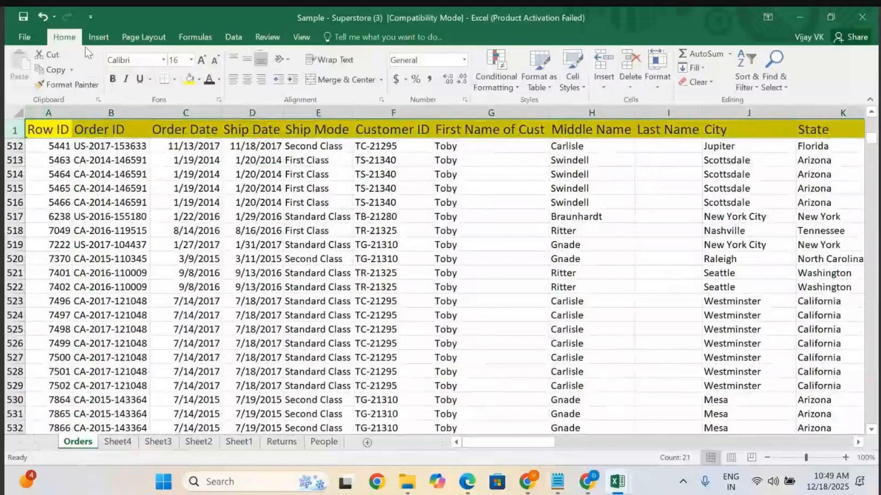
click(173, 80)
click(197, 194)
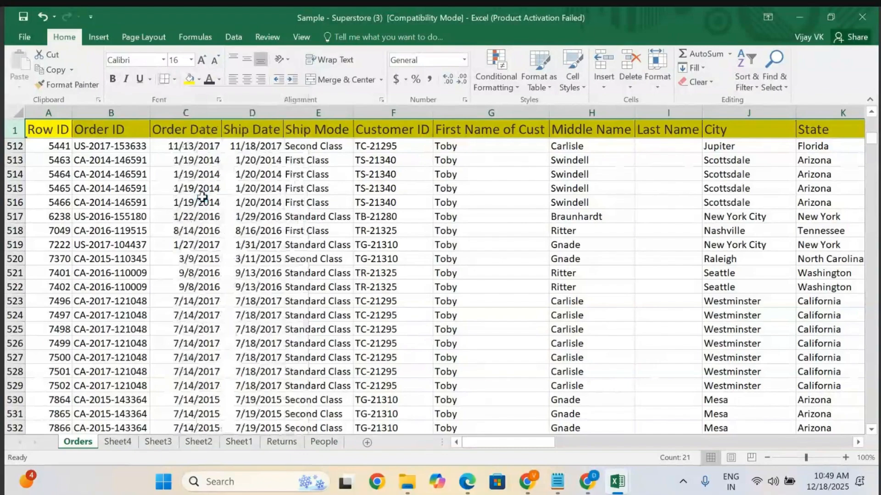
click(375, 233)
Scroll up and down the Orders sheet to examine the bordered header row.
scroll(375, 233, down, 20)
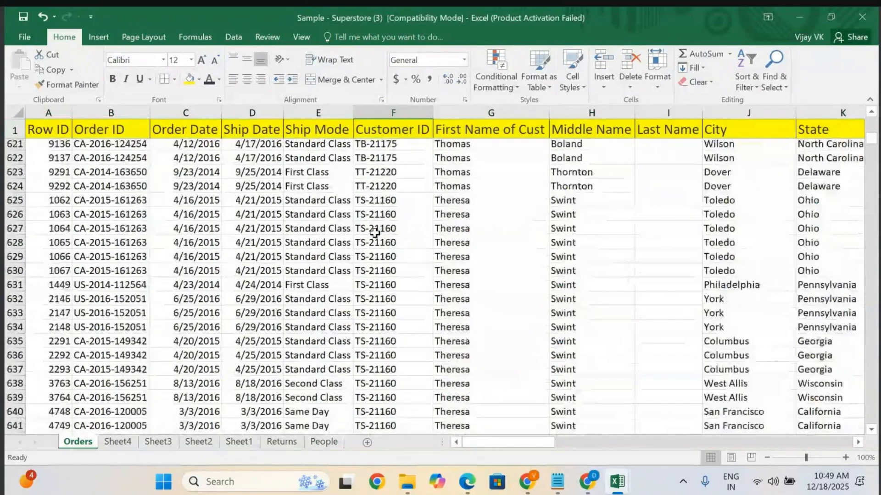
scroll(375, 233, up, 20)
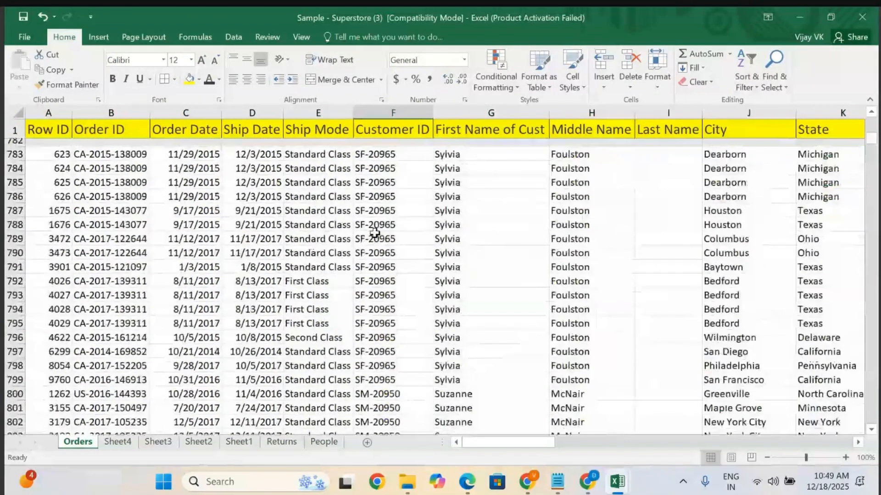
scroll(374, 233, up, 20)
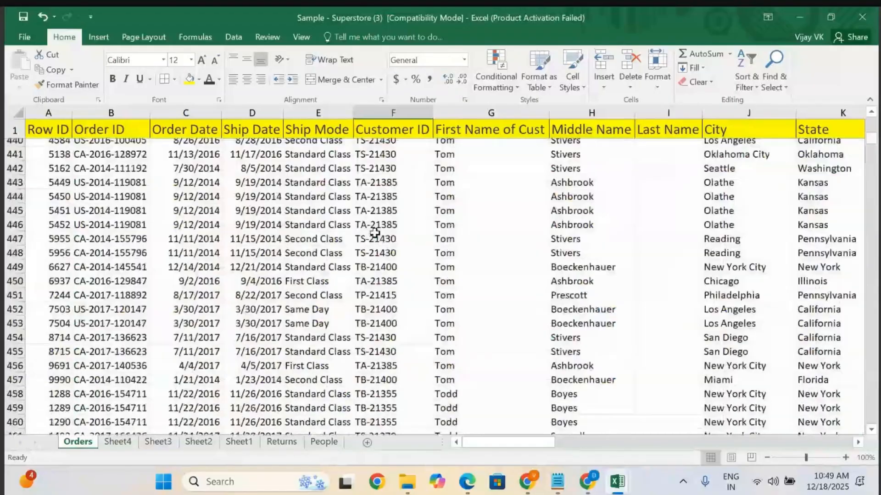
scroll(289, 253, up, 20)
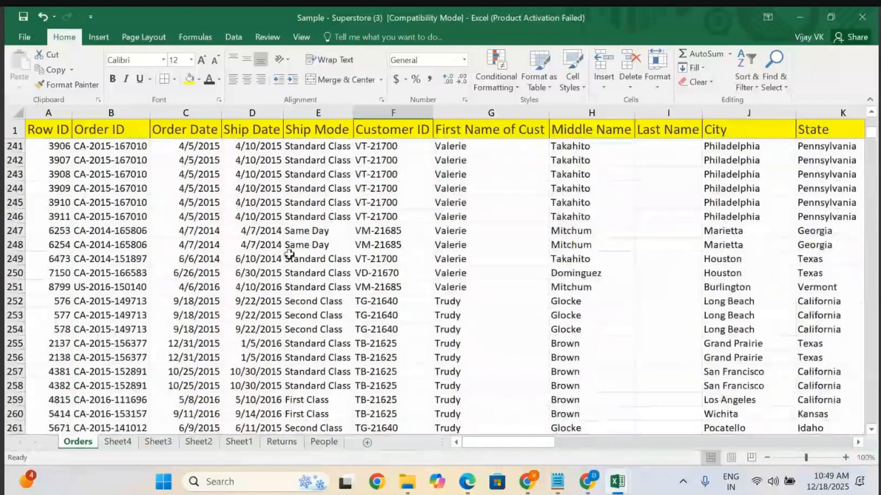
scroll(289, 254, up, 20)
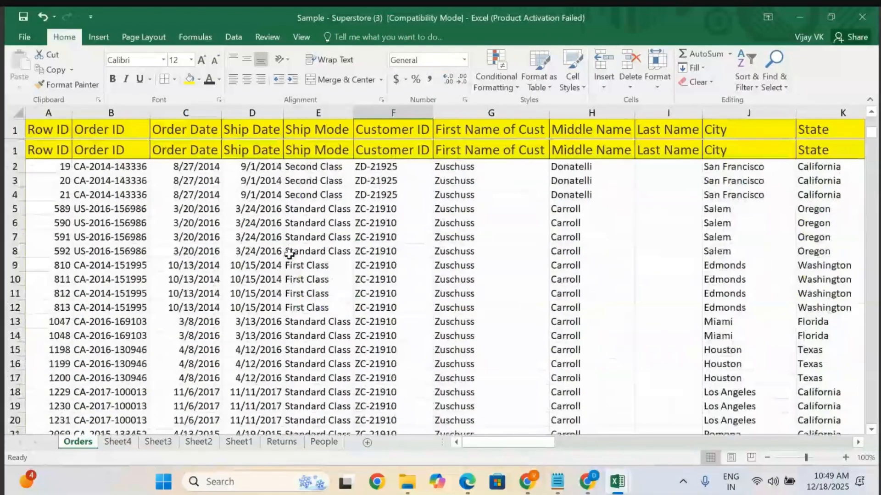
click(296, 329)
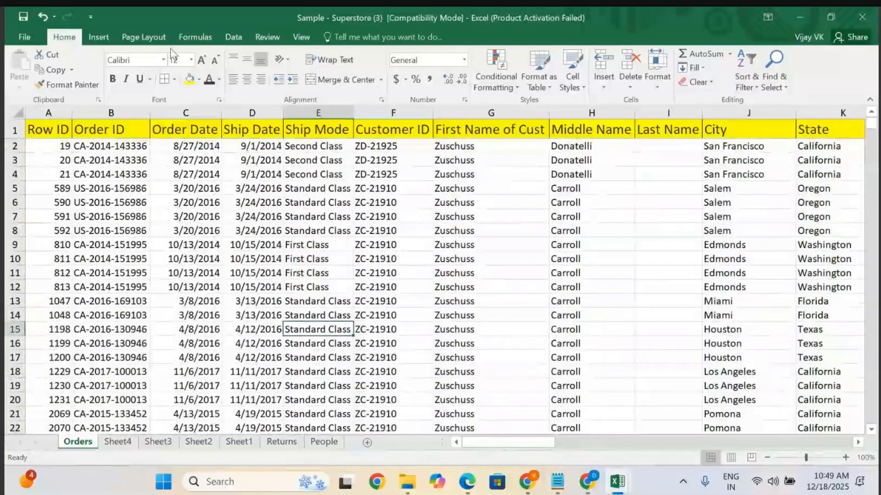
click(98, 36)
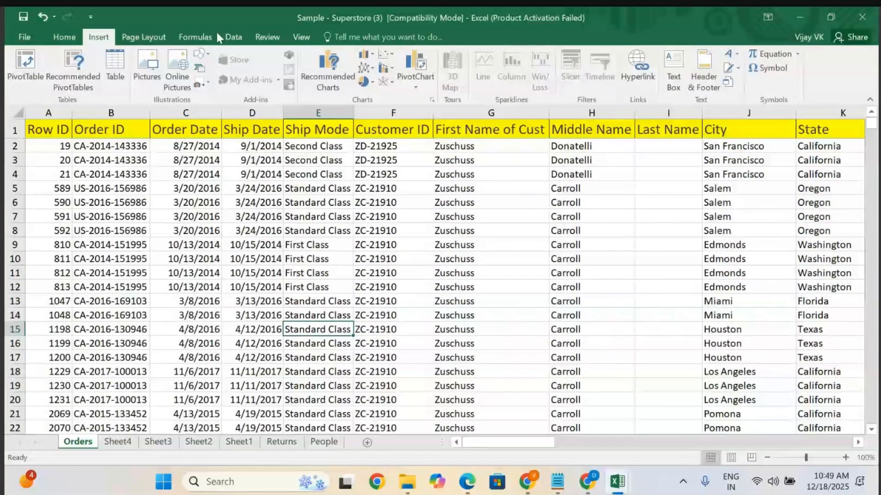
click(299, 37)
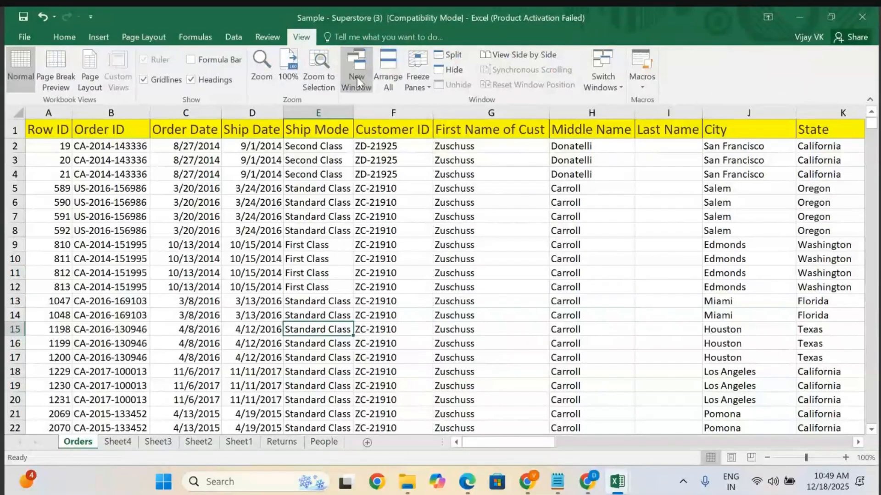
click(420, 78)
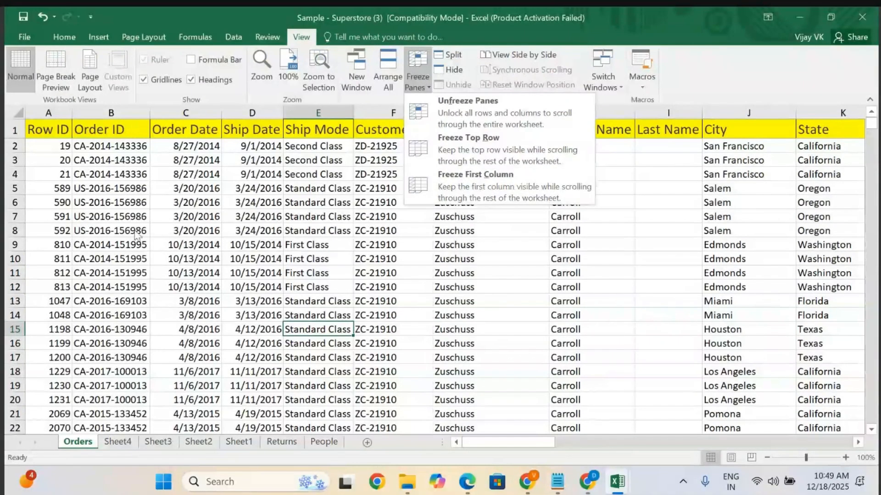
click(93, 224)
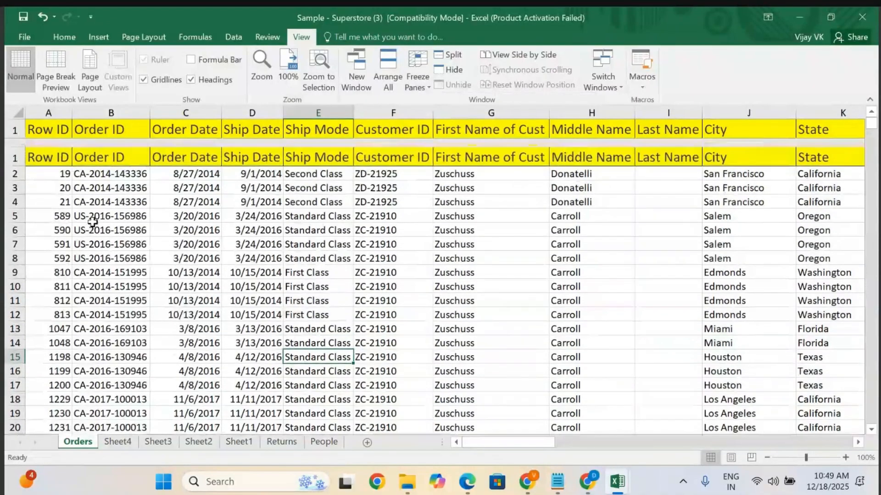
Hide column A, the Row ID column, of the Orders sheet.
click(52, 113)
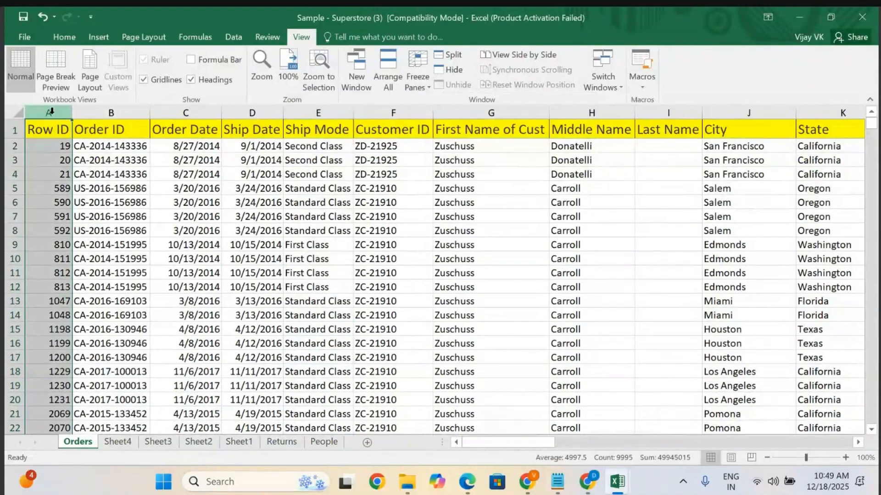
right_click(51, 110)
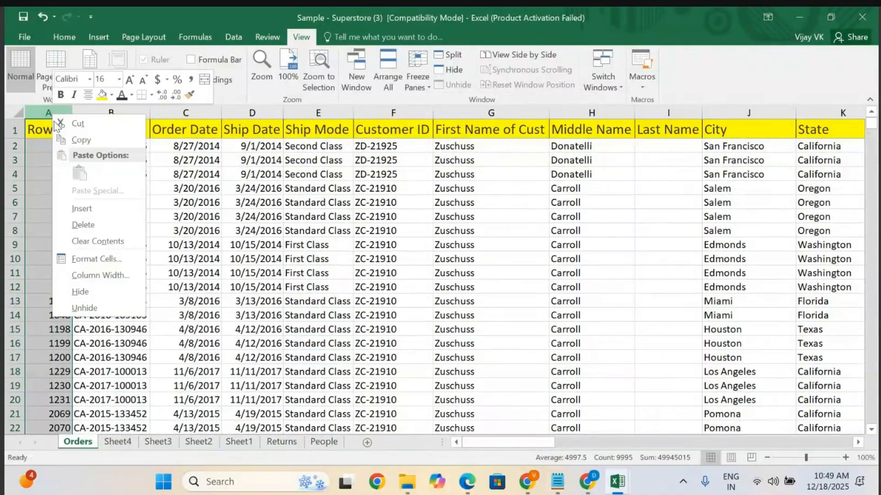
click(81, 292)
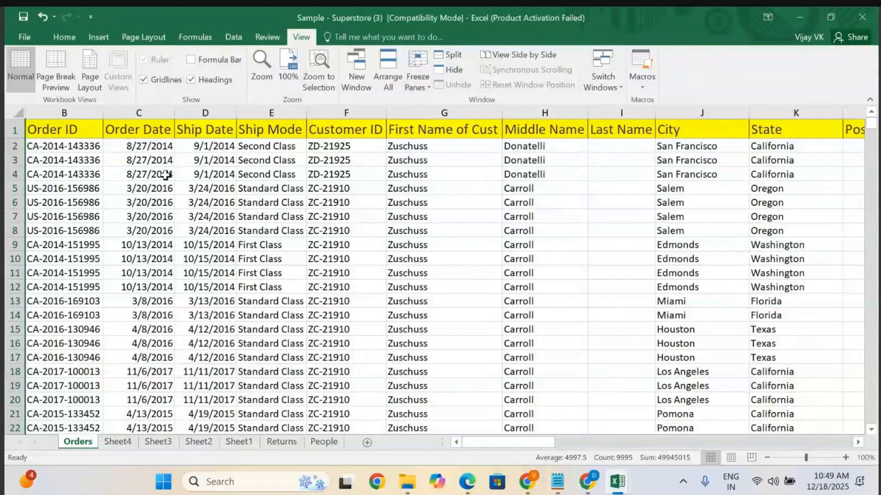
Freeze the first visible column, Order ID, so it stays in place while scrolling.
scroll(173, 205, down, 1)
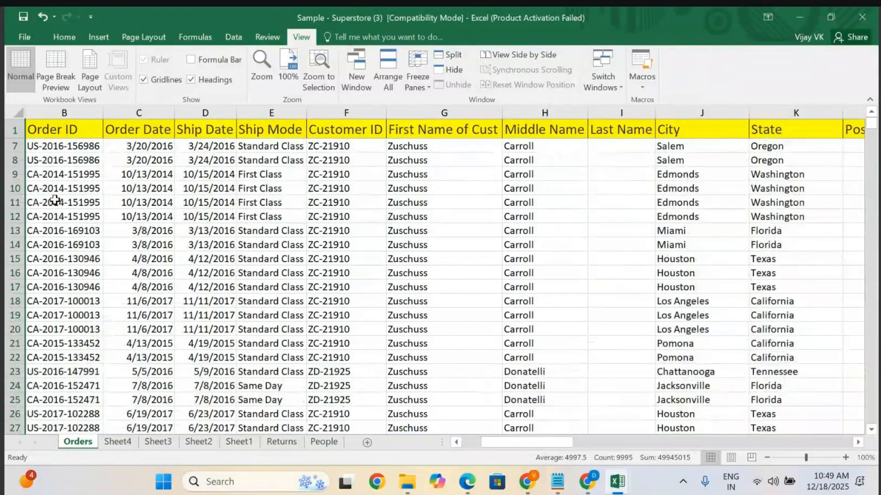
scroll(221, 269, down, 5)
scroll(220, 269, down, 20)
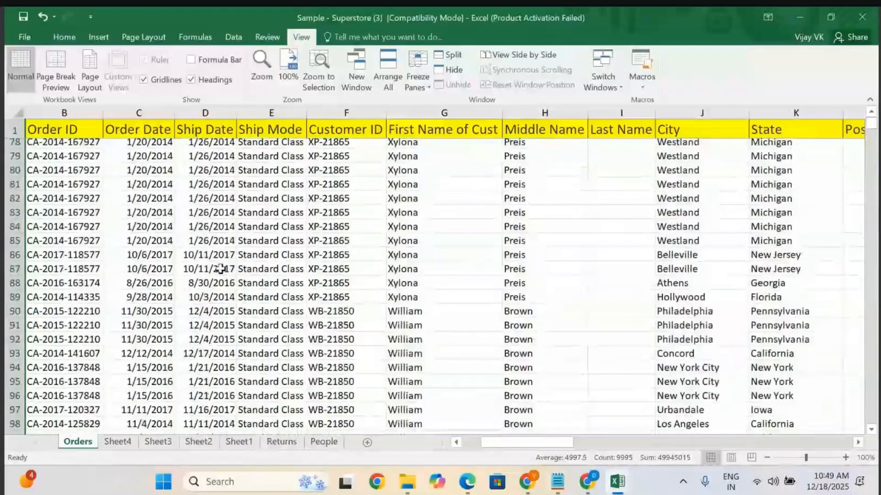
scroll(220, 269, up, 20)
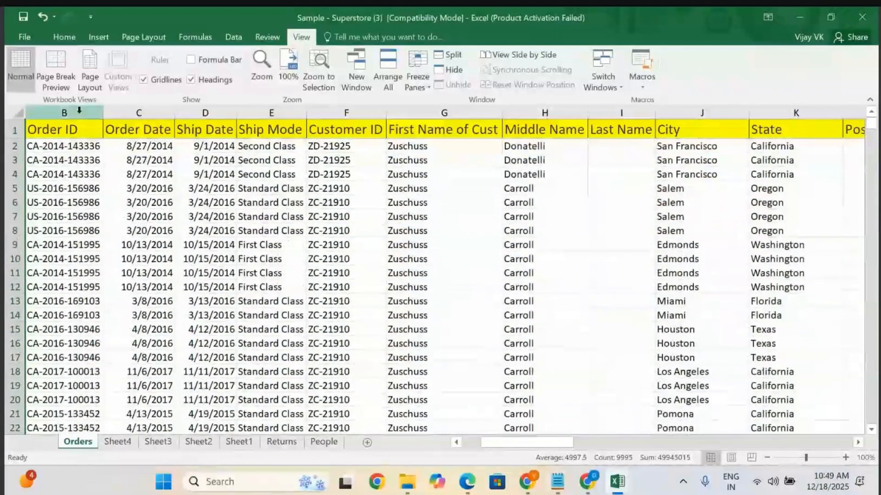
click(78, 110)
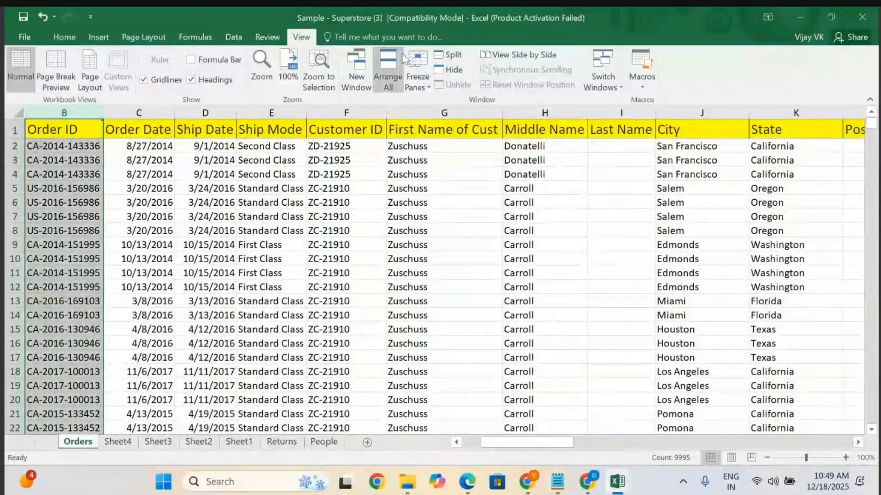
click(417, 74)
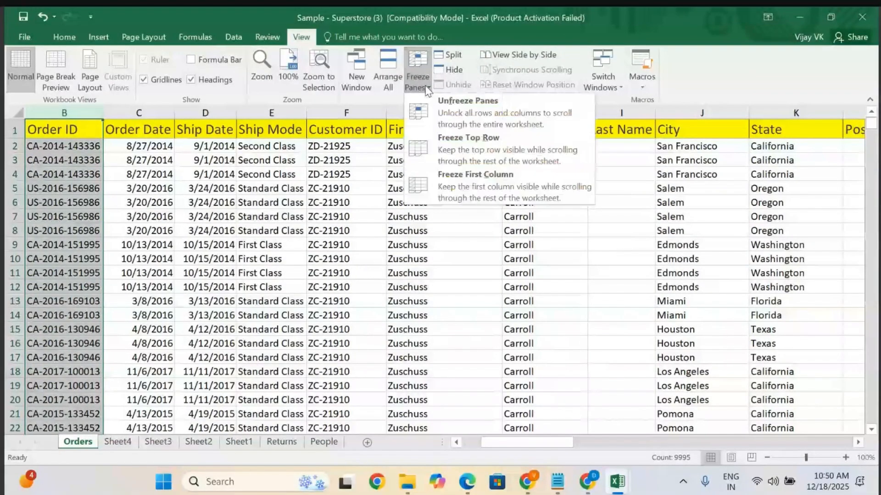
click(481, 185)
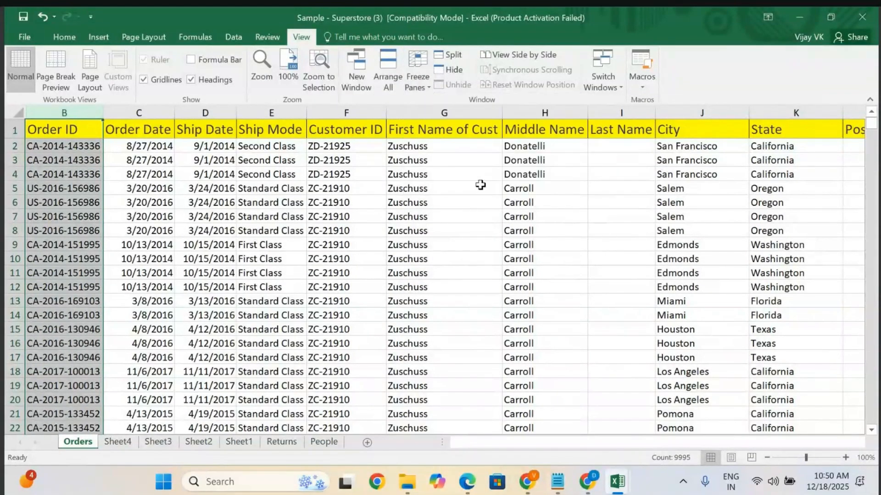
Scroll the sheet vertically and horizontally to examine the frozen first column.
click(246, 257)
scroll(246, 255, down, 20)
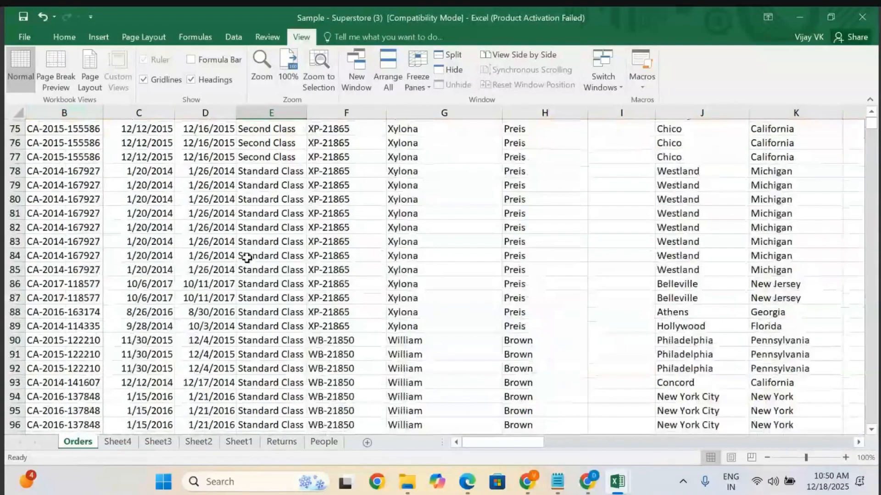
scroll(246, 258, up, 20)
scroll(246, 257, up, 3)
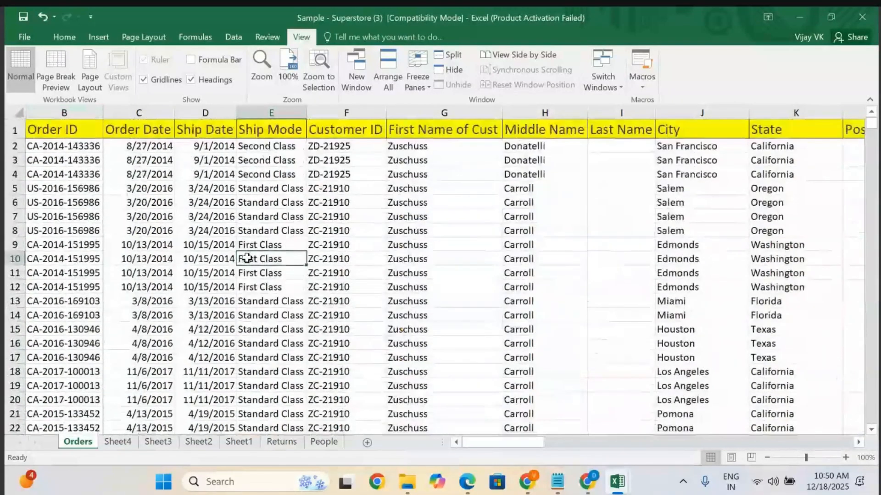
scroll(246, 257, left, 1)
scroll(247, 259, right, 1)
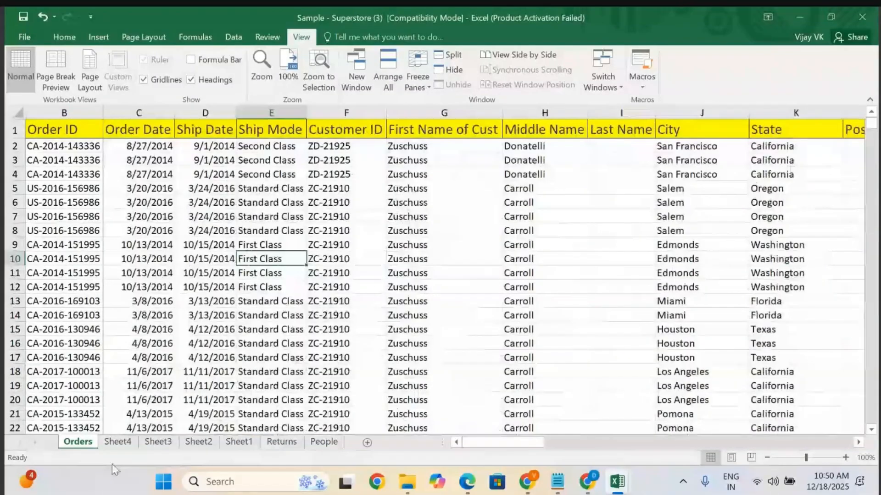
Switch to Sheet4 and back to the Orders sheet, then scroll up and down through the order rows.
click(118, 442)
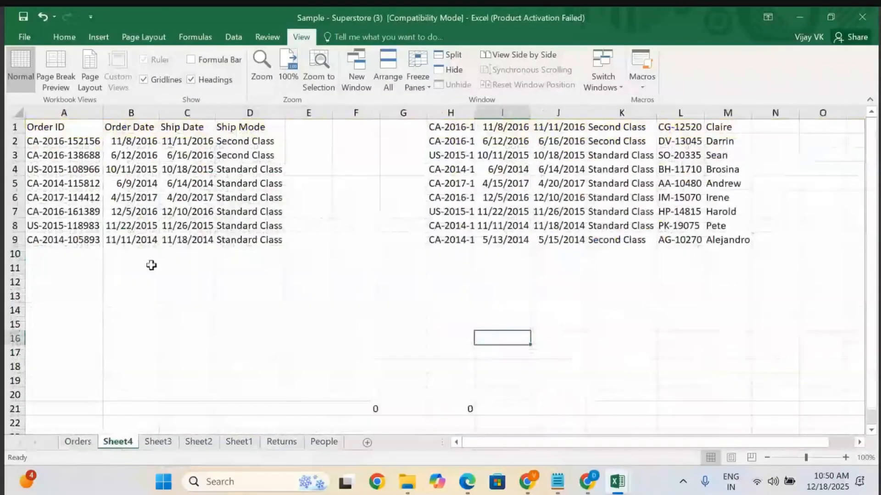
click(69, 113)
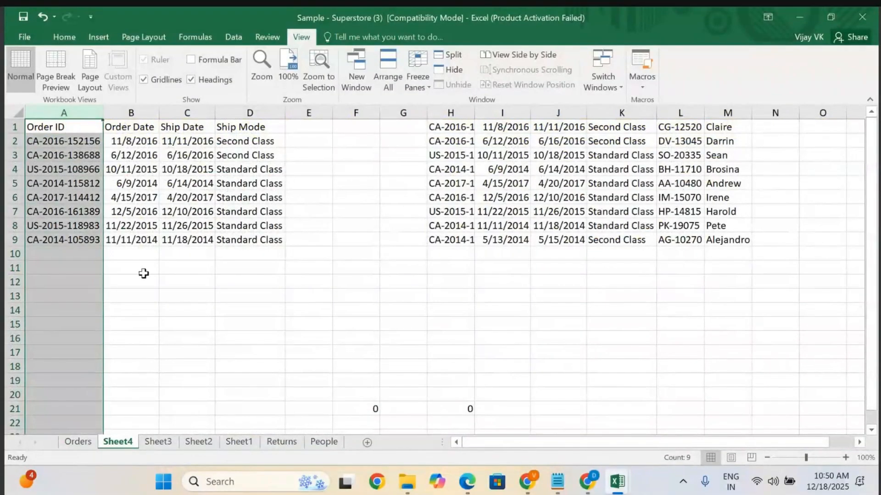
click(144, 274)
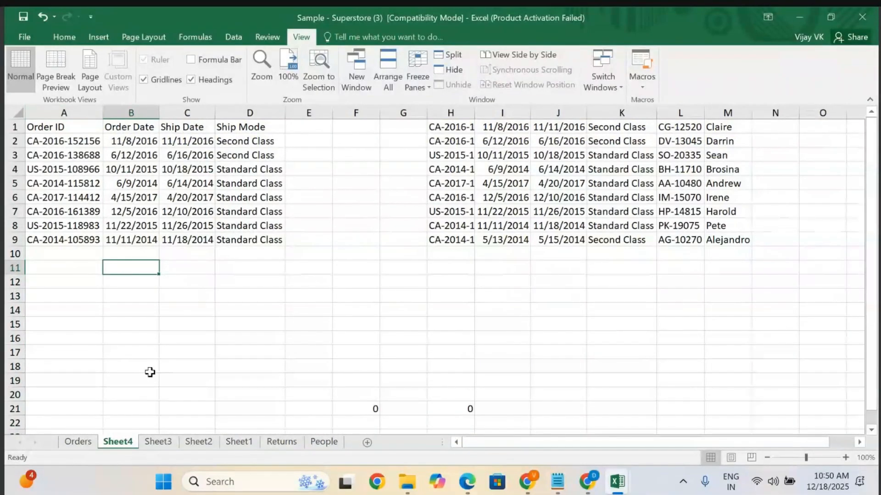
click(72, 448)
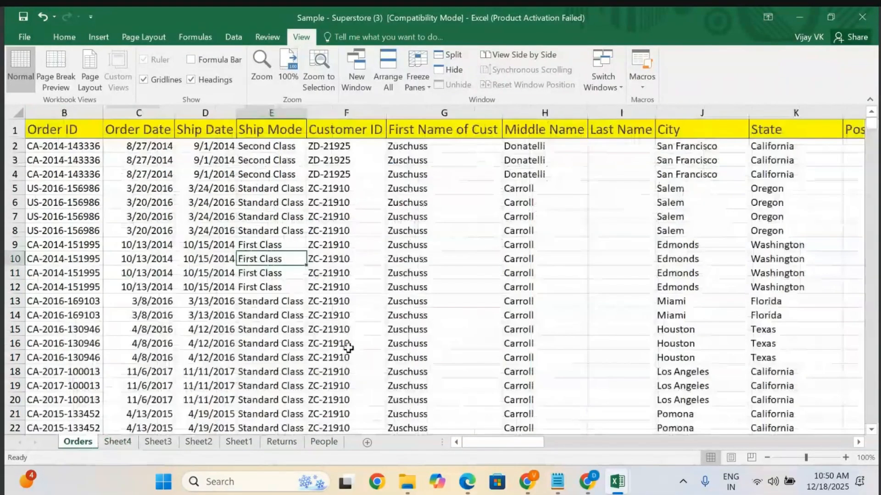
scroll(349, 348, down, 15)
scroll(348, 348, up, 15)
scroll(349, 348, down, 20)
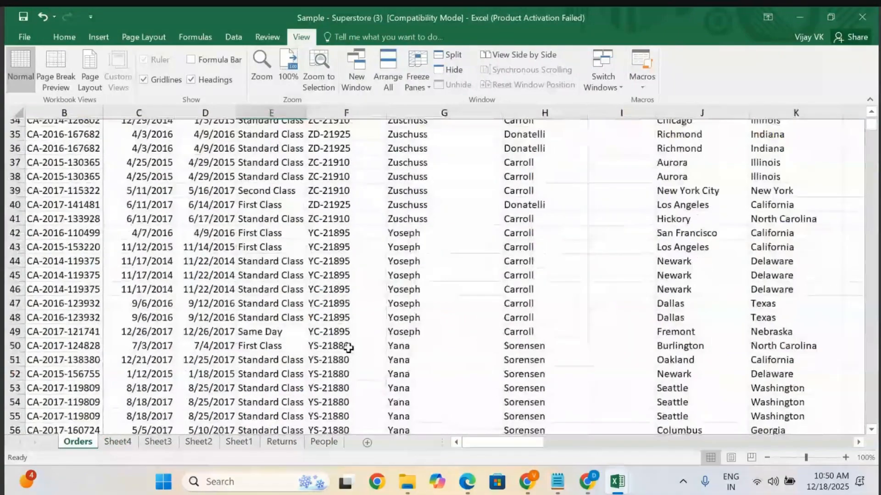
scroll(348, 349, down, 20)
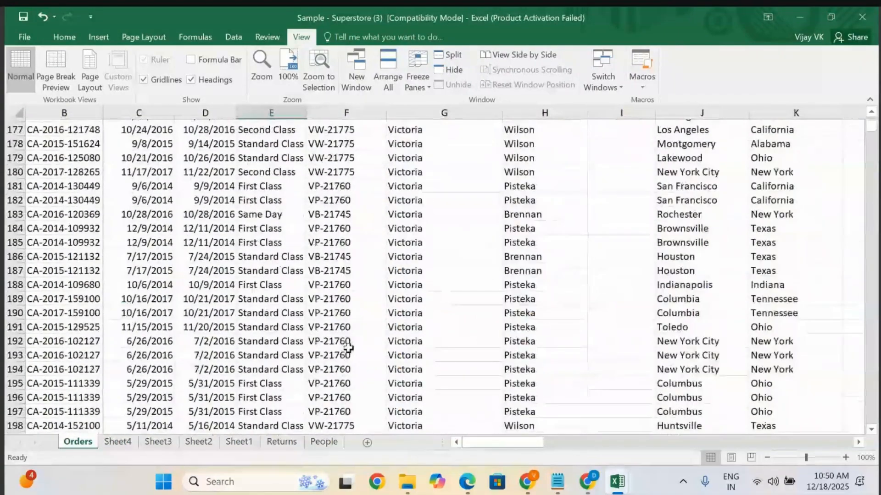
scroll(253, 361, down, 20)
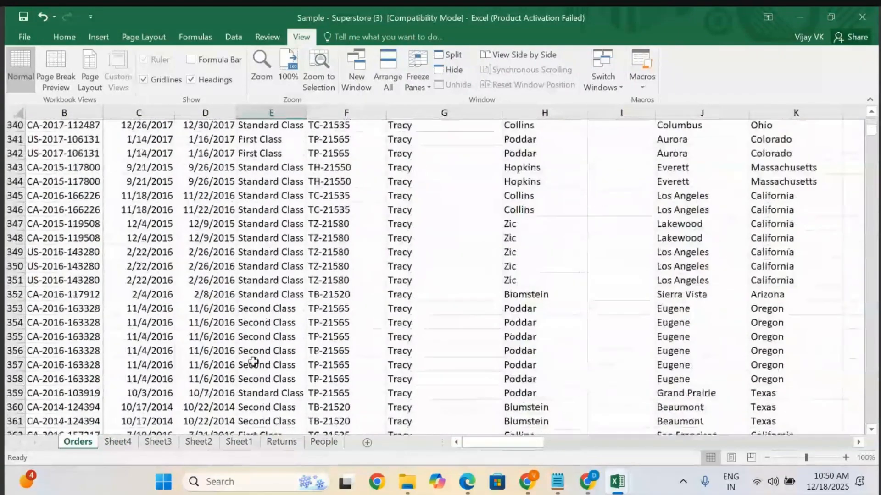
scroll(253, 362, up, 20)
scroll(253, 362, up, 20)
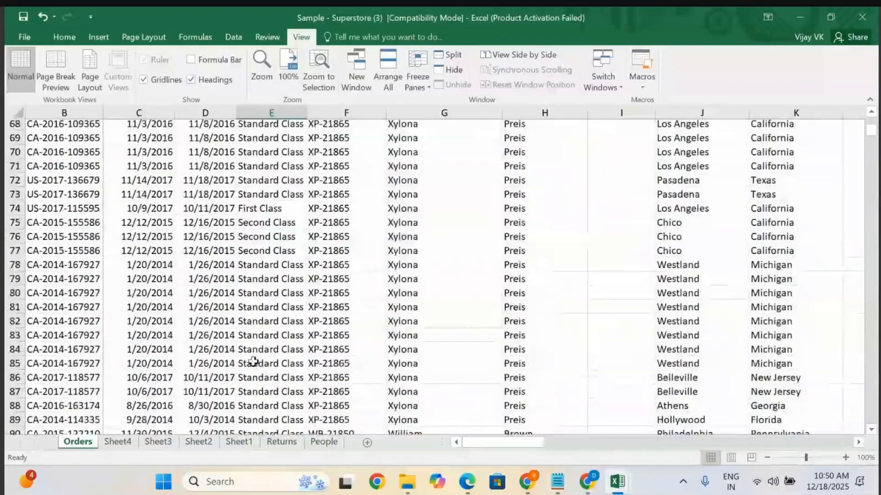
scroll(253, 362, up, 20)
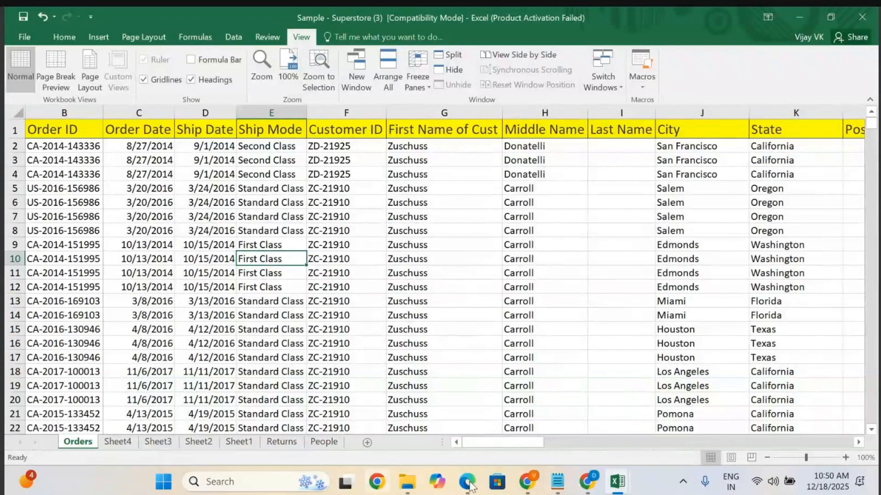
Switch to the Excel Data workbook and browse its Sheet2 and Orders sheets.
mouse_move(629, 487)
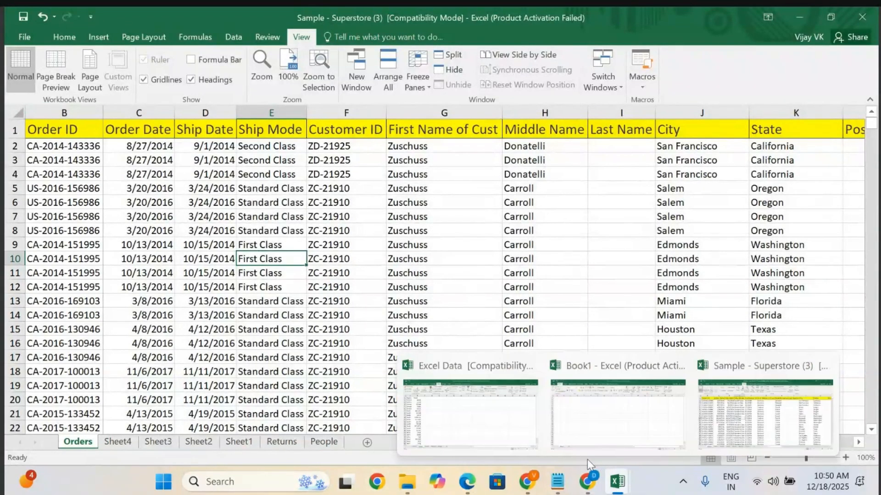
click(464, 417)
scroll(83, 346, down, 4)
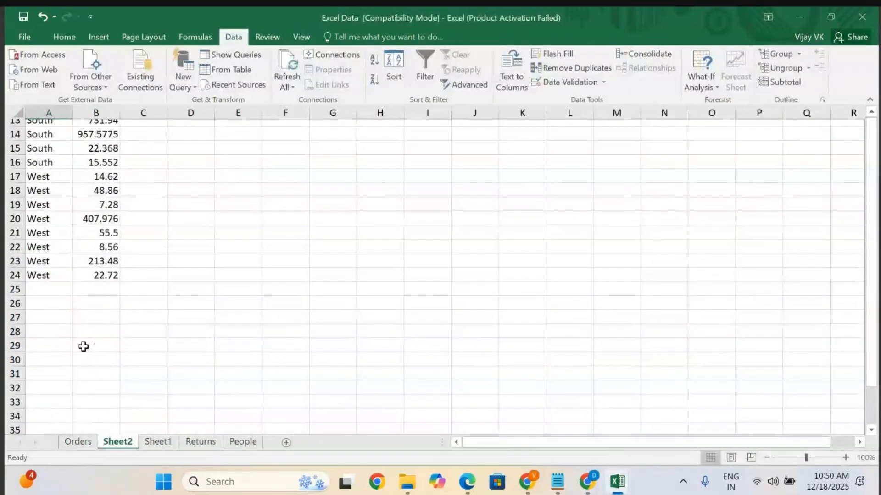
scroll(82, 345, up, 4)
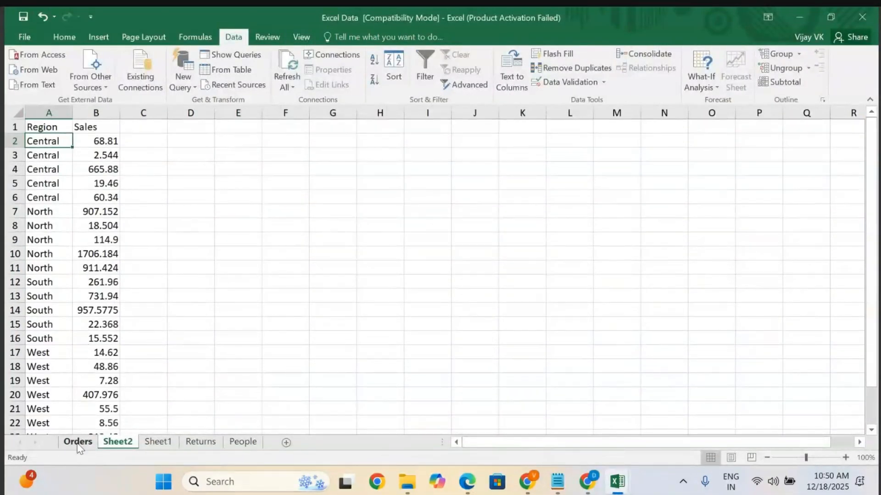
click(78, 442)
scroll(132, 320, left, 5)
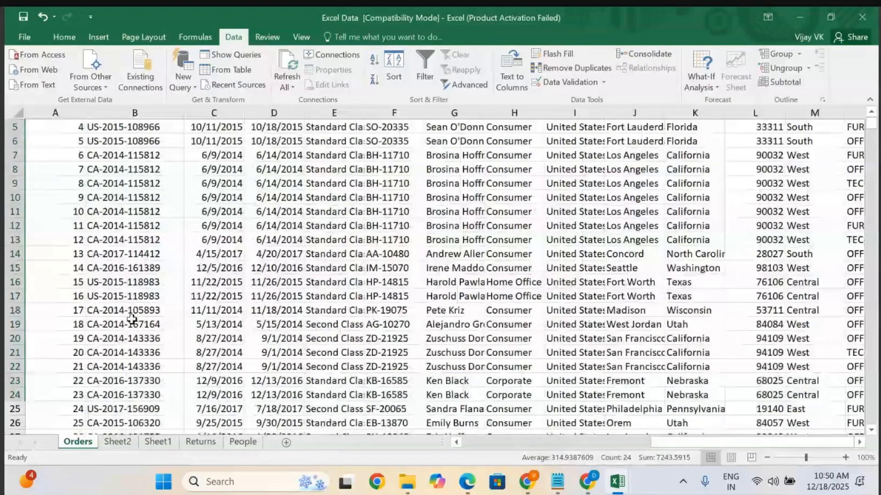
click(214, 254)
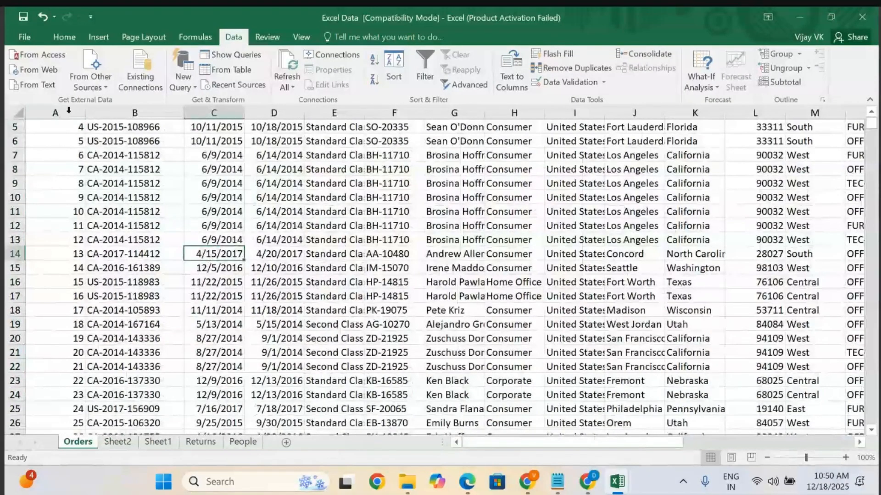
click(100, 192)
scroll(99, 192, up, 2)
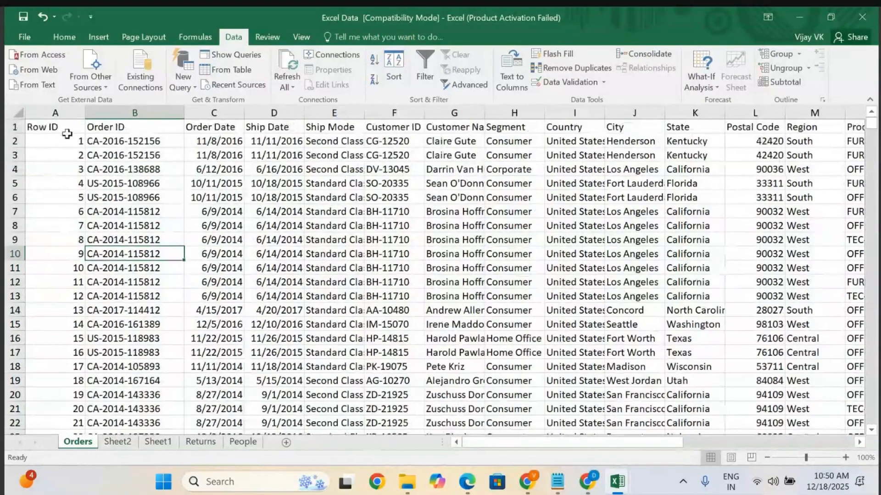
Freeze the first column, Row ID, of the Orders sheet so it stays visible while scrolling.
click(56, 113)
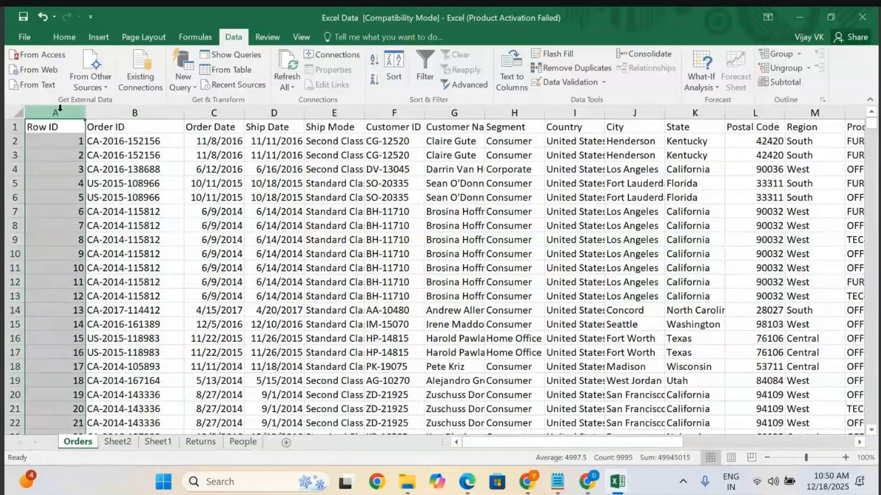
click(95, 295)
click(73, 141)
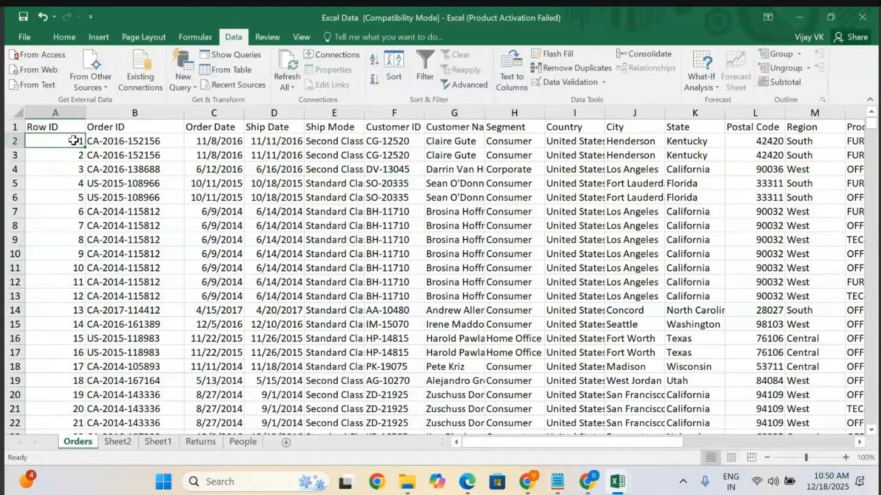
key(shift+Down)
key(shift+Down)
key(shift+Down)
key(shift+Down)
key(shift+Down)
key(shift+Down)
key(shift+Down)
key(shift+Down)
key(shift+Down)
key(shift+Down)
key(shift+Down)
key(shift+Down)
key(shift+Down)
key(shift+Down)
key(shift+Down)
key(shift+Down)
key(shift+Down)
key(shift+Down)
key(shift+Down)
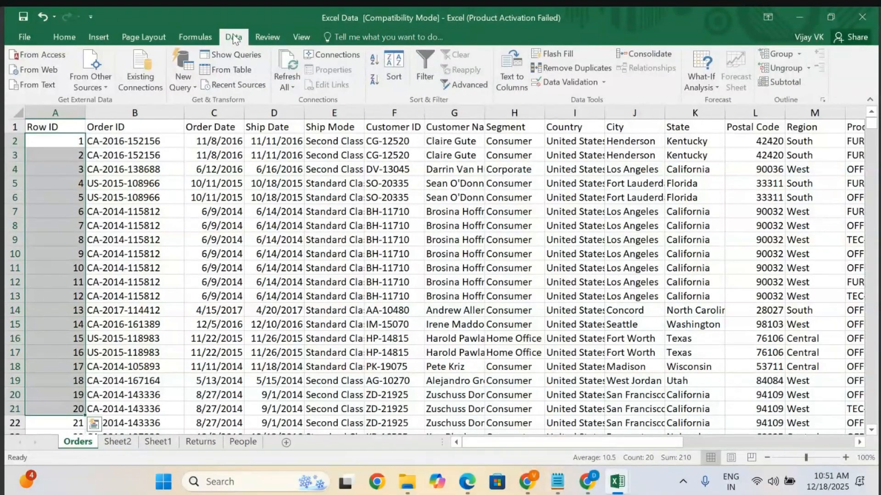
click(299, 37)
click(414, 76)
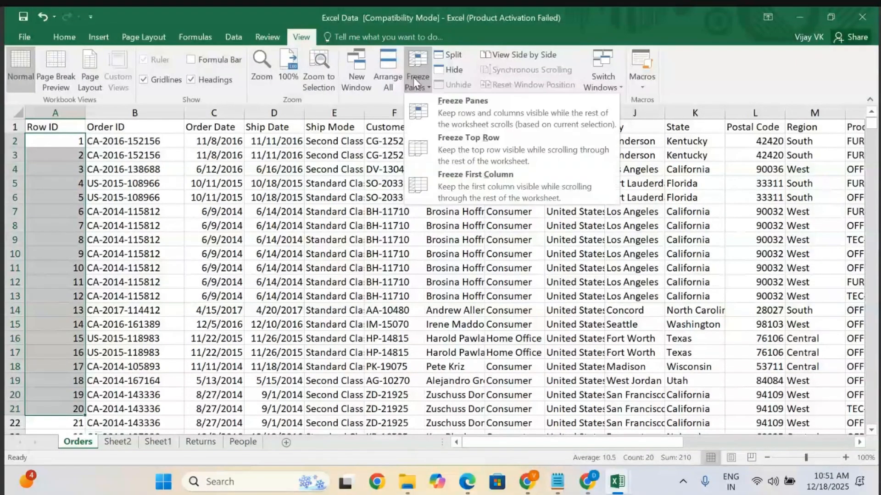
click(475, 180)
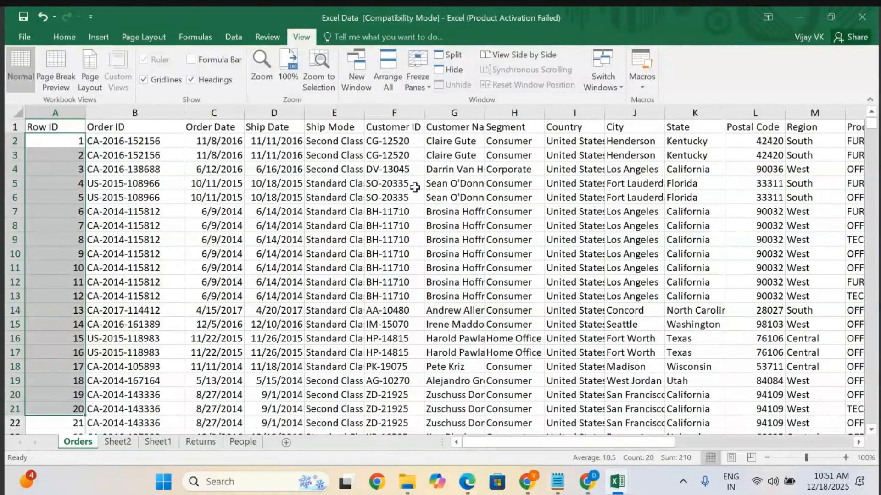
Scroll the Orders sheet down and up to examine the frozen Row ID column.
click(197, 252)
scroll(196, 252, down, 10)
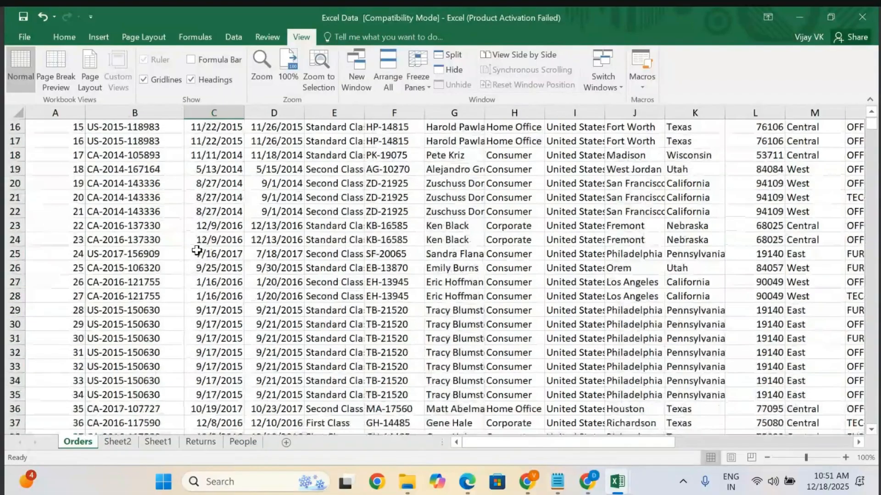
scroll(196, 252, up, 10)
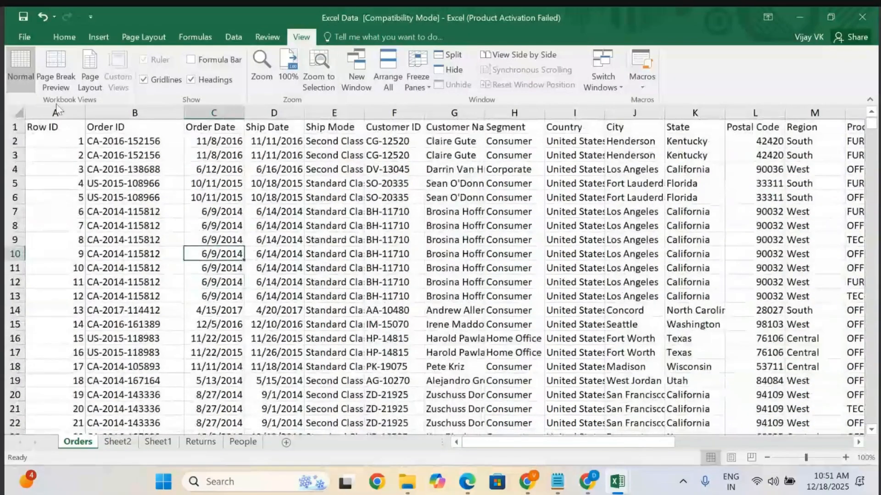
click(77, 111)
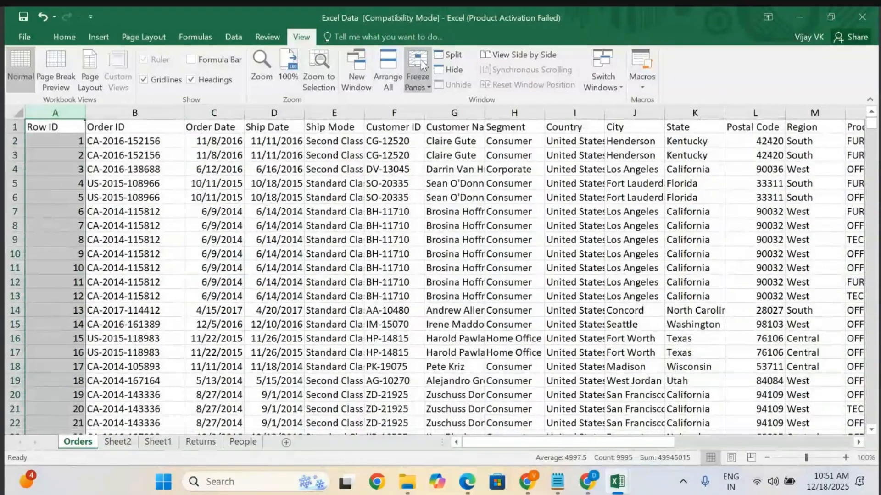
click(415, 79)
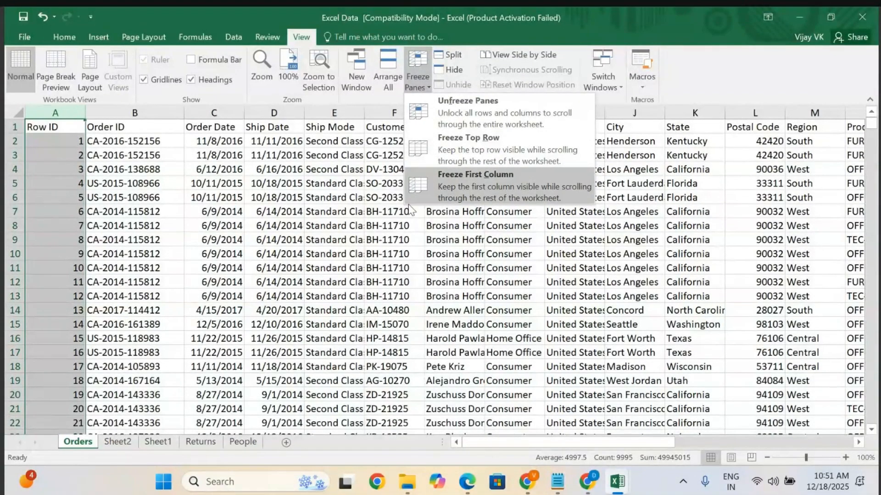
click(225, 240)
Insert a new blank column before the Row ID column of the Orders sheet.
click(68, 149)
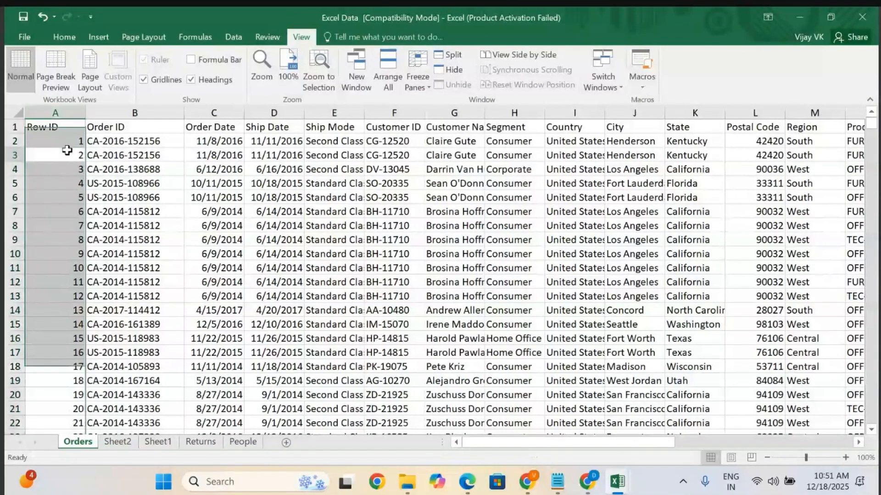
click(66, 114)
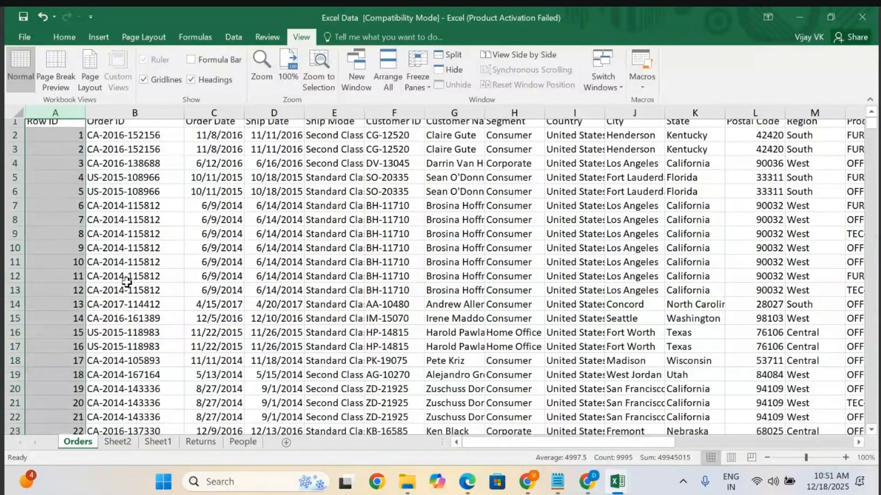
scroll(57, 143, down, 4)
scroll(57, 144, up, 4)
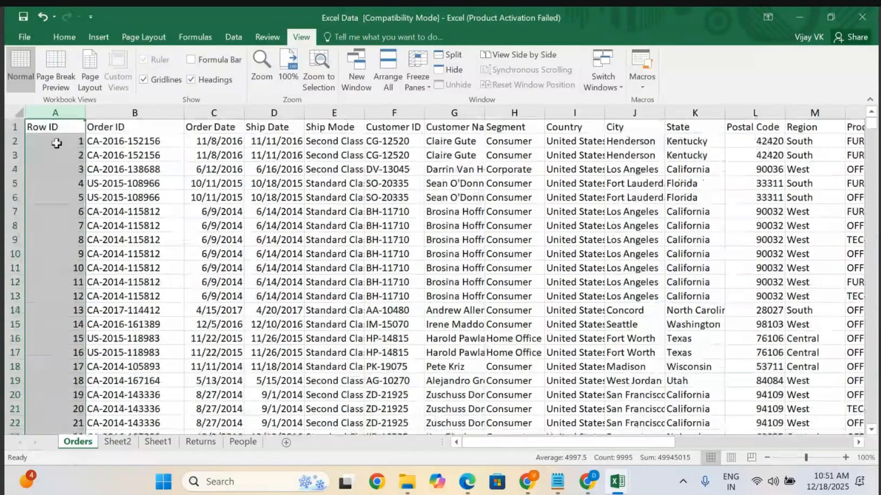
right_click(42, 114)
click(71, 207)
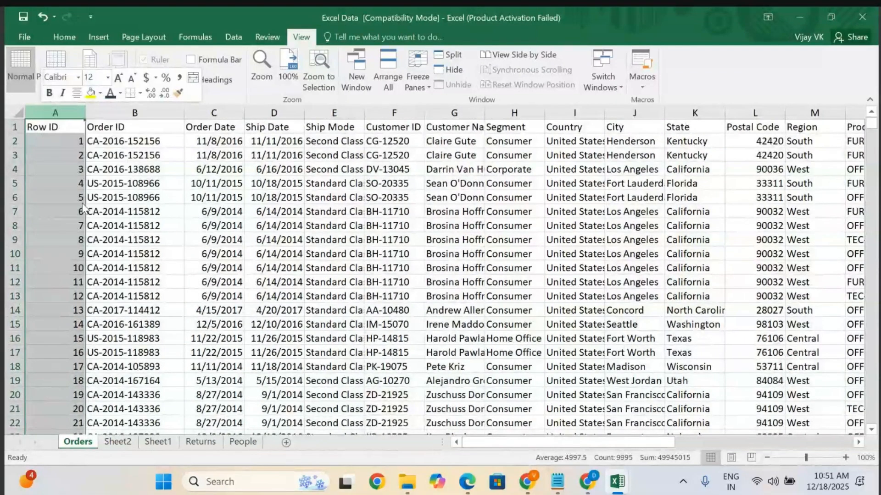
Enter the header Name in the new column and D Mart in the first row below it.
click(66, 129)
text(Mane)
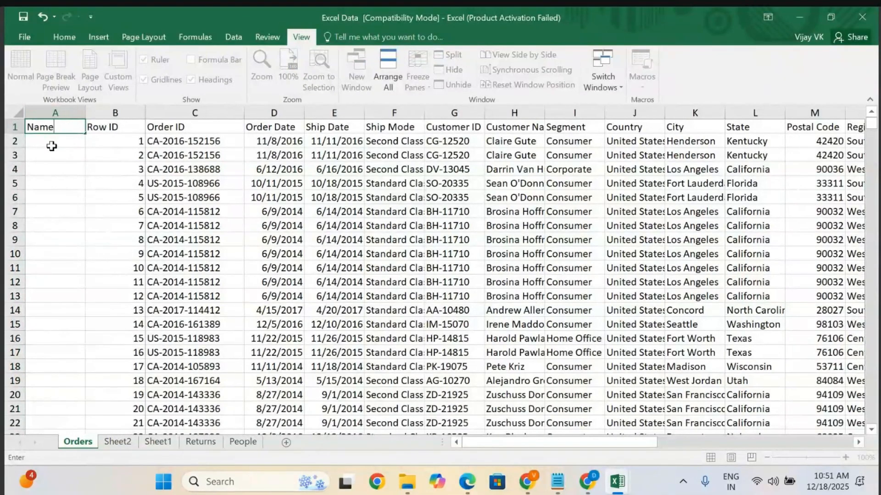
click(51, 146)
text(D Mart)
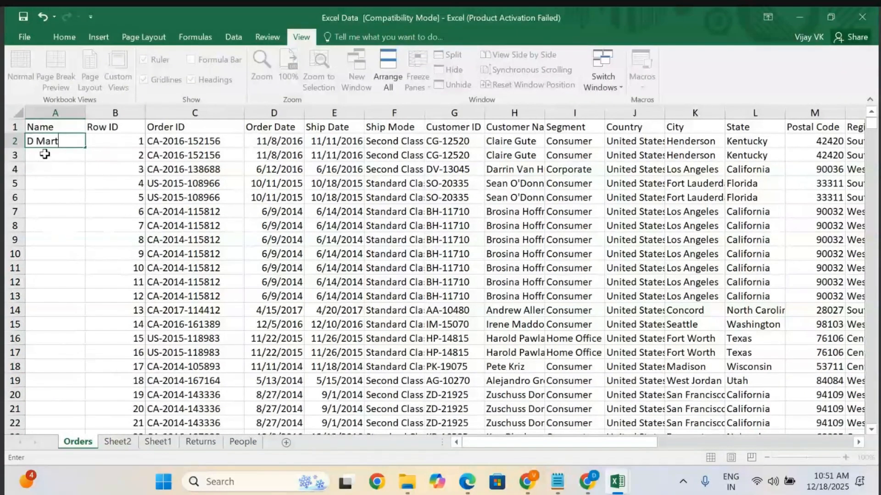
Enter Lulu Mall, BMW and Telsa in the Name column beneath D Mart.
click(44, 154)
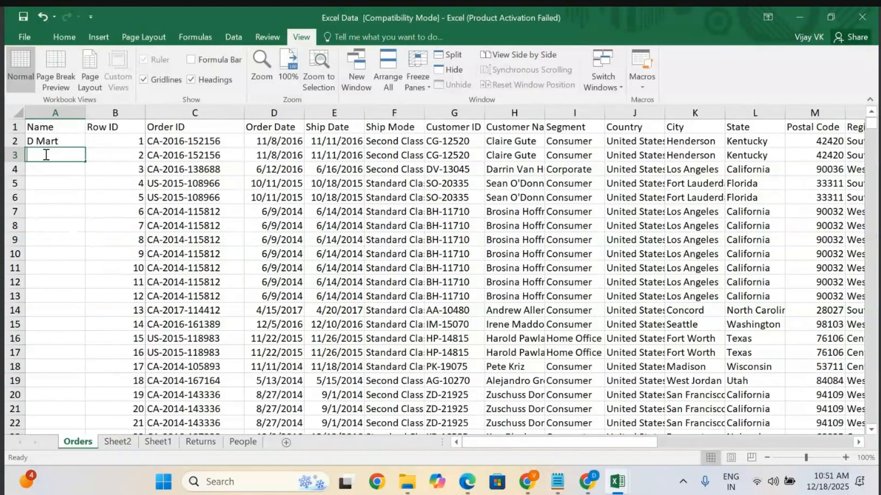
text(Lulu Mall)
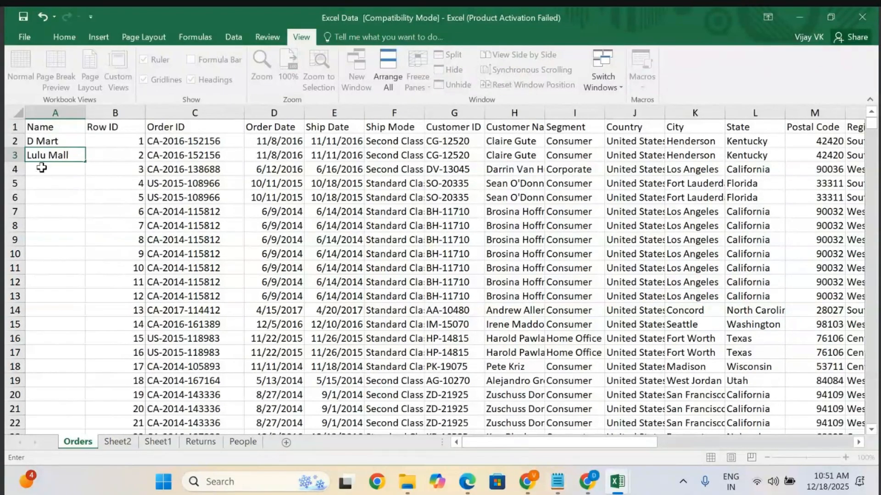
click(42, 168)
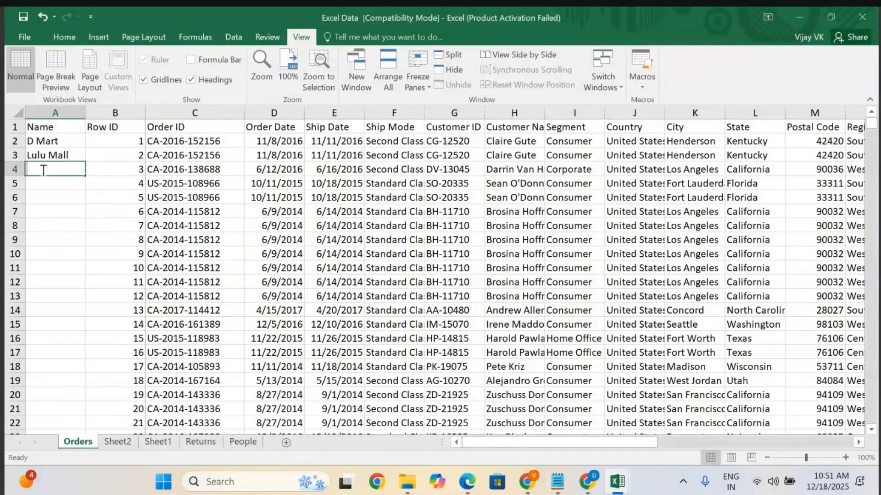
text(BMW)
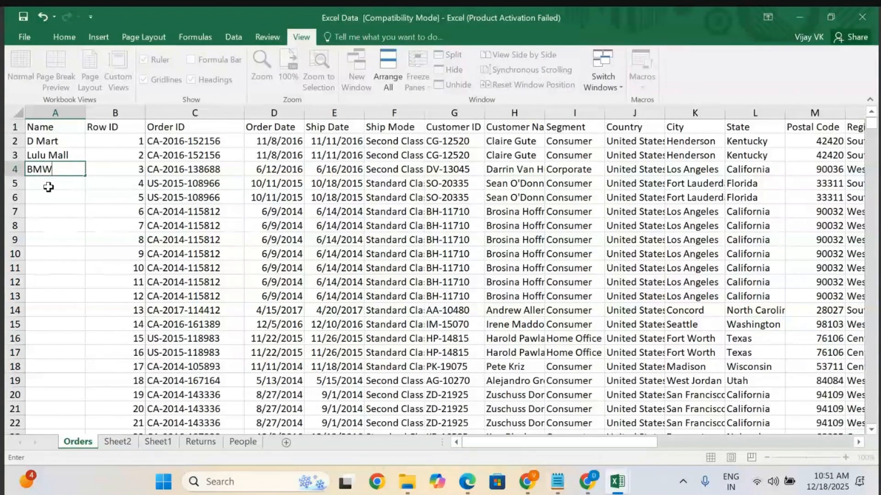
click(48, 187)
text(Tels)
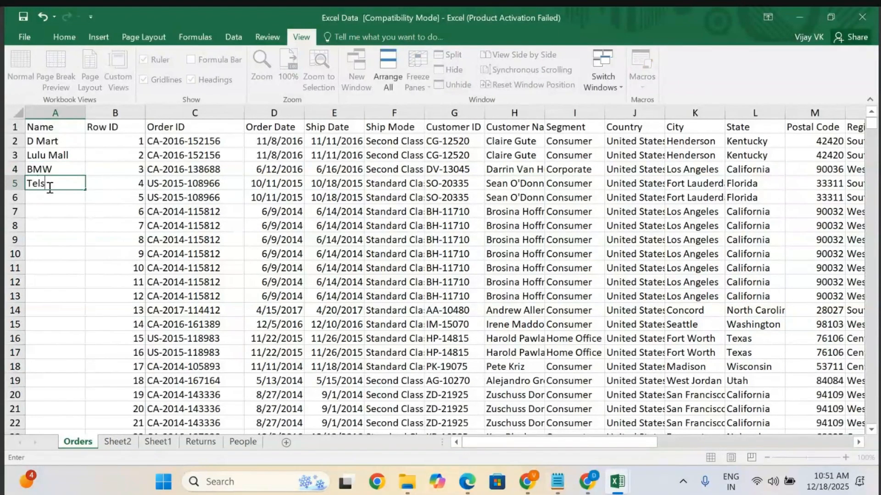
text(a)
click(88, 242)
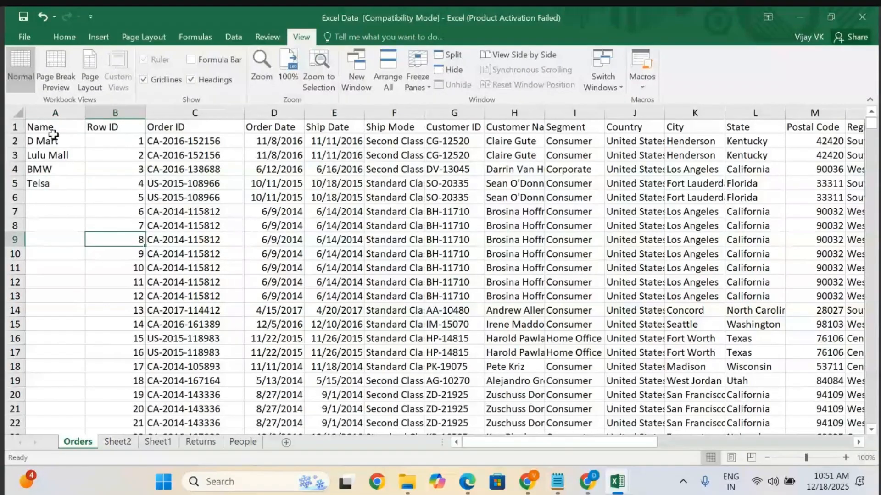
Freeze the first column, now the Name column, of the Orders sheet.
click(49, 141)
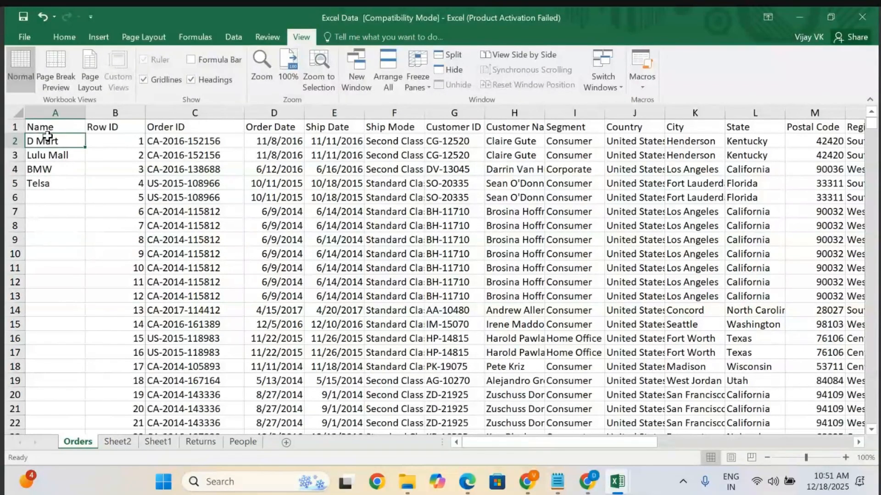
click(57, 114)
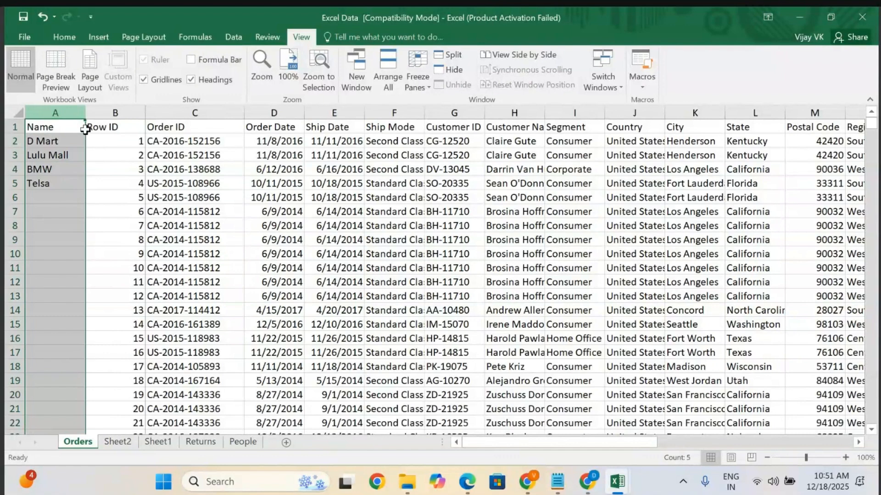
click(133, 207)
click(55, 124)
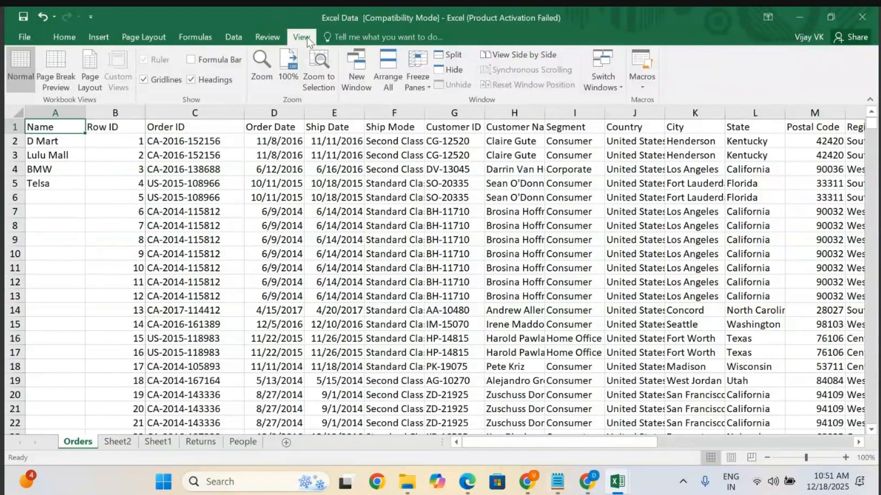
click(420, 78)
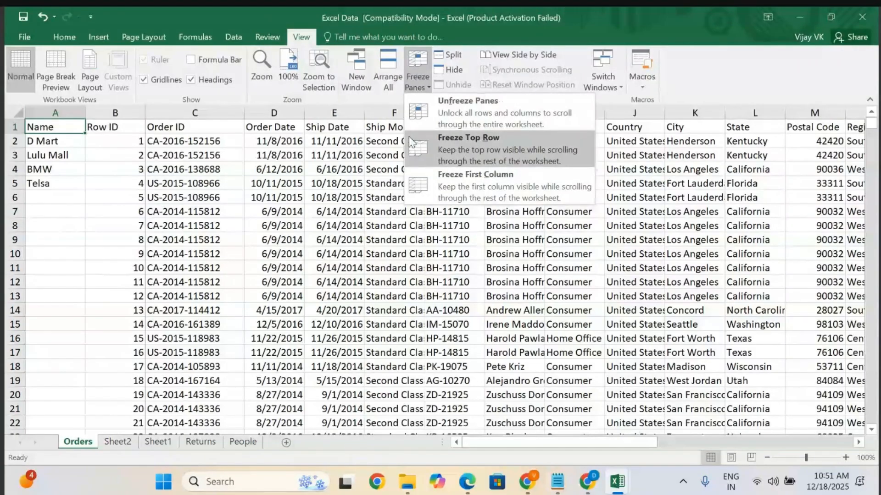
click(463, 172)
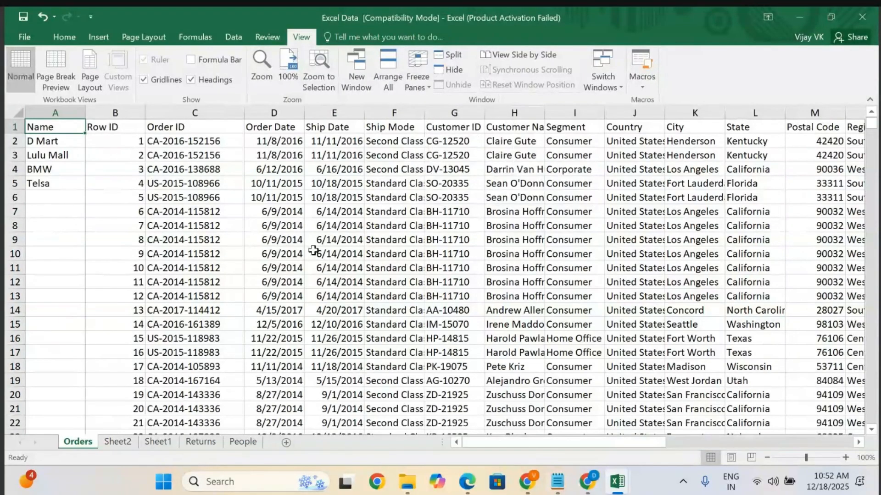
scroll(309, 255, down, 20)
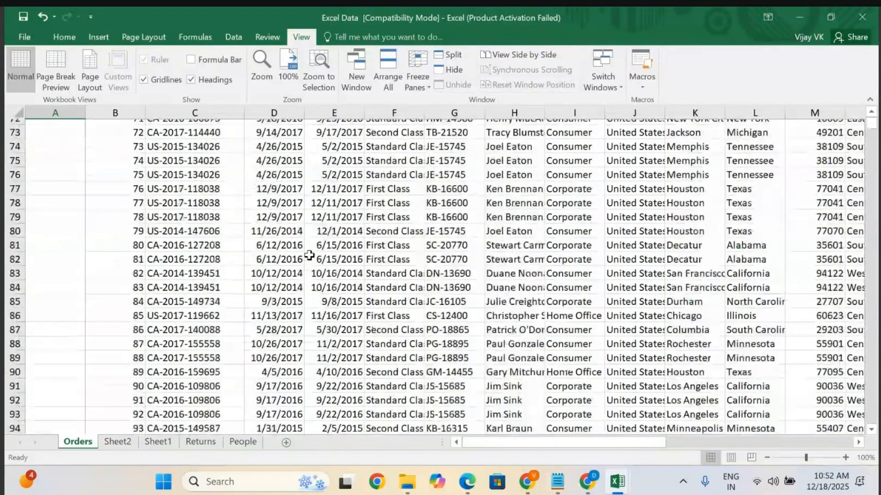
scroll(310, 255, up, 20)
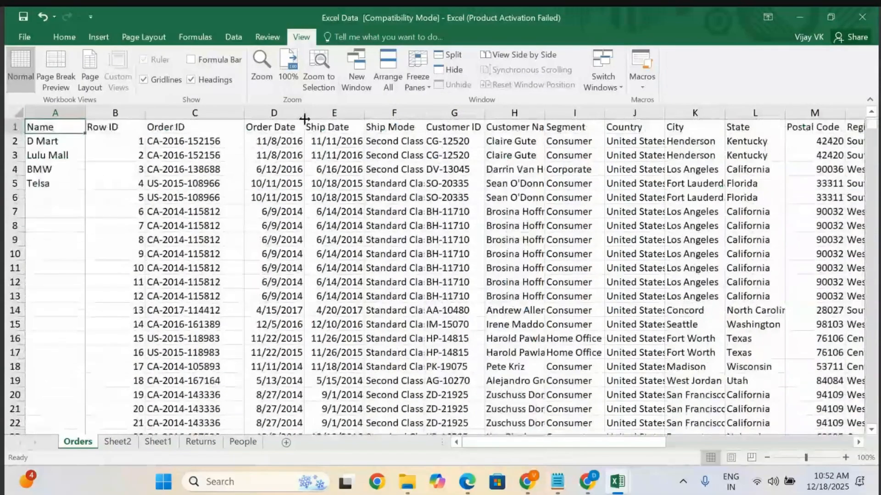
Select the Name header and the four company names, and apply Freeze First Column again to keep them visible while scrolling sideways.
click(418, 73)
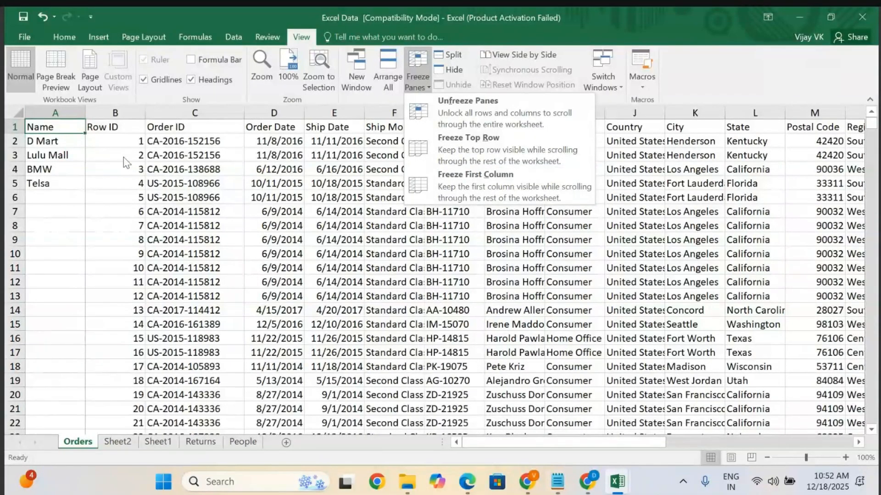
click(40, 139)
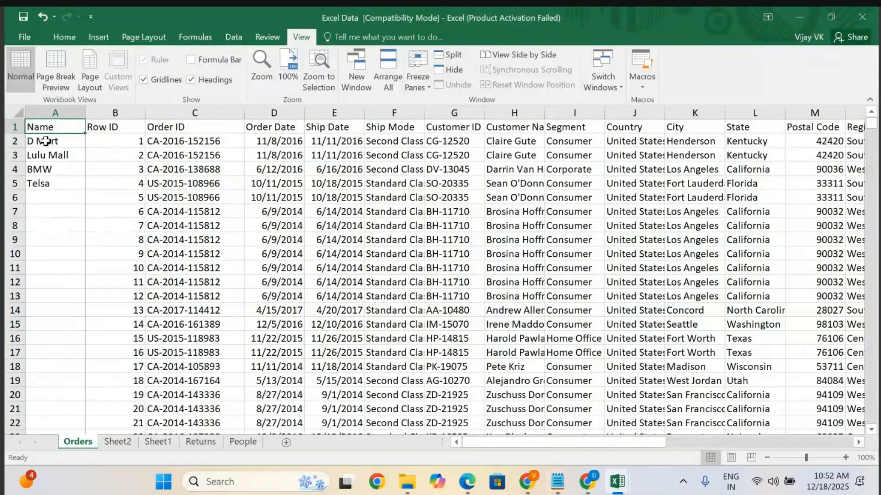
click(46, 141)
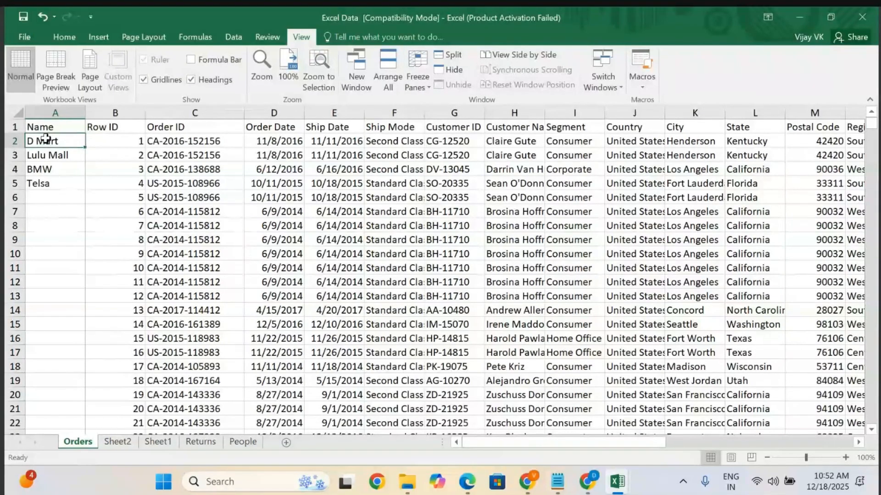
click(51, 128)
key(shift+Down)
key(shift+Down)
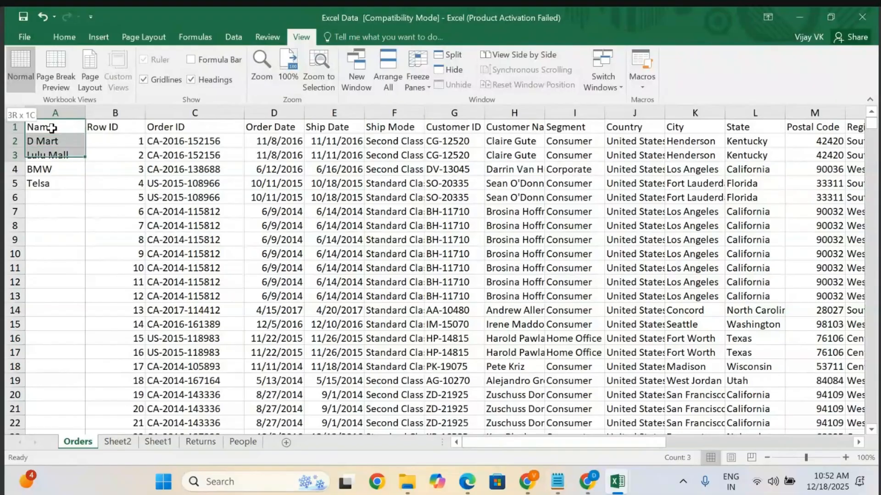
key(shift+Down)
key(shift+Down)
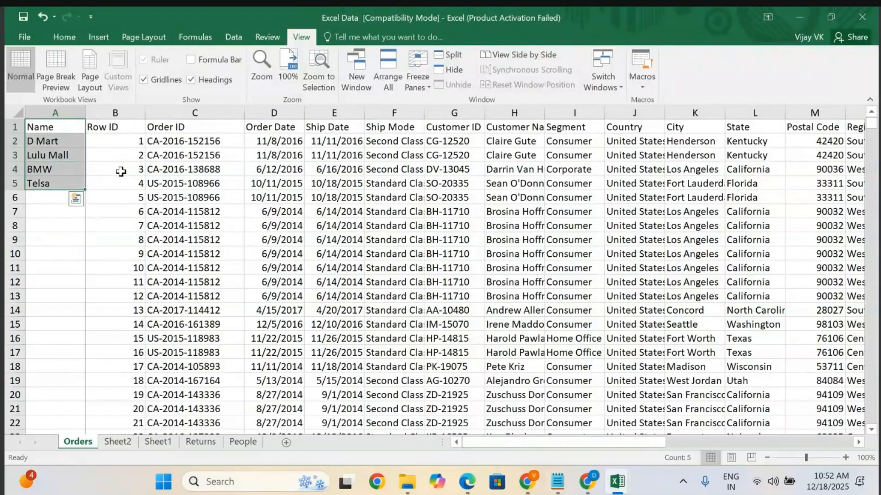
click(413, 86)
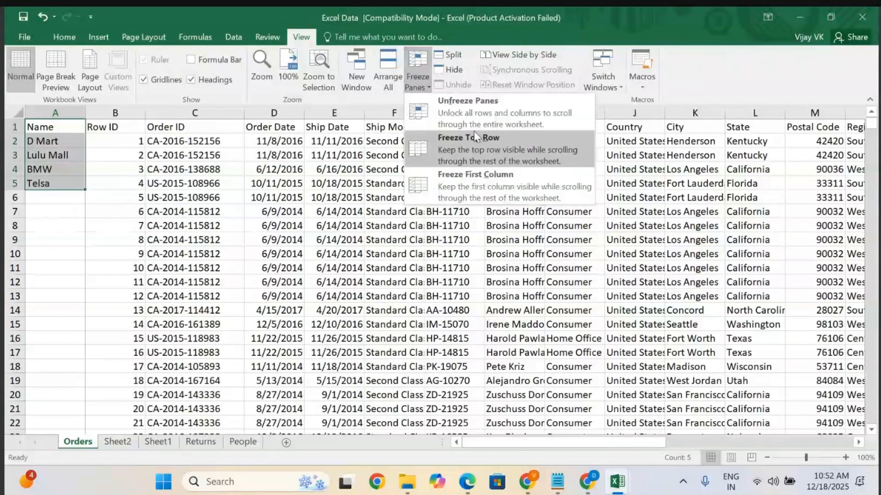
click(479, 179)
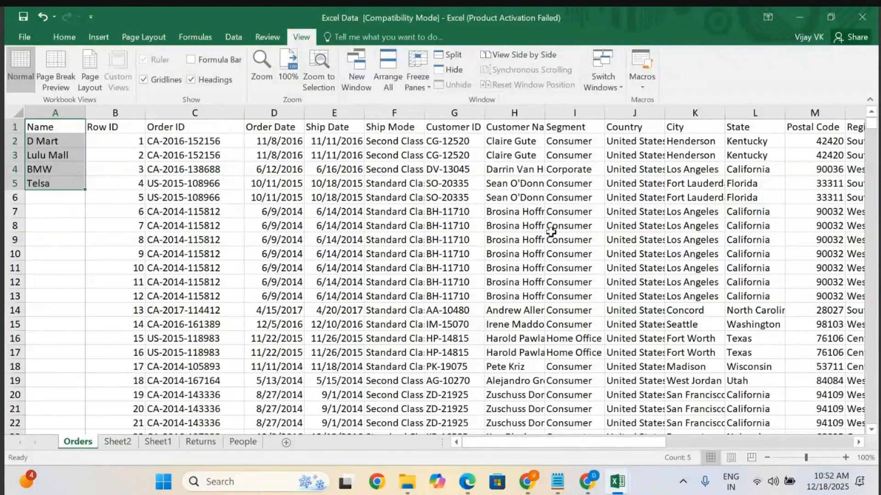
scroll(551, 232, right, 9)
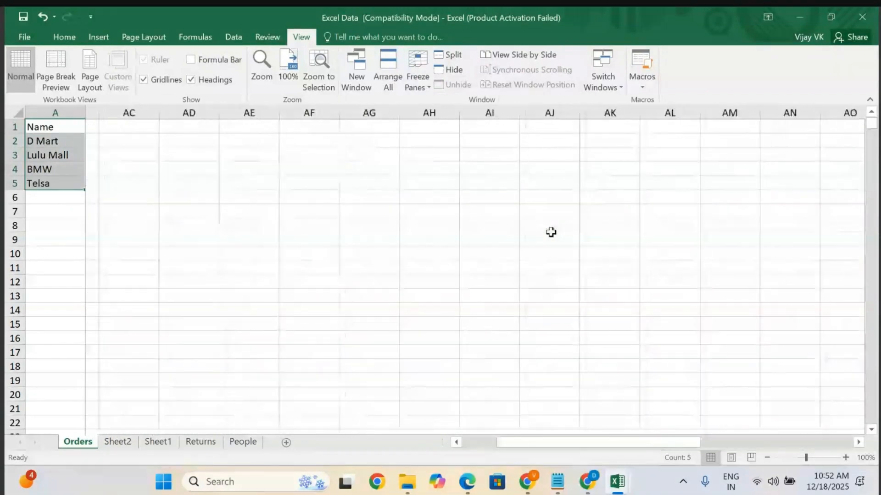
scroll(551, 232, left, 6)
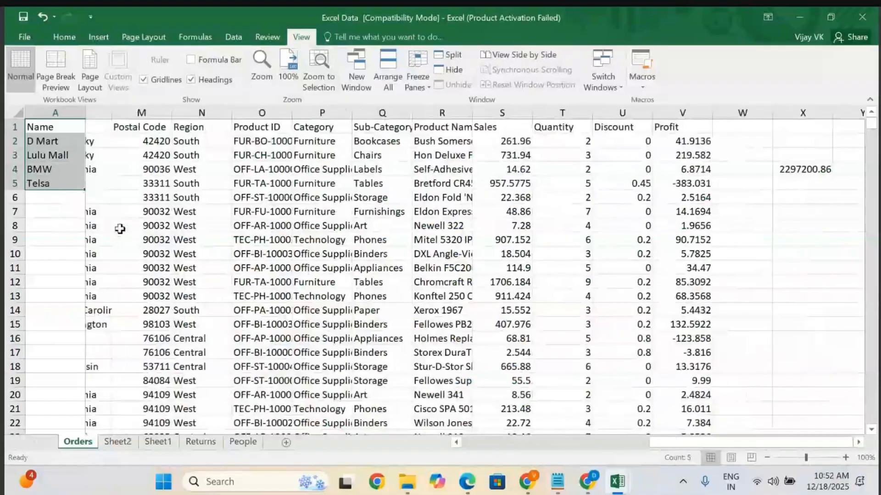
scroll(120, 229, left, 6)
scroll(120, 229, right, 2)
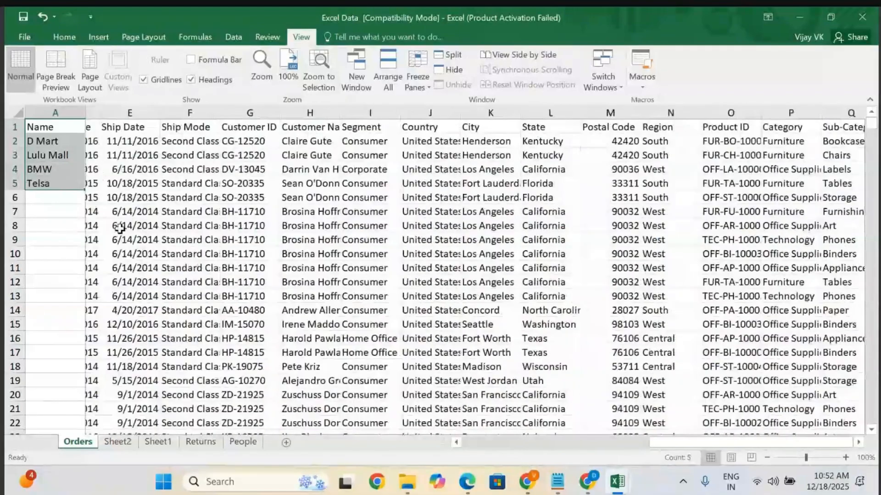
scroll(120, 229, left, 2)
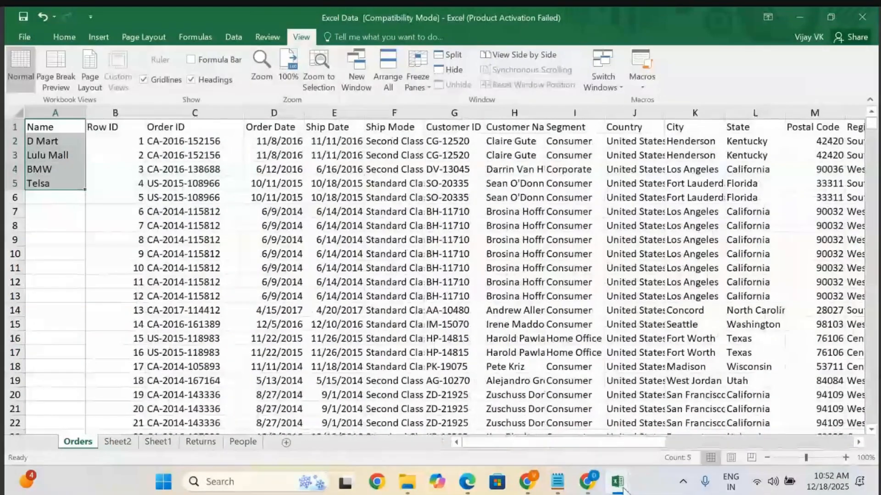
Switch to the Sample - Superstore workbook, select the Order ID column and freeze the first column of its Orders sheet.
mouse_move(618, 484)
click(786, 454)
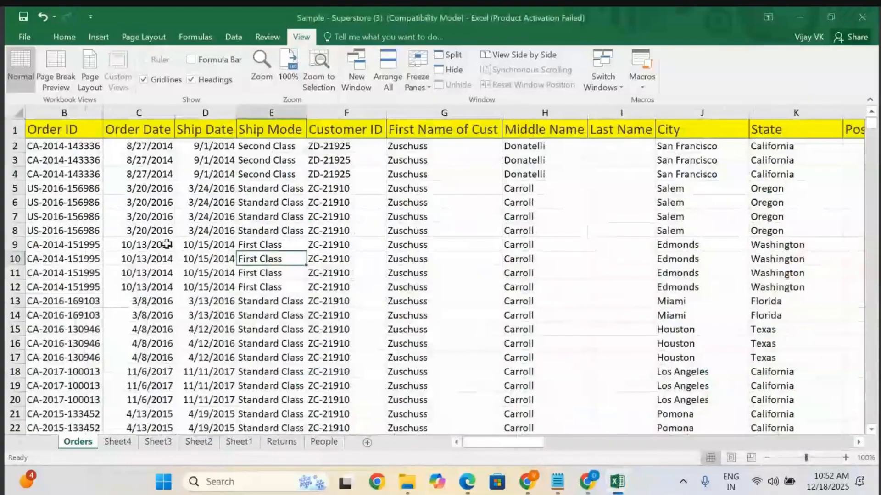
click(74, 112)
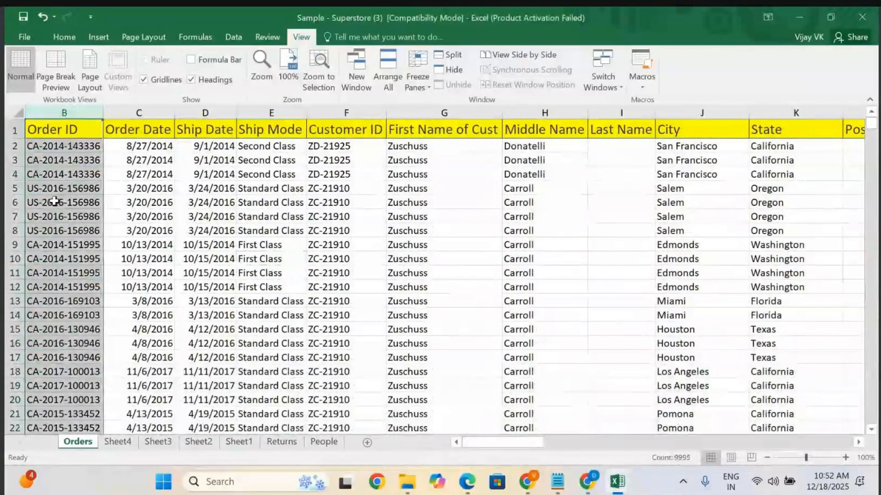
click(426, 84)
click(466, 181)
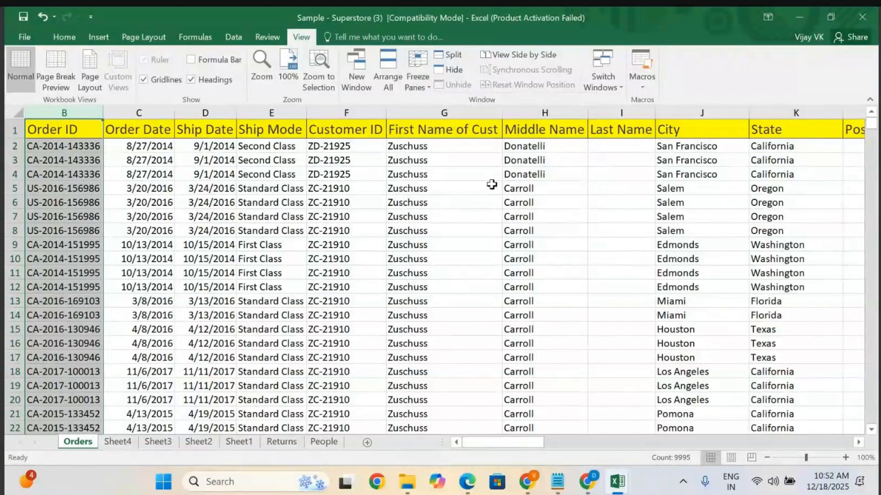
scroll(419, 317, down, 20)
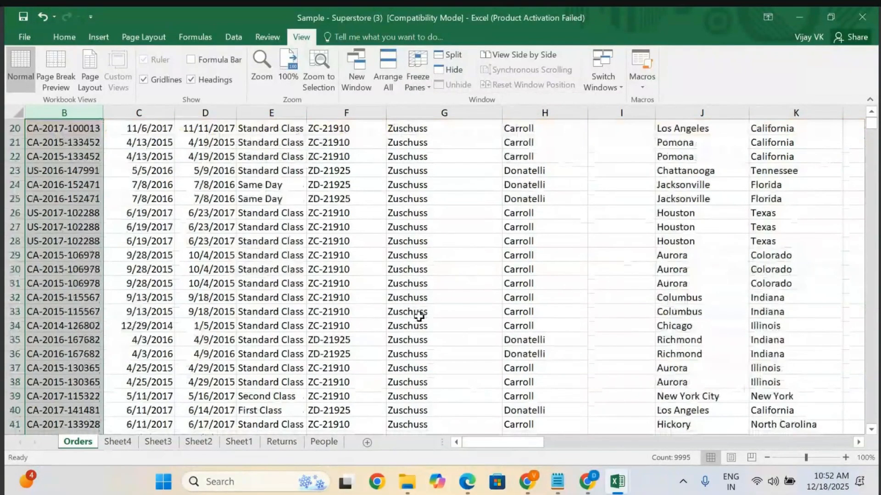
scroll(419, 316, up, 17)
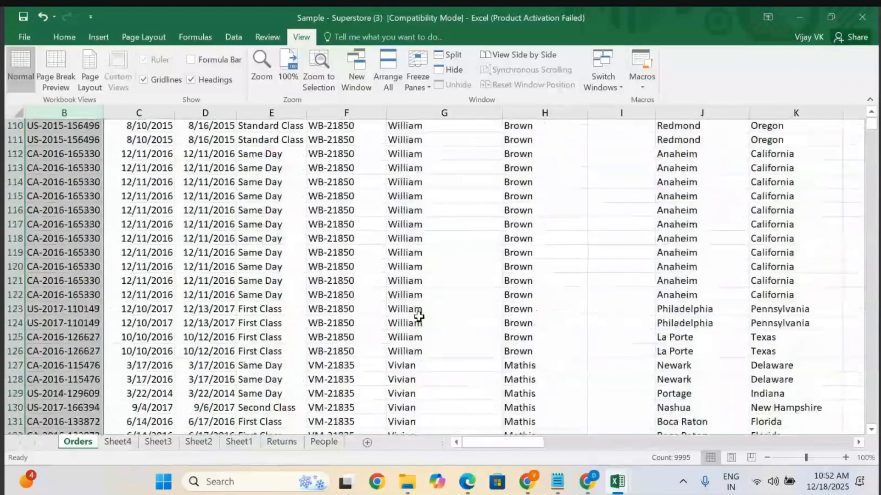